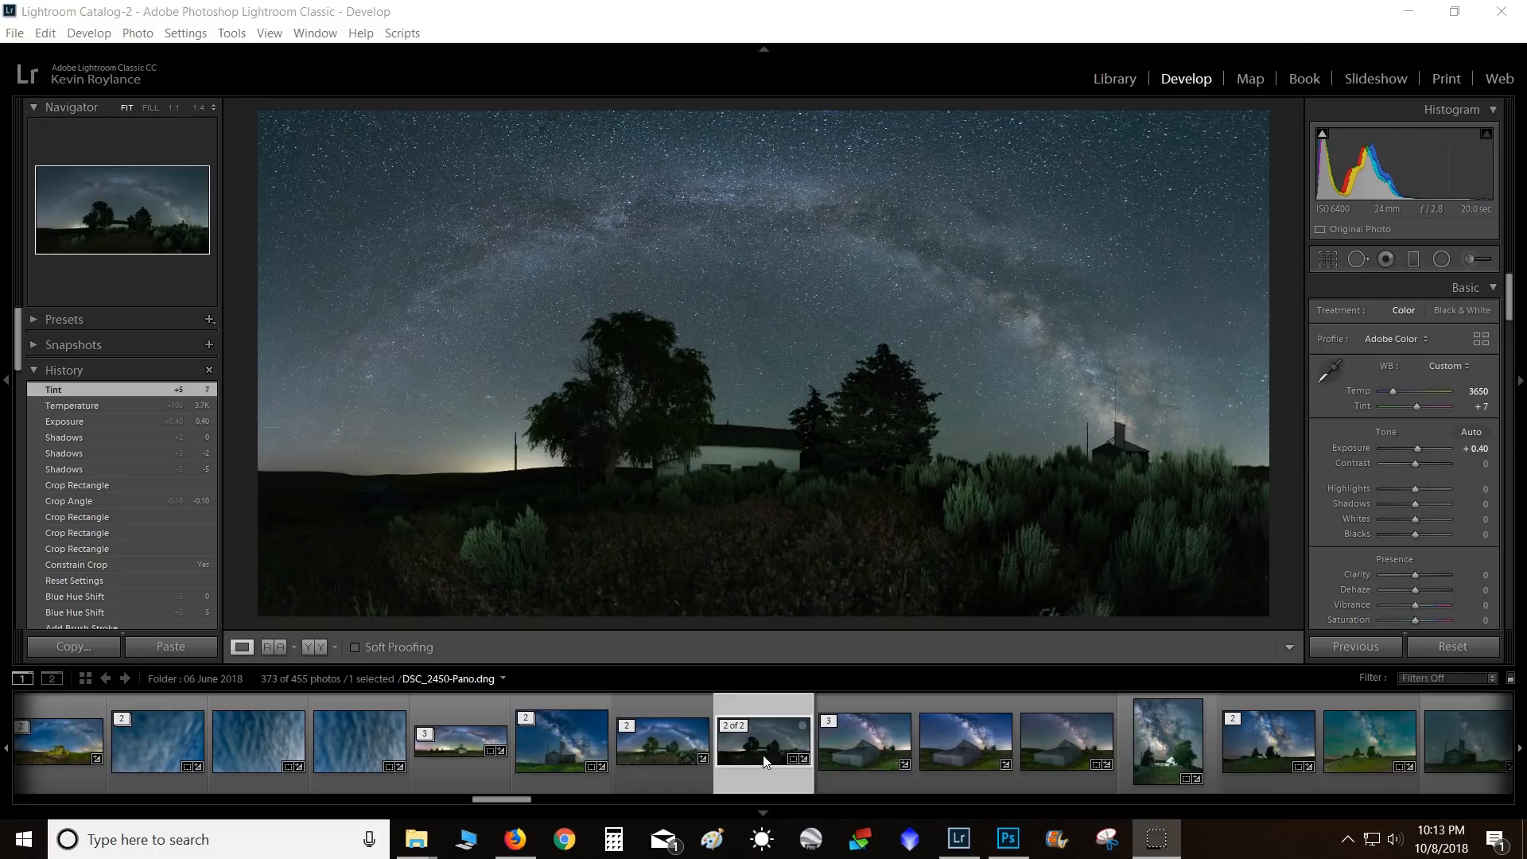
- Review the crop and 1 x 2 aspect ratio of the Milky Way panorama without changing them
left_click(1333, 259)
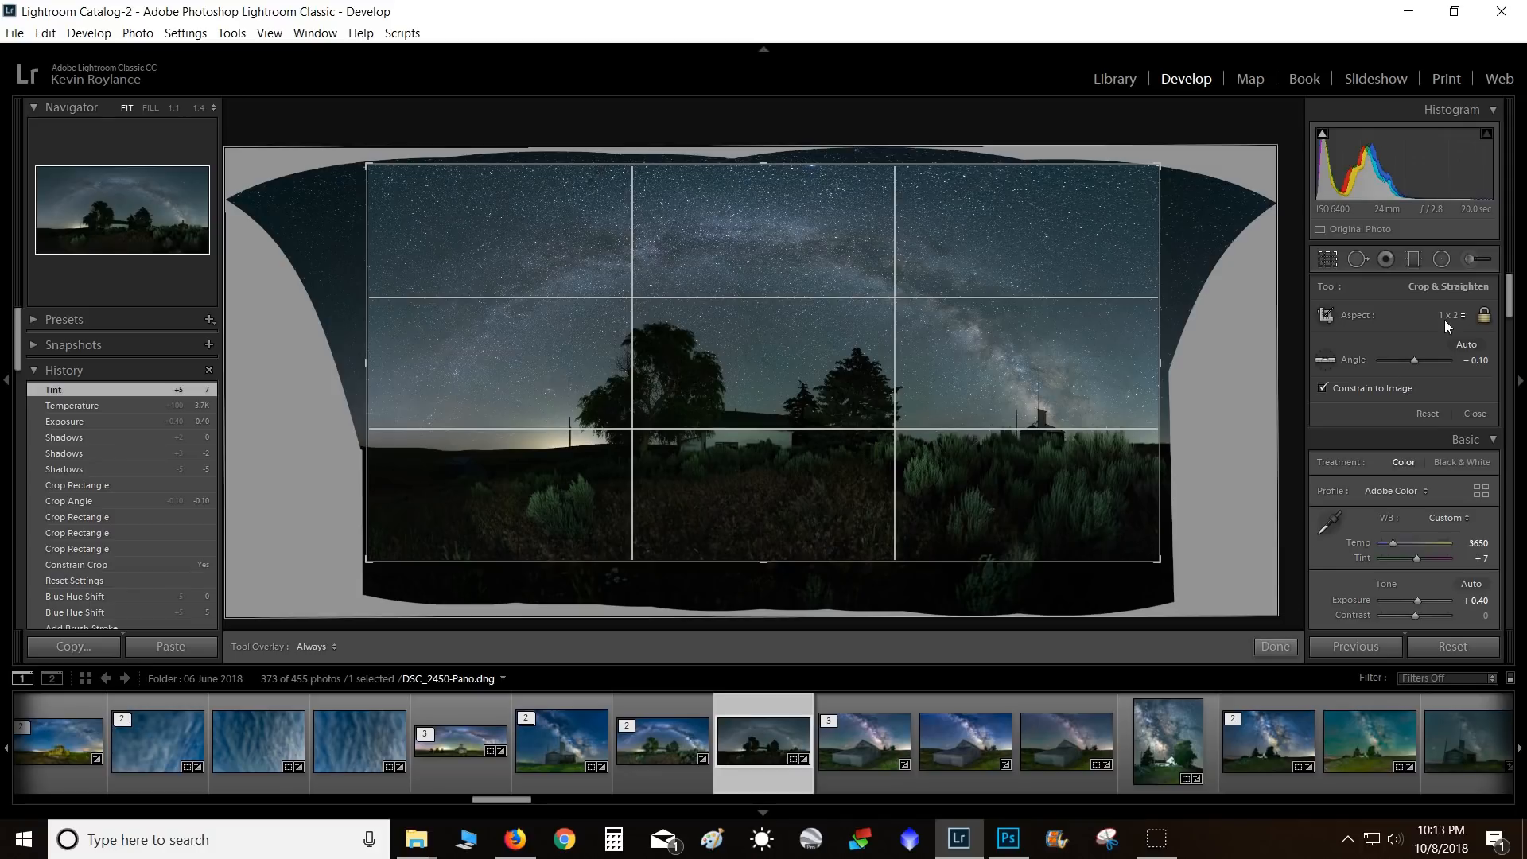
left_click(1272, 646)
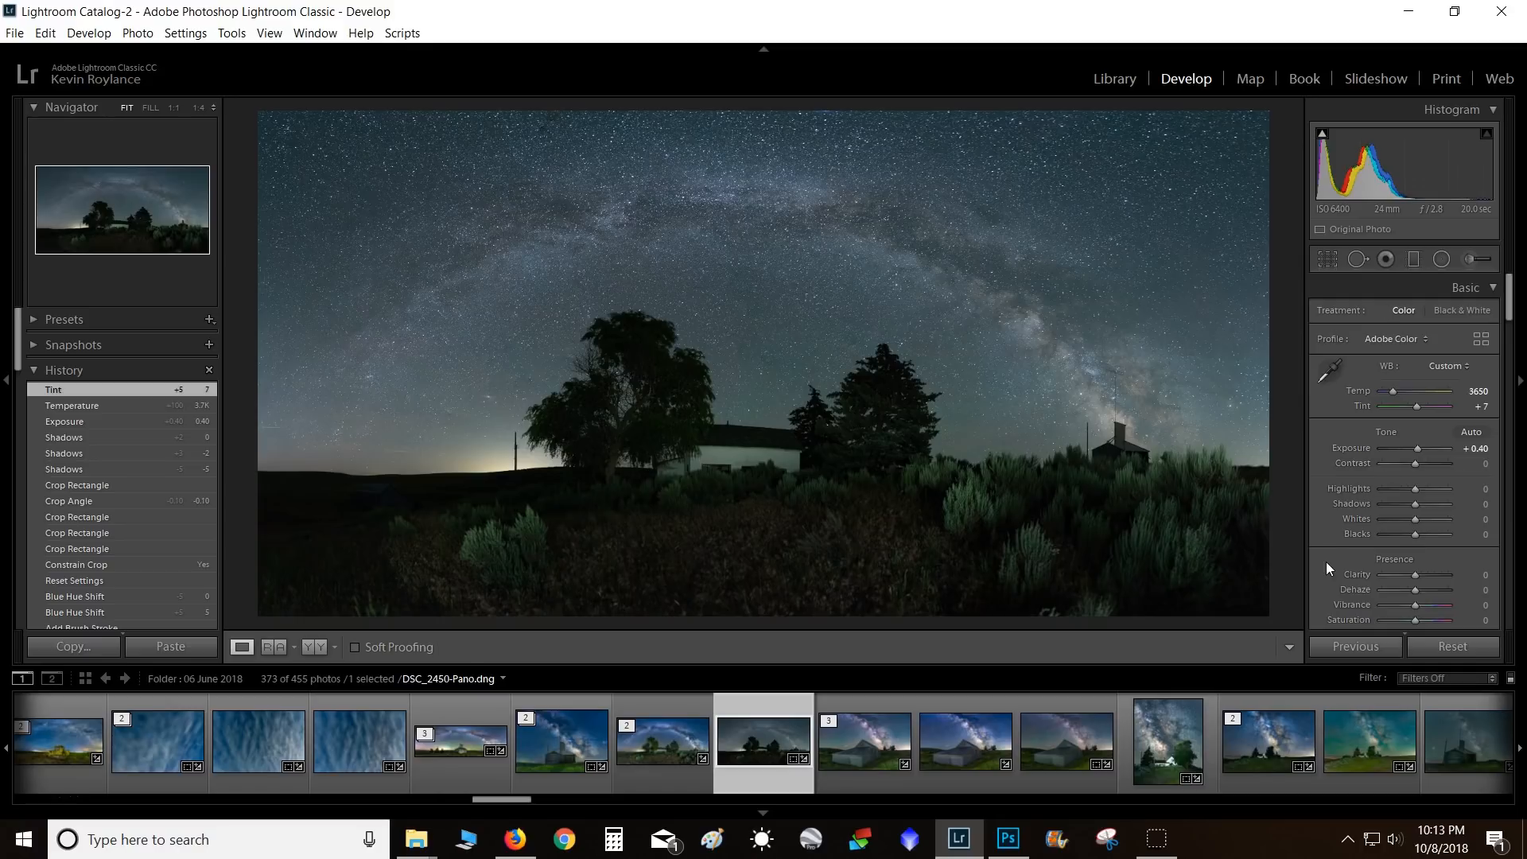
- Show the external editing options for DSC_2450-Pano.dng, and switch to its copy in Photoshop with the whole image fitted on screen
right_click(738, 742)
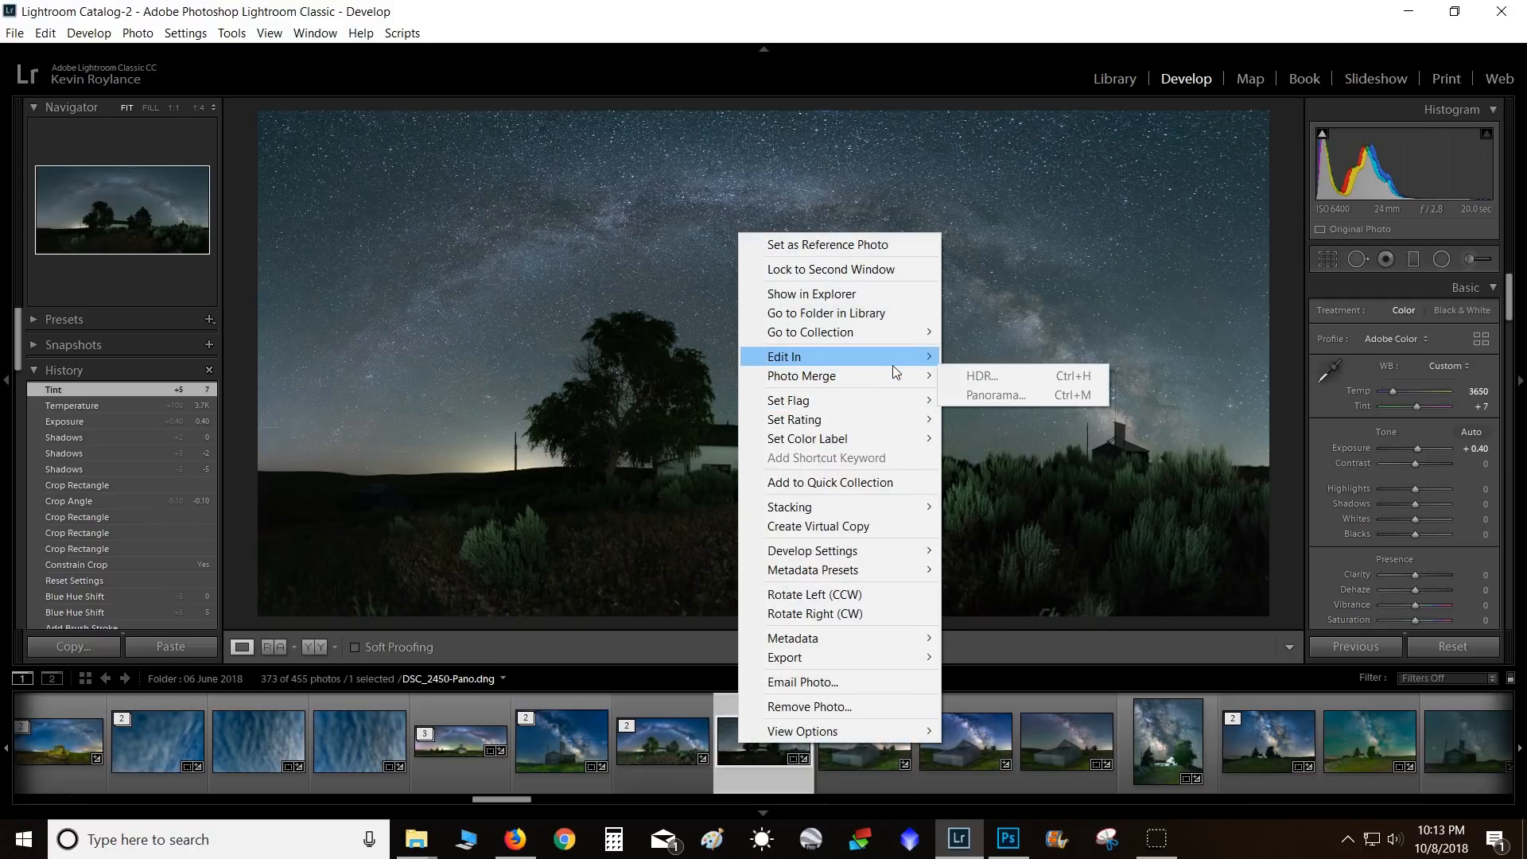
mouse_move(892, 359)
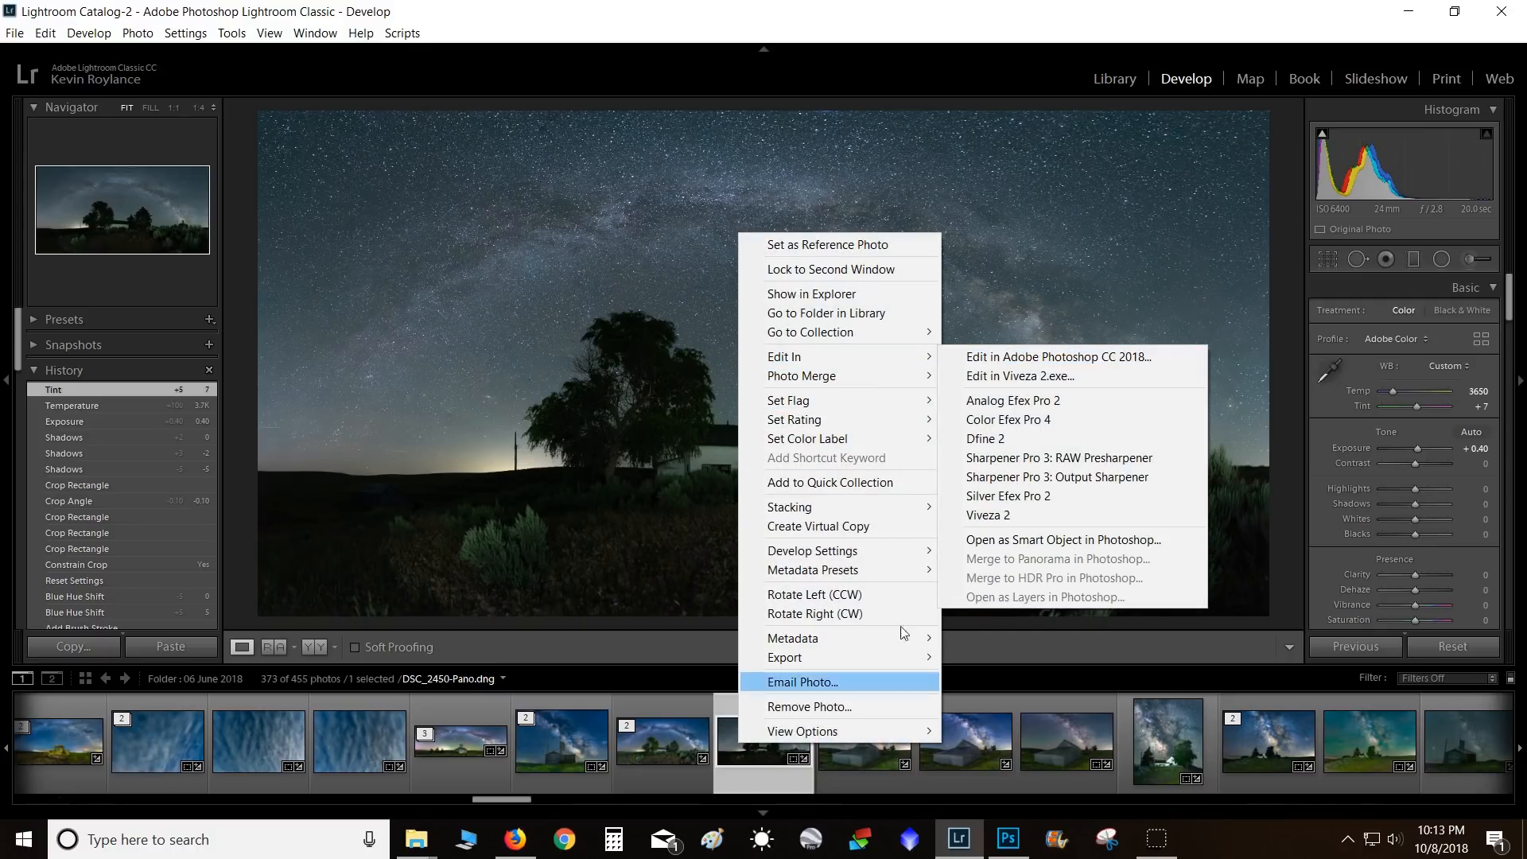
mouse_move(843, 731)
left_click(998, 840)
left_click(1000, 844)
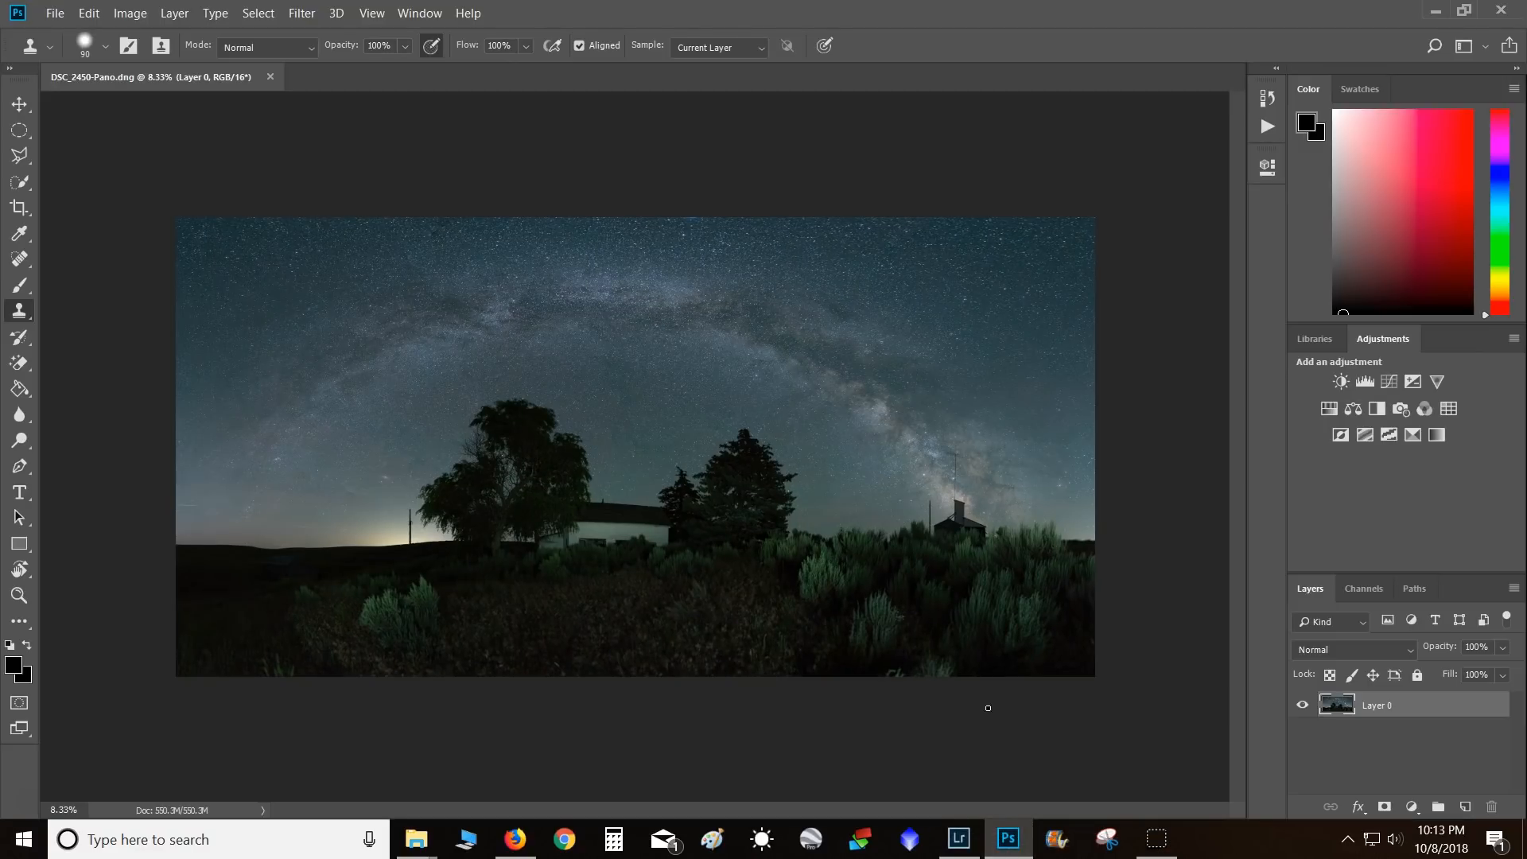
key("ctrl+plus")
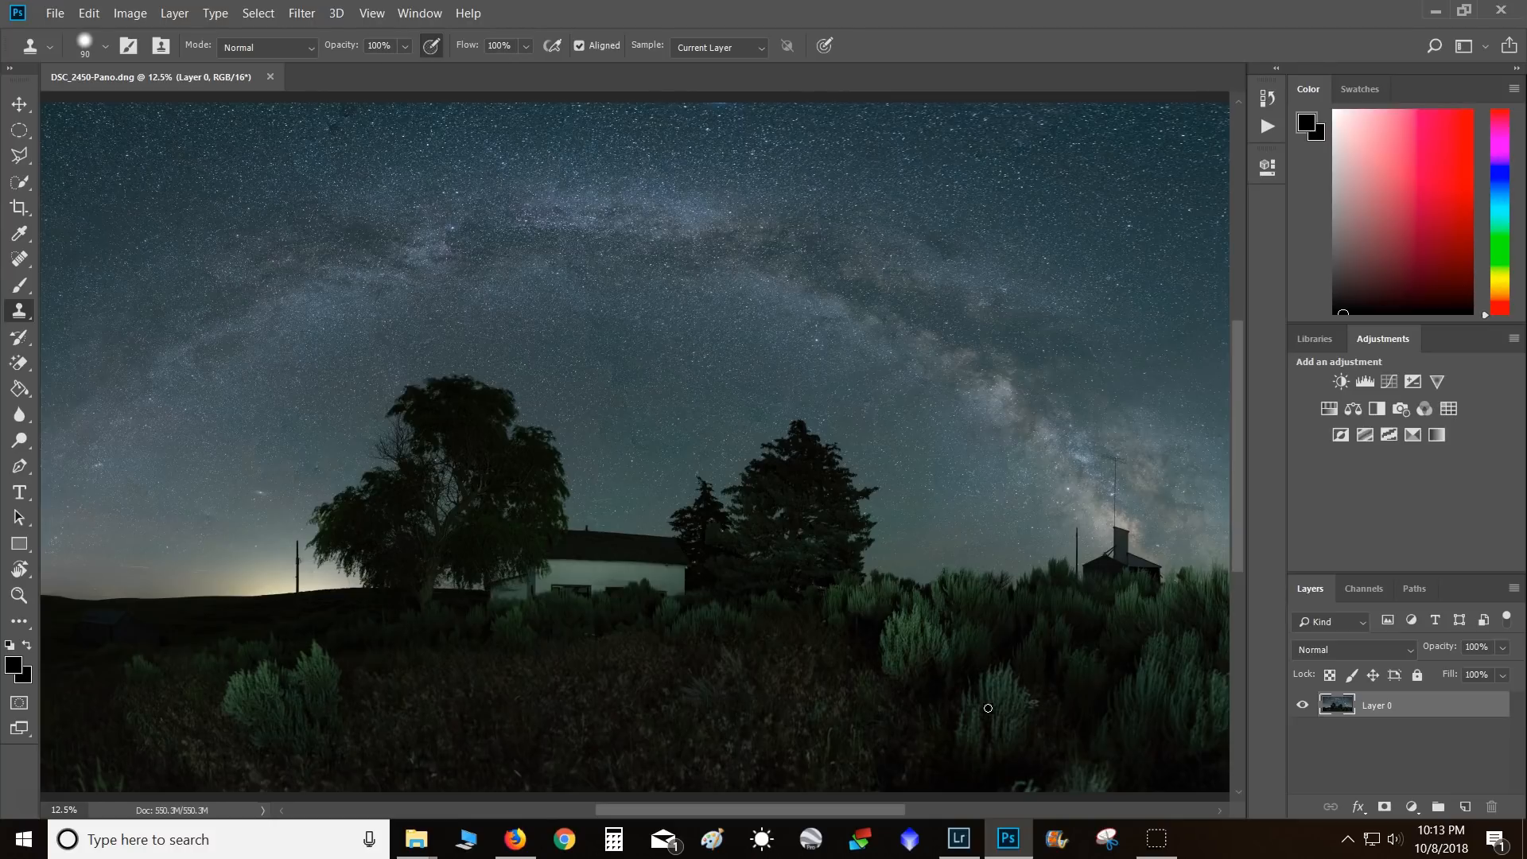
key("ctrl+0")
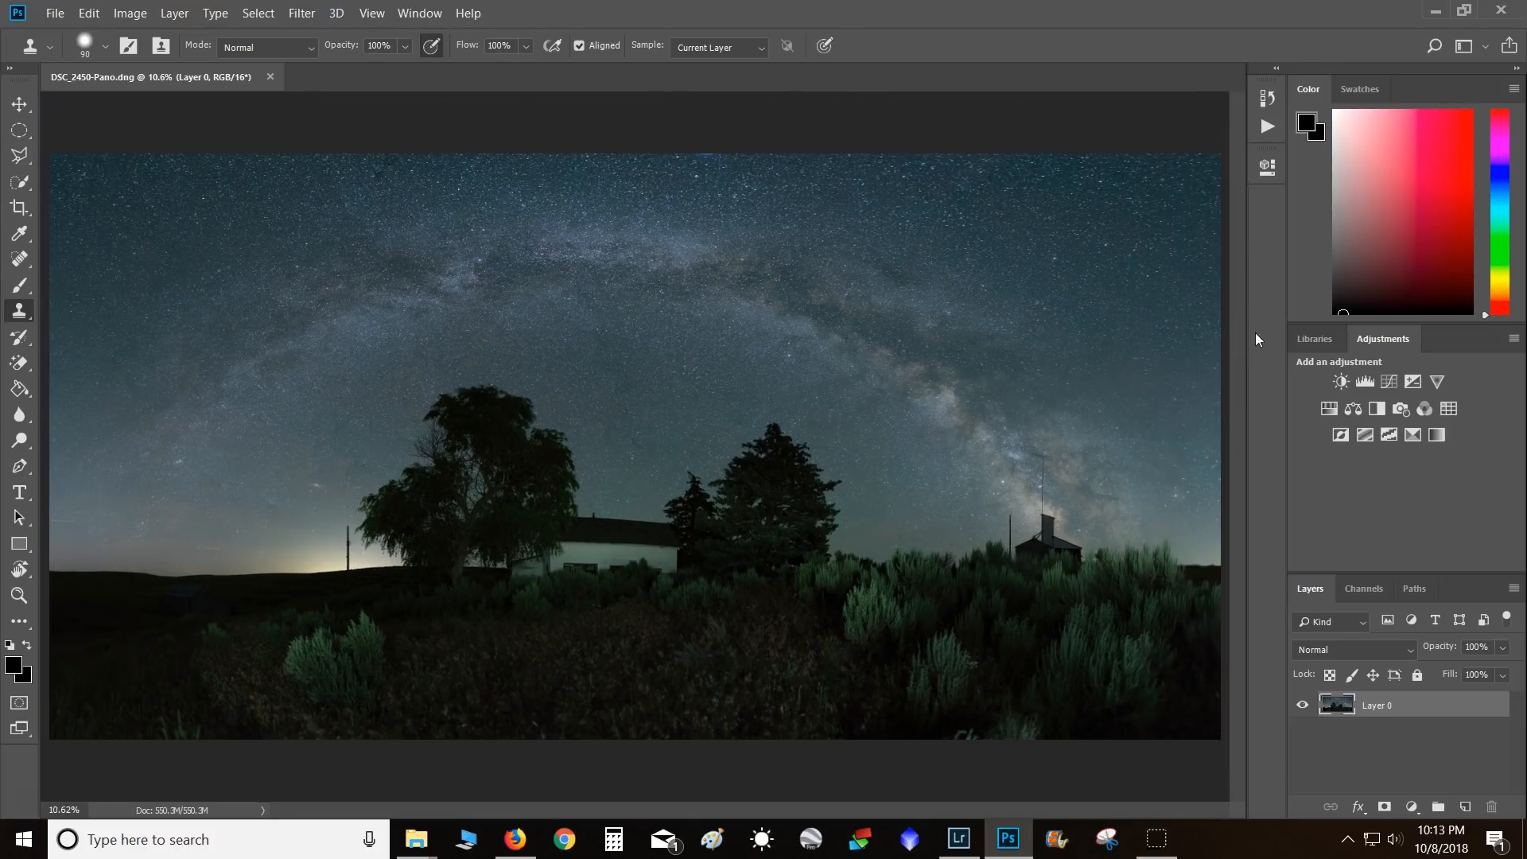
- Run the MiniSTARS 5 action from the MiniSTARS set on the panorama
left_click(1266, 127)
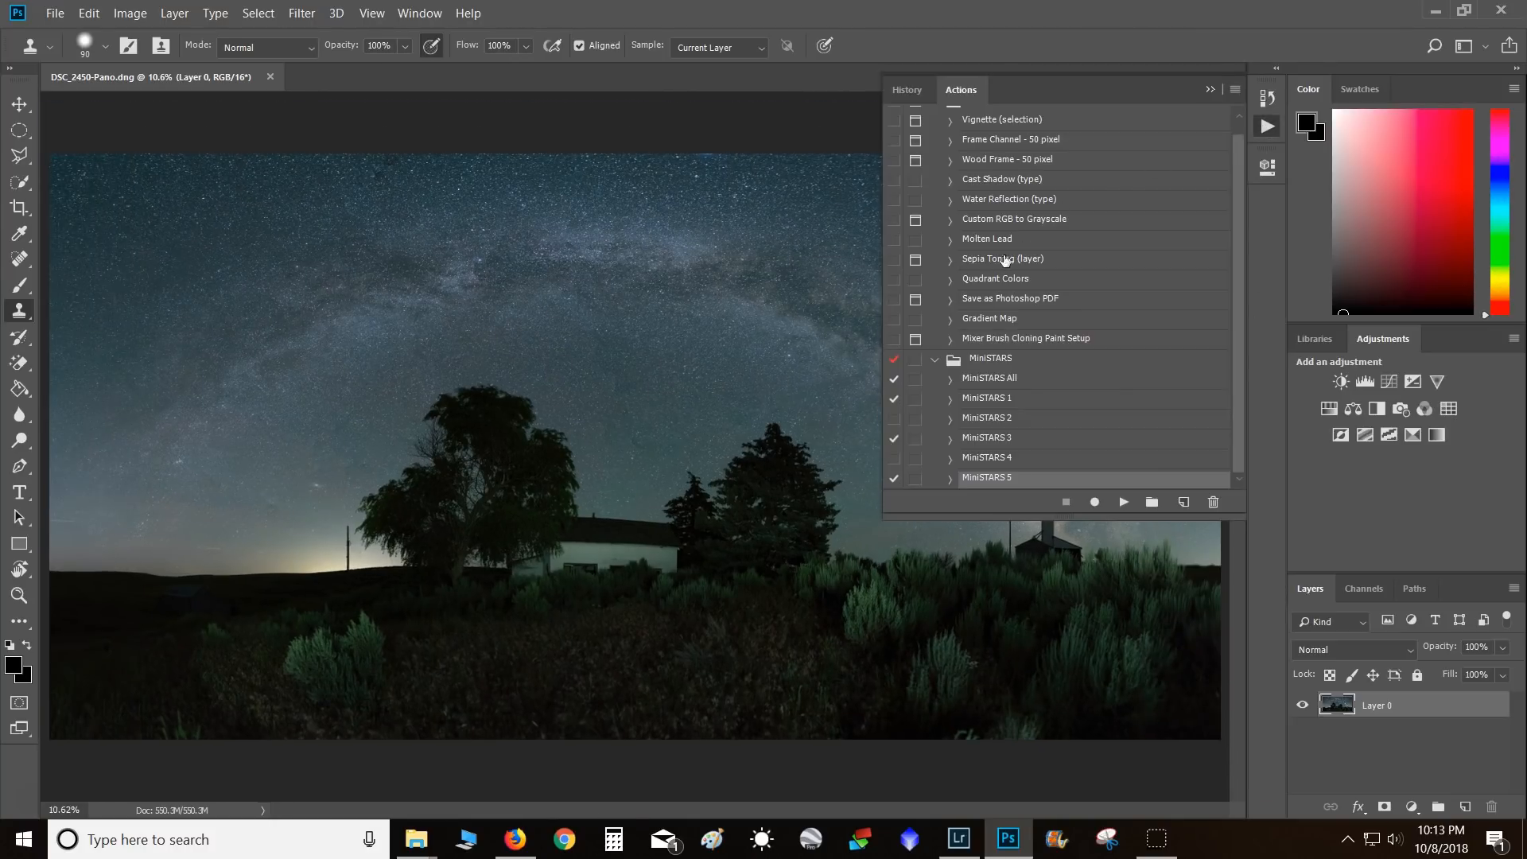
left_click(990, 359)
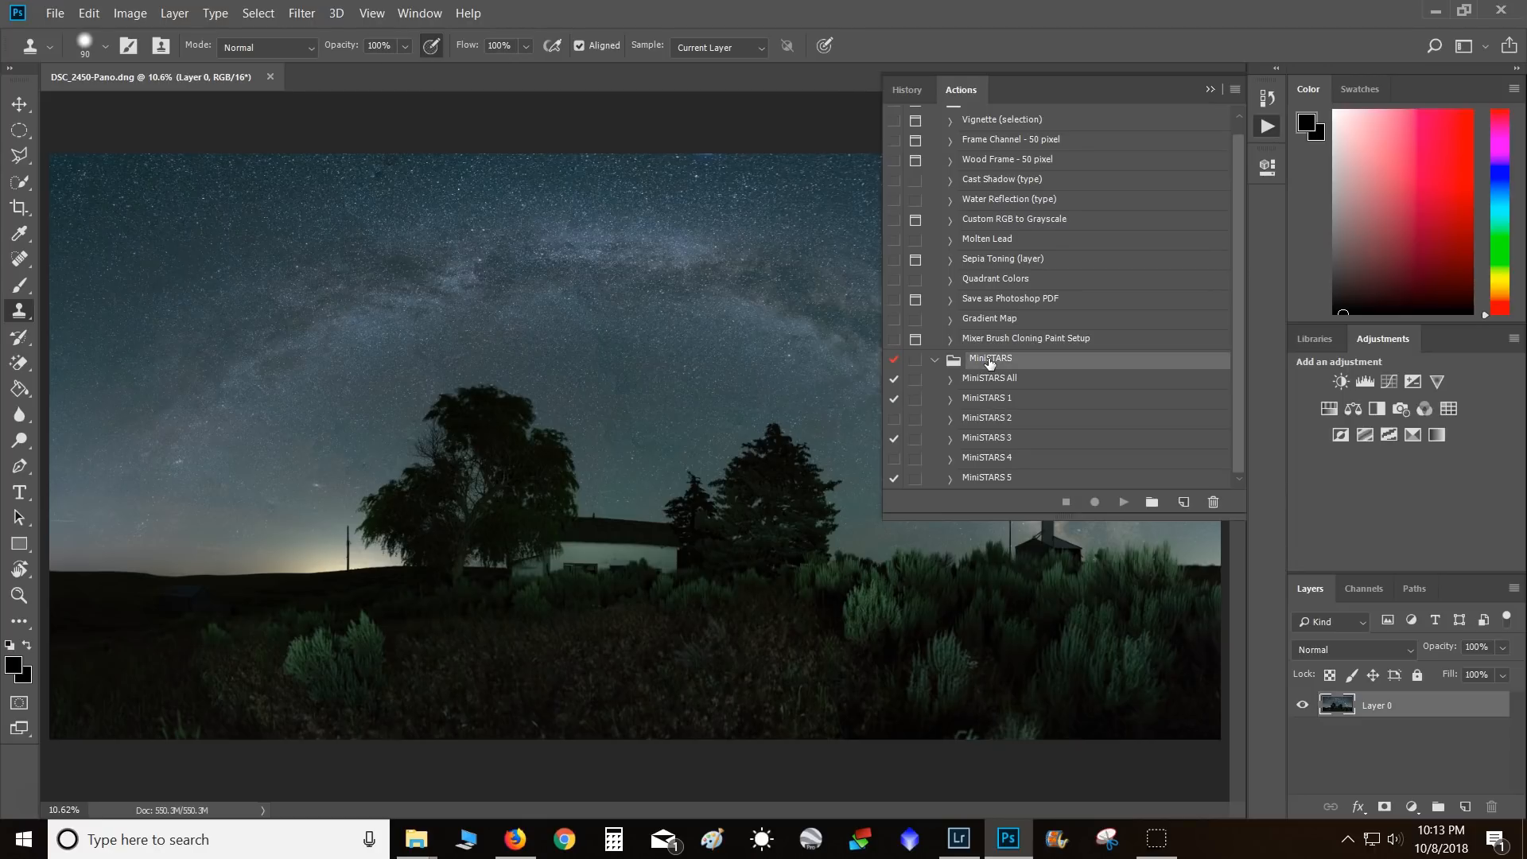
left_click(1003, 478)
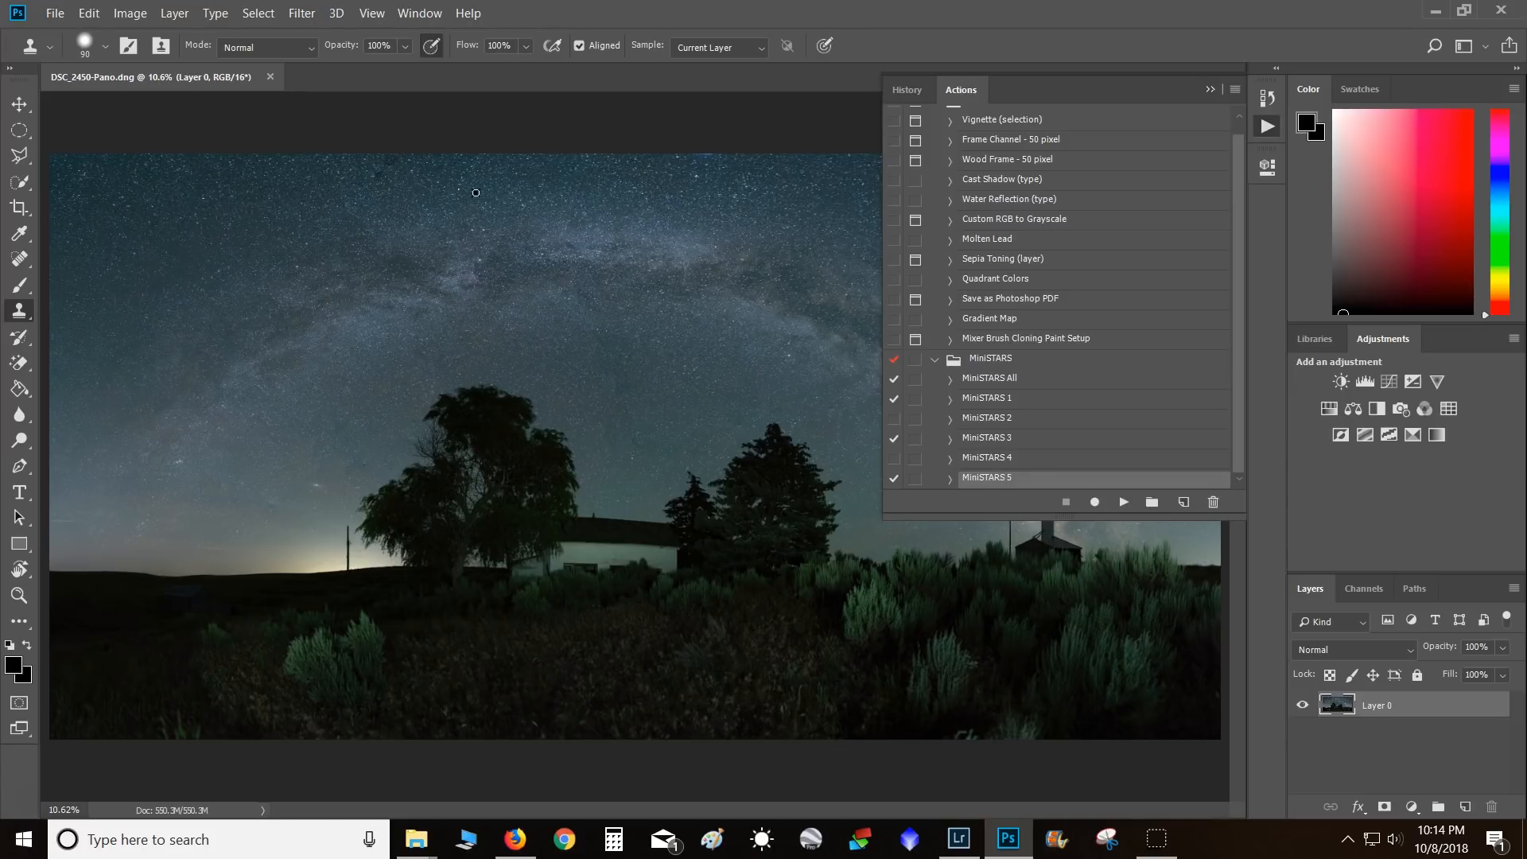
left_click(1124, 502)
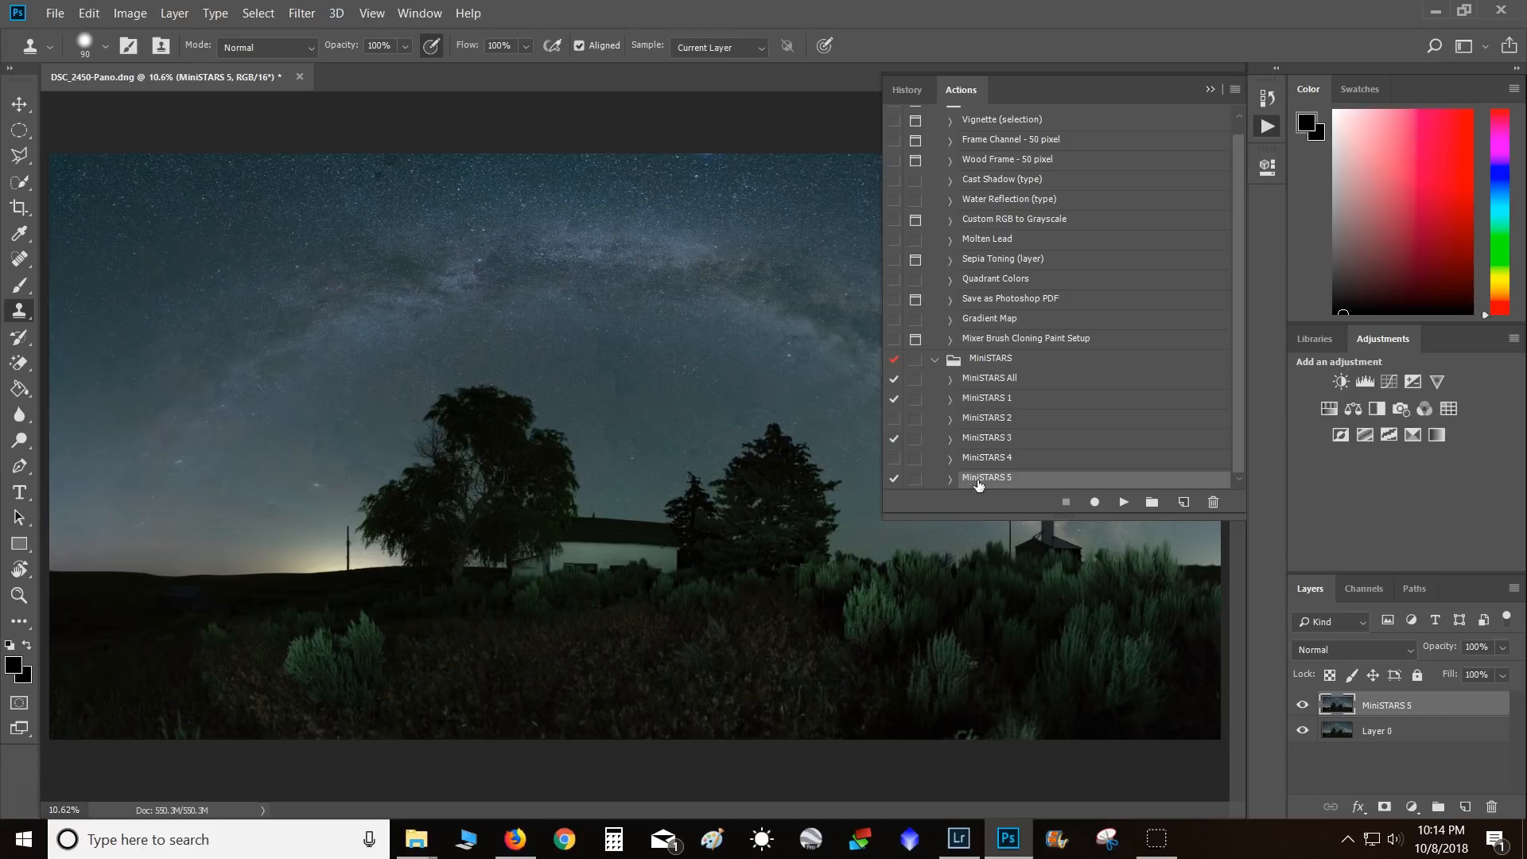
left_click(1209, 89)
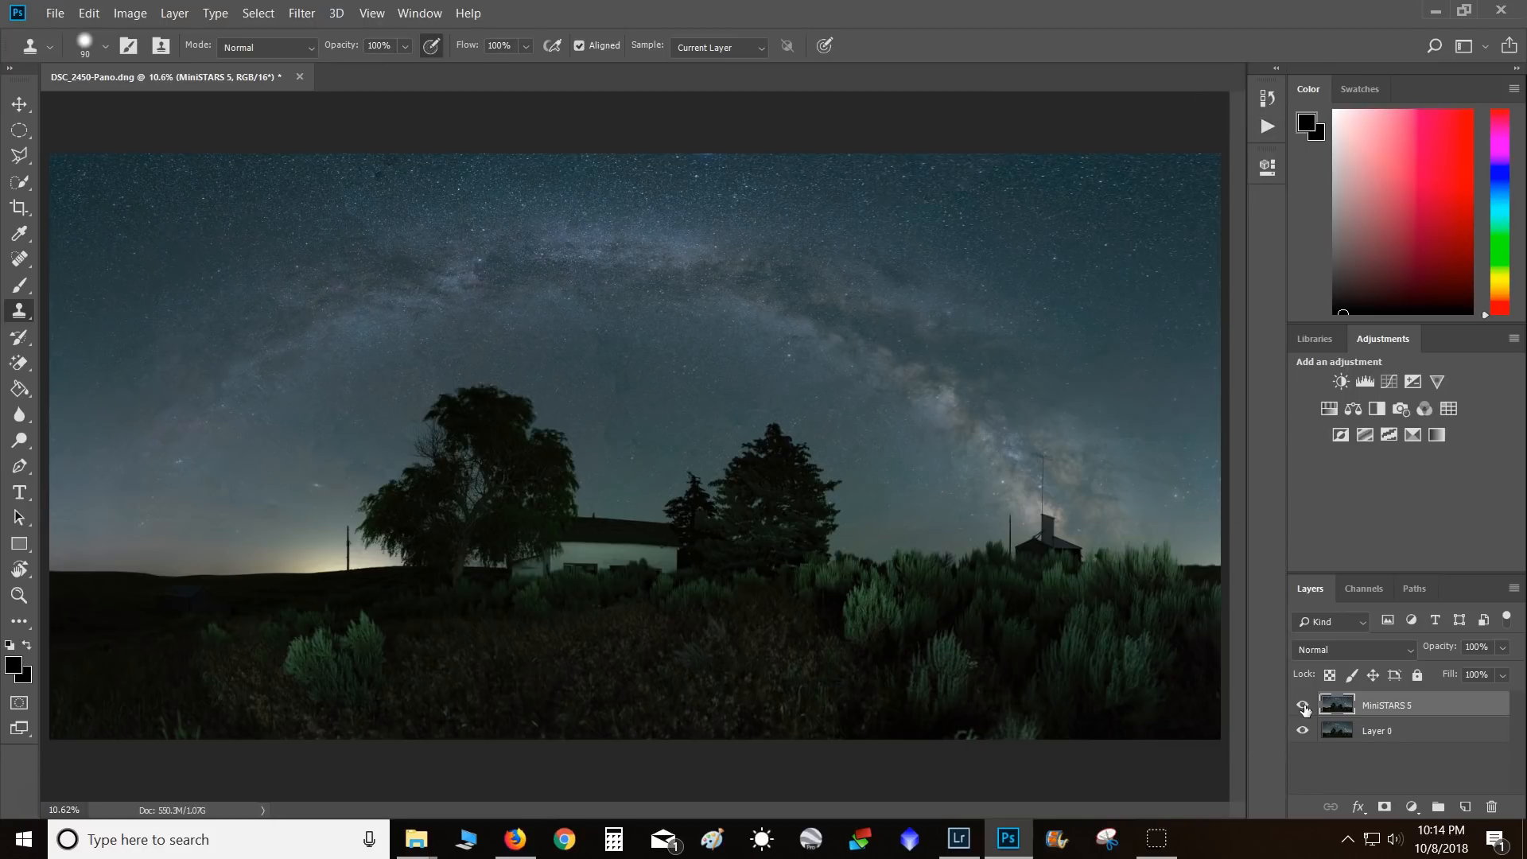
- Compare the image with and without the MiniSTARS 5 layer by toggling the layer's visibility repeatedly
left_click(1303, 706)
left_click(1303, 706)
left_click(1303, 706)
left_click(1303, 706)
left_click(1303, 706)
left_click(1303, 706)
left_click(1303, 706)
- Merge Layer 0 and the MiniSTARS 5 layer into a single layer
left_click(1379, 731)
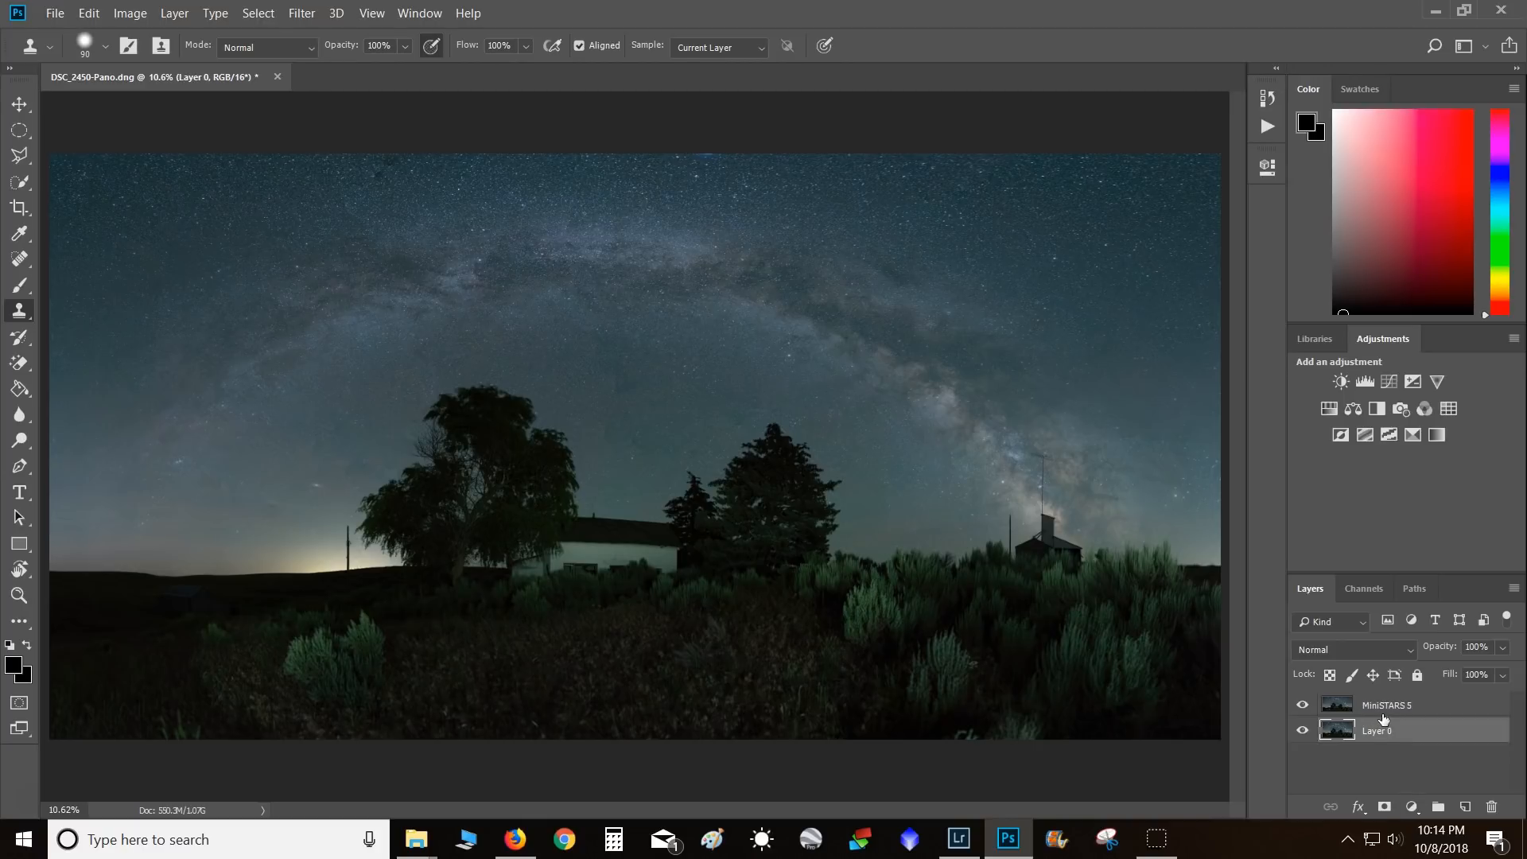
left_click(1384, 708, "shift")
right_click(1401, 707)
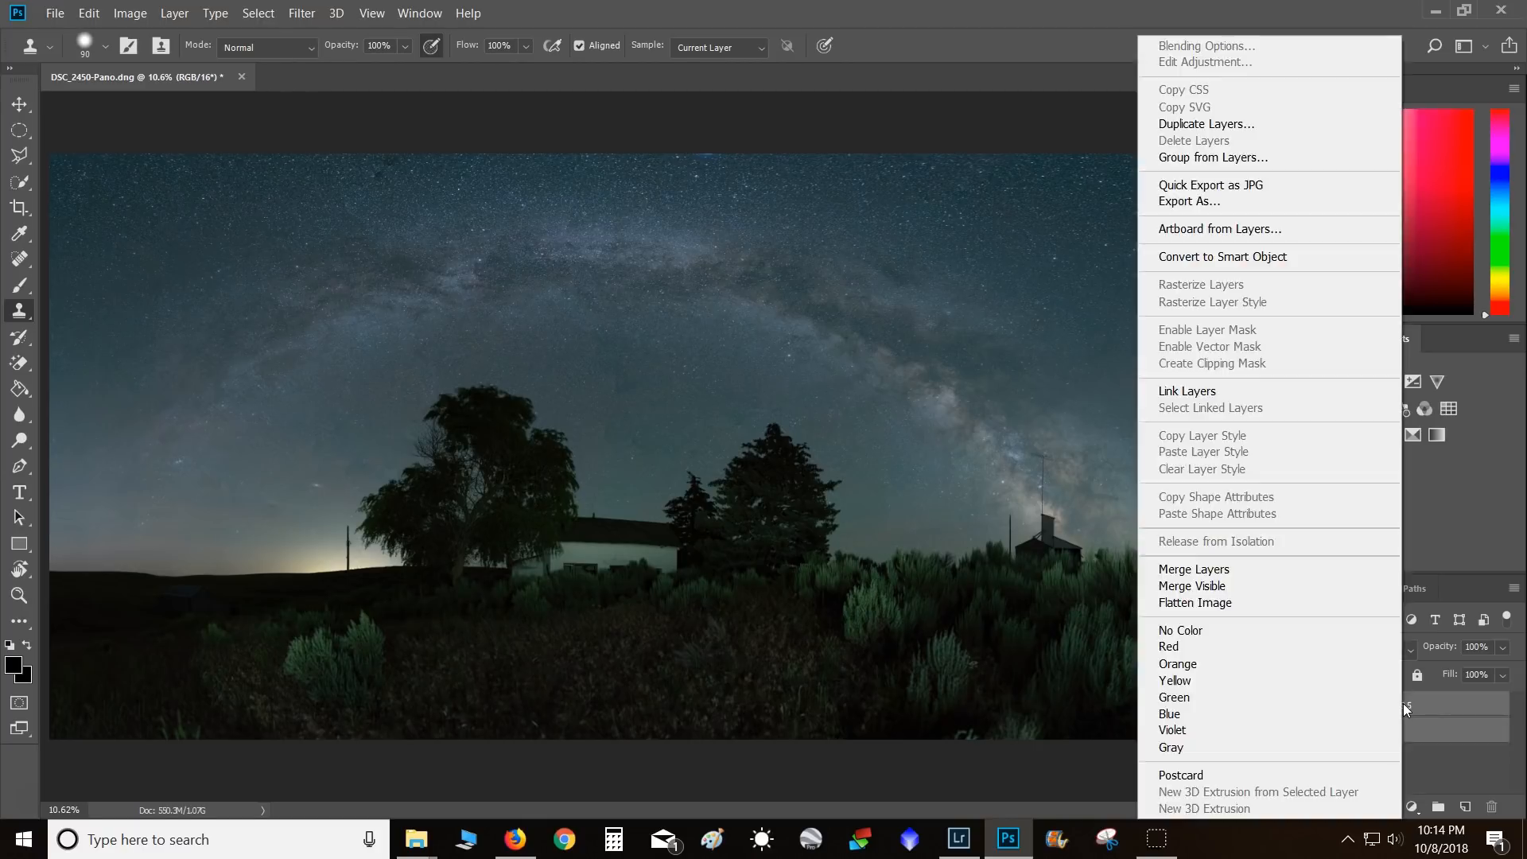
left_click(1221, 571)
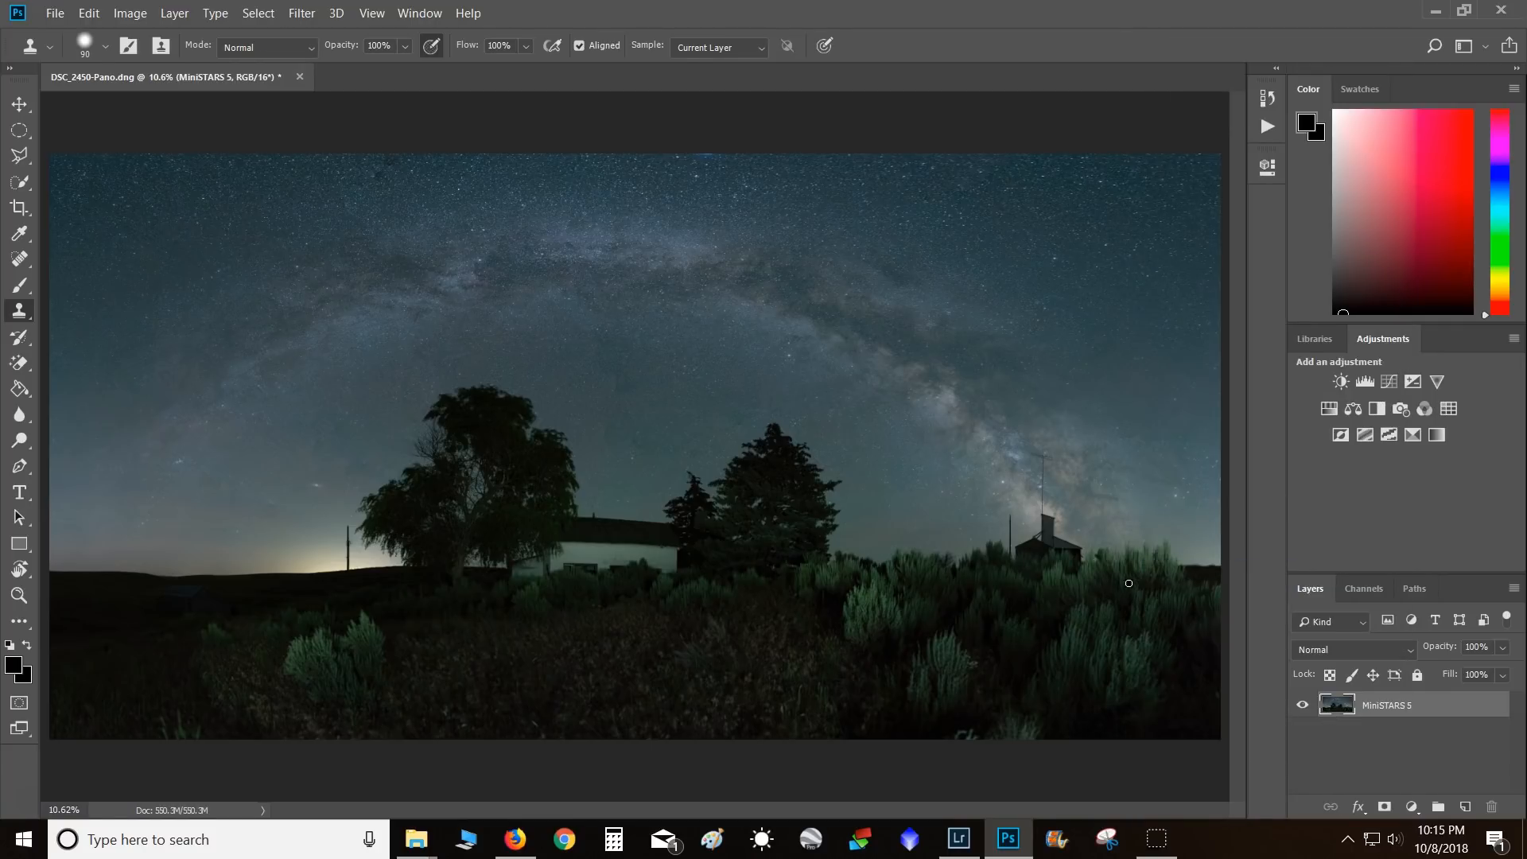
- Examine the sky between the two large trees at 66.7% zoom for dark blemishes
key("ctrl+plus")
key("ctrl+plus")
key("ctrl+plus")
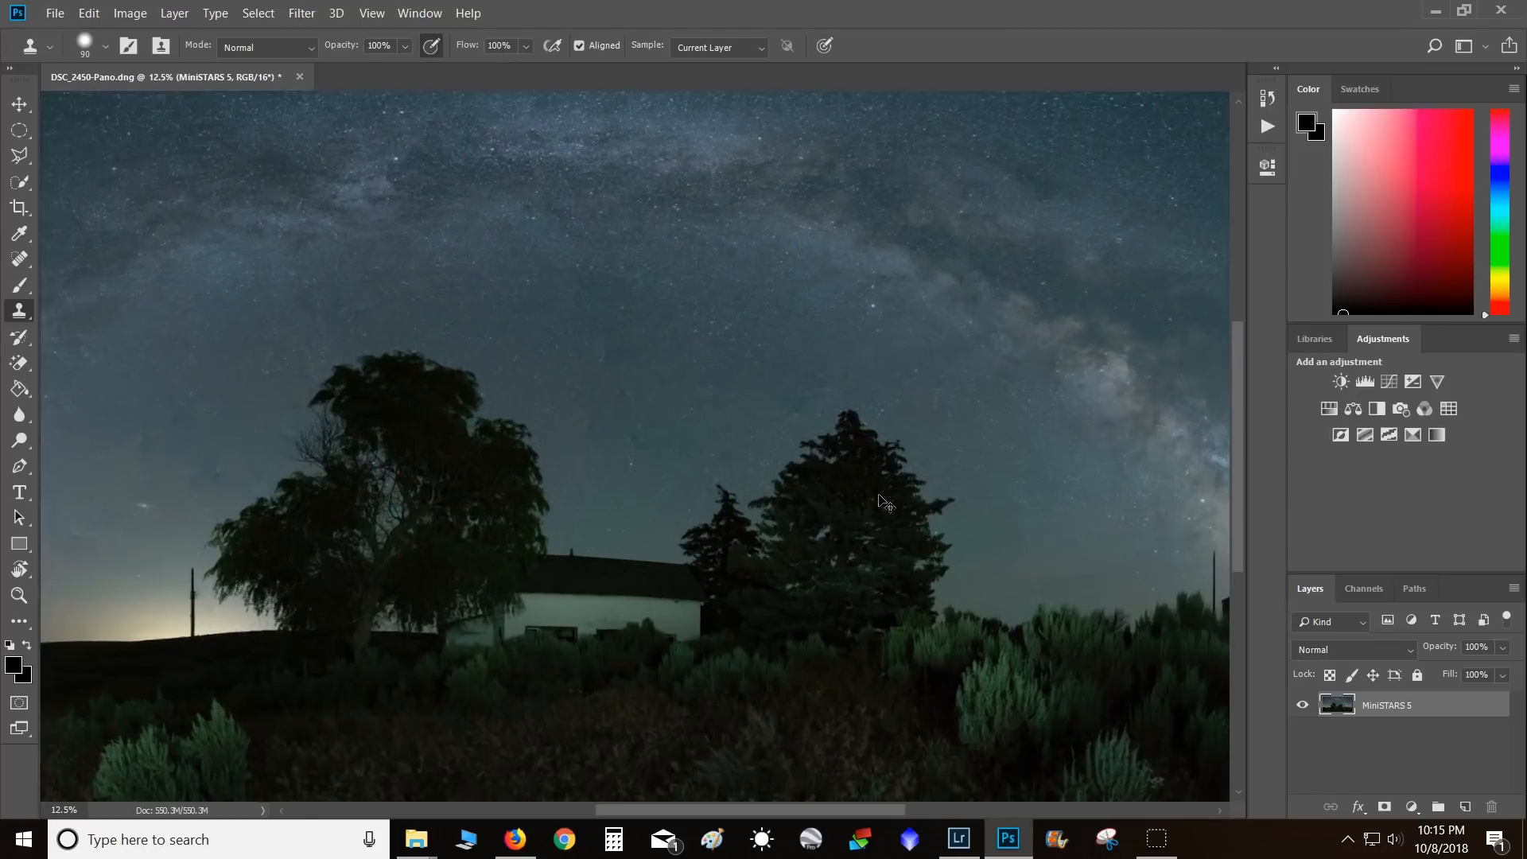
key("ctrl+plus")
key("ctrl+plus")
key("ctrl+plus")
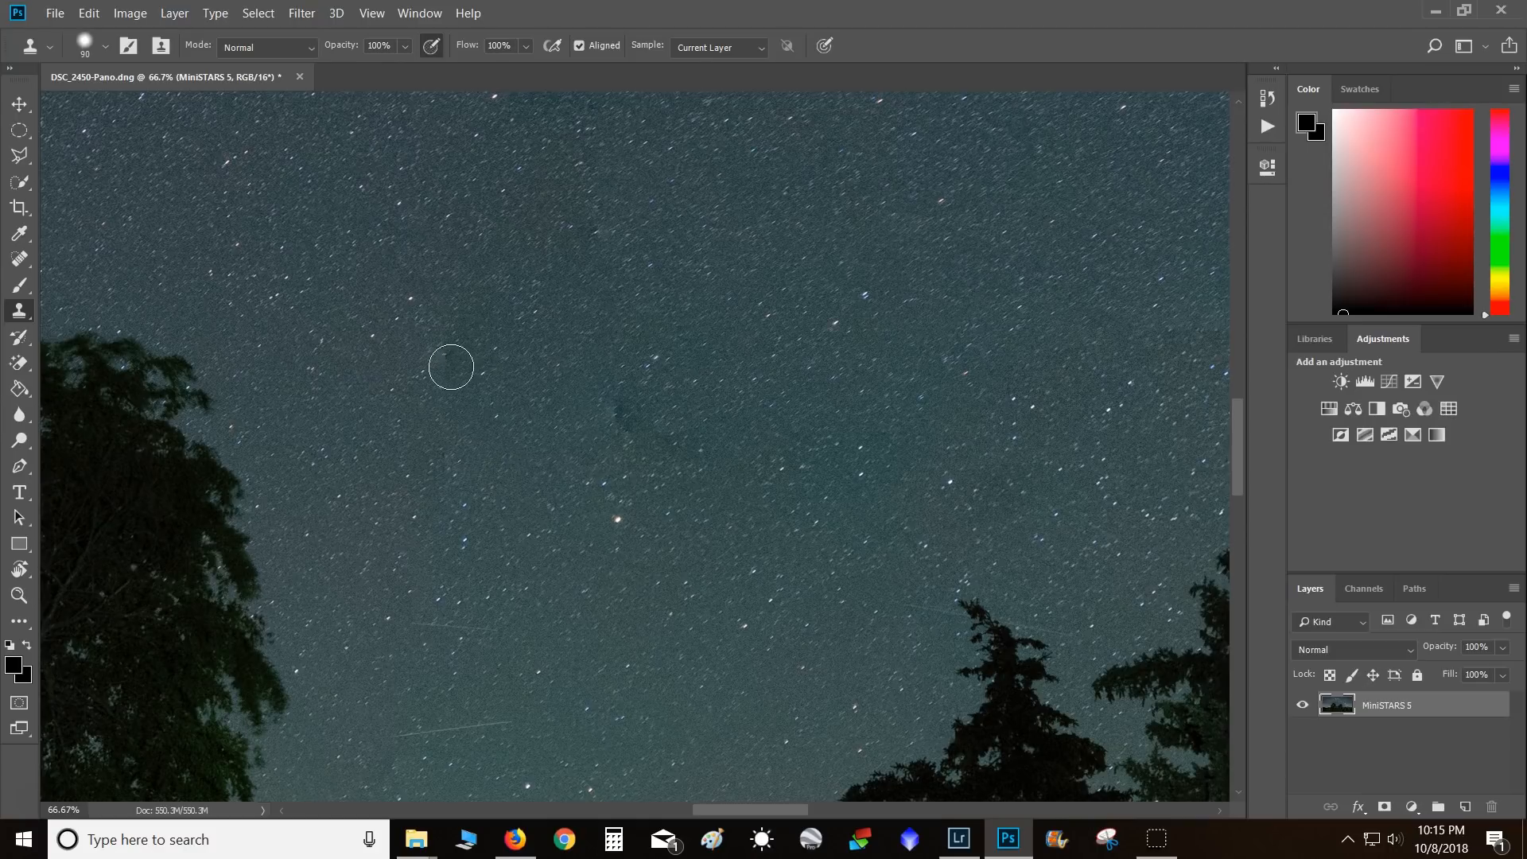
left_click(19, 258)
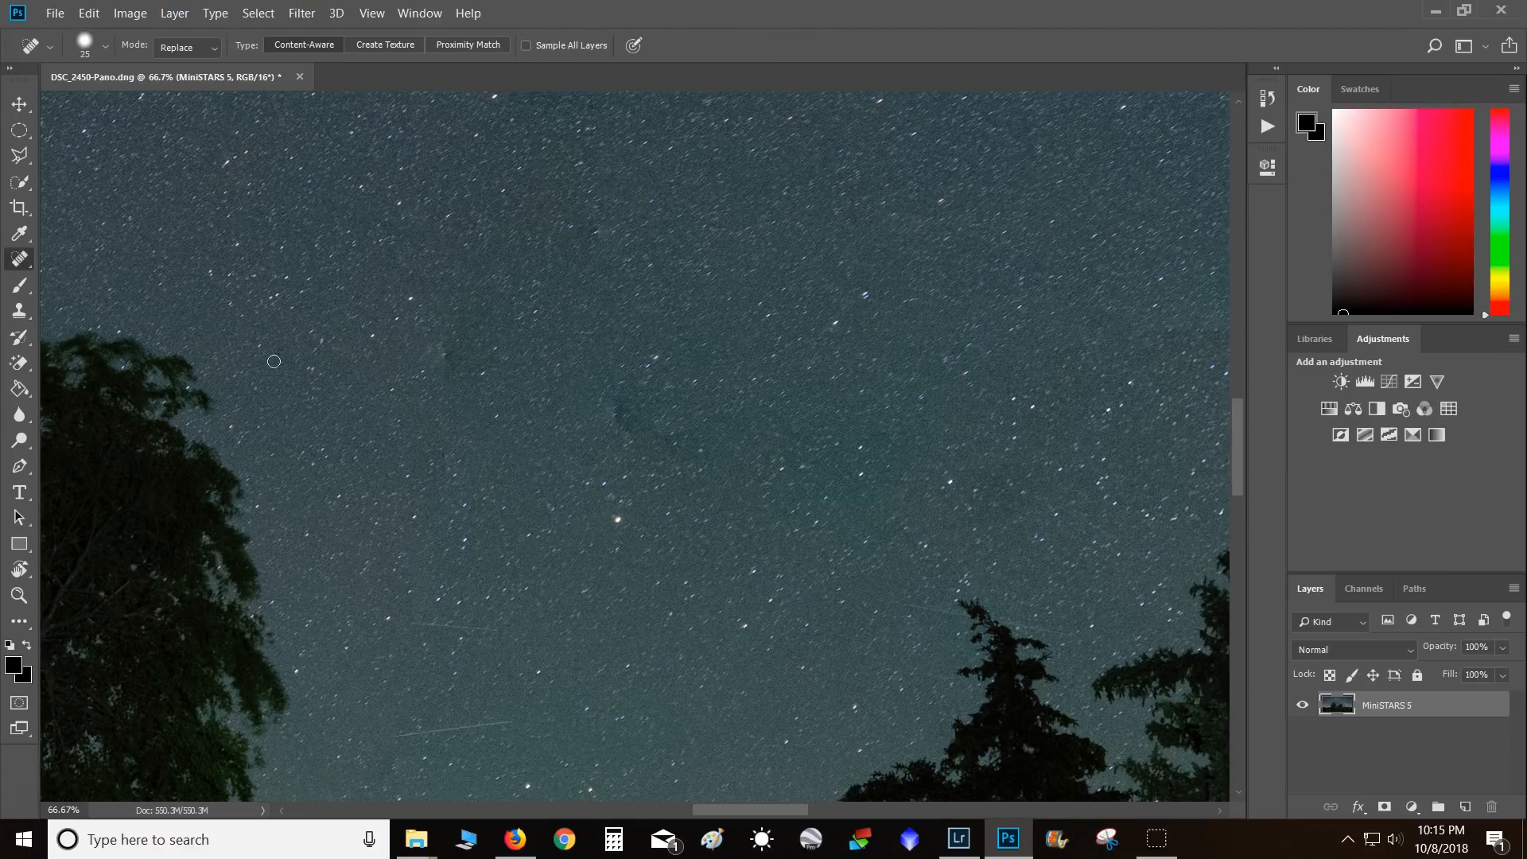
key("bracketright")
key("bracketright")
key("bracketright")
key("bracketright")
key("bracketright")
key("bracketright")
left_click(408, 393, "alt")
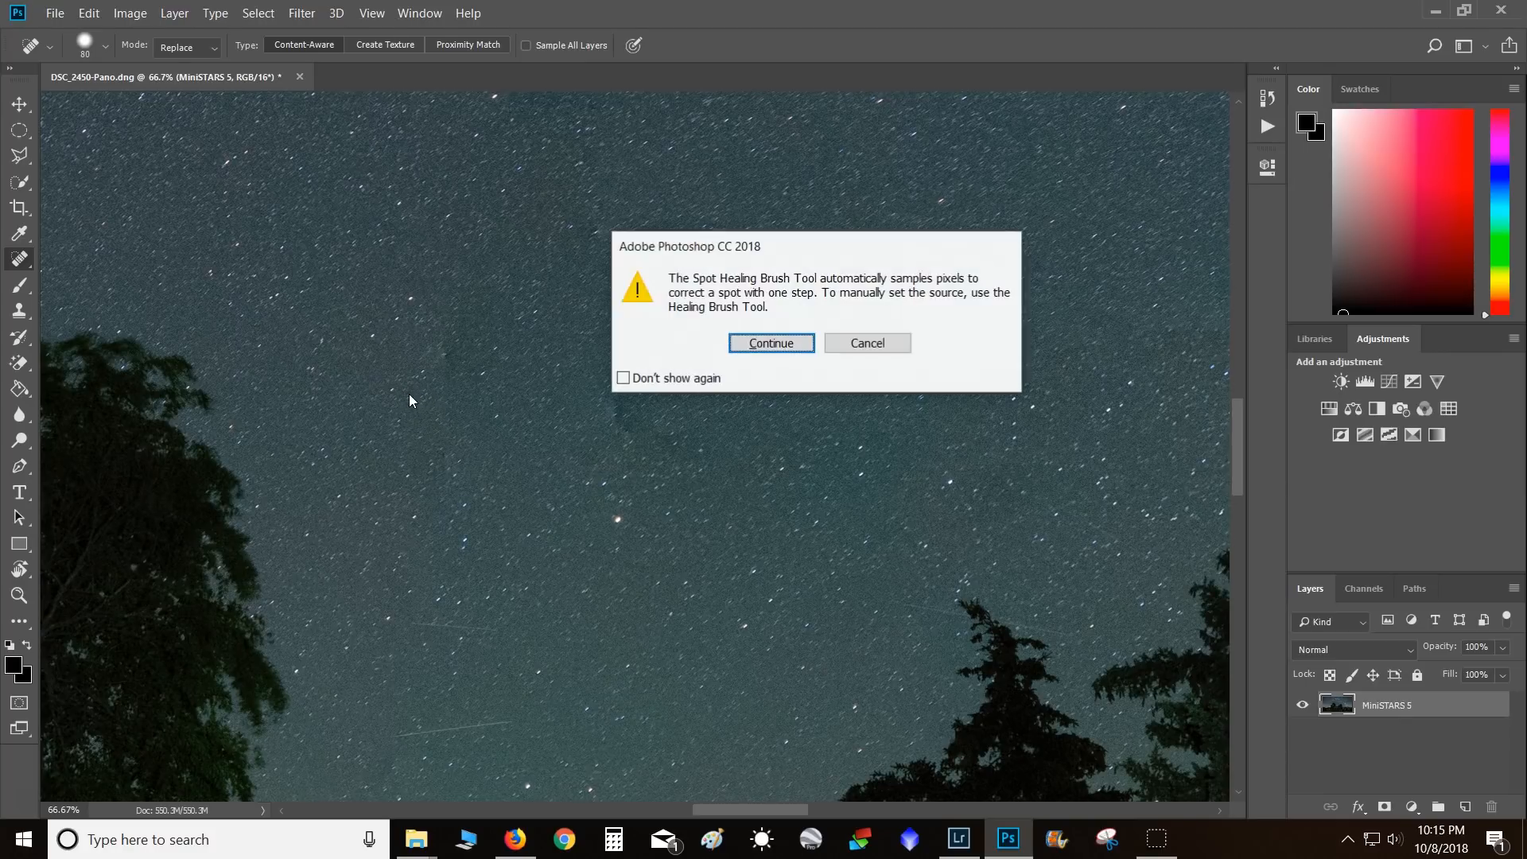
left_click(867, 342)
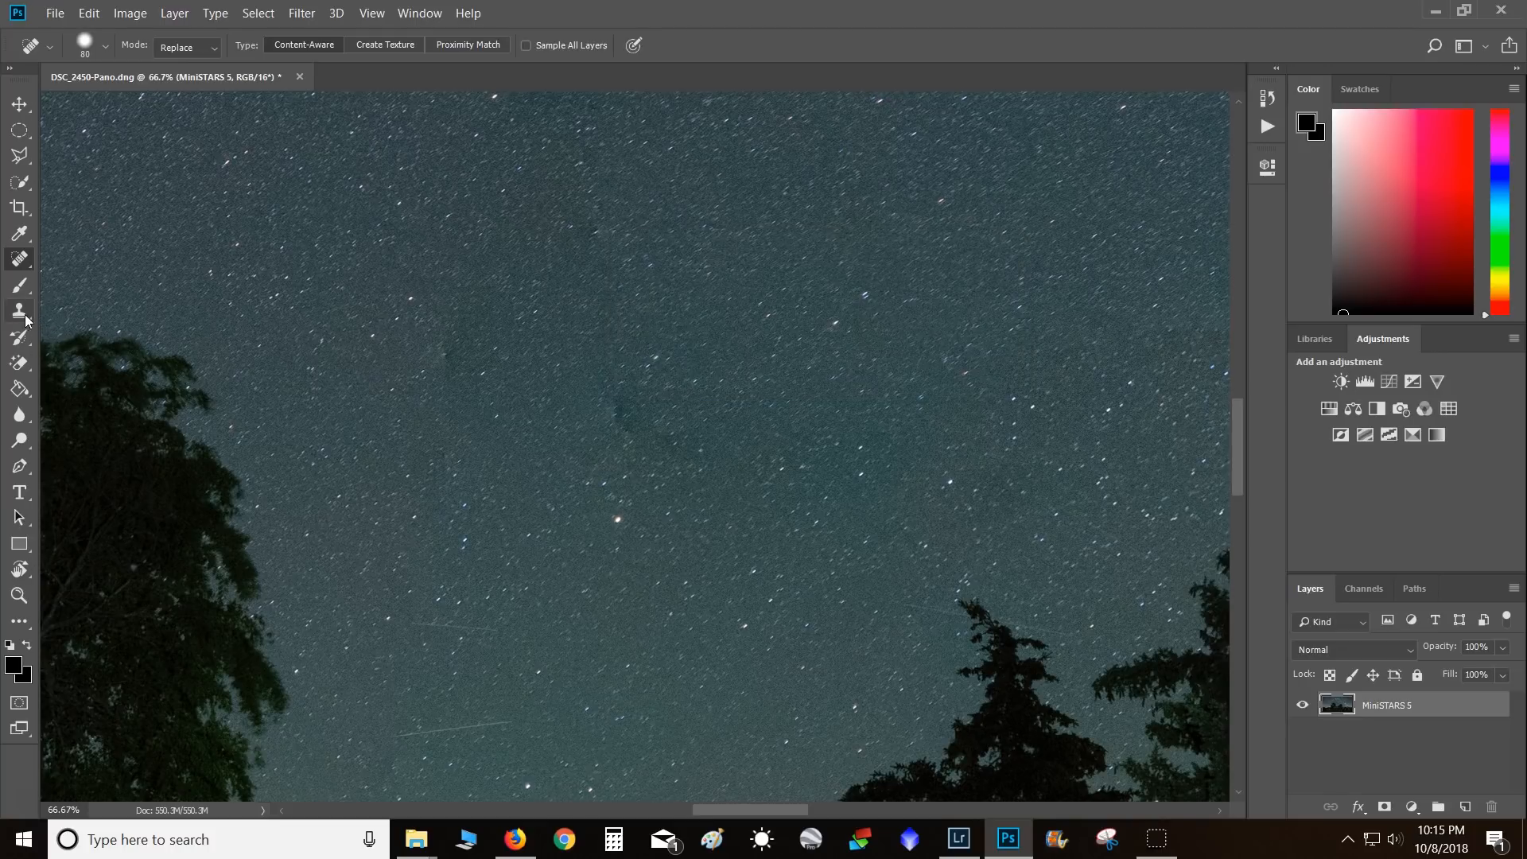
- Cover the dark blemishes in the sky between the trees with nearby clean sky using the 90 px Clone Stamp
left_click(20, 310)
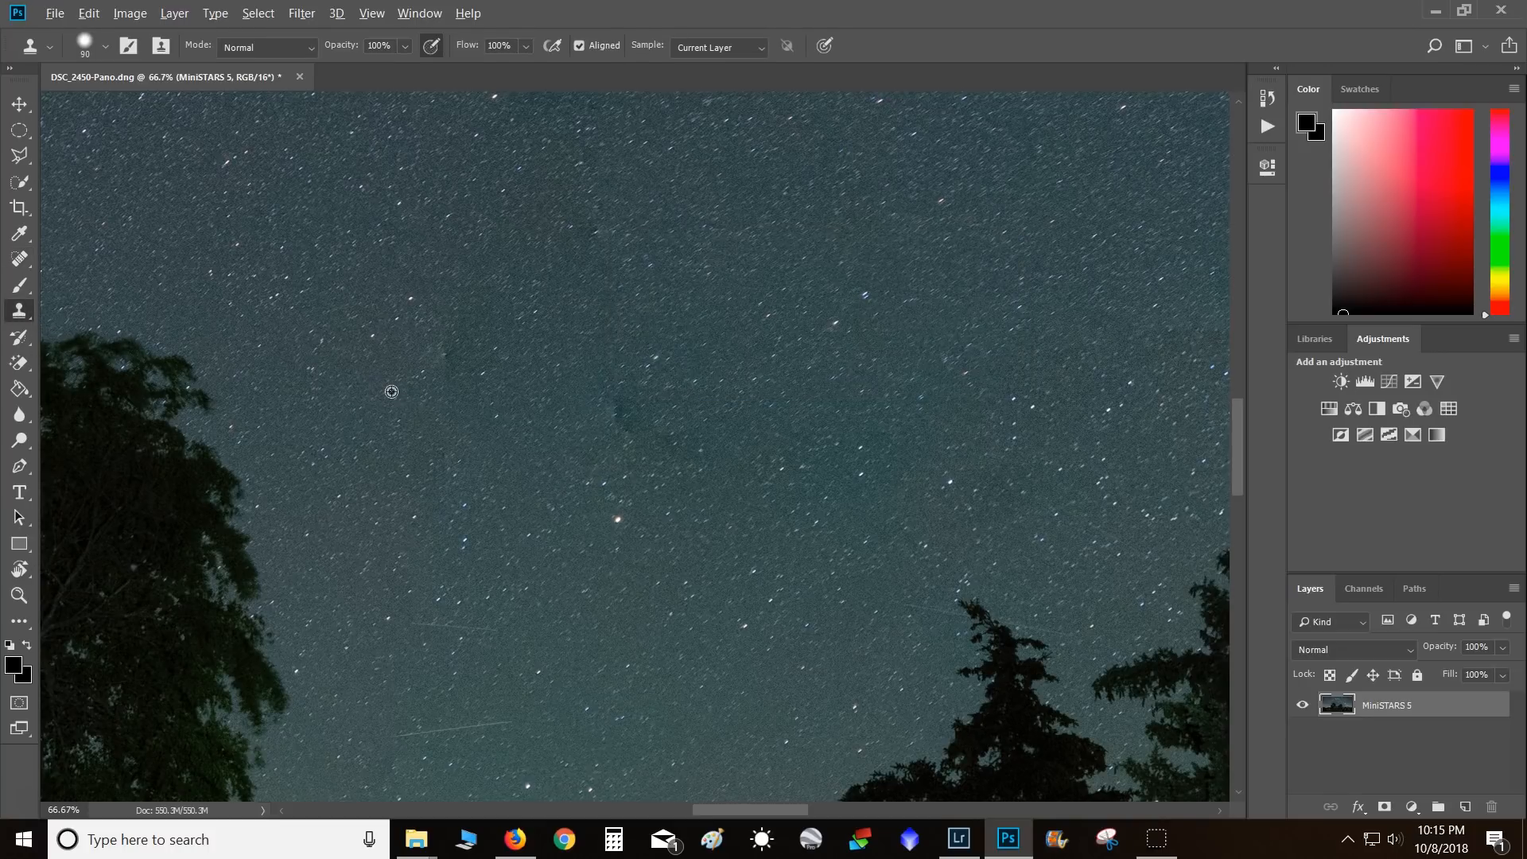
left_click(391, 395, "alt")
left_click_drag(453, 355, 394, 338)
right_click(497, 355)
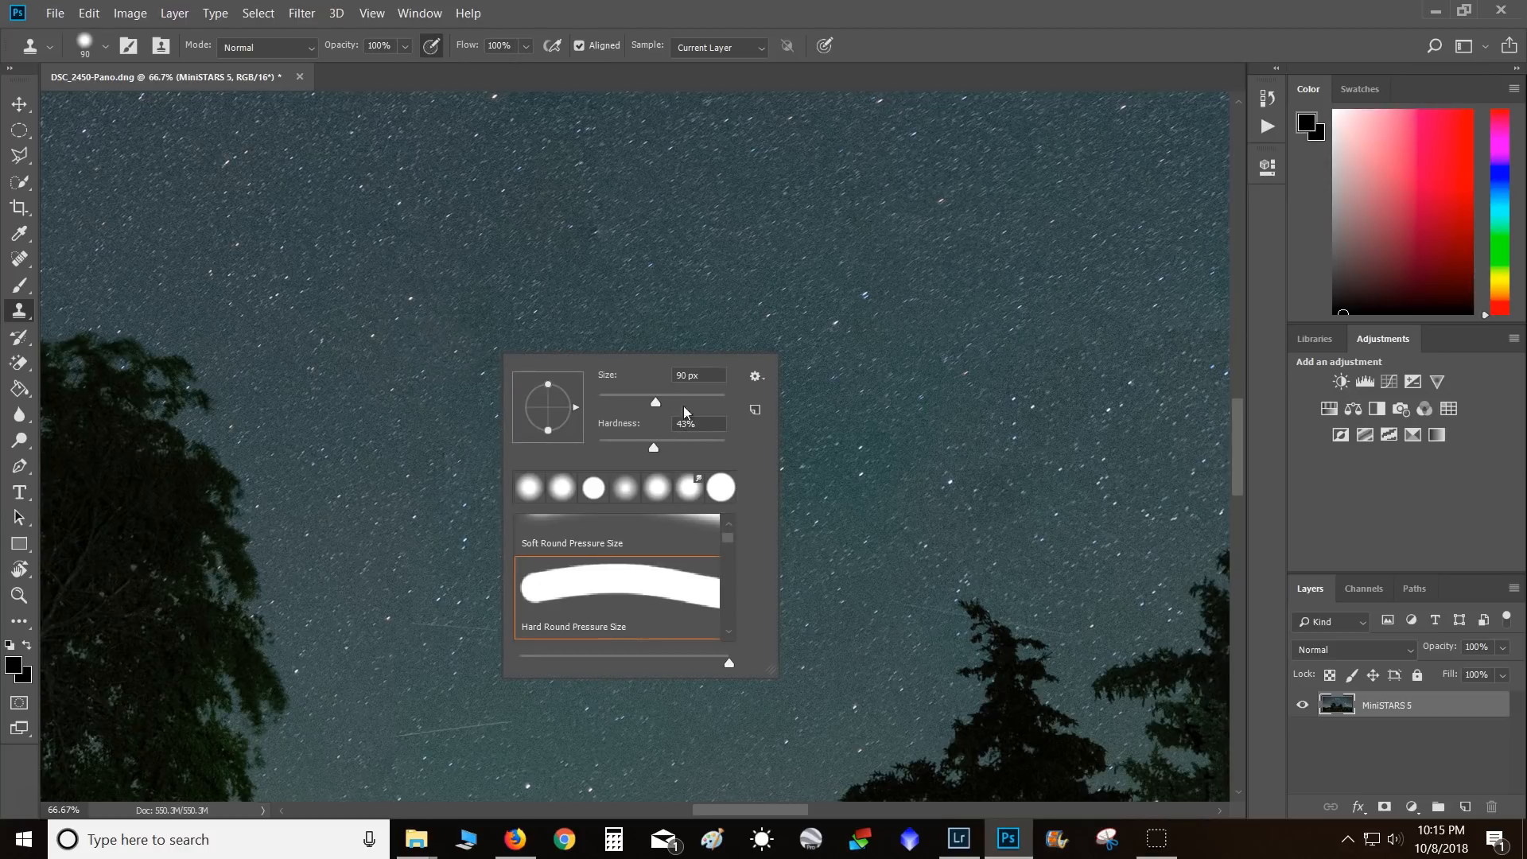
left_click(953, 8)
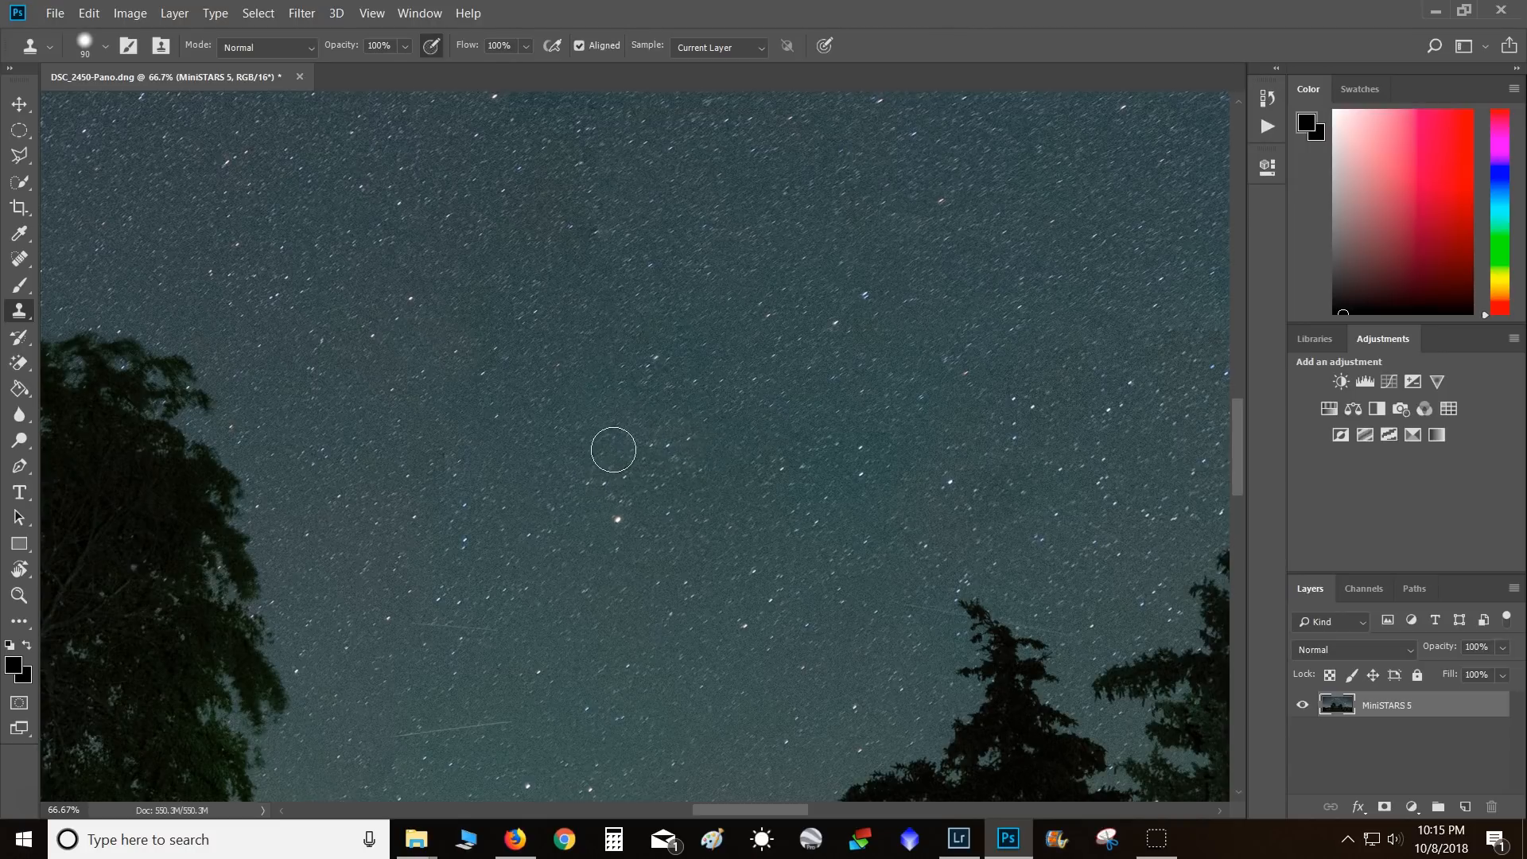
- Reduce the Clone Stamp brush to 40 px and clone out the dark spot in the Milky Way band high above the trees
mouse_move(895, 365)
left_mouse_down()
mouse_move(630, 549)
mouse_move(886, 752)
left_mouse_up()
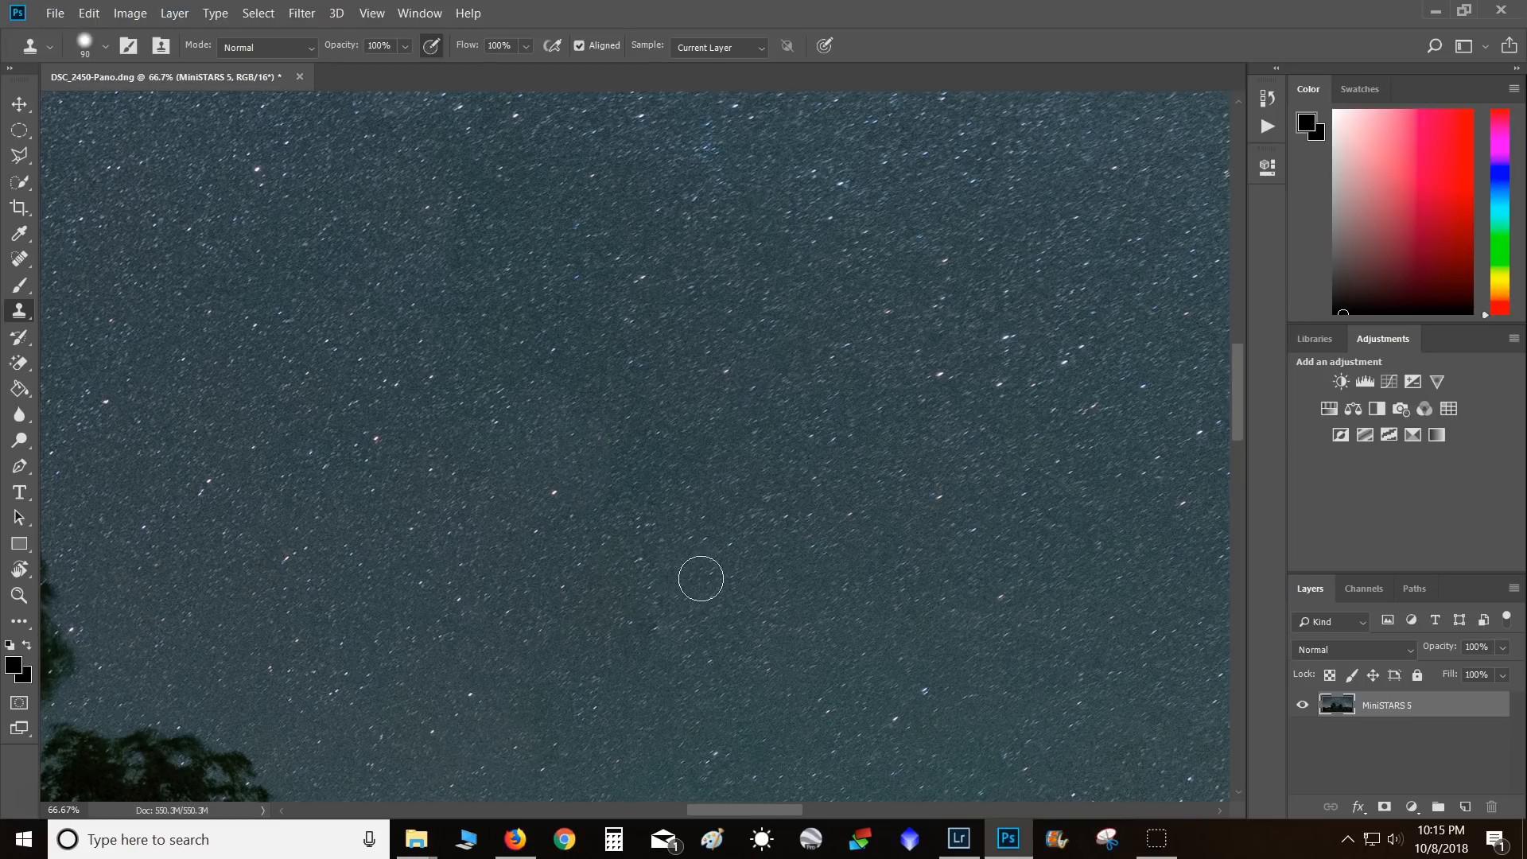
mouse_move(401, 413)
left_mouse_down()
mouse_move(862, 538)
mouse_move(851, 703)
left_mouse_up()
mouse_move(716, 391)
left_mouse_down()
mouse_move(713, 545)
mouse_move(831, 632)
mouse_move(851, 742)
mouse_move(988, 540)
mouse_move(836, 642)
mouse_move(849, 482)
left_mouse_up()
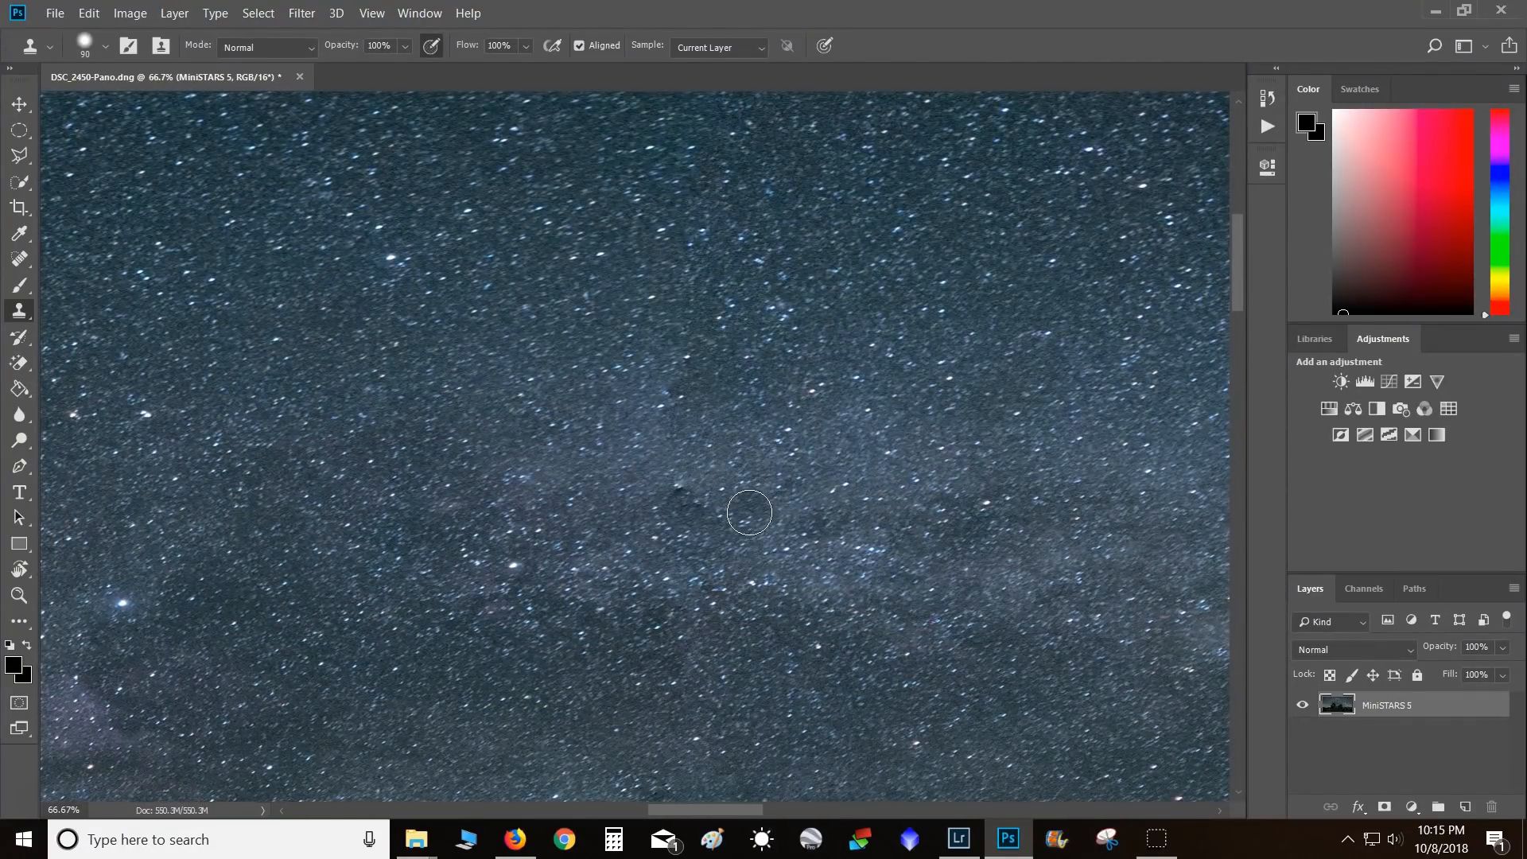
key("bracketleft")
key("bracketleft")
key("bracketleft")
key("bracketleft")
key("bracketleft")
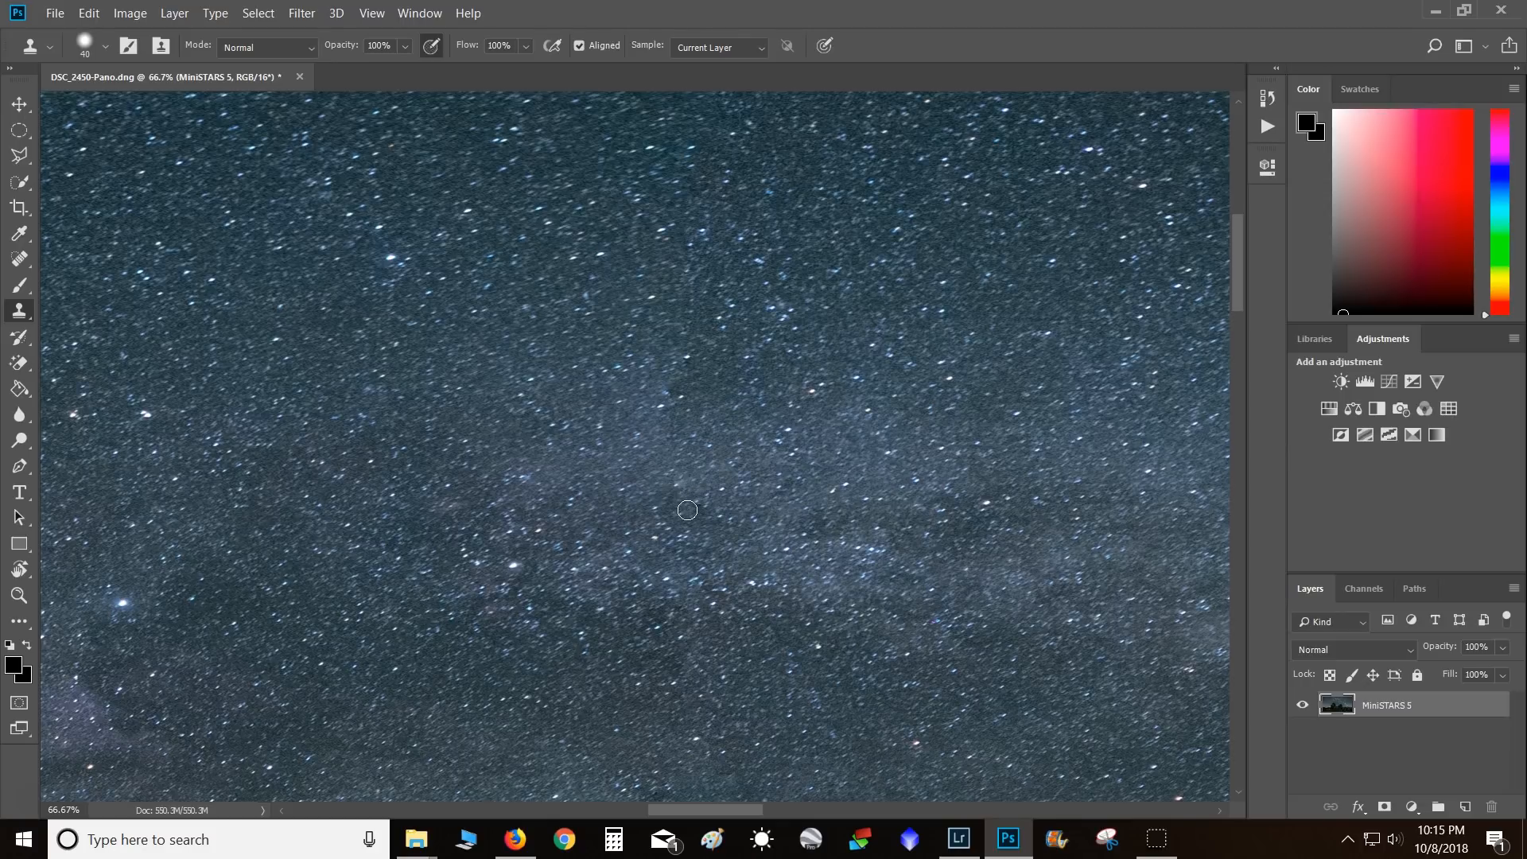
- Clone out the dark spot in the low sky west of the utility pole, below the bright galaxy
key("space")
left_click_drag(425, 517, 997, 272)
left_click_drag(788, 553, 832, 389)
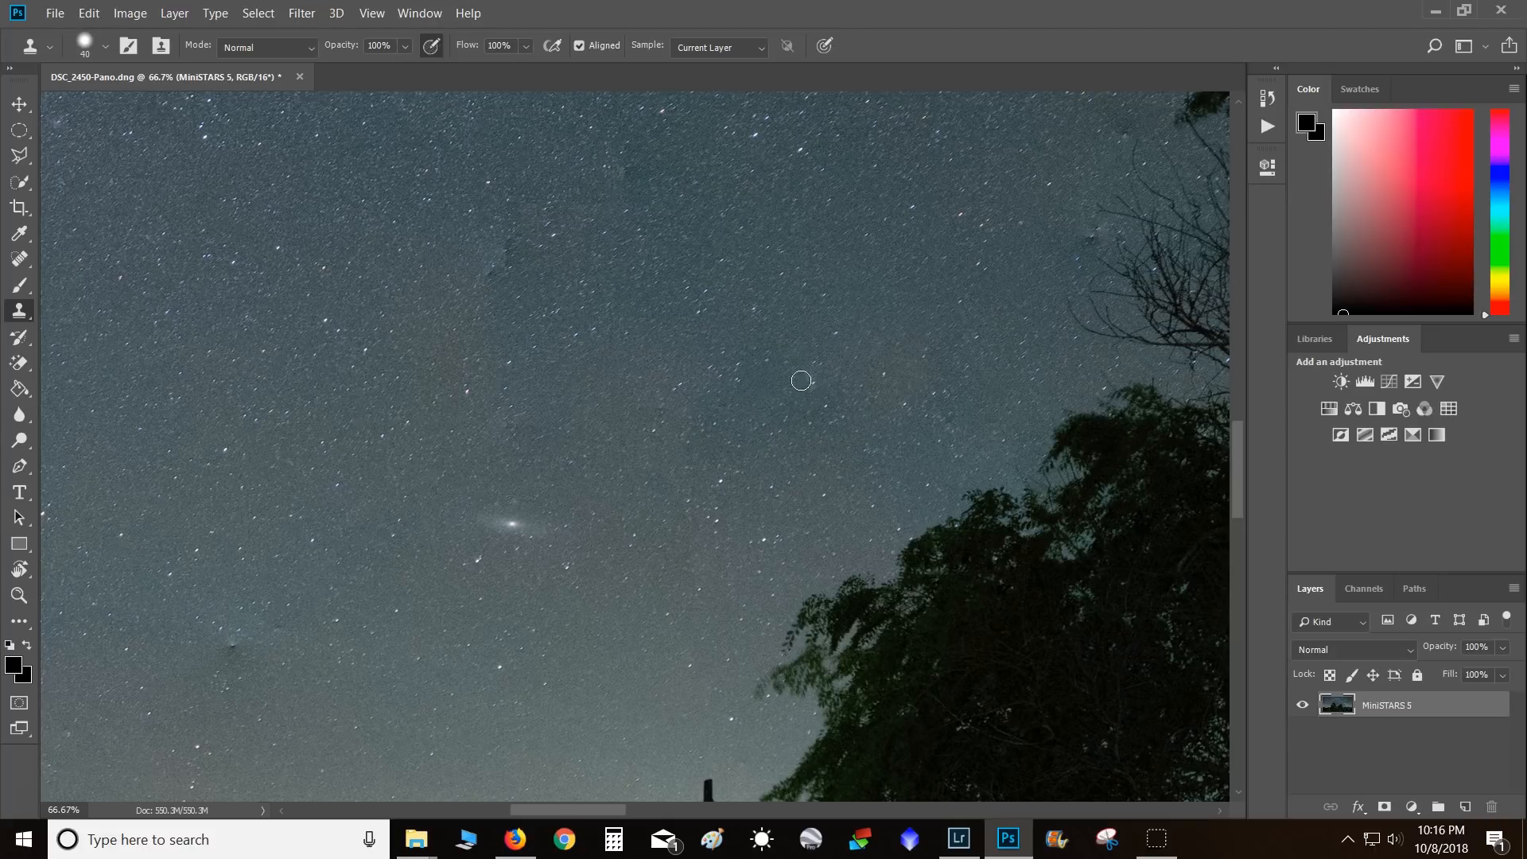
mouse_move(683, 507)
left_mouse_down()
mouse_move(802, 312)
mouse_move(970, 242)
left_mouse_up()
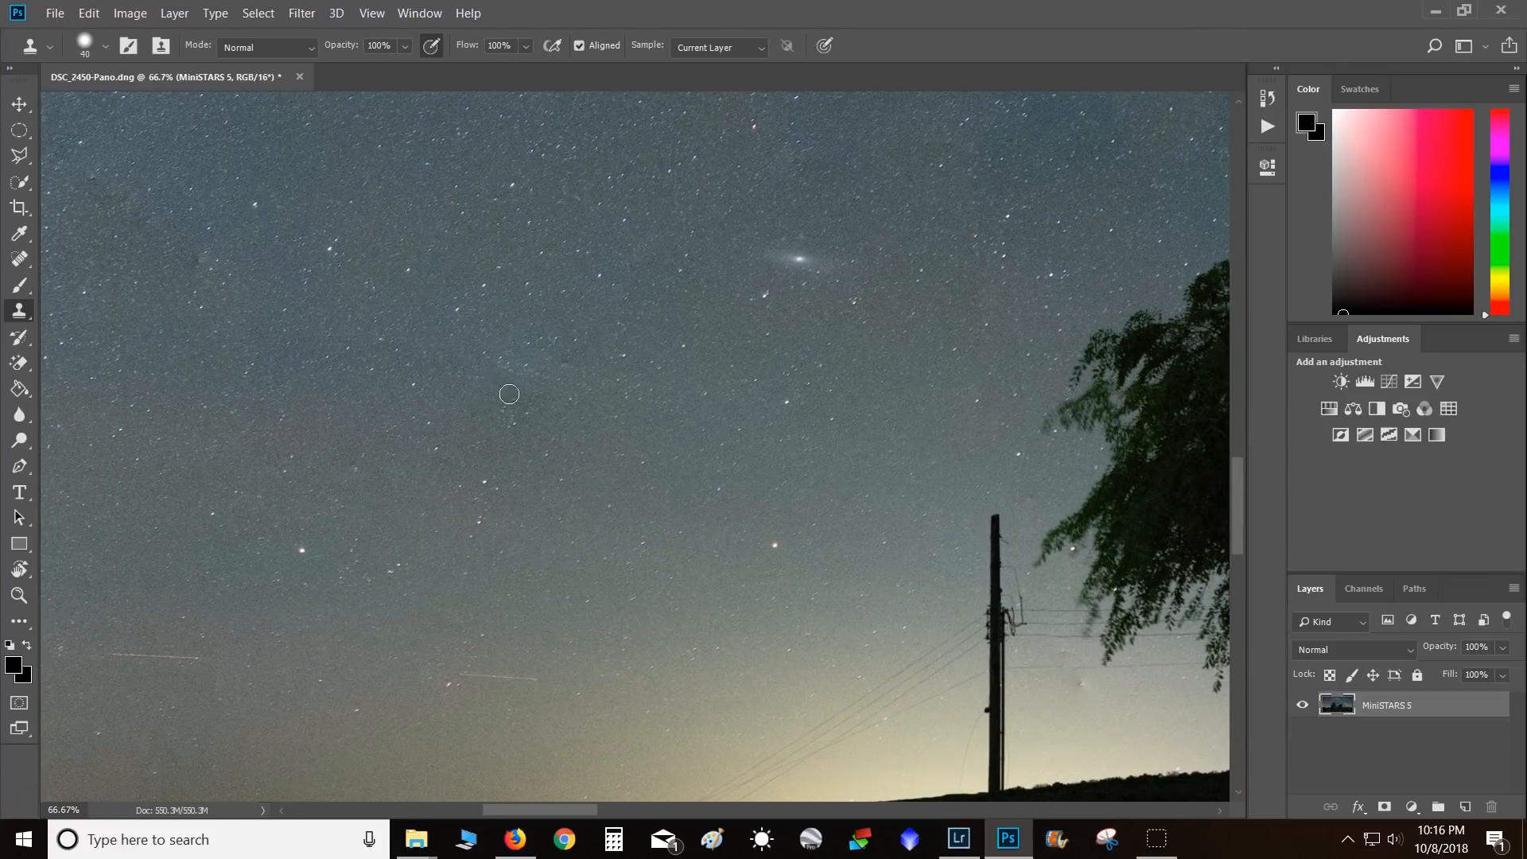
- Clone clean sky over the dark patches around the star cluster near the panorama's far-left horizon
left_click_drag(318, 366, 656, 452)
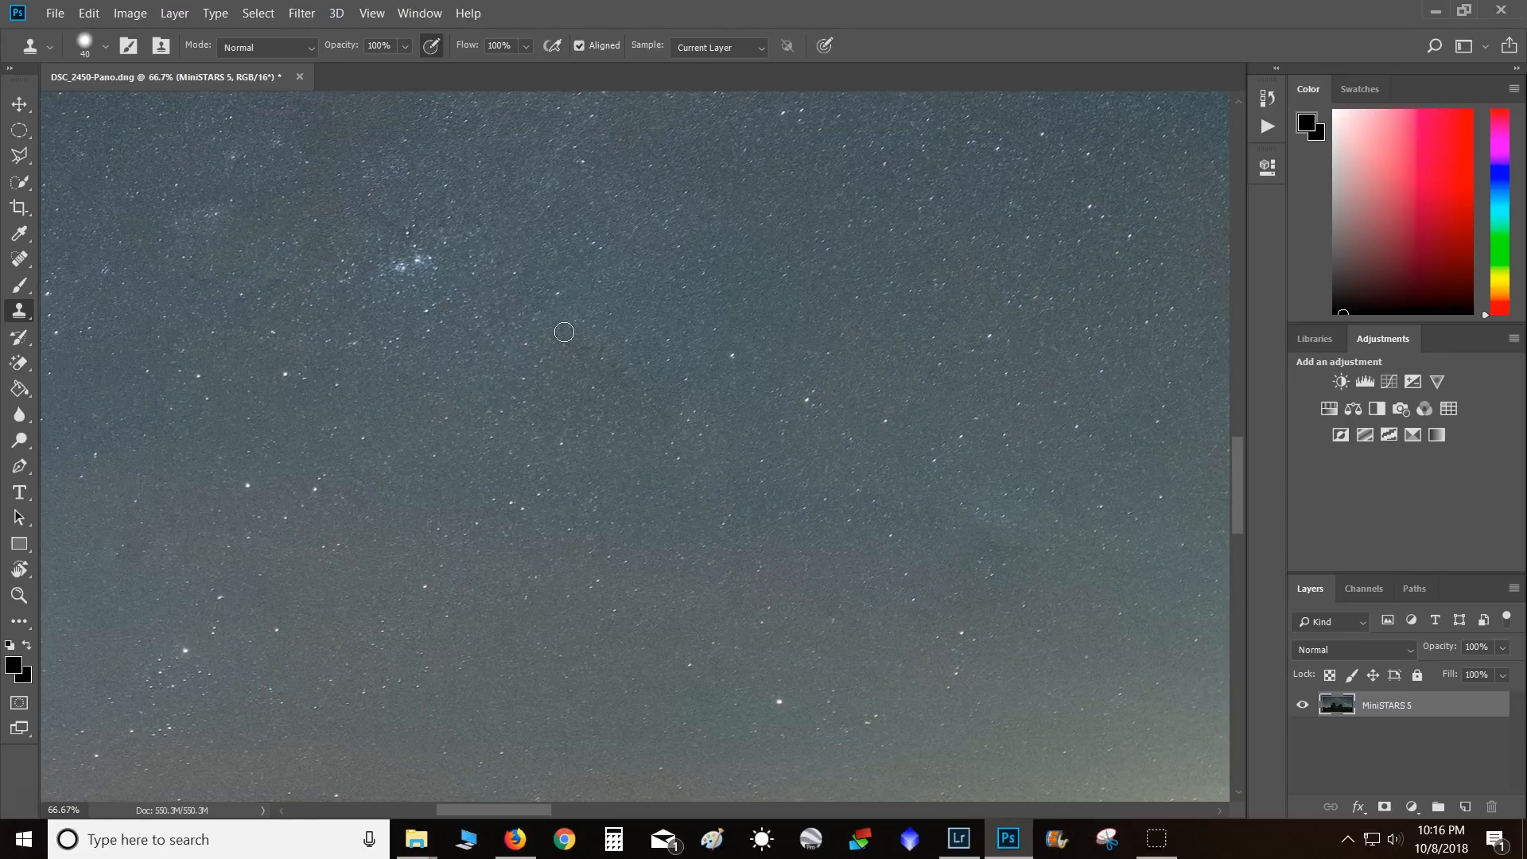
left_click_drag(613, 382, 718, 436)
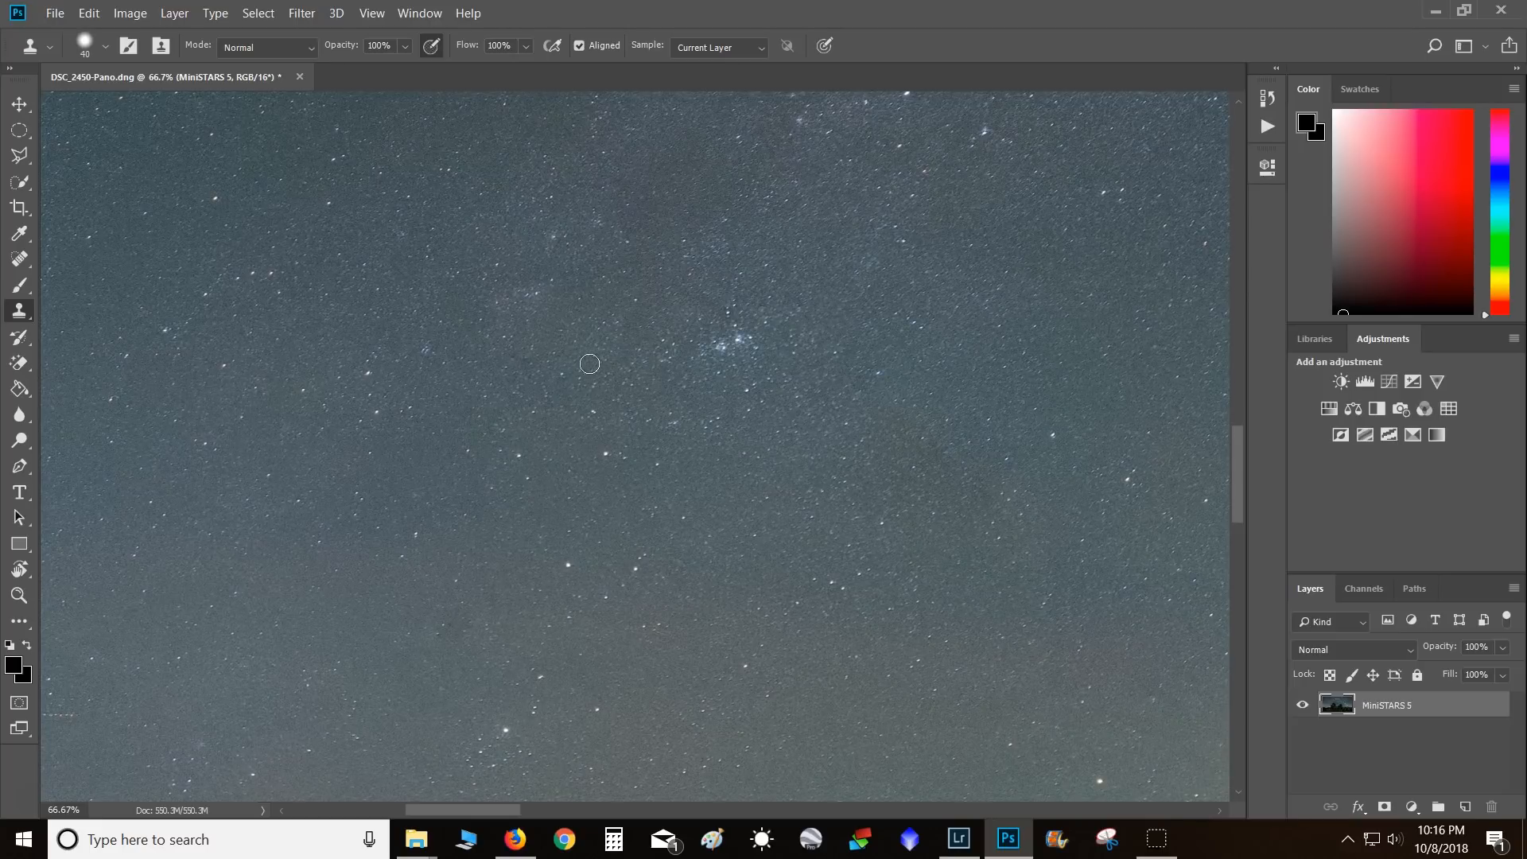
left_click_drag(439, 585, 525, 344)
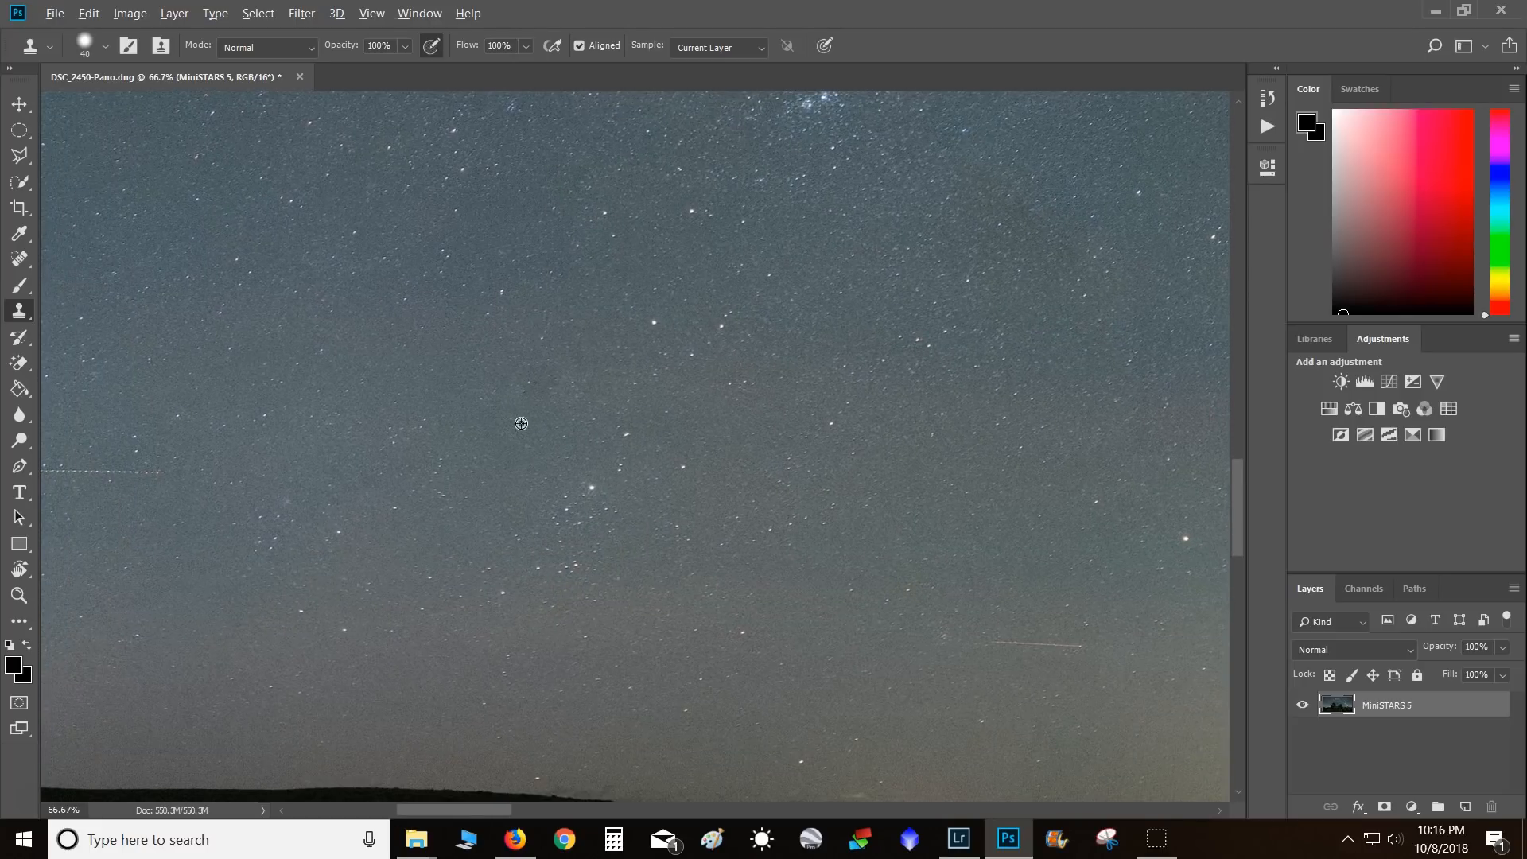
left_click_drag(303, 494, 458, 699)
- Clone out the dark spots in the sky above the bright galaxy beside the large tree
left_click_drag(630, 283, 253, 350)
left_click_drag(1034, 509, 885, 787)
left_click_drag(715, 604, 439, 402)
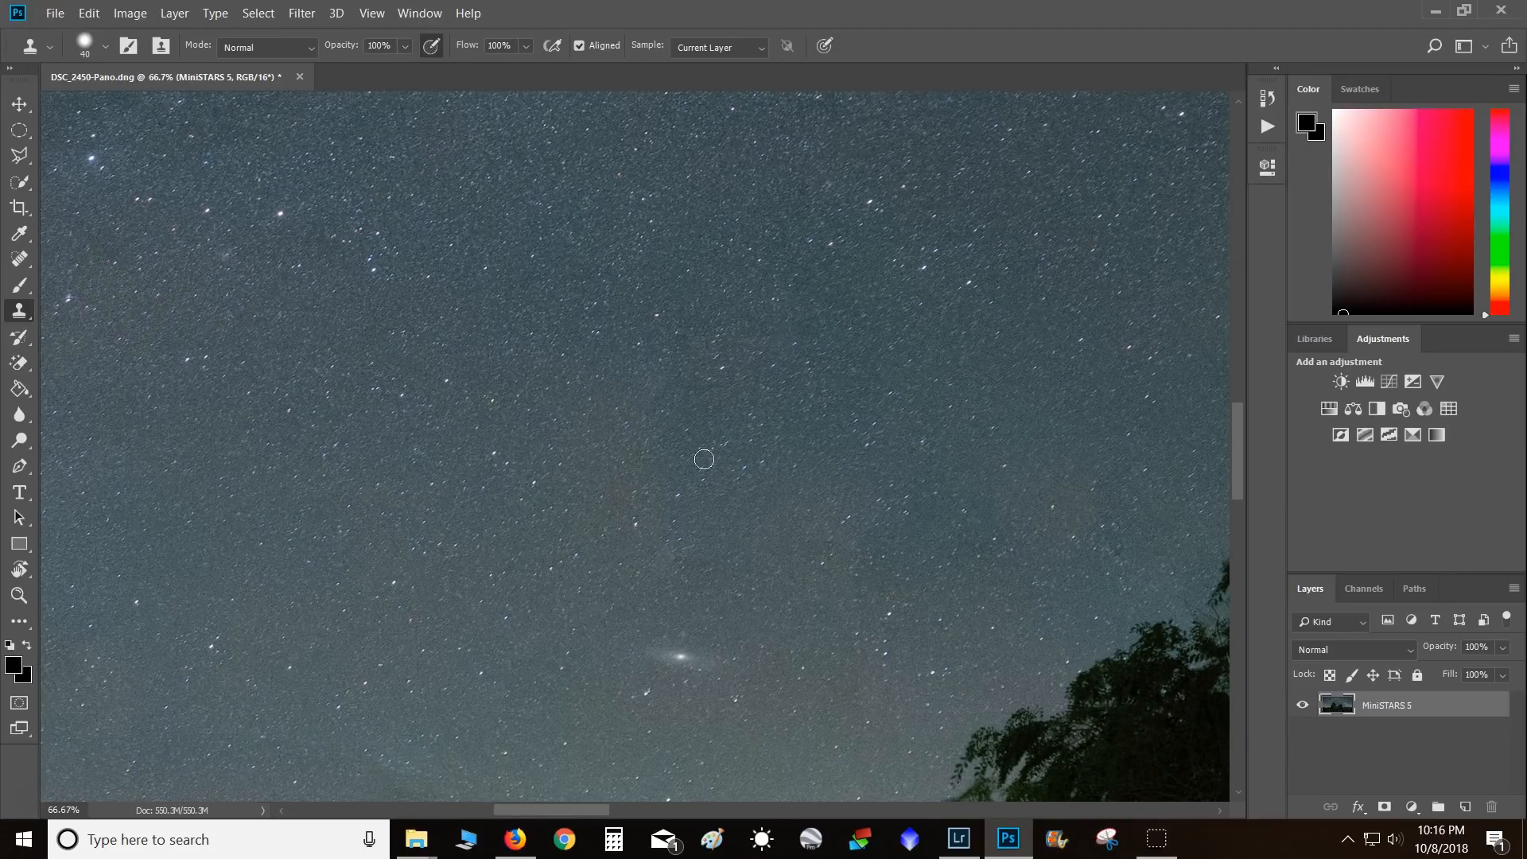
- Clone out the small dark marks in the sky beside the large tree's bare branches
left_click_drag(944, 375, 726, 808)
mouse_move(1161, 534)
left_mouse_down()
mouse_move(790, 641)
mouse_move(732, 796)
mouse_move(723, 289)
left_mouse_up()
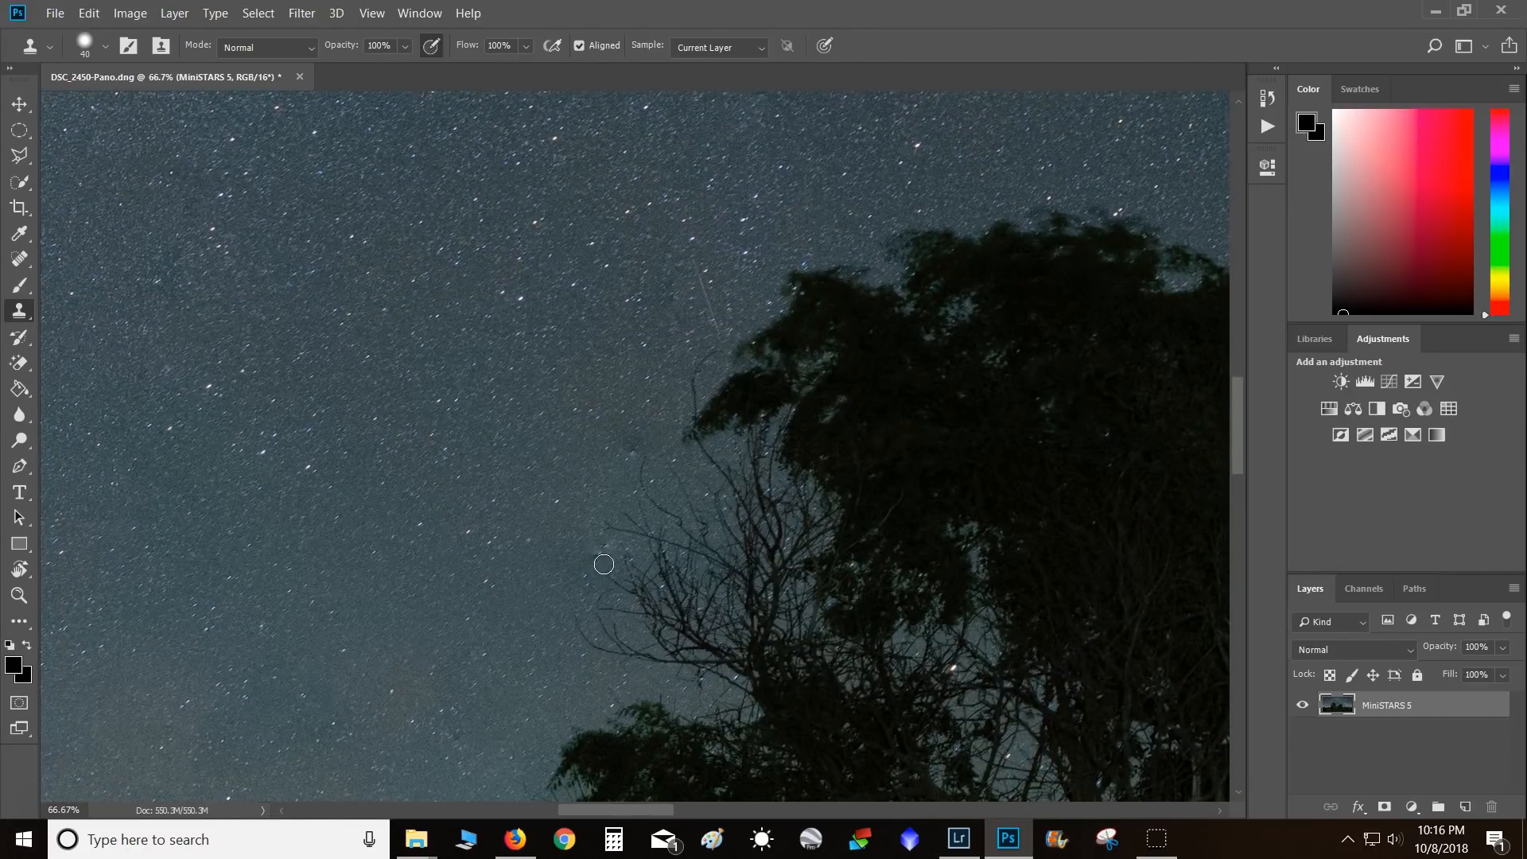
left_click_drag(546, 623, 671, 297)
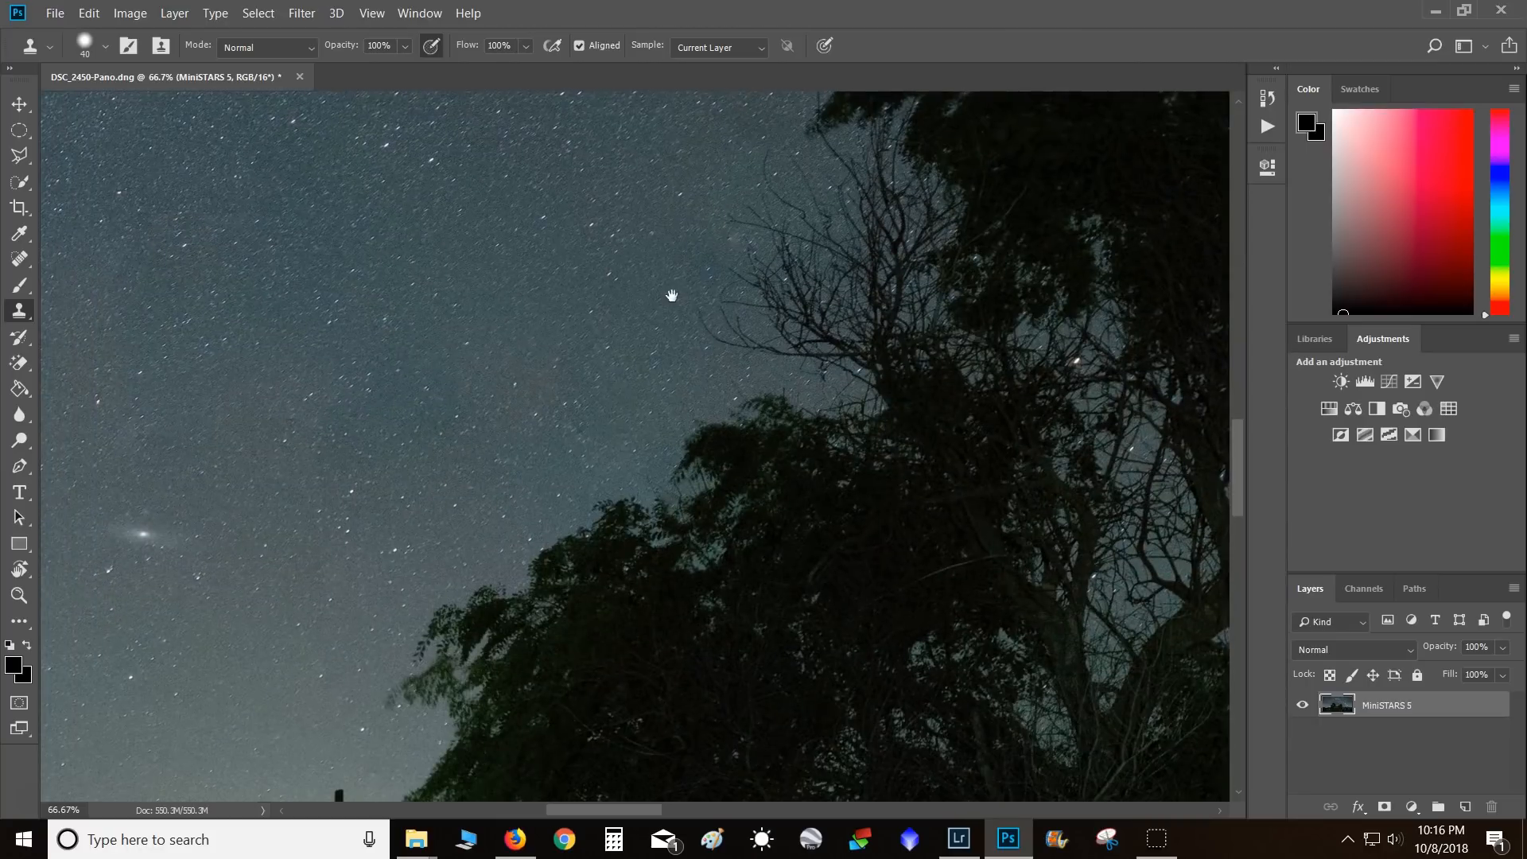
- Clone out the dark spots in the sky just above the large evergreen tree
left_click_drag(835, 382, 678, 419)
left_click_drag(719, 545, 606, 276)
mouse_move(597, 183)
left_mouse_down()
mouse_move(620, 583)
mouse_move(990, 603)
left_mouse_up()
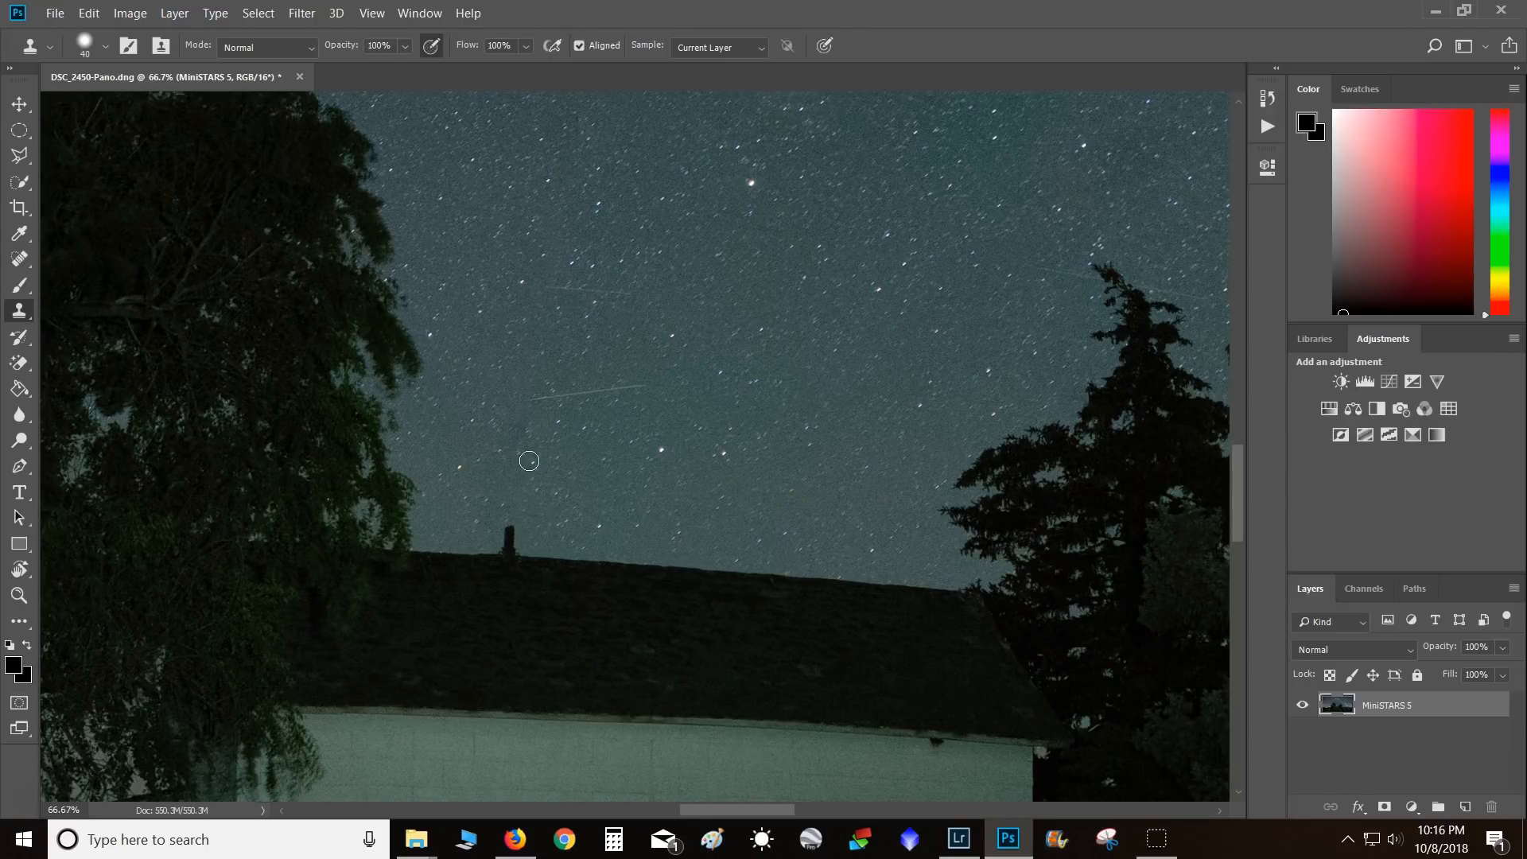
left_click_drag(1000, 275, 199, 541)
mouse_move(1197, 270)
left_mouse_down()
mouse_move(835, 446)
mouse_move(869, 456)
left_mouse_up()
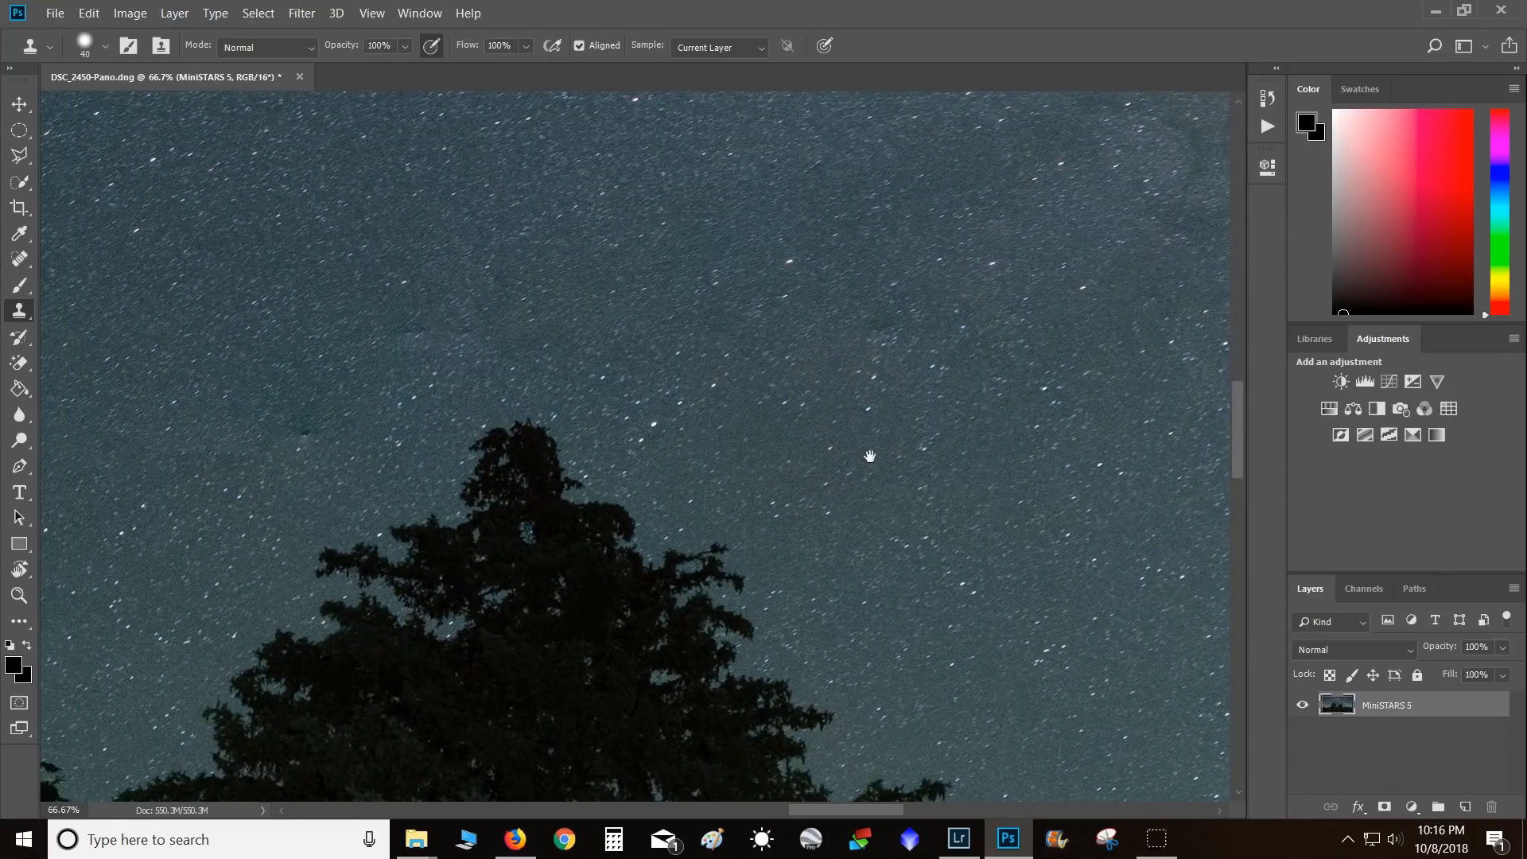
left_click(310, 429)
left_click(413, 331)
left_click(464, 331)
- Examine the sky beside the large evergreen, the Milky Way near the antenna and the whole panorama for remaining dark spots
mouse_move(885, 324)
left_mouse_down()
mouse_move(871, 238)
mouse_move(643, 130)
left_mouse_up()
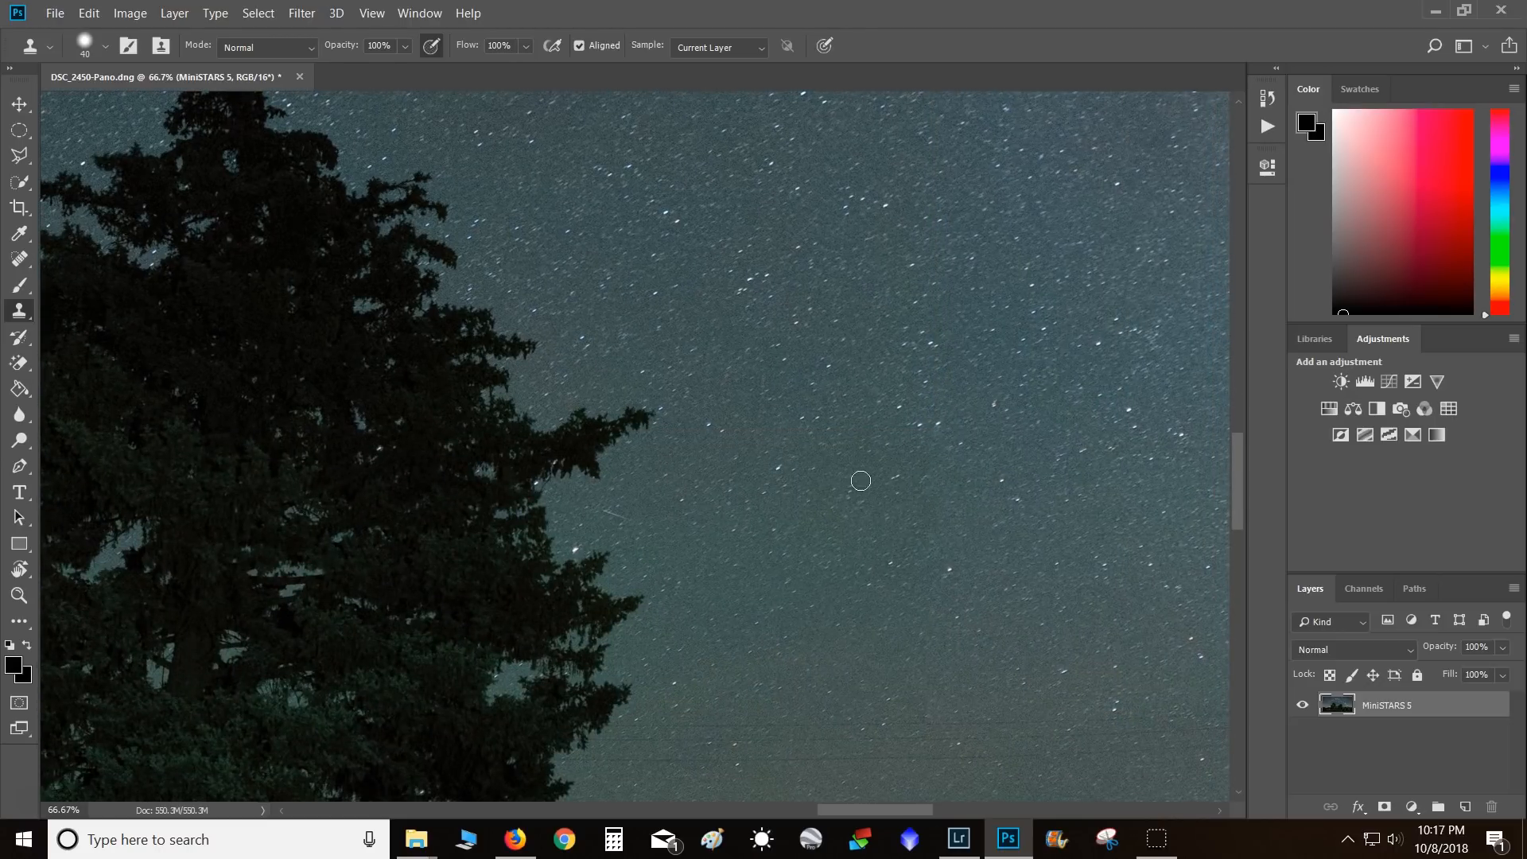
left_click_drag(930, 569, 579, 607)
left_click_drag(823, 311, 458, 589)
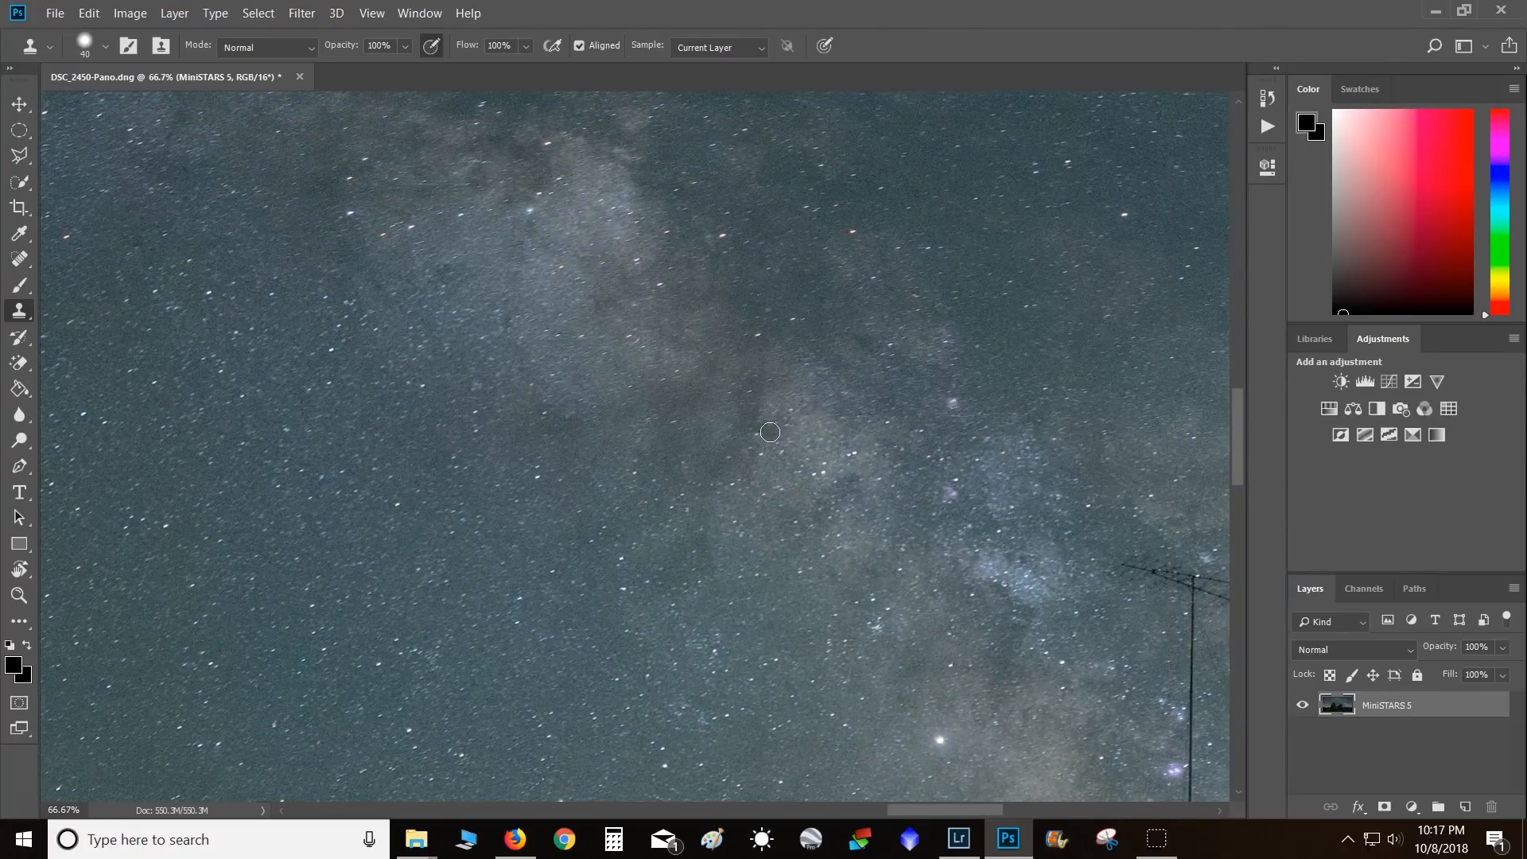
key("ctrl+0")
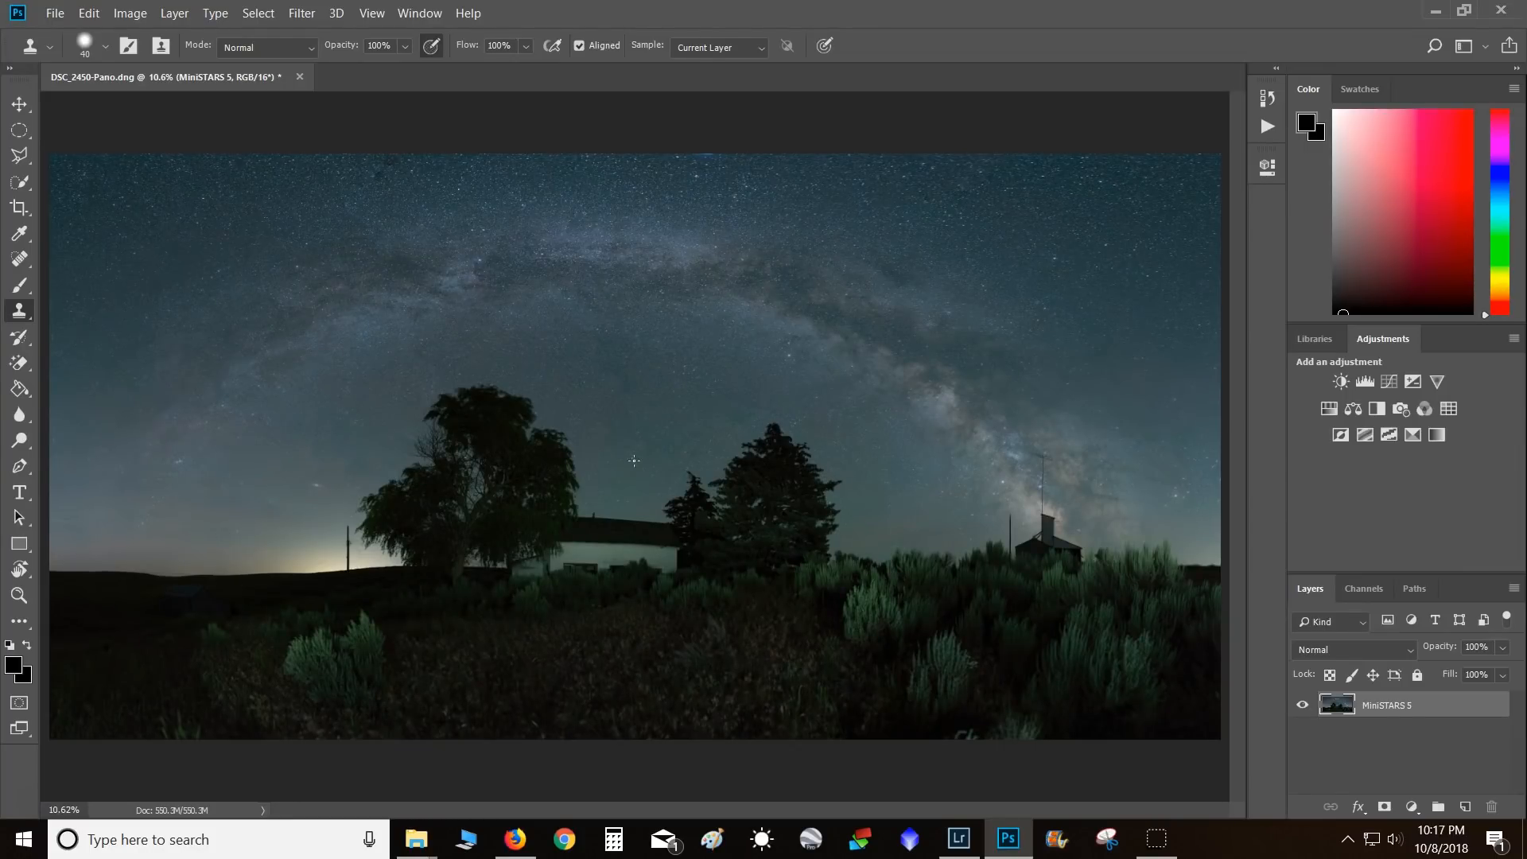
key("ctrl+plus")
key("ctrl+plus")
key("ctrl+plus")
key("ctrl+plus")
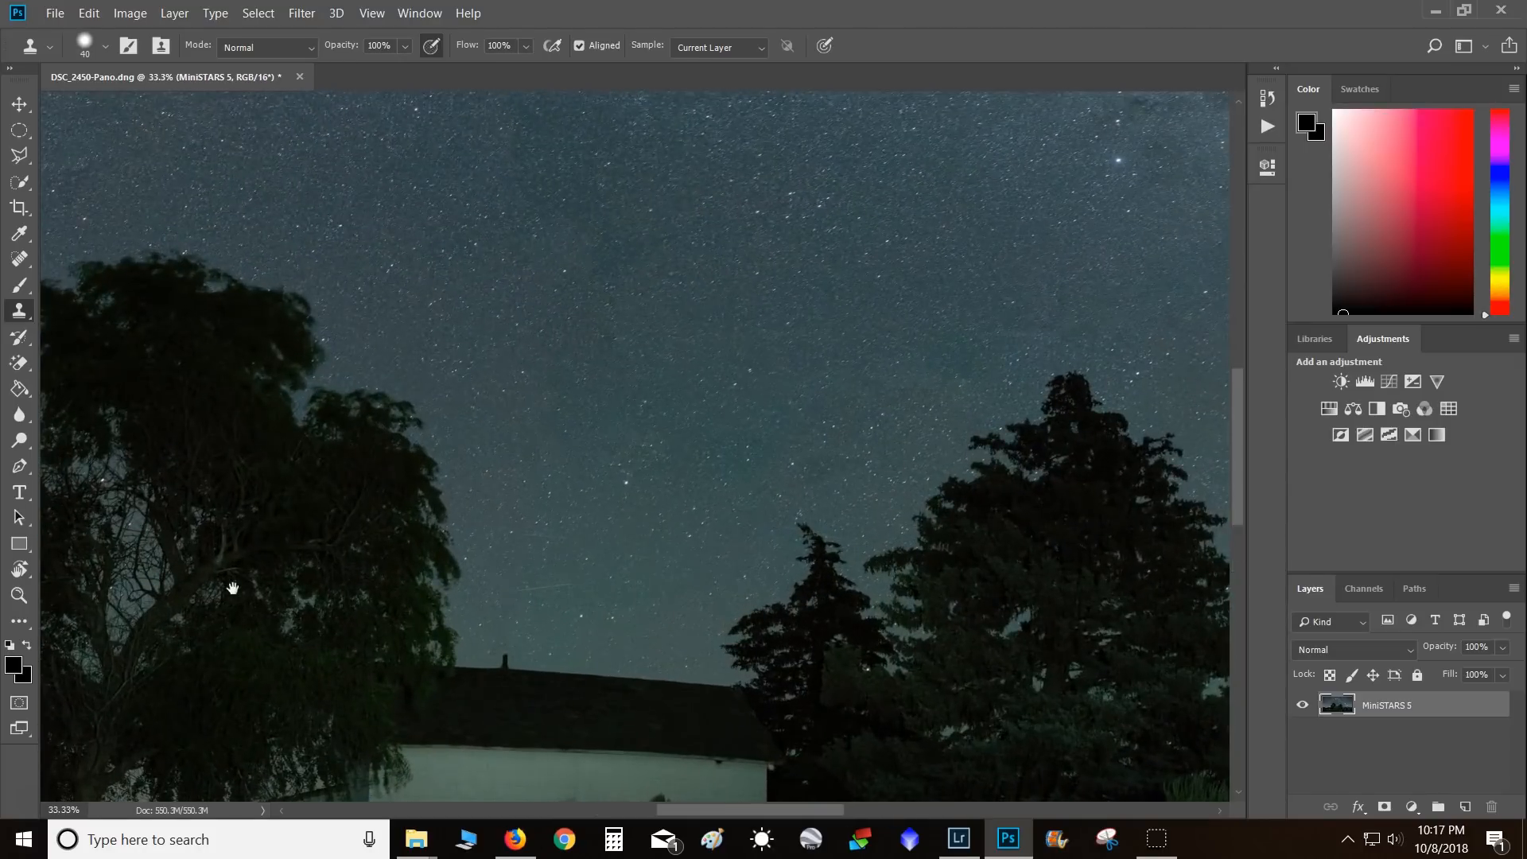
- Enlarge the Clone Stamp brush to 150 and clone clean sky over the blemish west of the bright galaxy
left_click_drag(233, 586, 1096, 422)
left_click_drag(689, 486, 927, 486)
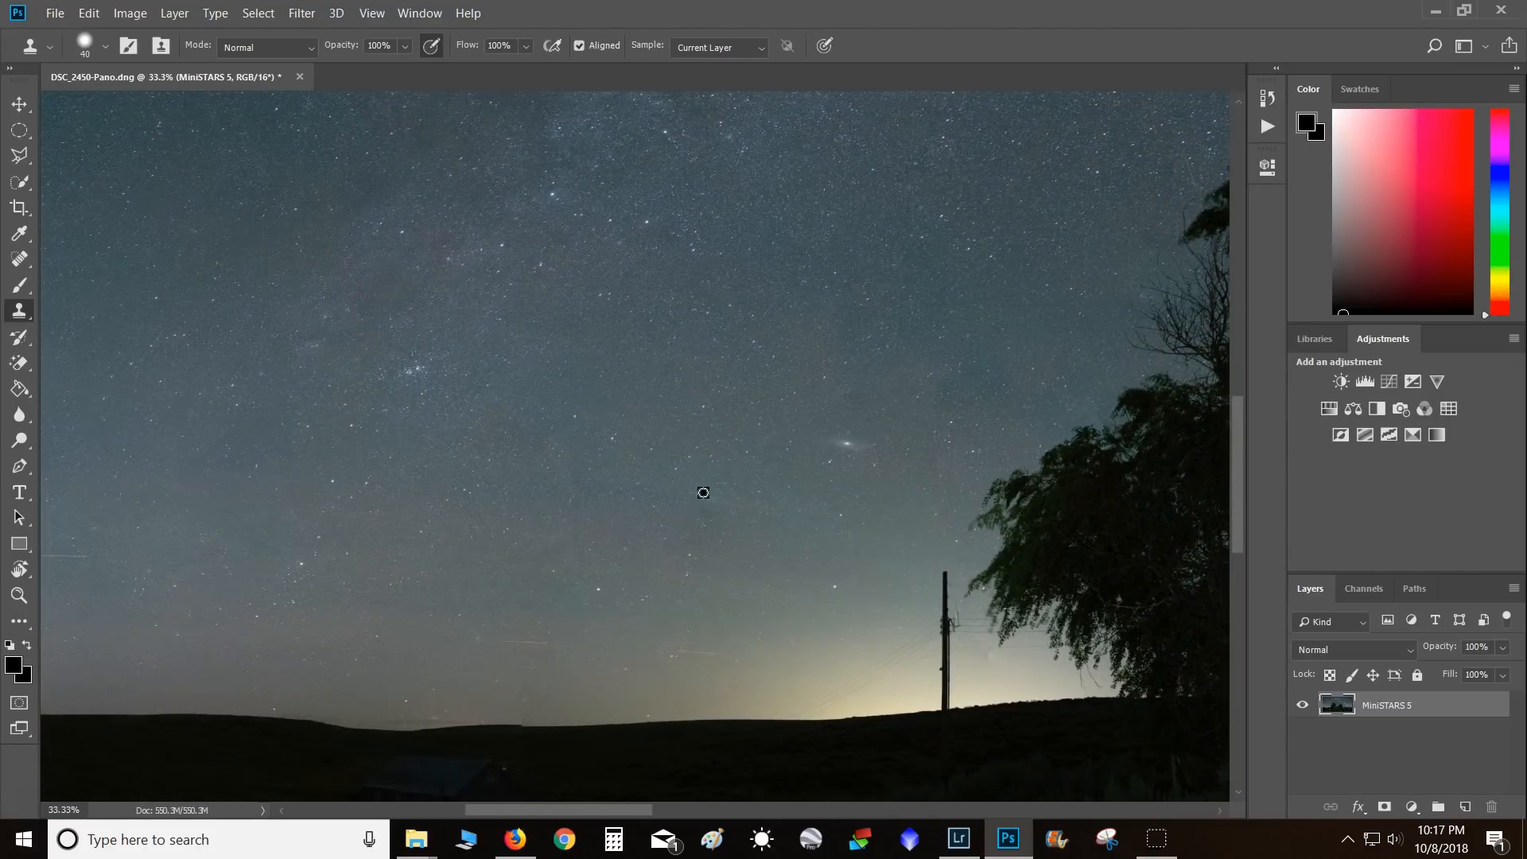
key("bracketright")
key("bracketright")
key("bracketright")
key("bracketright")
left_click(785, 520, "alt")
left_click_drag(726, 518, 704, 506)
- Examine the upper sky, the panorama's far-right edge and the horizon around the utility pole and dark shed for blemishes
mouse_move(537, 478)
left_mouse_down()
mouse_move(738, 578)
mouse_move(753, 780)
mouse_move(620, 552)
mouse_move(505, 565)
mouse_move(540, 670)
left_mouse_up()
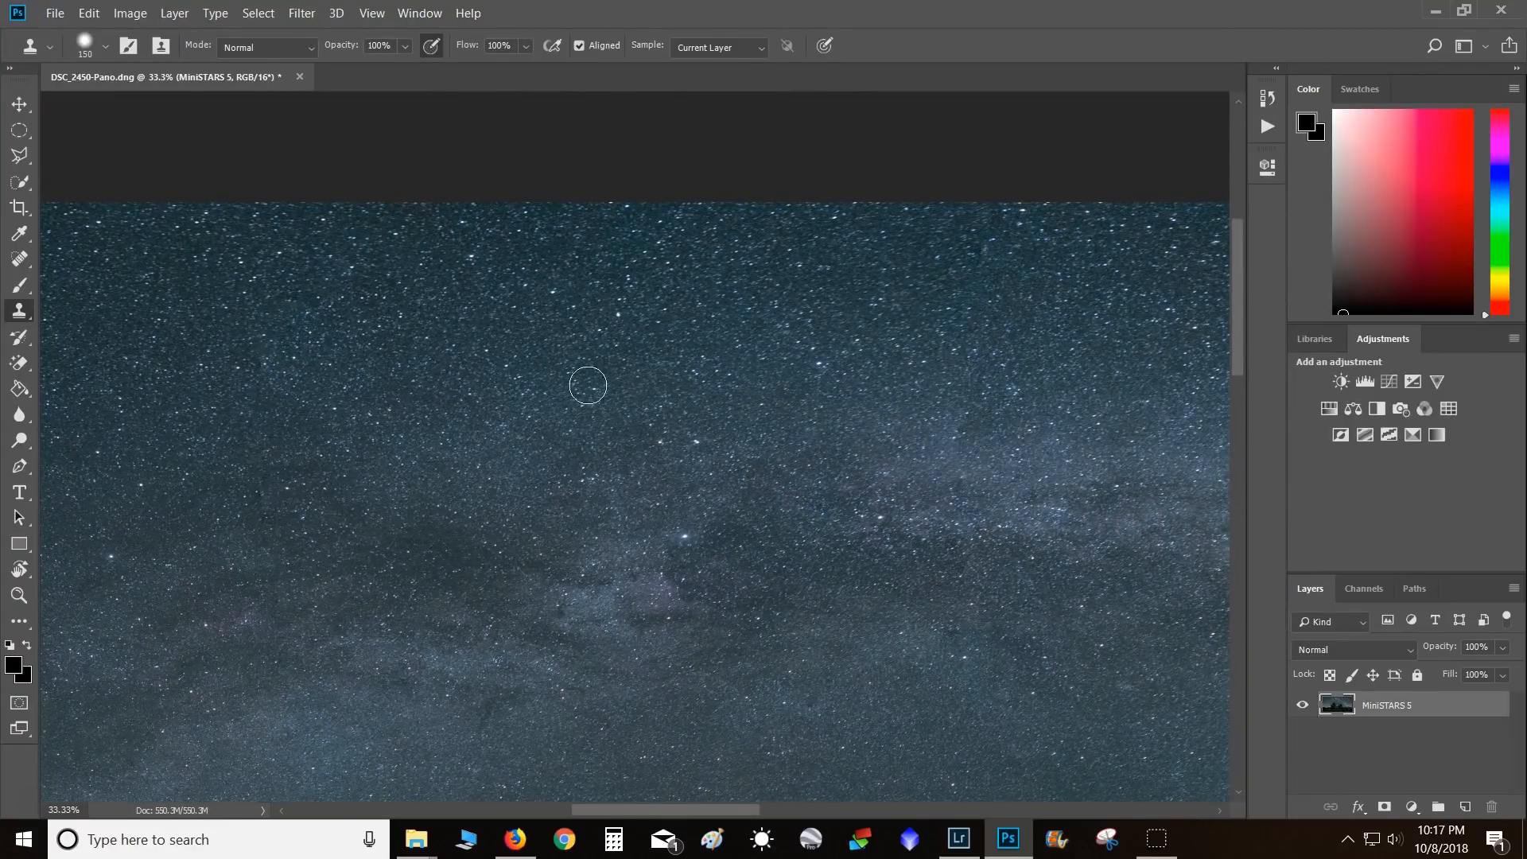
left_click_drag(765, 489, 297, 435)
left_click_drag(790, 556, 389, 627)
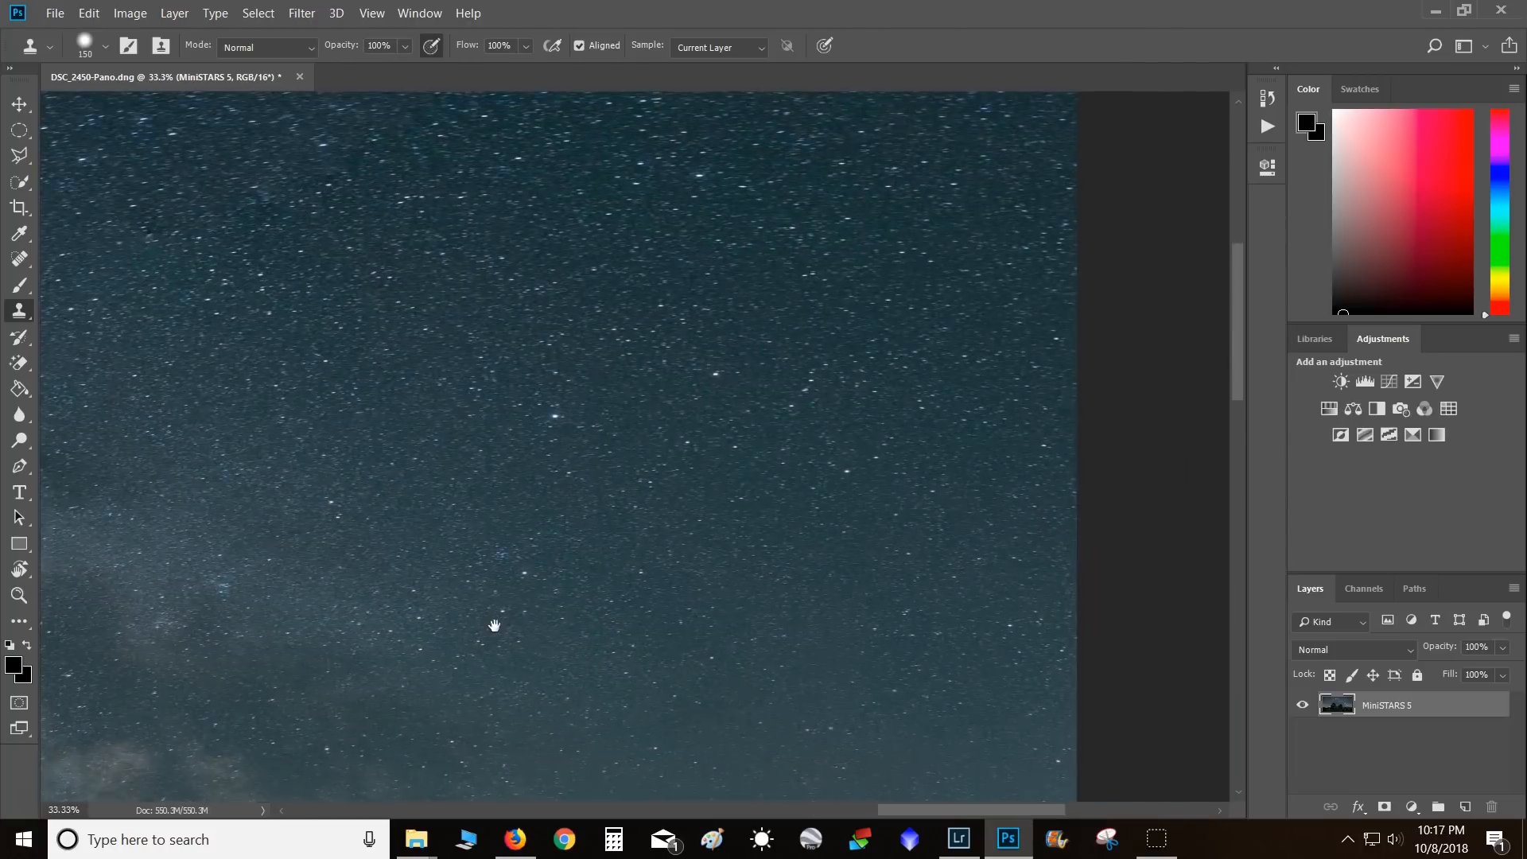
left_click_drag(494, 623, 613, 333)
left_click_drag(546, 446, 1180, 475)
left_click_drag(617, 440, 864, 419)
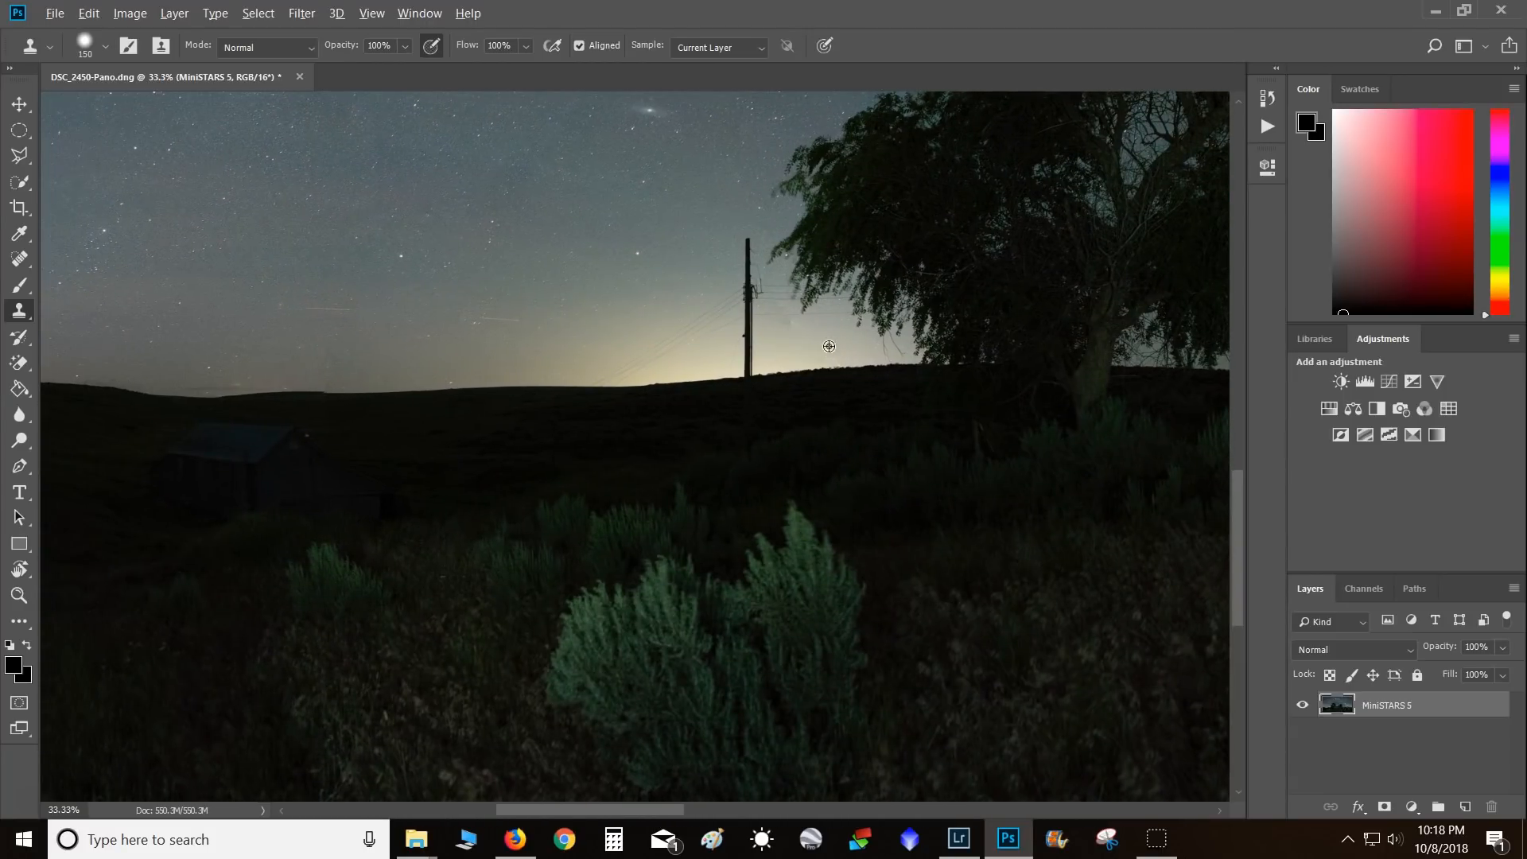
left_click_drag(460, 477, 736, 473)
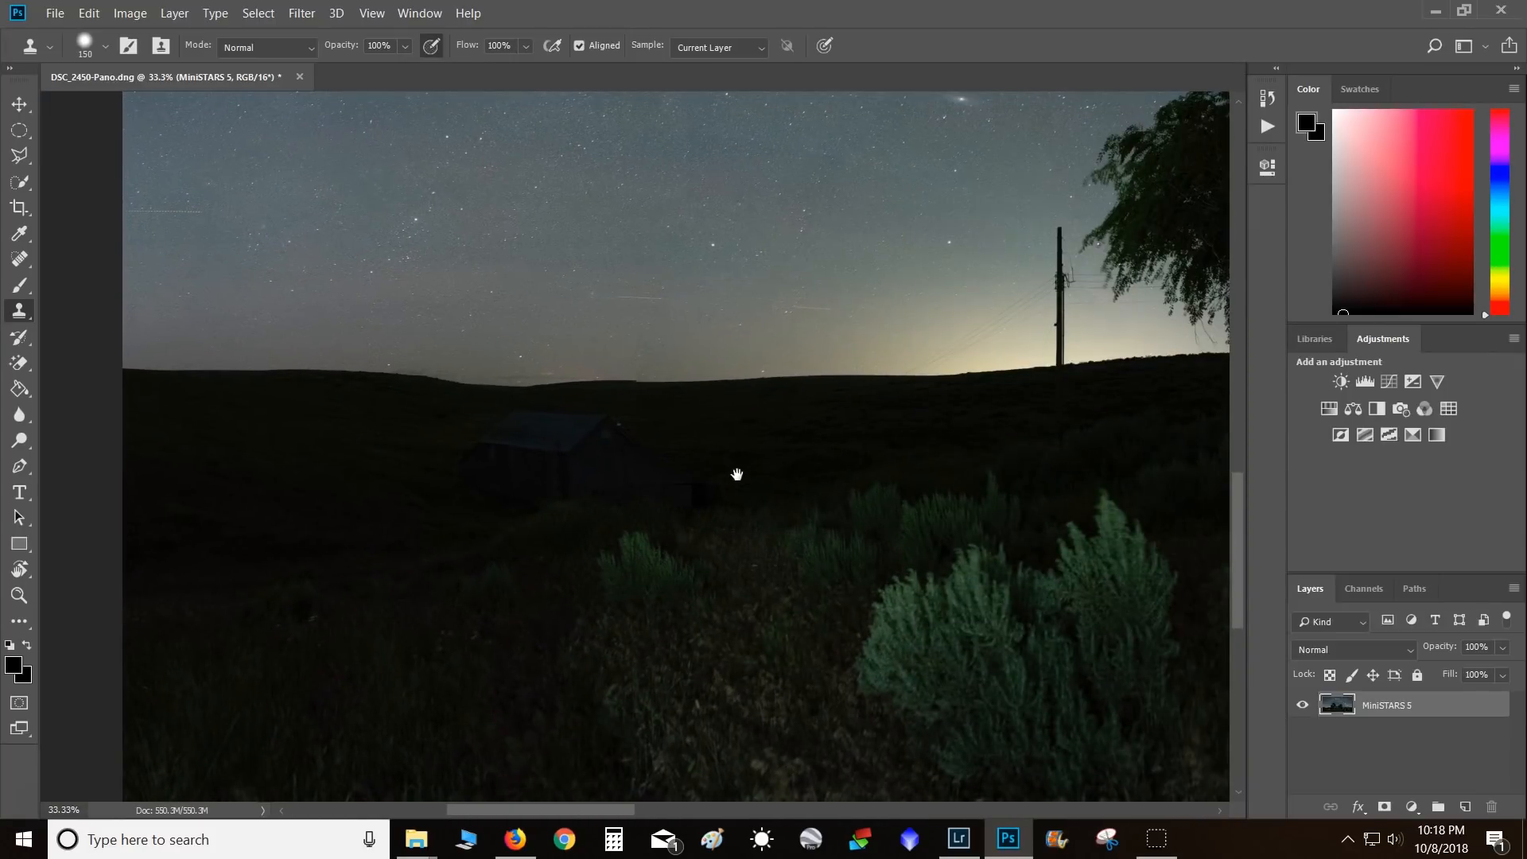
- Select a four-sided patch of sky and hill with the Polygonal Lasso, ending exactly at the horizon's stitching break above the dark shed
key("ctrl+1")
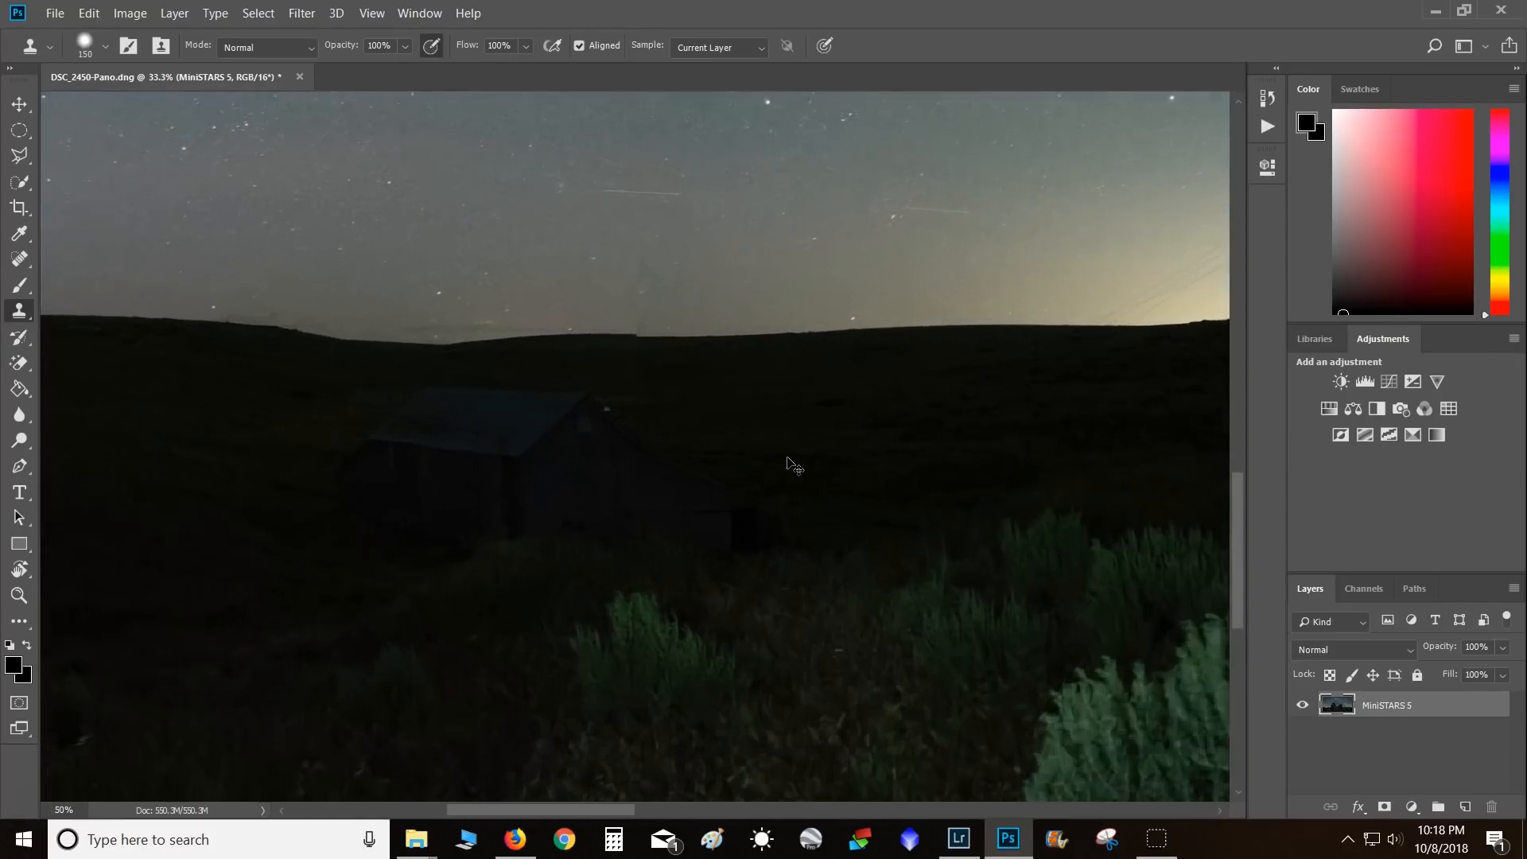
key("ctrl+plus")
mouse_move(671, 228)
left_mouse_down()
mouse_move(668, 538)
mouse_move(739, 607)
left_mouse_up()
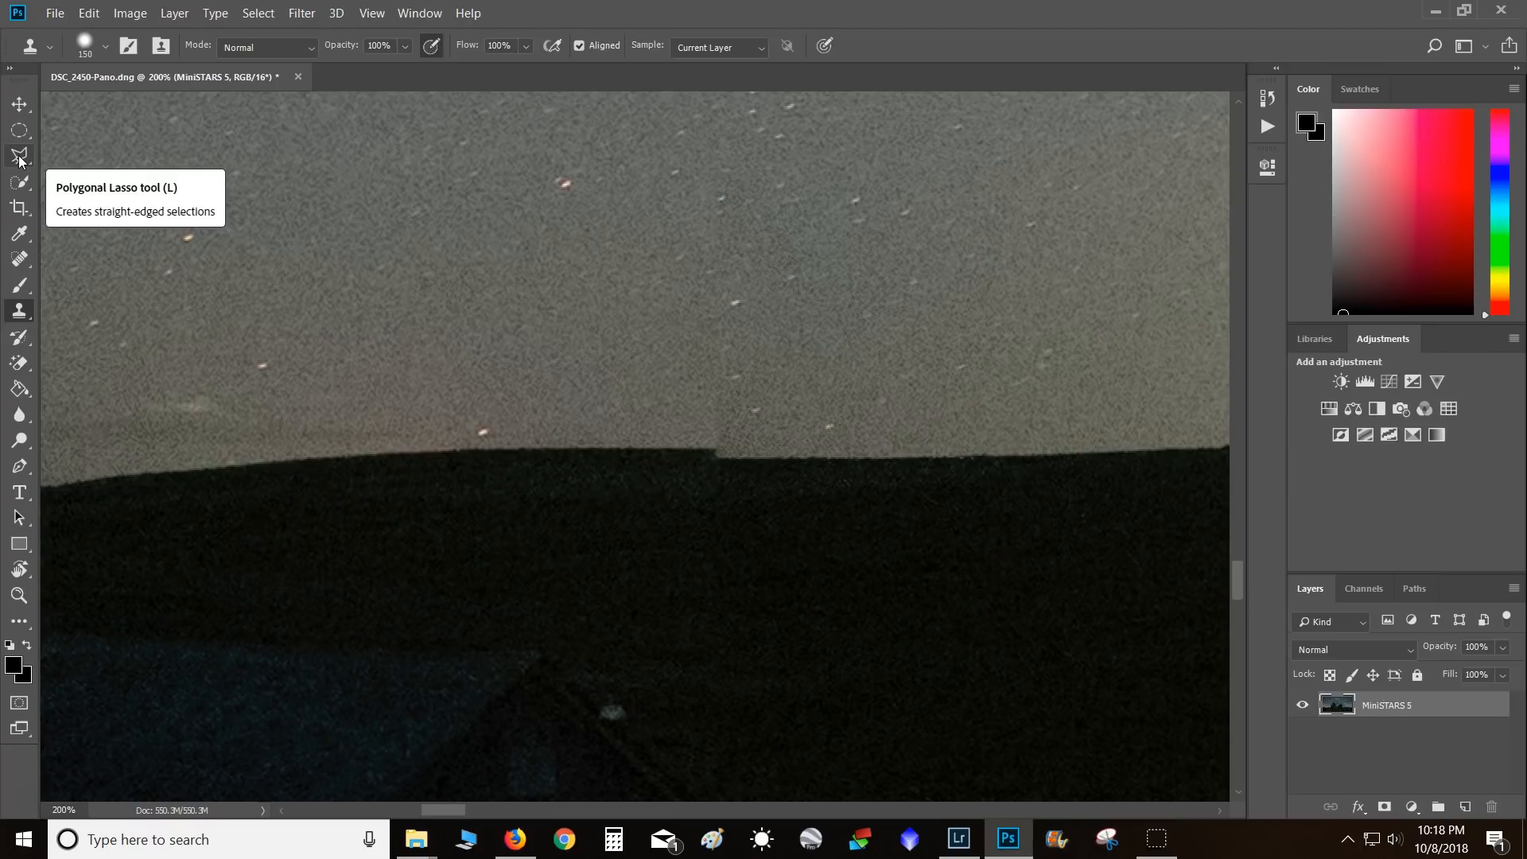
left_click(19, 158)
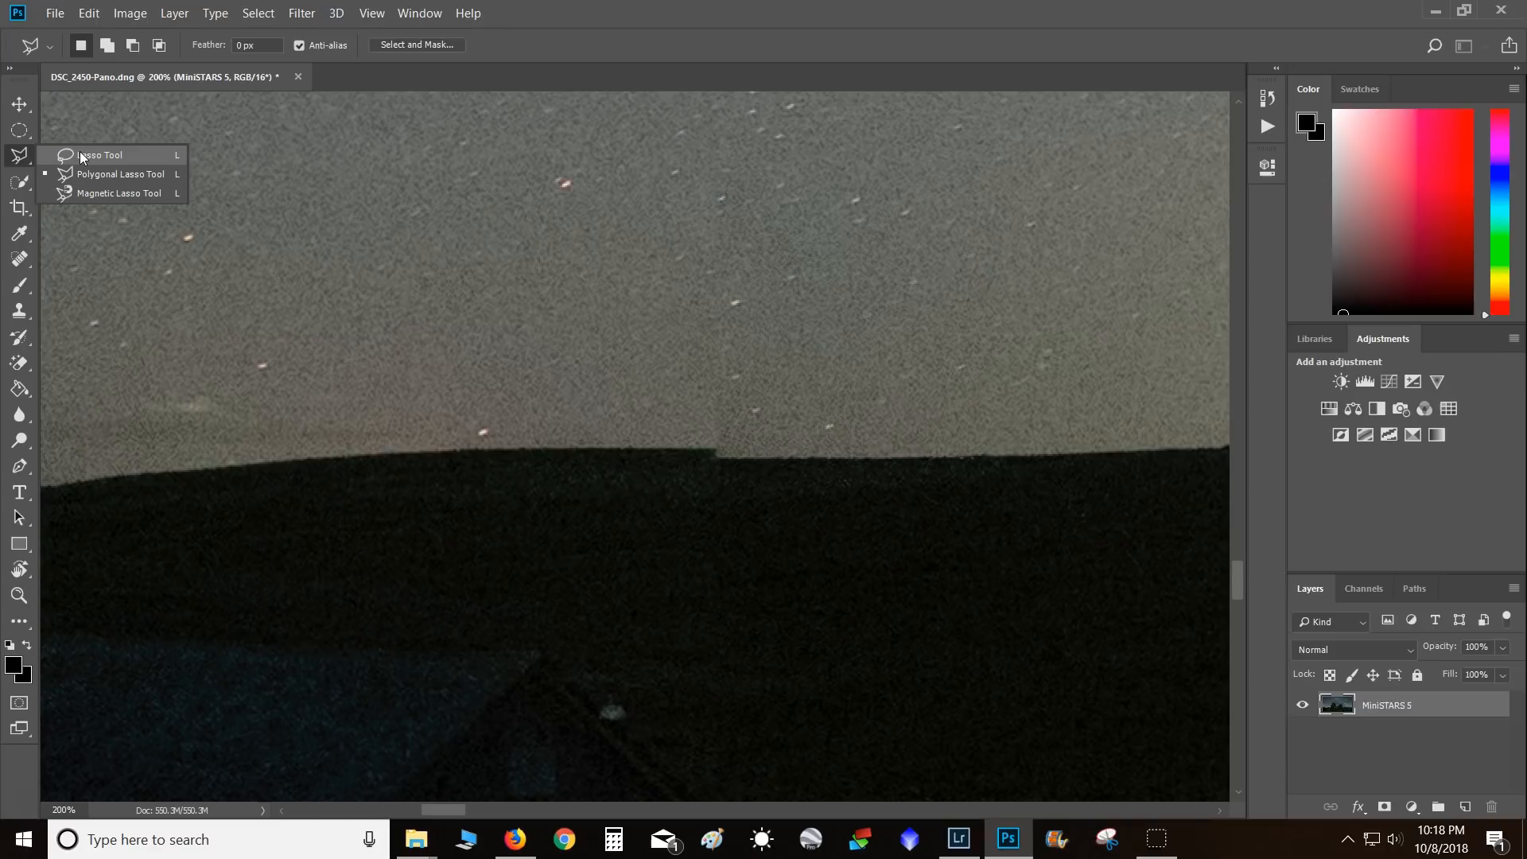
left_click(90, 179)
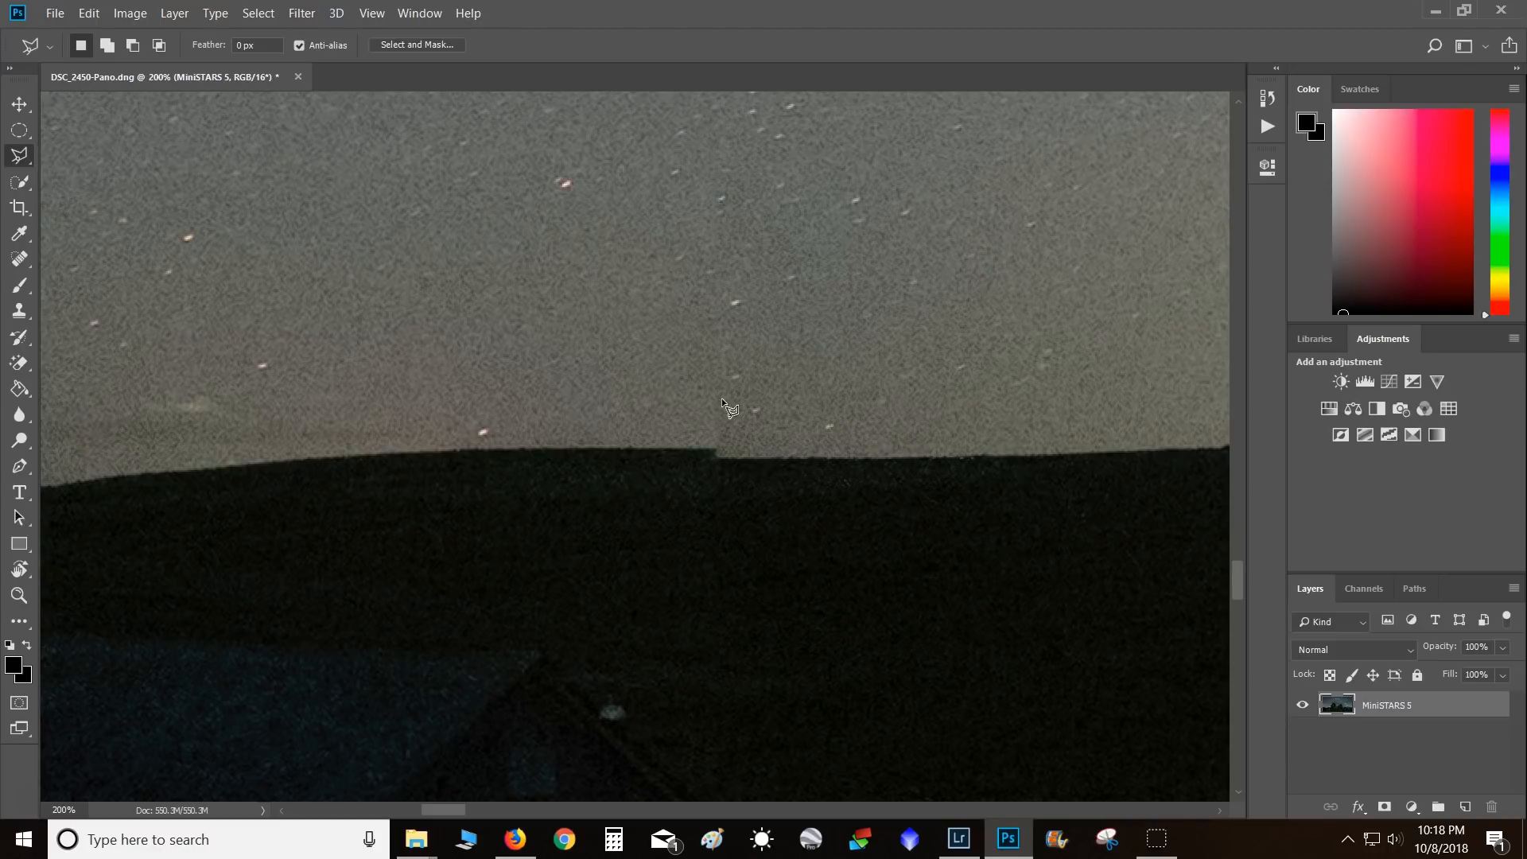
left_click(718, 551)
left_click(716, 364)
left_click(389, 378)
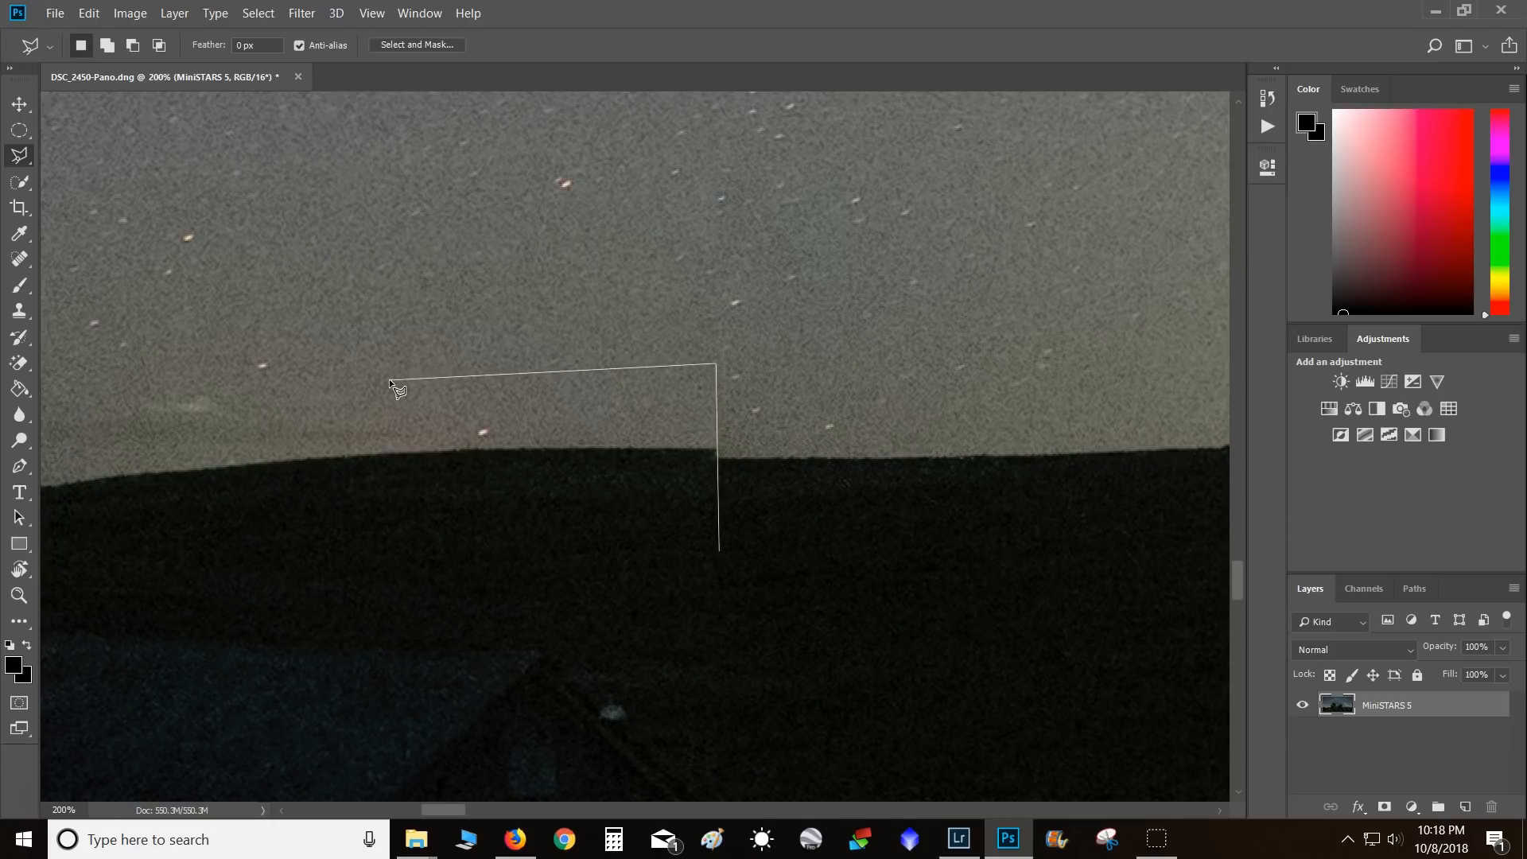
left_click(413, 548)
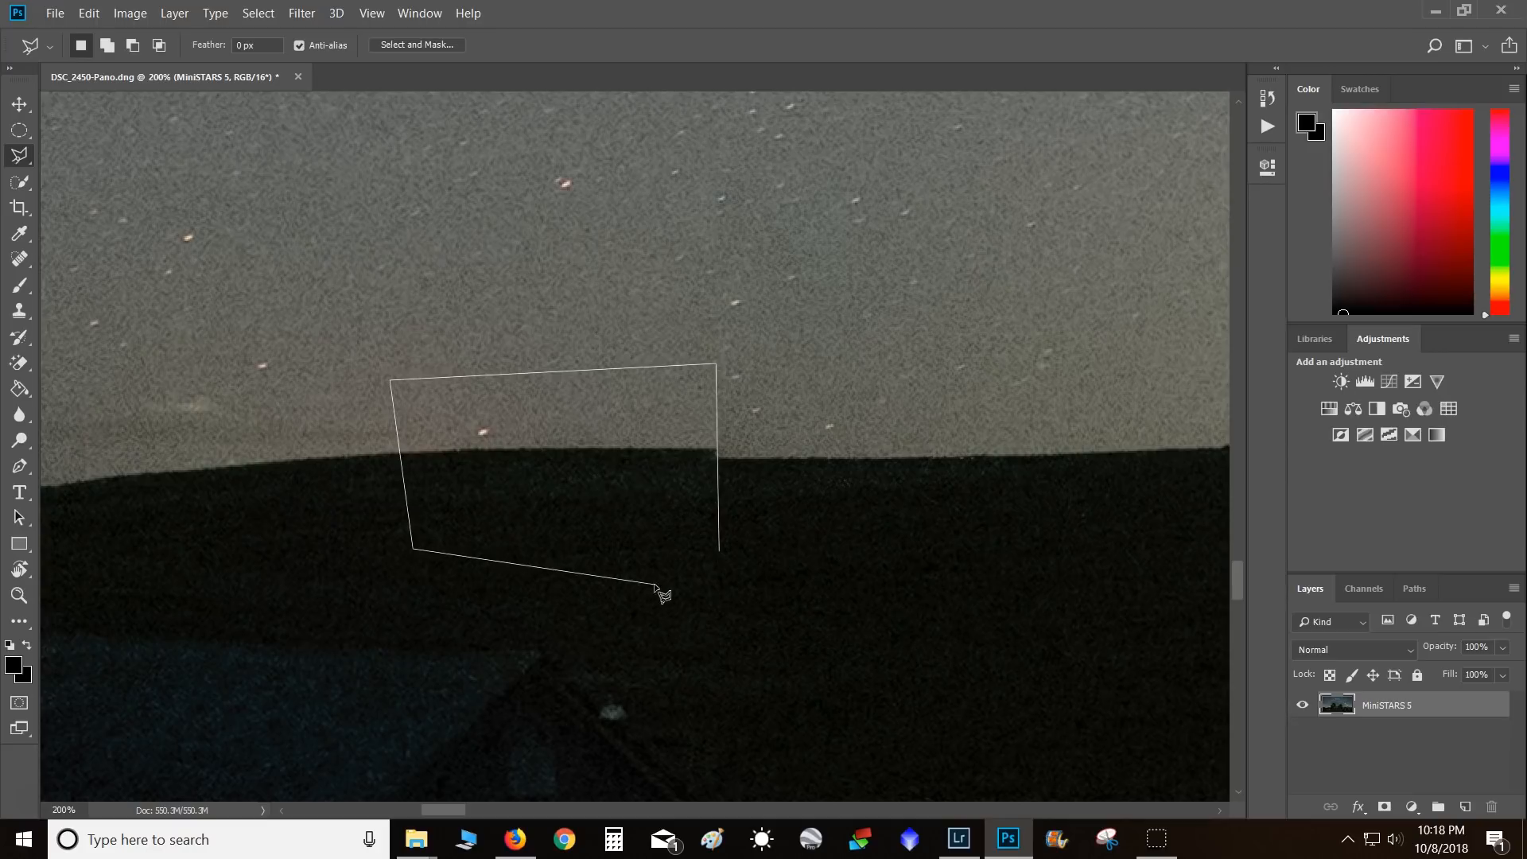
left_click(718, 553)
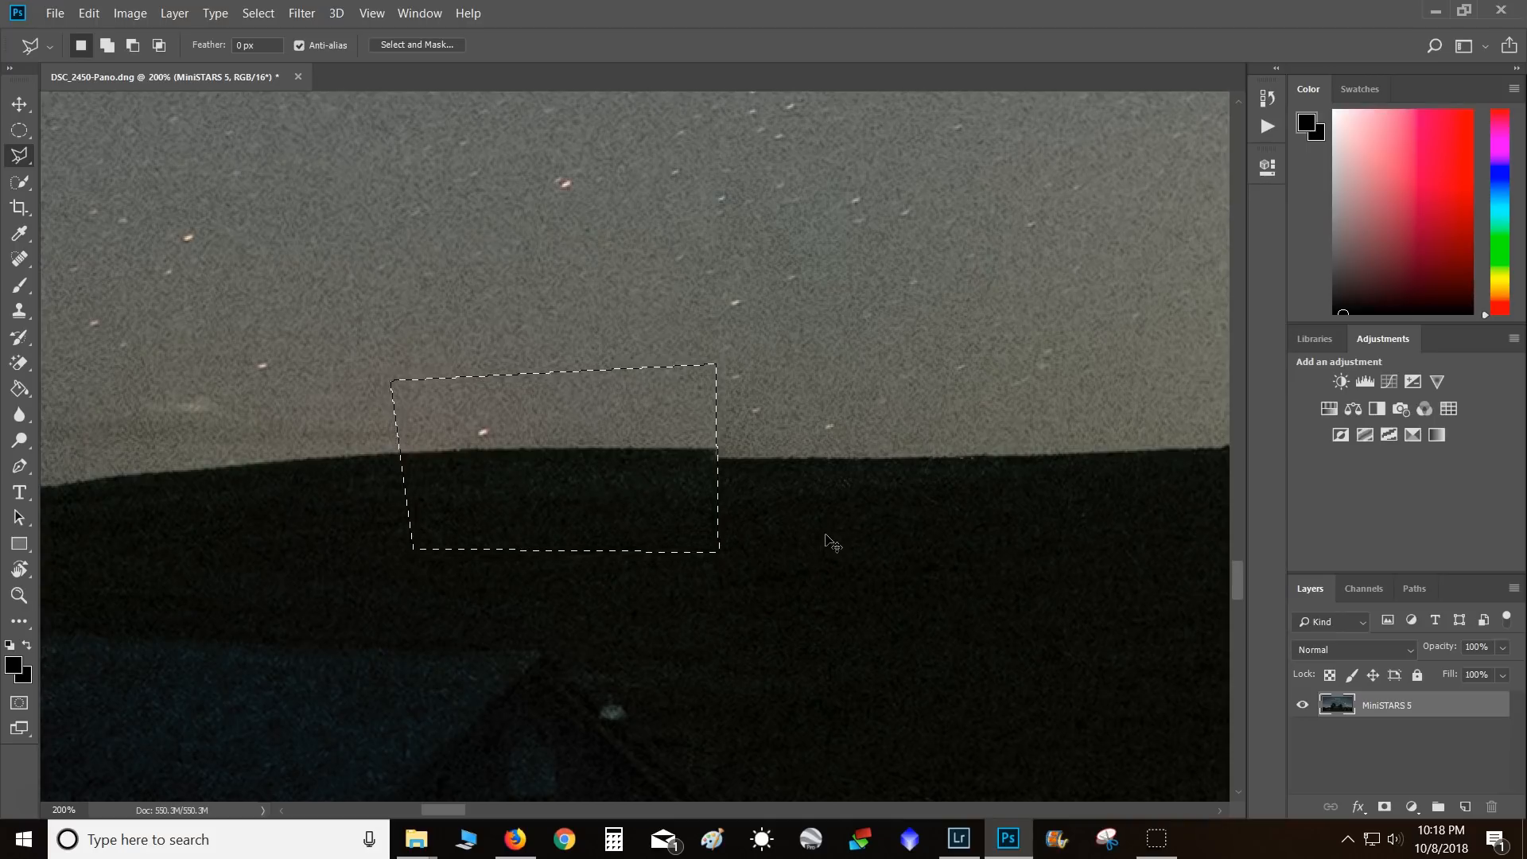
- Copy the selected horizon patch to its own layer, rotate it about 1.3° clockwise and move it 3 px down
key("ctrl+j")
key("ctrl+t")
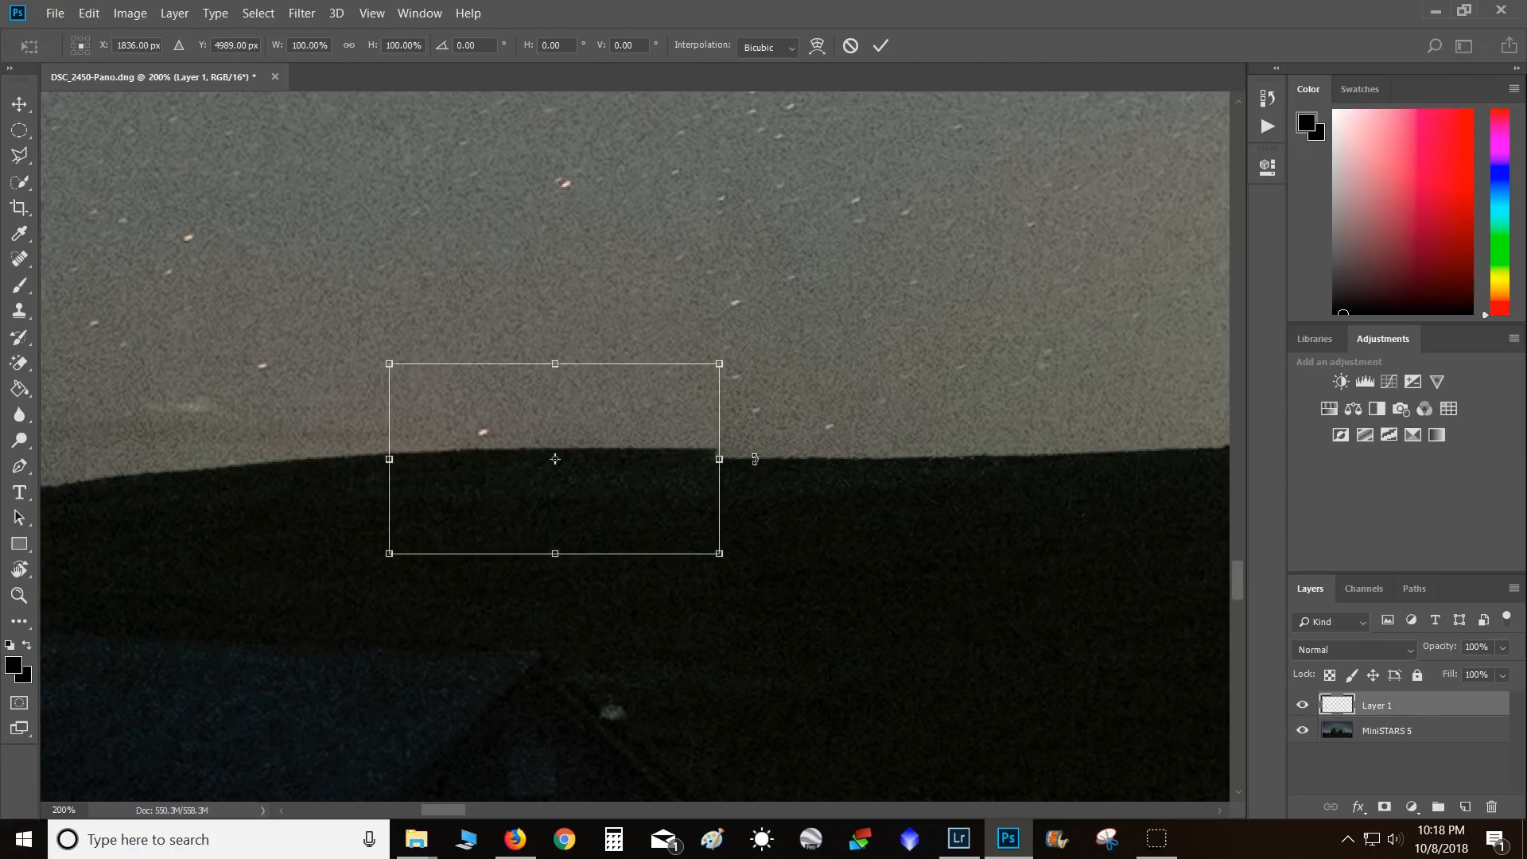
left_click_drag(759, 474, 760, 476)
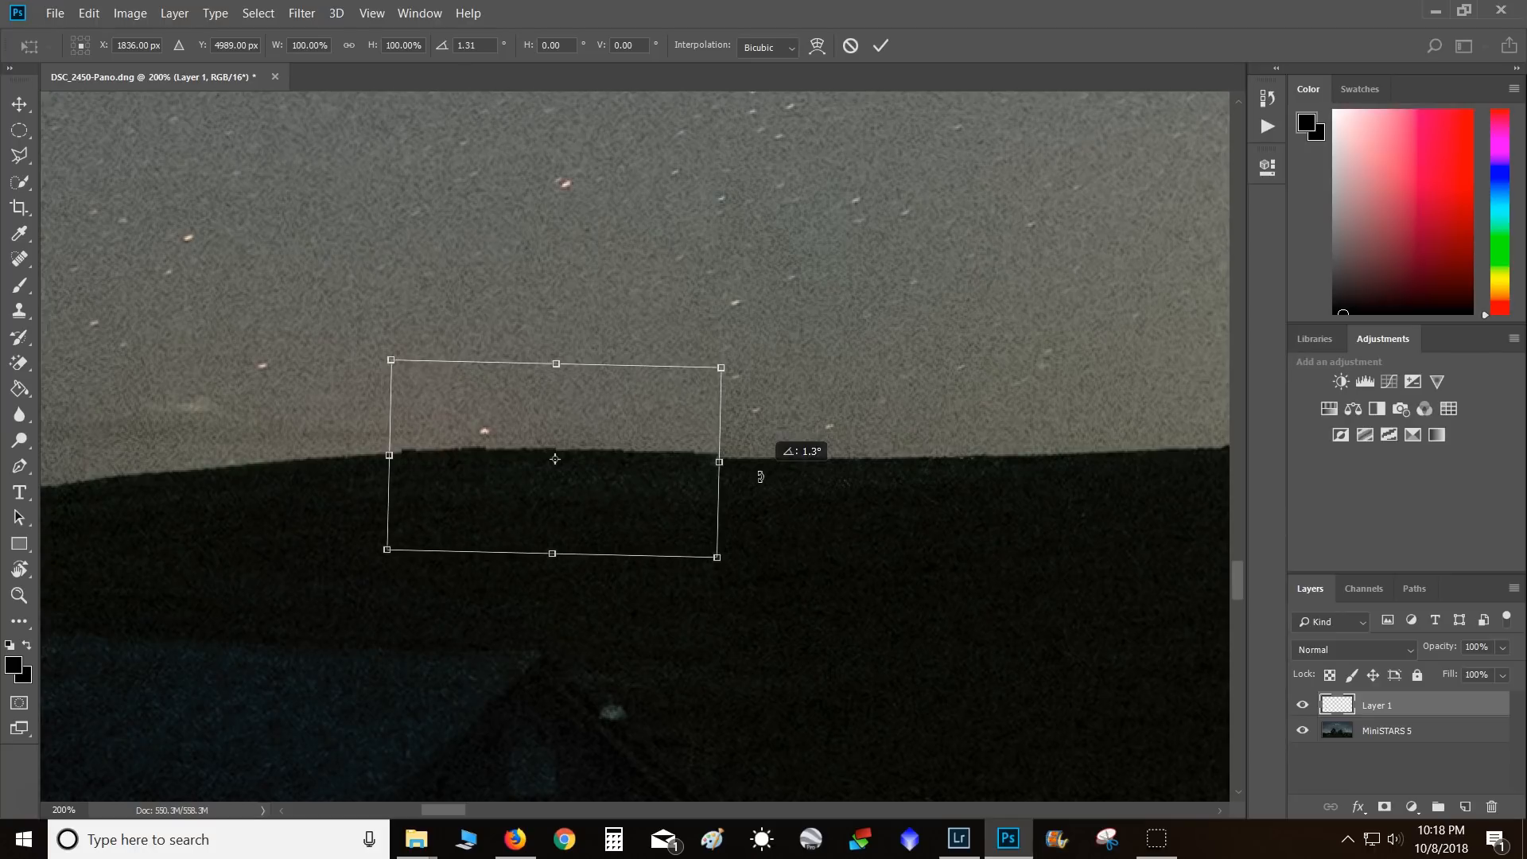
key("Down")
key("Down")
key("Down")
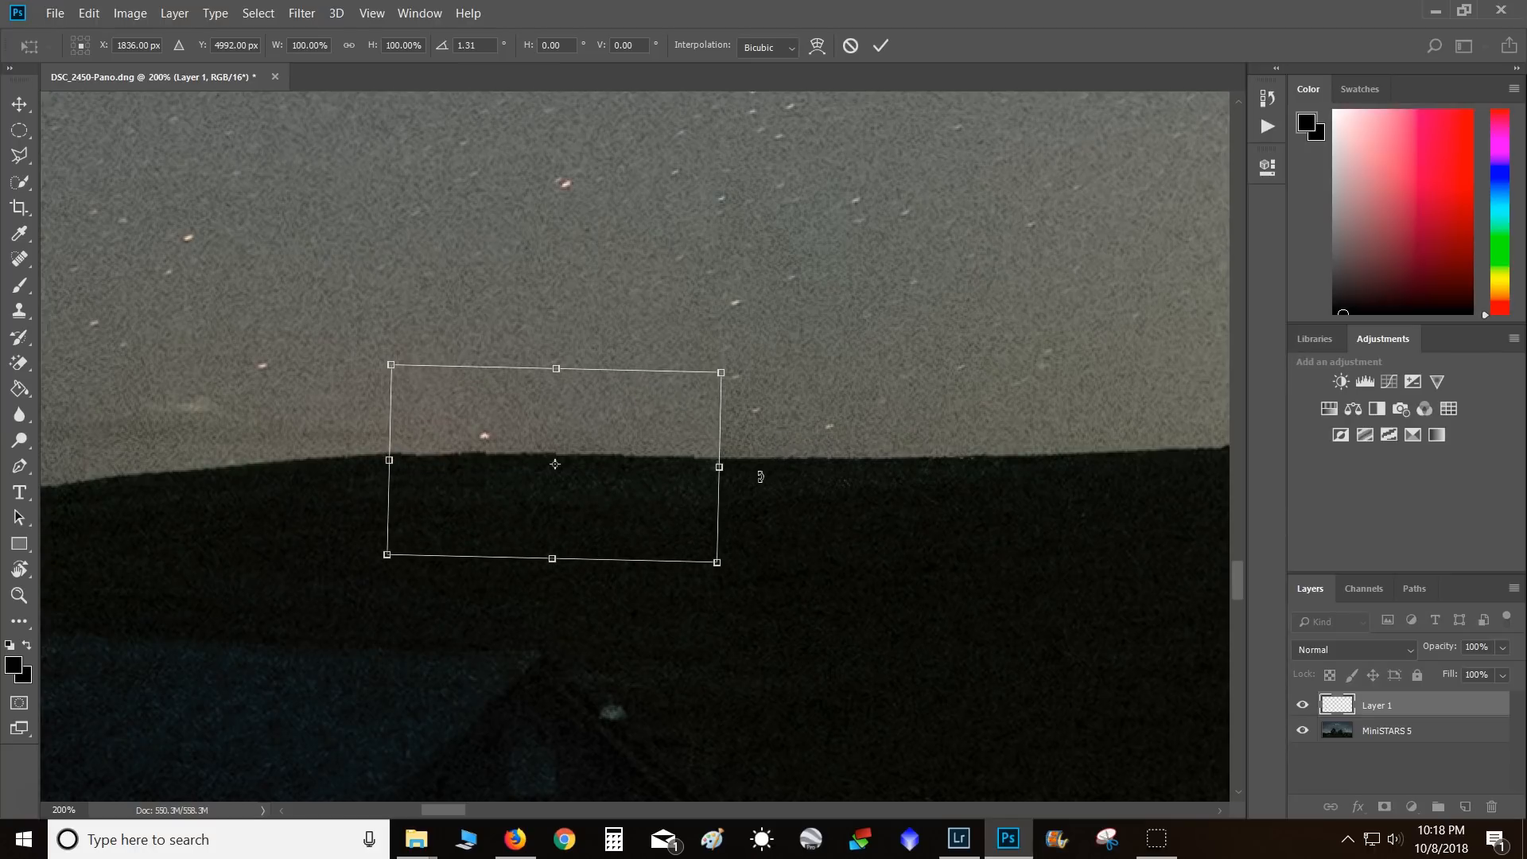
key("Return")
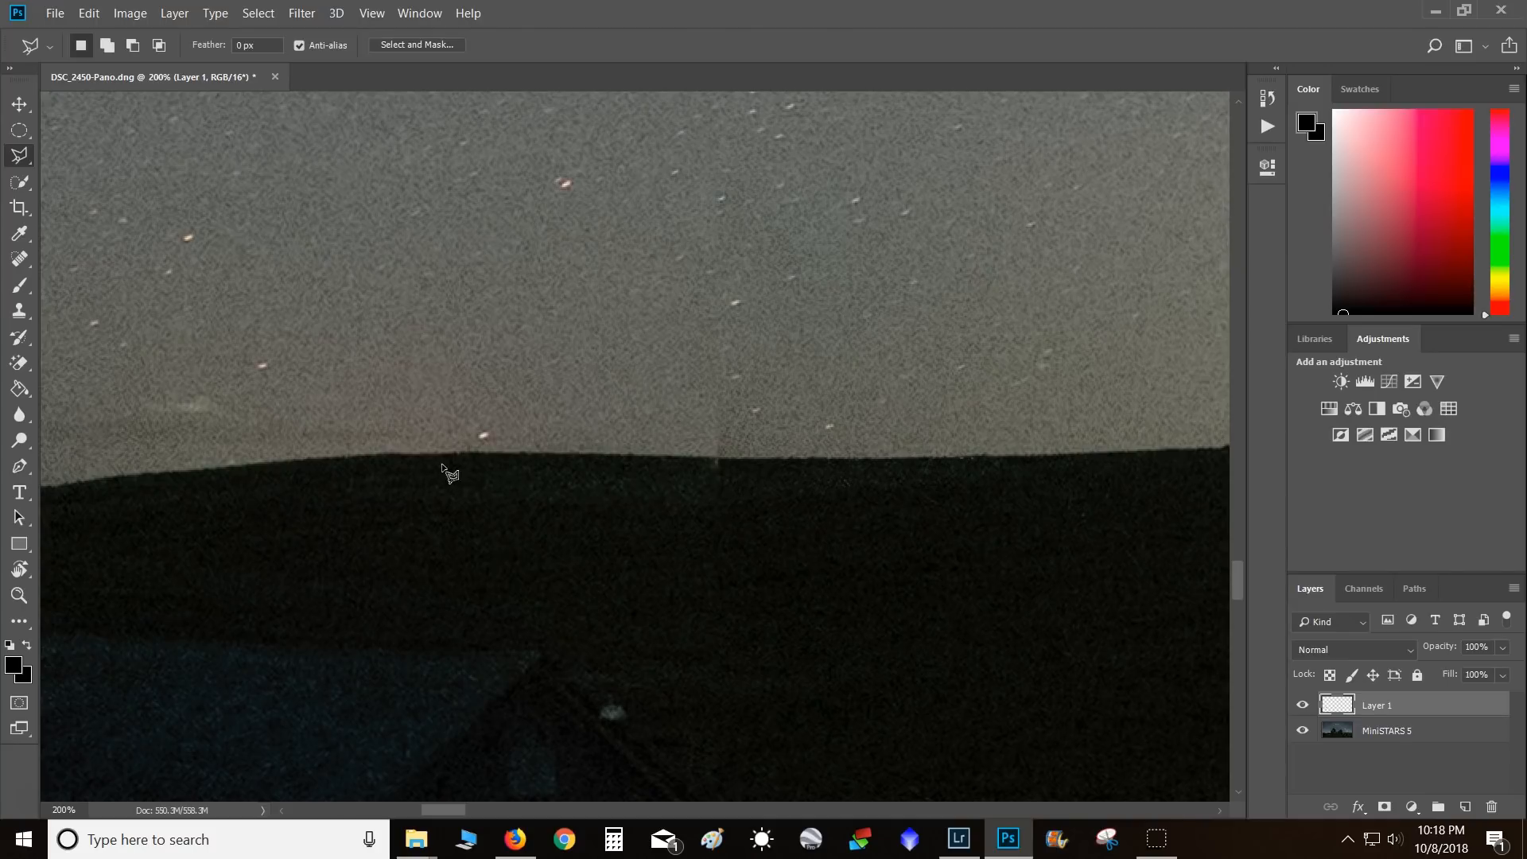
- Compare the horizon with and without the patch layer, and merge the patch with the MiniSTARS 5 layer
left_click(1304, 705)
left_click(1304, 706)
left_click(1401, 740, "shift")
right_click(1401, 740)
left_click(1272, 569)
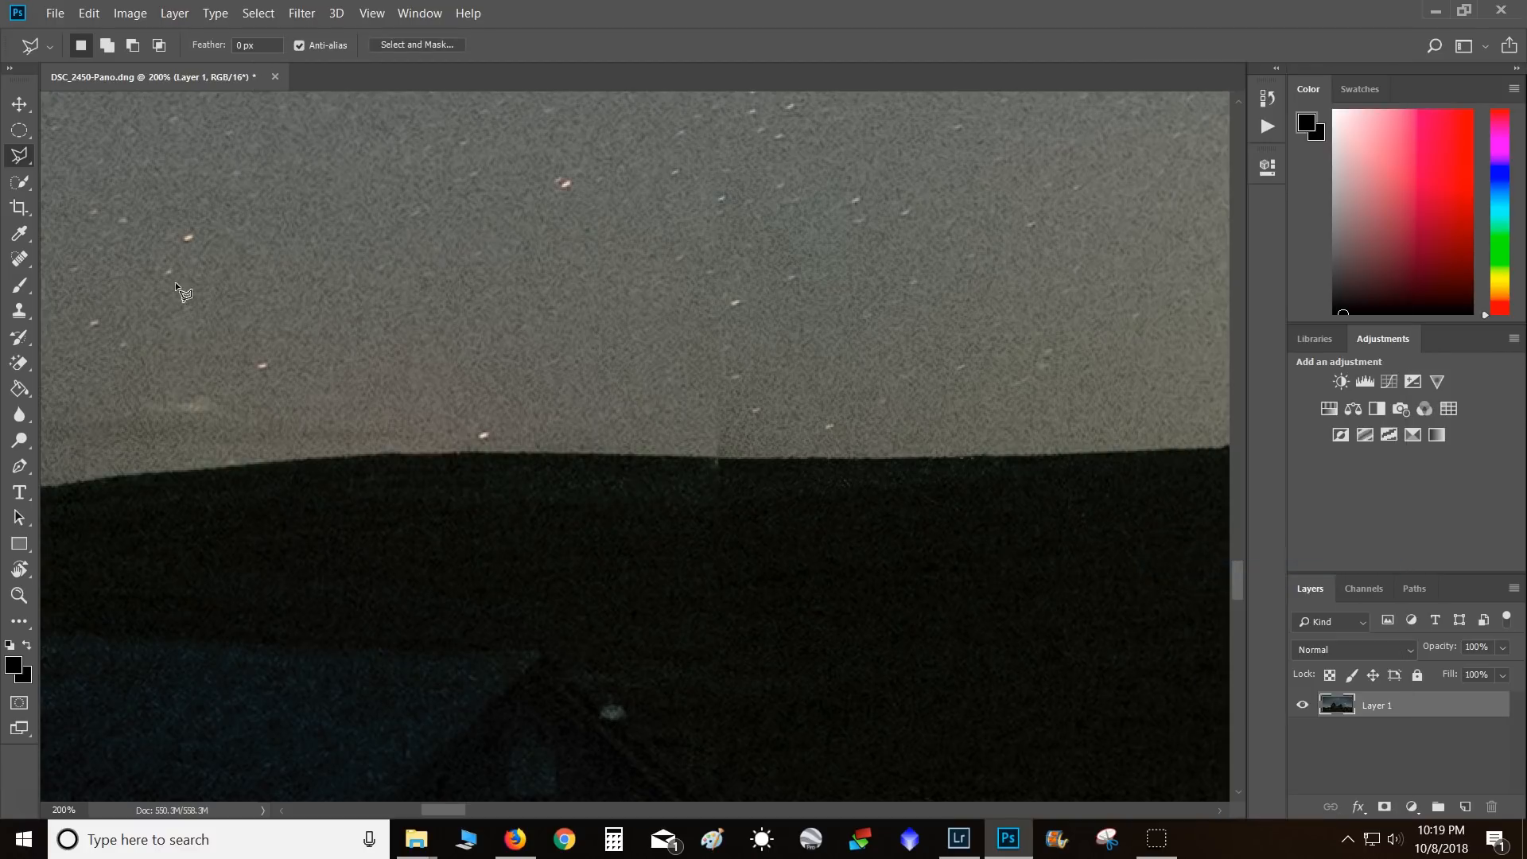
- Heal the remaining seam at the horizon break using the Spot Healing Brush at size 50
left_click(21, 263)
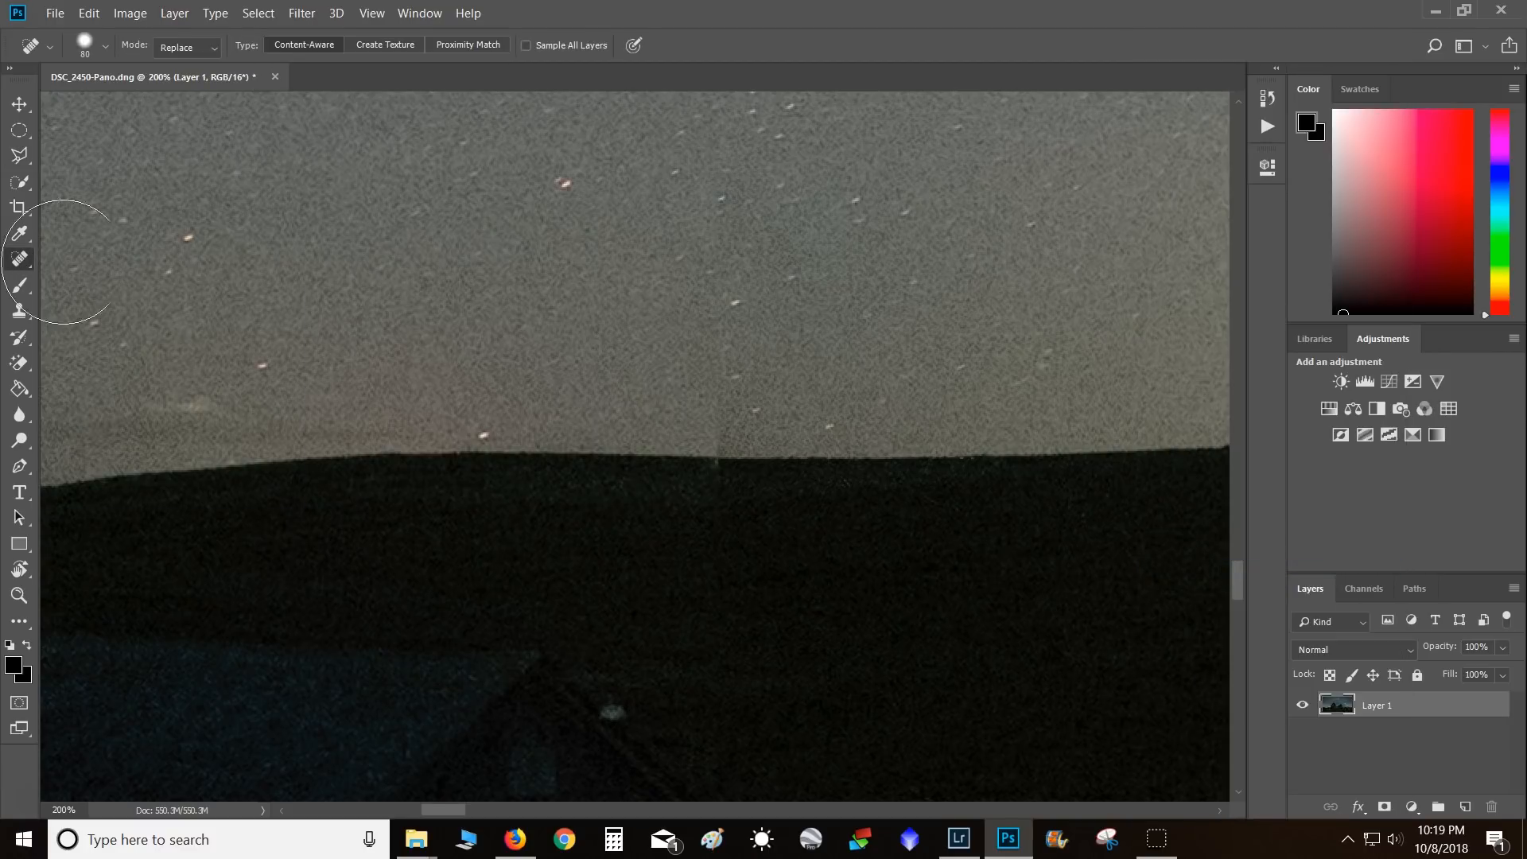
key("bracketleft")
key("bracketleft")
key("bracketleft")
left_click(711, 453)
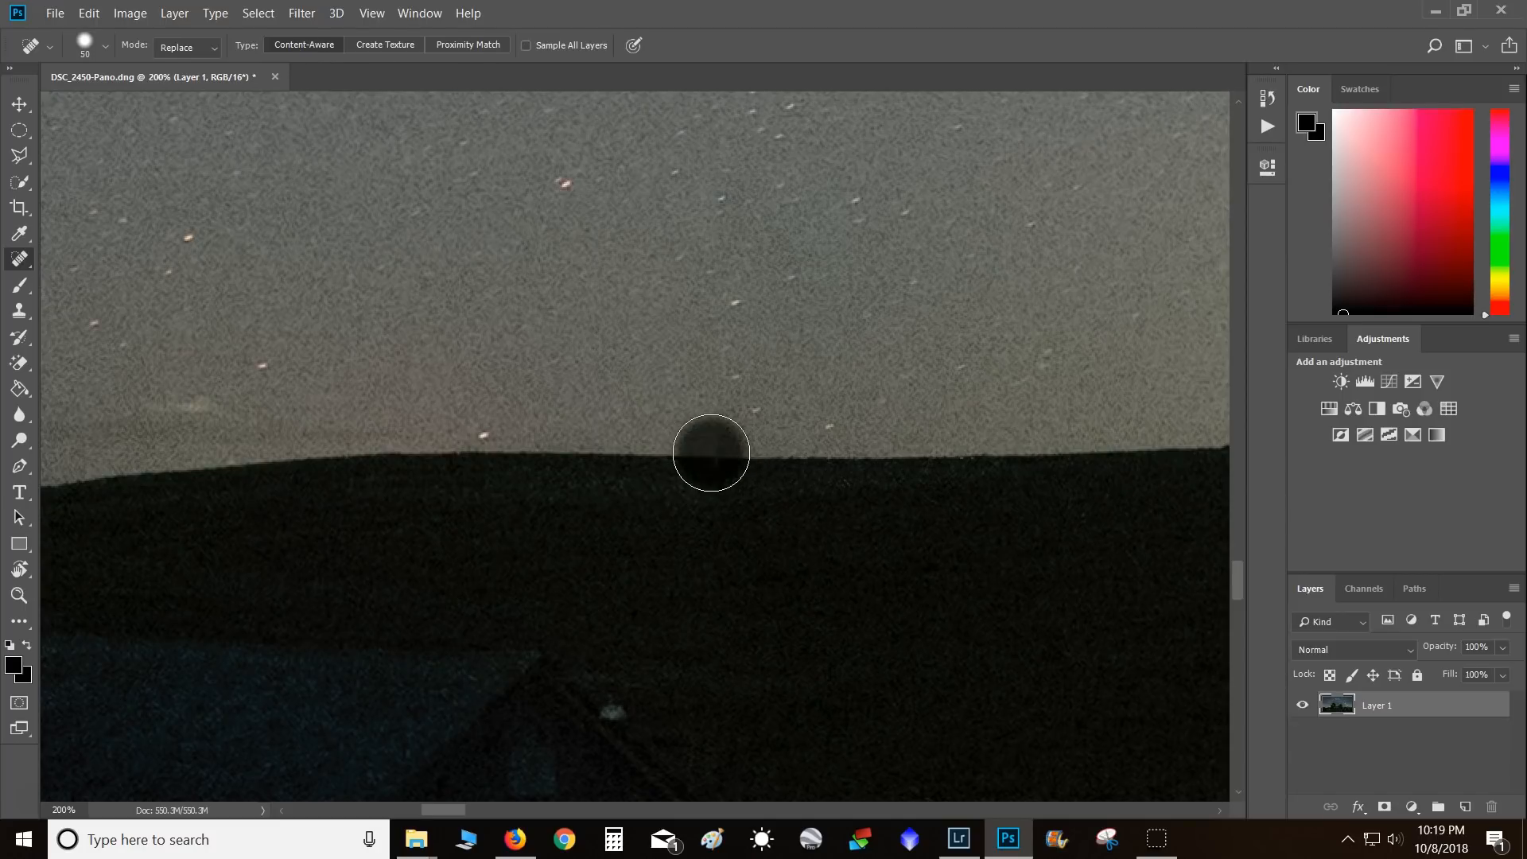
- Examine the horizon line from the dark shed past the utility pole to the large tree for other stitching breaks
key("space")
mouse_move(634, 534)
left_mouse_down()
mouse_move(927, 524)
mouse_move(1108, 542)
left_mouse_up()
left_click_drag(570, 462, 1191, 531)
left_click_drag(671, 498, 584, 459)
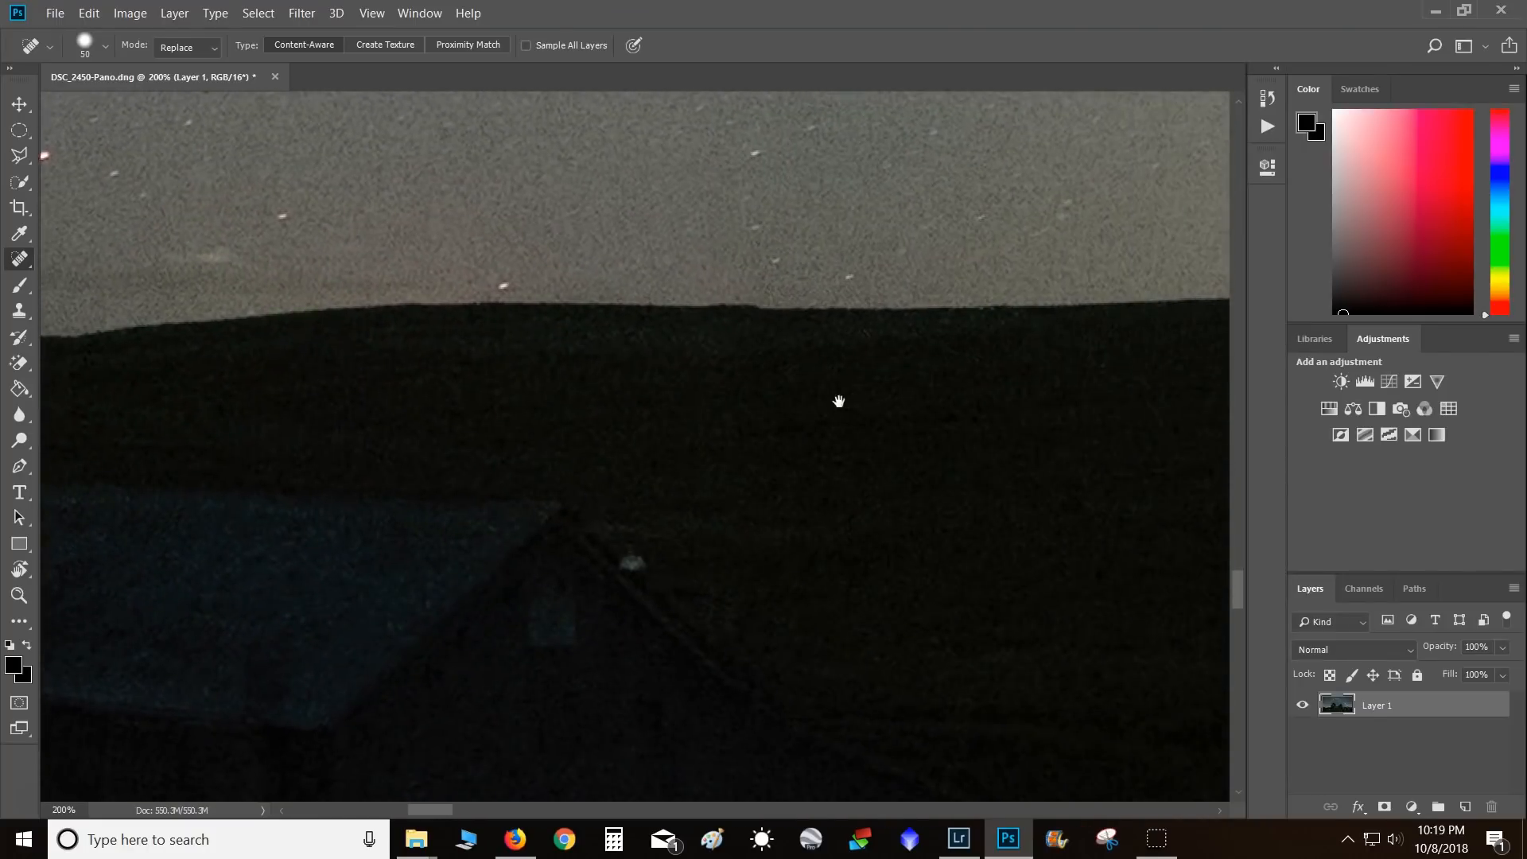
left_click_drag(838, 405, 660, 453)
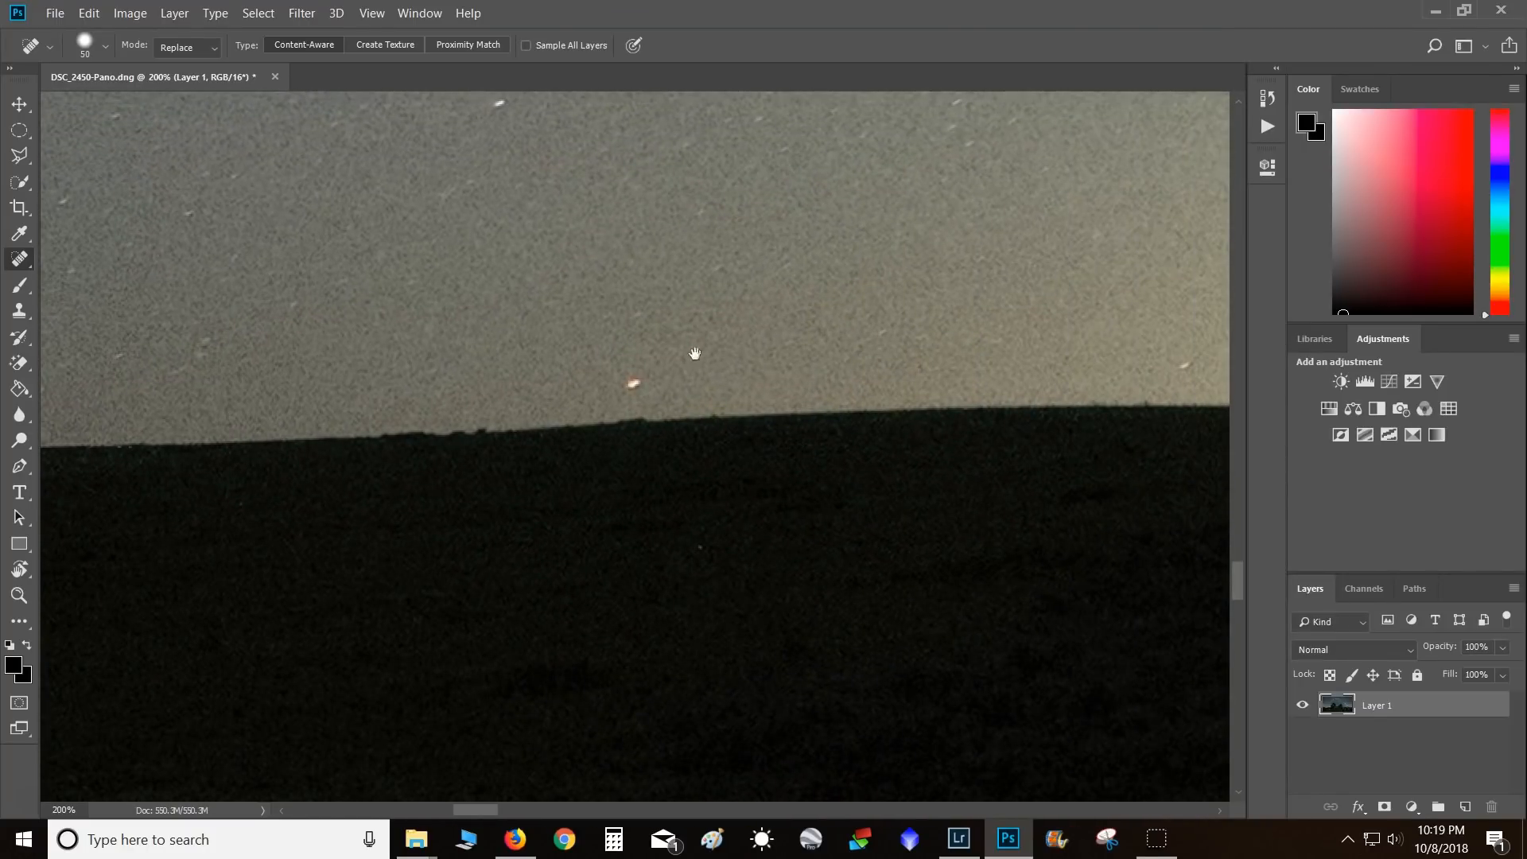
left_click_drag(780, 416, 549, 457)
left_click_drag(736, 464, 598, 471)
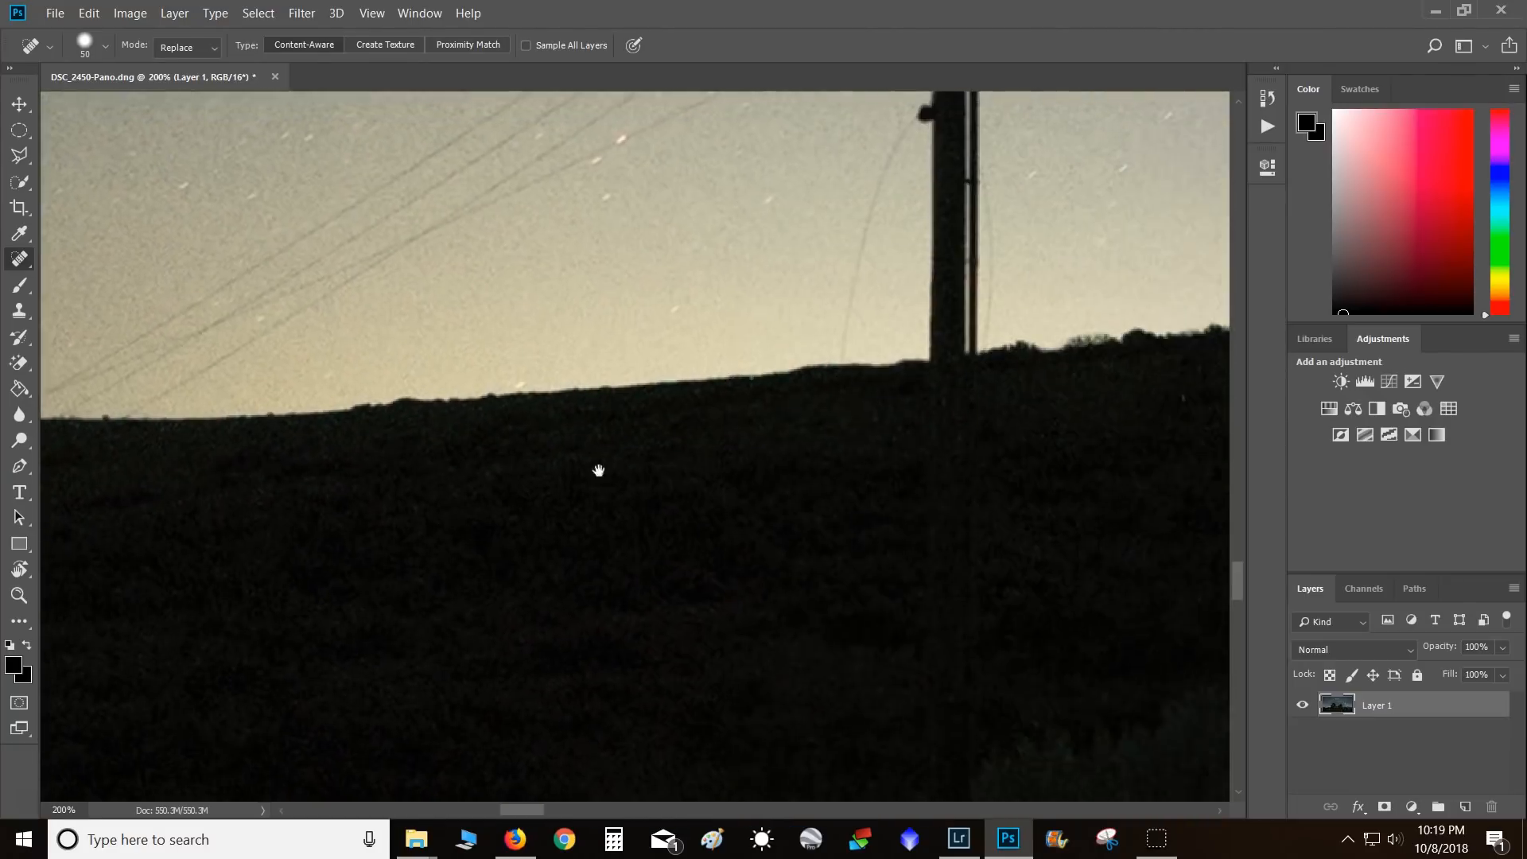
left_click_drag(981, 467, 599, 453)
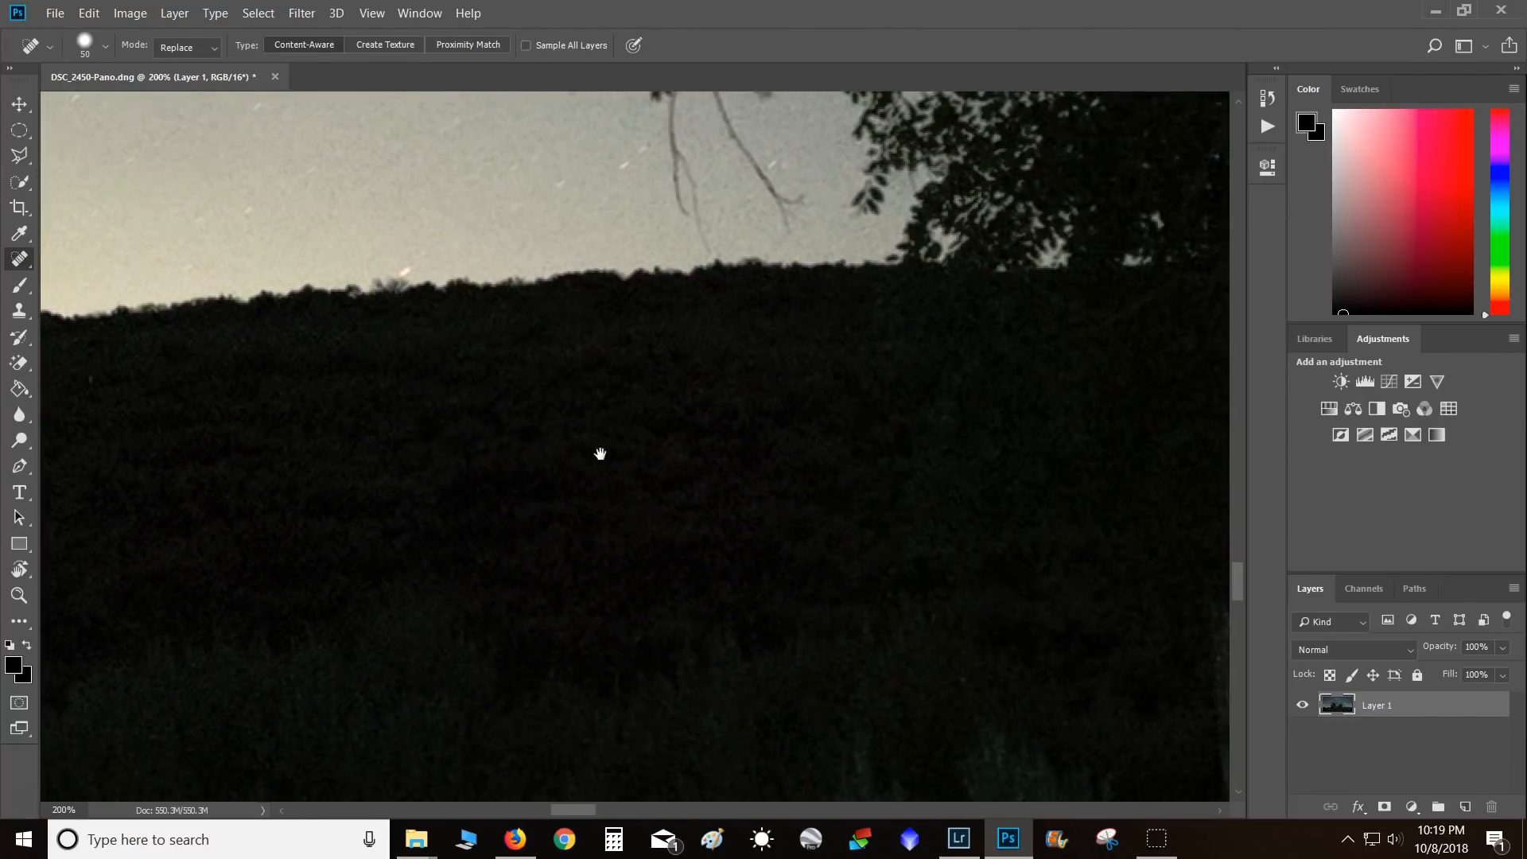
- Save the retouched panorama and switch to Lightroom Classic
key("ctrl+0")
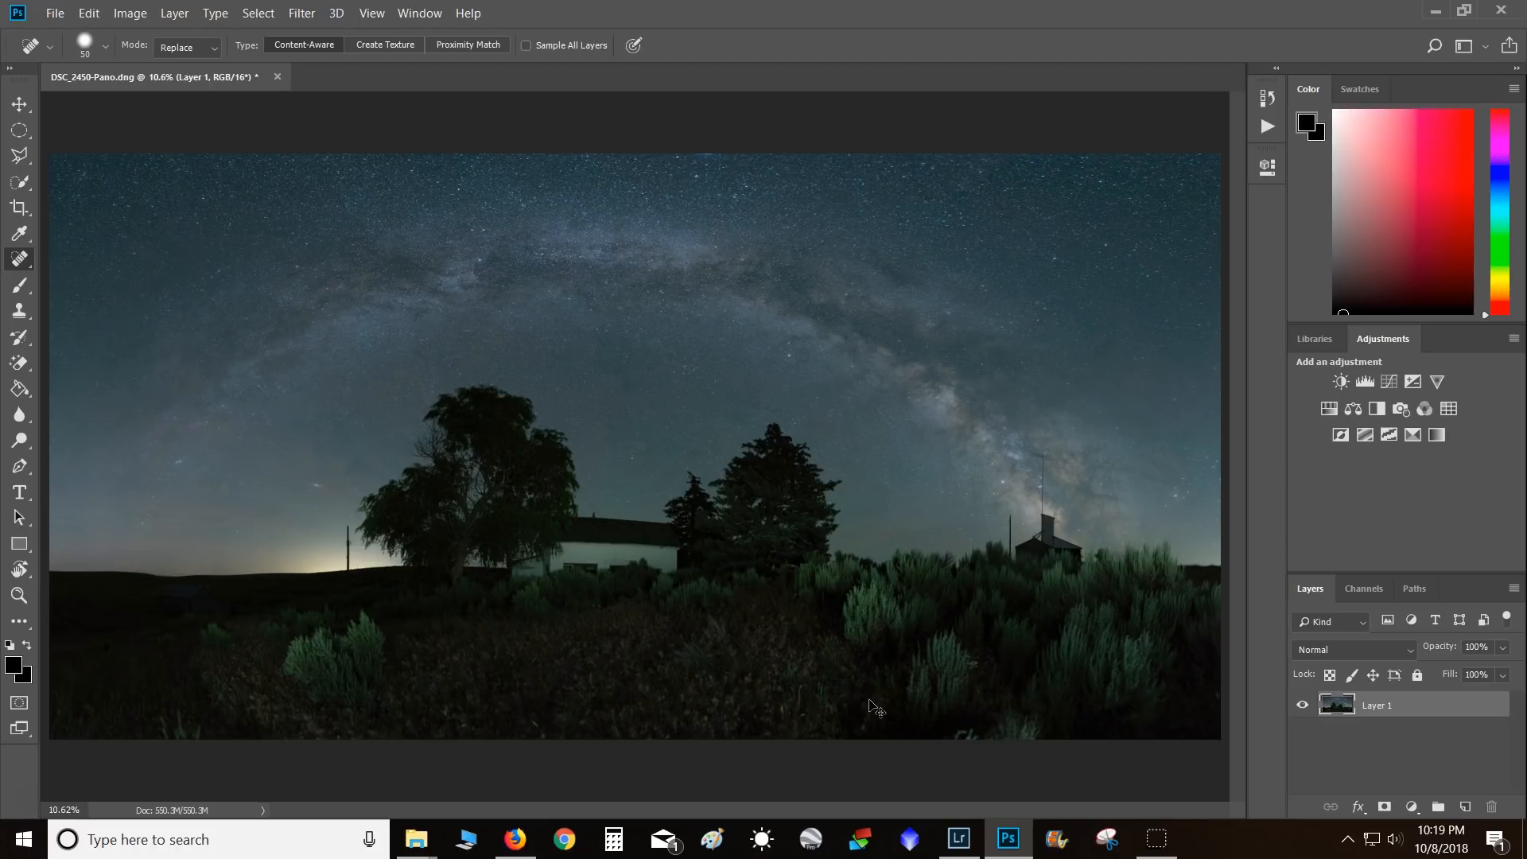
key("ctrl+s")
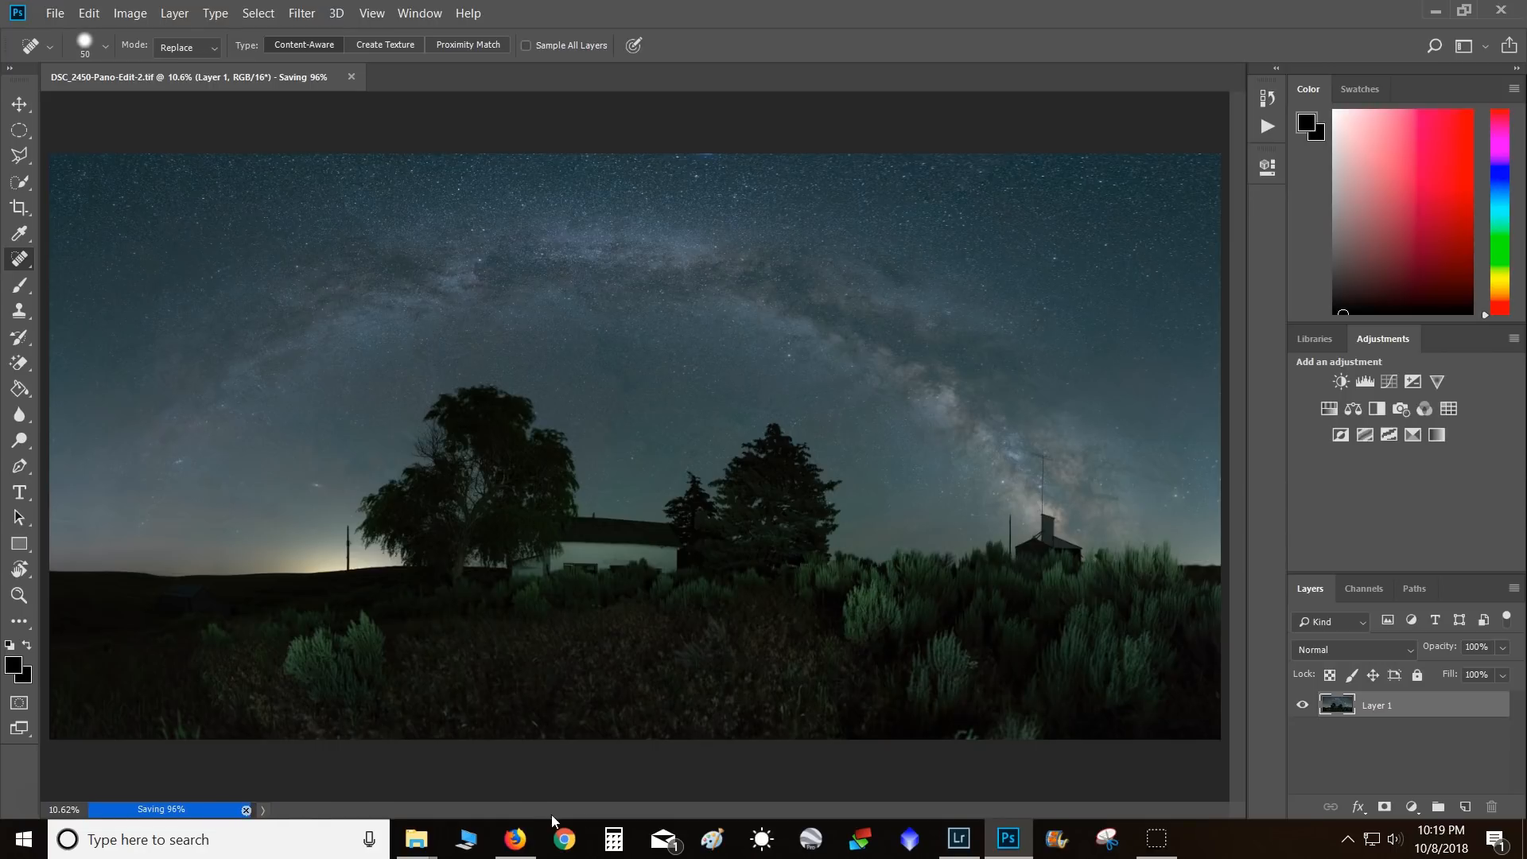
mouse_move(946, 851)
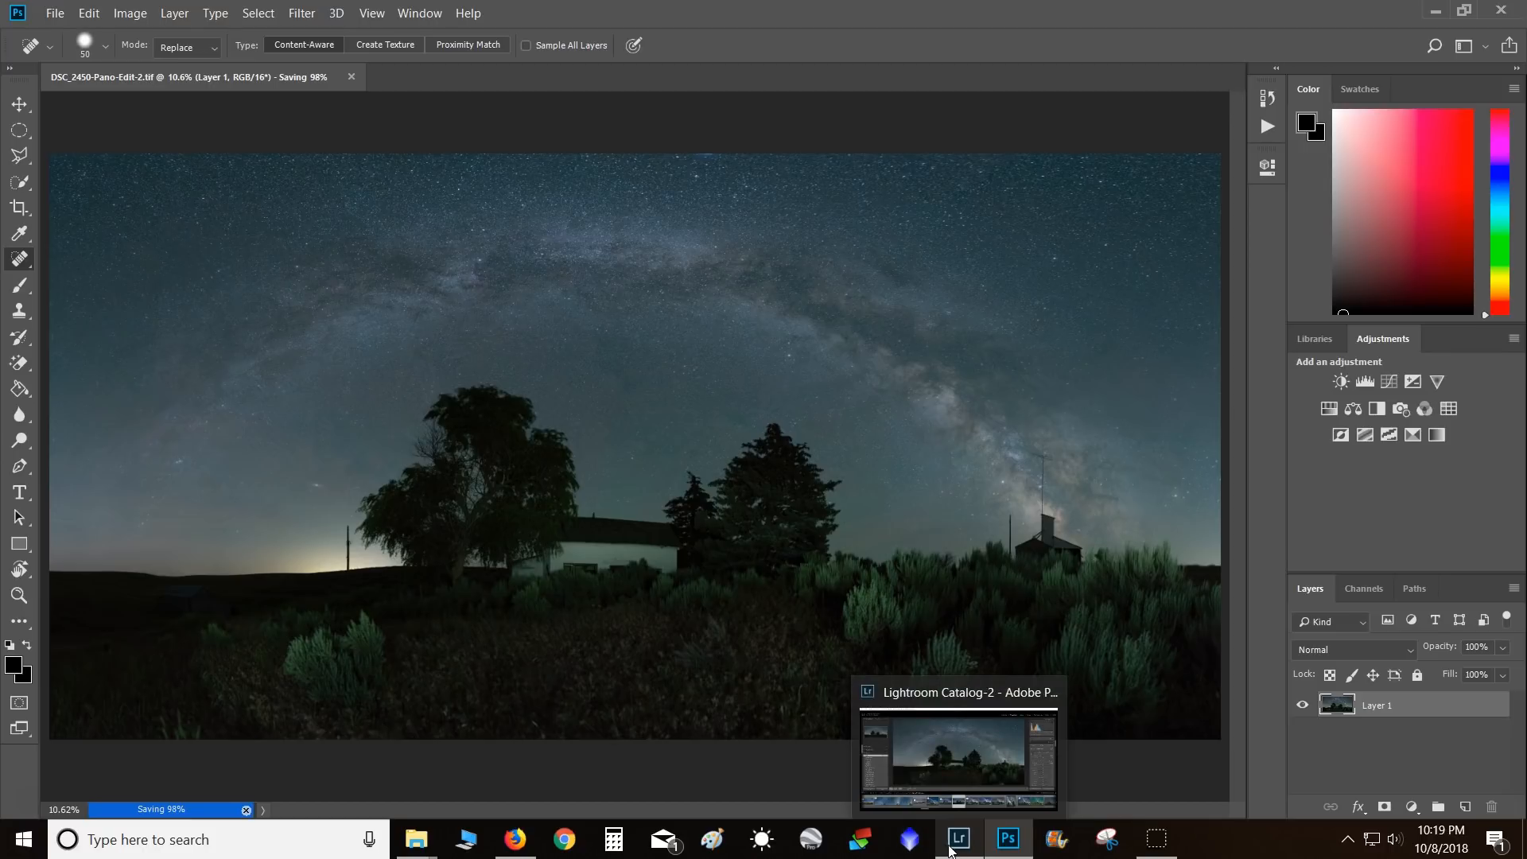
left_click(958, 841)
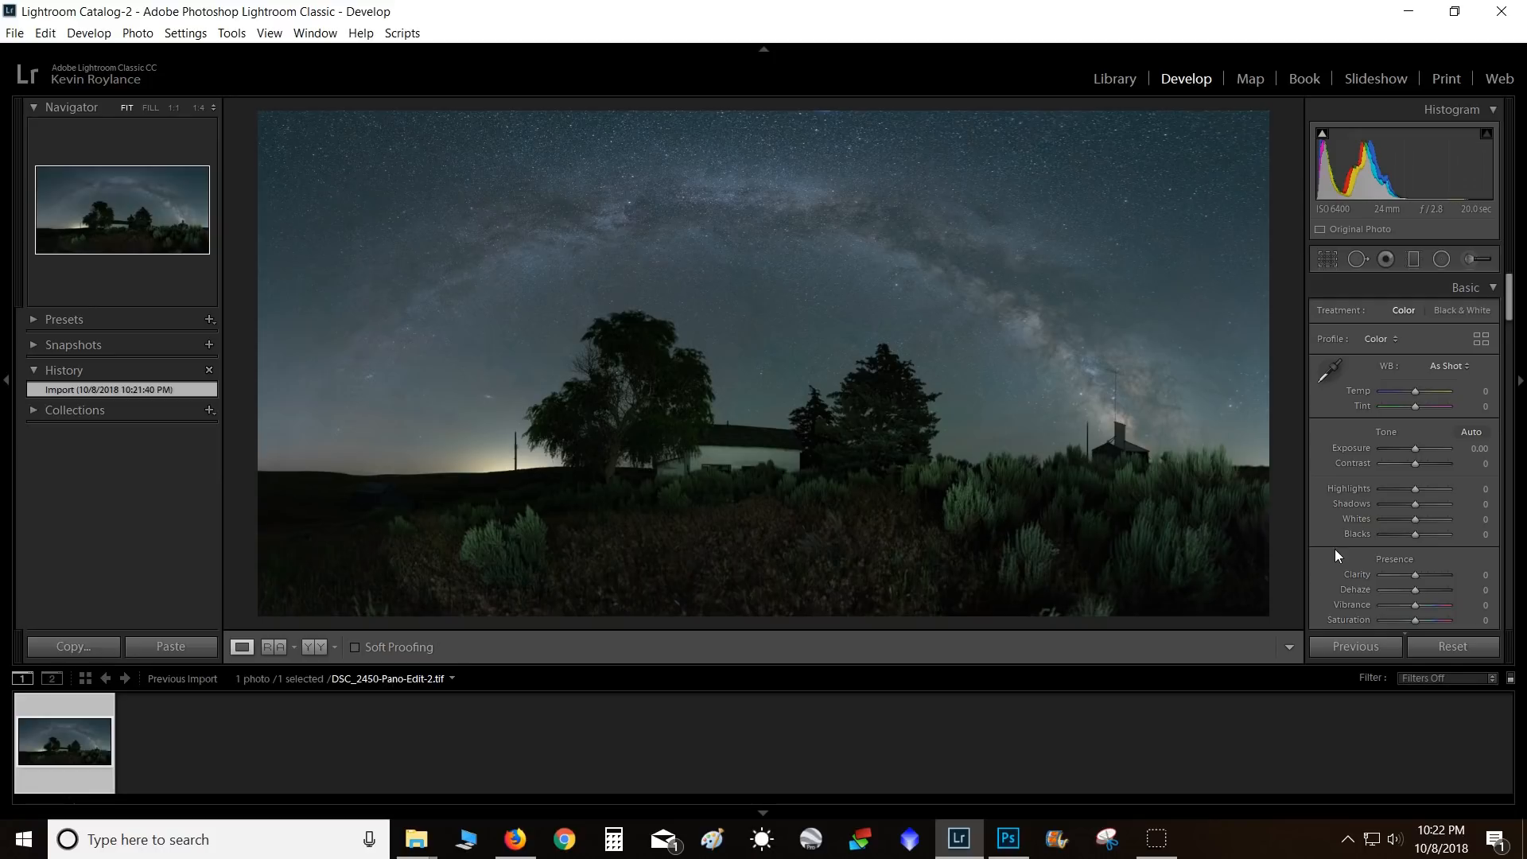
- Start a new Adjustment Brush on the panorama and reset all of its effect sliders to zero
left_click(1465, 259)
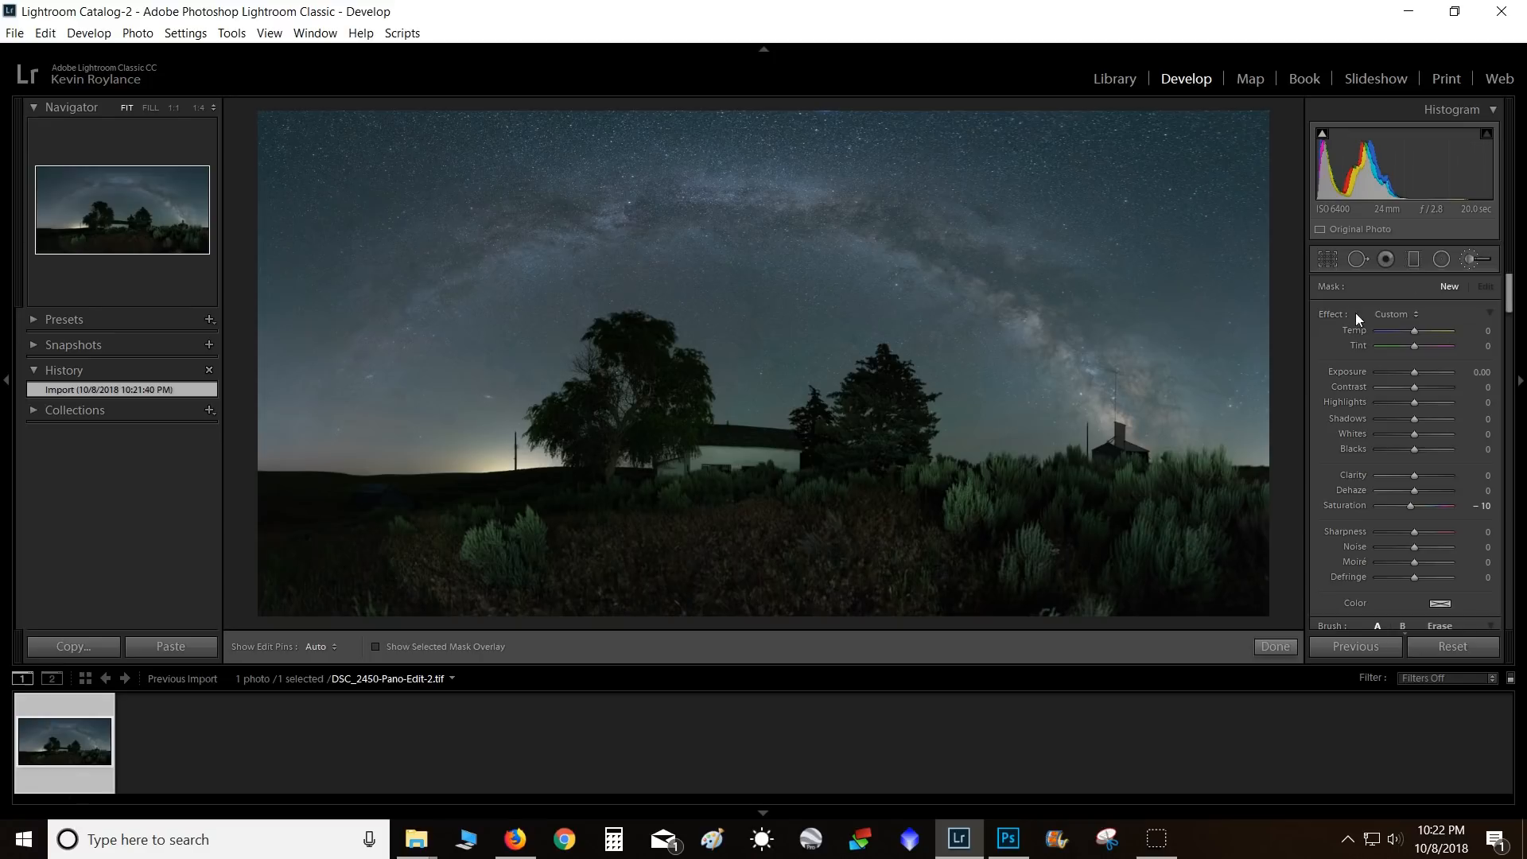
double_click(1330, 313)
scroll(1330, 316, "down", 5)
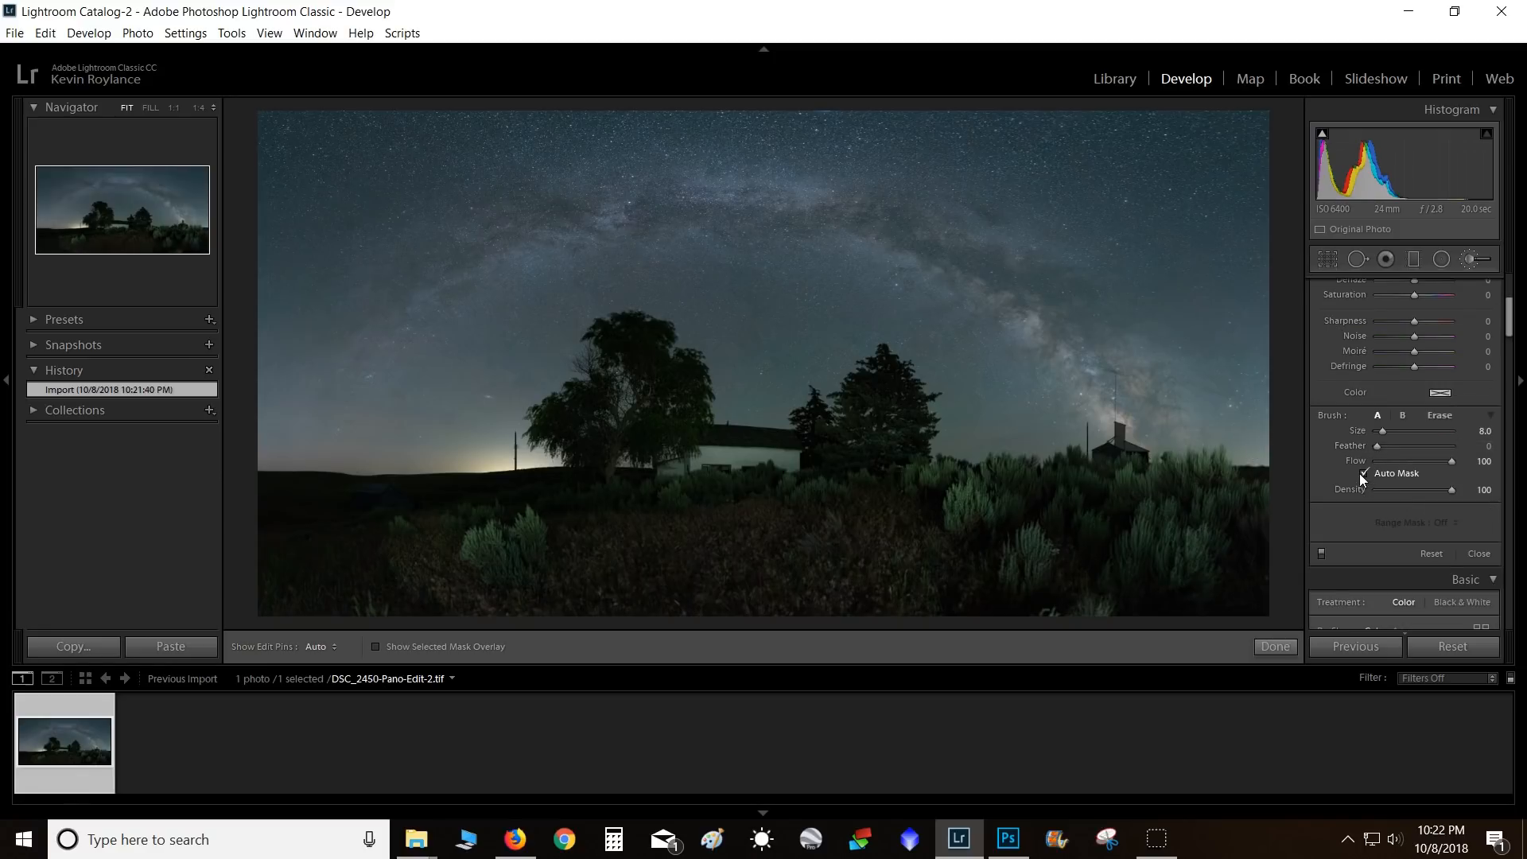
- Set the new adjustment brush to Temp 15, Tint 15 and Dehaze 25
scroll(1344, 482, "up", 5)
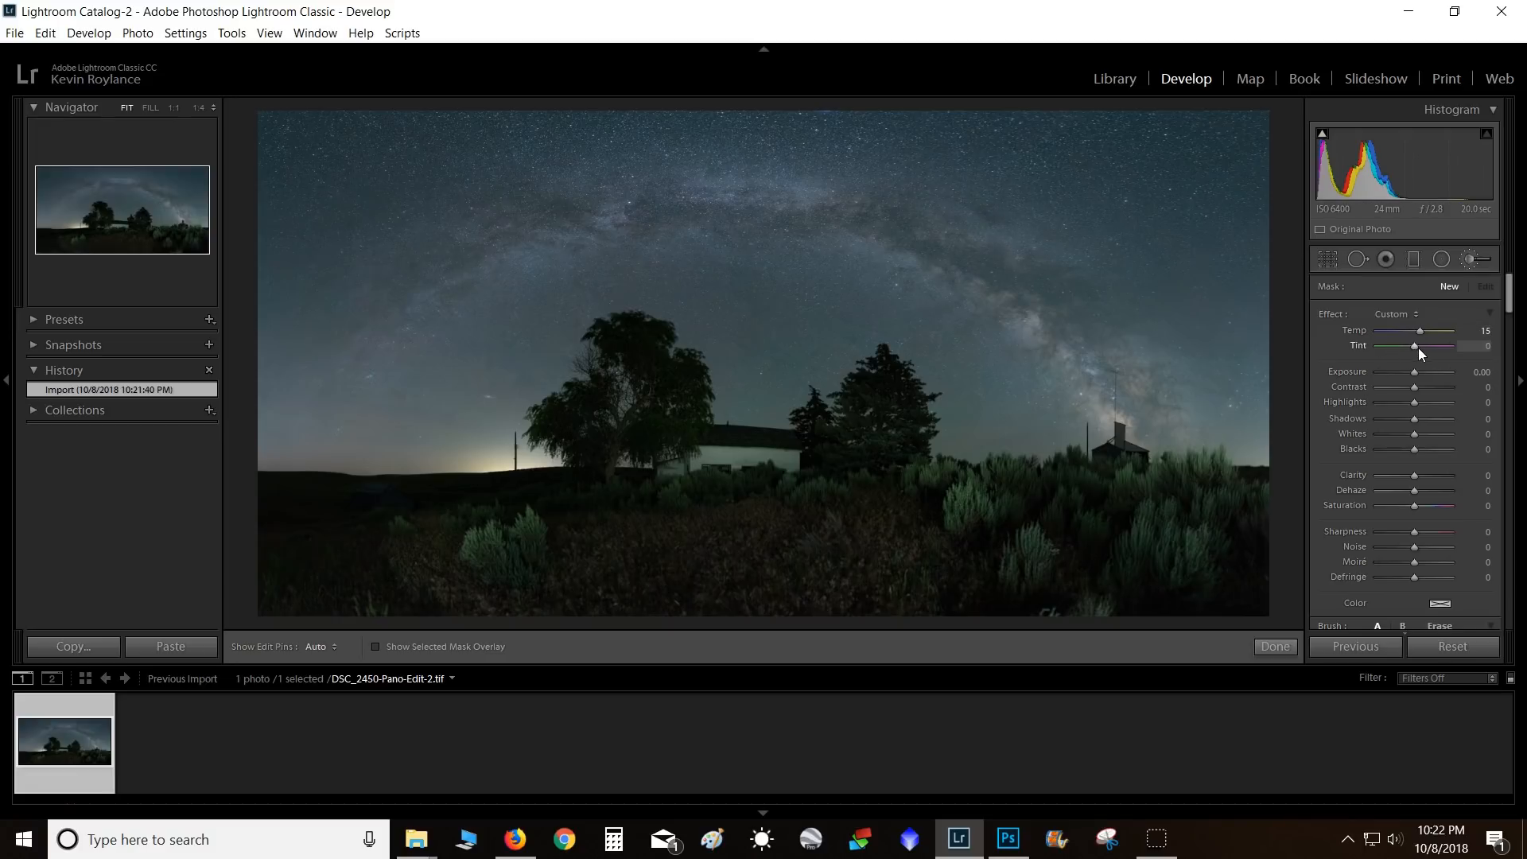
left_click(1418, 346)
scroll(1072, 277, "up", 6)
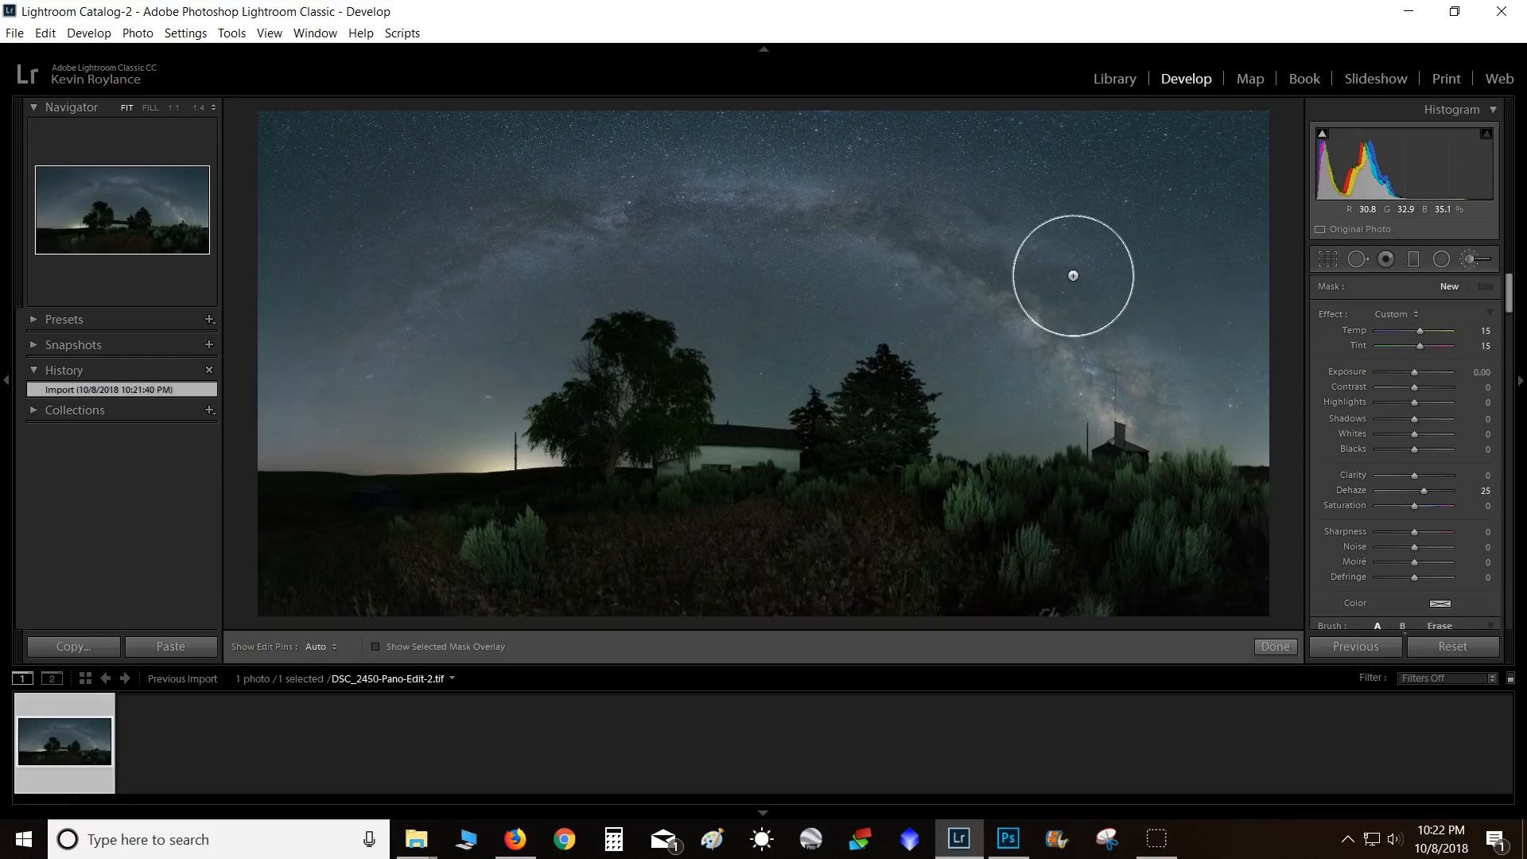
- Paint the adjustment across the whole sky of the panorama and show the mask overlay
mouse_move(1231, 170)
left_mouse_down()
mouse_move(894, 162)
mouse_move(1148, 188)
mouse_move(284, 165)
mouse_move(924, 186)
mouse_move(381, 222)
mouse_move(478, 253)
mouse_move(257, 326)
mouse_move(417, 291)
mouse_move(310, 378)
mouse_move(373, 390)
mouse_move(443, 391)
mouse_move(544, 251)
mouse_move(580, 238)
mouse_move(714, 264)
mouse_move(720, 235)
mouse_move(734, 322)
mouse_move(744, 289)
mouse_move(762, 350)
mouse_move(806, 256)
mouse_move(766, 337)
mouse_move(865, 256)
mouse_move(873, 222)
mouse_move(920, 304)
mouse_move(1000, 294)
mouse_move(1000, 338)
mouse_move(971, 384)
mouse_move(1029, 351)
mouse_move(991, 376)
mouse_move(1167, 361)
mouse_move(1055, 358)
mouse_move(1156, 331)
mouse_move(1186, 374)
mouse_move(1263, 384)
mouse_move(1240, 380)
mouse_move(1273, 326)
mouse_move(1231, 242)
mouse_move(821, 244)
mouse_move(803, 332)
mouse_move(800, 313)
mouse_move(527, 217)
mouse_move(512, 323)
mouse_move(421, 373)
mouse_move(447, 359)
mouse_move(388, 362)
left_mouse_up()
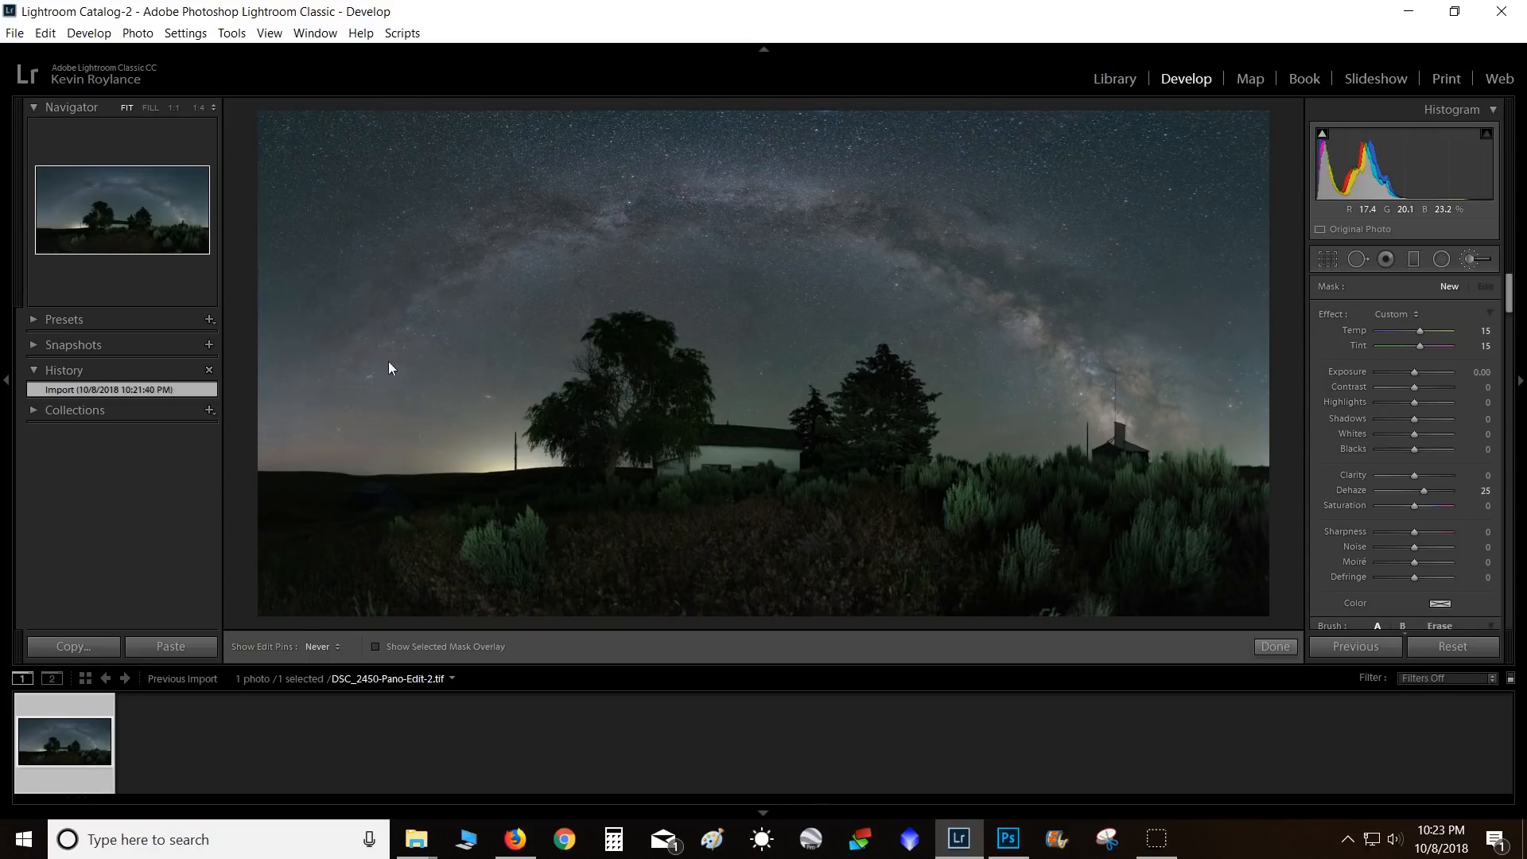
key("o")
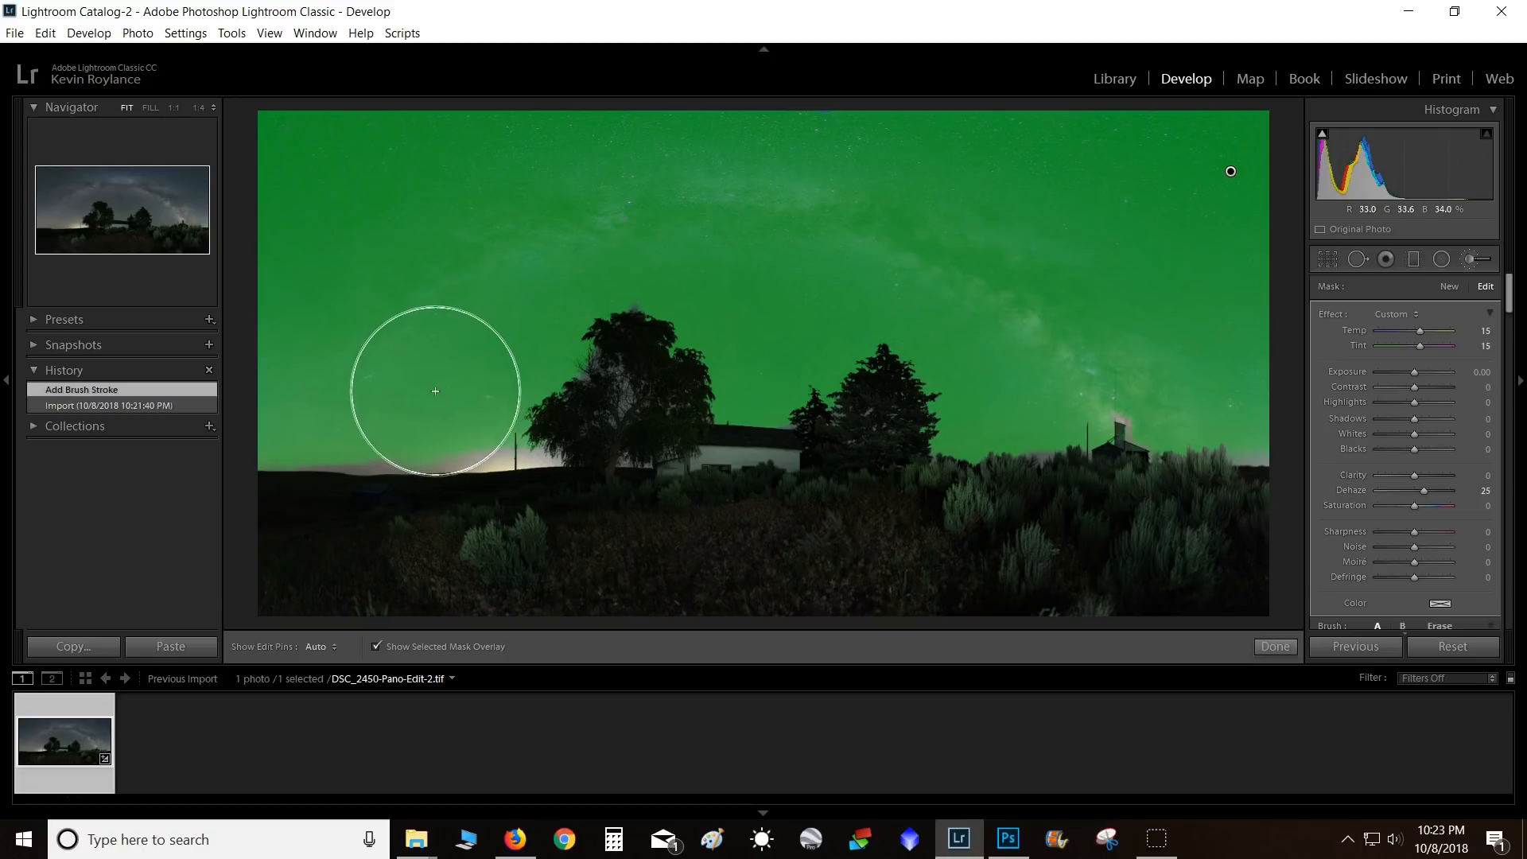
left_click(392, 409)
left_click(712, 238)
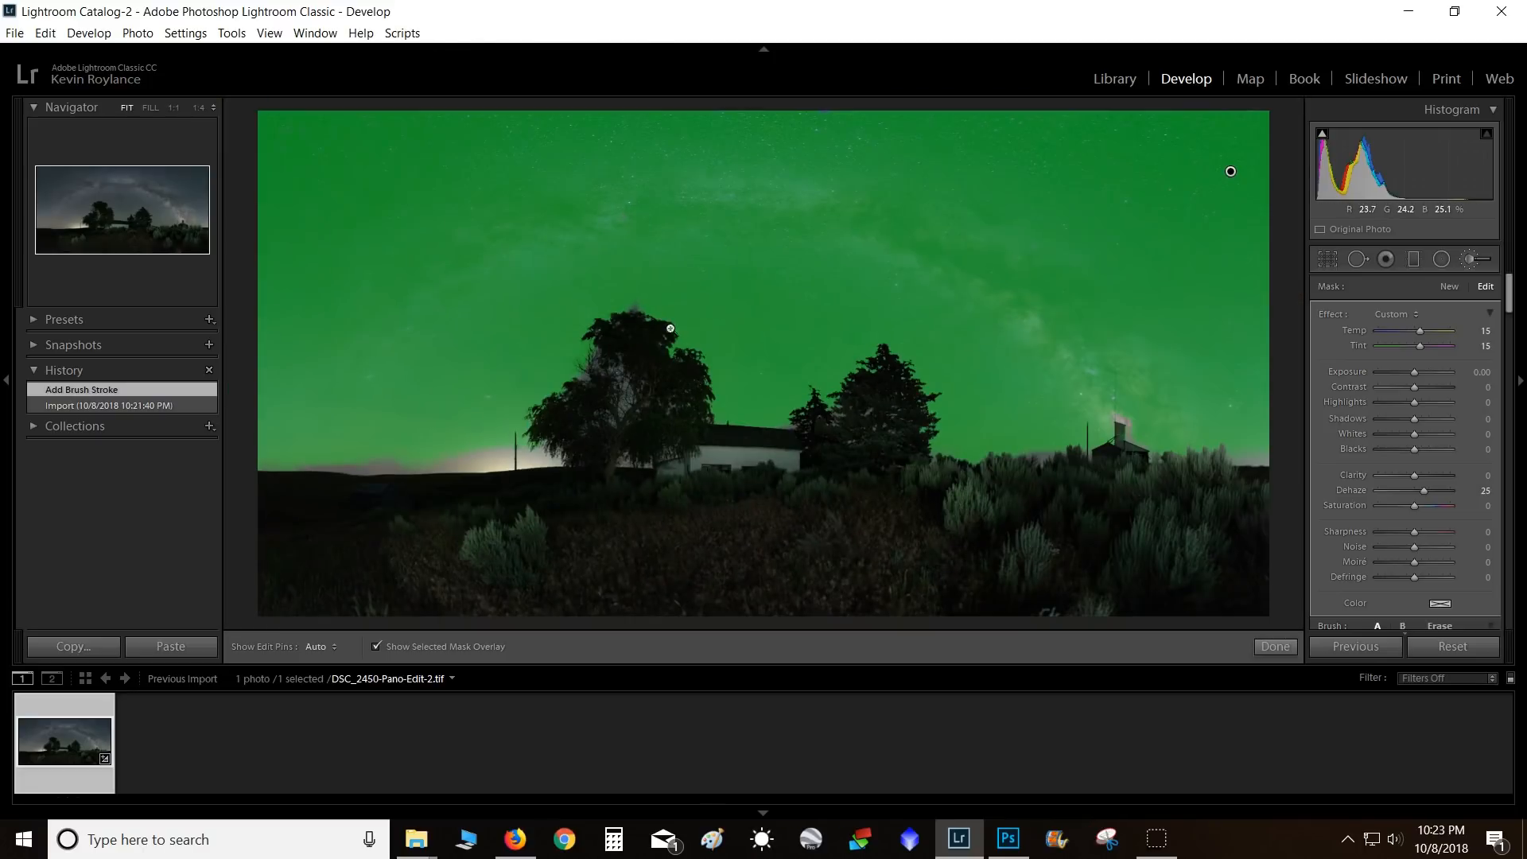
- Extend the sky mask along the left horizon up to the utility pole, reverting the last stroke that spills onto the pole
left_click(358, 467)
mouse_move(563, 473)
left_mouse_down()
mouse_move(1038, 443)
mouse_move(1272, 516)
left_mouse_up()
mouse_move(423, 422)
left_mouse_down()
mouse_move(1004, 449)
mouse_move(1176, 491)
mouse_move(1259, 479)
mouse_move(943, 399)
mouse_move(426, 410)
mouse_move(255, 432)
mouse_move(503, 459)
mouse_move(899, 408)
left_mouse_up()
left_click_drag(649, 392, 546, 395)
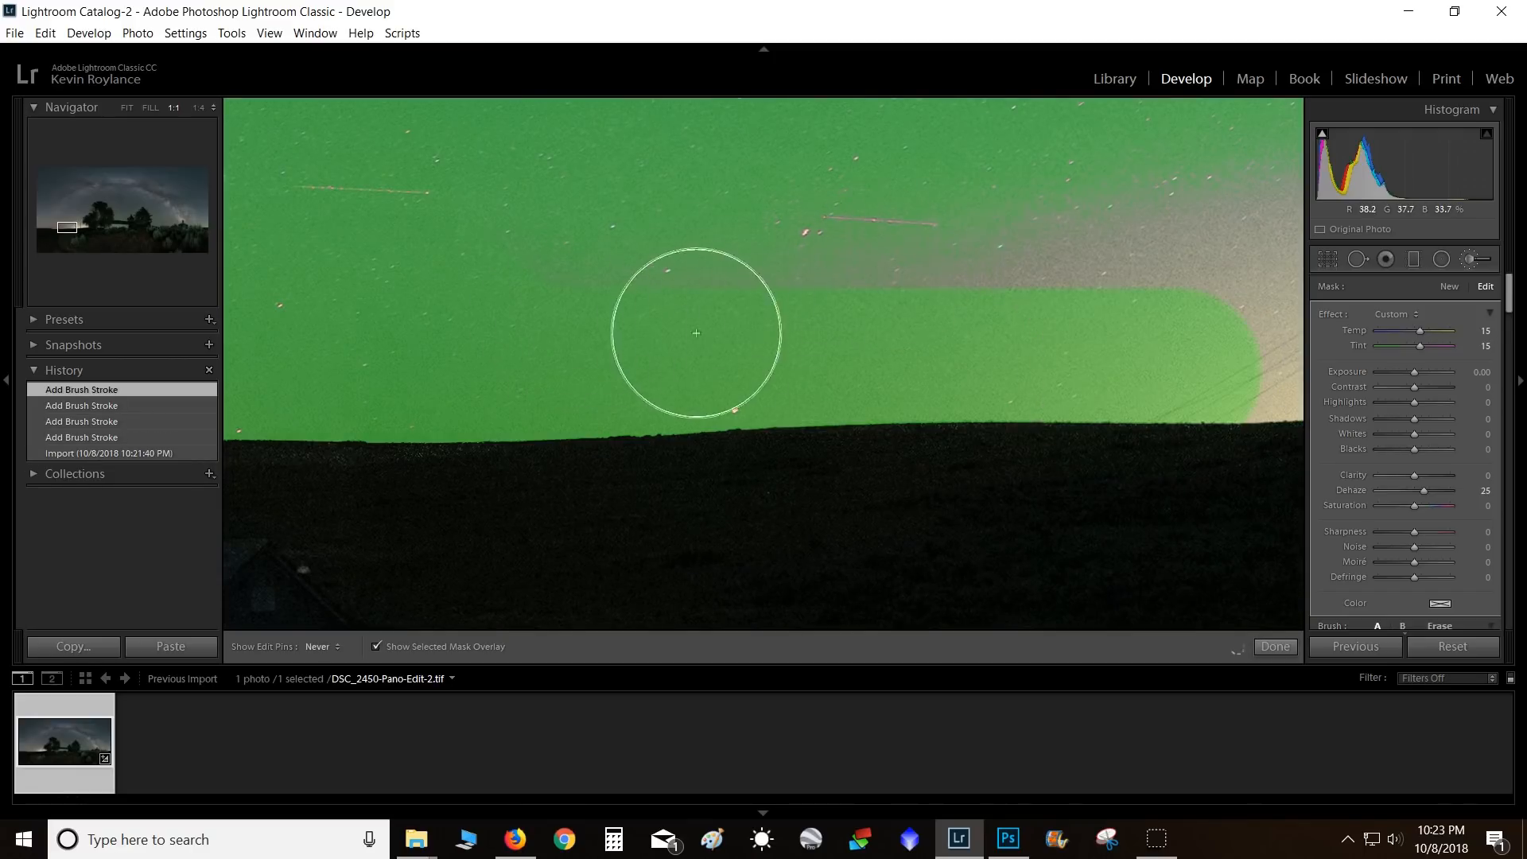
mouse_move(695, 332)
left_mouse_down()
mouse_move(1080, 357)
mouse_move(637, 266)
mouse_move(896, 272)
mouse_move(1041, 258)
mouse_move(1074, 297)
mouse_move(903, 207)
mouse_move(606, 375)
mouse_move(580, 409)
left_mouse_up()
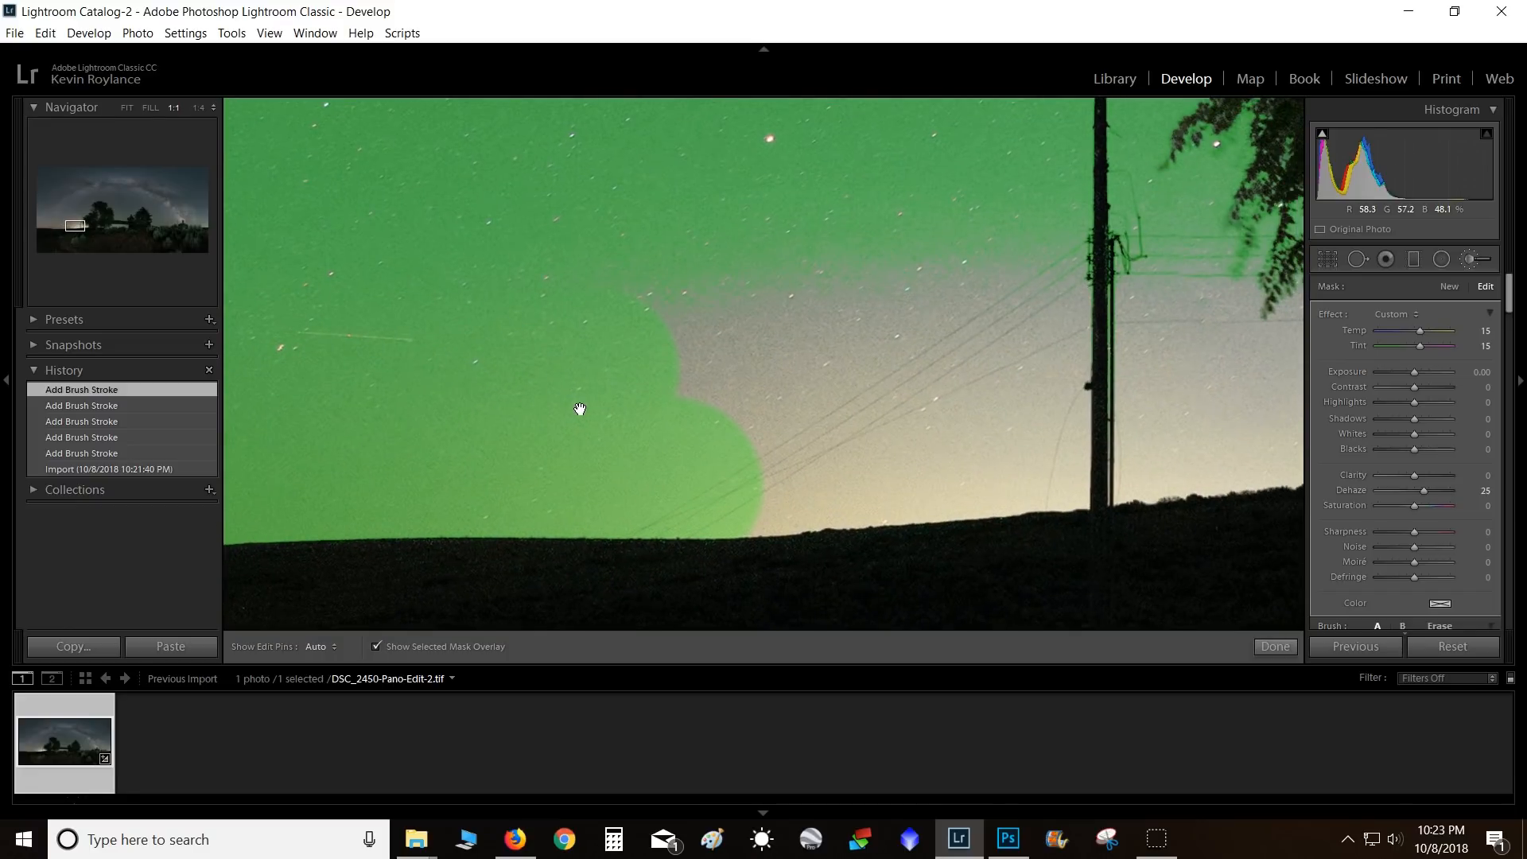
mouse_move(1022, 300)
left_mouse_down()
mouse_move(1020, 421)
mouse_move(994, 456)
mouse_move(728, 429)
mouse_move(781, 462)
mouse_move(700, 462)
mouse_move(1093, 451)
mouse_move(1220, 373)
mouse_move(1219, 295)
mouse_move(1210, 358)
left_mouse_up()
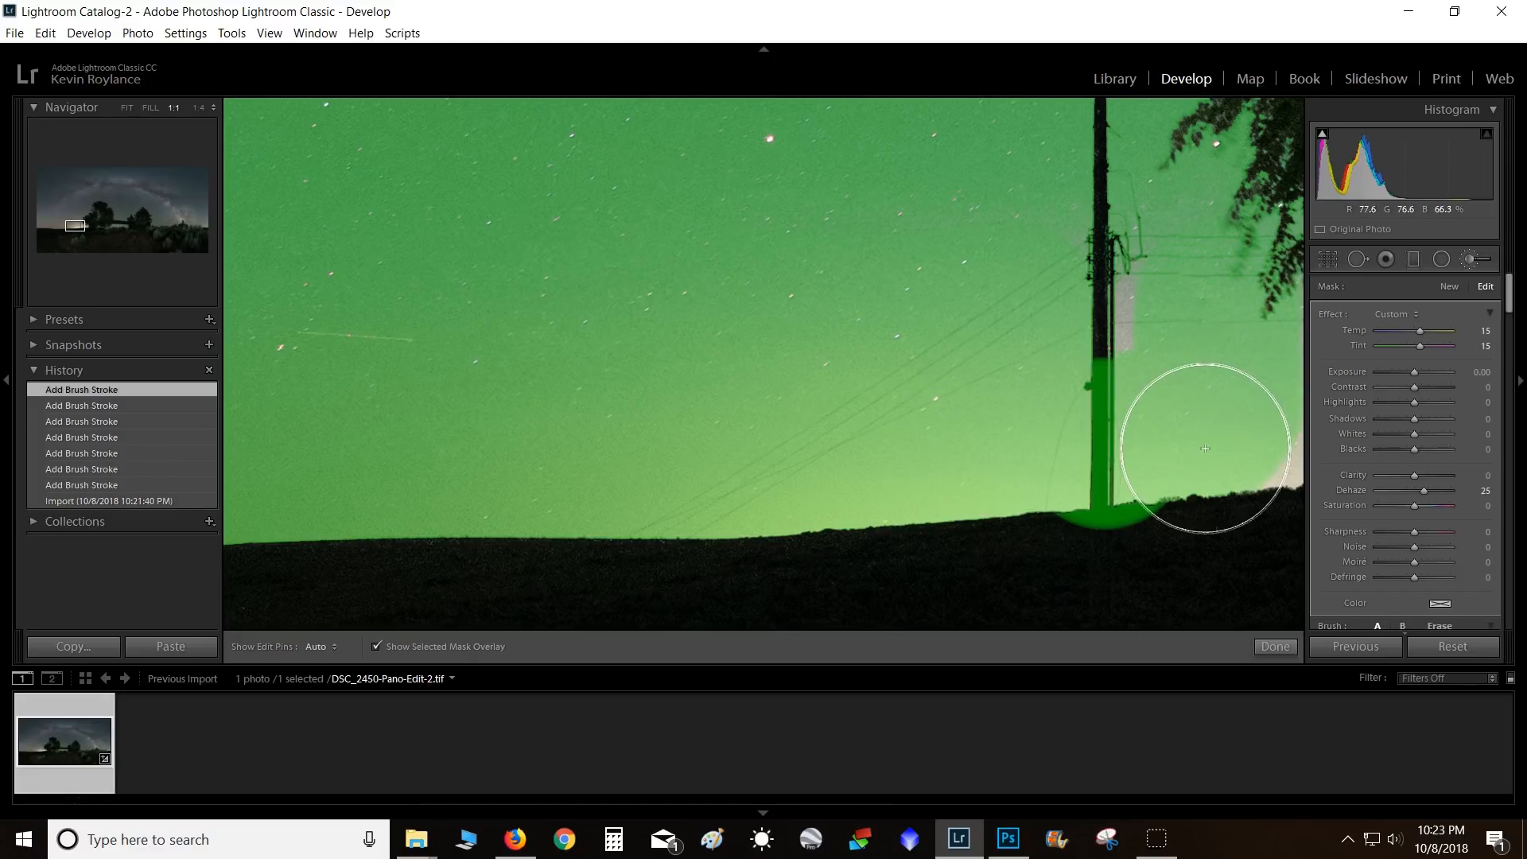
left_click(109, 406)
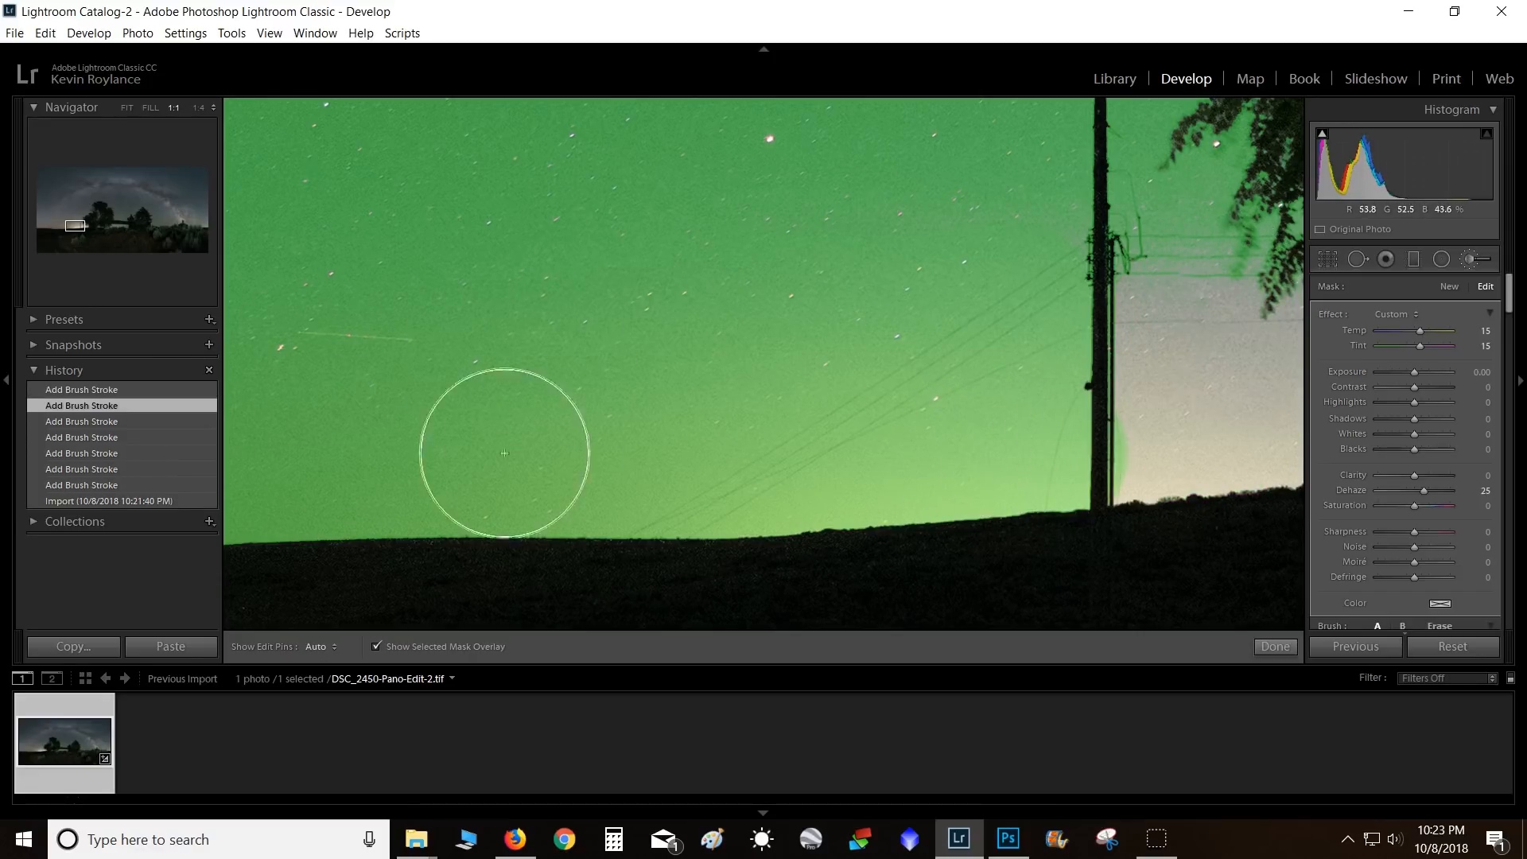
- Mask the bright strip of sky between the utility pole and the large tree's hanging foliage
left_click_drag(919, 330, 348, 361)
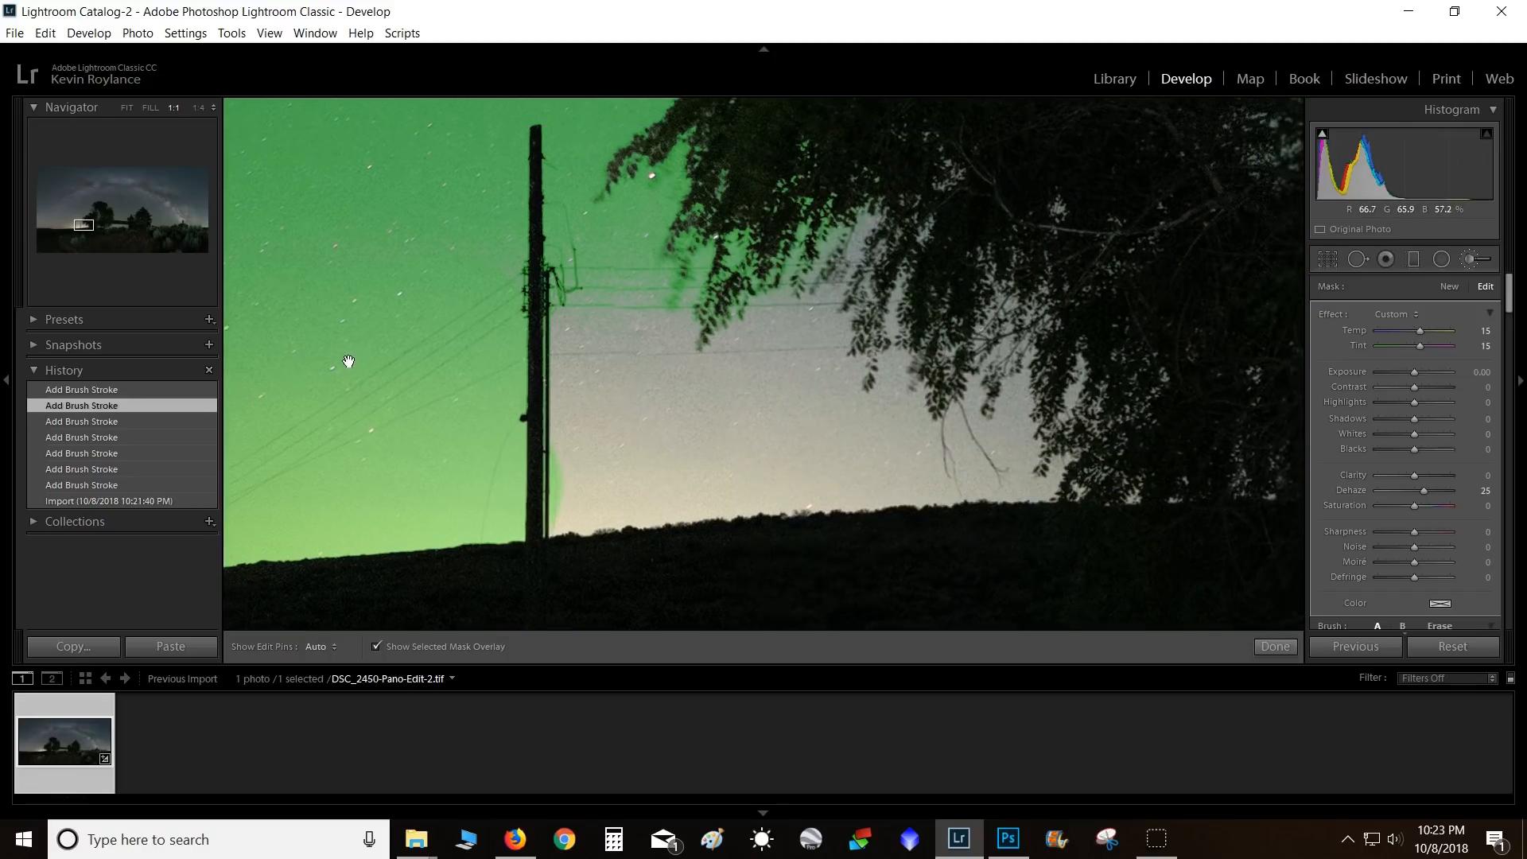
mouse_move(614, 409)
left_mouse_down()
mouse_move(634, 378)
mouse_move(835, 279)
mouse_move(766, 395)
mouse_move(869, 426)
mouse_move(985, 351)
mouse_move(1016, 368)
mouse_move(989, 403)
mouse_move(606, 436)
mouse_move(596, 467)
mouse_move(665, 477)
mouse_move(835, 453)
mouse_move(952, 384)
left_mouse_up()
mouse_move(934, 272)
left_mouse_down()
mouse_move(831, 484)
mouse_move(827, 595)
left_mouse_up()
- Paint the mask over the small sky gaps among the inner branches of the large tree's lower half
mouse_move(835, 382)
left_mouse_down()
mouse_move(413, 159)
mouse_move(368, 265)
left_mouse_up()
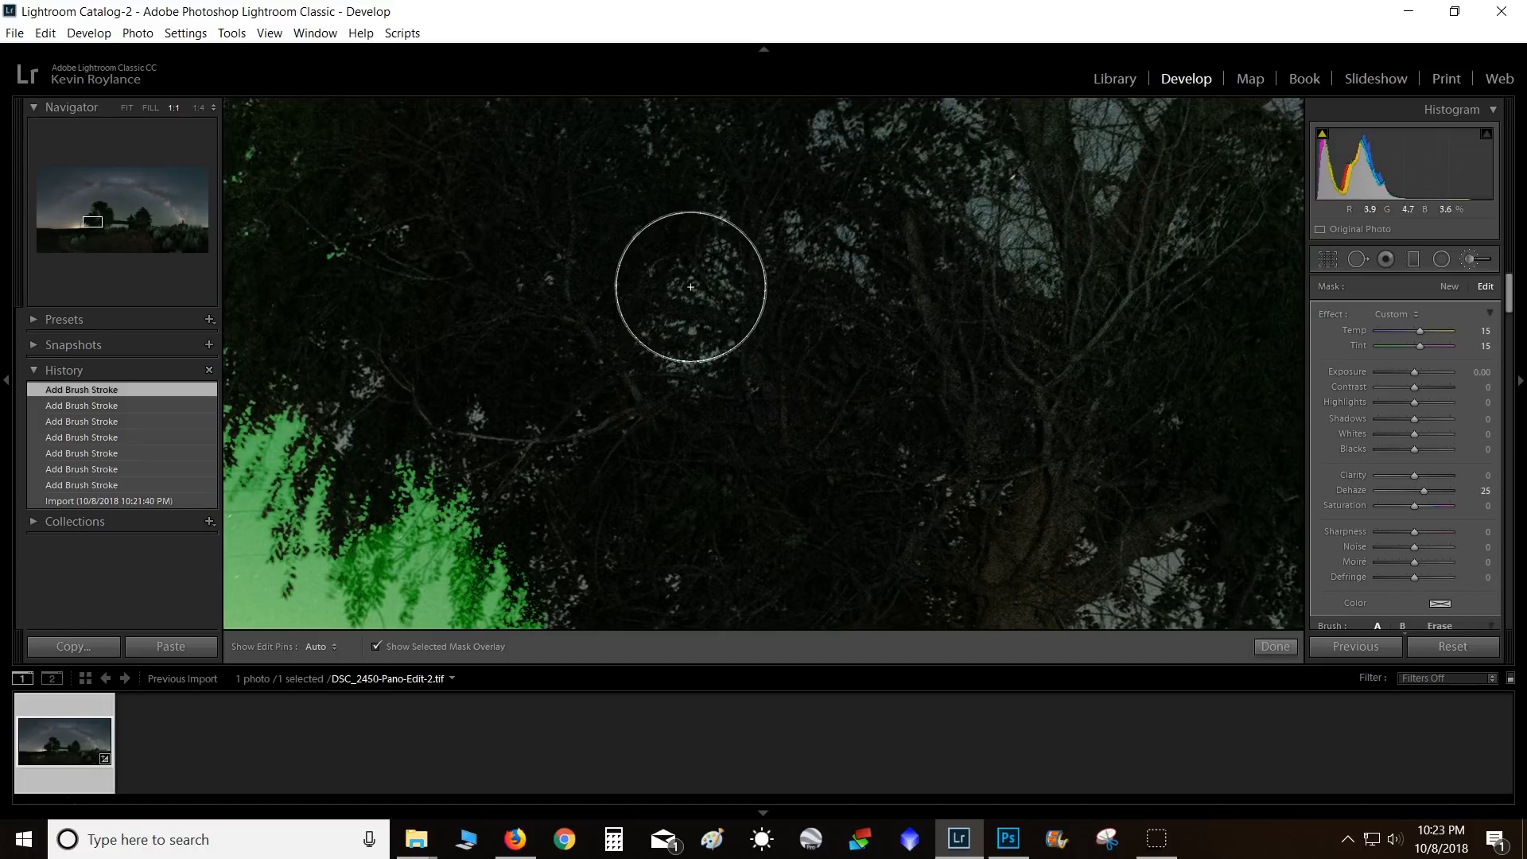
left_click(706, 302)
left_click(831, 253)
left_click_drag(953, 332, 835, 628)
left_click_drag(708, 426, 872, 563)
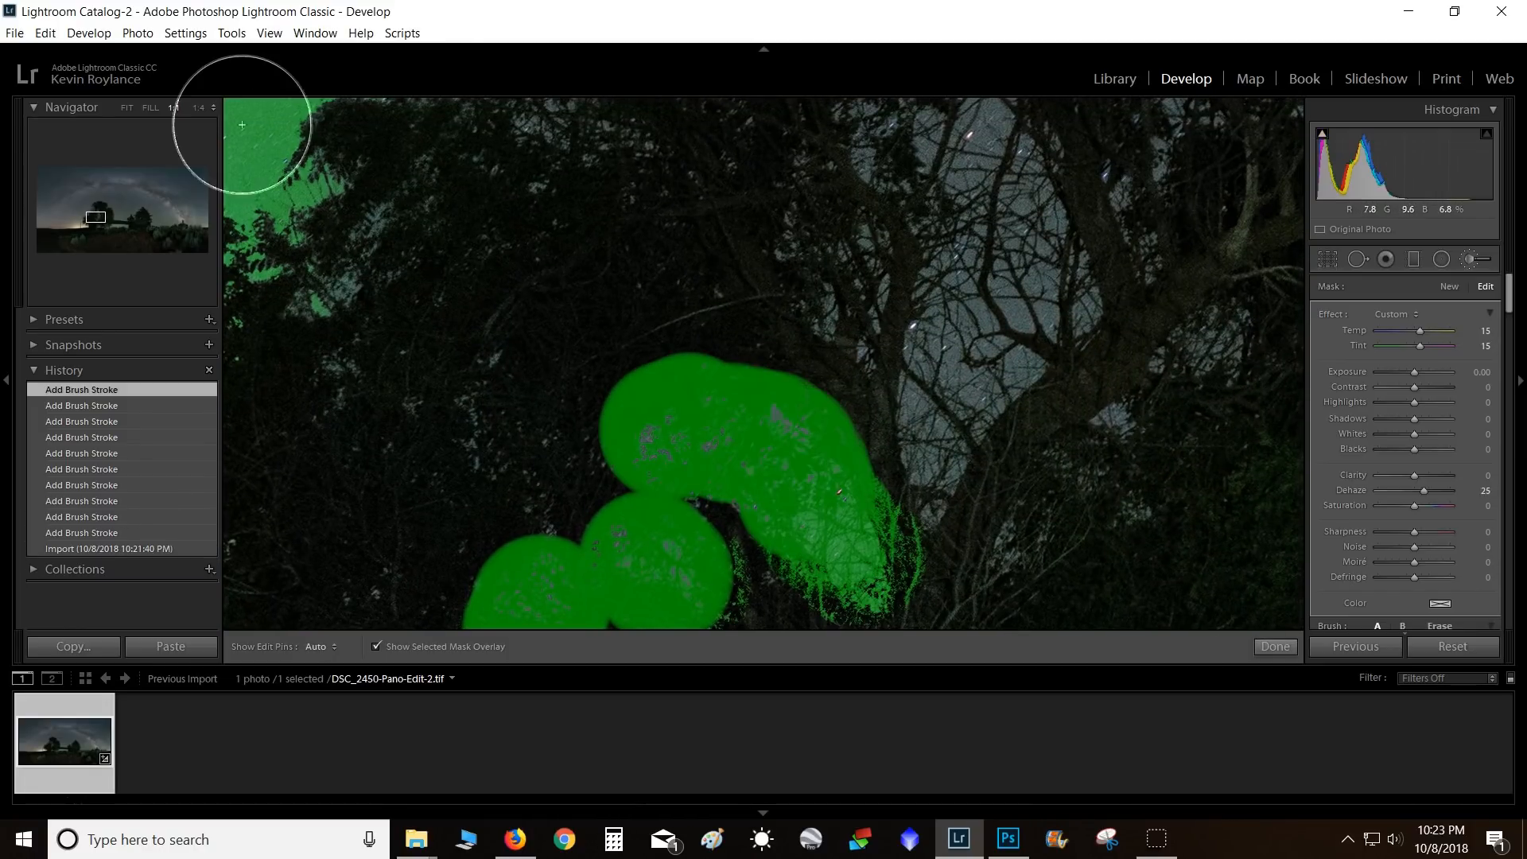
- At 1:3 zoom, mask the sky gaps through the large tree's upper branches and the unmasked patch above its crown
left_click(213, 108)
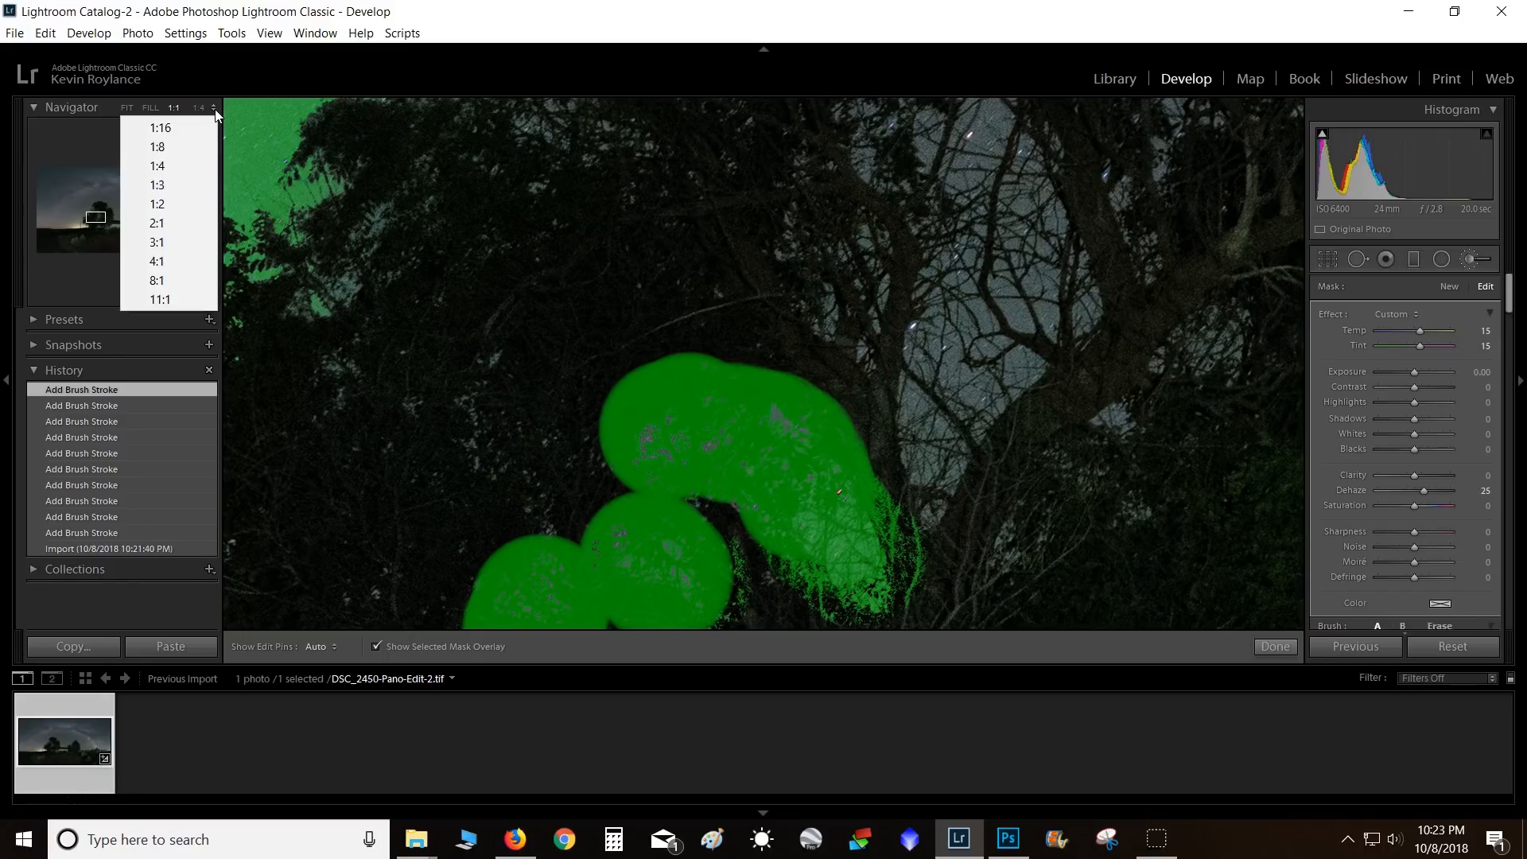
left_click(184, 185)
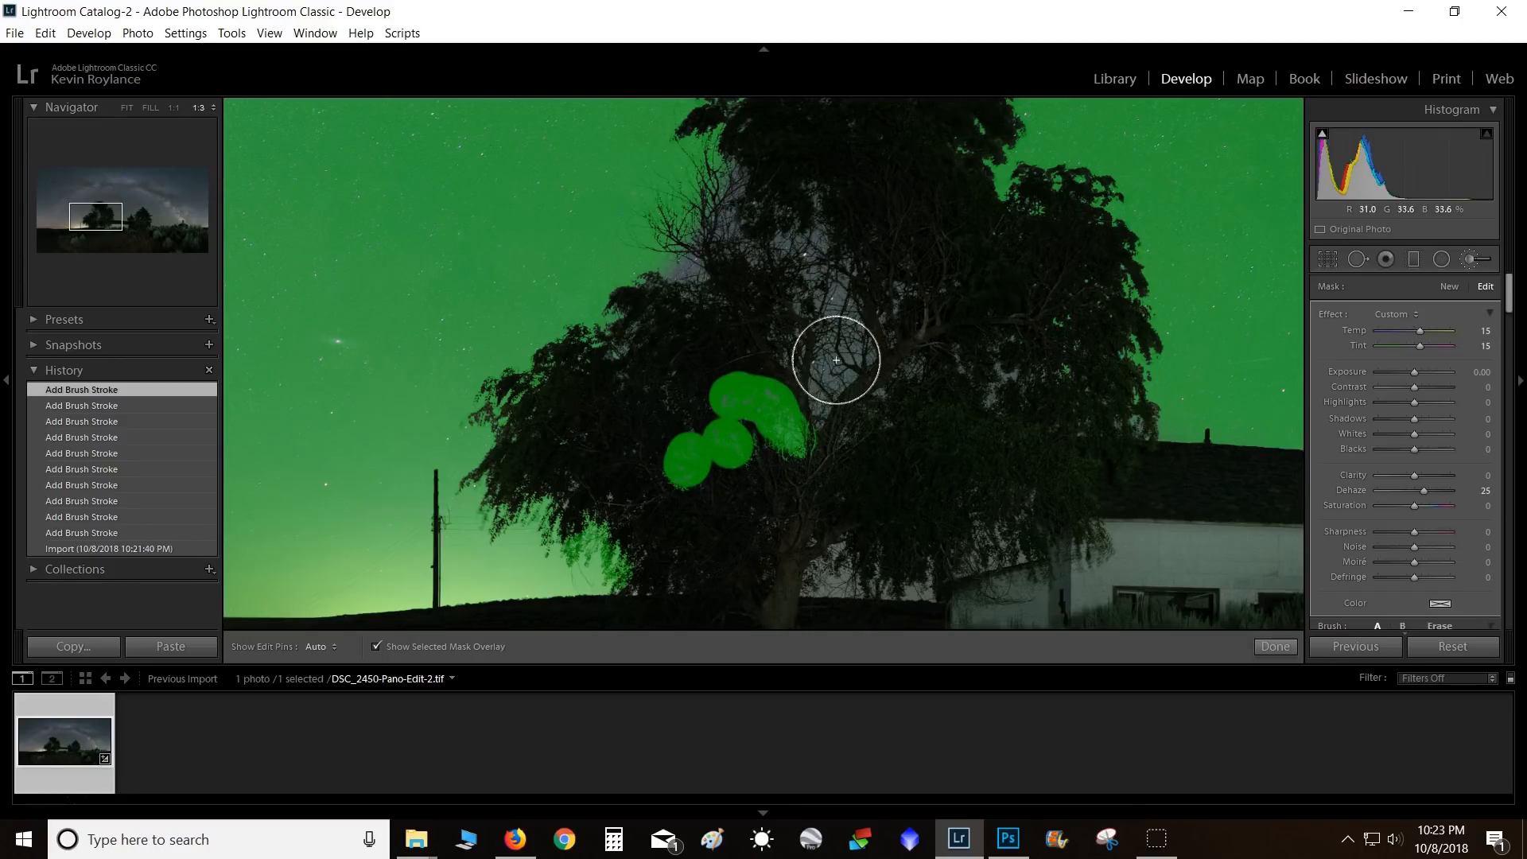
mouse_move(823, 376)
left_mouse_down()
mouse_move(847, 331)
mouse_move(808, 223)
mouse_move(795, 268)
mouse_move(746, 227)
mouse_move(738, 191)
mouse_move(668, 252)
mouse_move(619, 338)
left_mouse_up()
mouse_move(736, 139)
left_mouse_down()
mouse_move(640, 314)
mouse_move(631, 370)
left_mouse_up()
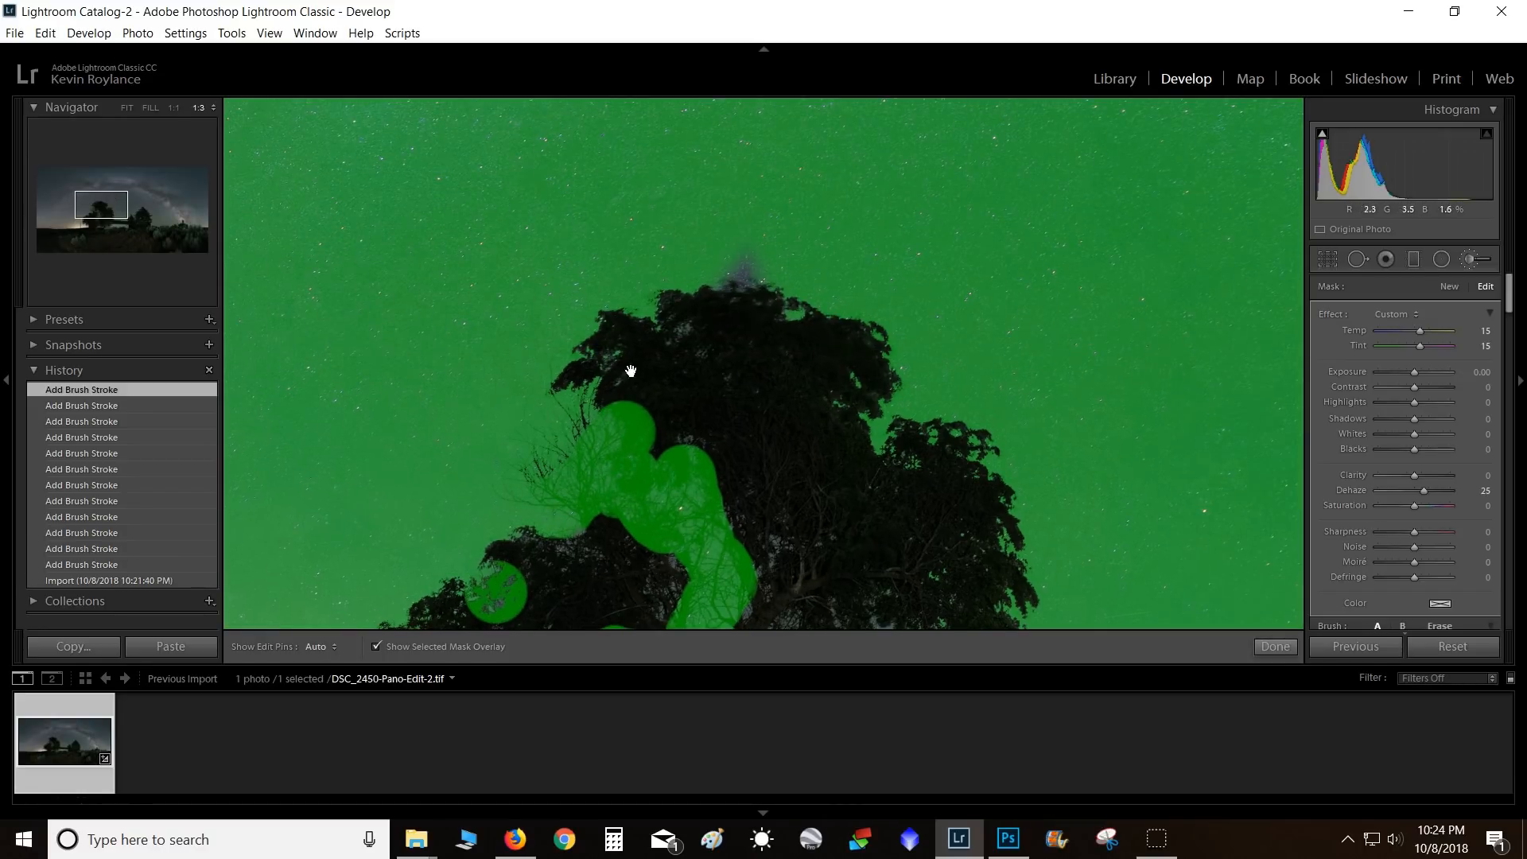
left_click(738, 262)
left_click(677, 324)
- Mask the remaining sky gaps in the large tree's right half and beneath its branches beside the white building
left_click_drag(893, 272, 670, 35)
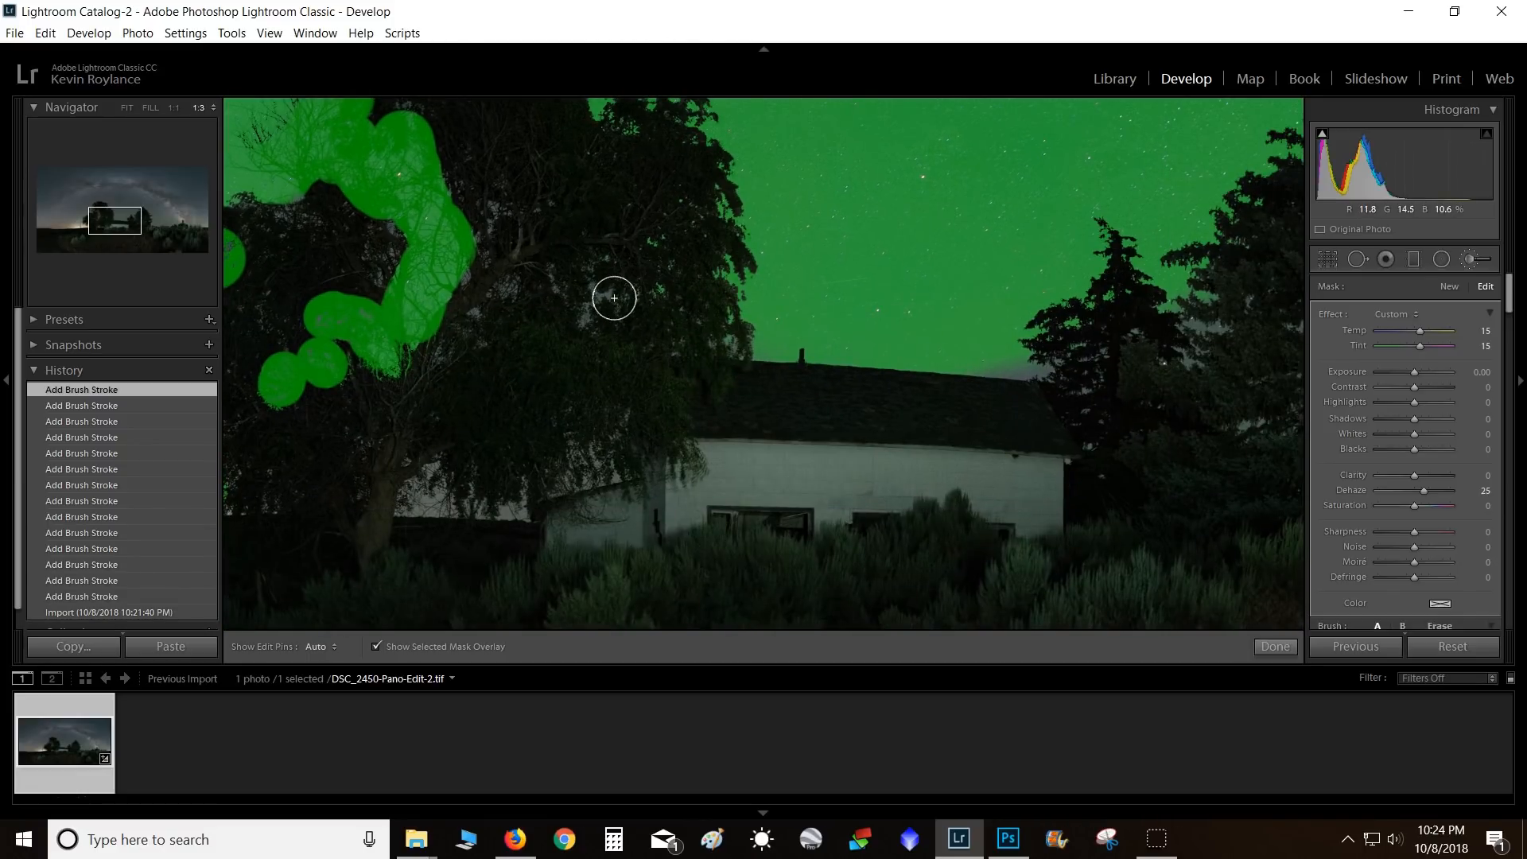
left_click_drag(595, 306, 596, 306)
left_click_drag(513, 280, 473, 316)
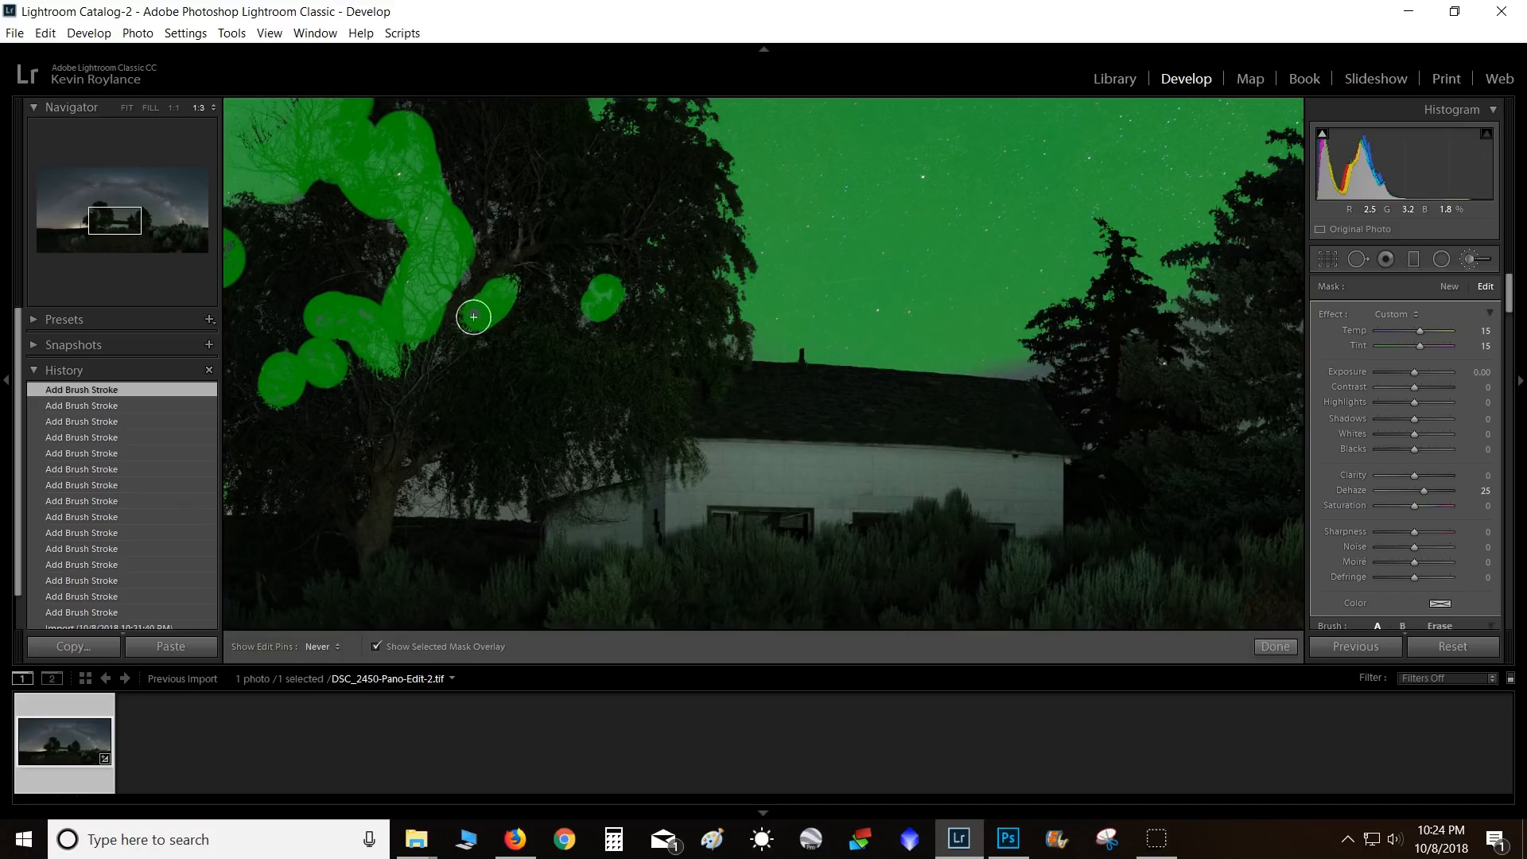
mouse_move(497, 228)
left_mouse_down()
mouse_move(499, 253)
mouse_move(583, 316)
left_mouse_up()
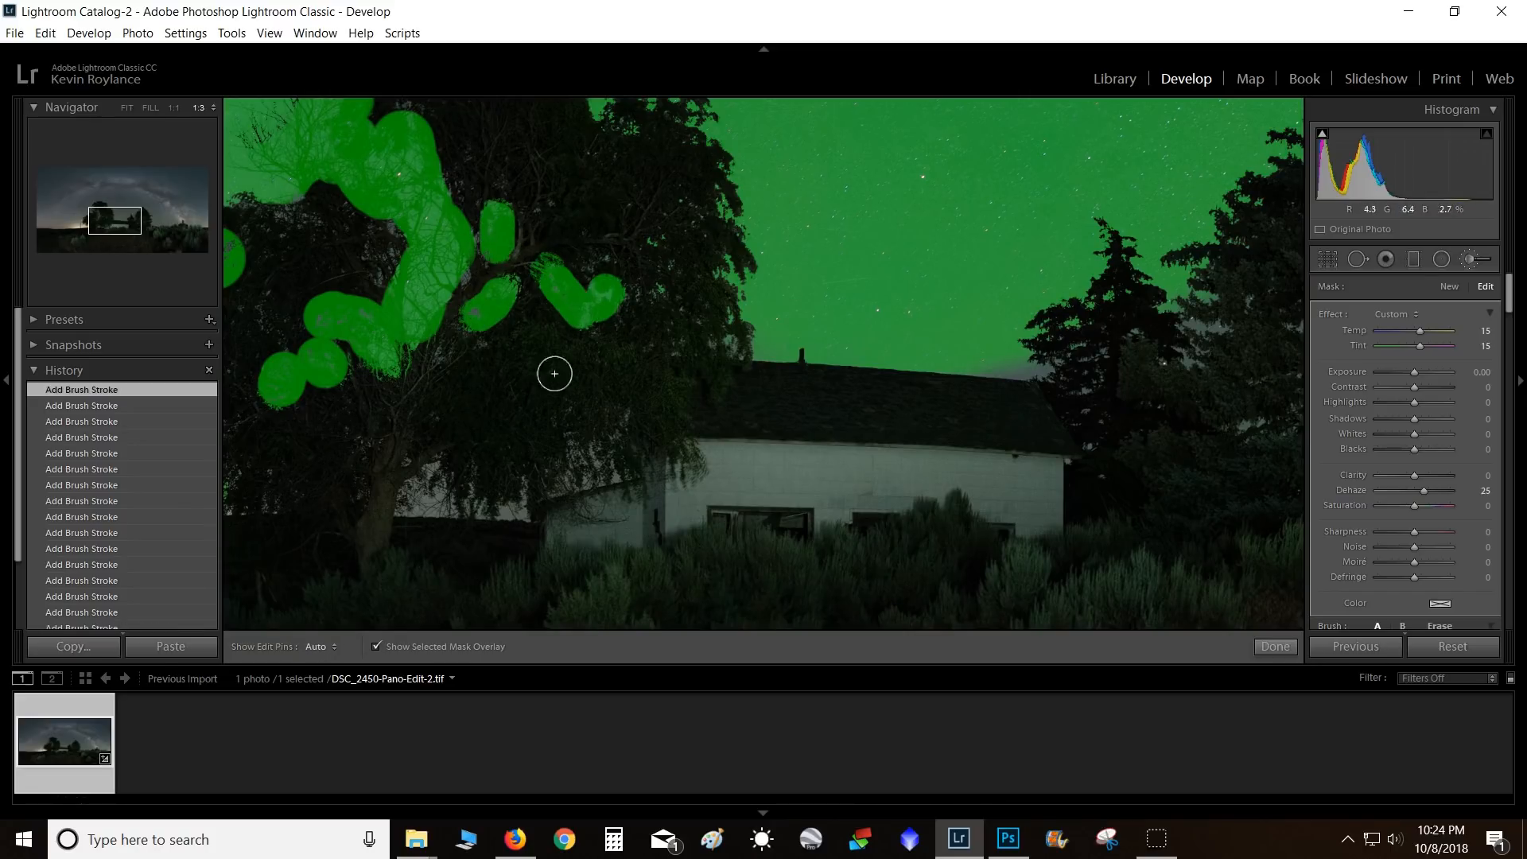
key("h")
mouse_move(392, 497)
left_mouse_down()
mouse_move(457, 500)
mouse_move(496, 543)
mouse_move(473, 540)
mouse_move(508, 544)
left_mouse_up()
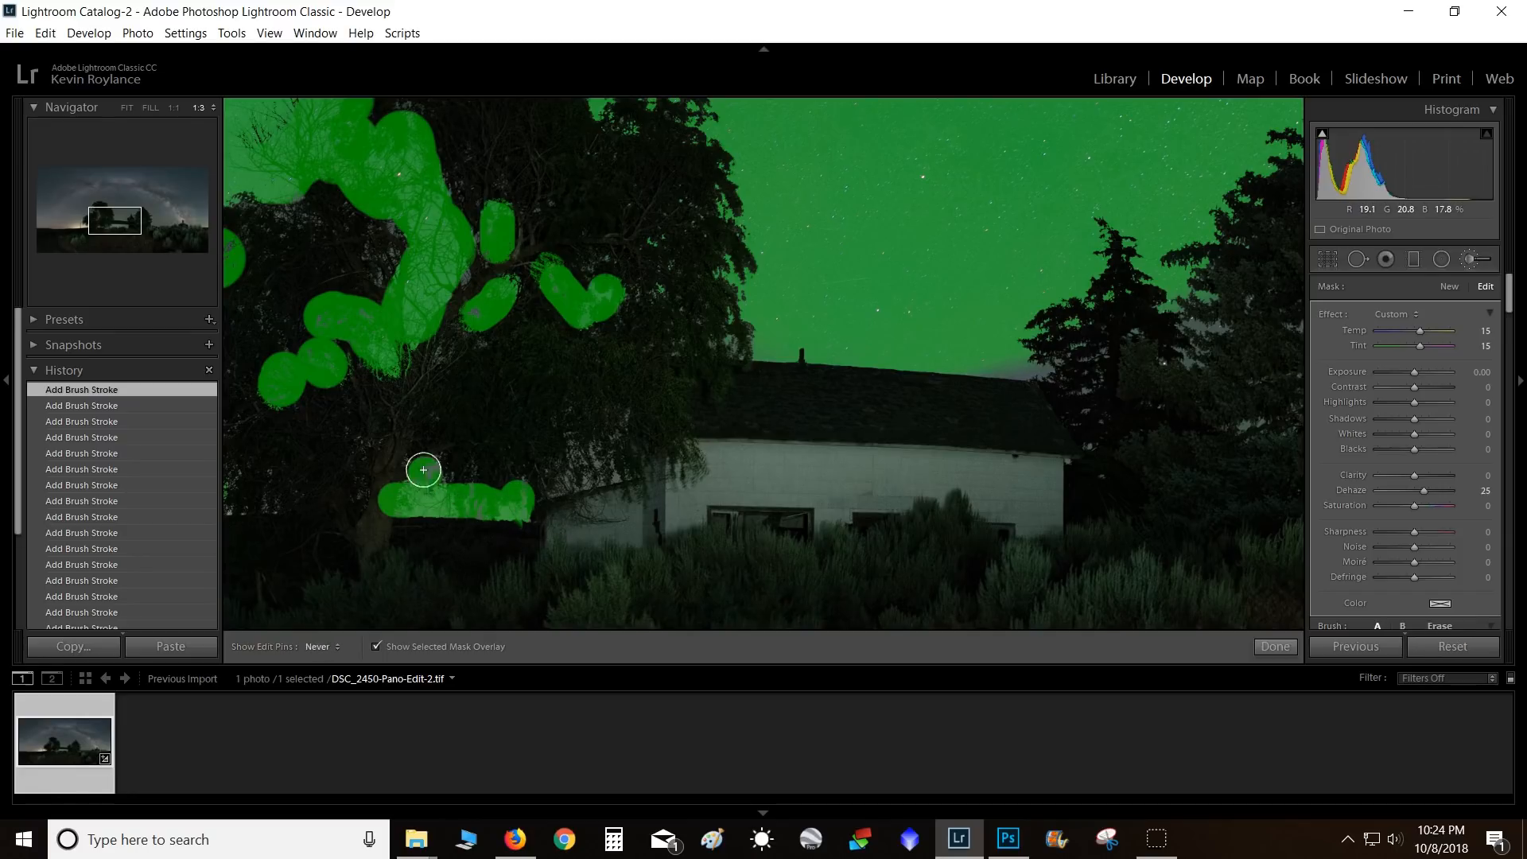
mouse_move(558, 481)
left_mouse_down()
mouse_move(607, 466)
mouse_move(574, 453)
mouse_move(608, 452)
left_mouse_up()
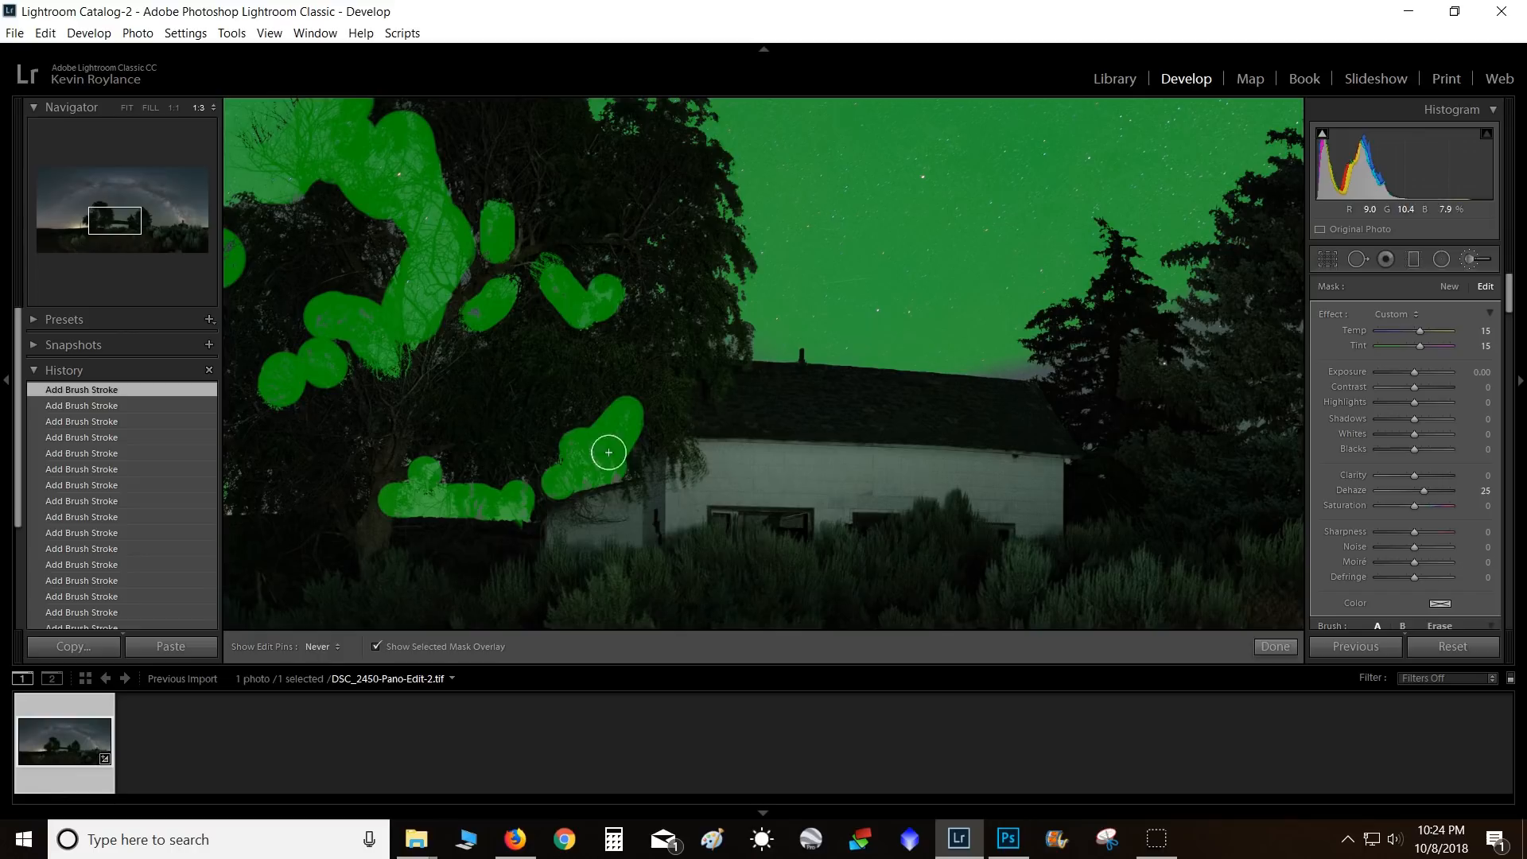
- Dab the mask over the sky gaps within the two evergreen trees beside the white building
left_click_drag(874, 316, 474, 267)
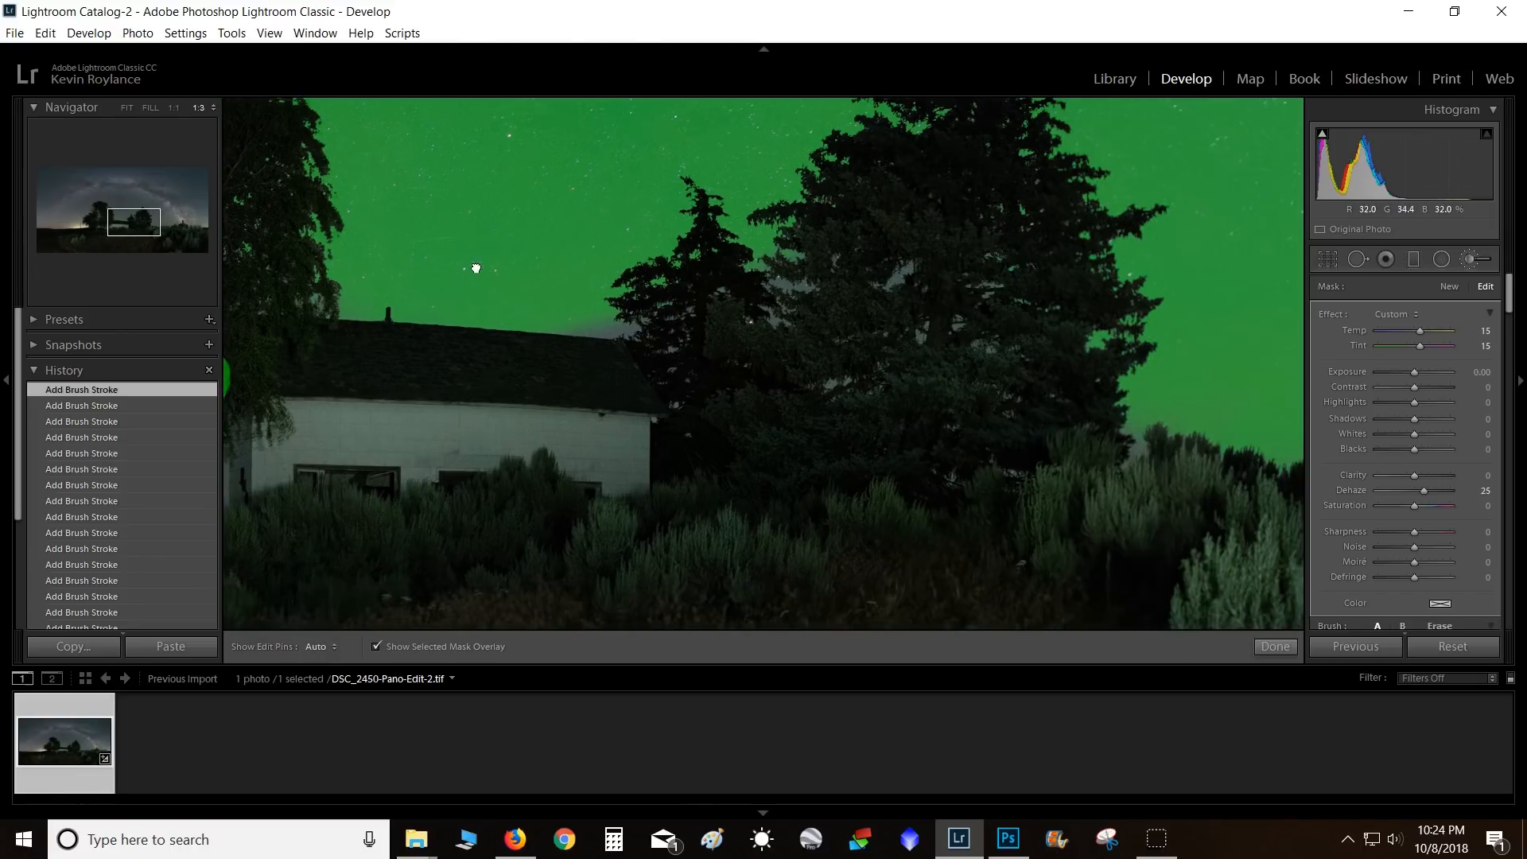
left_click_drag(751, 275, 782, 293)
left_click_drag(881, 293, 904, 272)
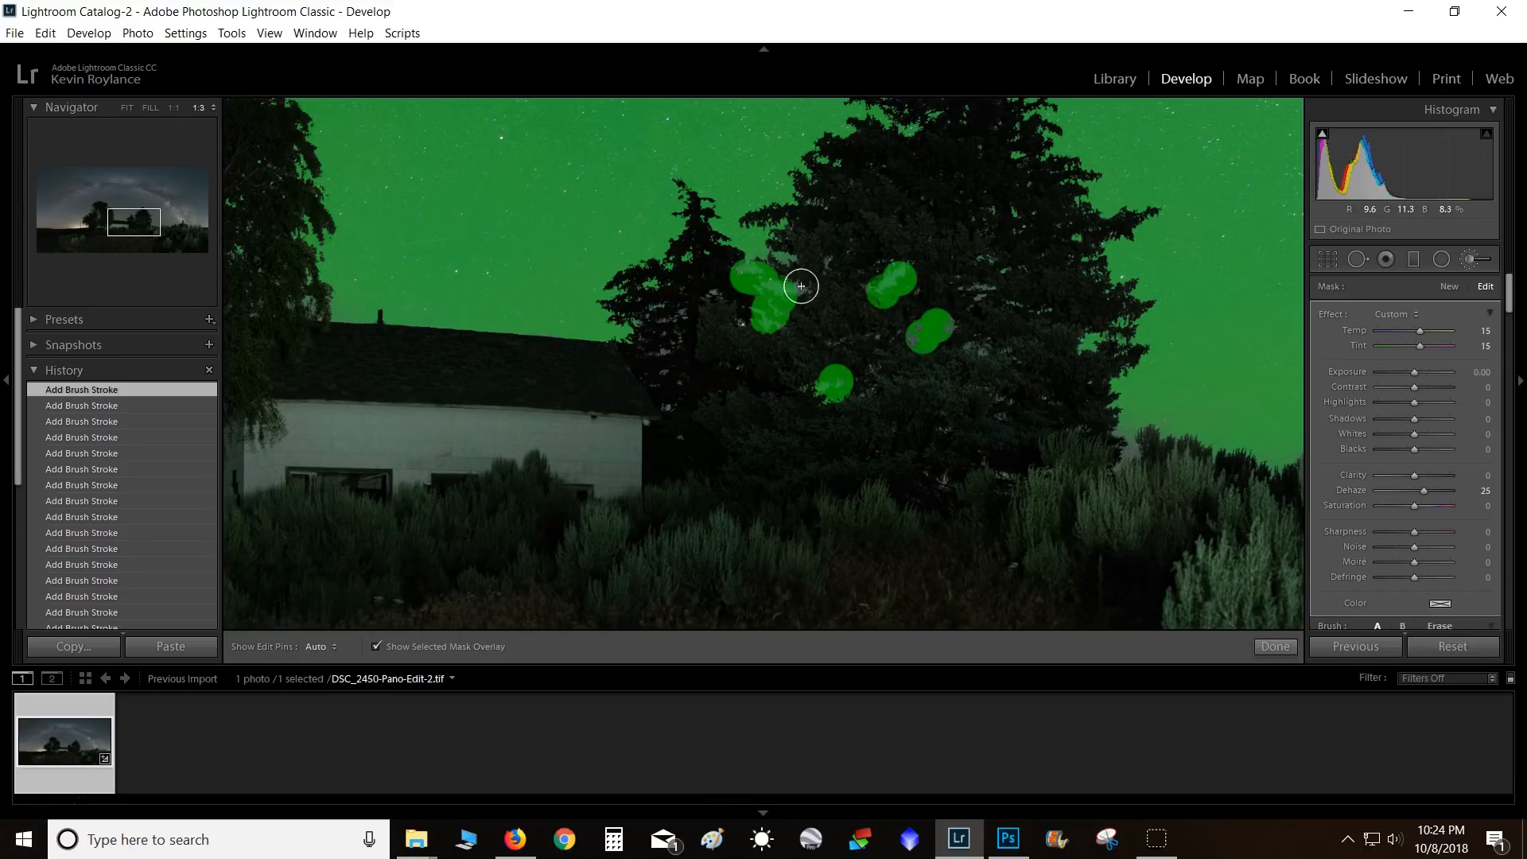
left_click_drag(1006, 302, 688, 331)
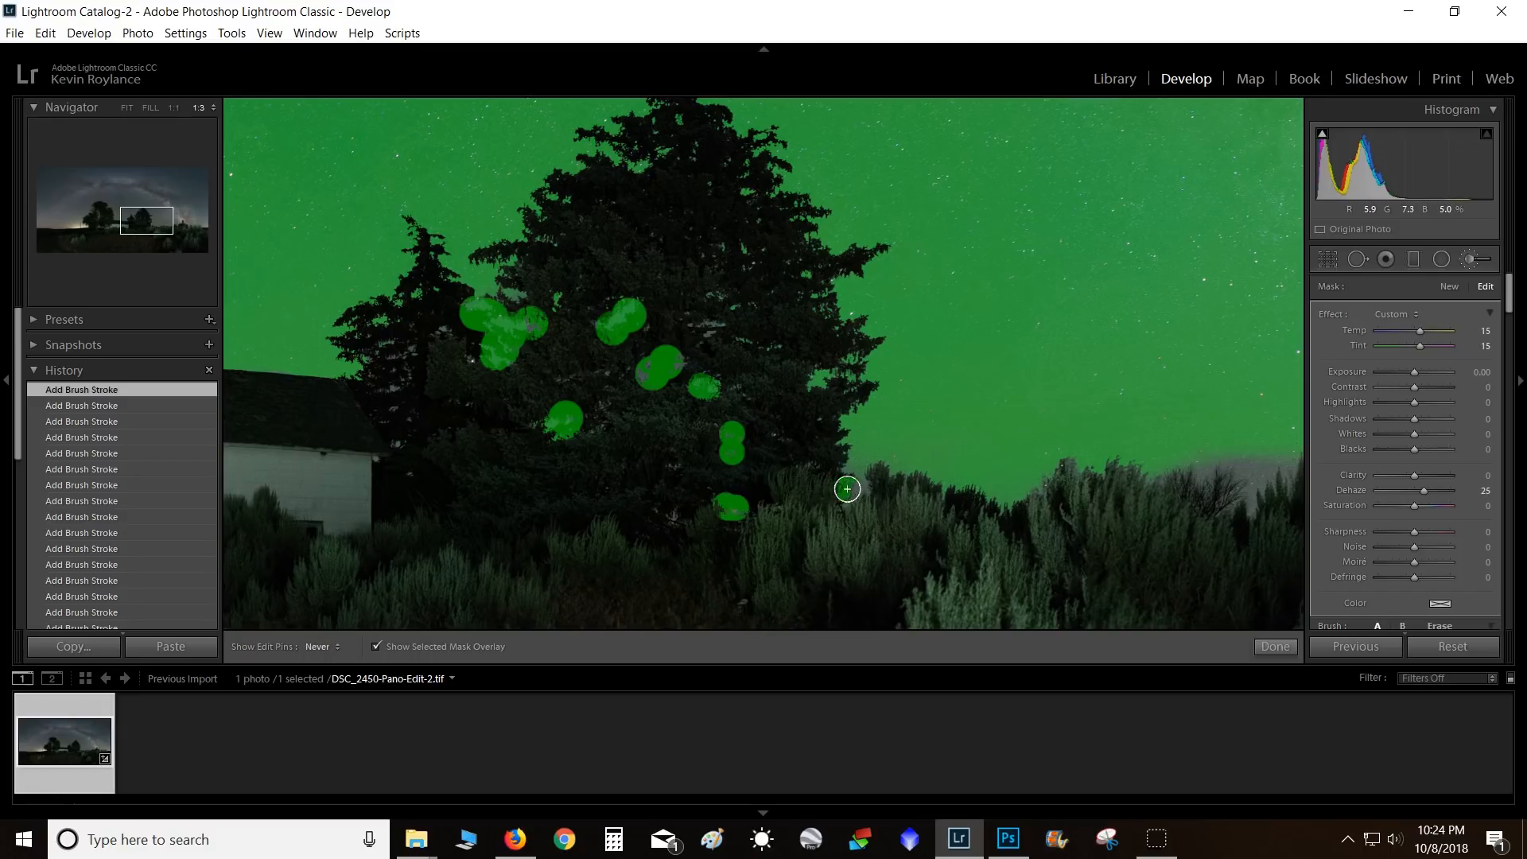
- Erase the sky mask from the walls of the grain elevator and its slanted side roof at 1:1 zoom
mouse_move(926, 429)
left_mouse_down()
mouse_move(822, 351)
mouse_move(449, 364)
mouse_move(510, 365)
mouse_move(684, 475)
mouse_move(686, 454)
mouse_move(738, 417)
mouse_move(745, 438)
mouse_move(770, 423)
mouse_move(824, 446)
left_mouse_up()
scroll(567, 430, "up", 3)
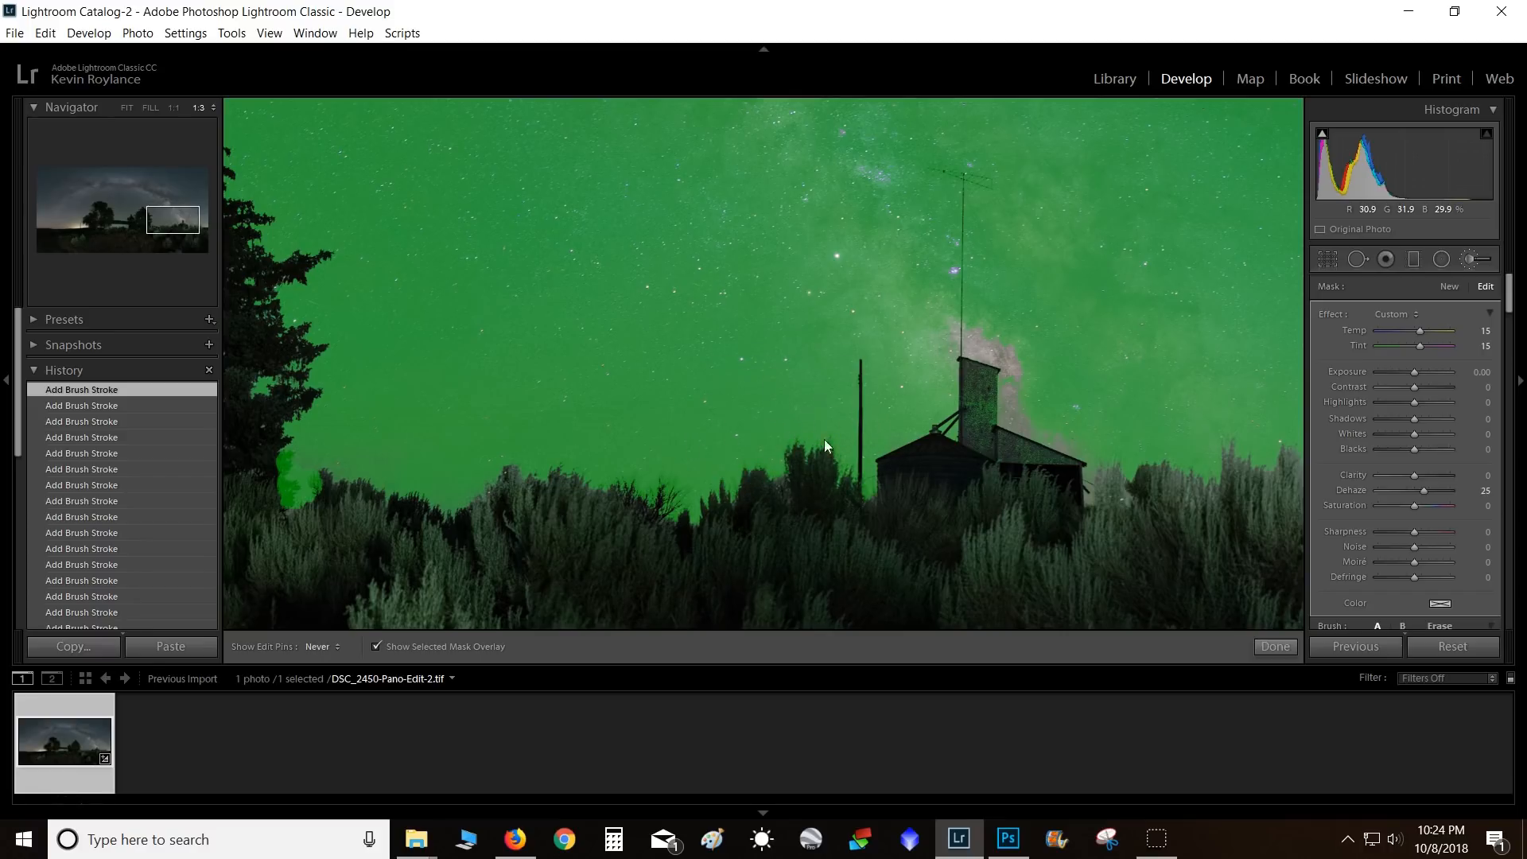
left_click(174, 107)
mouse_move(585, 249)
left_mouse_down()
mouse_move(669, 431)
mouse_move(686, 411)
left_mouse_up()
key("alt")
mouse_move(787, 452)
left_mouse_down()
mouse_move(776, 331)
mouse_move(774, 416)
mouse_move(794, 361)
left_mouse_up()
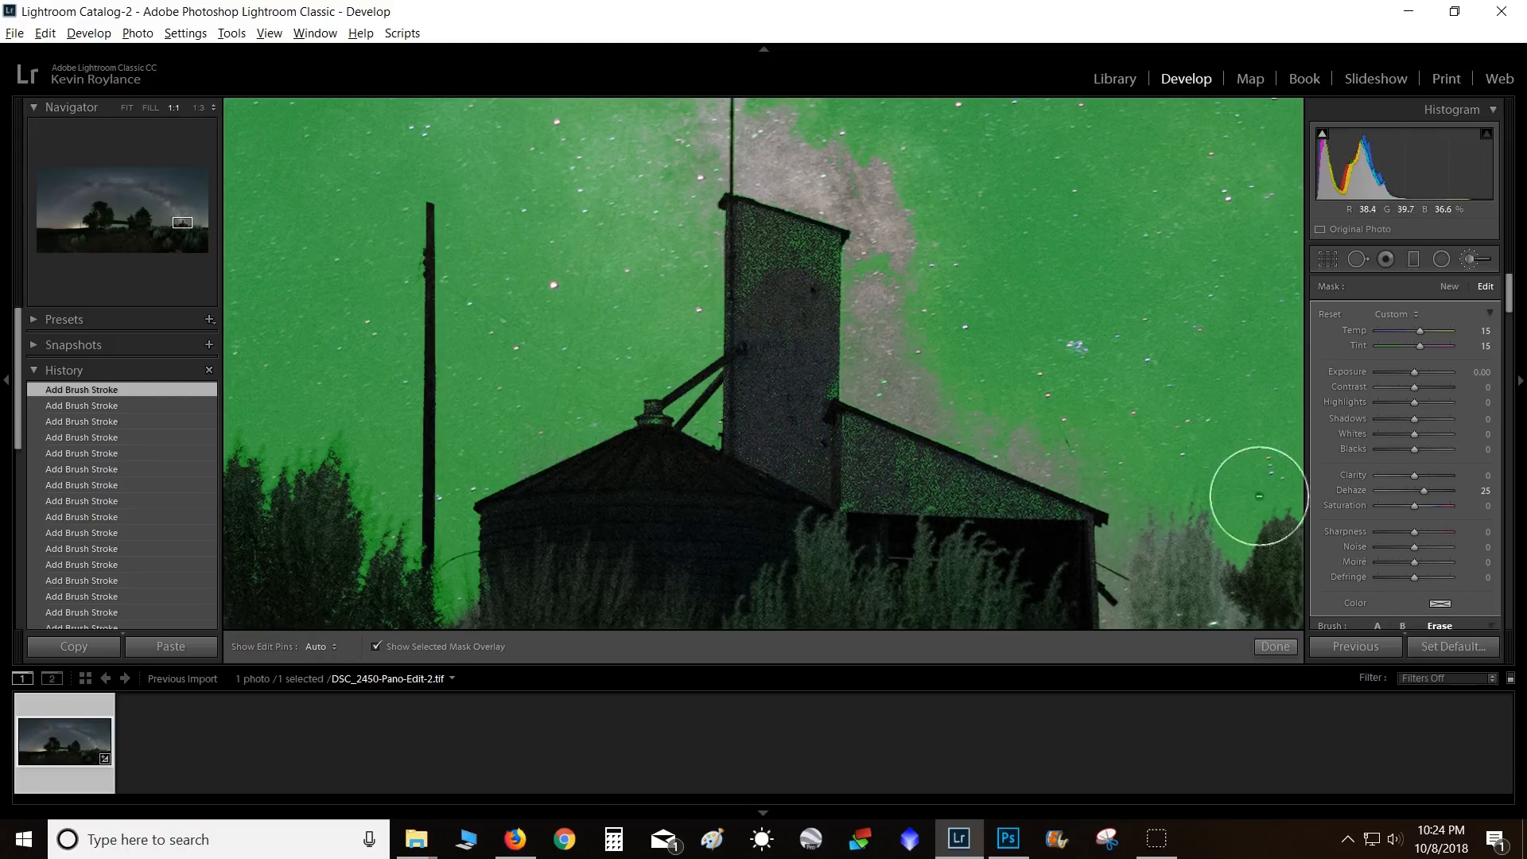
scroll(1334, 498, "down", 2)
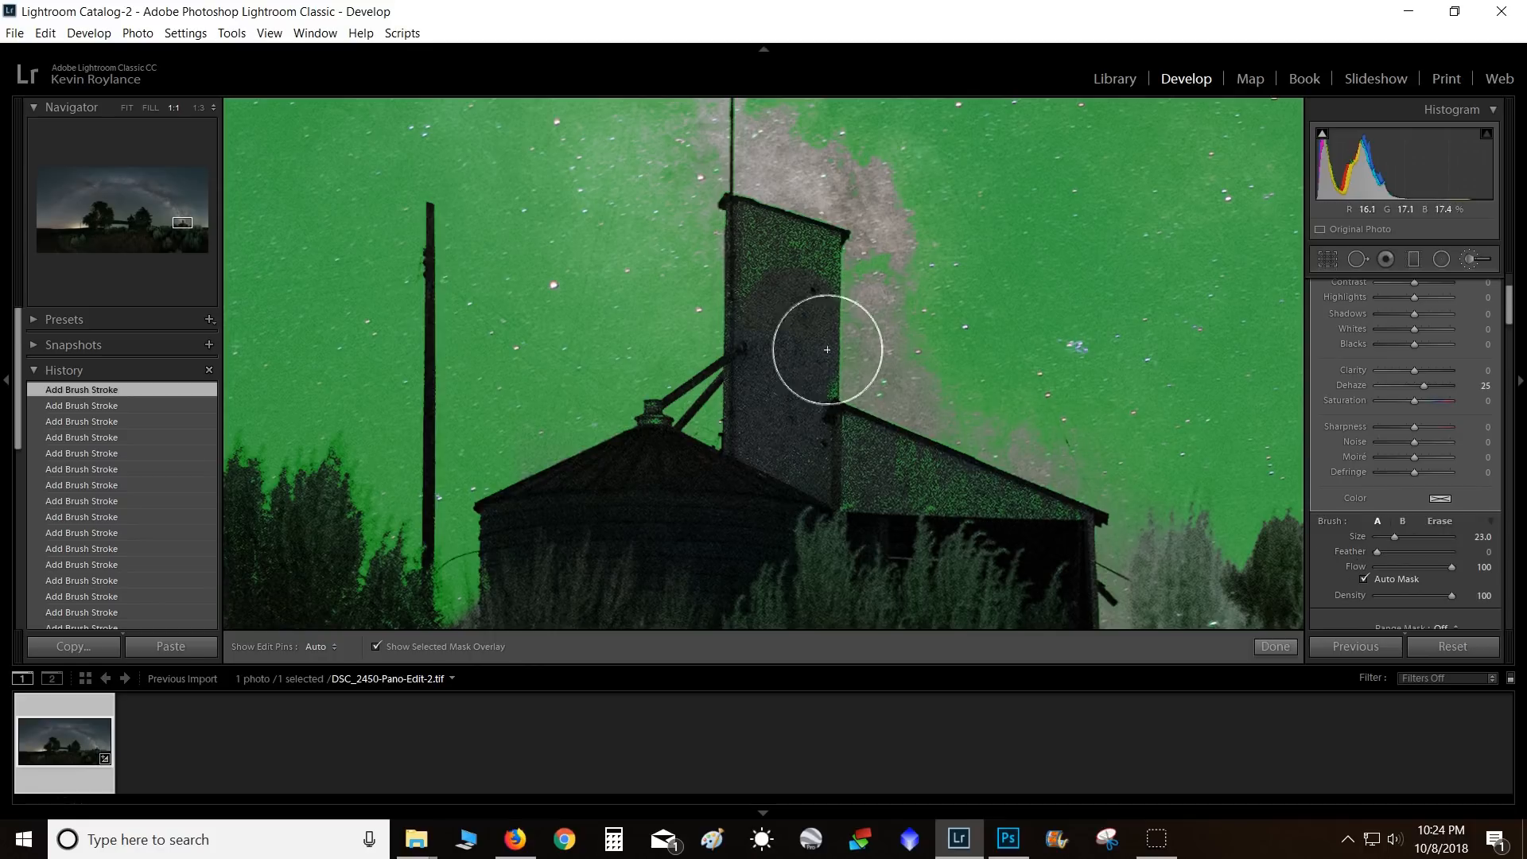
key("alt")
mouse_move(1055, 496)
left_mouse_down()
mouse_move(922, 498)
mouse_move(828, 470)
mouse_move(1014, 528)
mouse_move(874, 485)
mouse_move(1012, 518)
mouse_move(812, 428)
mouse_move(761, 376)
mouse_move(876, 356)
mouse_move(890, 210)
mouse_move(799, 164)
mouse_move(724, 151)
mouse_move(715, 111)
mouse_move(738, 148)
mouse_move(926, 252)
mouse_move(932, 394)
mouse_move(1052, 434)
mouse_move(1136, 492)
mouse_move(1141, 564)
mouse_move(1197, 497)
mouse_move(1216, 582)
left_mouse_up()
- Mask the sky between the grain elevator and the neighbouring sagebrush with the brush at size 16
key("space")
mouse_move(1155, 509)
left_mouse_down()
mouse_move(859, 89)
mouse_move(806, 109)
mouse_move(799, 274)
left_mouse_up()
scroll(793, 318, "down", 3)
key("h")
mouse_move(771, 391)
left_mouse_down()
mouse_move(790, 368)
mouse_move(861, 398)
left_mouse_up()
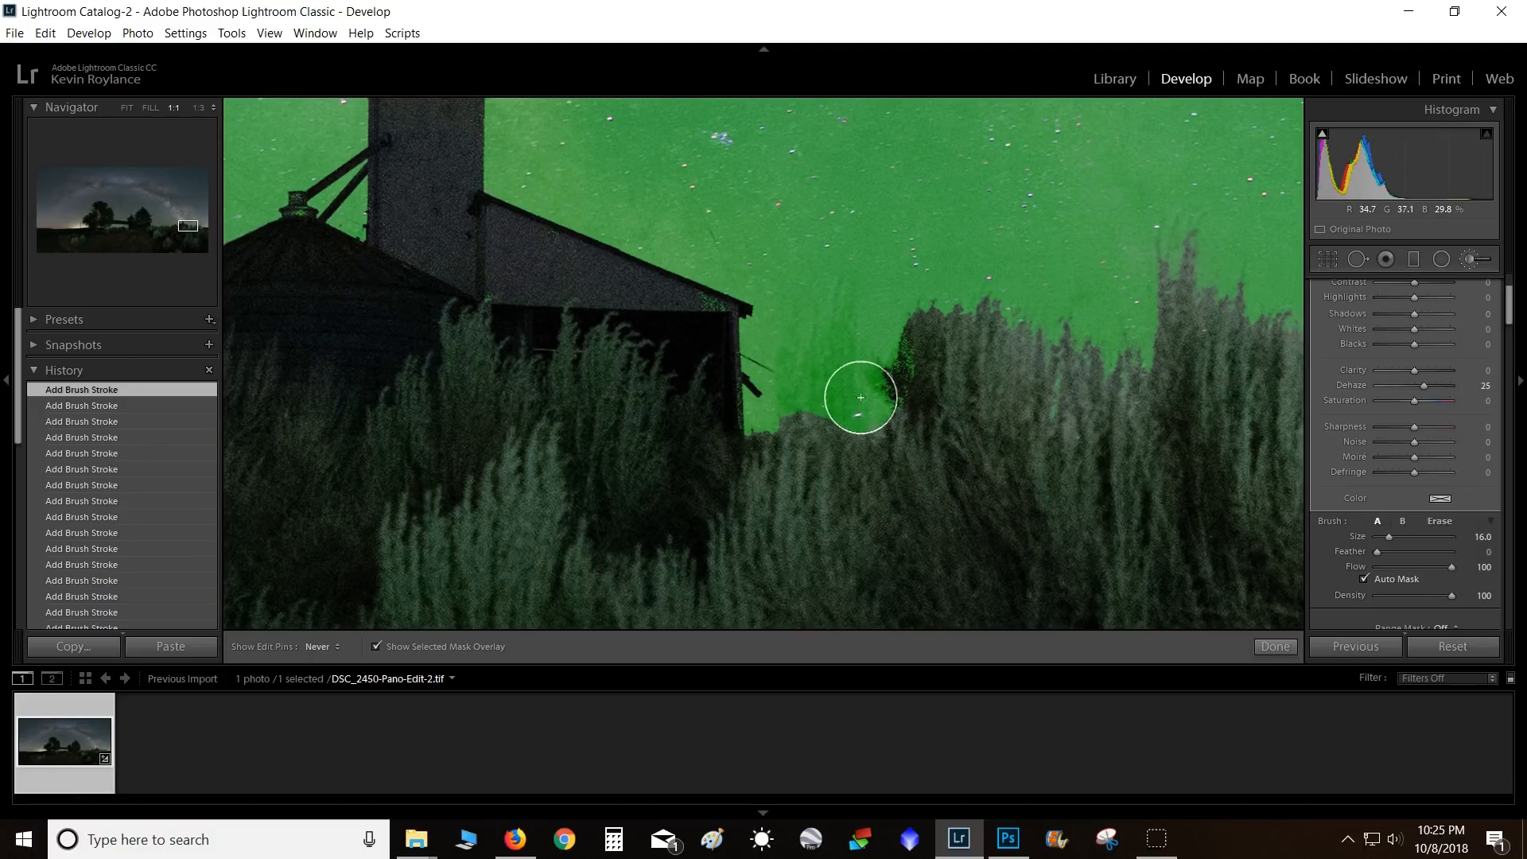
- Mask the sky above the sagebrush and along the horizon to the panorama's right edge, enlarging the brush to 31
left_click_drag(797, 166, 347, 239)
left_click_drag(826, 274, 591, 251)
mouse_move(862, 249)
left_mouse_down()
mouse_move(906, 422)
mouse_move(1077, 488)
mouse_move(1212, 499)
mouse_move(991, 501)
mouse_move(1179, 493)
left_mouse_up()
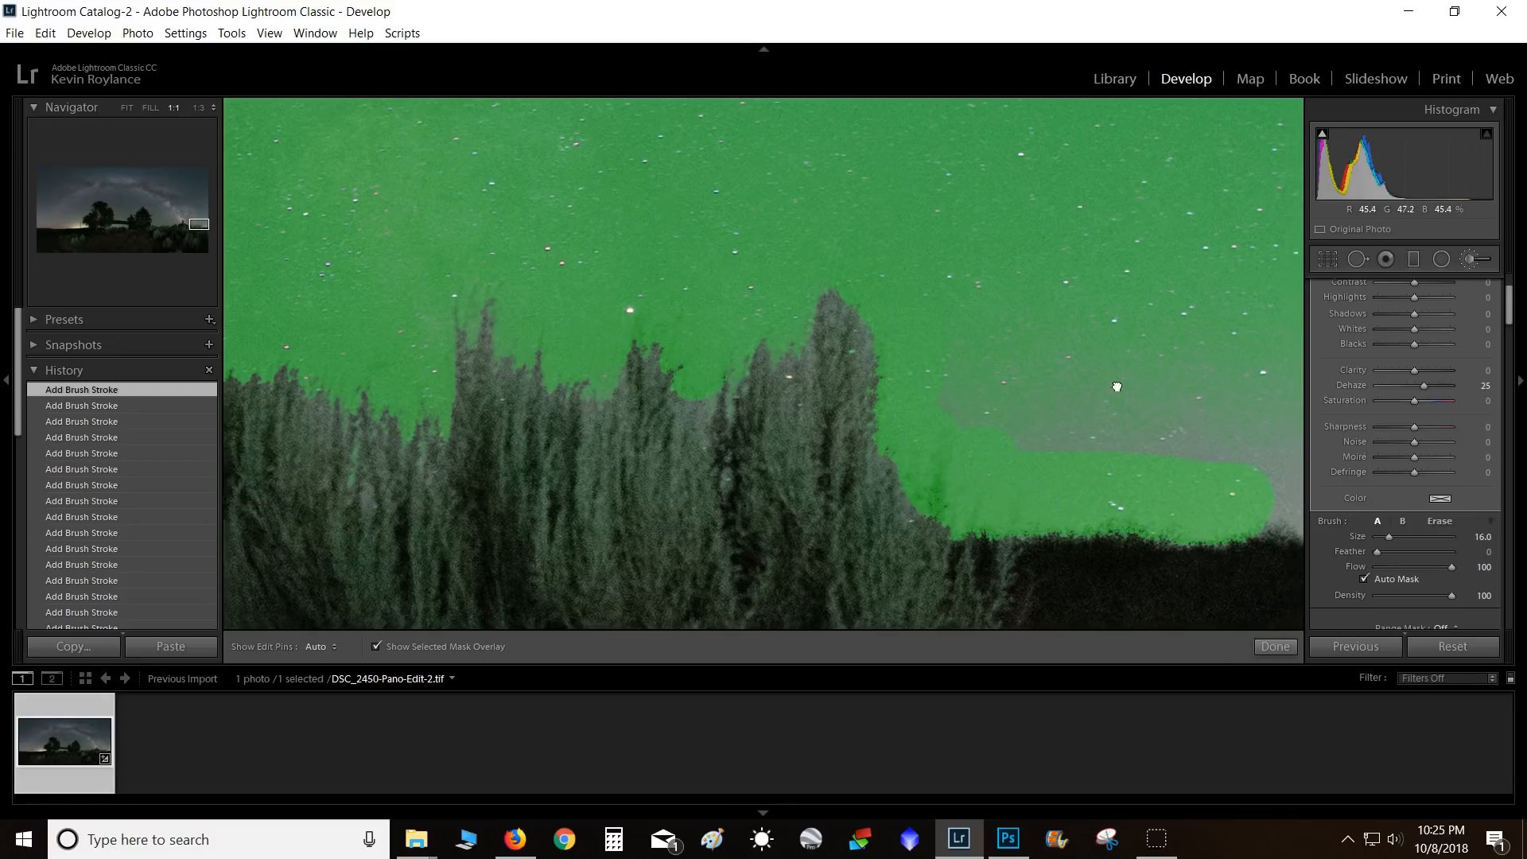
left_click_drag(1114, 385, 617, 331)
scroll(617, 331, "up", 5)
mouse_move(472, 330)
left_mouse_down()
mouse_move(826, 428)
mouse_move(765, 427)
mouse_move(911, 396)
mouse_move(708, 304)
mouse_move(543, 259)
left_mouse_up()
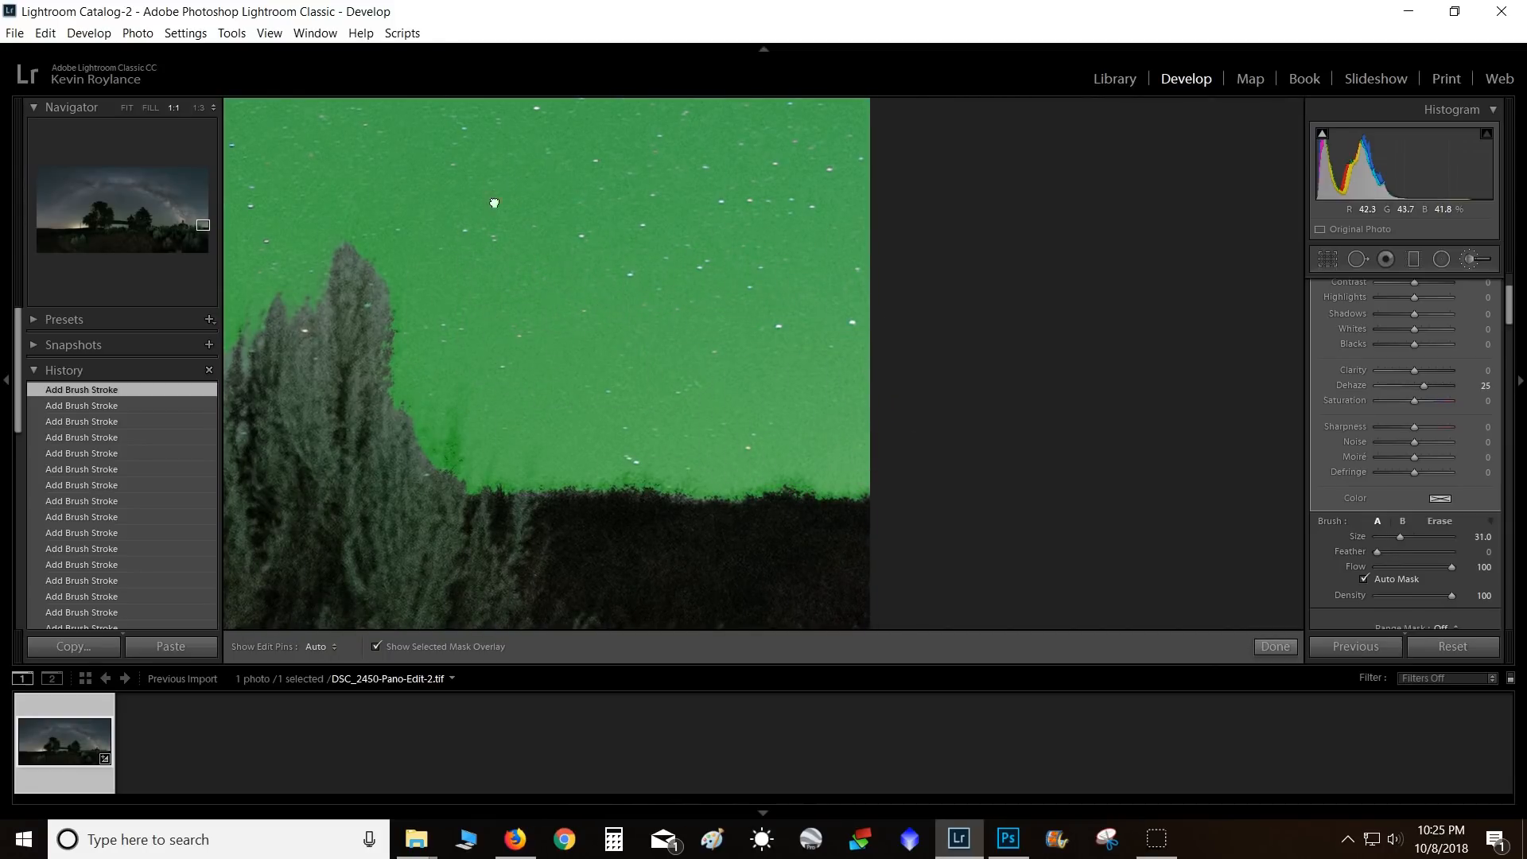
- Examine the sky mask around the grain elevator, the nearby pole and the rooftop antenna for missed areas
left_click_drag(494, 202, 1188, 235)
left_click_drag(613, 252, 1145, 190)
mouse_move(923, 247)
left_mouse_down()
mouse_move(912, 392)
mouse_move(972, 501)
left_mouse_up()
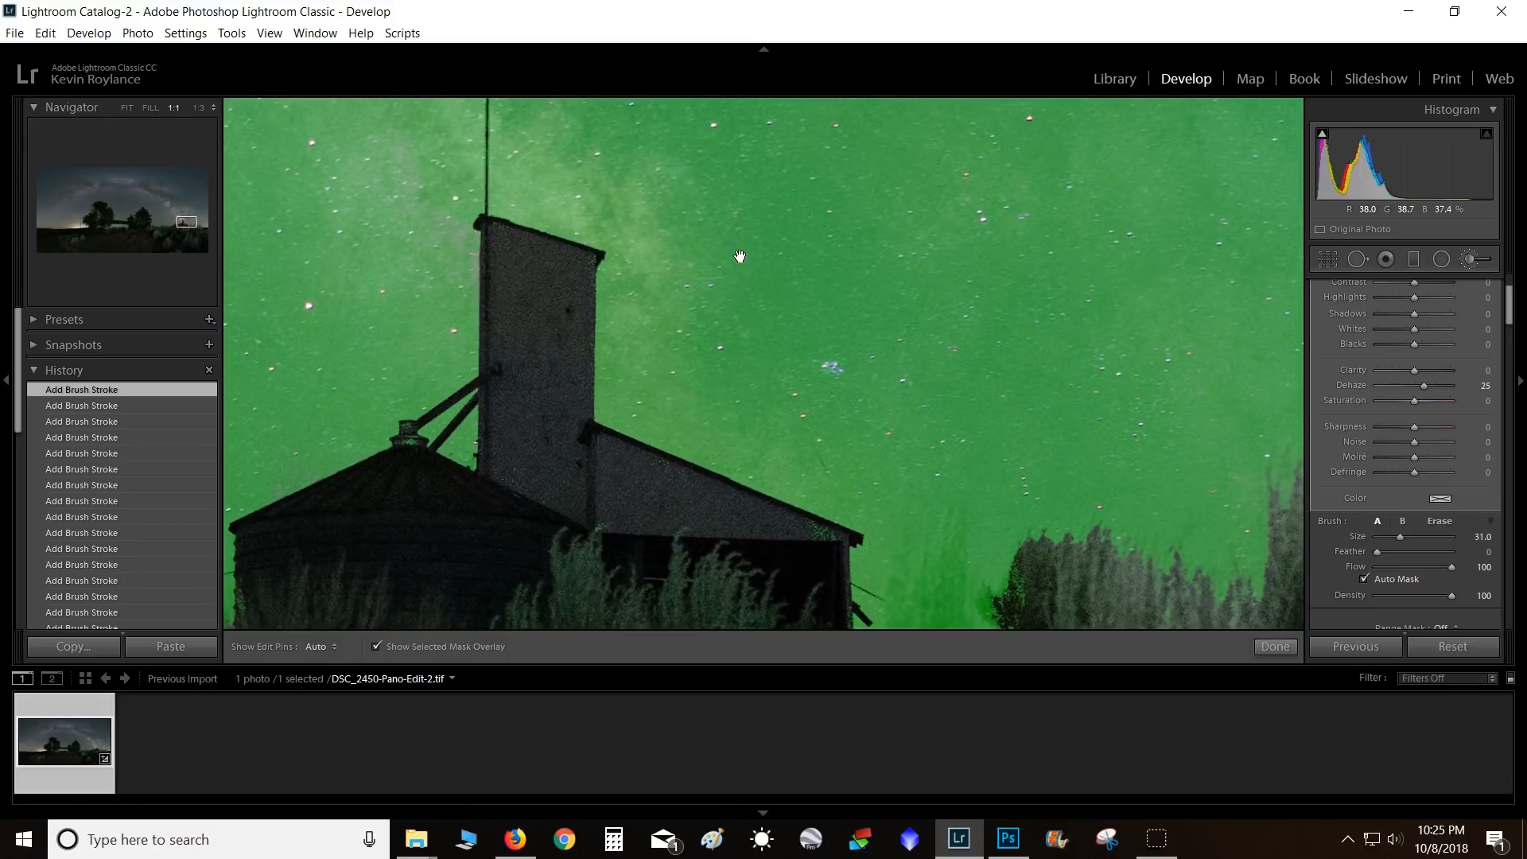
left_click_drag(736, 255, 1071, 429)
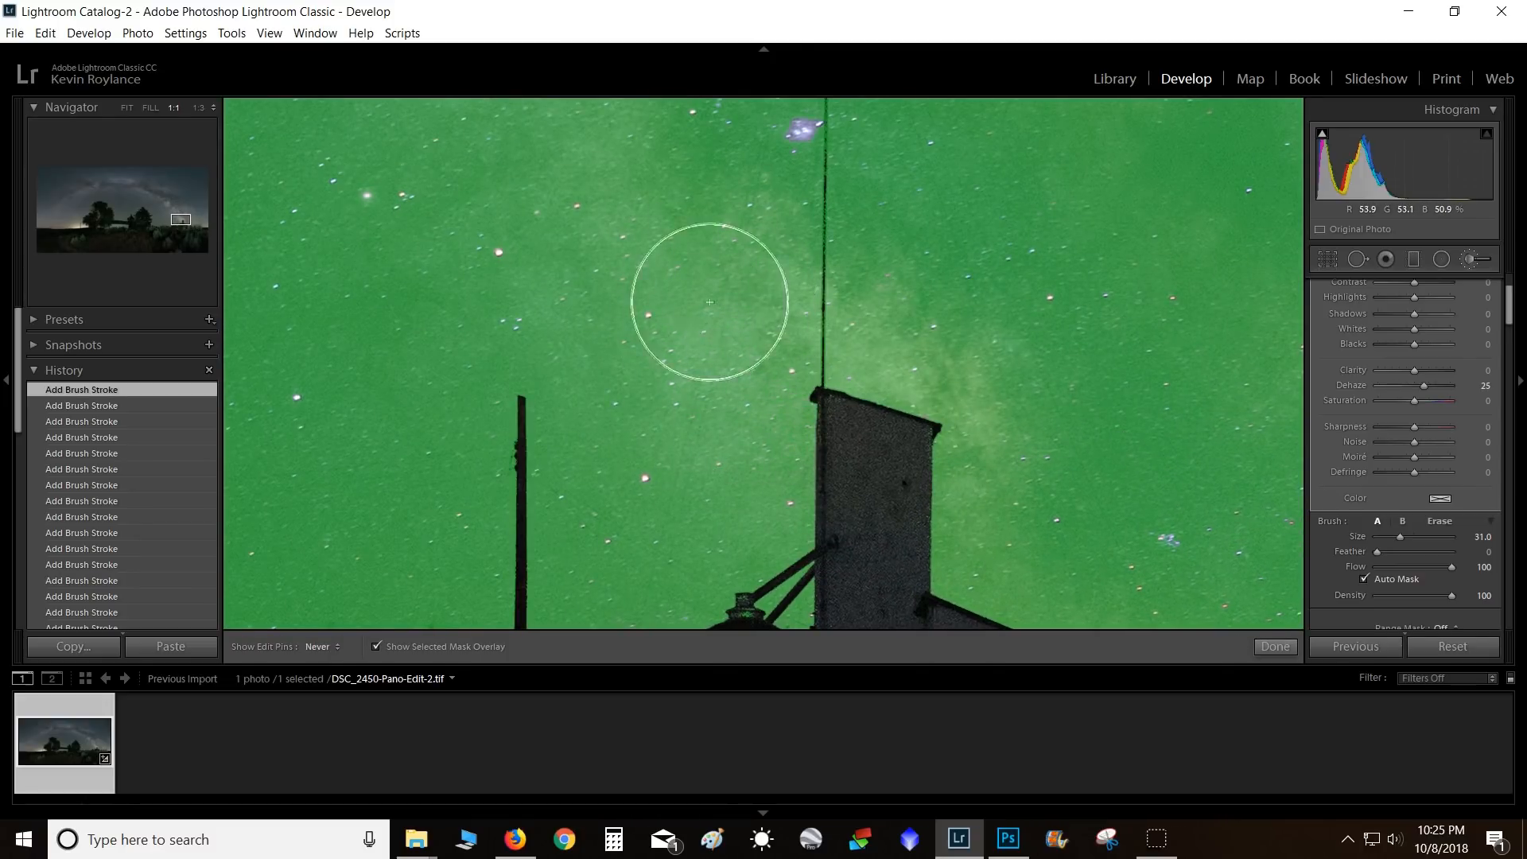
left_click_drag(721, 164, 743, 452)
scroll(759, 417, "down", 5)
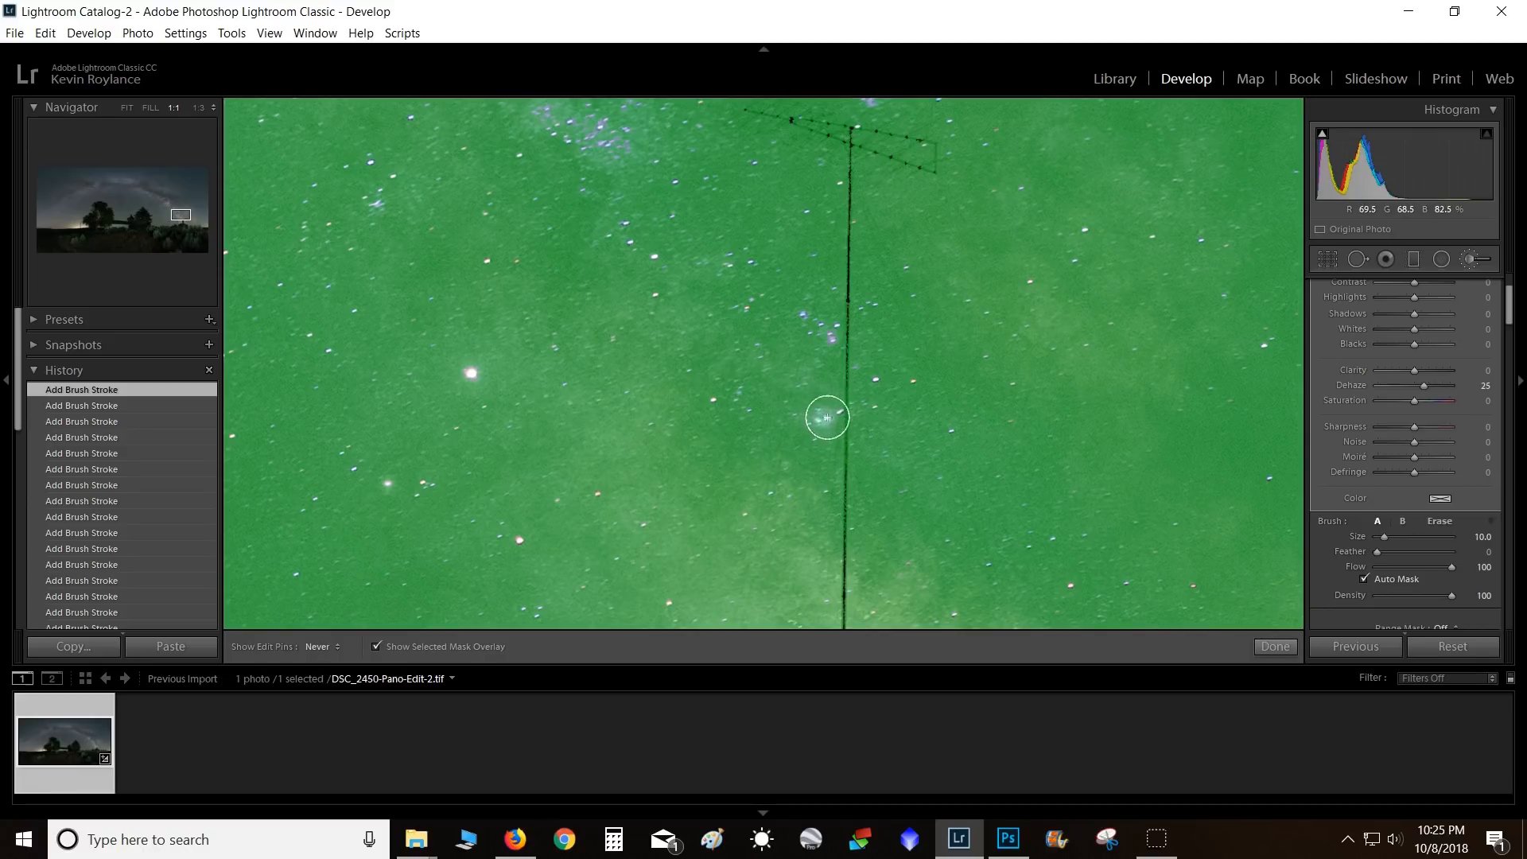
left_click_drag(499, 313, 657, 527)
key("h")
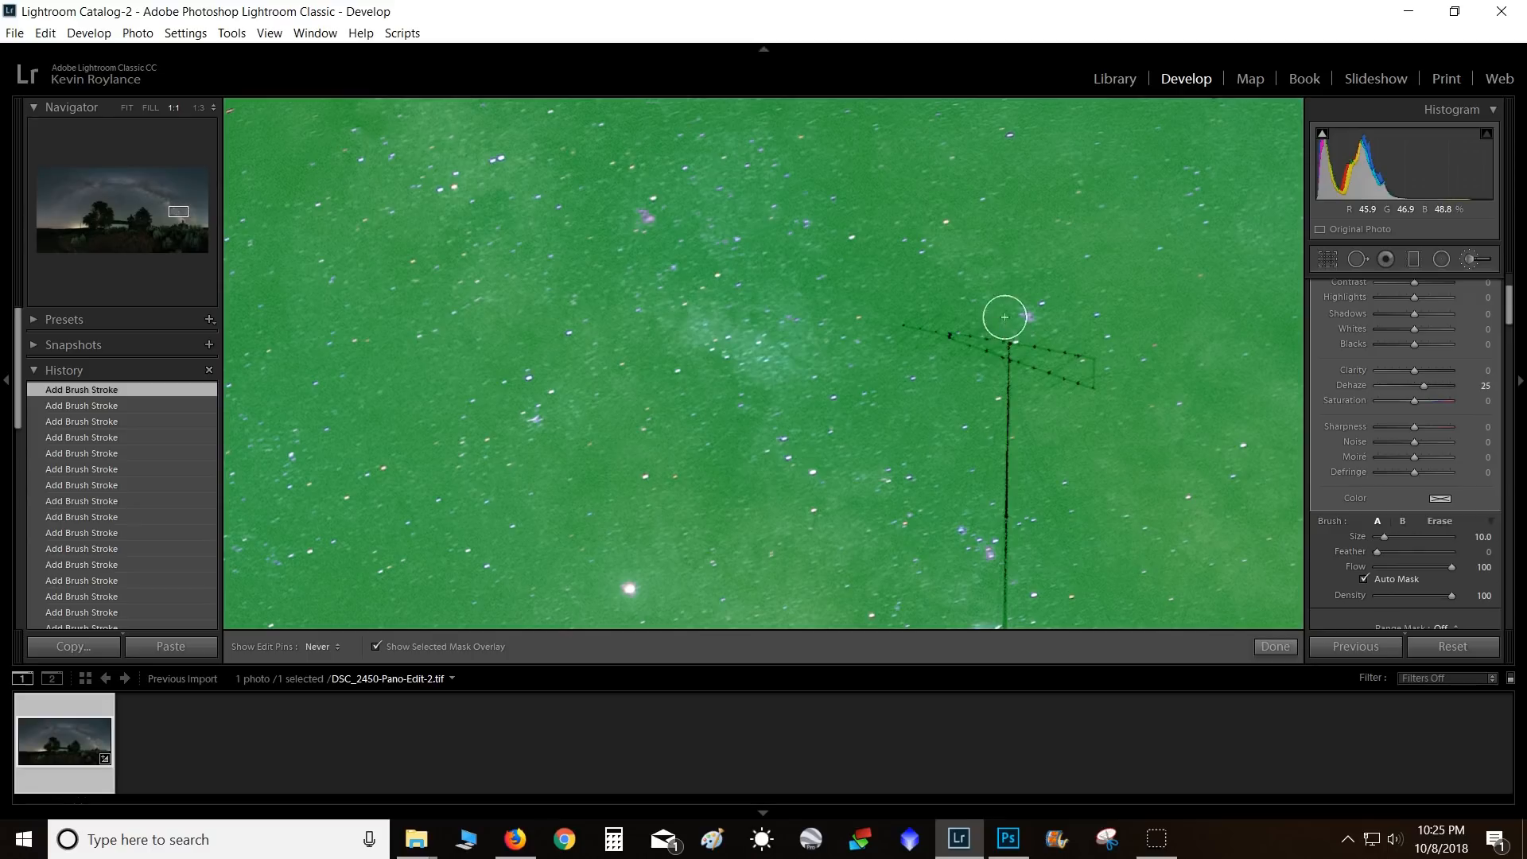
- Turn off Auto Mask for the brush, check the sky mask across the whole panorama, and hide the mask overlay
left_click(1365, 579)
scroll(765, 341, "up", 5)
key("space")
left_click(766, 353)
scroll(1042, 291, "up", 3)
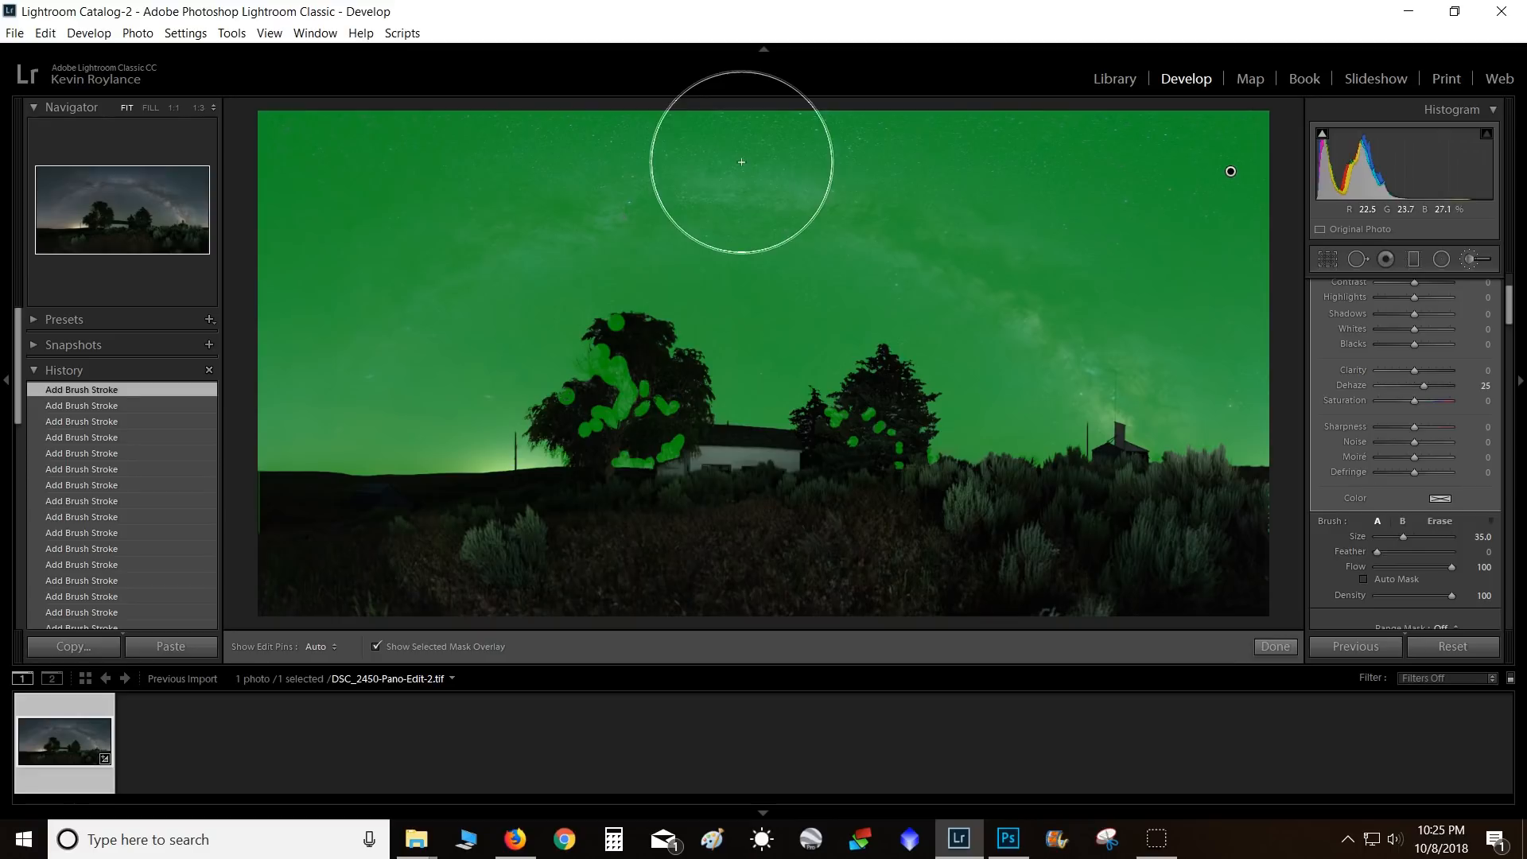
key("h")
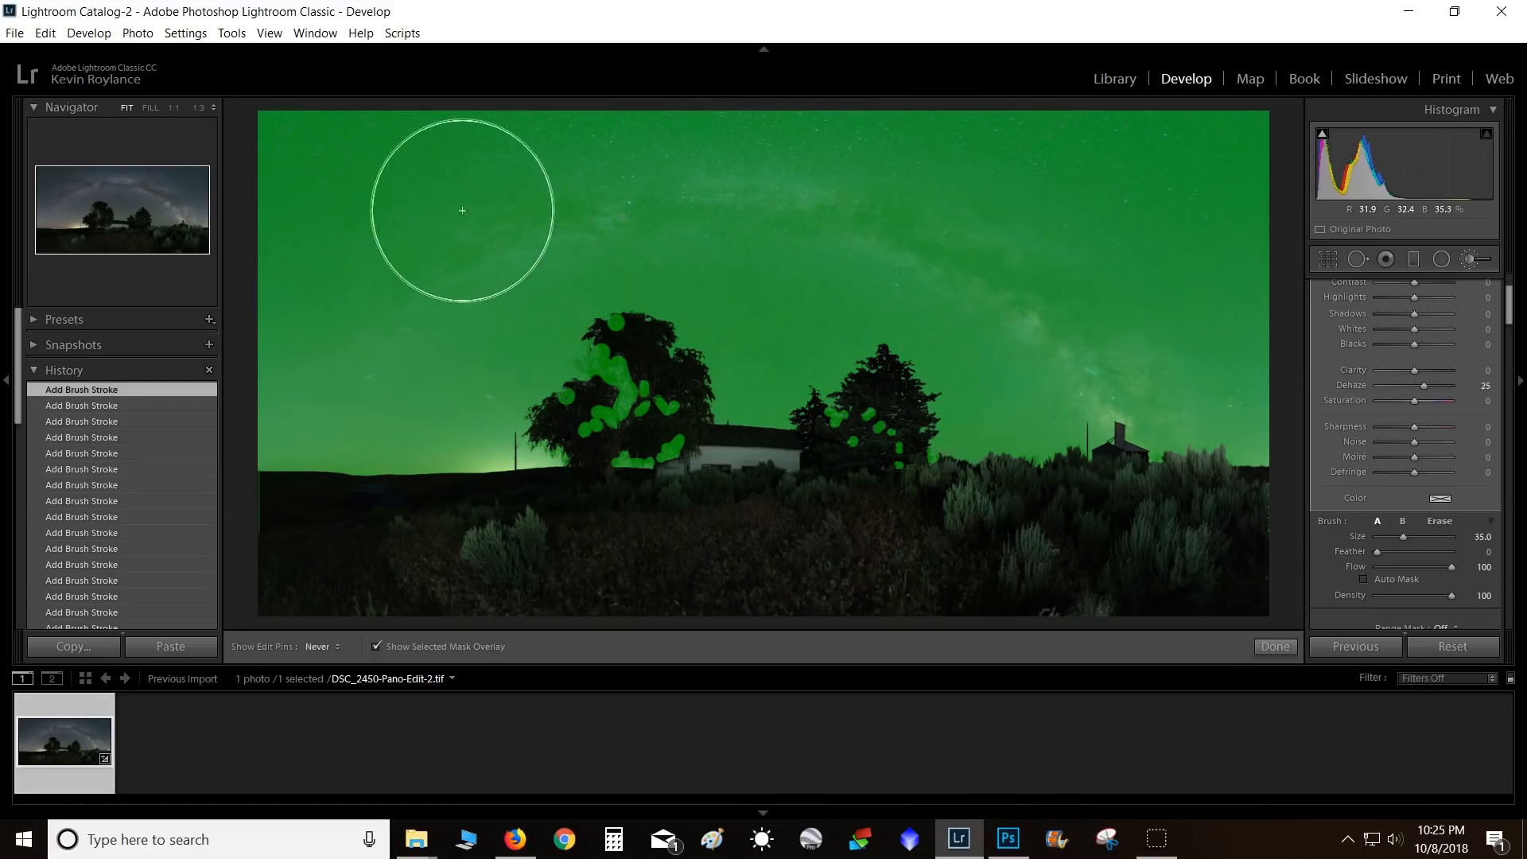
key("h")
key("o")
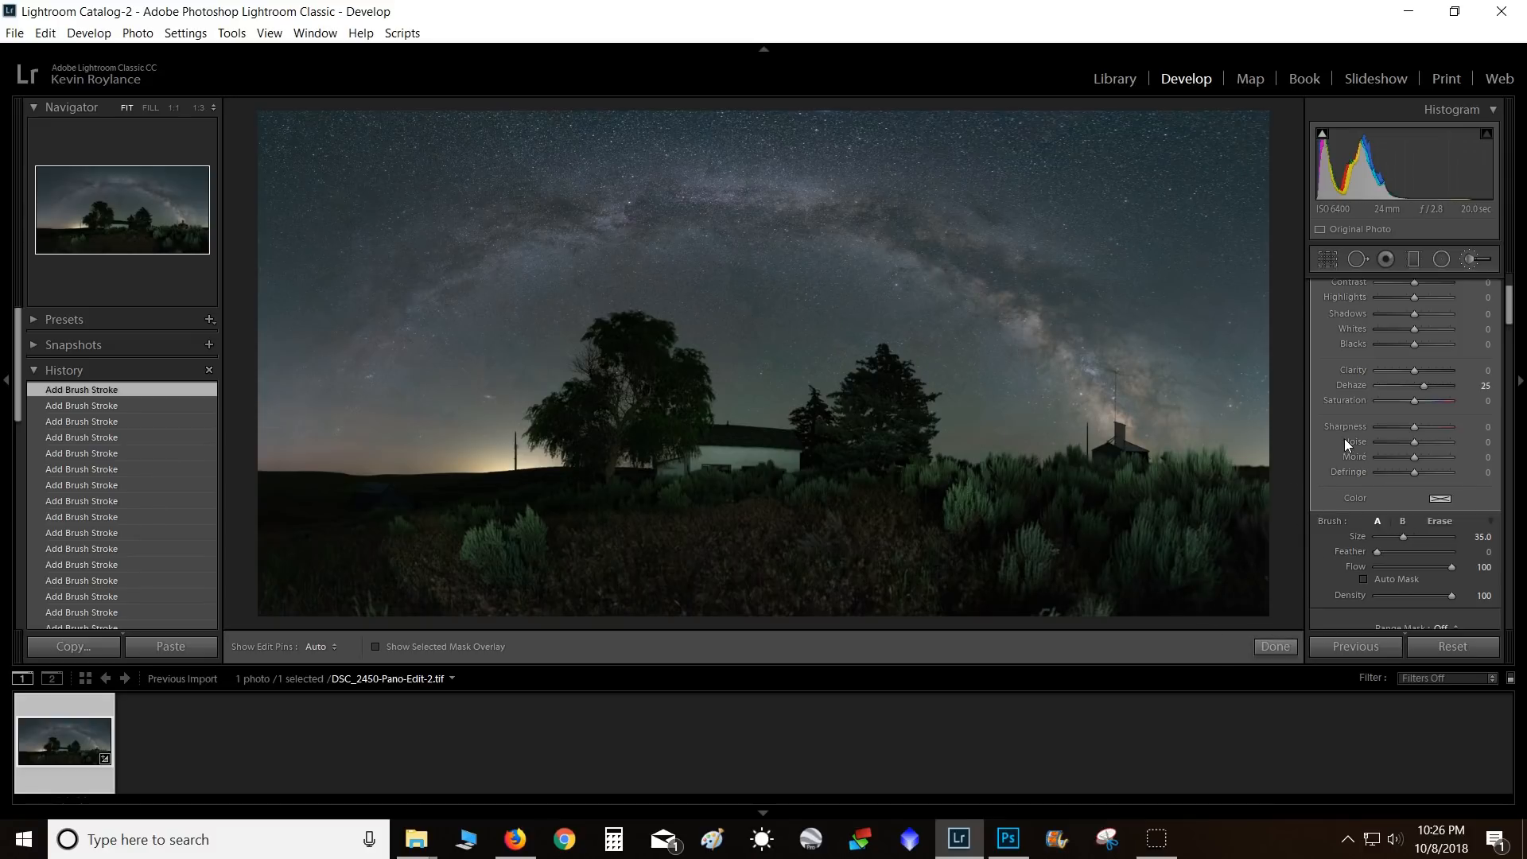
- Raise the overall Exposure to +0.50 and set the sky mask's Dehaze to 30
scroll(1336, 450, "down", 3)
scroll(1334, 450, "down", 9)
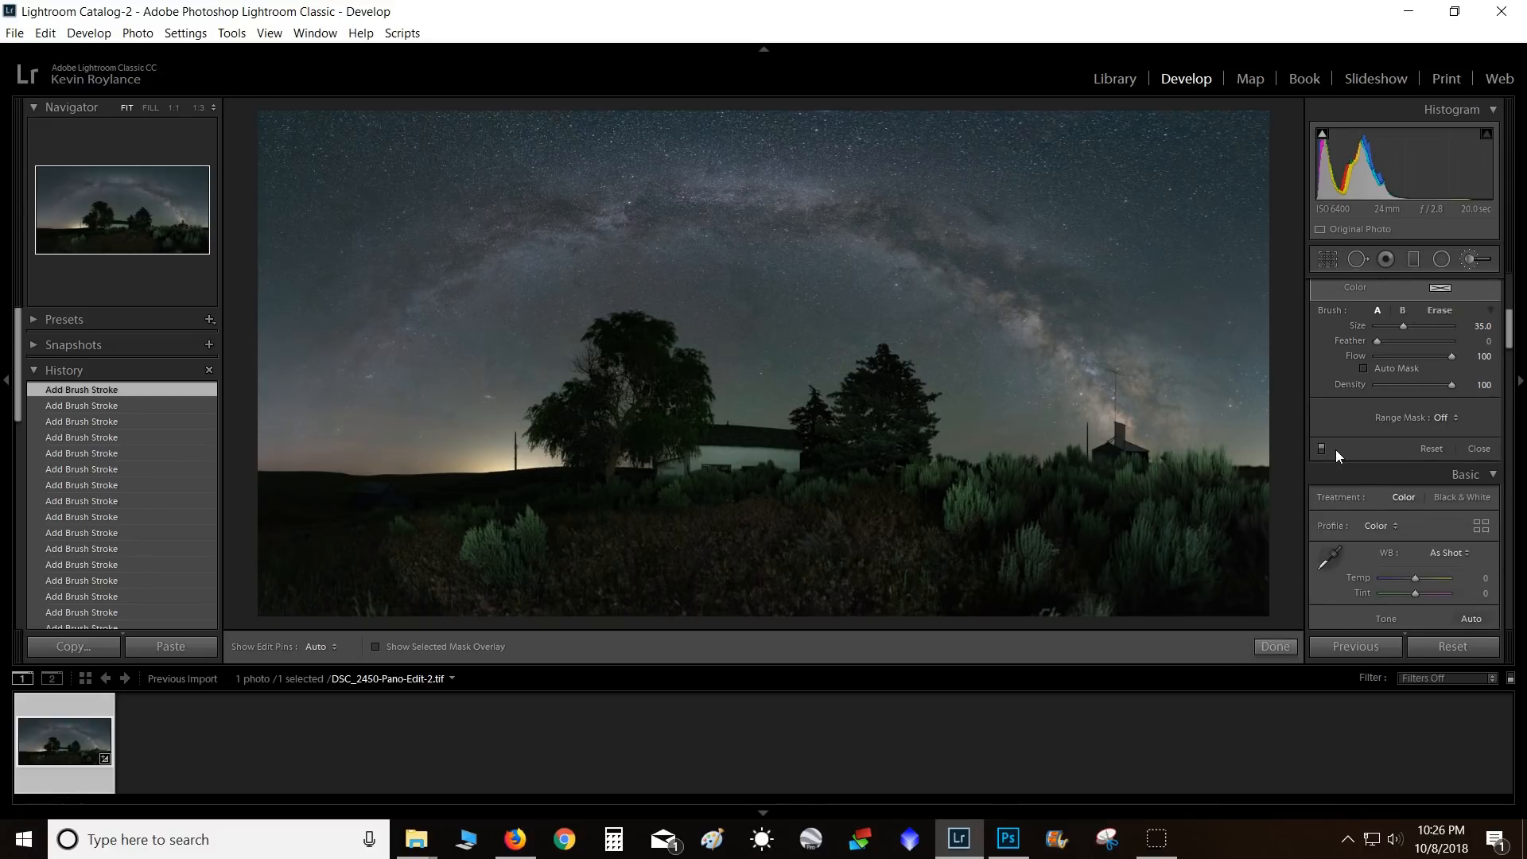
left_click(1418, 425)
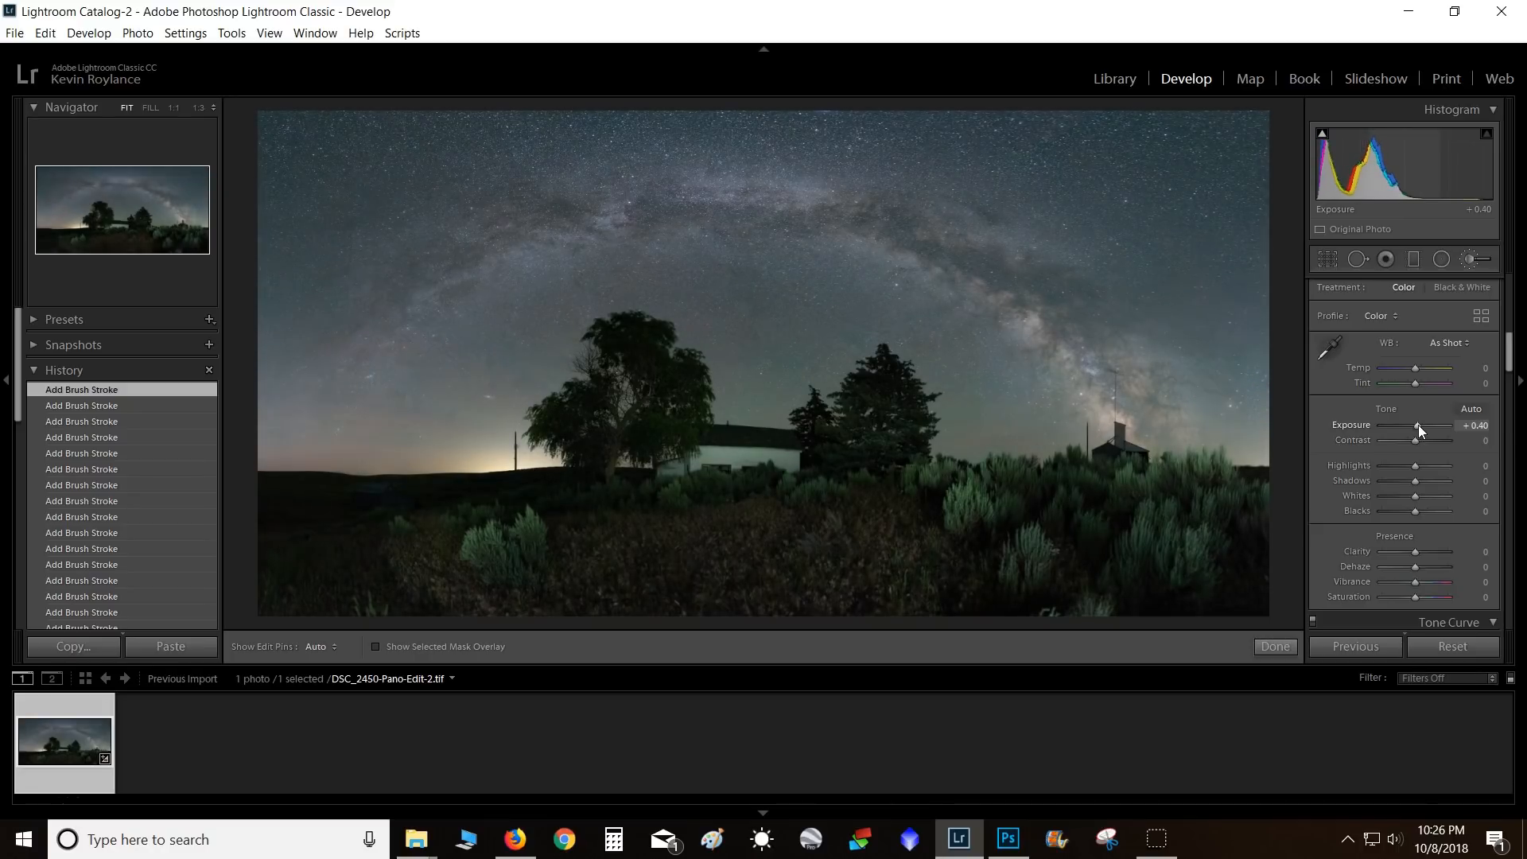
key("Up")
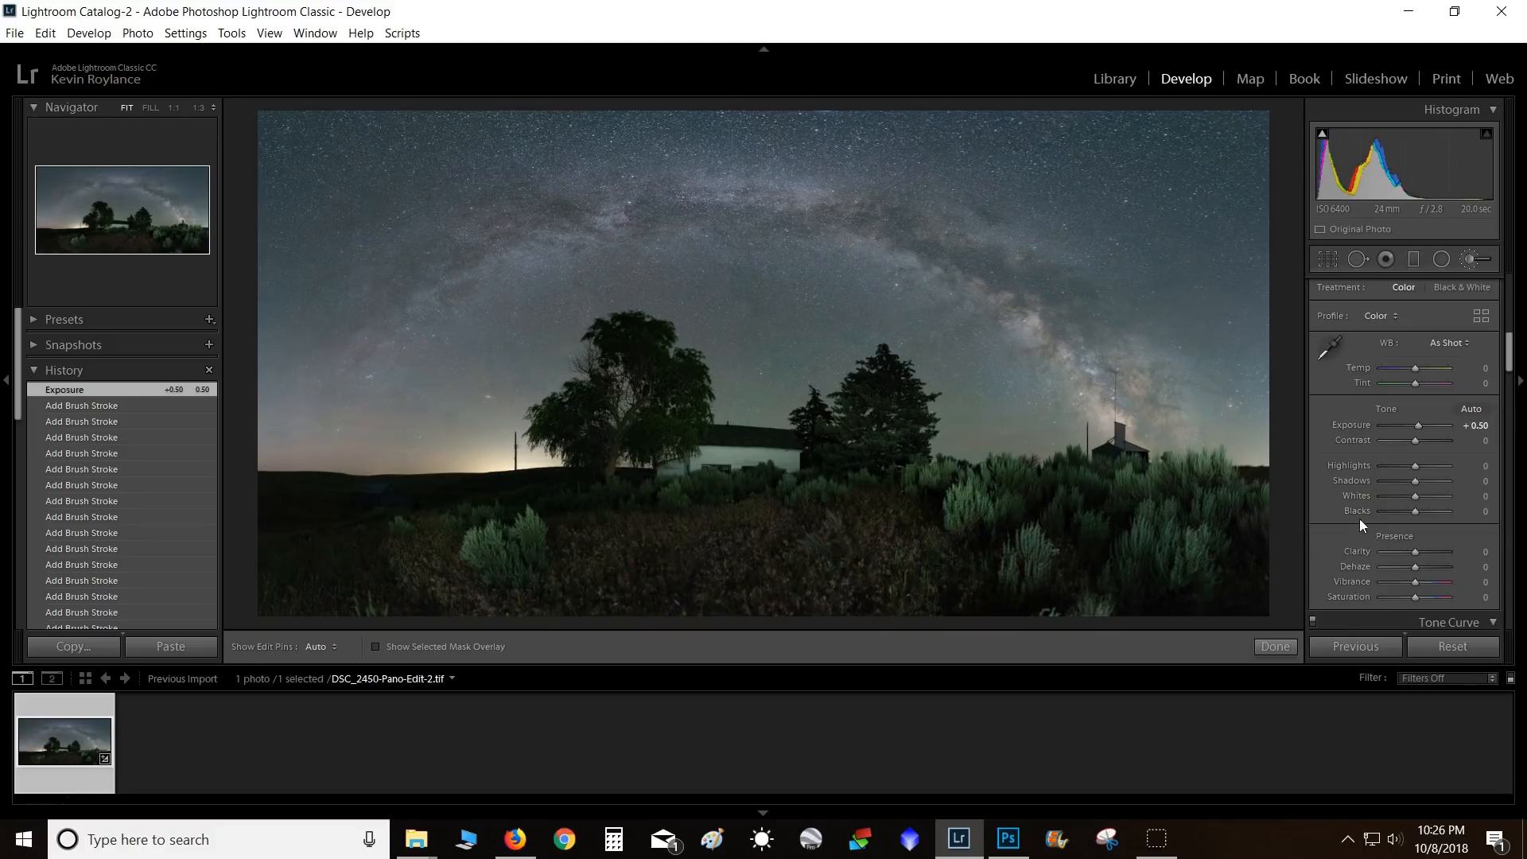
scroll(1362, 517, "up", 5)
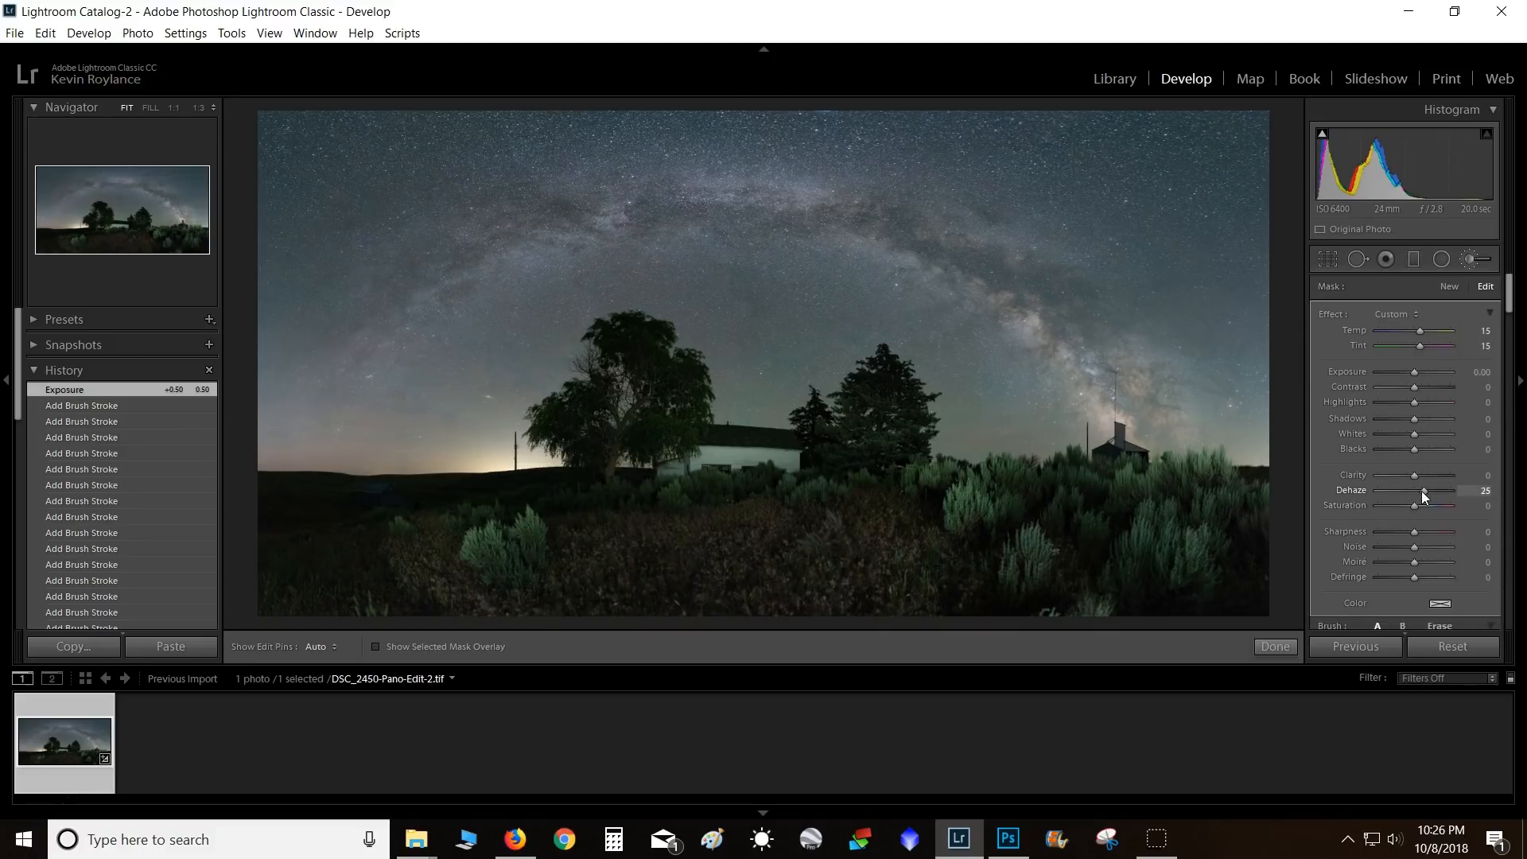
left_click_drag(1420, 490, 1423, 486)
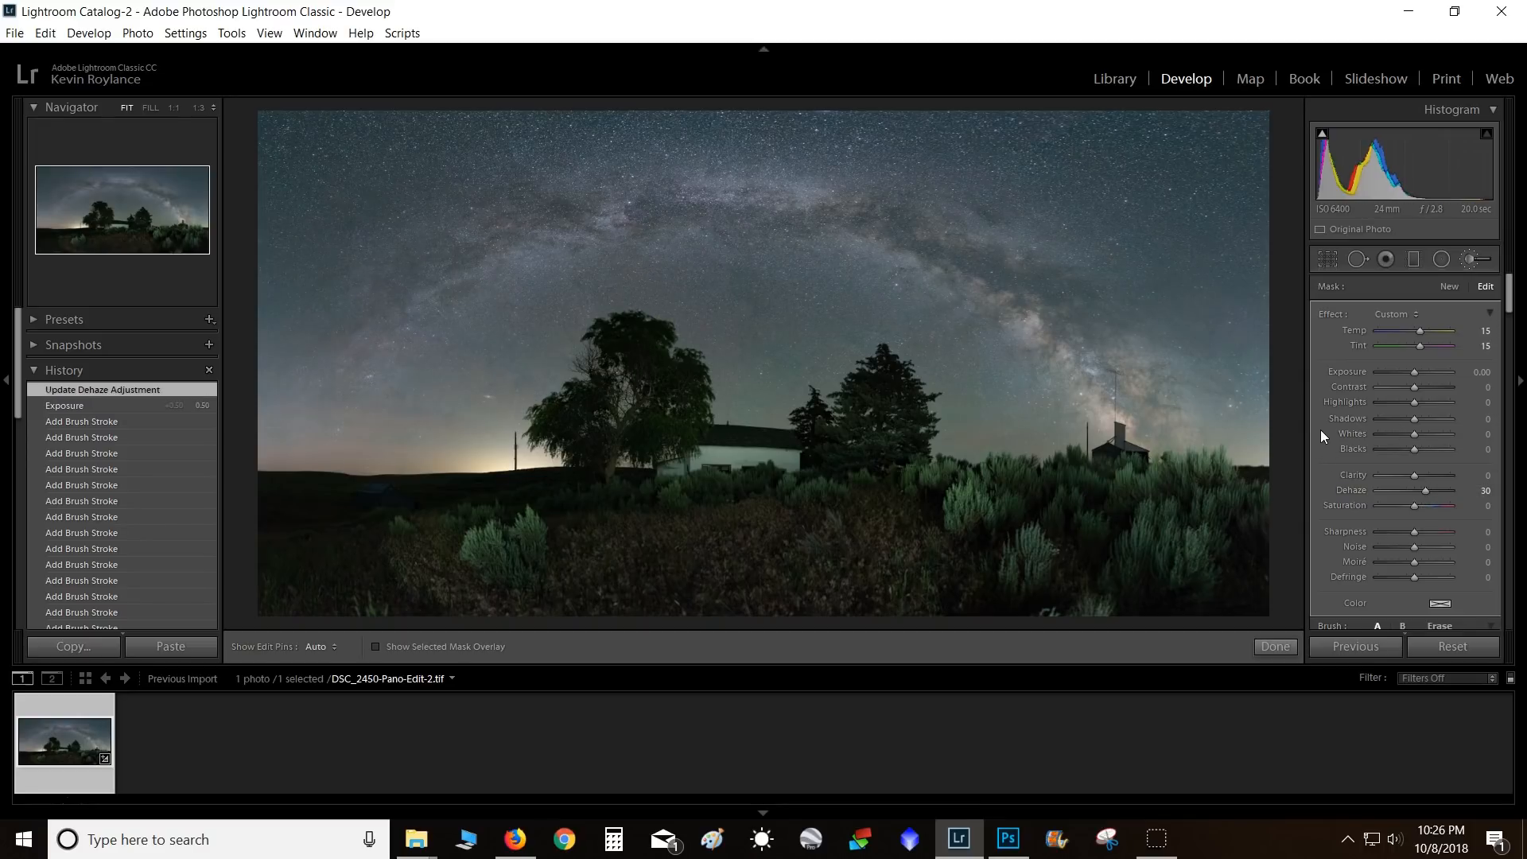
- In the camera calibration, set the Blue Primary saturation to +100 and the Green Primary saturation to +48
scroll(1325, 431, "down", 15)
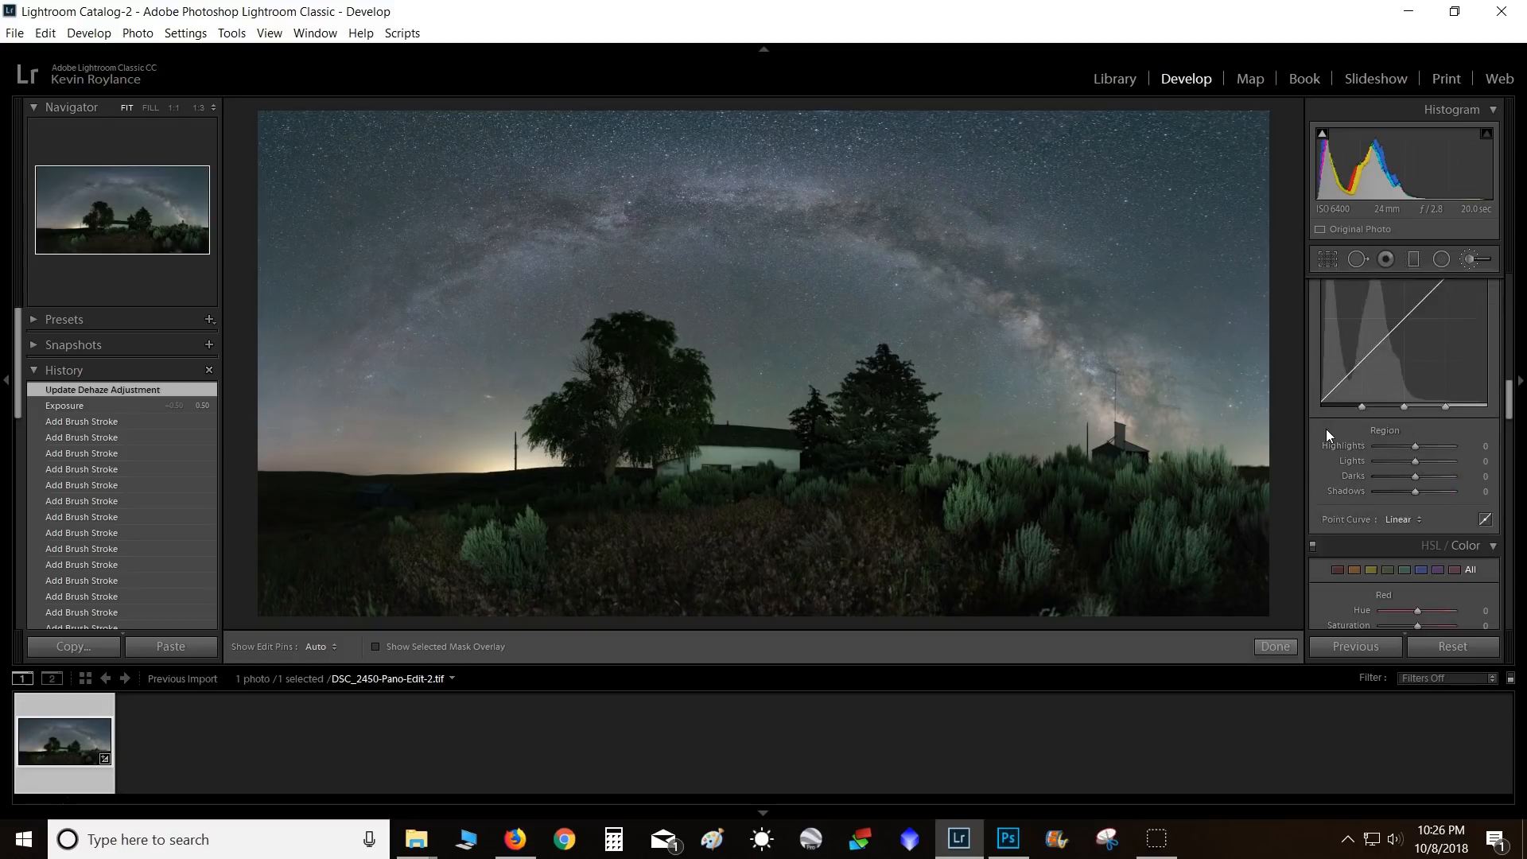
scroll(1325, 431, "down", 10)
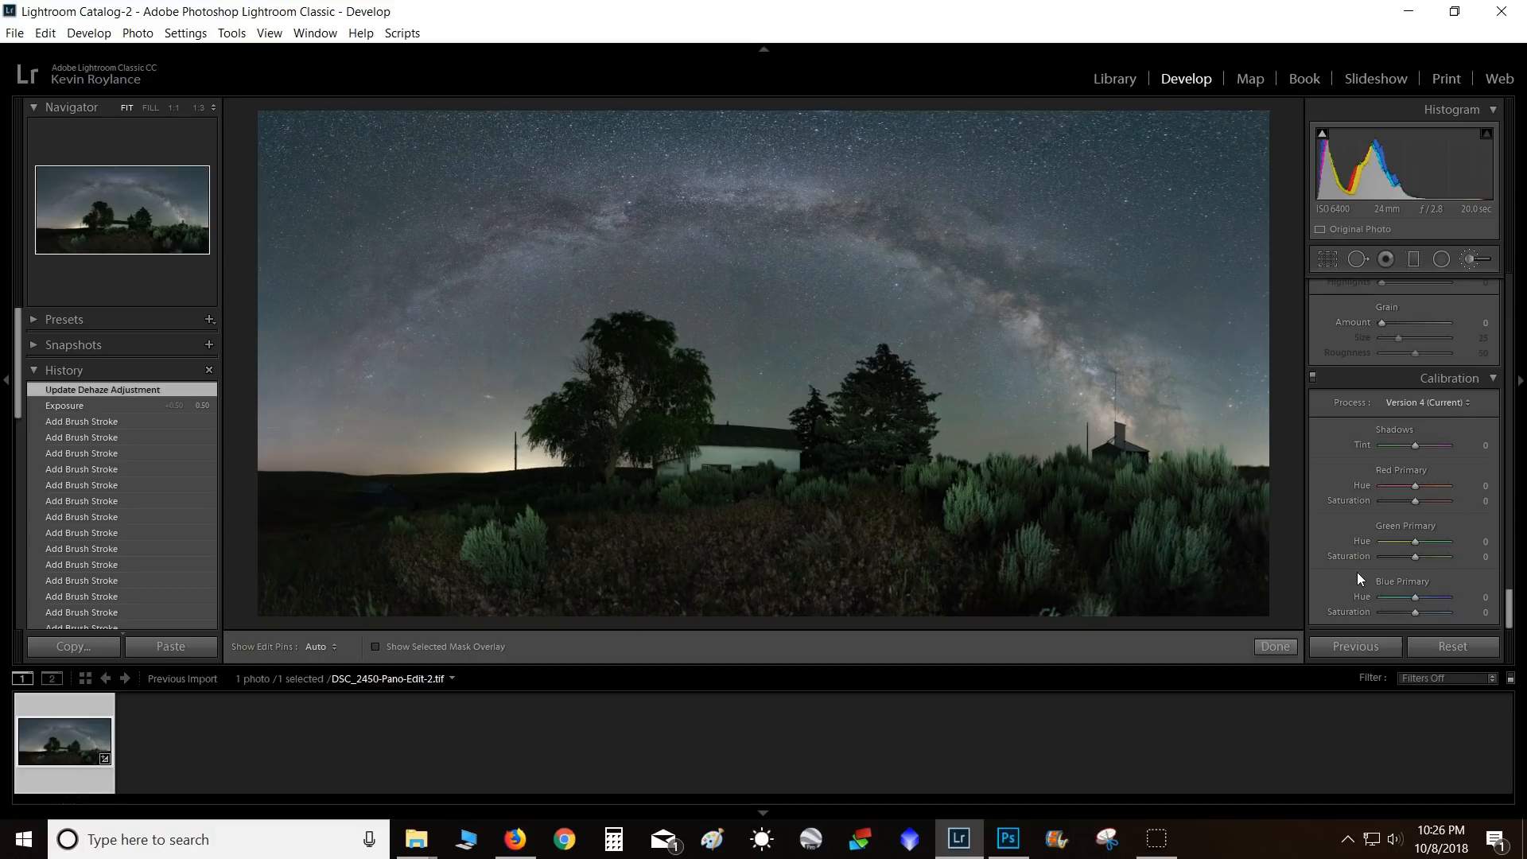
left_click_drag(1427, 614, 1453, 662)
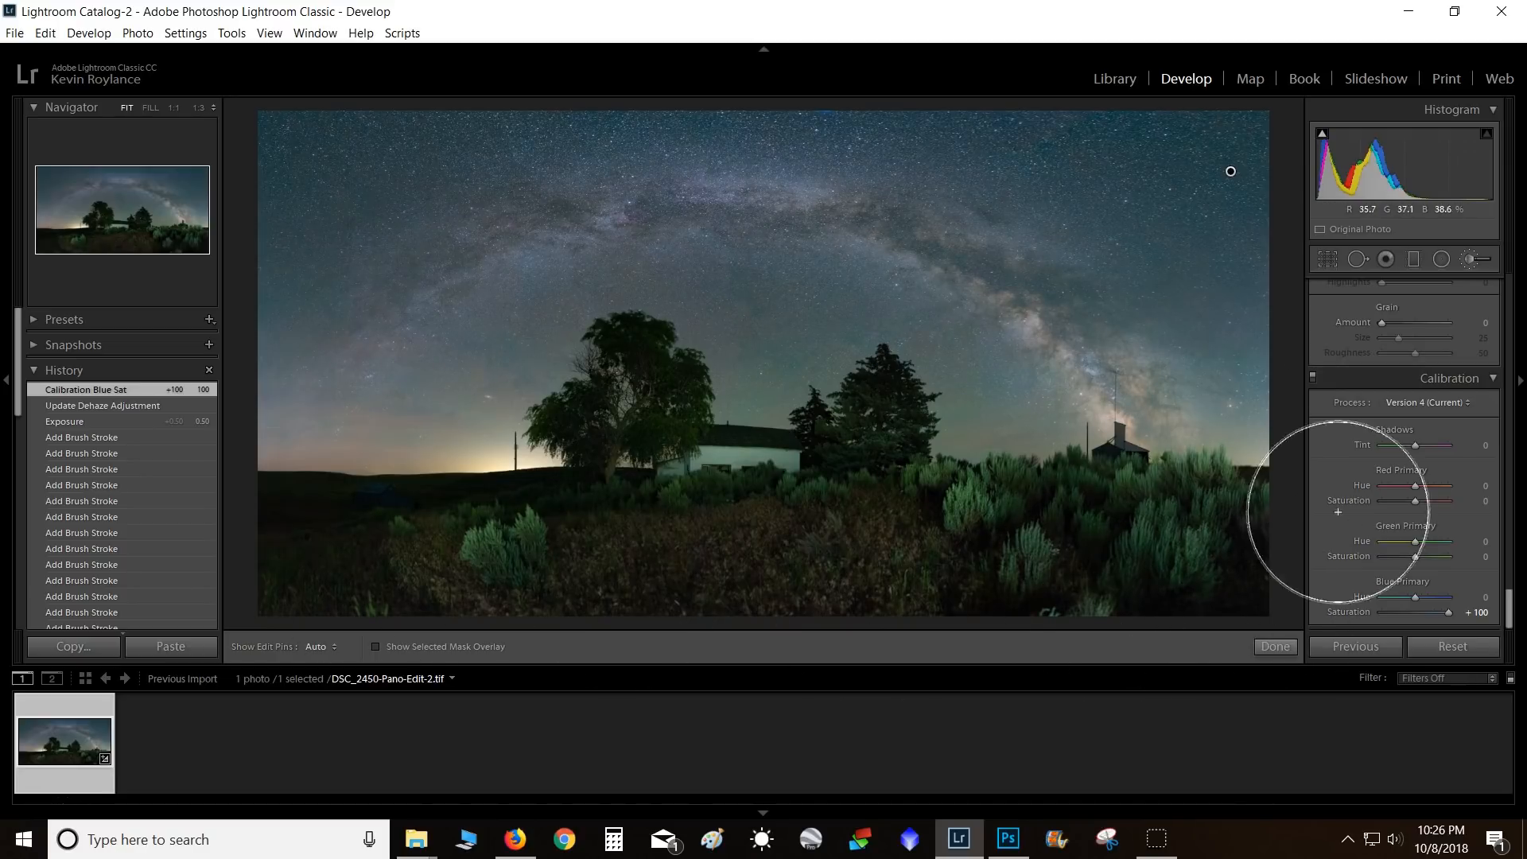
left_click_drag(1420, 558, 1430, 560)
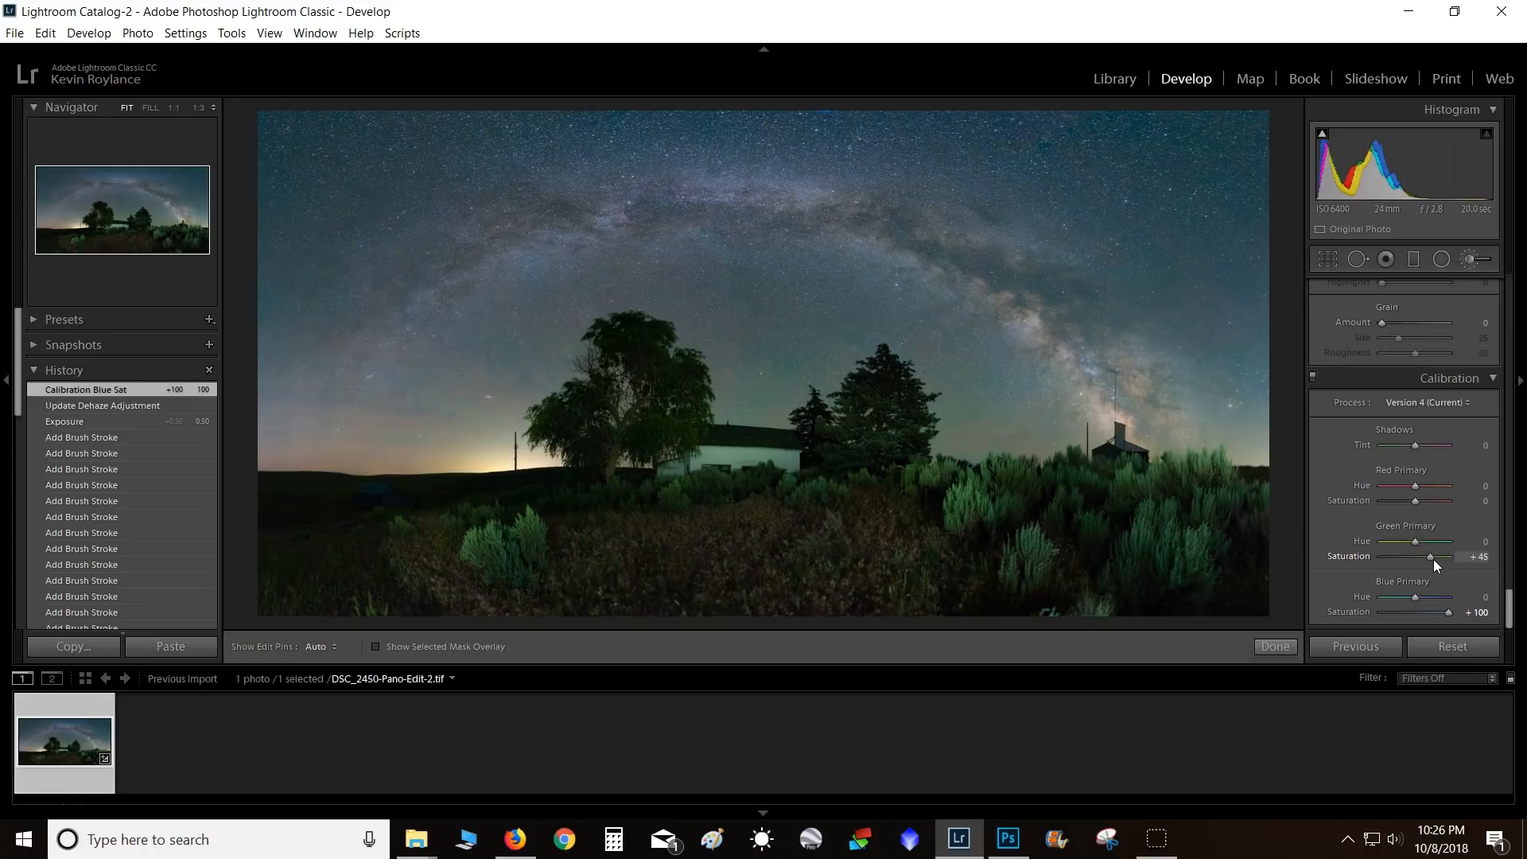
left_click_drag(1433, 560, 1433, 559)
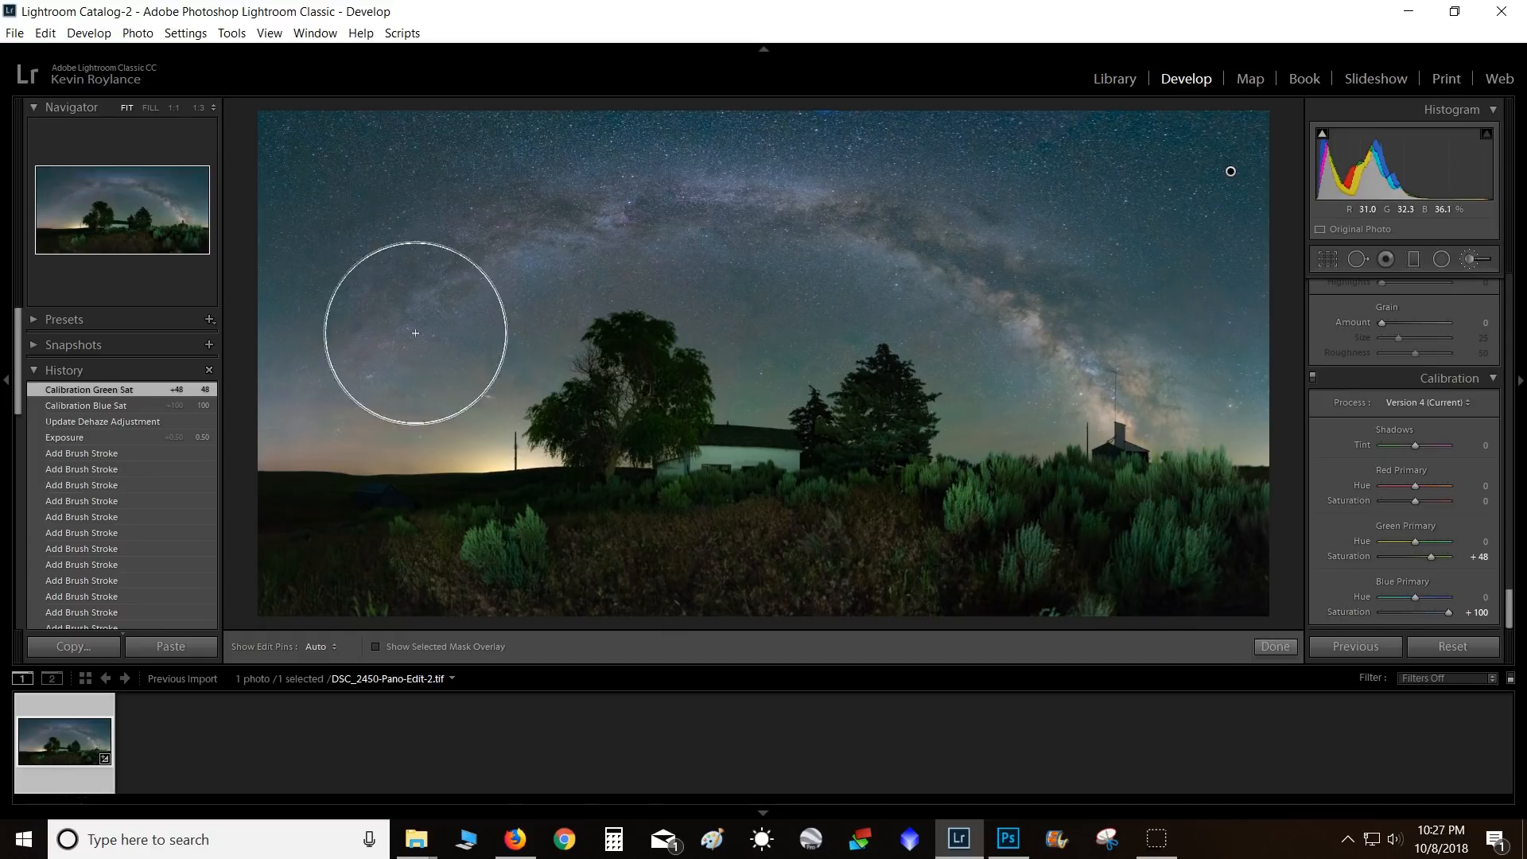
- Brighten the Lights region of the tone curve to +60
scroll(1338, 569, "up", 5)
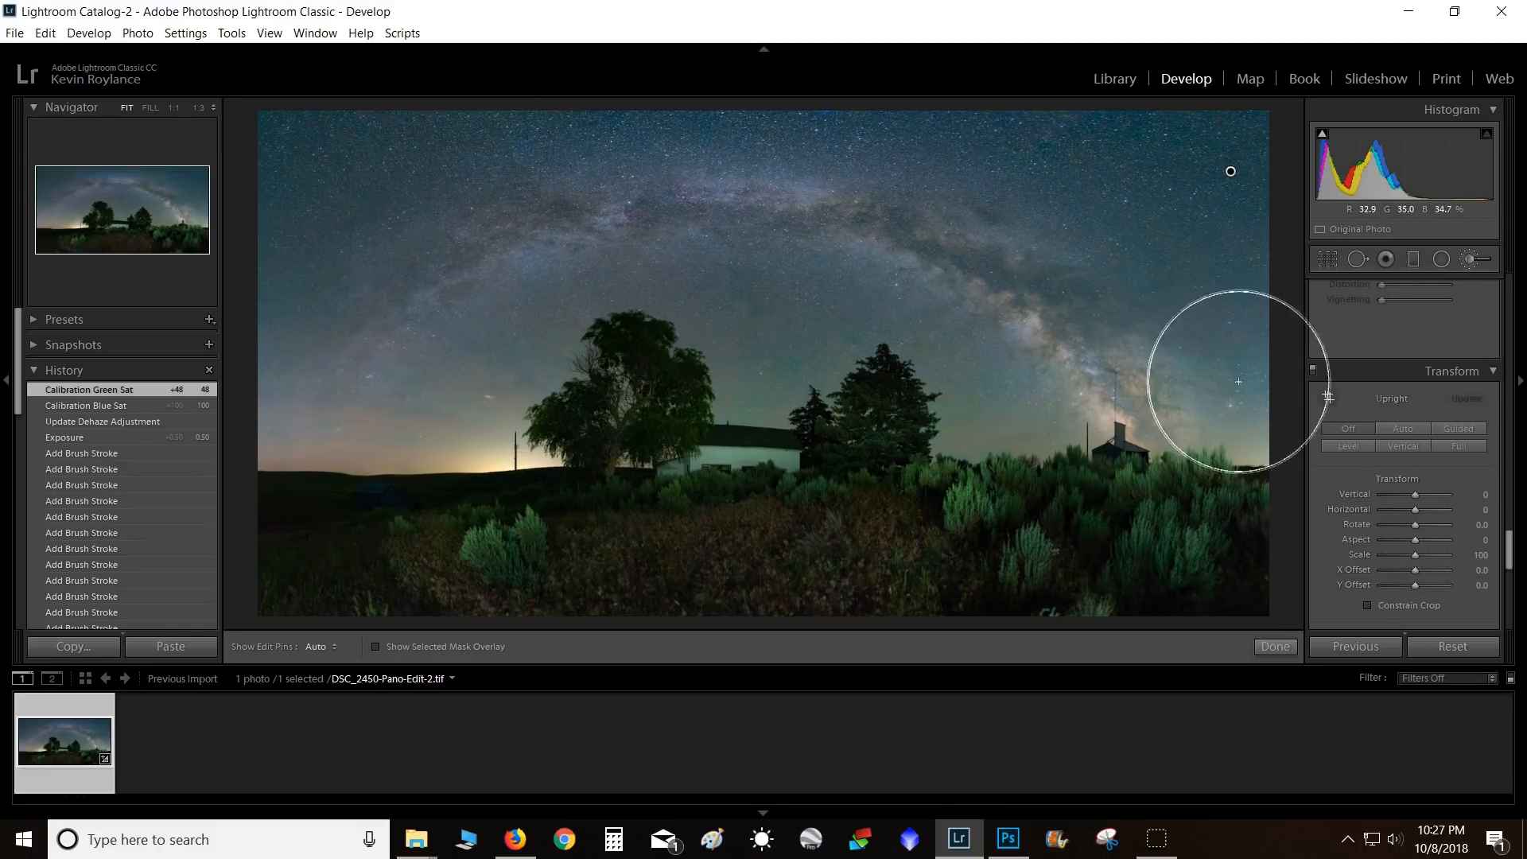
scroll(1318, 532, "up", 3)
scroll(1320, 539, "up", 6)
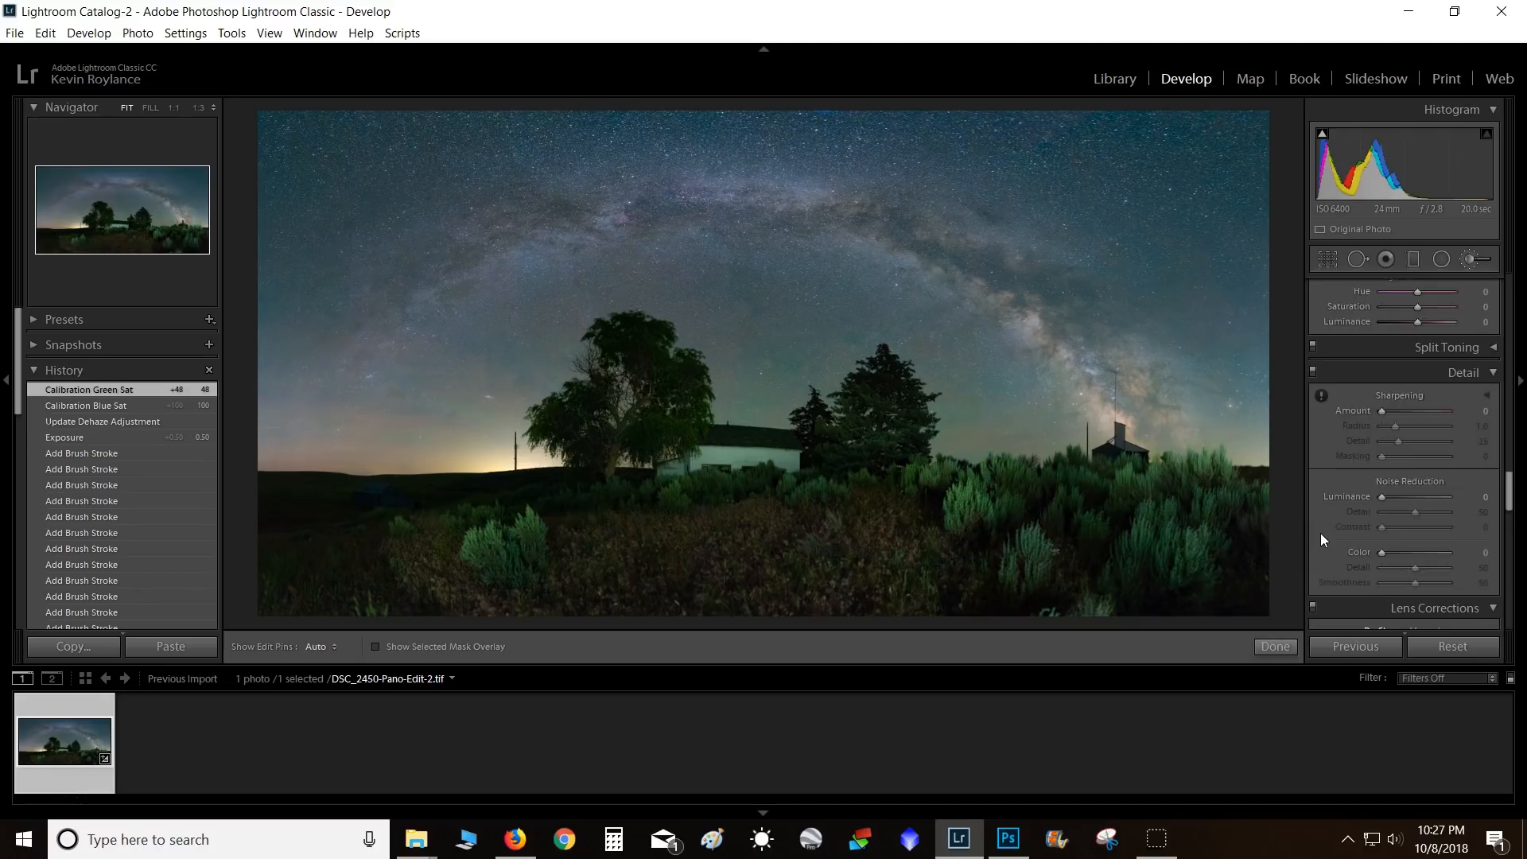
scroll(1323, 539, "up", 3)
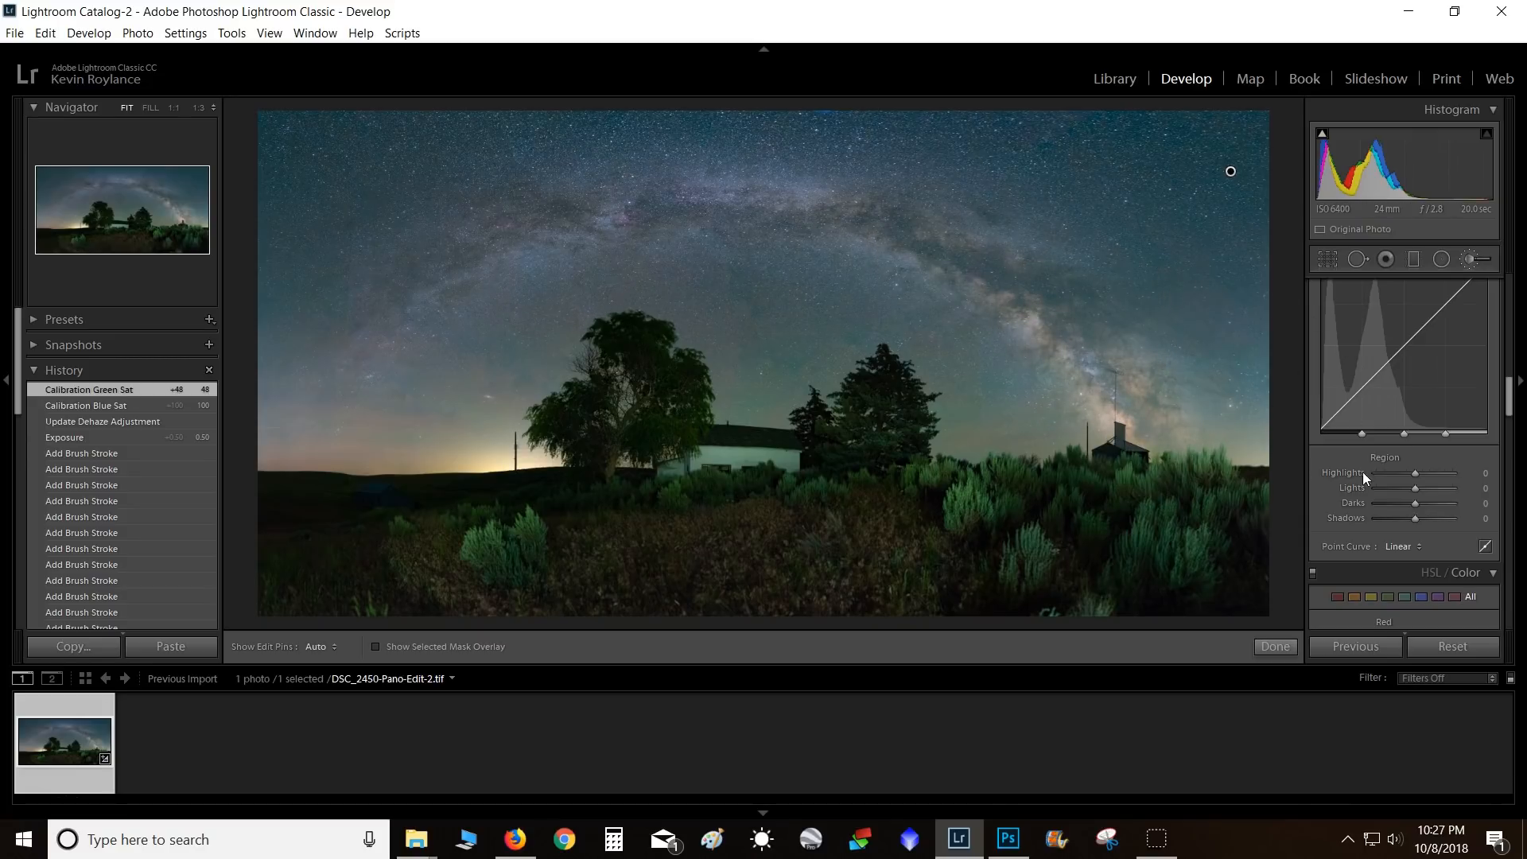
scroll(1418, 489, "up", 8)
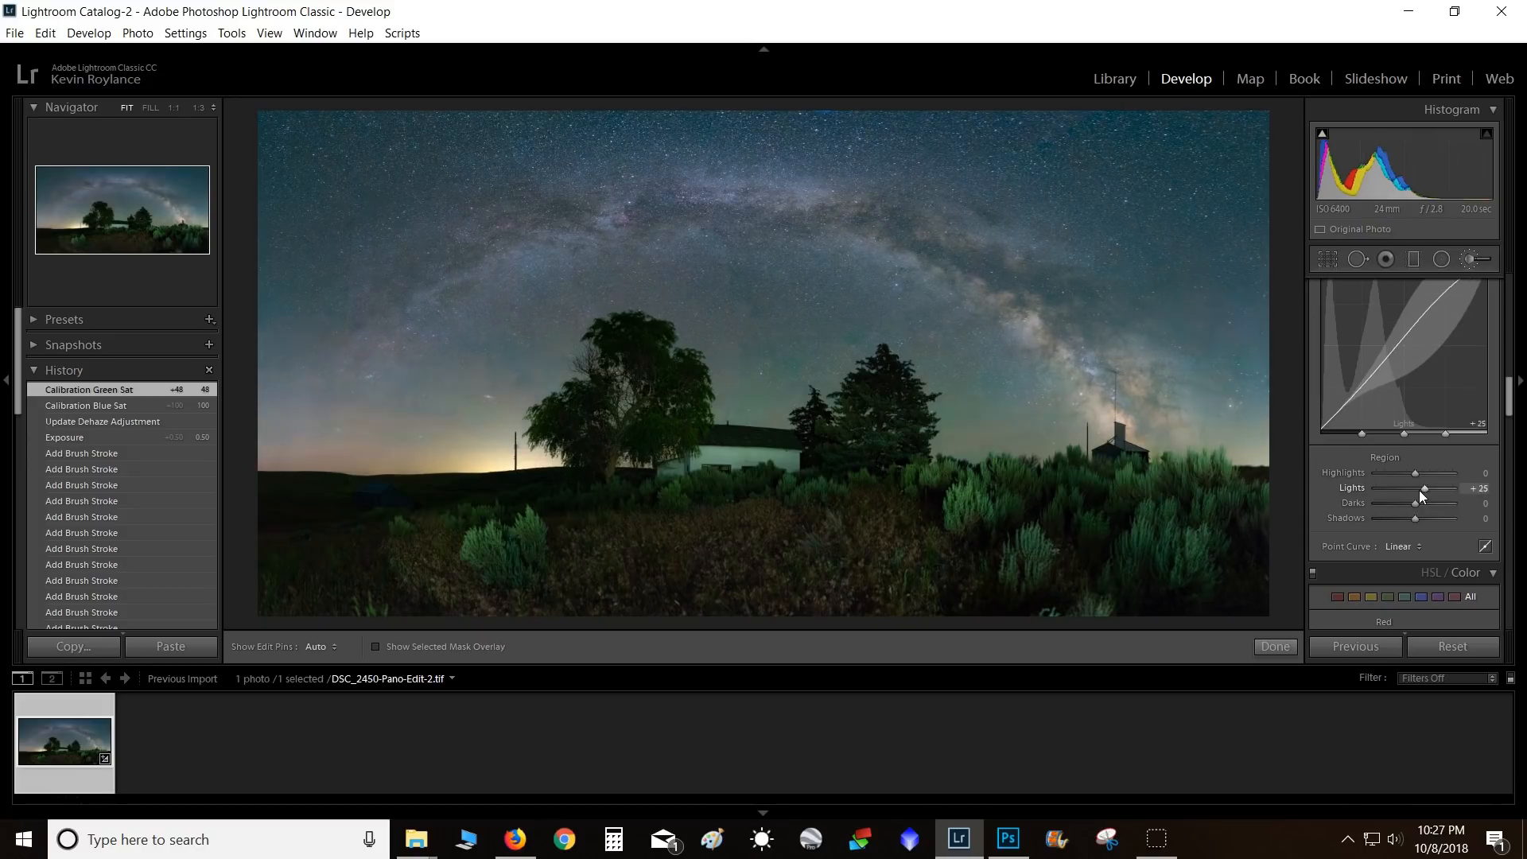
scroll(1419, 489, "up", 2)
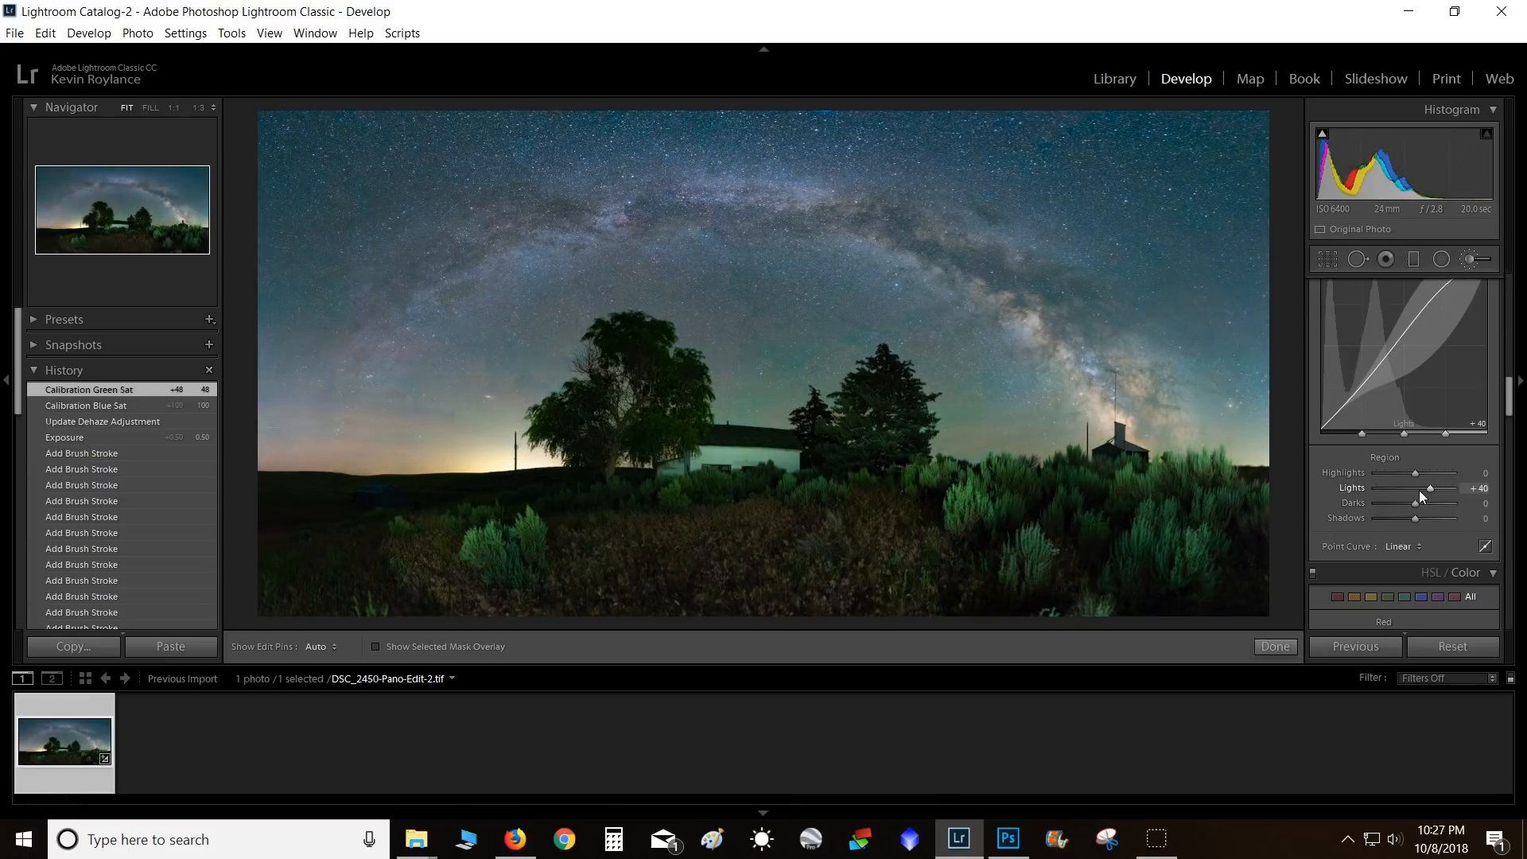
scroll(1418, 490, "up", 1)
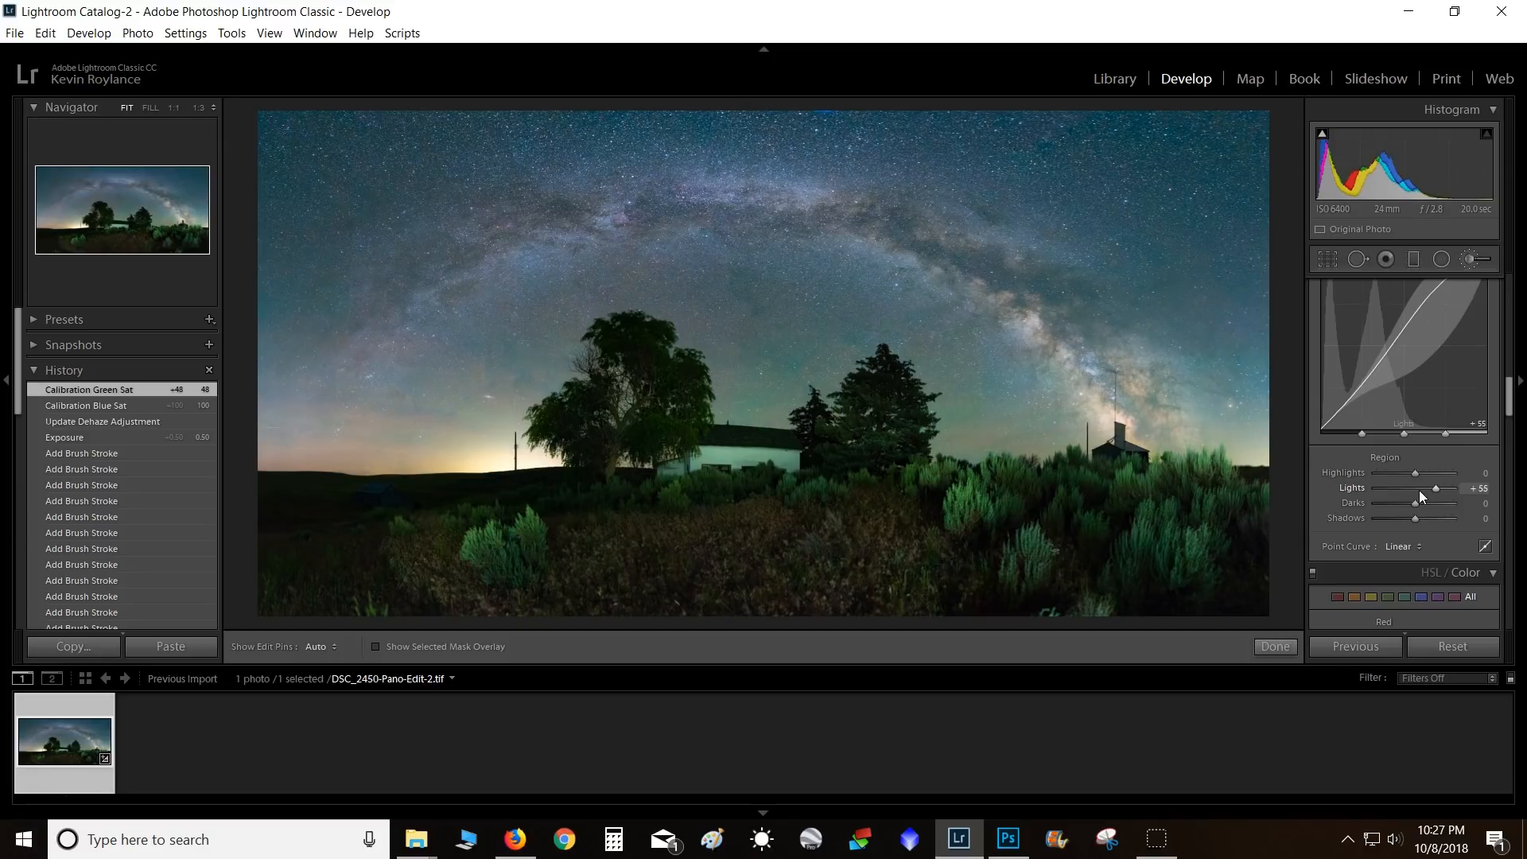
scroll(1419, 490, "up", 7)
scroll(1418, 490, "down", 7)
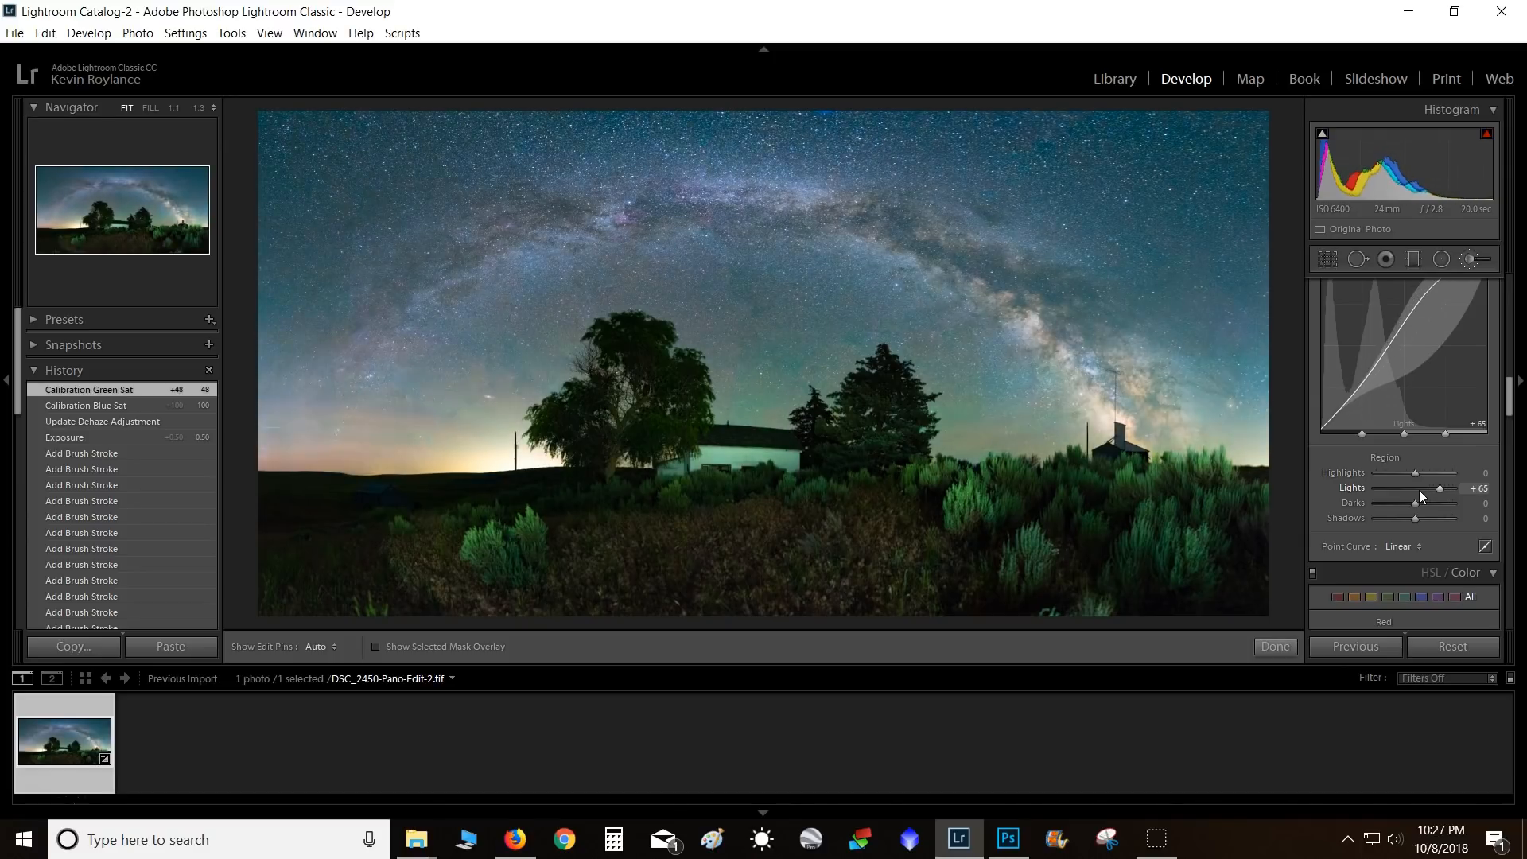
scroll(1419, 489, "up", 1)
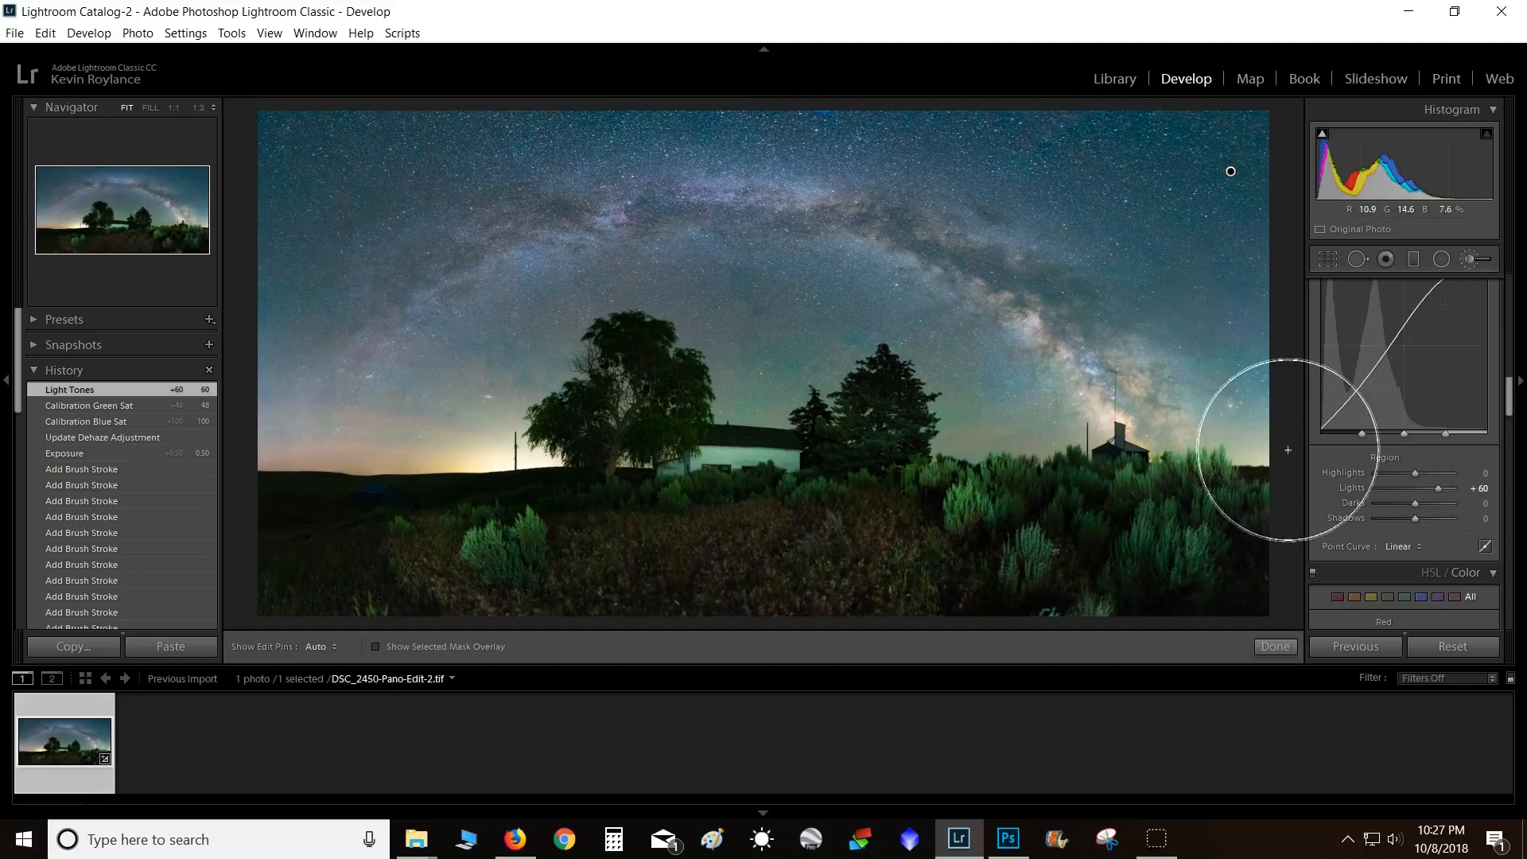
- Start a new brush mask with neutral effect settings except Blacks at -10, and feather the brush to about 63
scroll(1339, 489, "up", 5)
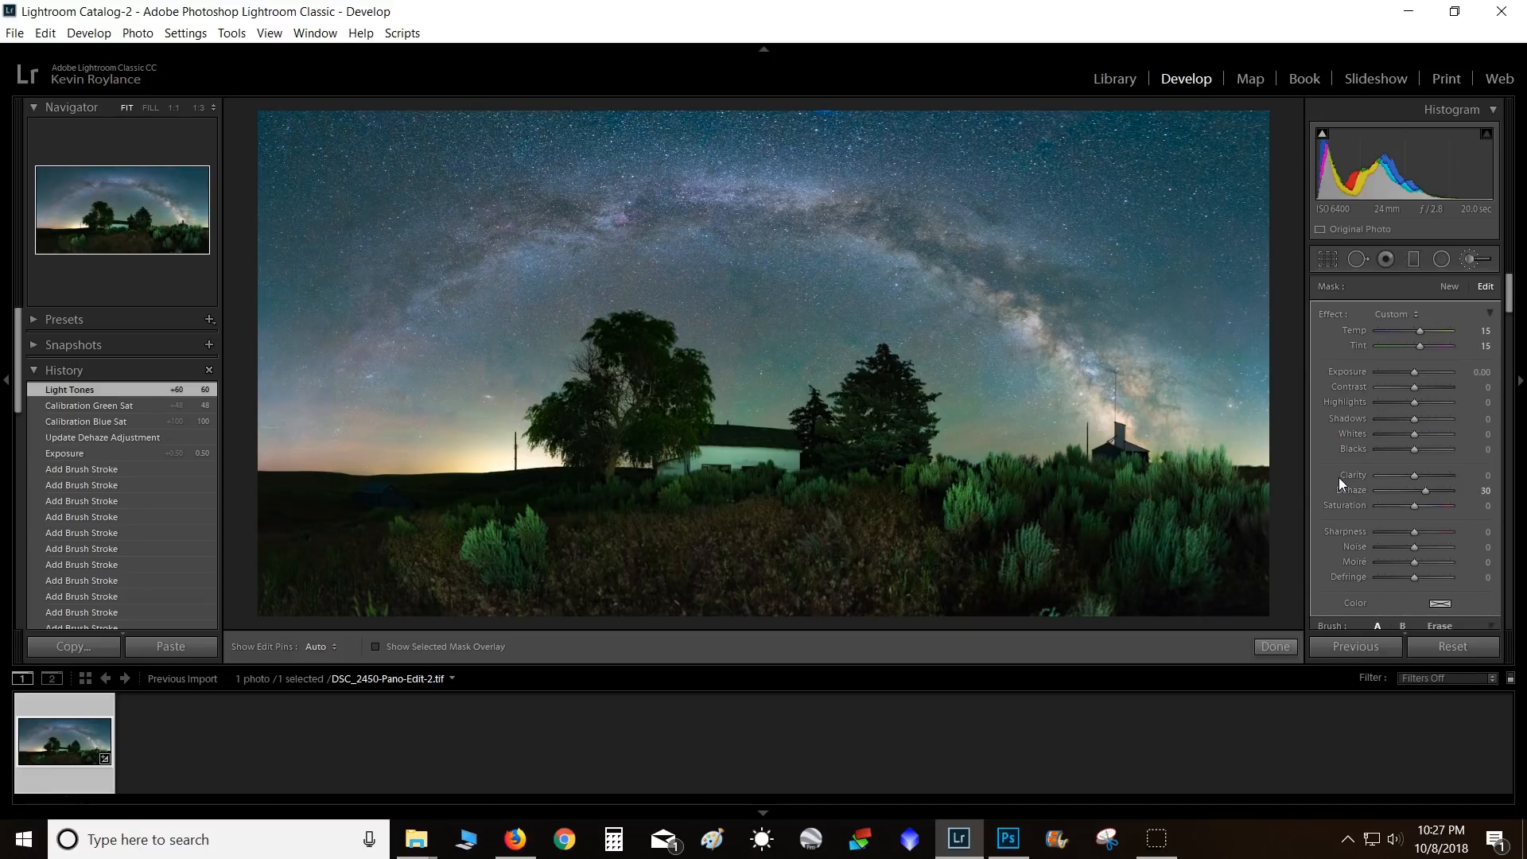
left_click(1453, 288)
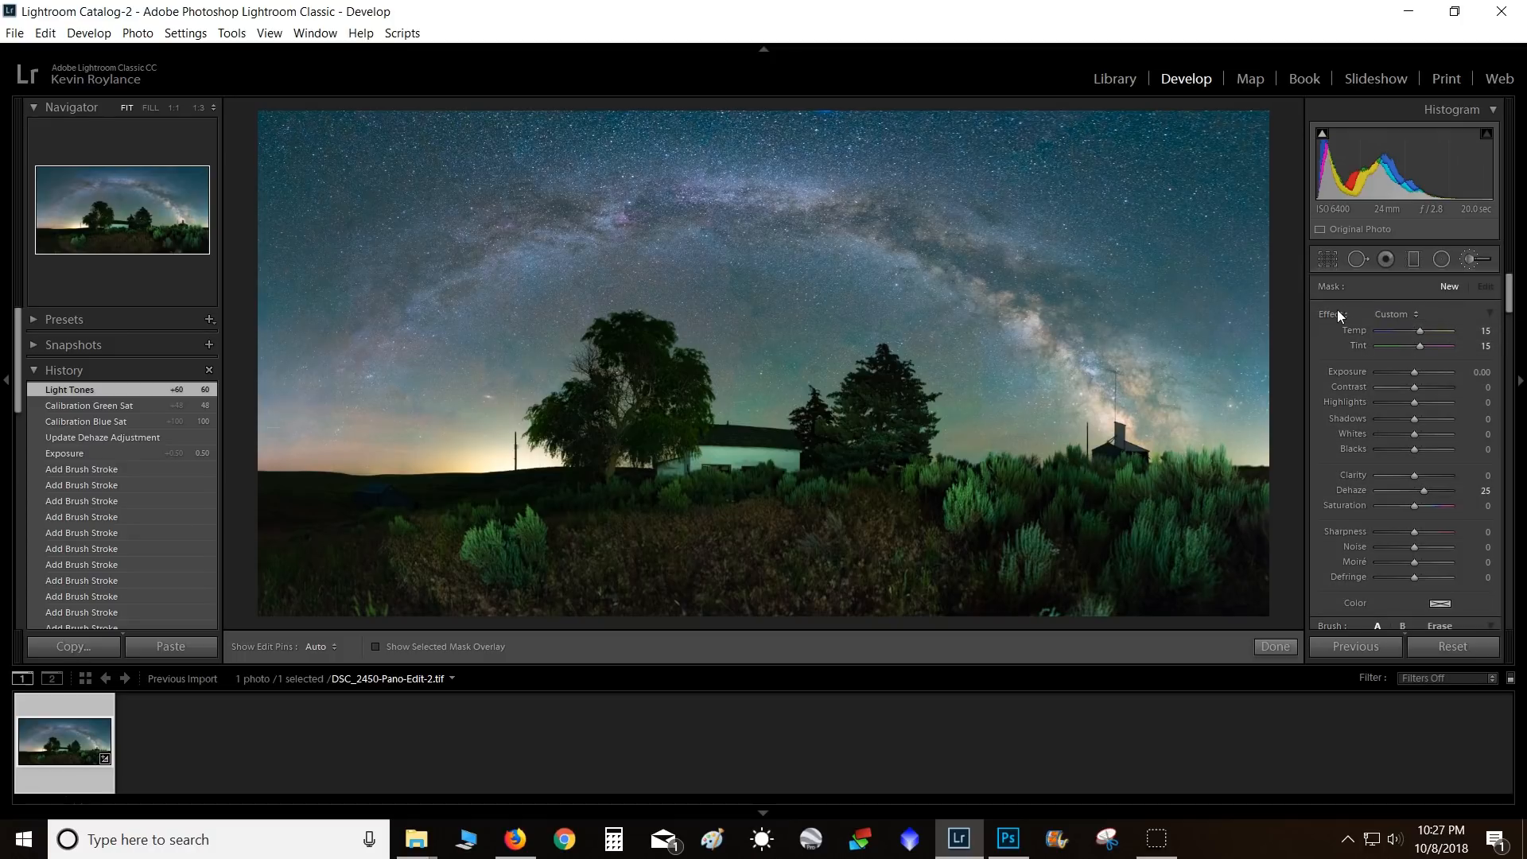
scroll(1352, 421, "down", 3)
left_click_drag(1375, 450, 1453, 447)
scroll(1168, 395, "down", 5)
scroll(1168, 394, "down", 6)
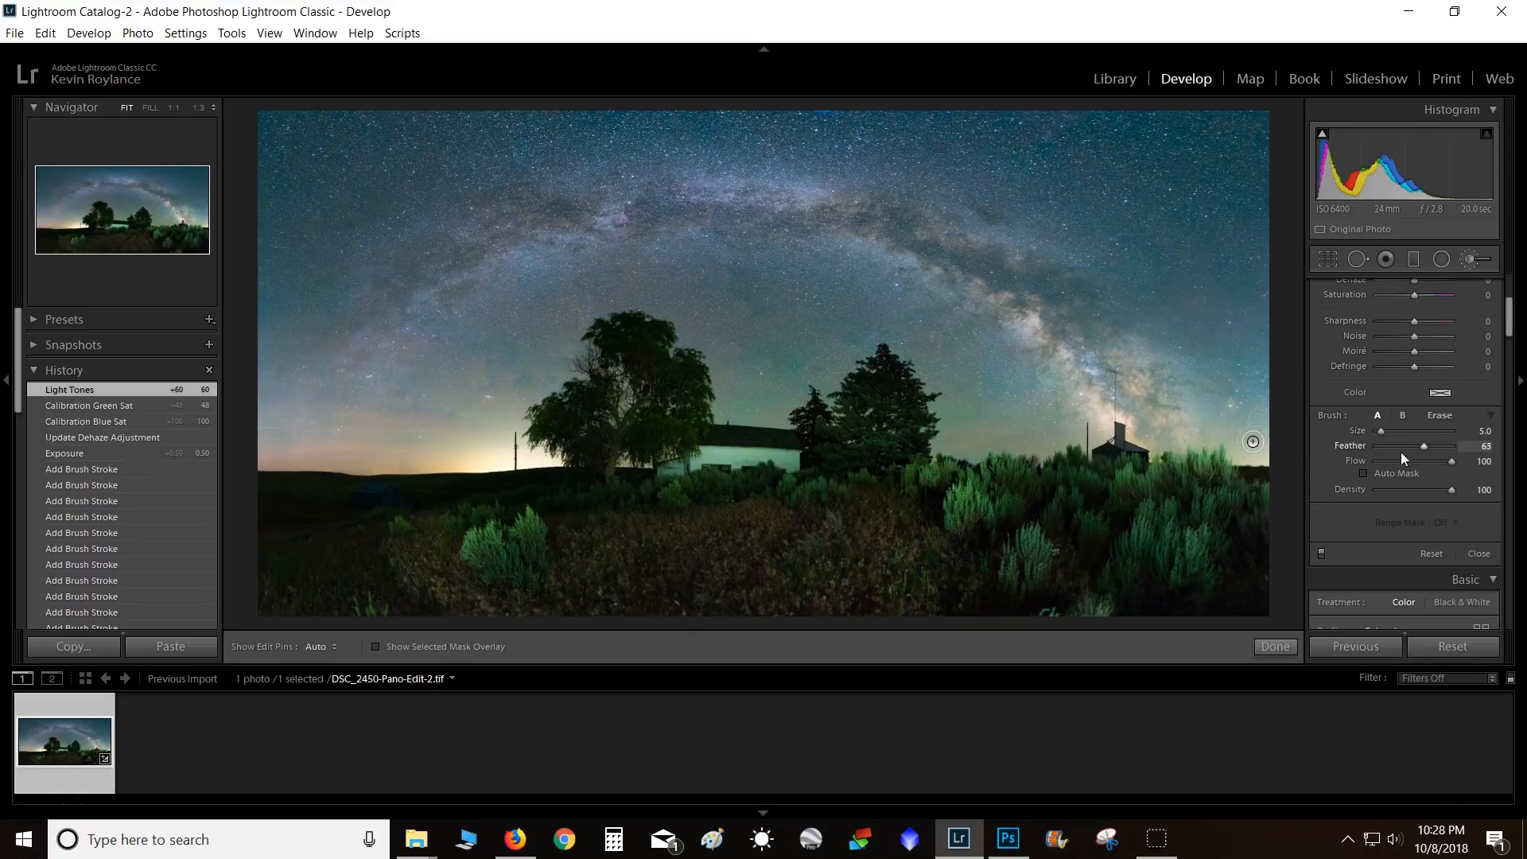
scroll(1352, 453, "up", 4)
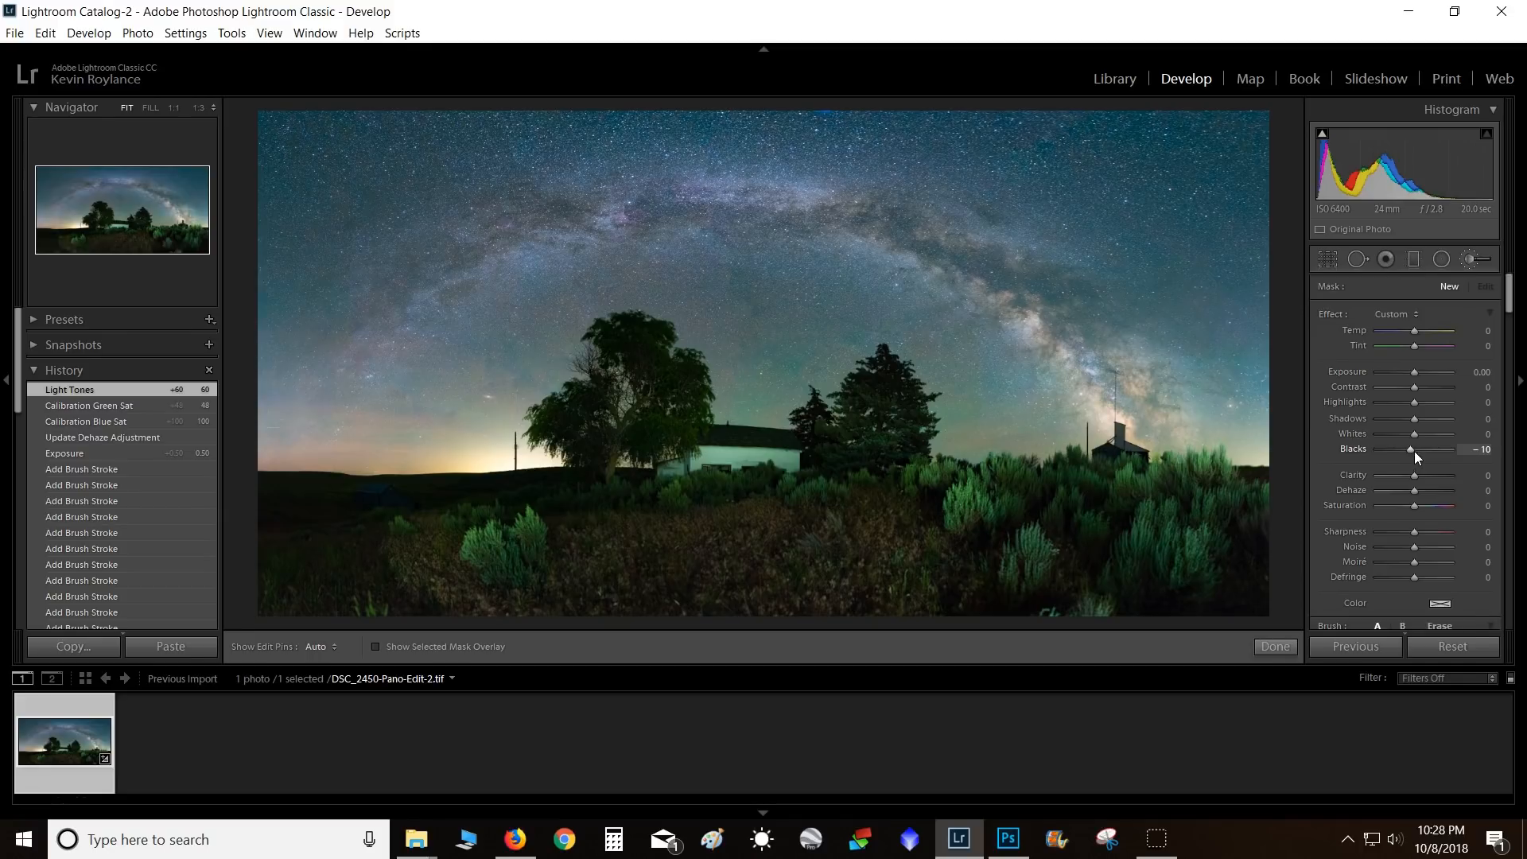
- Darken the dark dust patches of the Milky Way around the grain elevator and its antenna with the Blacks brush at 1:3 zoom
left_click(196, 112)
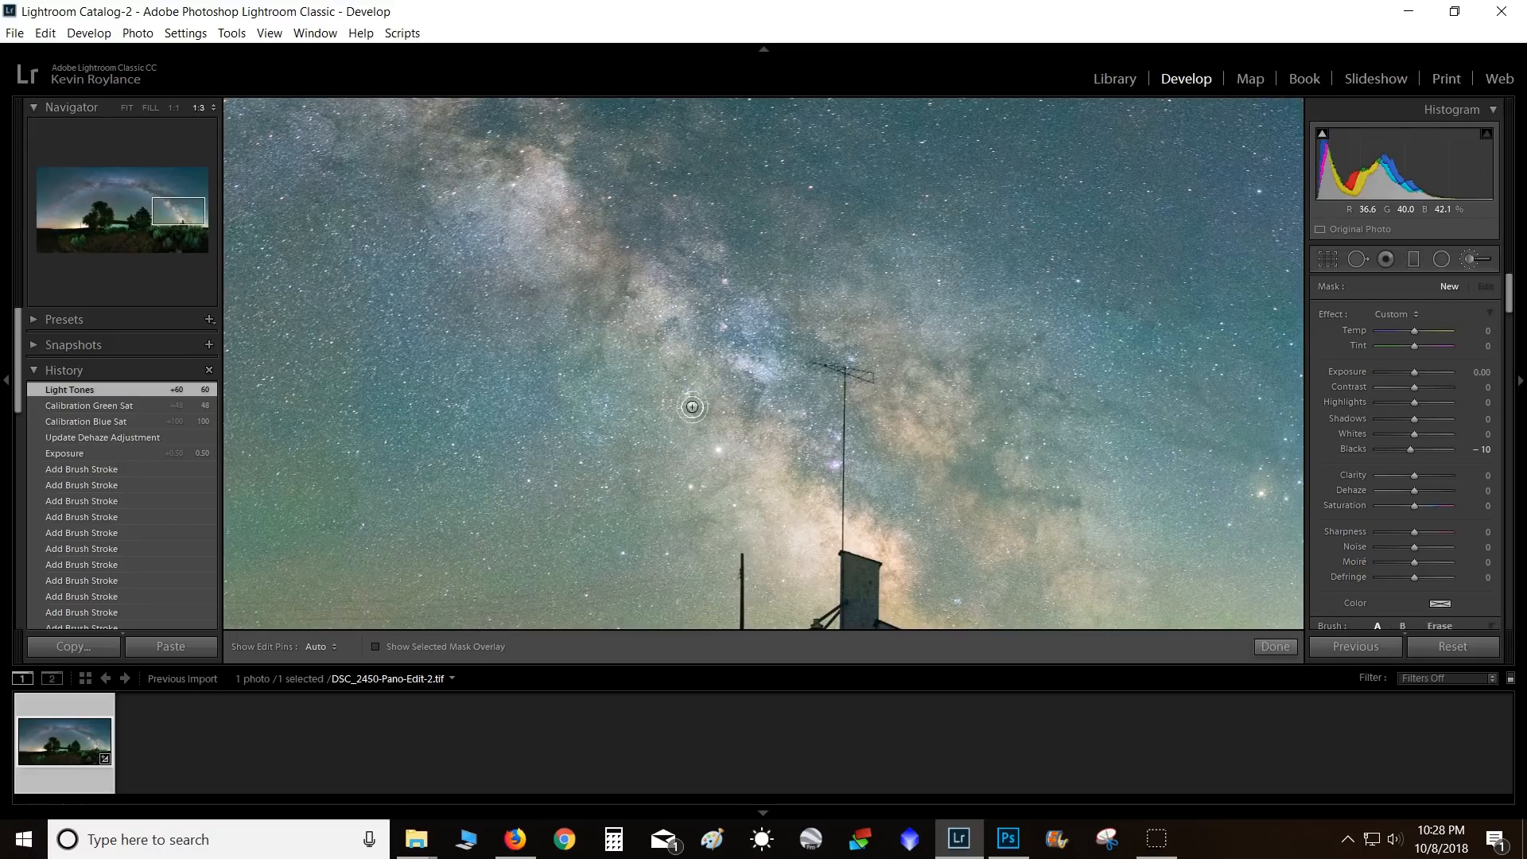
left_click_drag(882, 473, 813, 337)
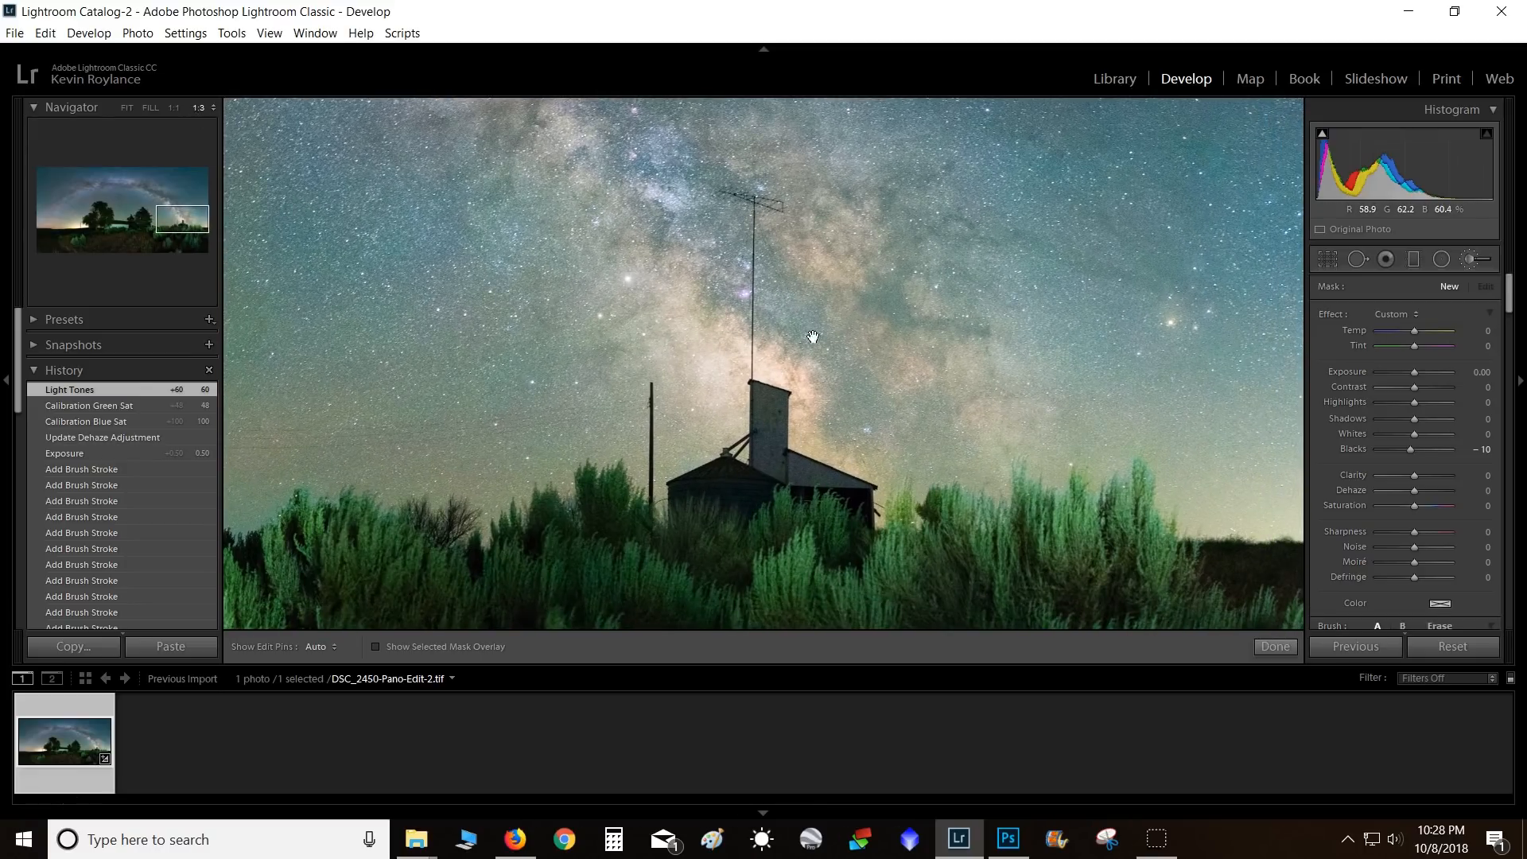
scroll(861, 412, "up", 3)
key("h")
scroll(965, 241, "down", 2)
mouse_move(1178, 288)
left_mouse_down()
mouse_move(1021, 131)
mouse_move(1113, 238)
left_mouse_up()
mouse_move(1155, 189)
left_mouse_down("alt")
mouse_move(1210, 233)
mouse_move(1169, 252)
left_mouse_up("alt")
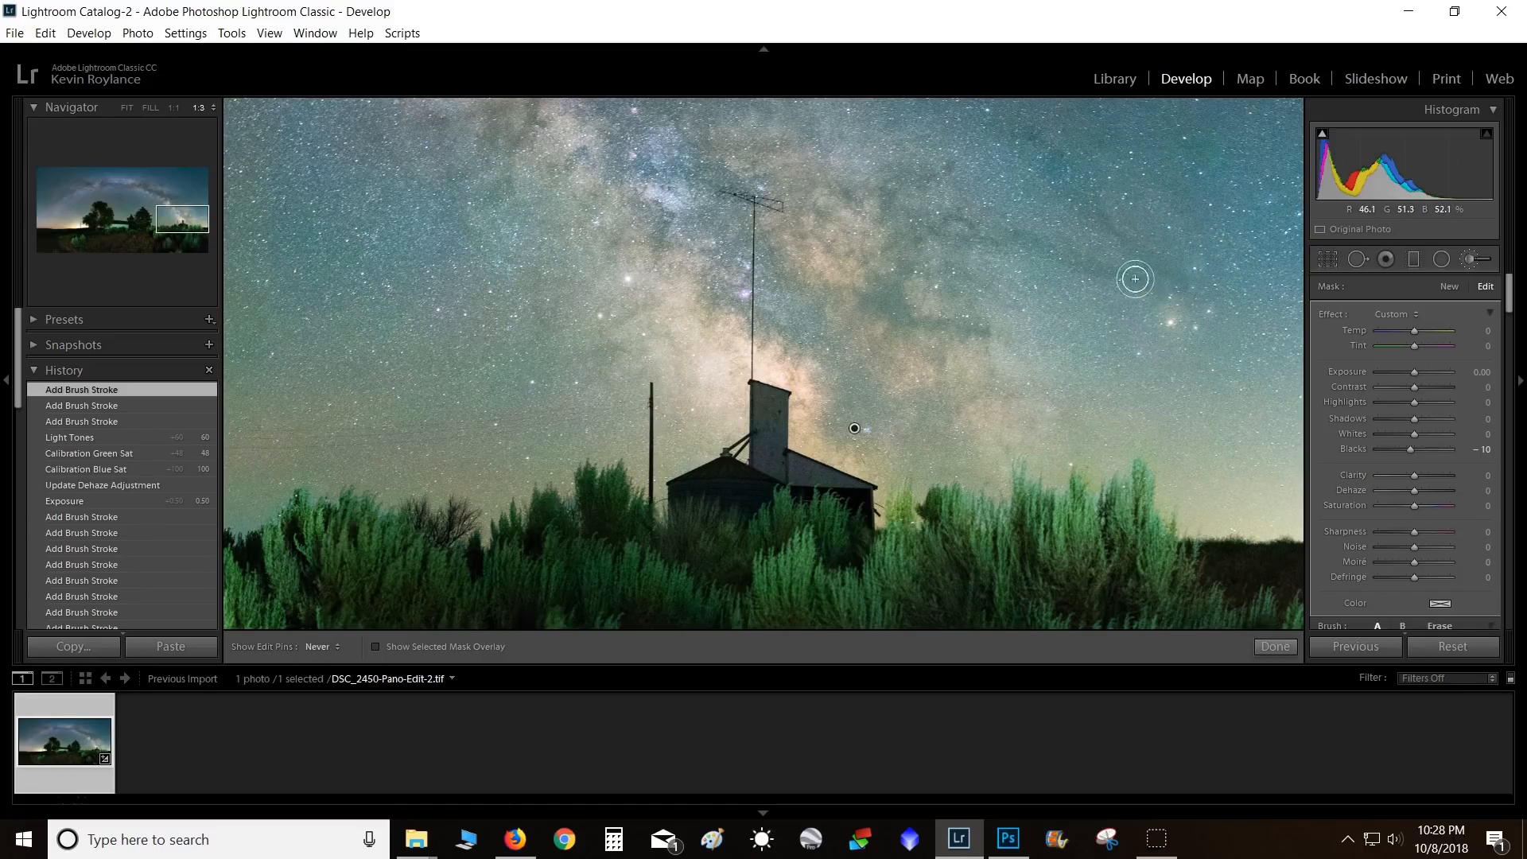
left_click_drag(925, 267, 895, 204)
left_click_drag(849, 277, 921, 419)
- Paint the Blacks brush over the dark dust lanes above the antenna, along the bright Milky Way core
mouse_move(849, 343)
left_mouse_down()
mouse_move(1022, 405)
mouse_move(1125, 484)
left_mouse_up()
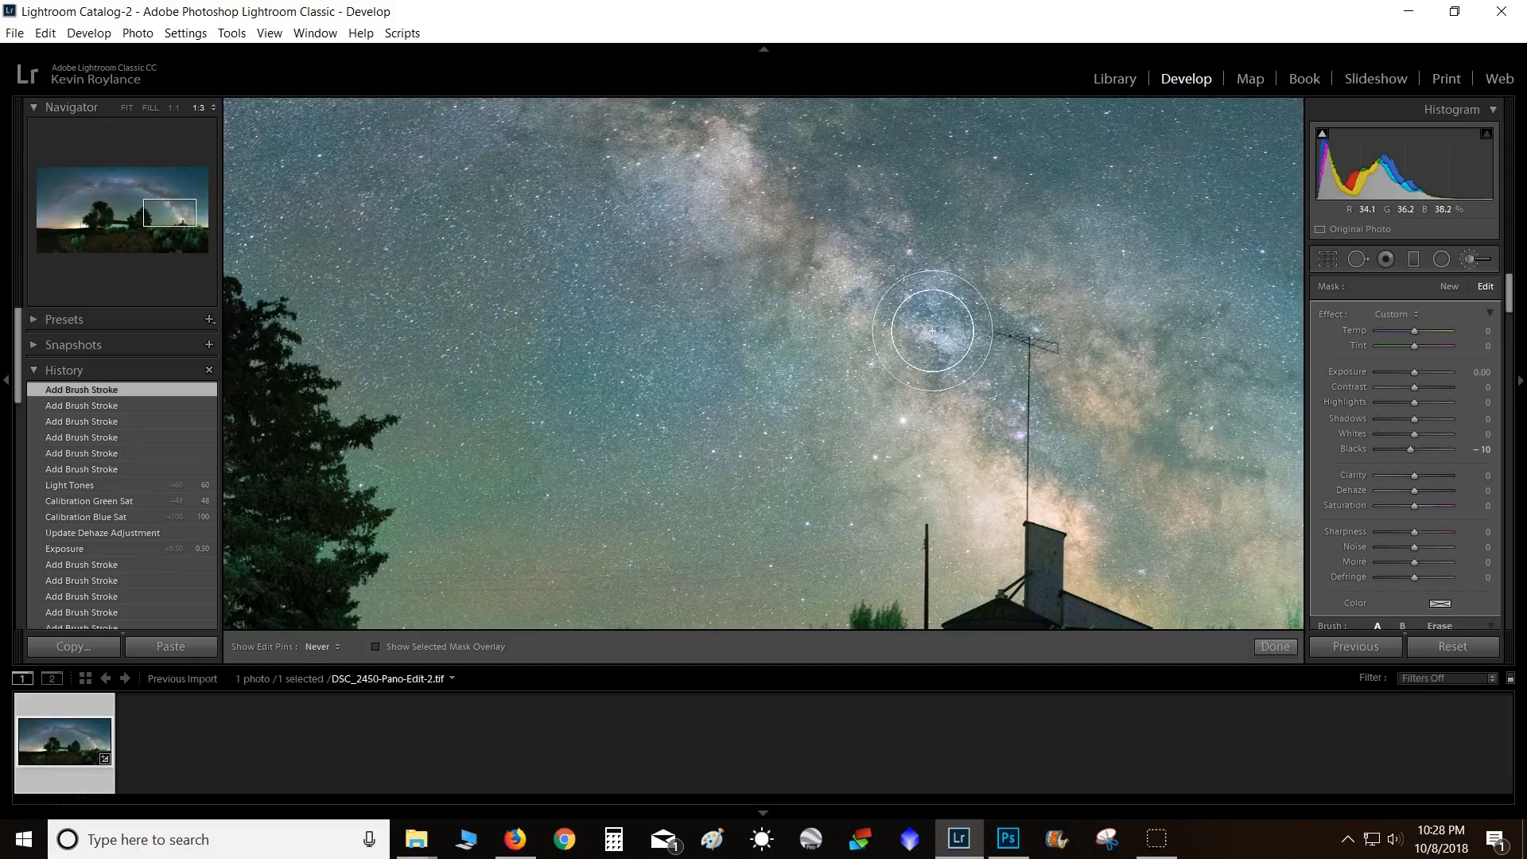
left_click(741, 284)
left_click(937, 456)
left_click_drag(959, 260, 947, 465)
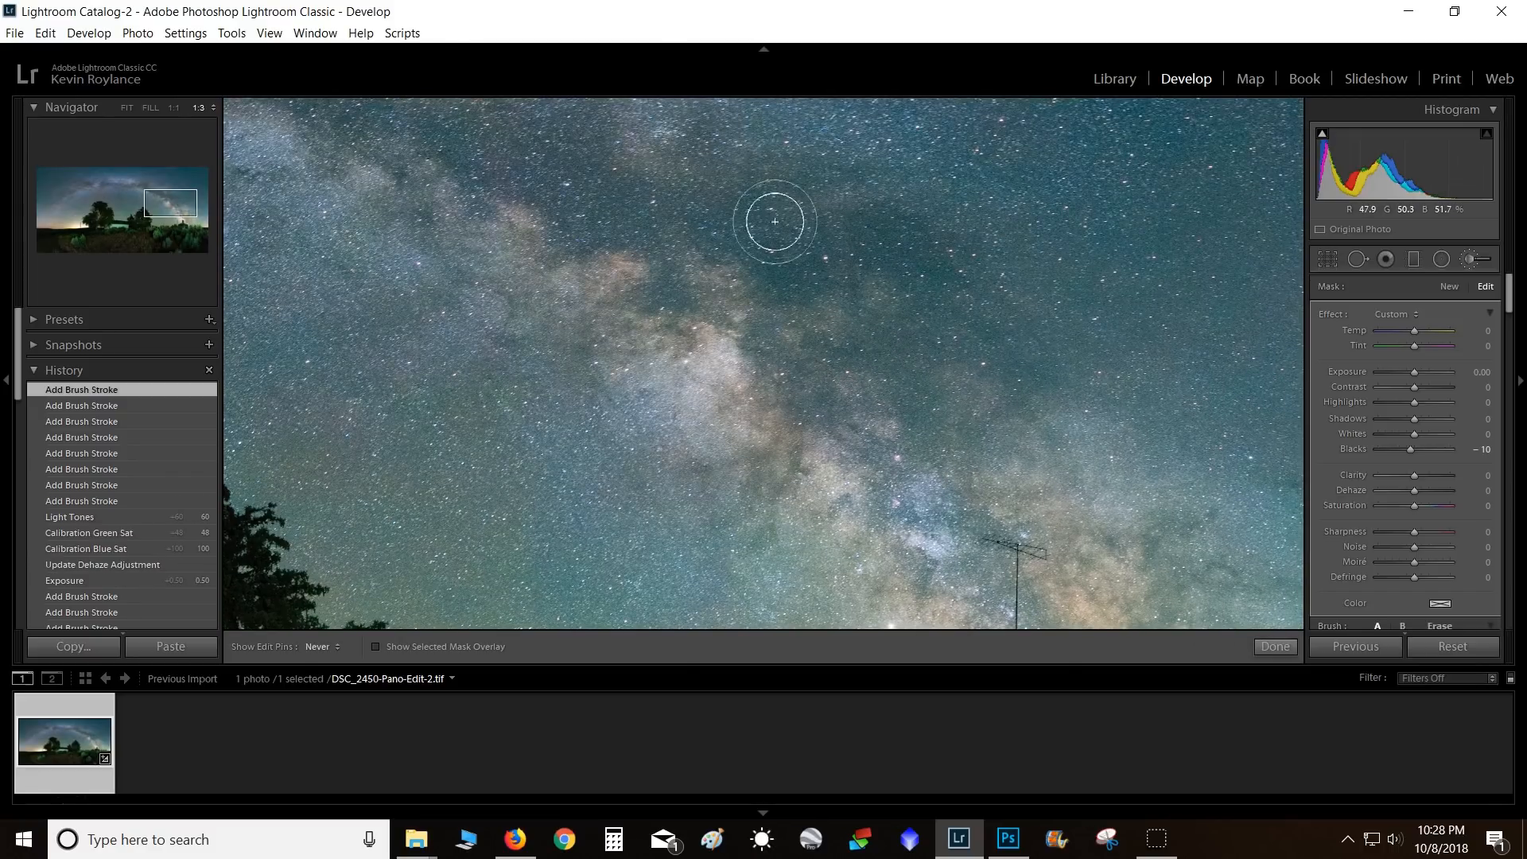
left_click(791, 460)
- Darken the dust lanes running up from the core toward the crest of the Milky Way arch, resizing the brush as needed
left_click_drag(792, 295, 1211, 489)
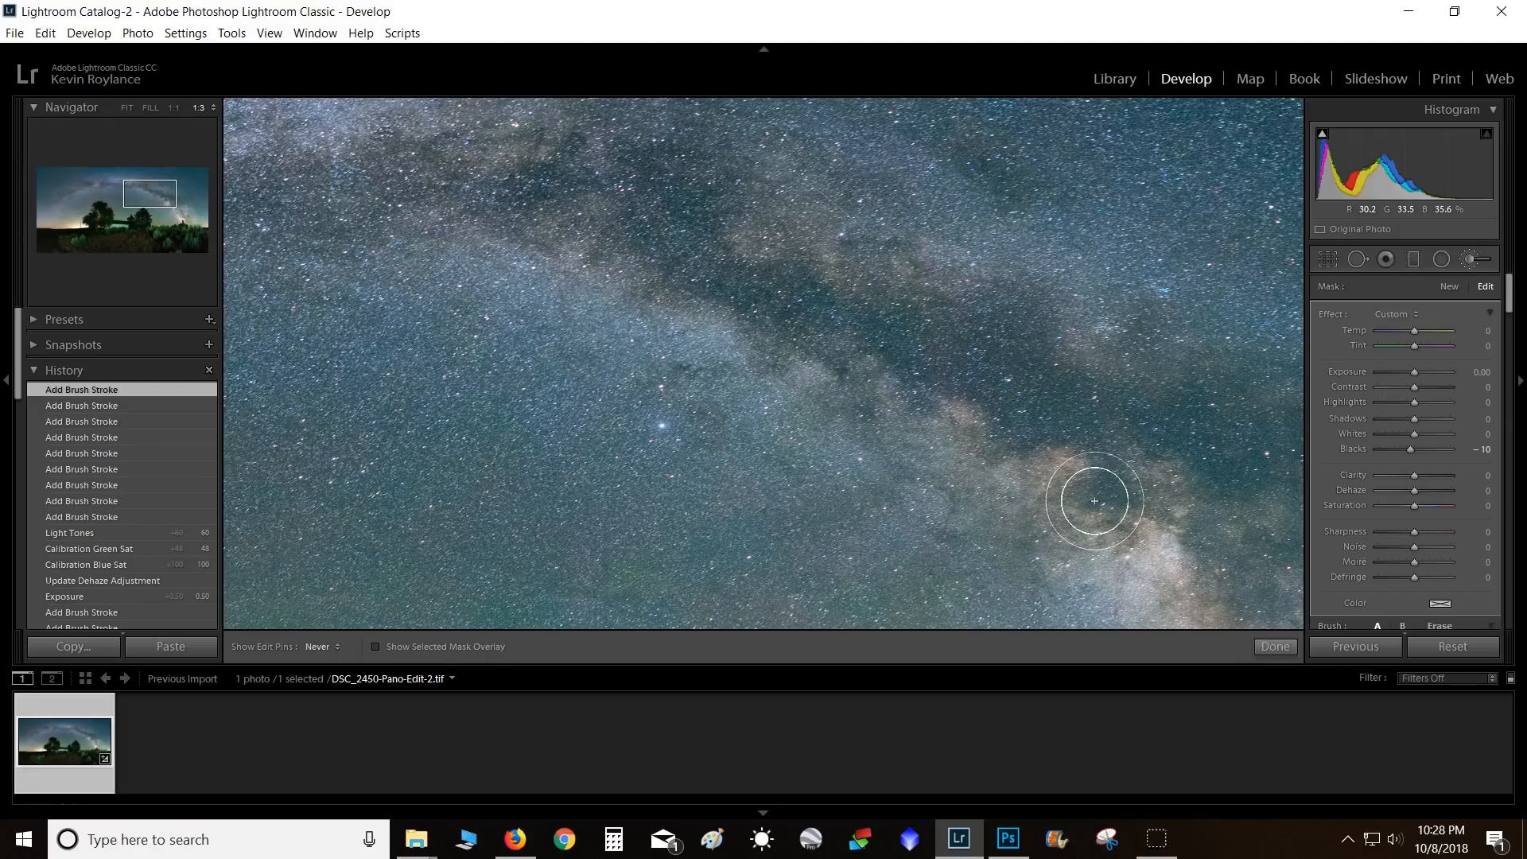
key("h")
left_click_drag(746, 247, 893, 385)
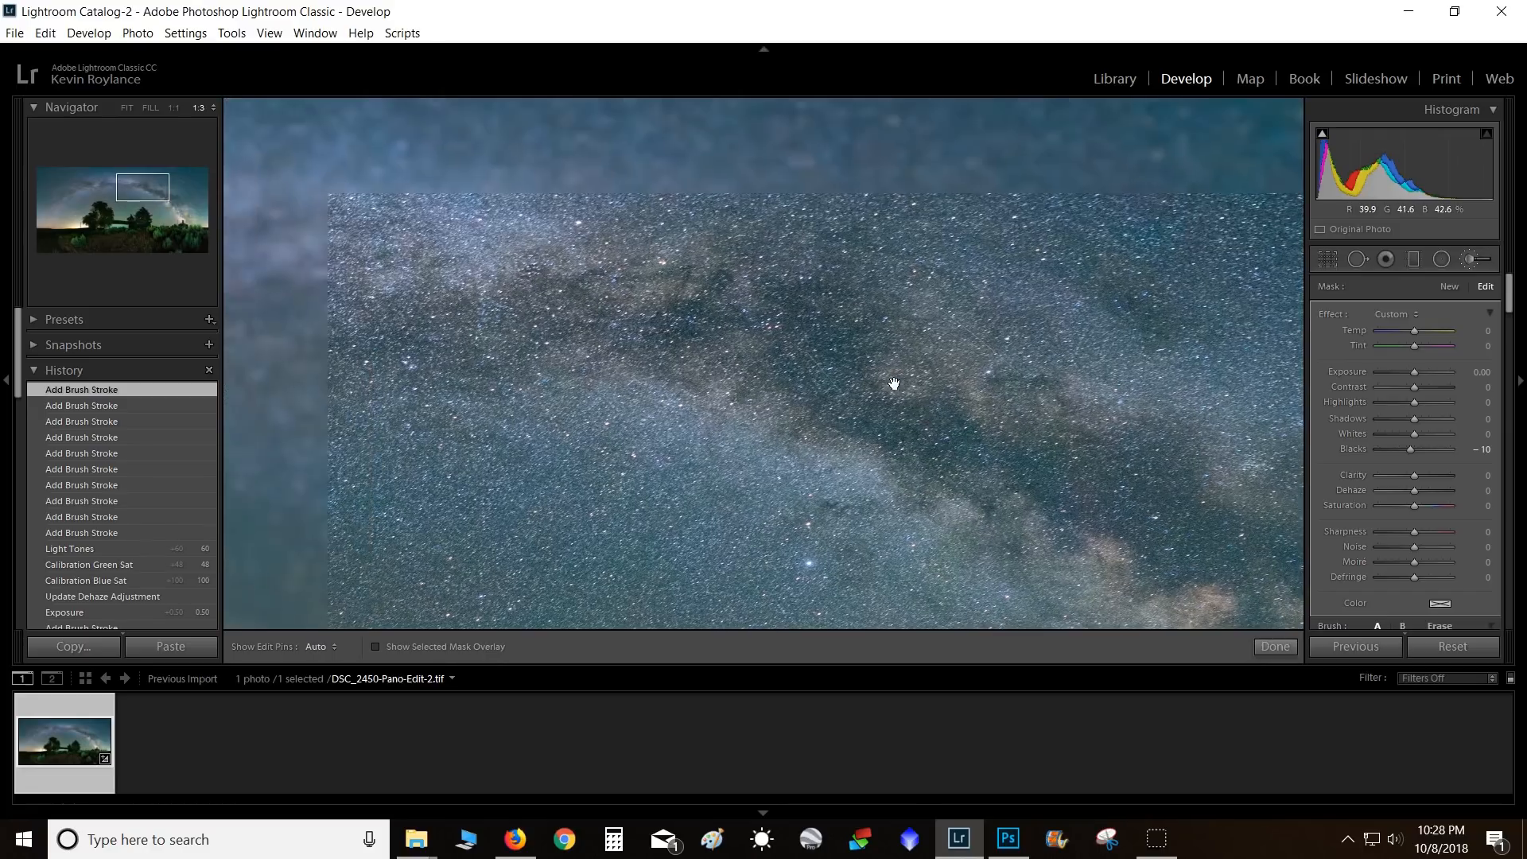
key("h")
left_click_drag(1100, 291, 1182, 334)
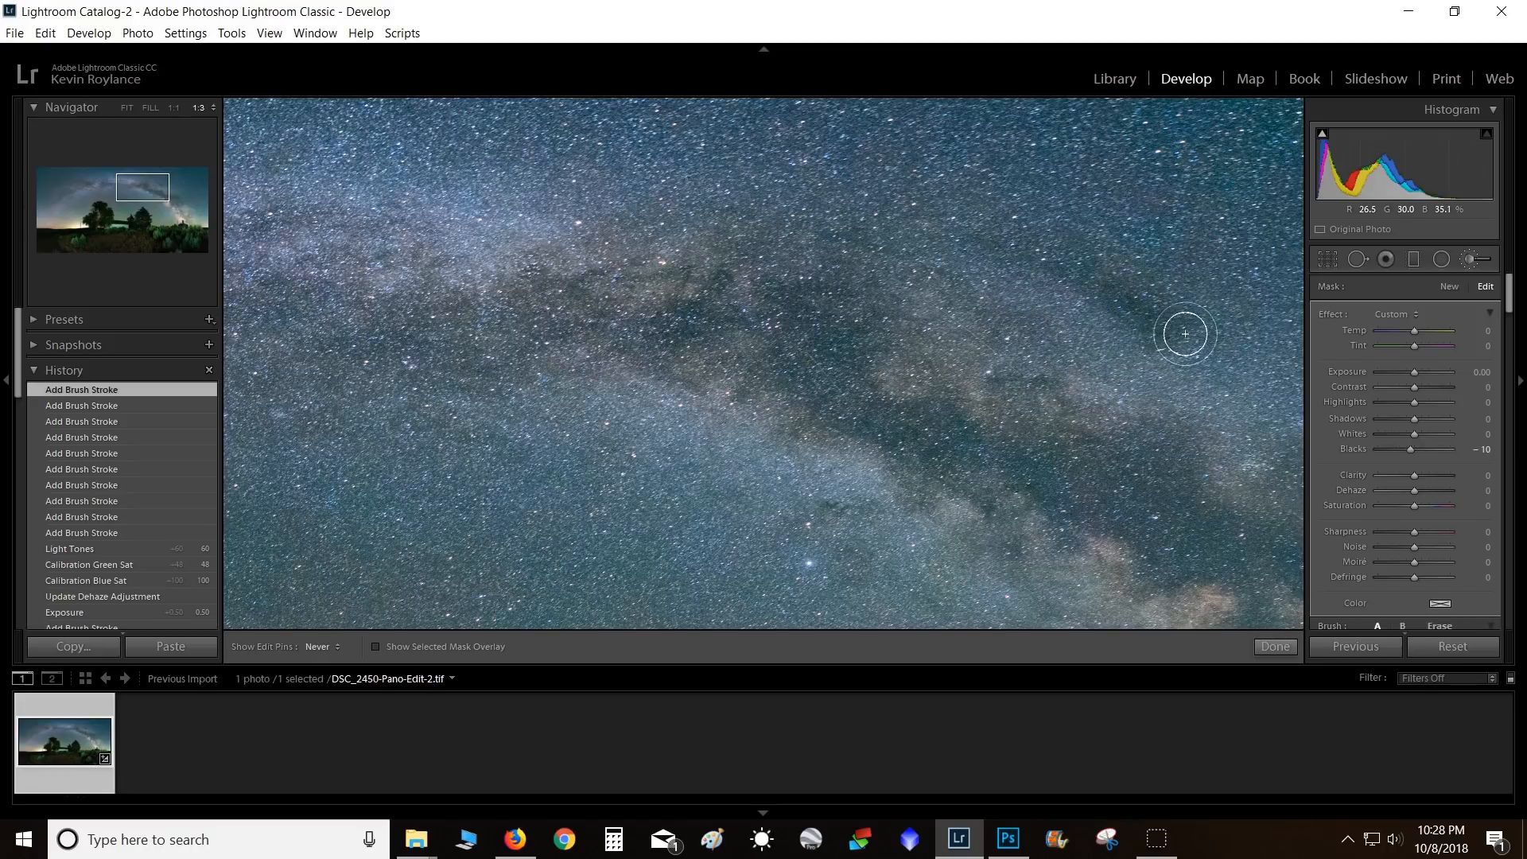
scroll(920, 379, "up", 3)
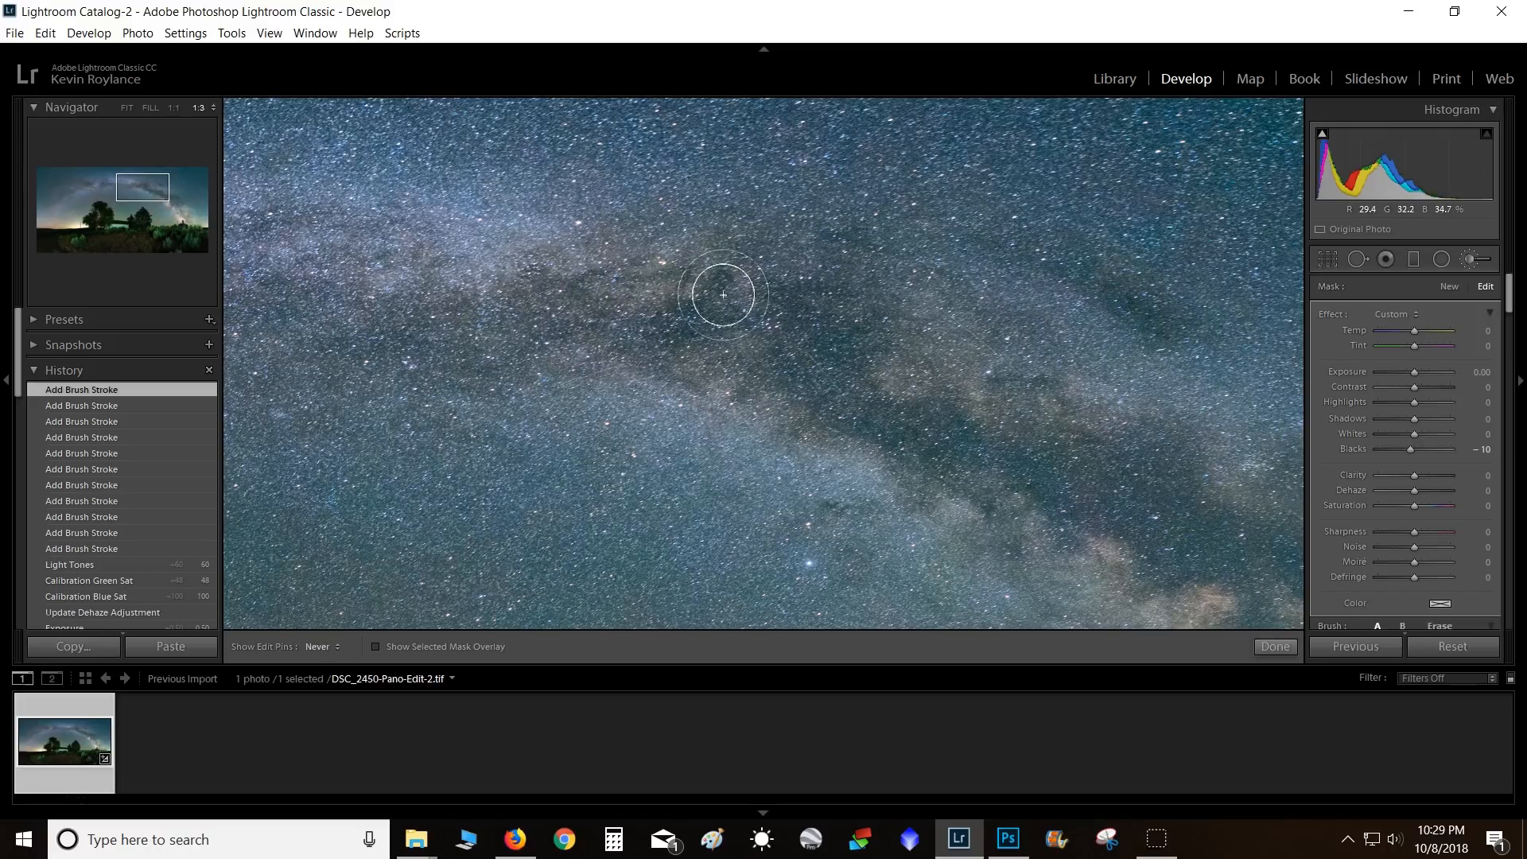
mouse_move(808, 396)
left_mouse_down()
mouse_move(994, 480)
mouse_move(770, 368)
left_mouse_up()
- Darken the dust lanes across the crest of the Milky Way arch and down its fainter left arm with the Blacks brush
left_click_drag(756, 277, 1060, 186)
key("h")
mouse_move(1016, 250)
left_mouse_down()
mouse_move(876, 212)
mouse_move(647, 227)
mouse_move(446, 201)
mouse_move(567, 278)
mouse_move(750, 235)
mouse_move(326, 184)
mouse_move(485, 237)
mouse_move(555, 210)
mouse_move(800, 239)
left_mouse_up()
mouse_move(566, 243)
left_mouse_down()
mouse_move(985, 337)
mouse_move(920, 307)
mouse_move(601, 322)
mouse_move(613, 249)
mouse_move(675, 300)
mouse_move(890, 283)
mouse_move(907, 225)
mouse_move(1129, 238)
left_mouse_up()
scroll(774, 286, "up", 5)
mouse_move(708, 229)
left_mouse_down()
mouse_move(612, 331)
mouse_move(554, 344)
mouse_move(963, 343)
mouse_move(808, 284)
mouse_move(735, 353)
mouse_move(776, 281)
mouse_move(711, 257)
mouse_move(728, 302)
mouse_move(672, 372)
mouse_move(513, 449)
mouse_move(713, 337)
mouse_move(719, 234)
mouse_move(719, 264)
mouse_move(834, 303)
mouse_move(912, 302)
mouse_move(789, 238)
mouse_move(881, 189)
left_mouse_up()
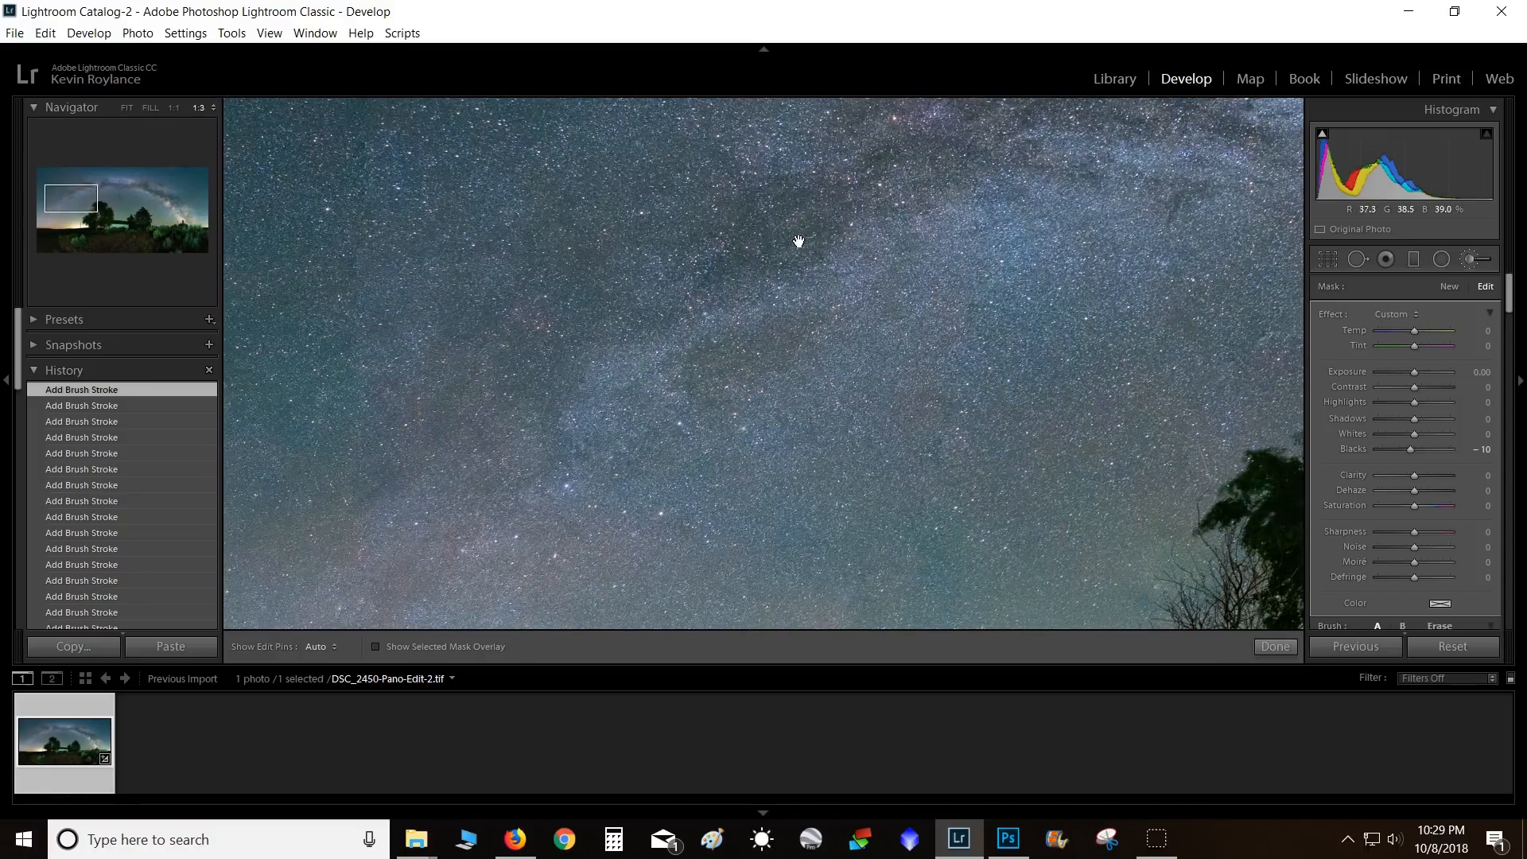
- Inspect the darkened dust lanes along the arch from the faint arm to the bright core, finishing at the full view
key("h")
key("space")
left_click_drag(767, 242, 589, 477)
left_click_drag(1041, 354, 454, 323)
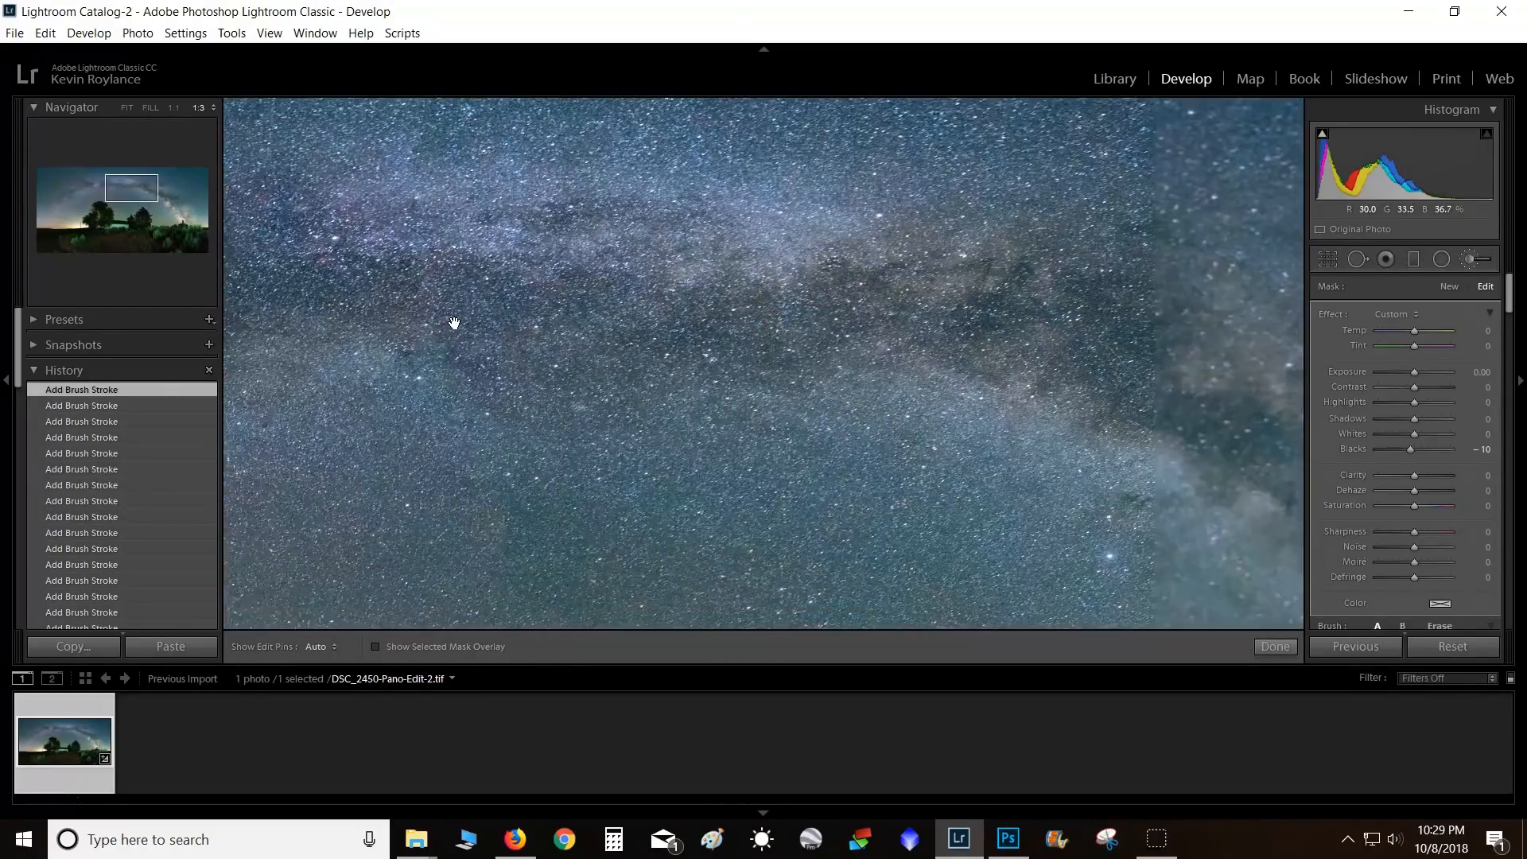
left_click_drag(909, 354, 559, 143)
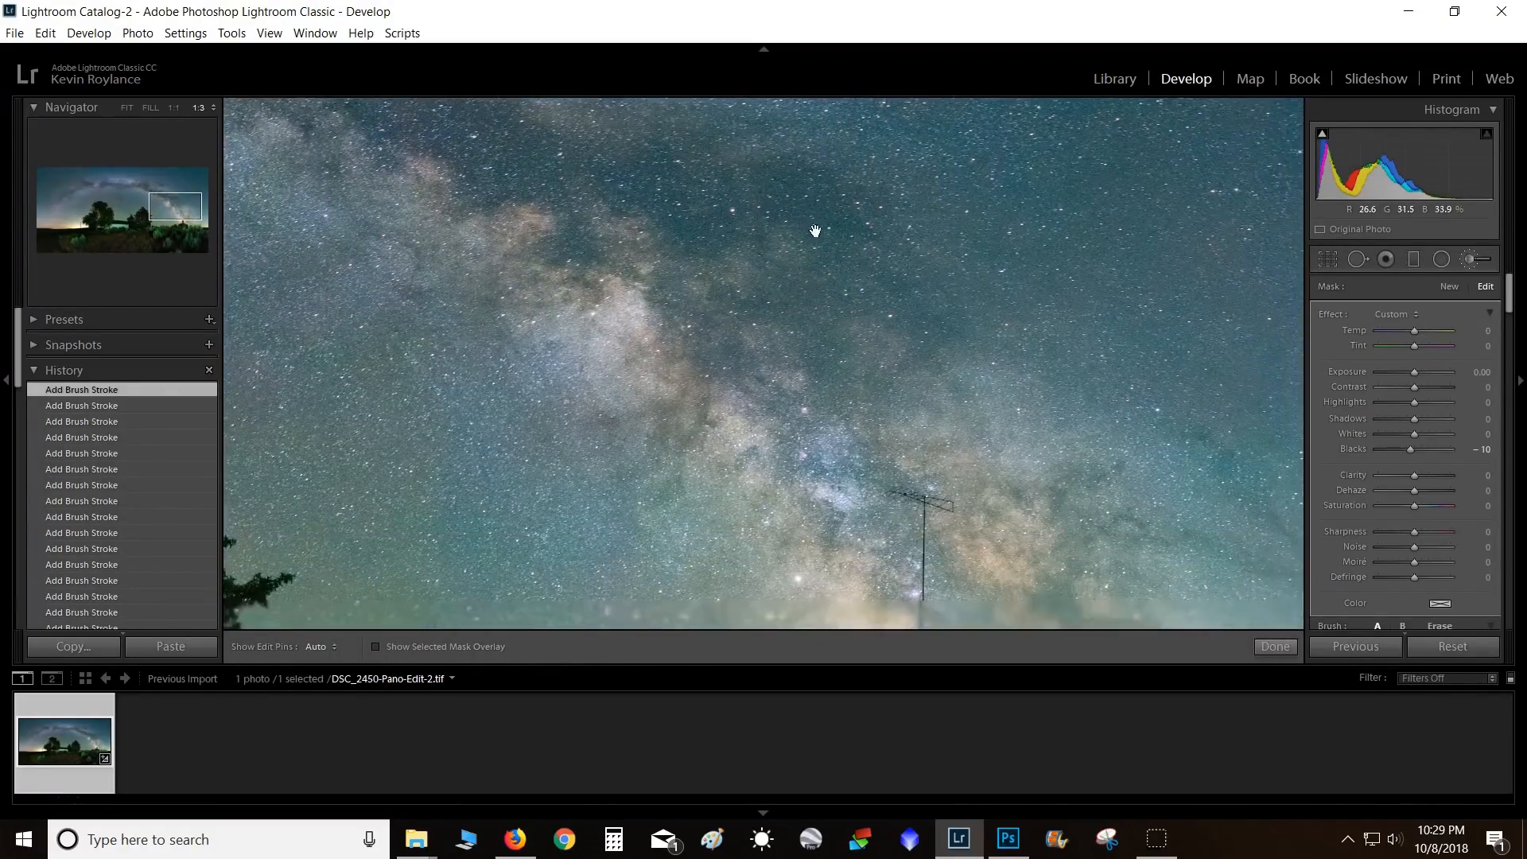
left_click_drag(815, 231, 808, 153)
left_click_drag(961, 371, 832, 151)
left_click_drag(818, 230, 1092, 470)
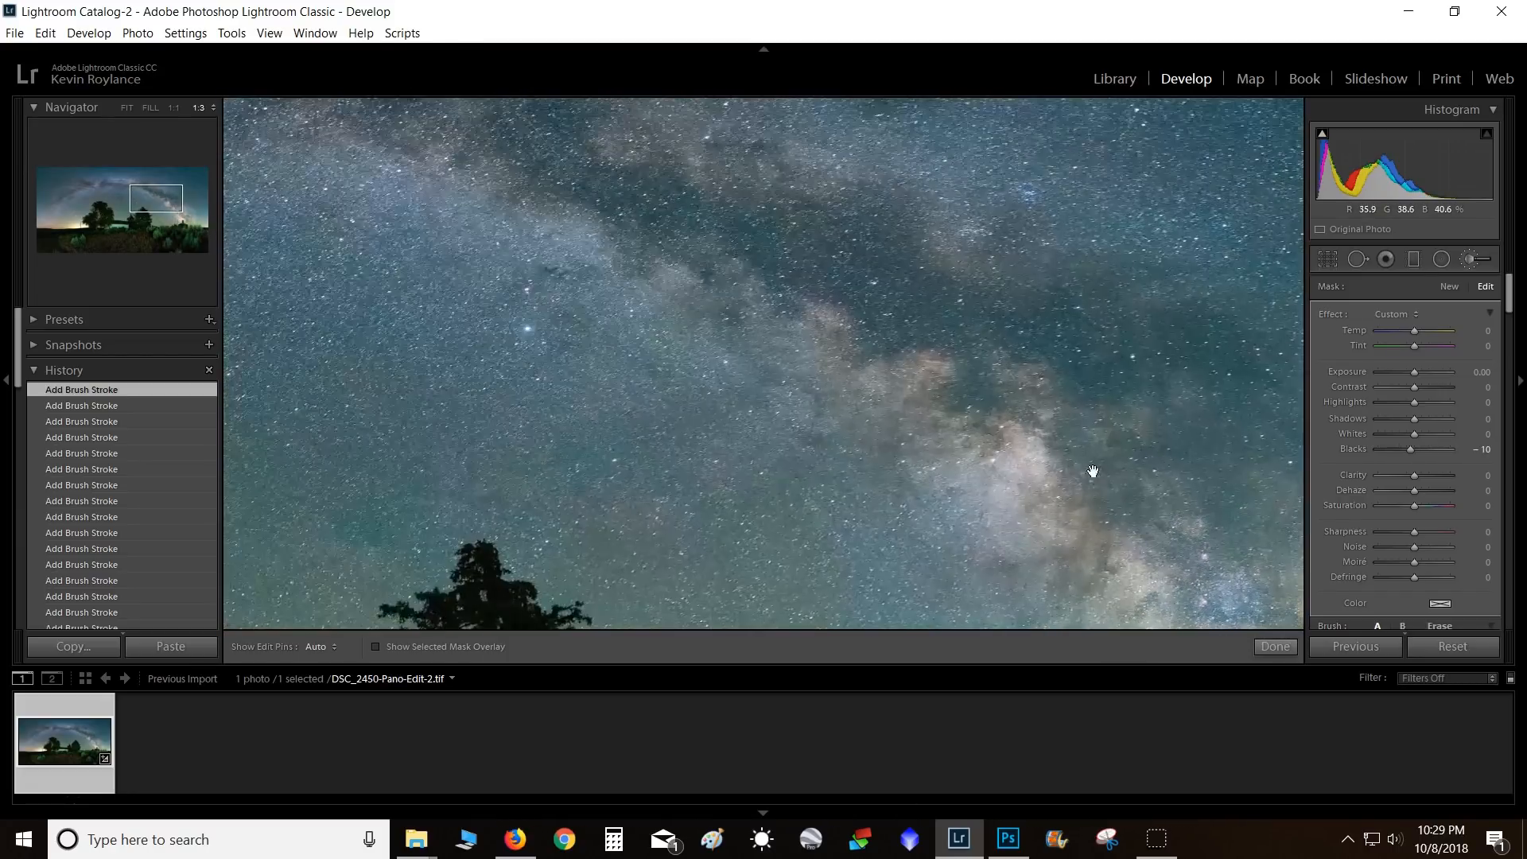
left_click(909, 298)
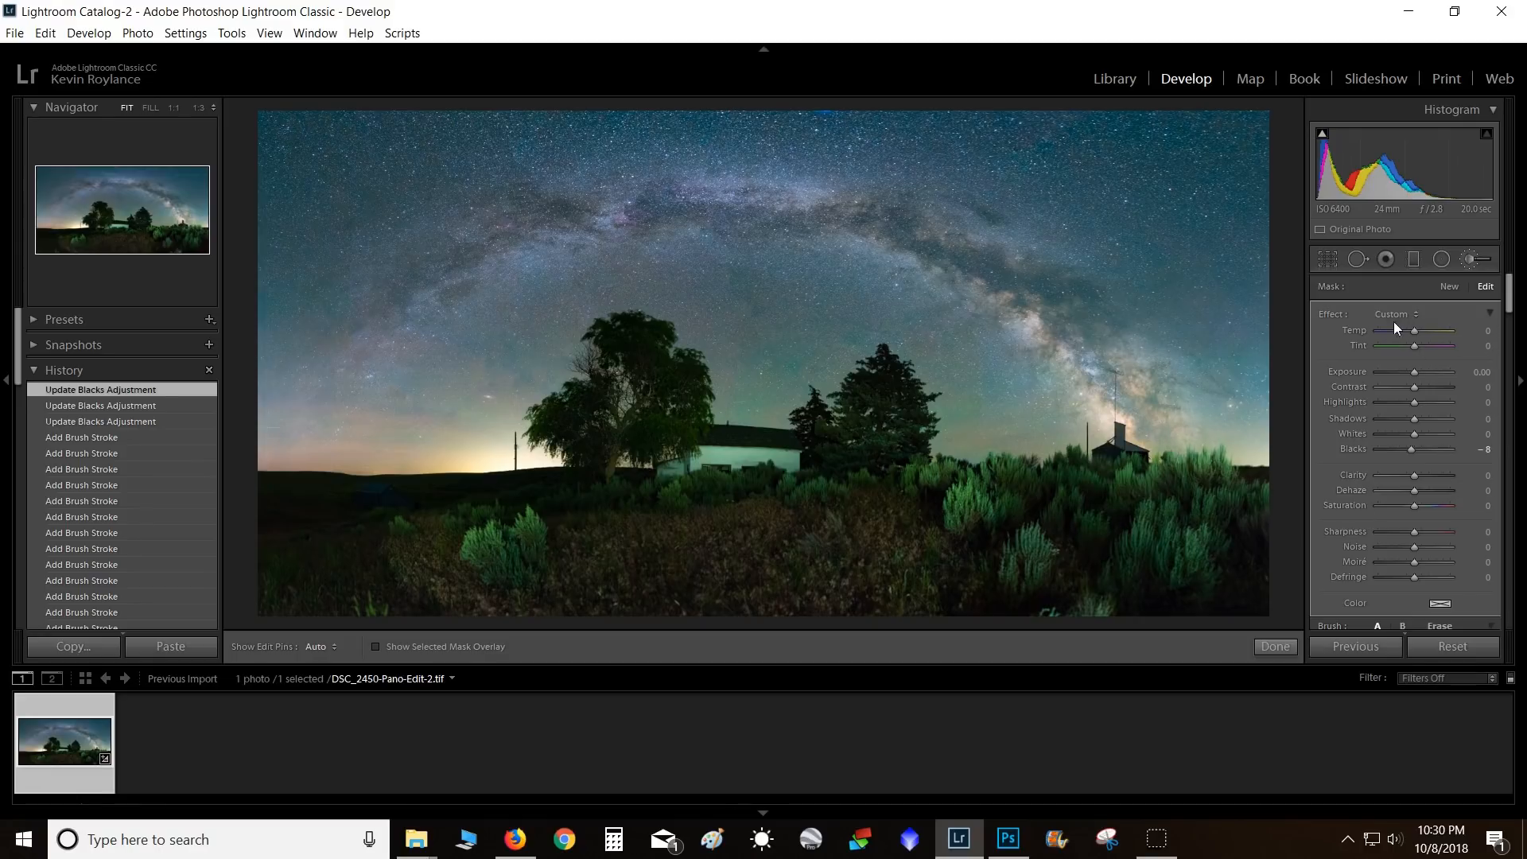
- Start a new brush mask with neutral settings except Clarity at 15, and paint it with a feathered brush along the Milky Way arch
left_click(1449, 288)
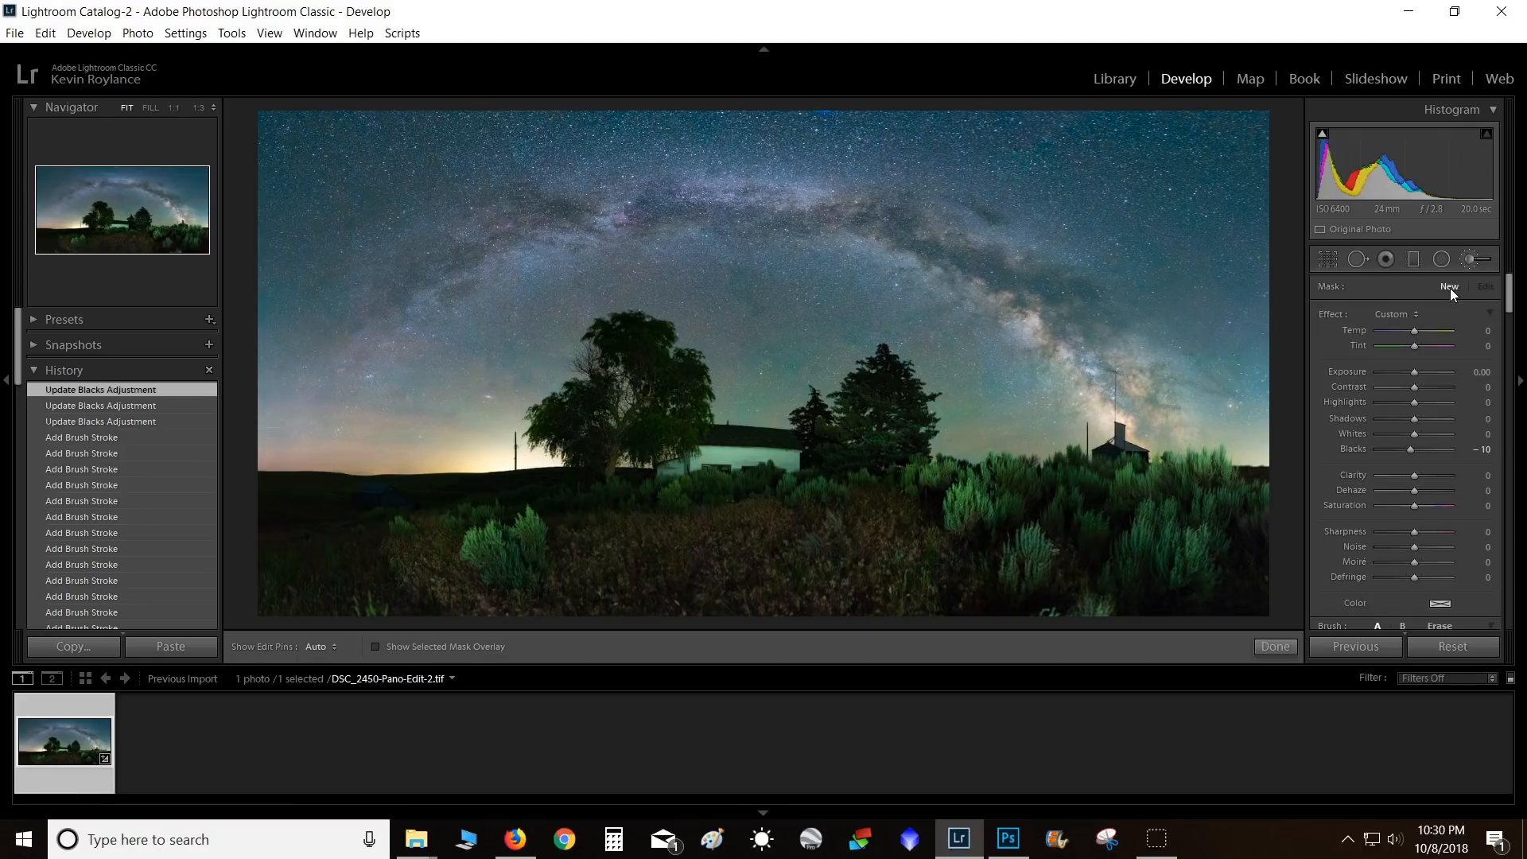
double_click(1339, 313)
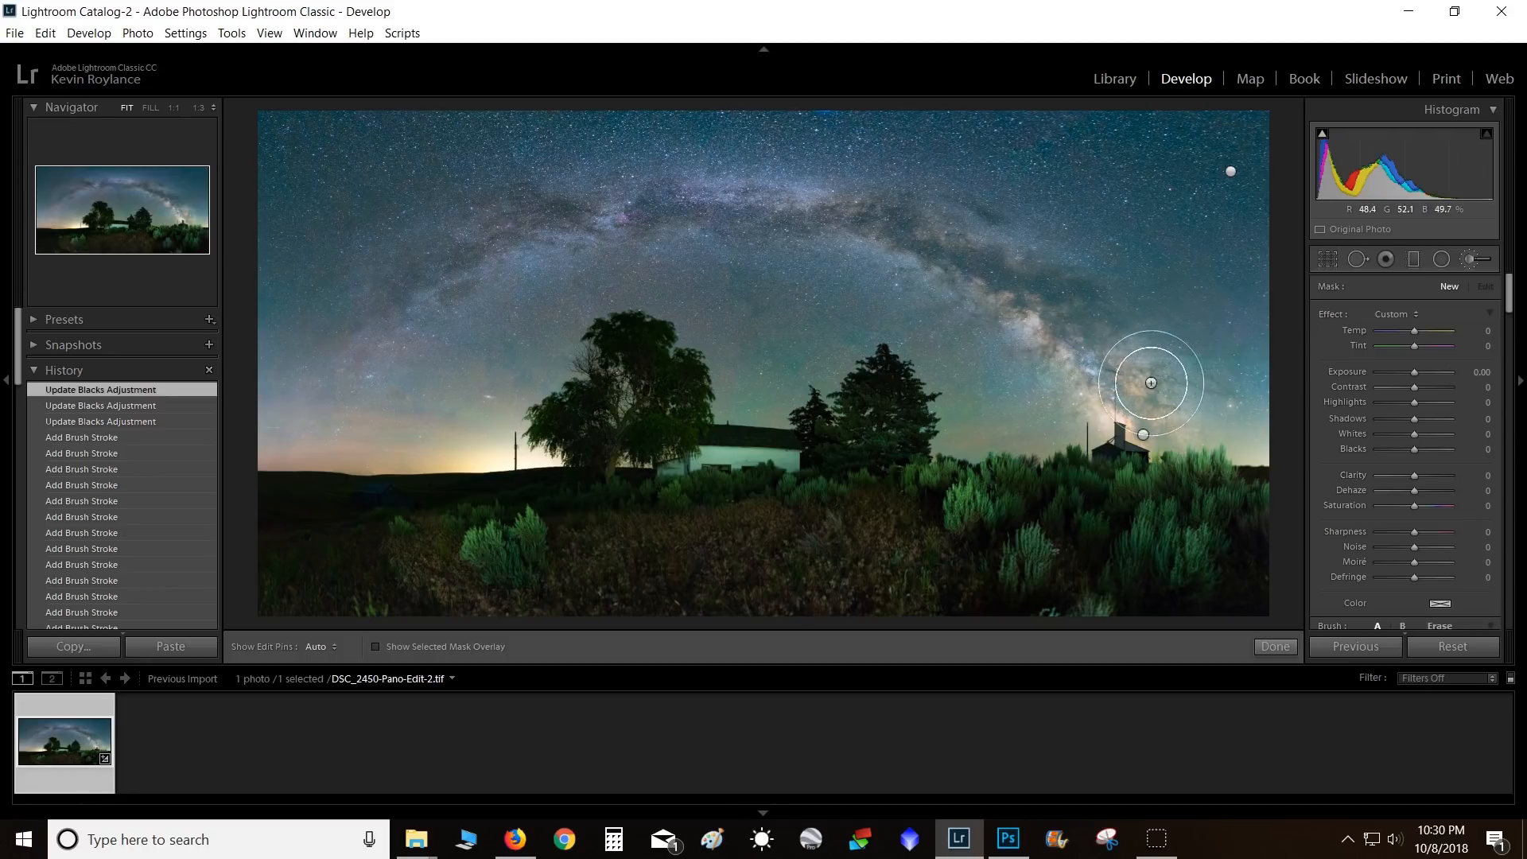
scroll(1330, 480, "down", 3)
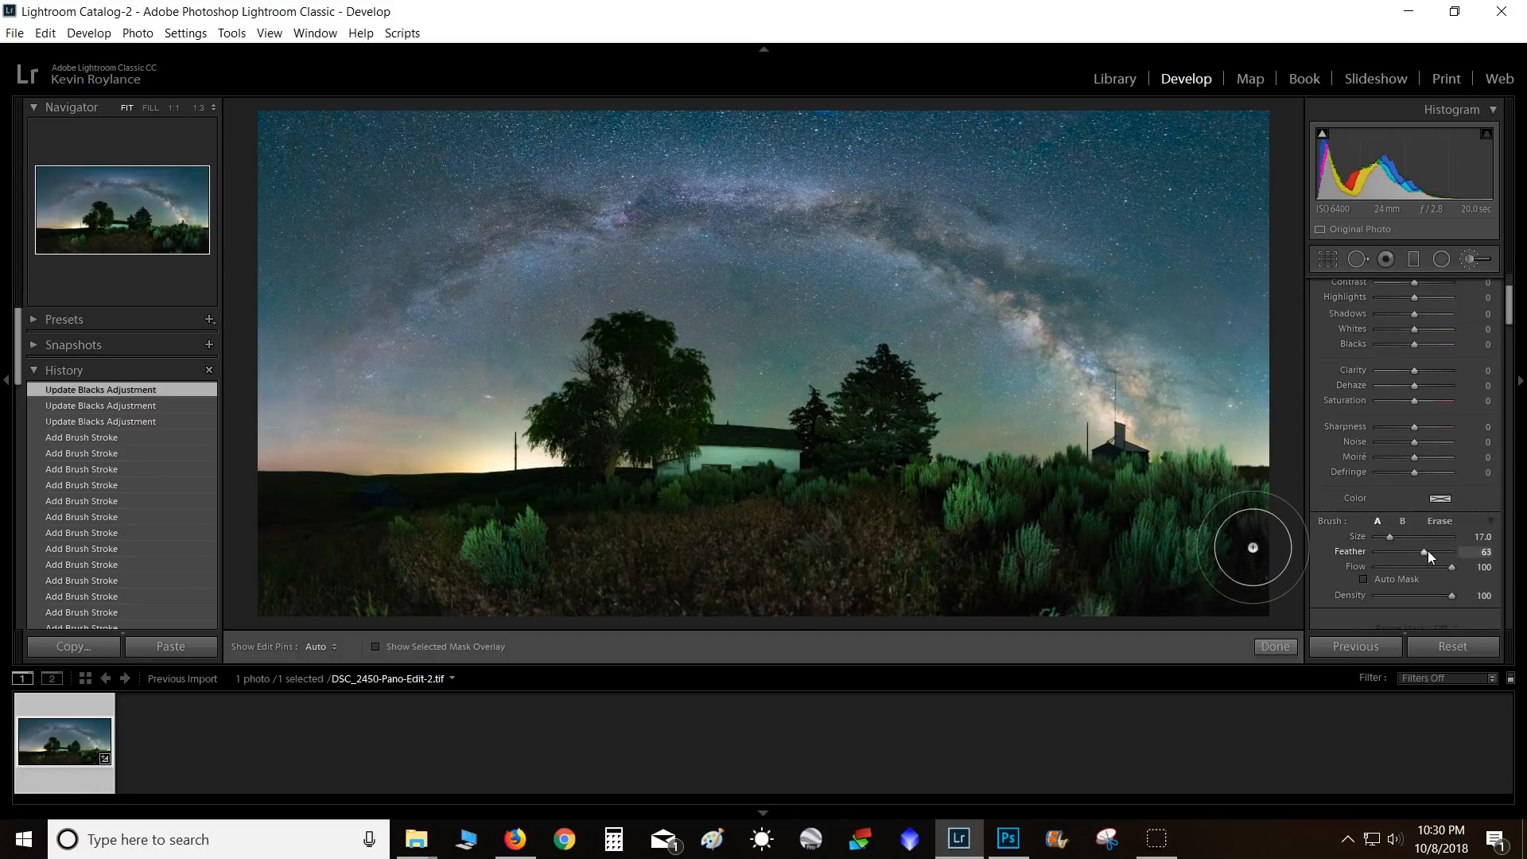
scroll(1326, 449, "up", 3)
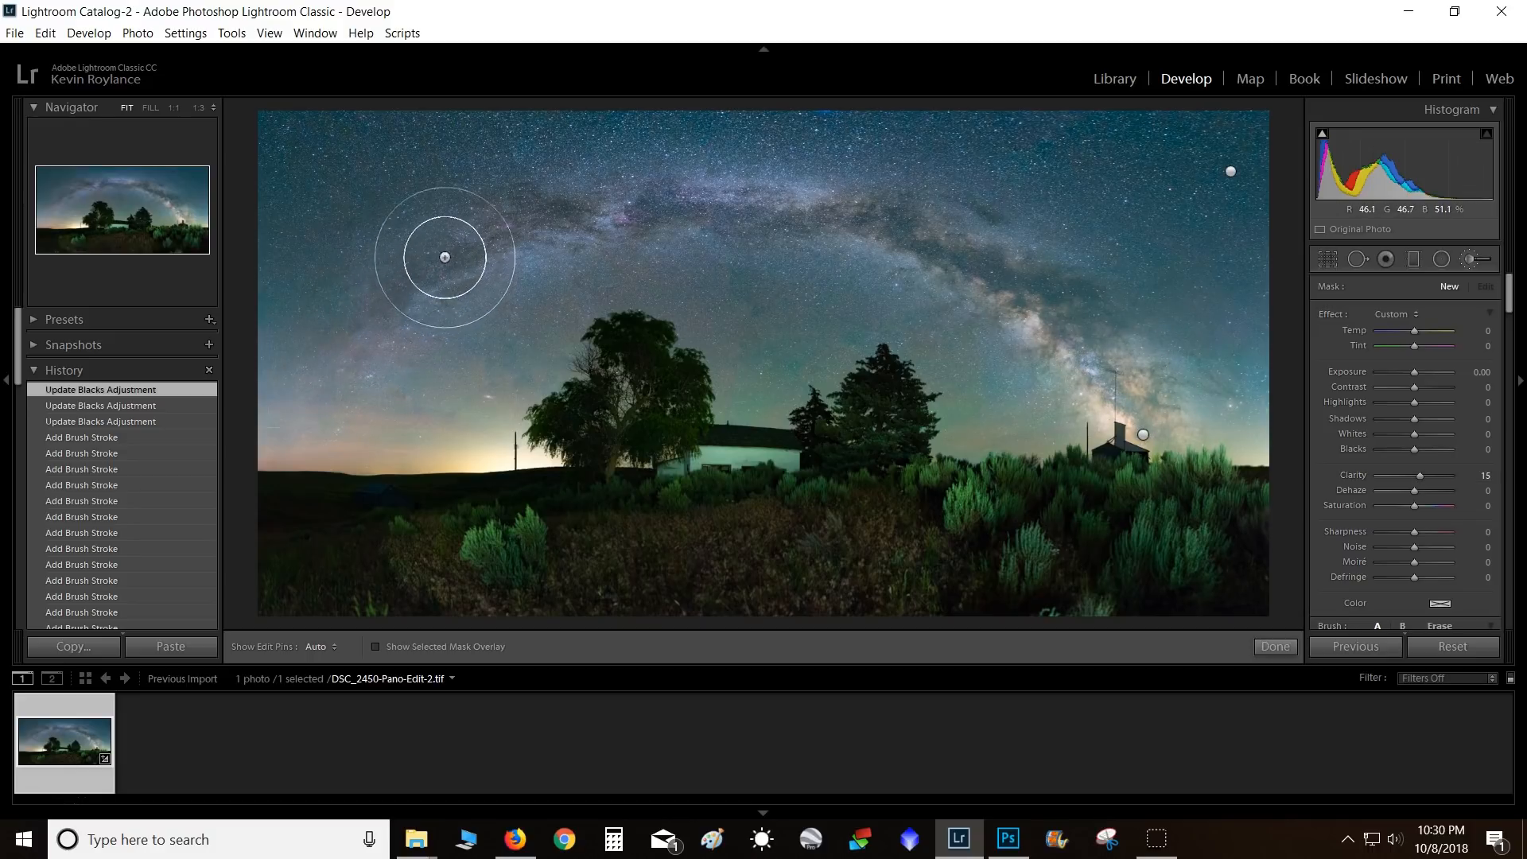
key("h")
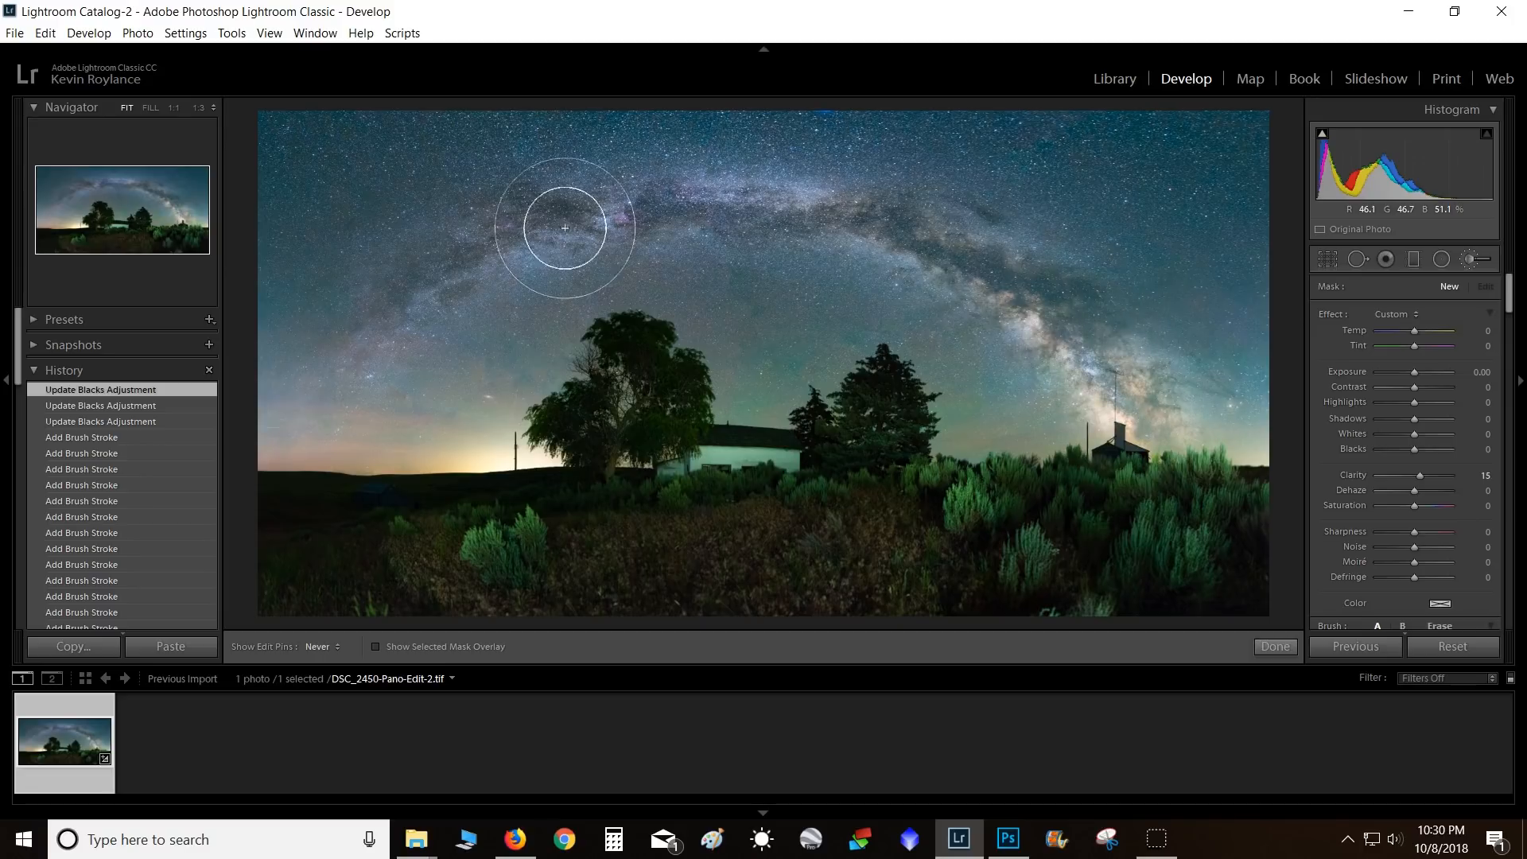
left_click(620, 256)
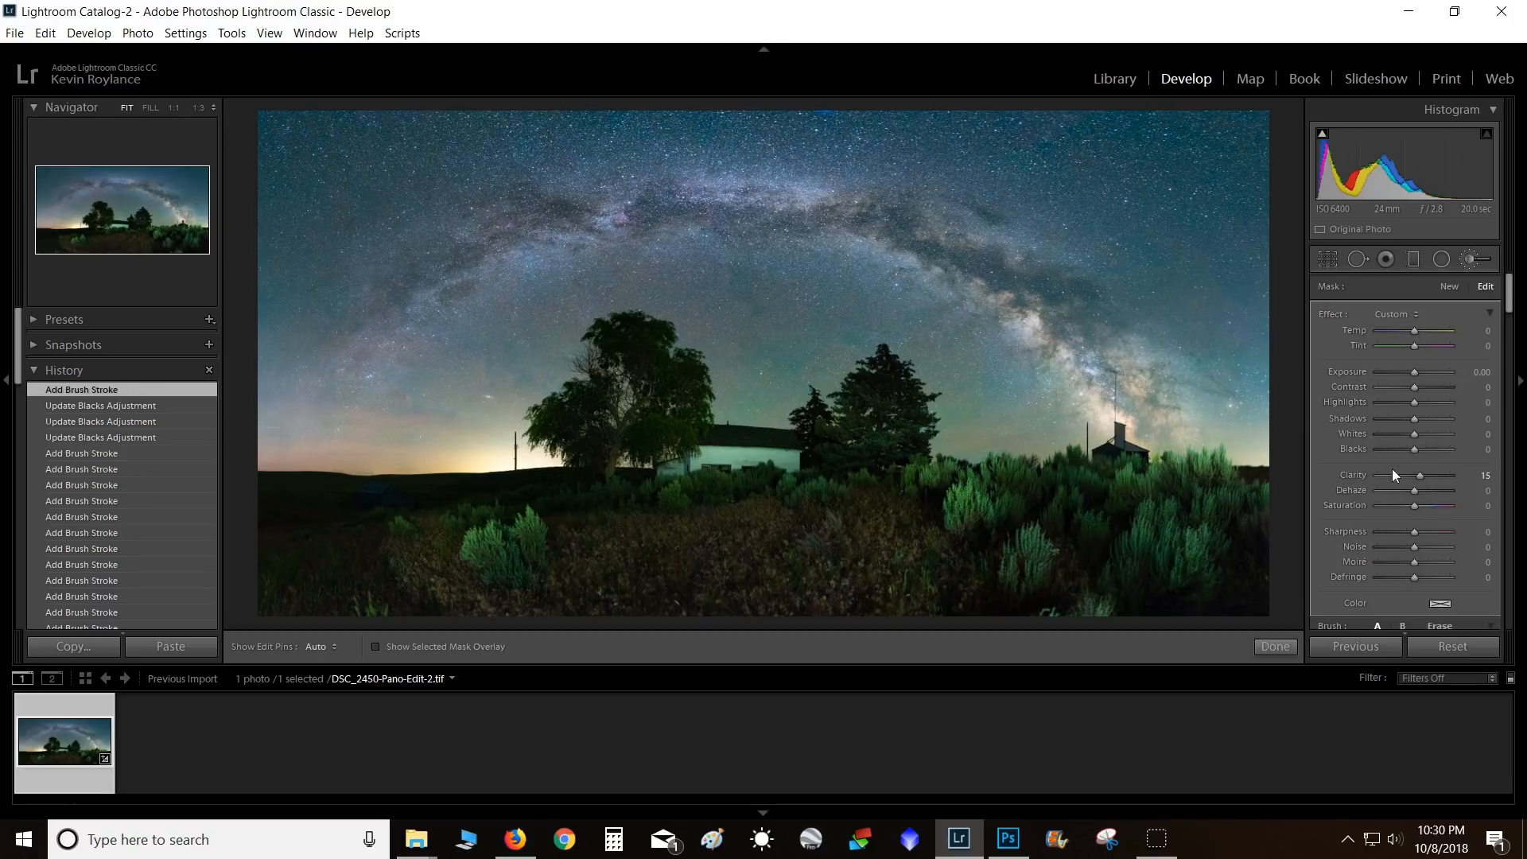
- Set the Milky Way mask's Clarity to 27 and finish the brush adjustment
double_click(1423, 479)
left_click_drag(1417, 479, 1428, 480)
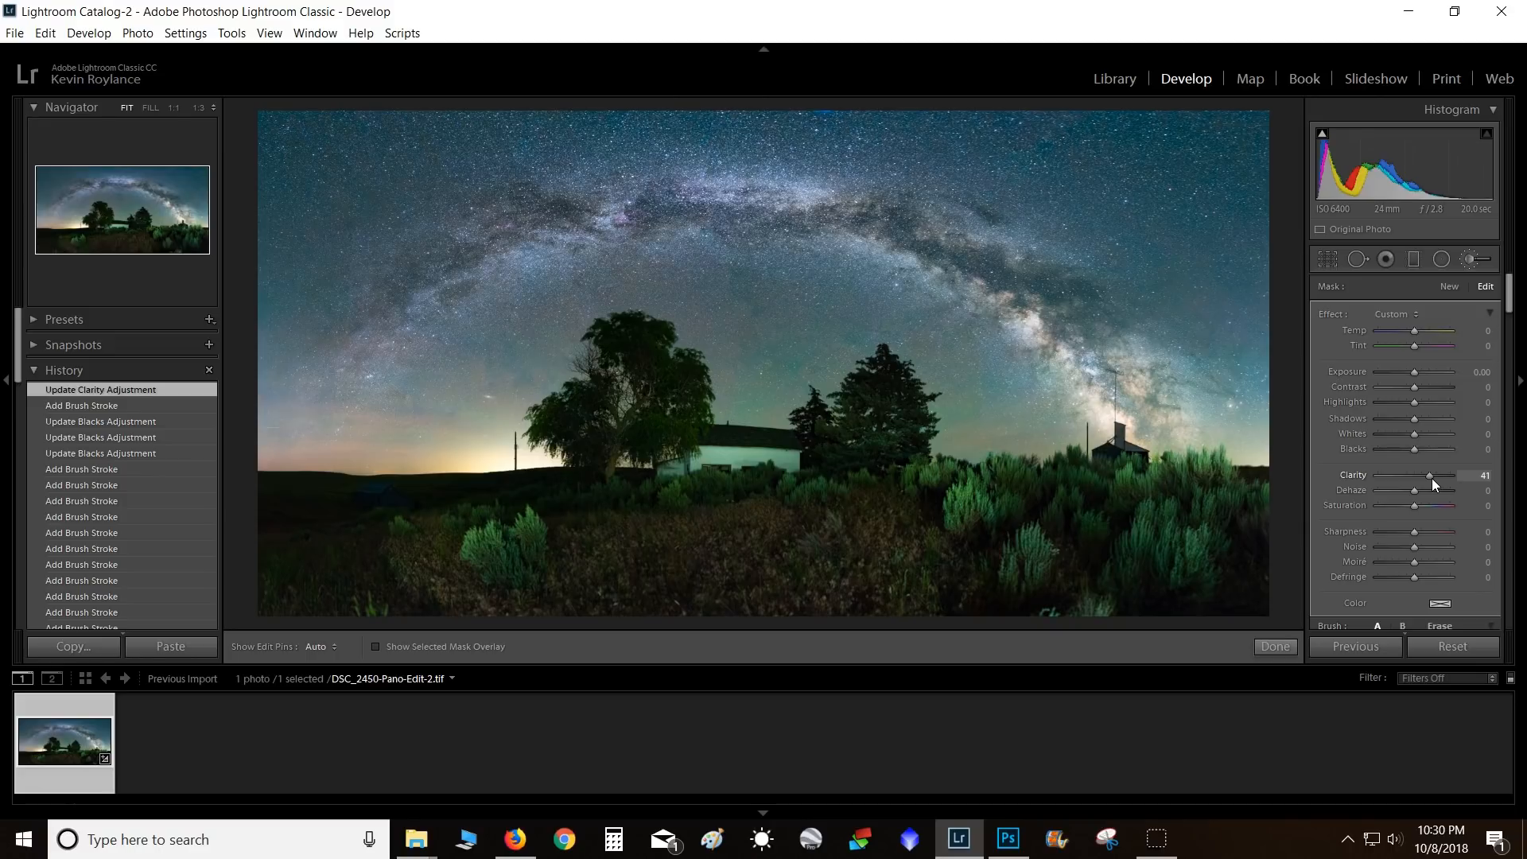
left_click_drag(1426, 481, 1423, 481)
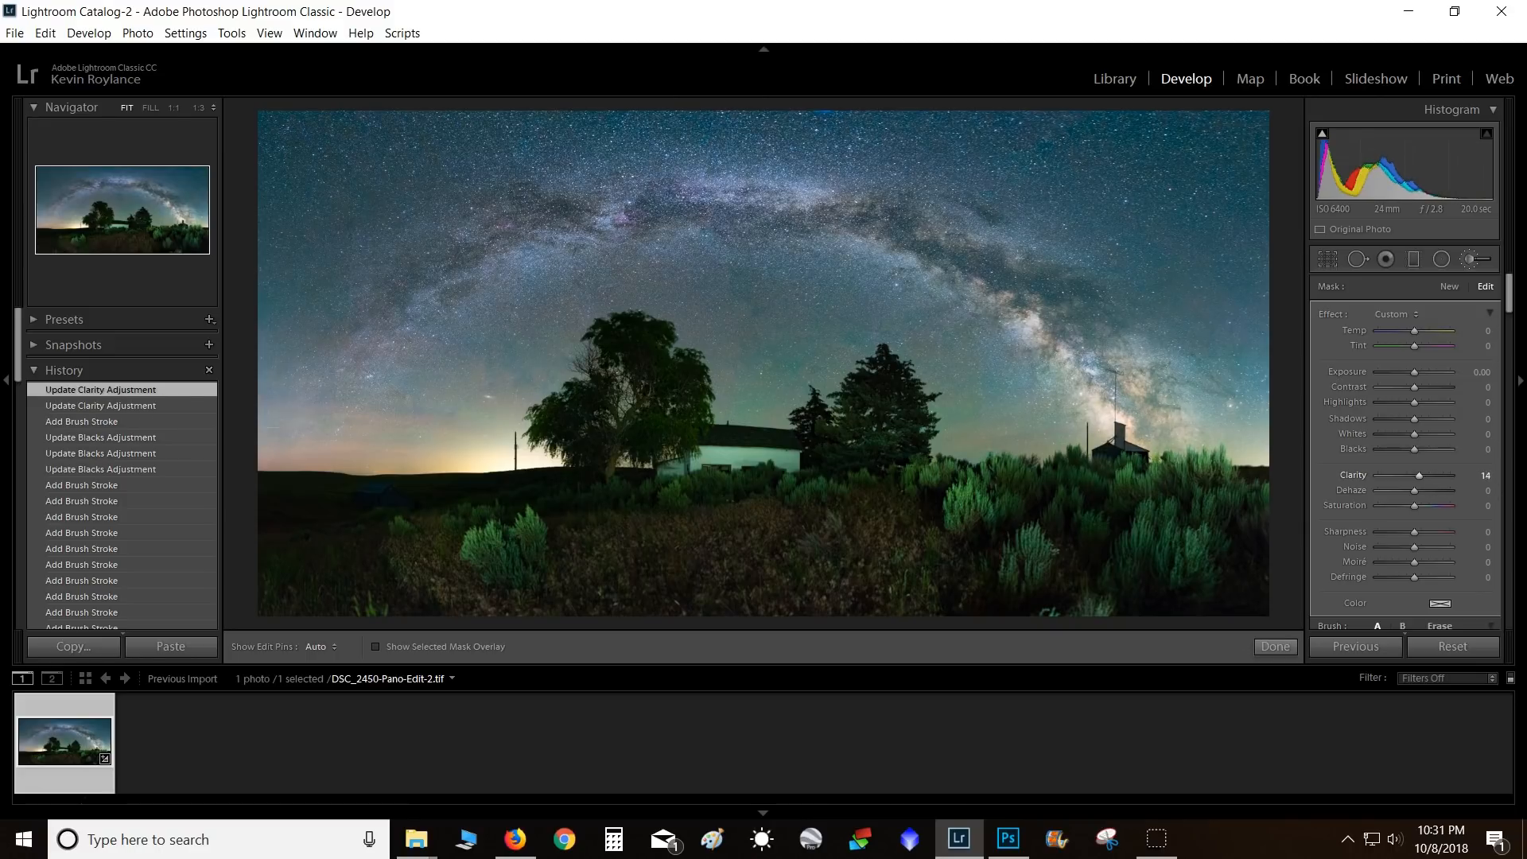
left_click_drag(1423, 474, 1428, 475)
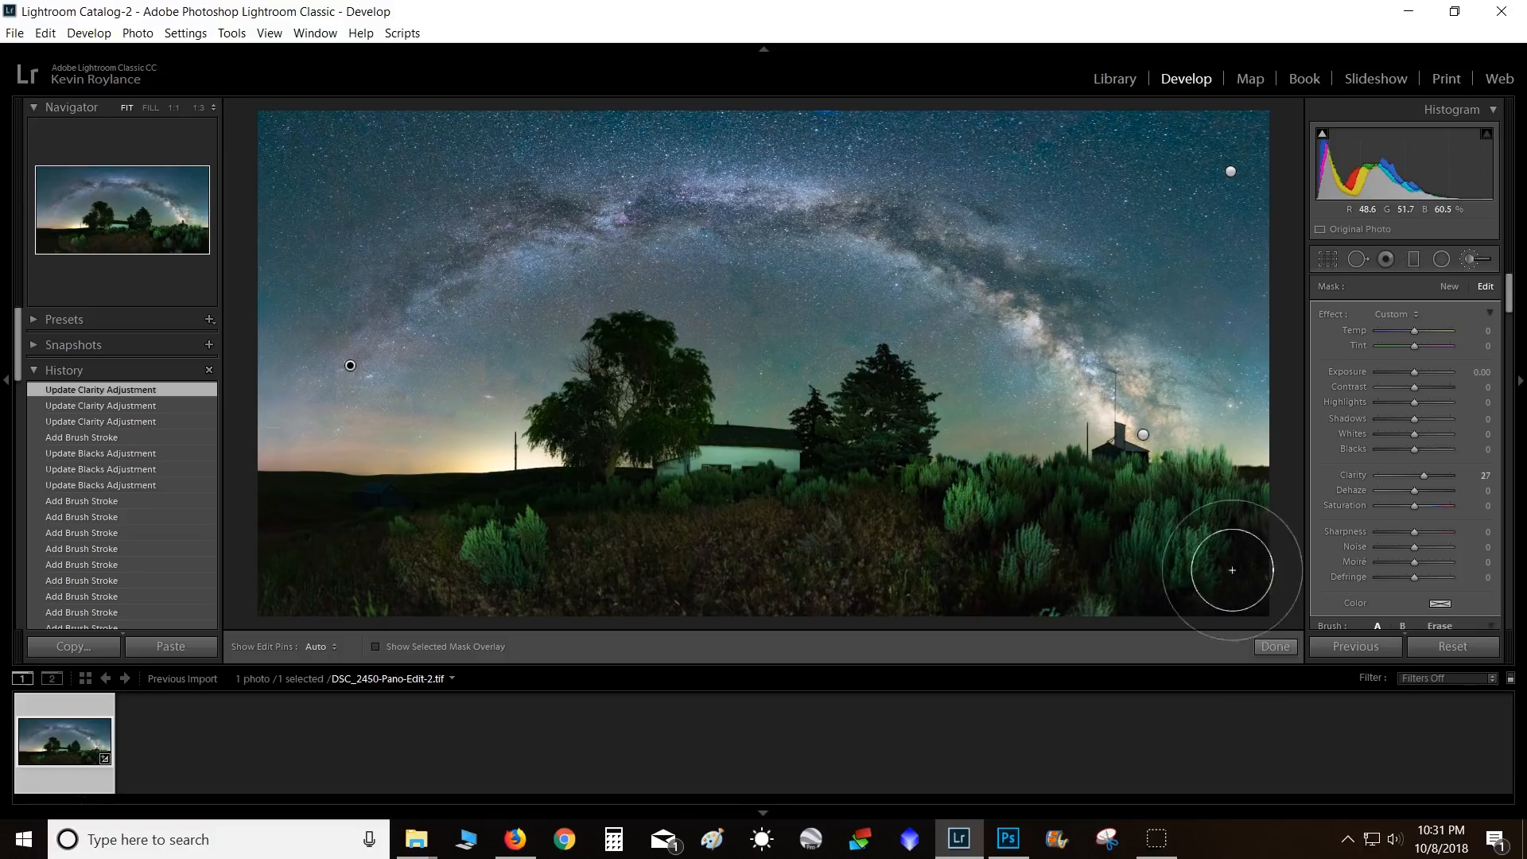
left_click(1271, 646)
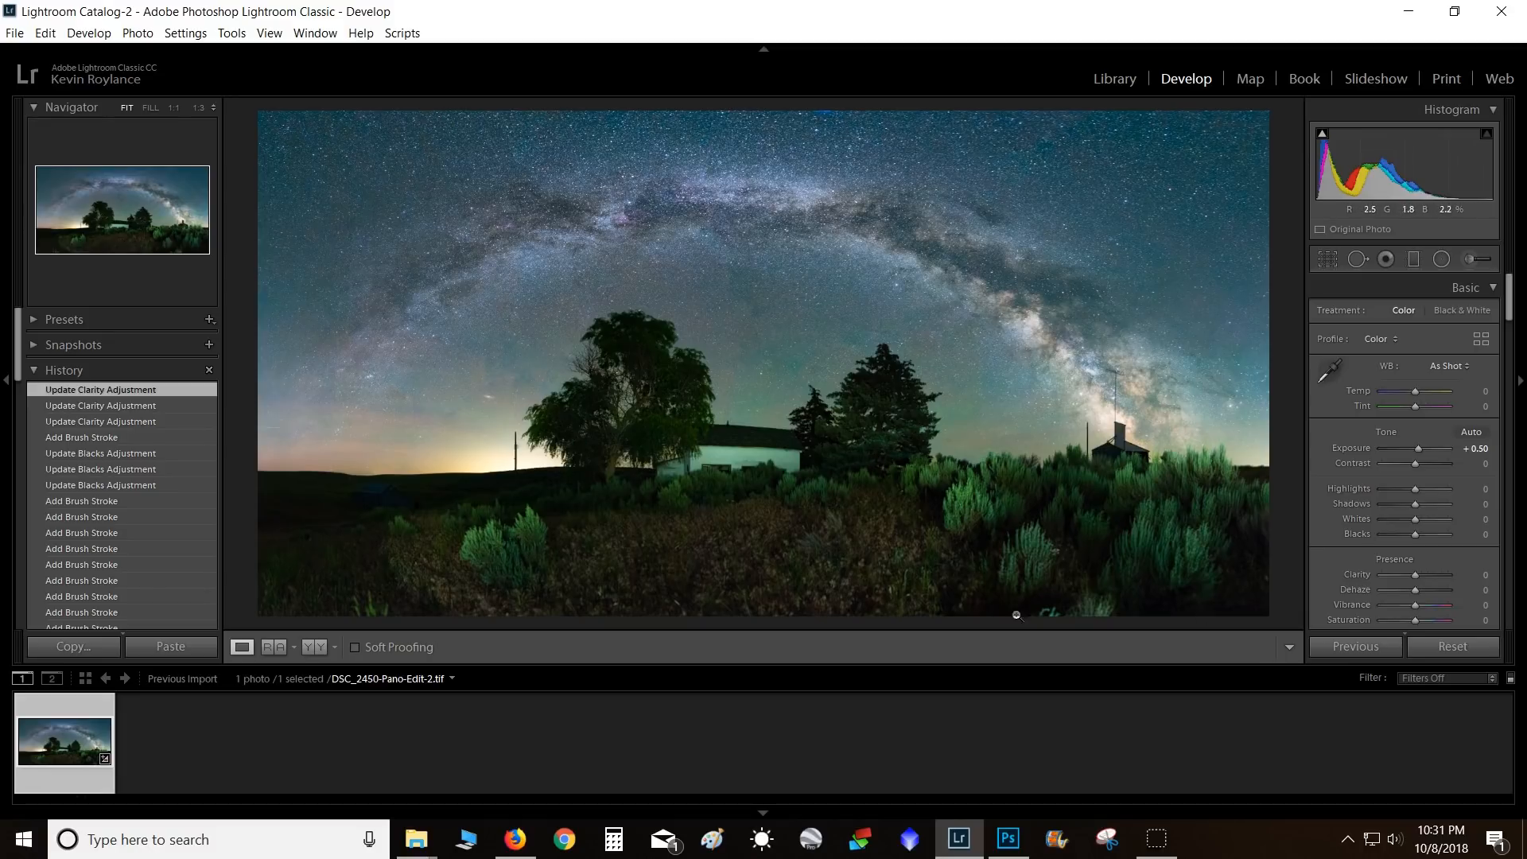
- Start another brush mask with neutral settings except Saturation at -33, using a size 24 brush with feather 0
left_click(1470, 264)
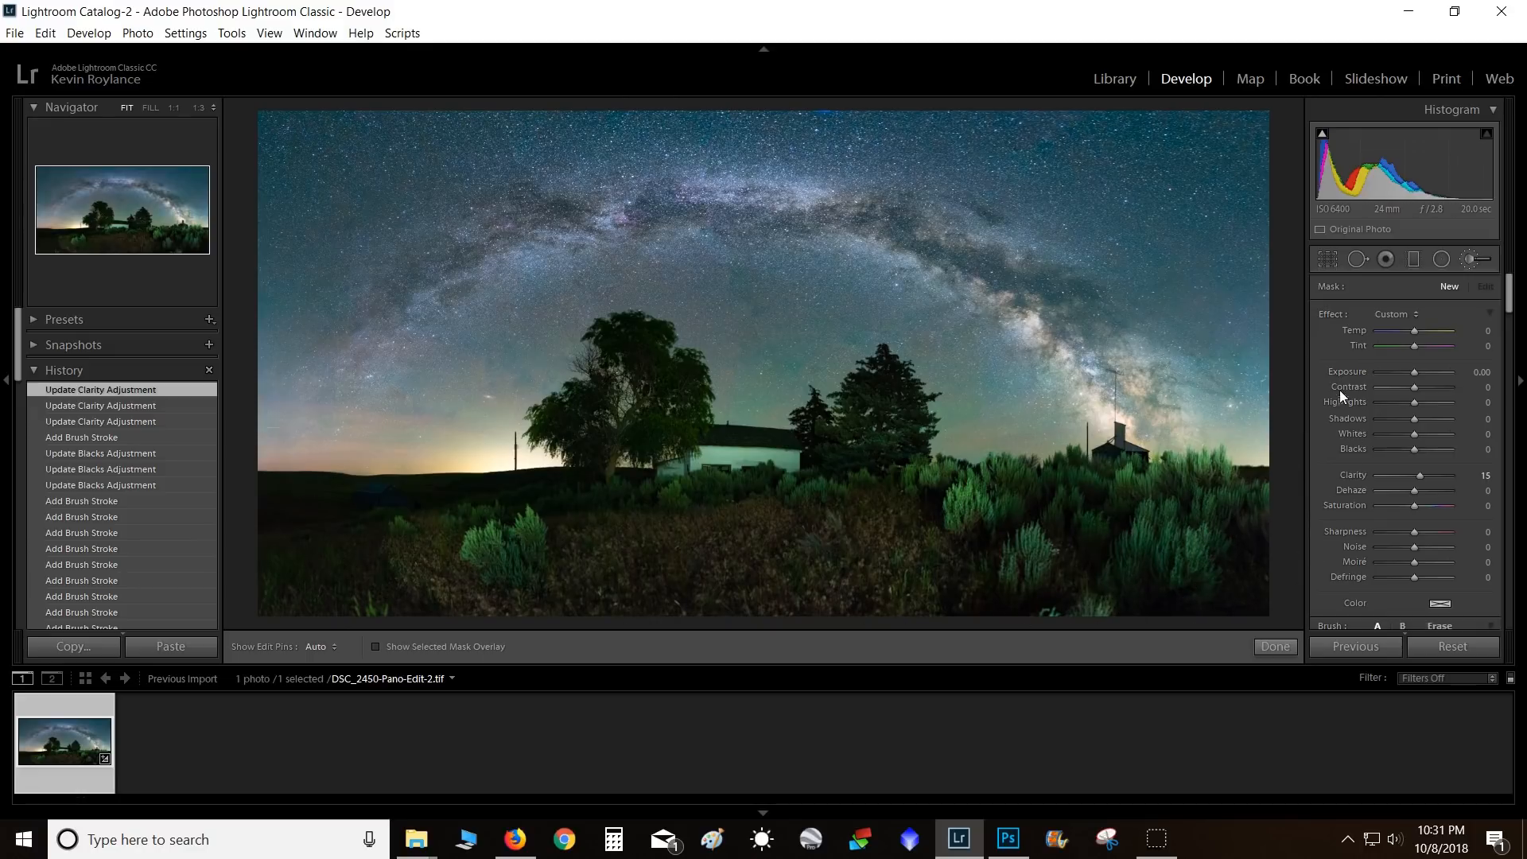
double_click(1337, 315)
left_click_drag(1404, 508, 1401, 508)
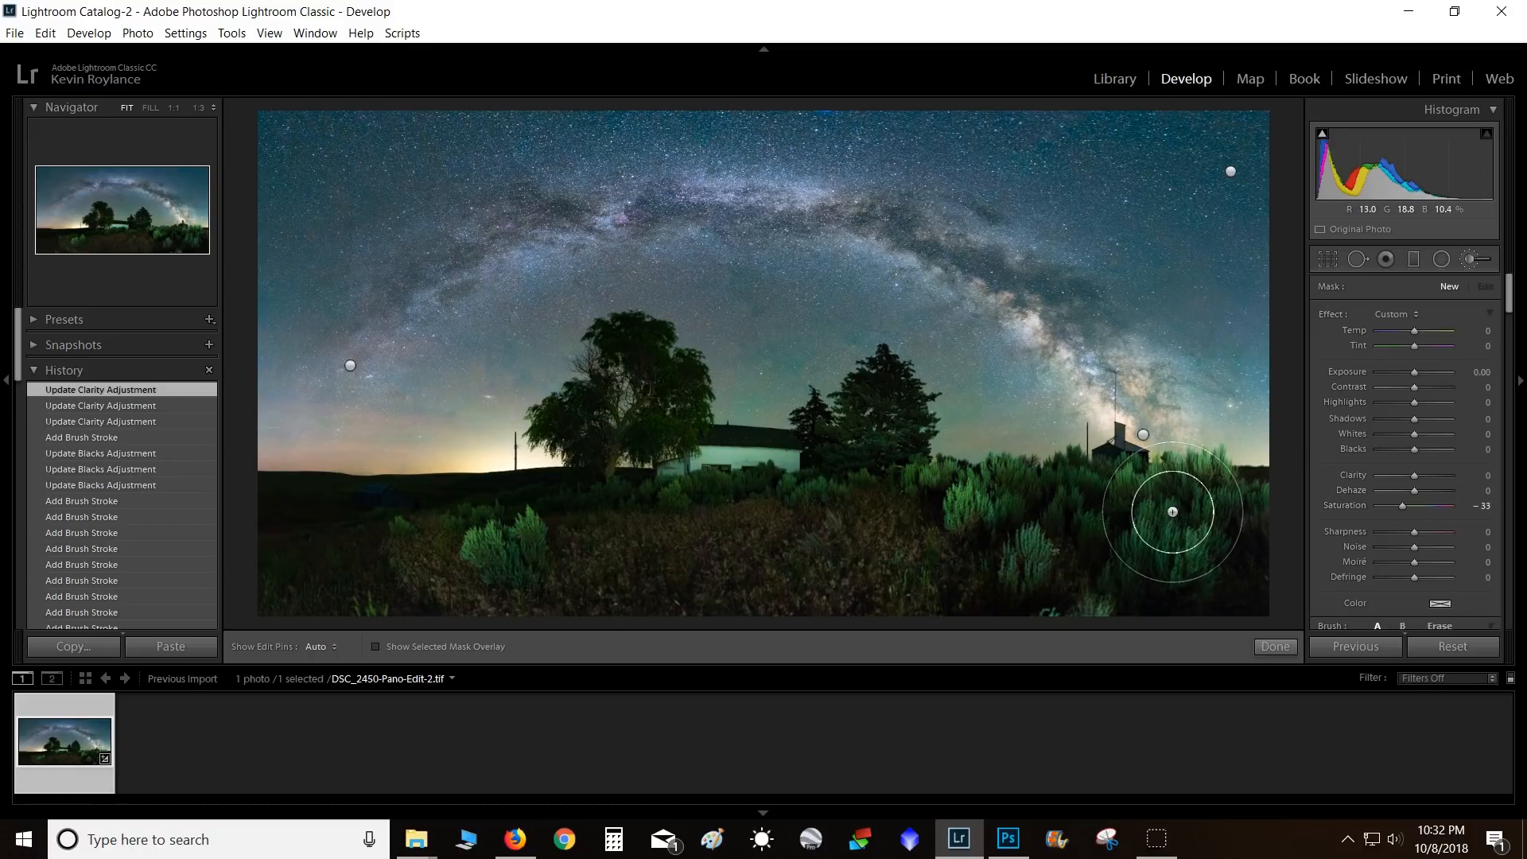
scroll(1334, 532, "down", 3)
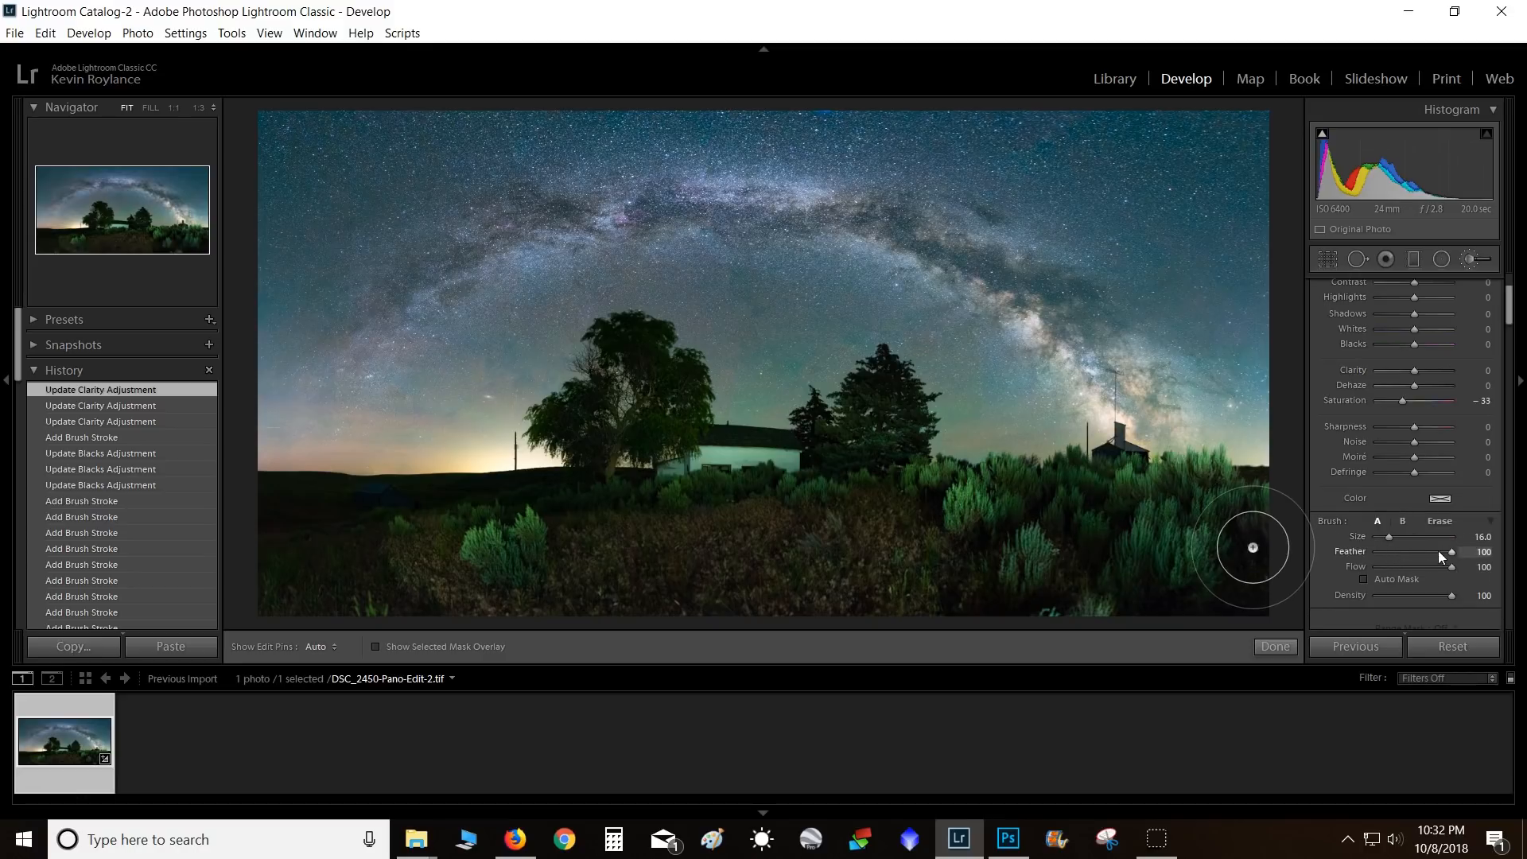
left_click_drag(1443, 551, 1315, 554)
scroll(1165, 540, "up", 3)
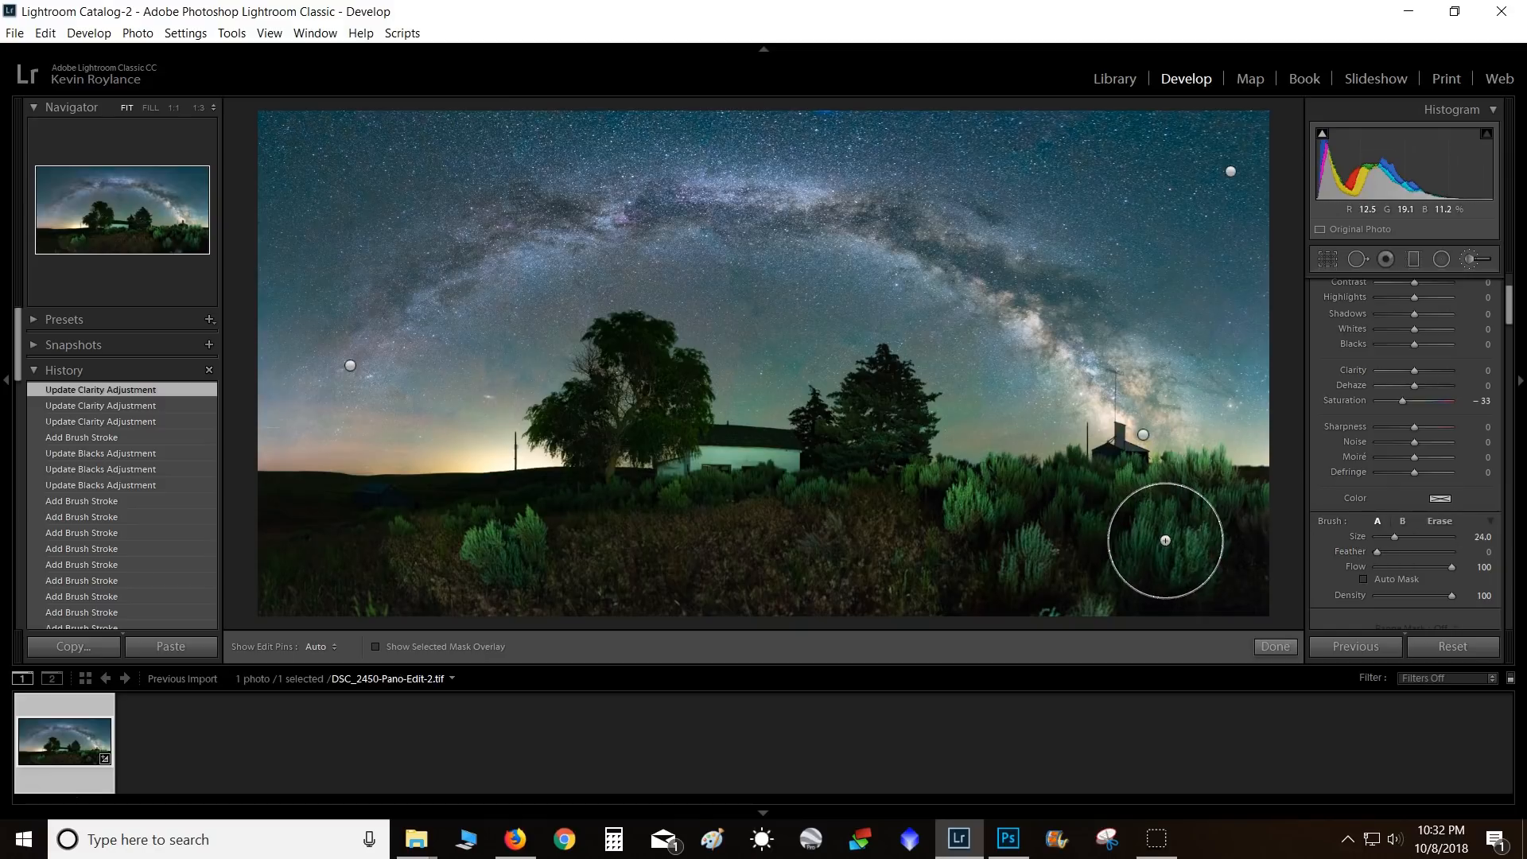
- Paint the desaturation brush over the sagebrush and grass foreground, and compare the photo with its unedited version
key("h")
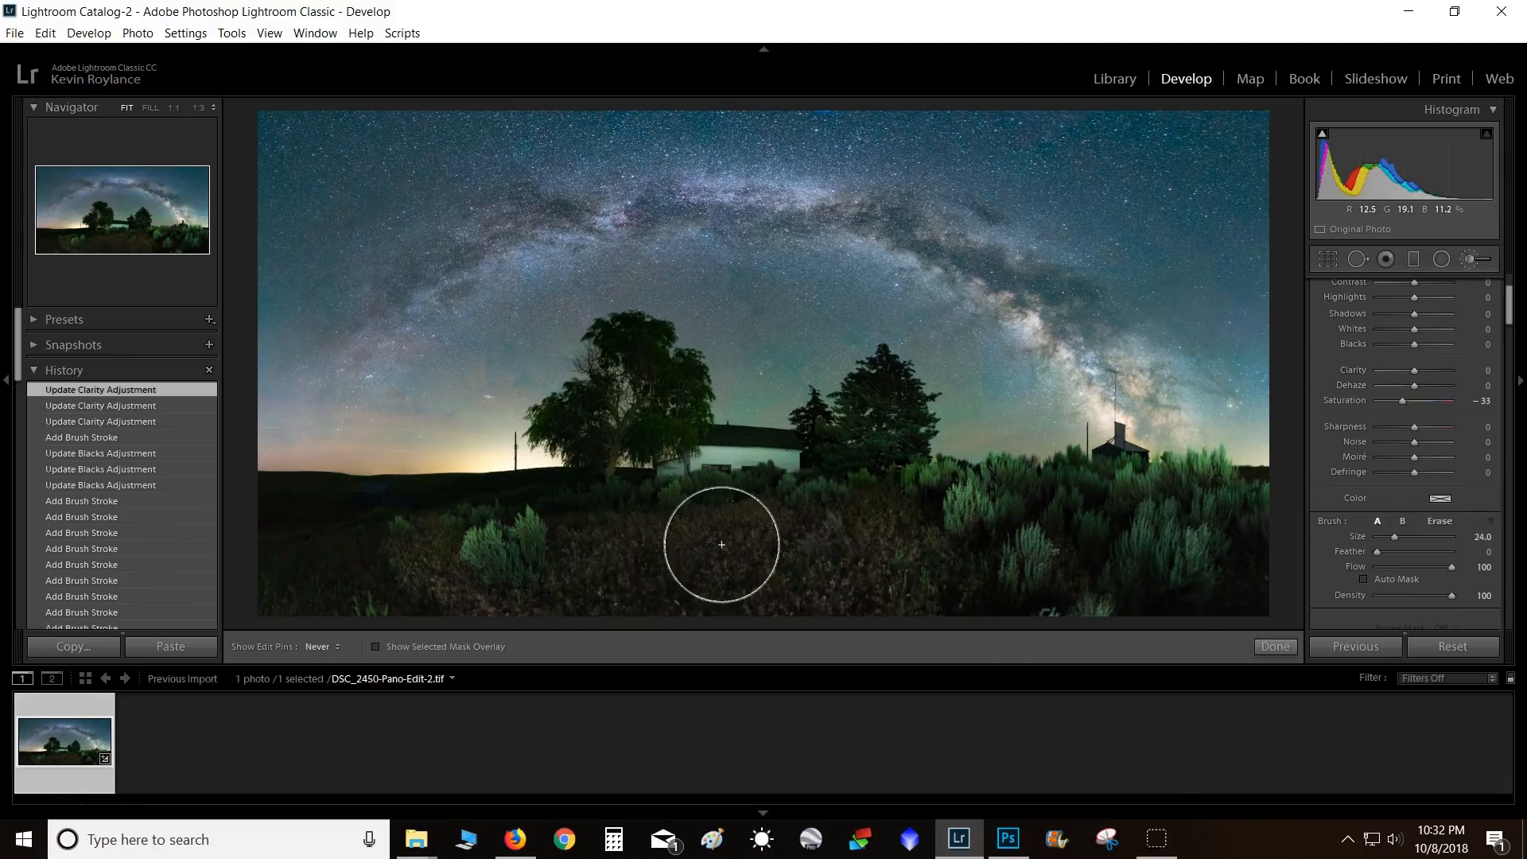
left_click(850, 560)
key("backslash")
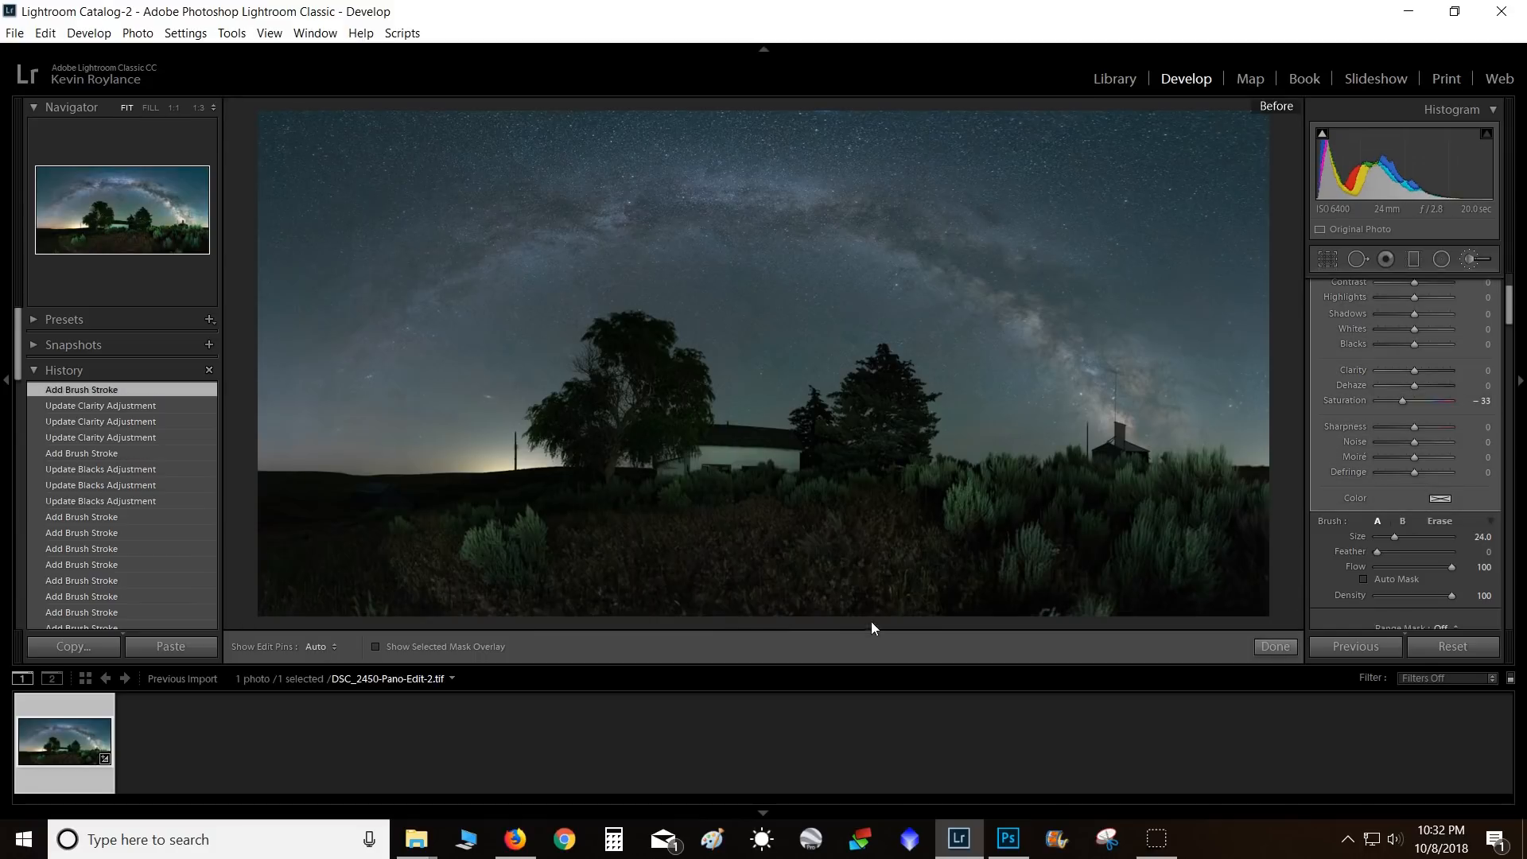
key("backslash")
key("h")
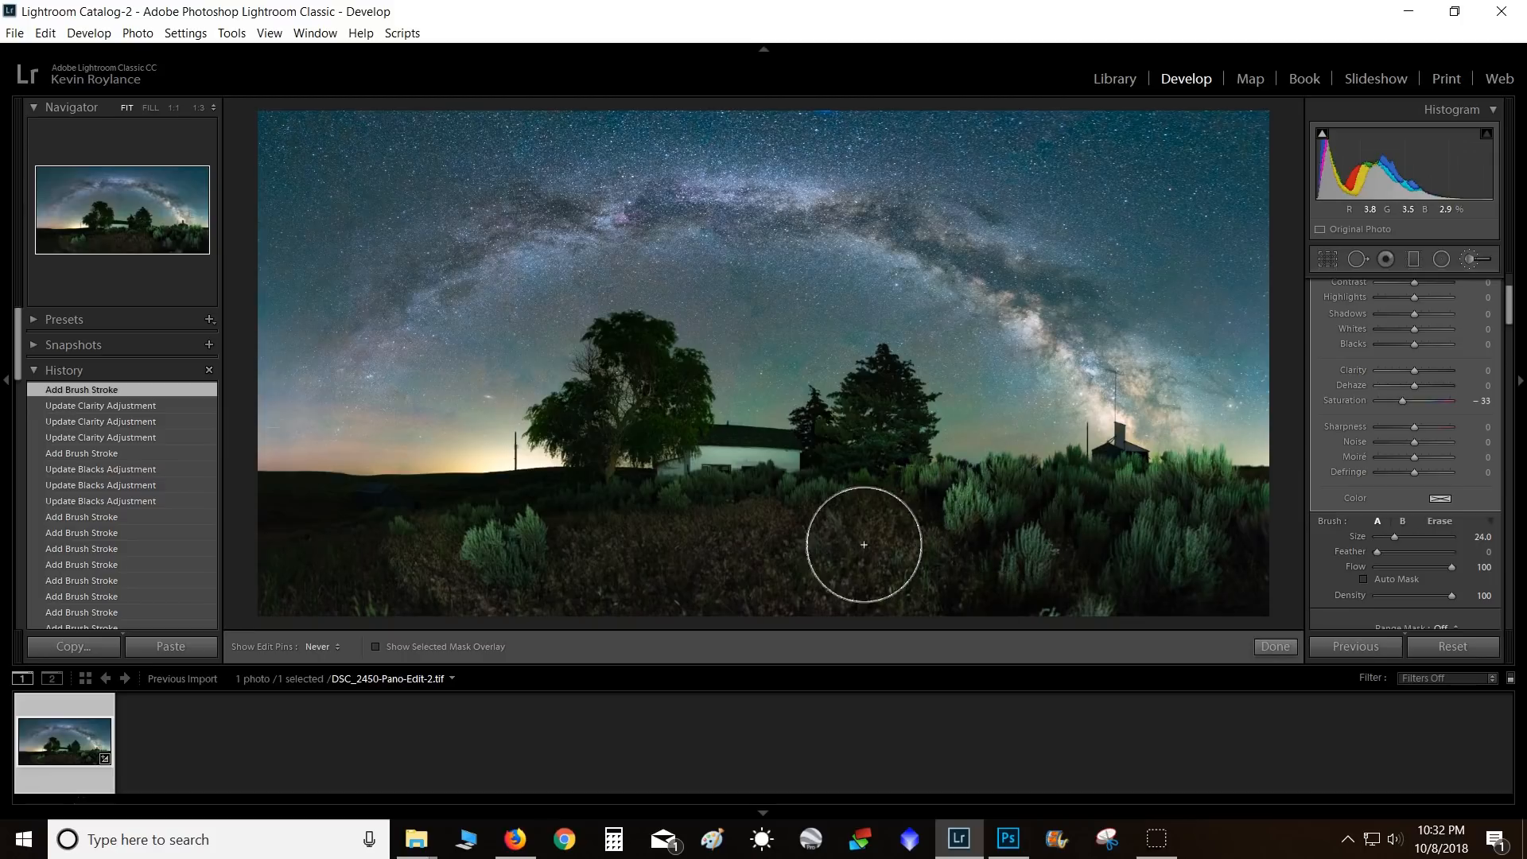
- Extend the desaturation mask over the house, the large conifer and the right end of the foreground with the mask overlay shown
mouse_move(747, 506)
left_mouse_down()
mouse_move(834, 482)
mouse_move(873, 430)
mouse_move(869, 485)
left_mouse_up()
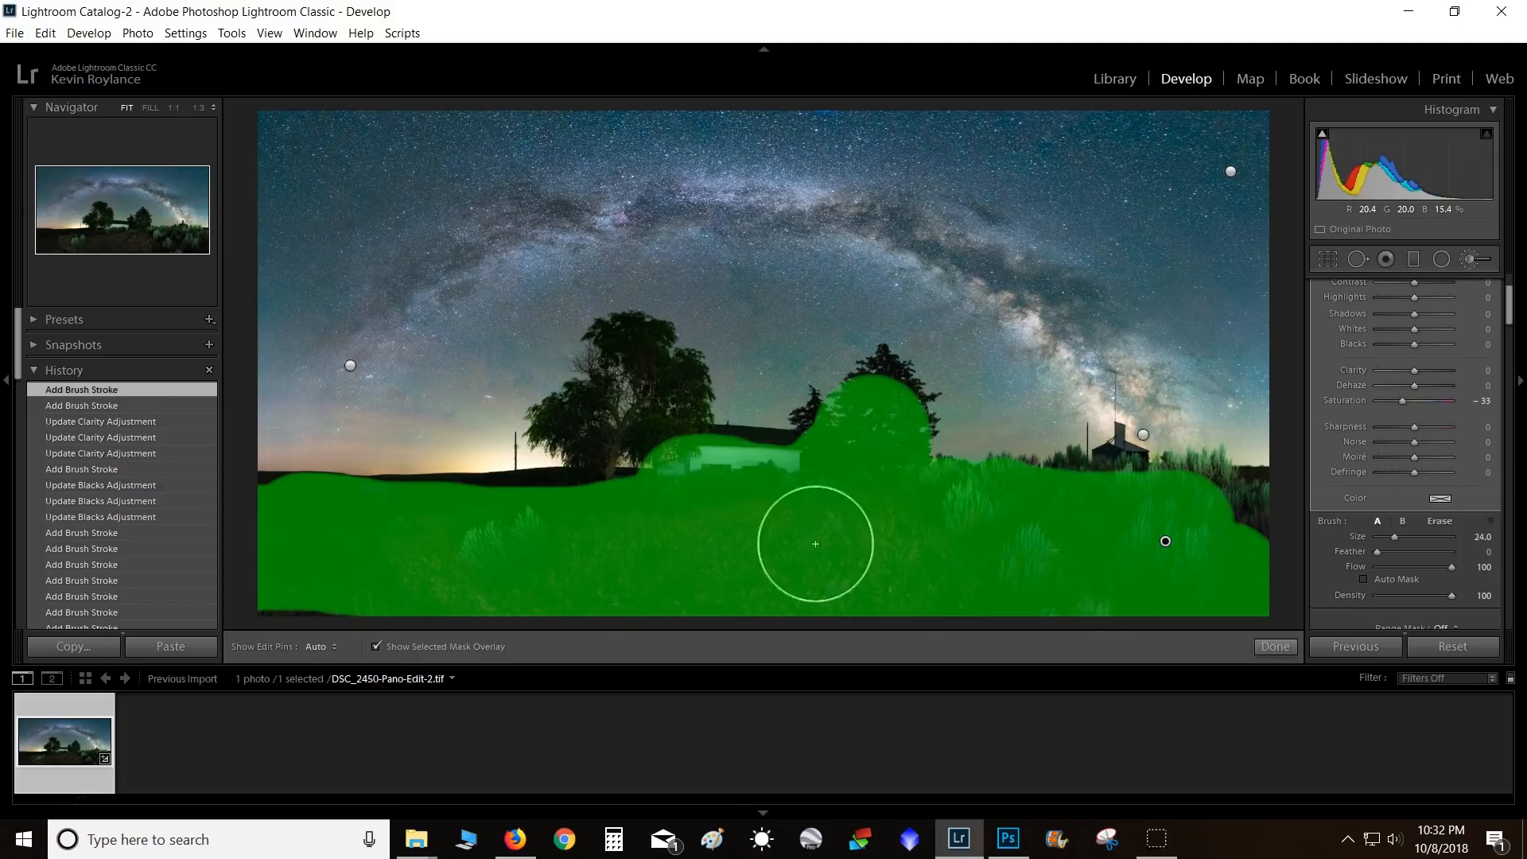
key("h")
mouse_move(1079, 528)
left_mouse_down()
mouse_move(1104, 508)
mouse_move(1248, 528)
left_mouse_up()
mouse_move(1117, 554)
left_mouse_down()
mouse_move(249, 532)
mouse_move(530, 539)
mouse_move(446, 532)
mouse_move(831, 498)
mouse_move(876, 436)
mouse_move(954, 535)
mouse_move(1084, 518)
mouse_move(1110, 546)
mouse_move(1210, 527)
mouse_move(735, 527)
left_mouse_up()
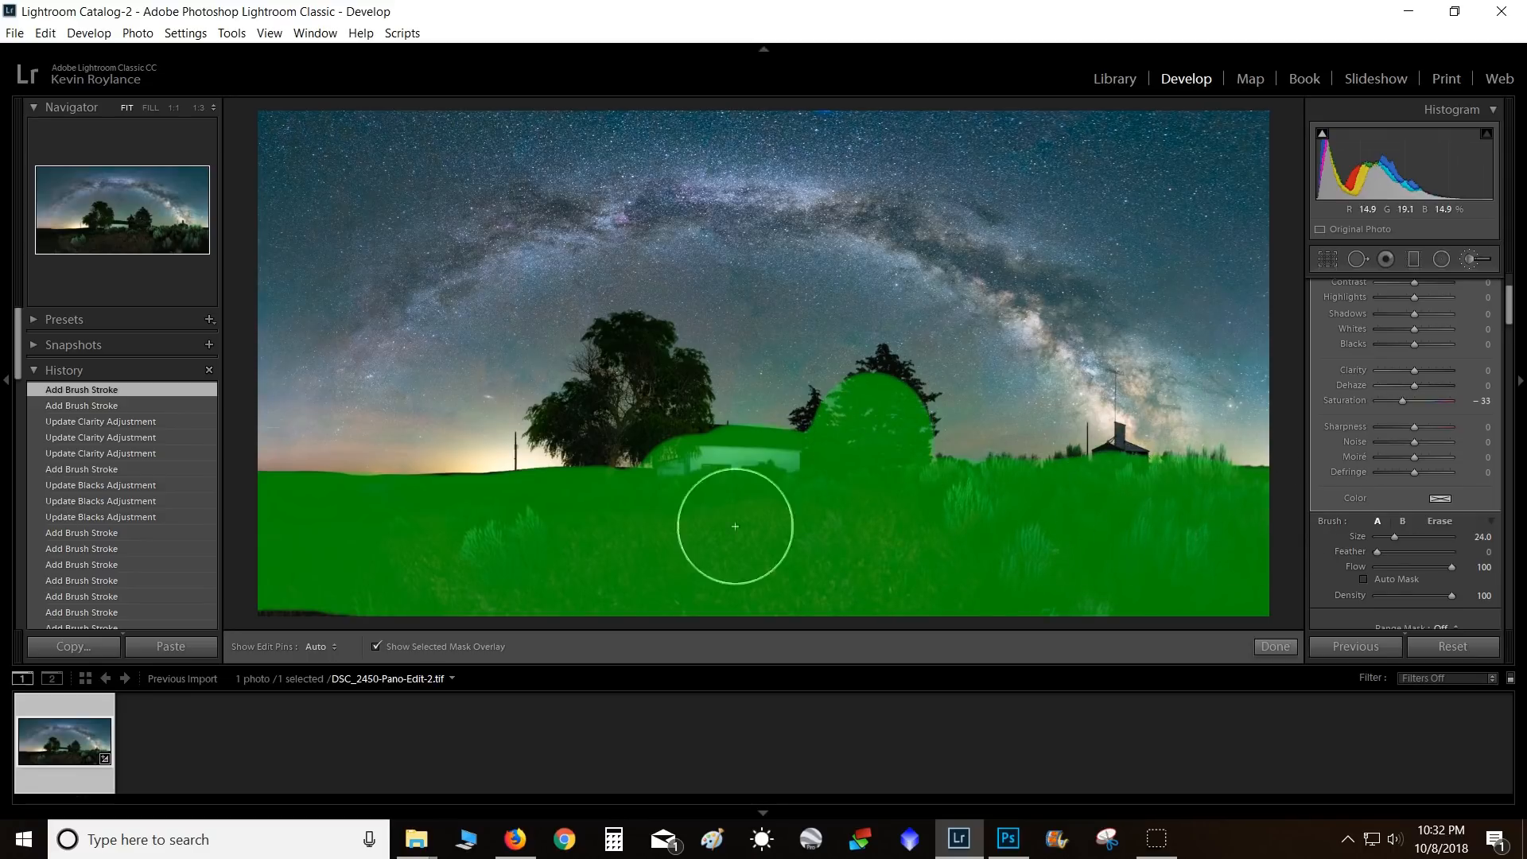
- Fill the unmasked gap along the dark hillside at the left horizon at 1:3 zoom
key("space")
left_click(341, 484)
left_click_drag(341, 483, 726, 470)
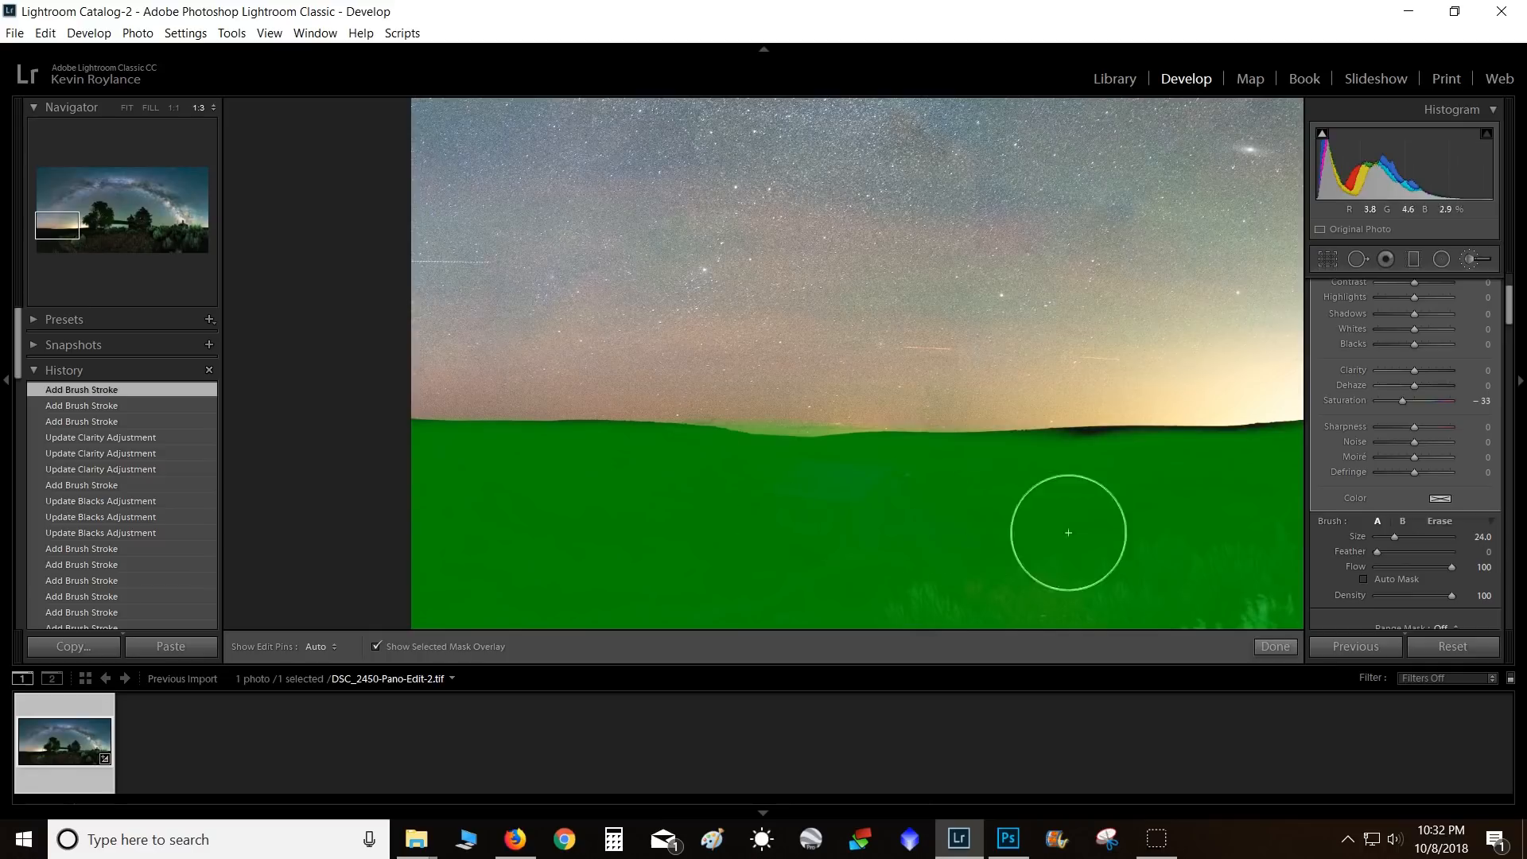
key("h")
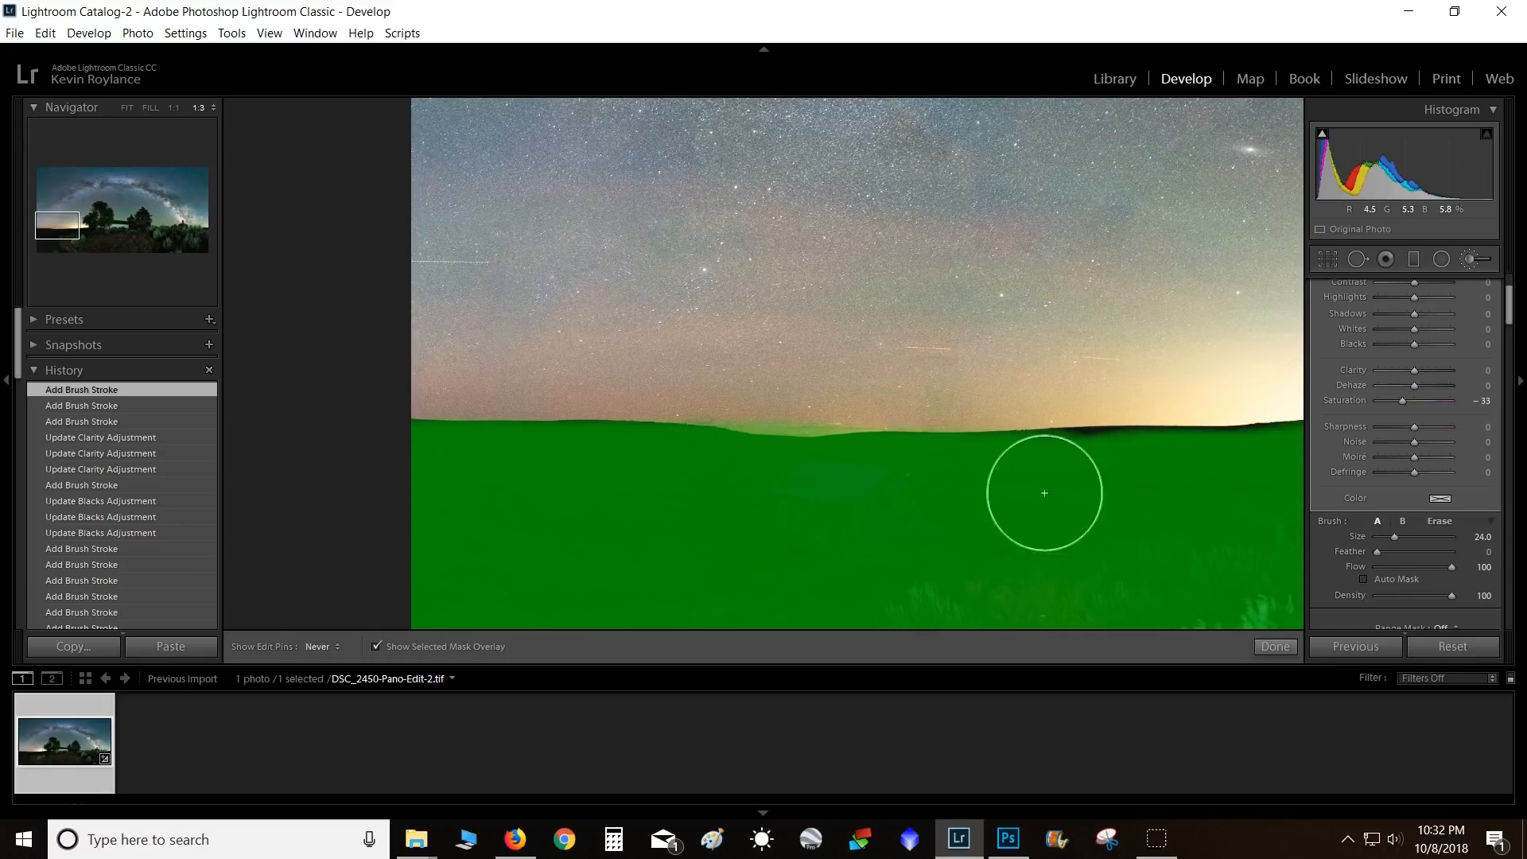
left_click_drag(1232, 485, 1165, 484)
- Erase the mask spill from the sky along the hill's skyline up to the leafy tree, using the eraser brush with Auto Mask
key("alt")
mouse_move(676, 374)
left_mouse_down()
mouse_move(830, 393)
mouse_move(1097, 383)
left_mouse_up()
left_click_drag(1255, 378, 1264, 378)
key("space")
mouse_move(1114, 484)
left_mouse_down()
mouse_move(555, 429)
mouse_move(567, 447)
left_mouse_up()
key("alt")
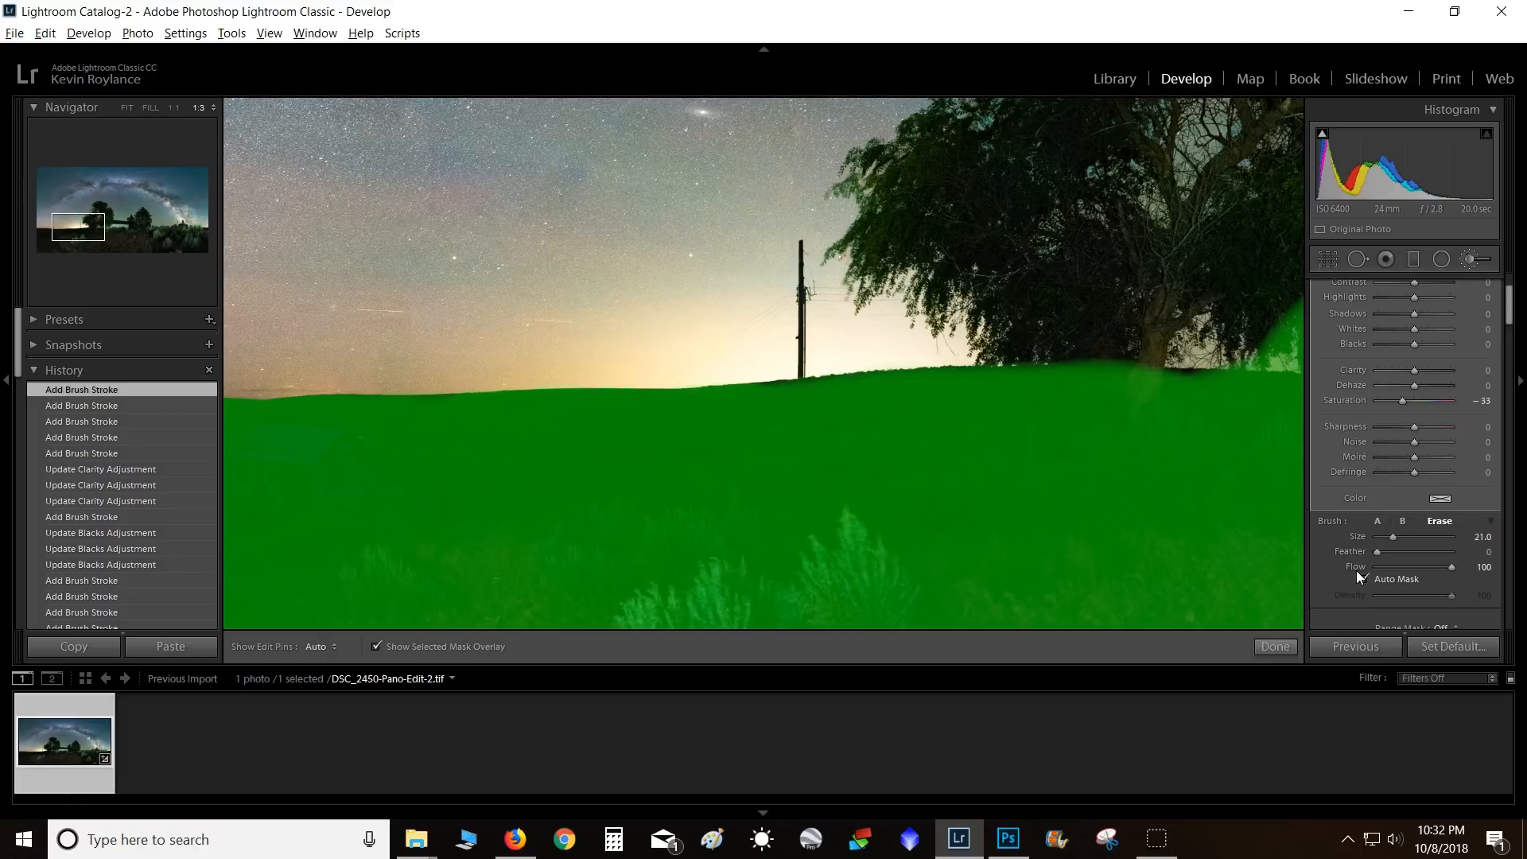
left_click_drag(1153, 421, 1186, 425)
- Erase the mask spill around the leafy tree's lower branches where they meet the house
key("space")
left_click_drag(1120, 482, 515, 433)
left_click_drag(792, 461, 798, 576)
key("alt")
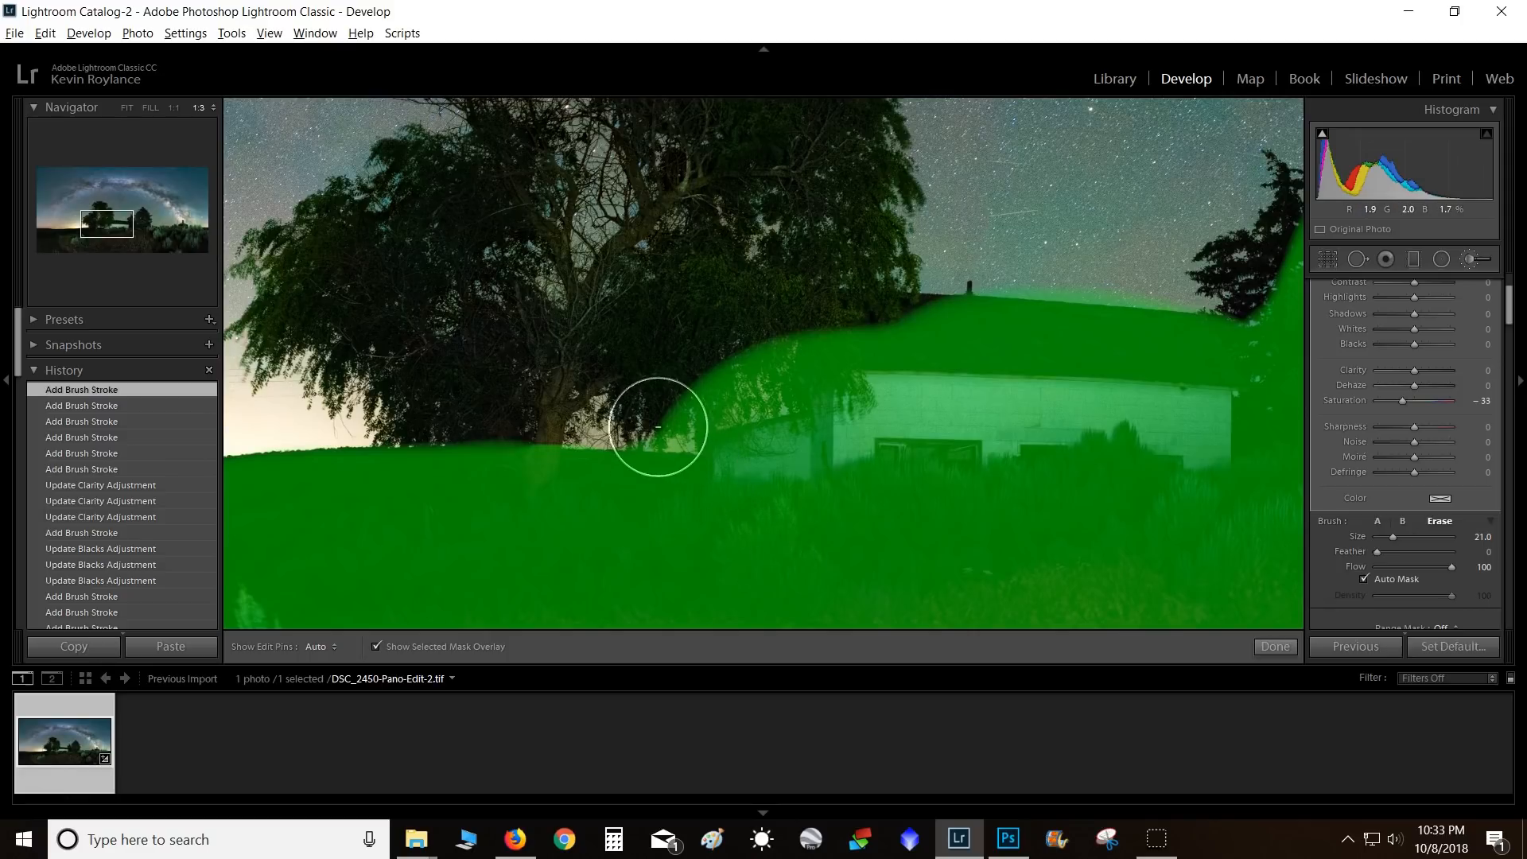
mouse_move(661, 406)
left_mouse_down()
mouse_move(779, 343)
mouse_move(759, 376)
mouse_move(774, 341)
mouse_move(745, 380)
mouse_move(714, 379)
left_mouse_up()
mouse_move(882, 373)
left_mouse_down()
mouse_move(876, 341)
mouse_move(948, 349)
left_mouse_up()
key("alt")
key("a")
- Paint the mask onto the small conifer beside the house, and erase the spill from the sky around the large conifer
mouse_move(921, 256)
left_mouse_down()
mouse_move(1169, 258)
mouse_move(1168, 310)
mouse_move(790, 344)
mouse_move(648, 460)
left_mouse_up()
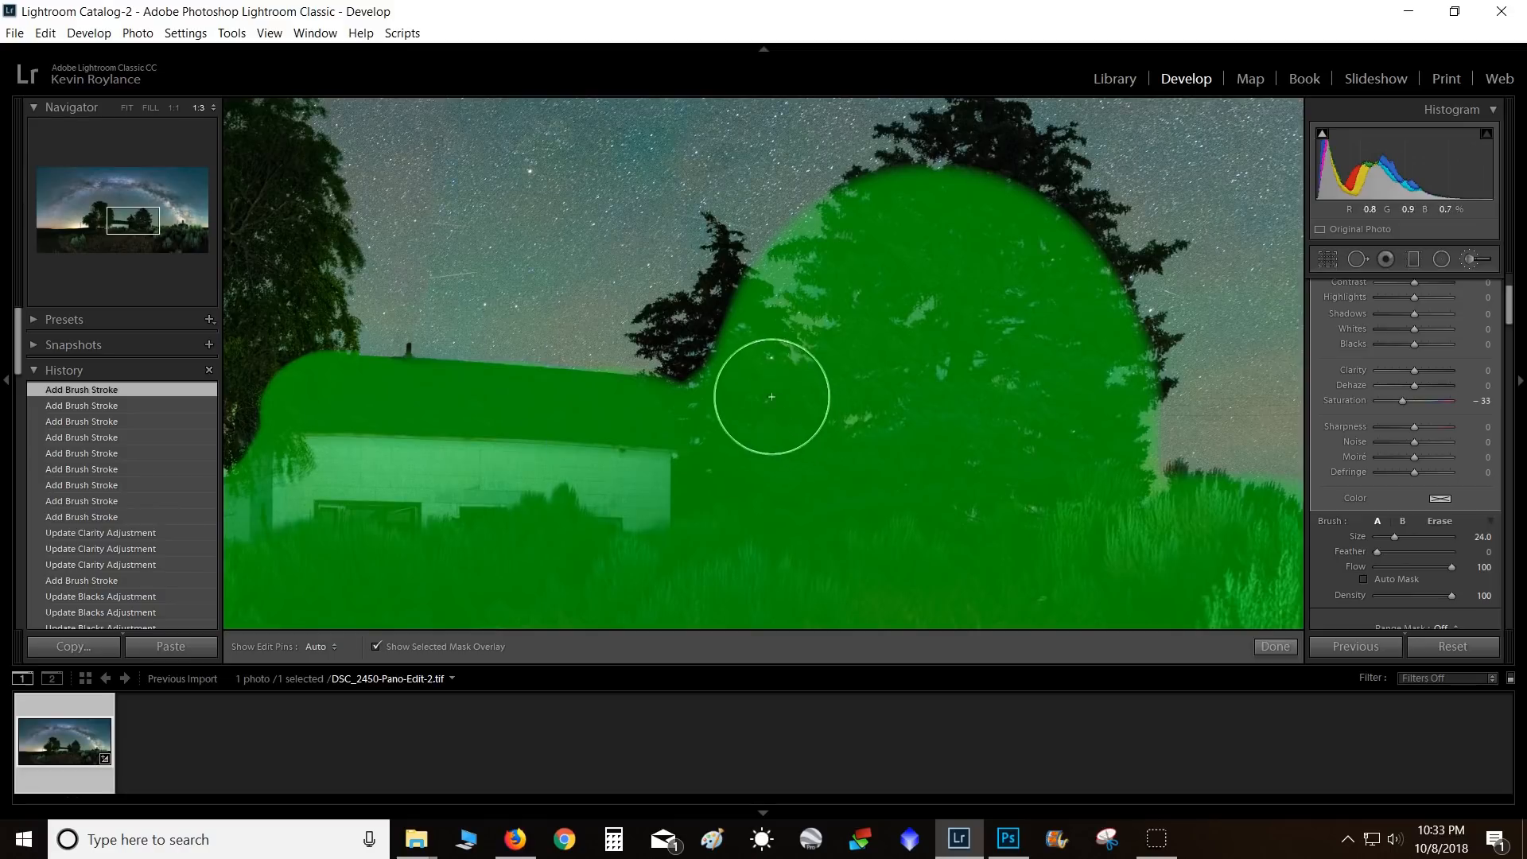
left_click(726, 338)
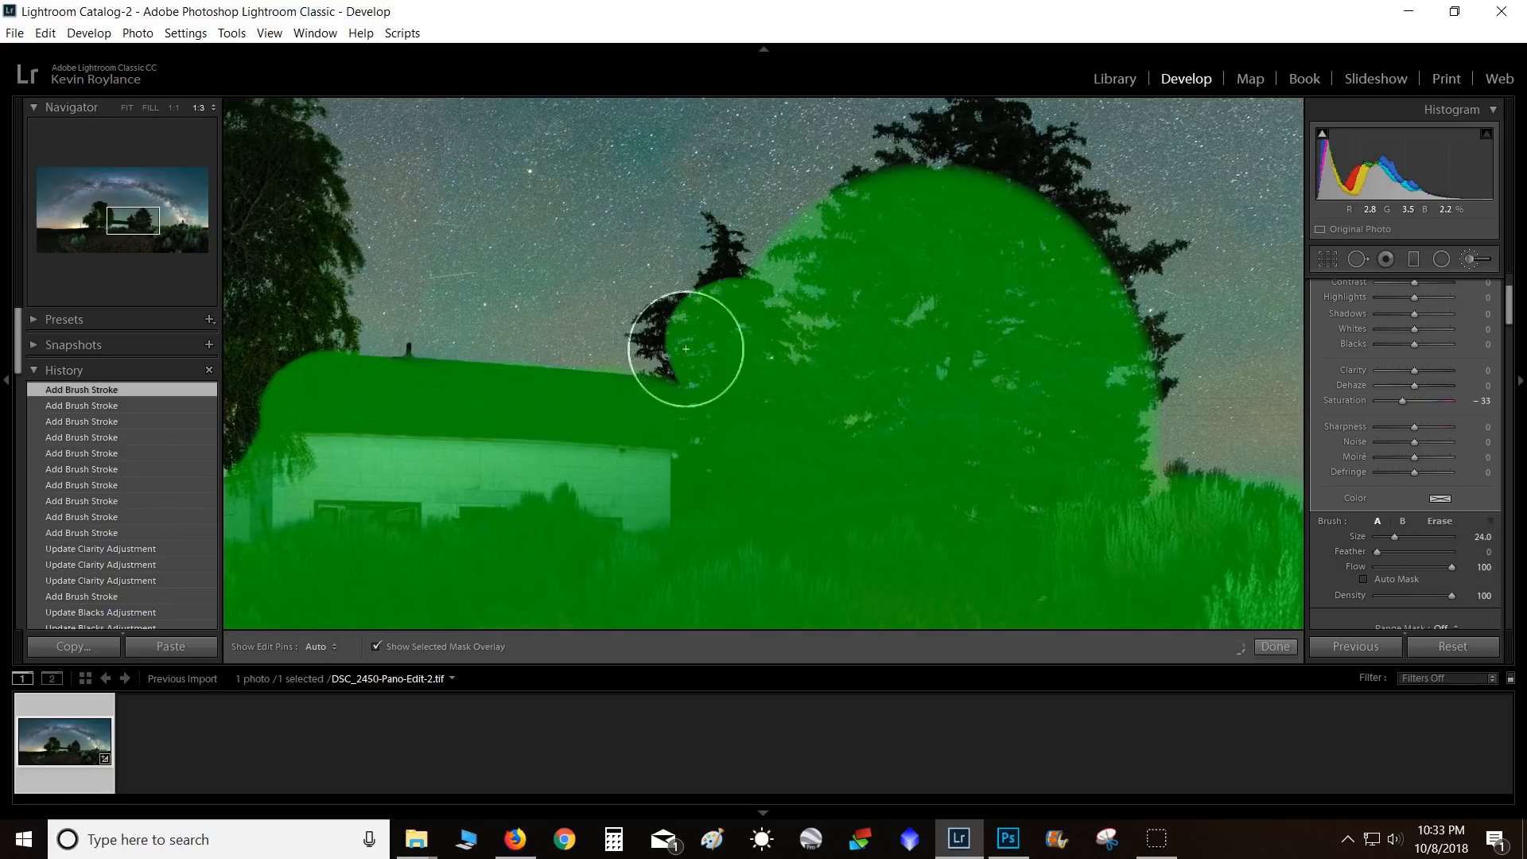
key("alt")
mouse_move(768, 237)
left_mouse_down()
mouse_move(777, 262)
mouse_move(779, 228)
left_mouse_up()
mouse_move(1033, 368)
left_mouse_down()
mouse_move(787, 419)
mouse_move(712, 205)
left_mouse_up()
key("alt")
mouse_move(886, 316)
left_mouse_down()
mouse_move(903, 282)
mouse_move(926, 291)
mouse_move(933, 401)
mouse_move(925, 291)
mouse_move(912, 424)
mouse_move(964, 309)
mouse_move(1017, 325)
mouse_move(918, 457)
mouse_move(907, 402)
left_mouse_up()
- Paint the desaturation mask over the lower part of the grain elevator and switch to the eraser for the nearby skyline
key("a")
key("h")
mouse_move(1038, 454)
left_mouse_down()
mouse_move(723, 396)
mouse_move(811, 477)
left_mouse_up()
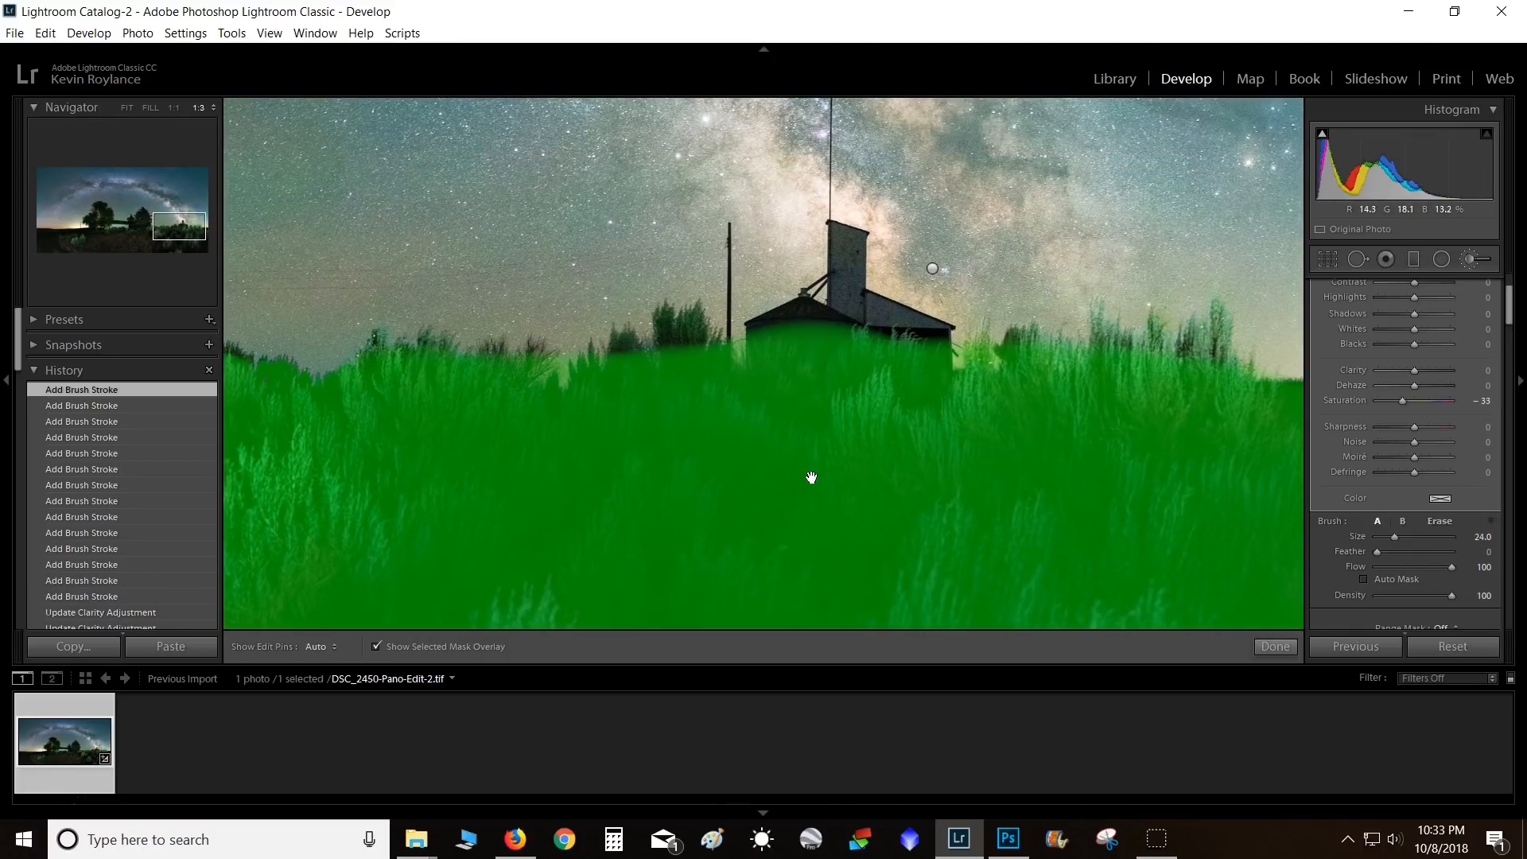
mouse_move(814, 356)
left_mouse_down()
mouse_move(865, 355)
mouse_move(899, 379)
left_mouse_up()
key("alt")
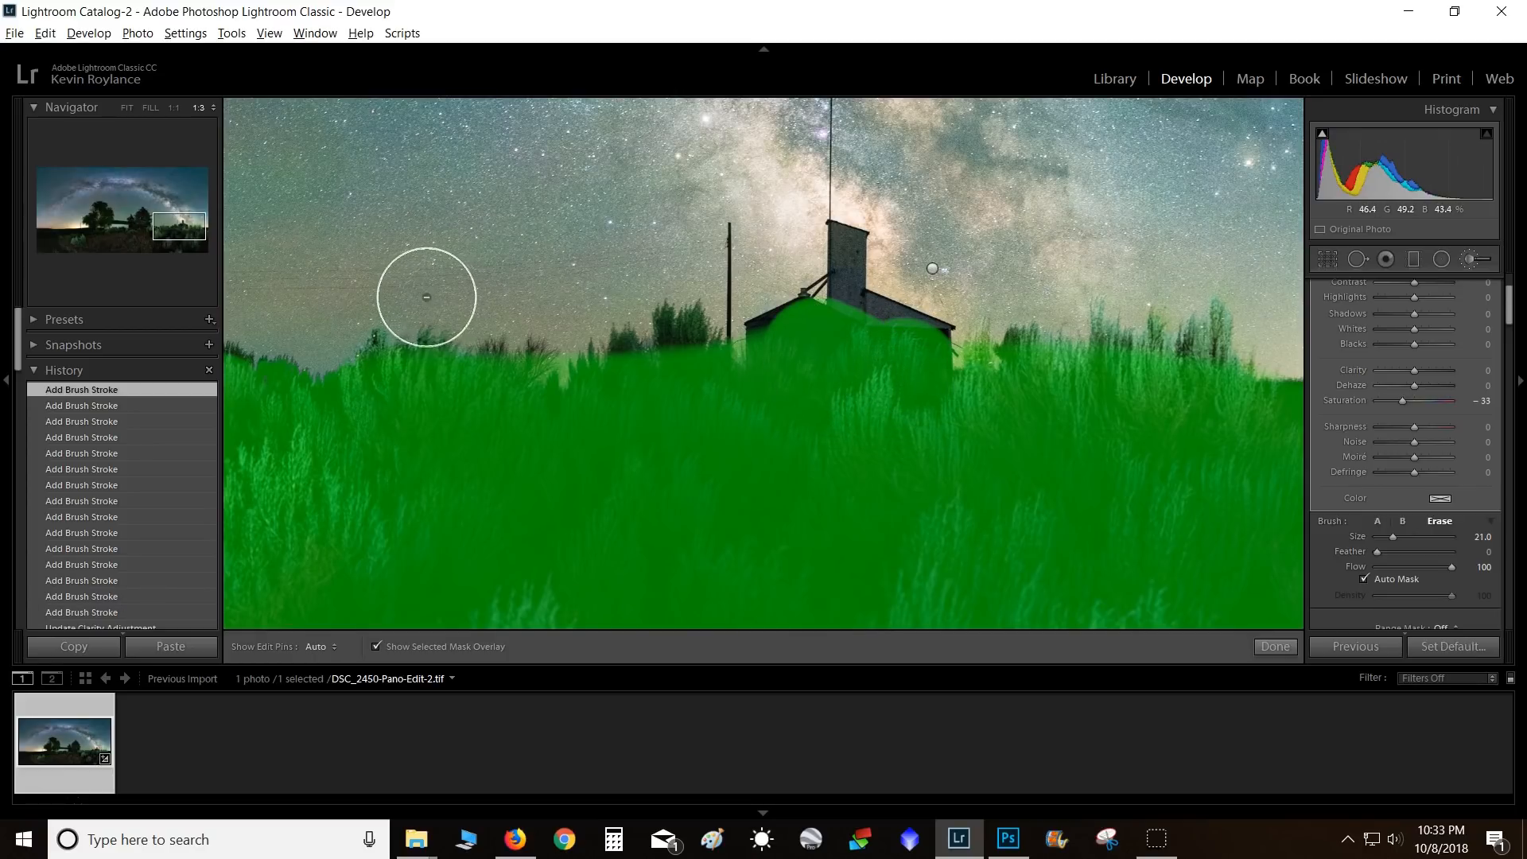
- Check the mask along the horizon, return to the full view and fill the unmasked strip in the foreground's bottom-left corner
key("space")
mouse_move(1121, 415)
left_mouse_down()
mouse_move(628, 354)
mouse_move(732, 348)
mouse_move(551, 328)
mouse_move(699, 276)
mouse_move(1309, 474)
mouse_move(1131, 389)
mouse_move(535, 341)
left_mouse_up()
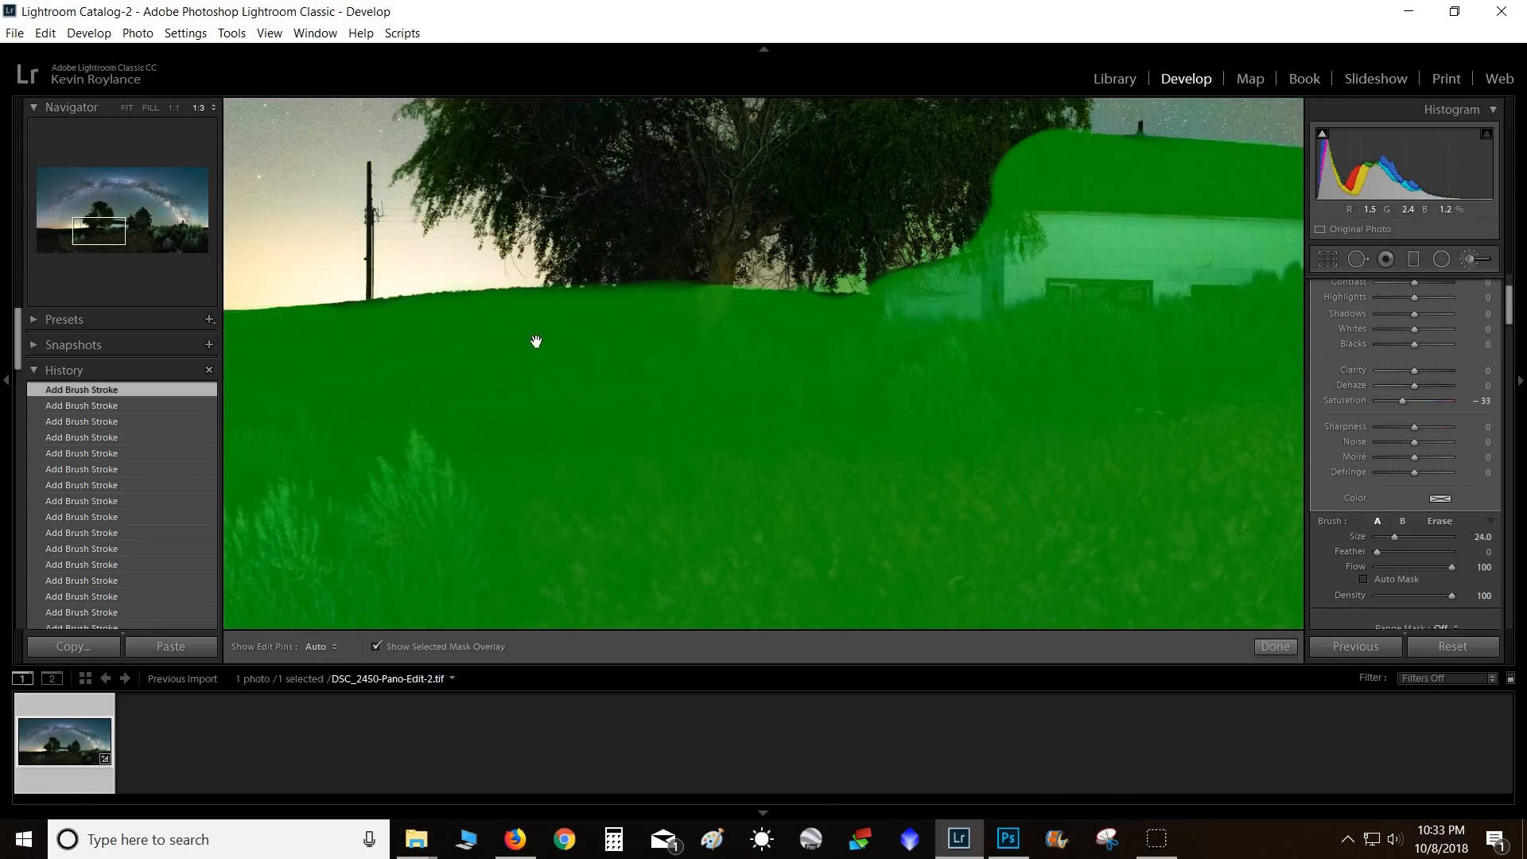
left_click(536, 341)
key("h")
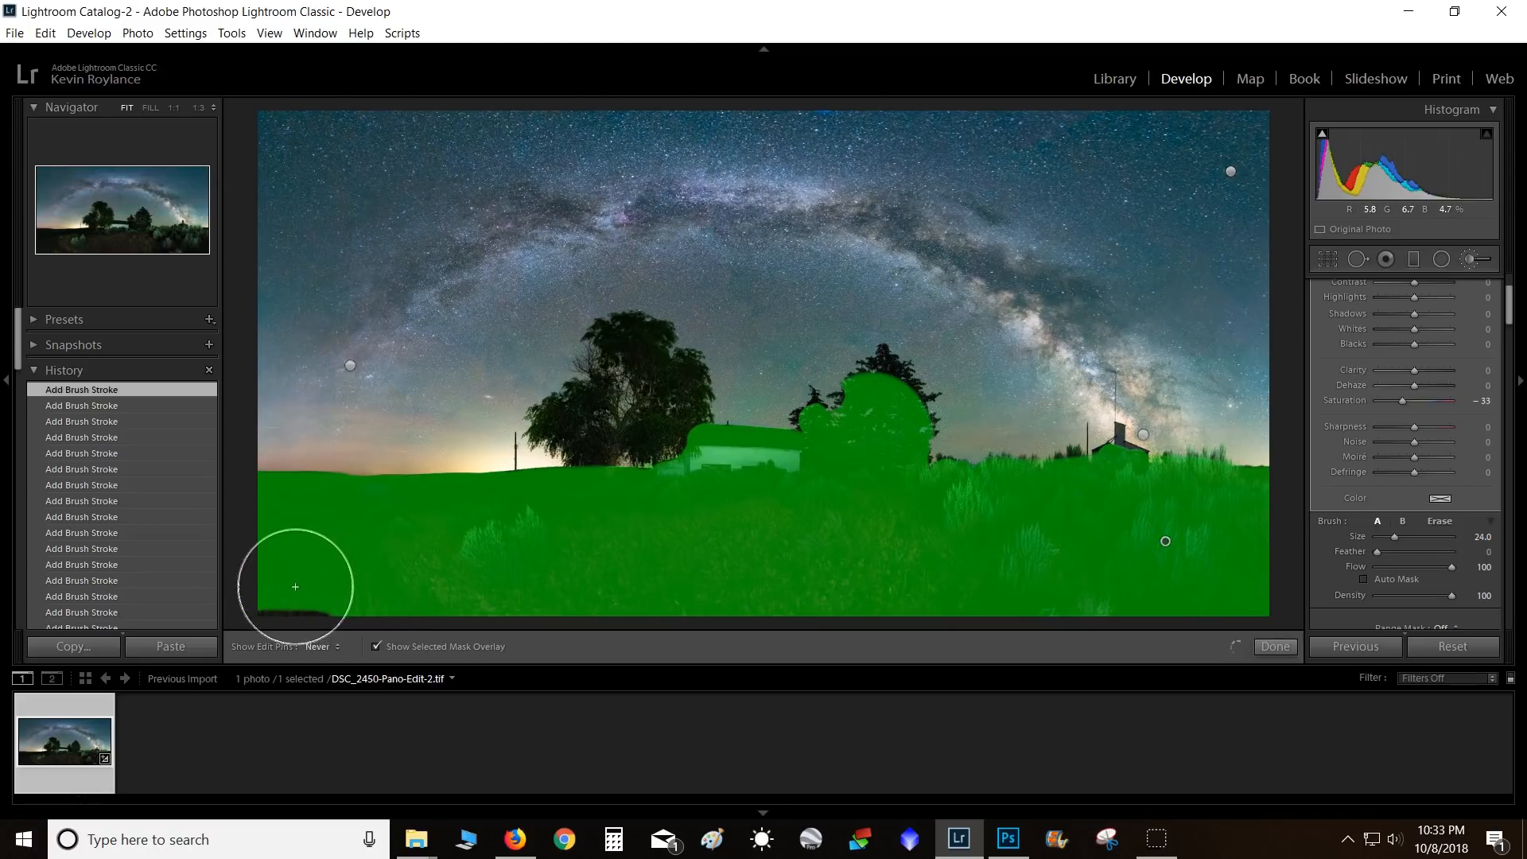
key("h")
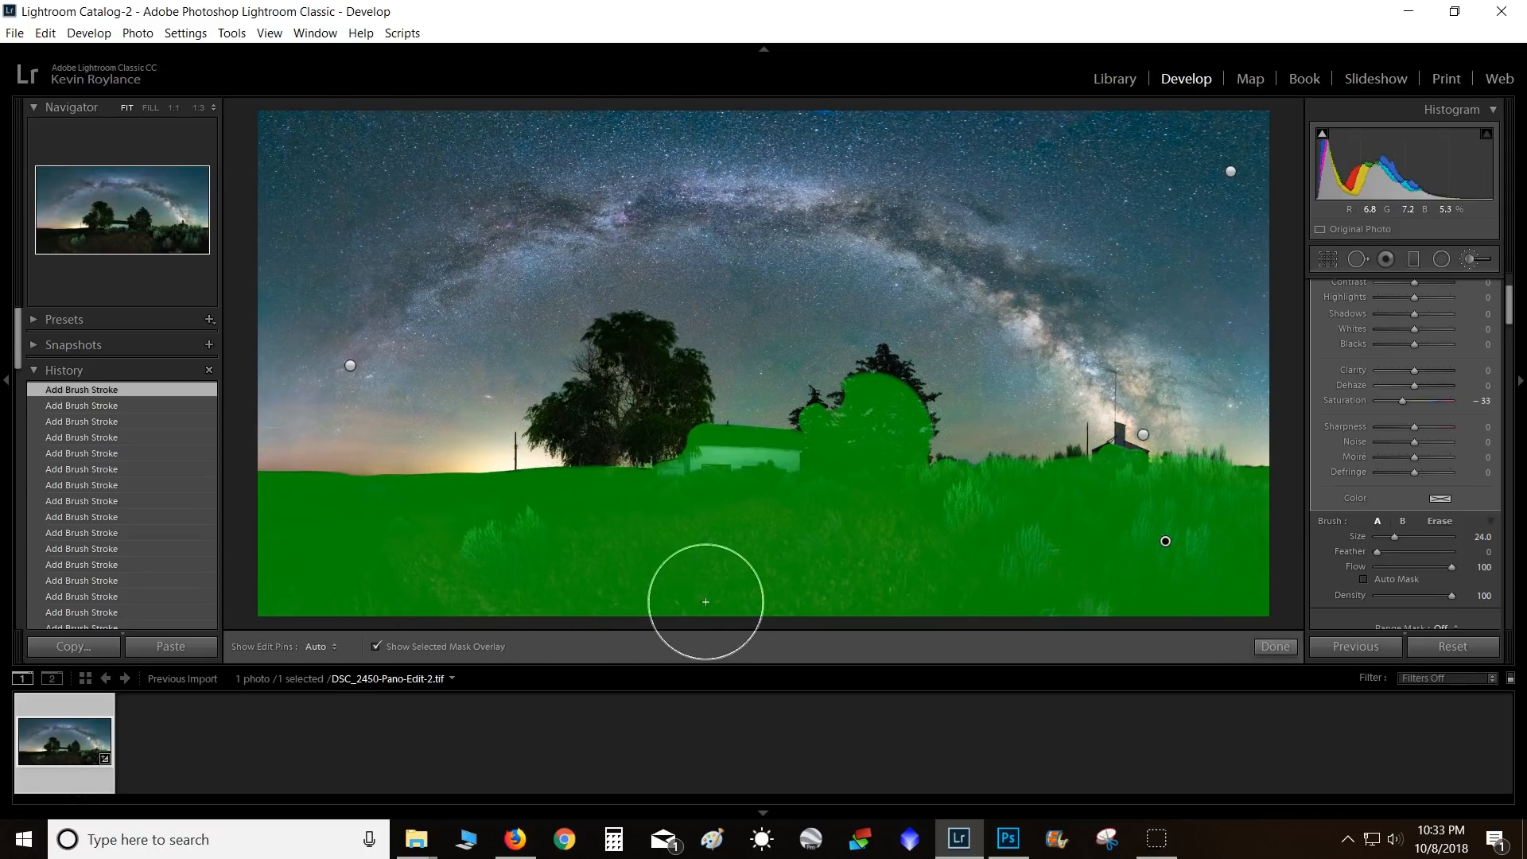
- Hide the mask overlay, set the foreground mask's saturation to -35 and tint to 30, and inspect the house up close
key("o")
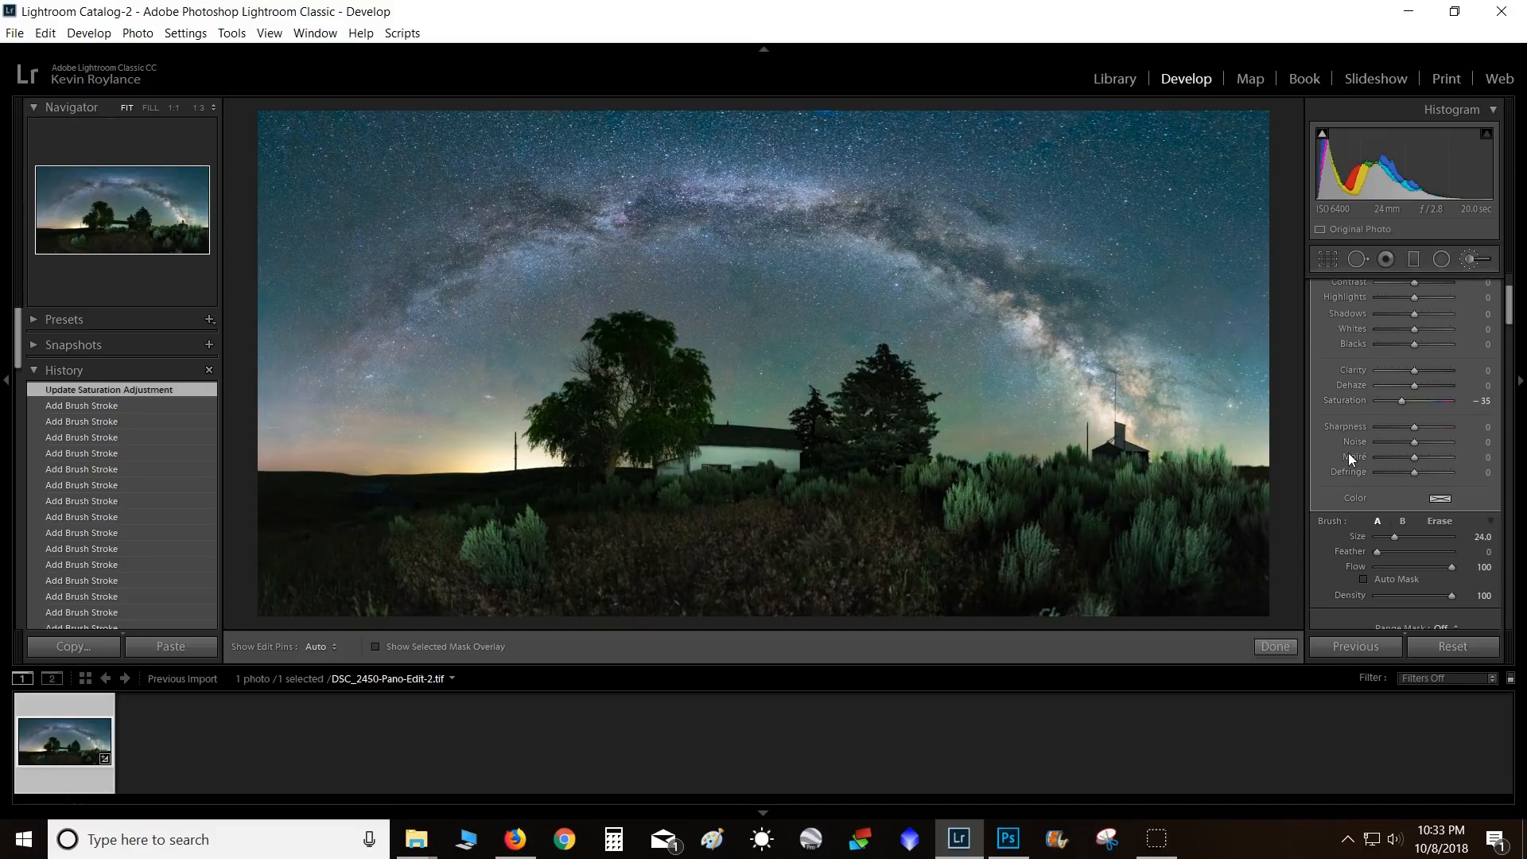
scroll(1347, 452, "up", 3)
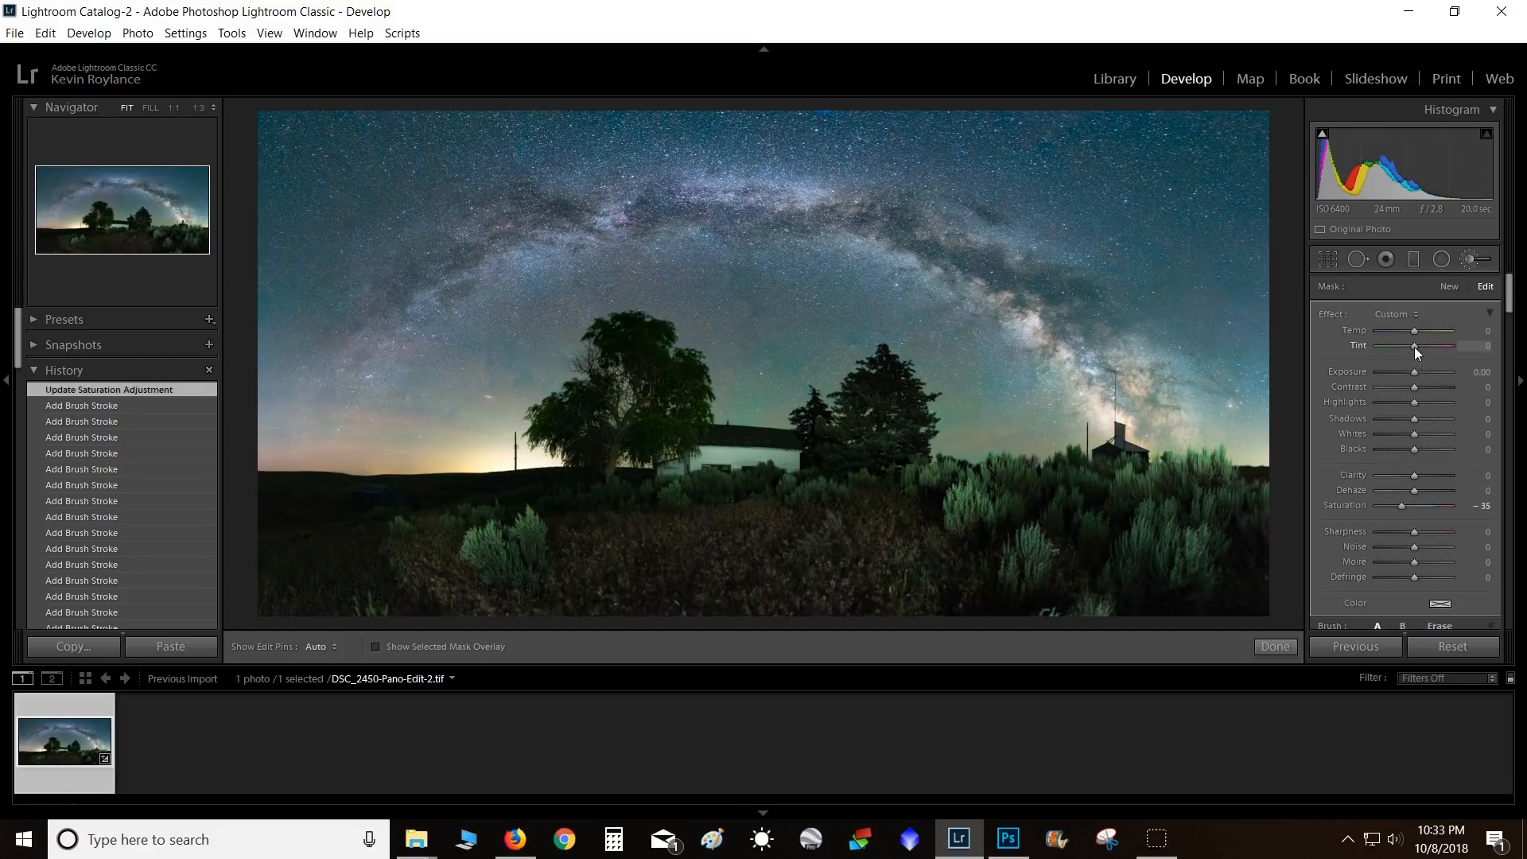
mouse_move(1415, 346)
left_mouse_down()
mouse_move(1457, 351)
mouse_move(1430, 357)
left_mouse_up()
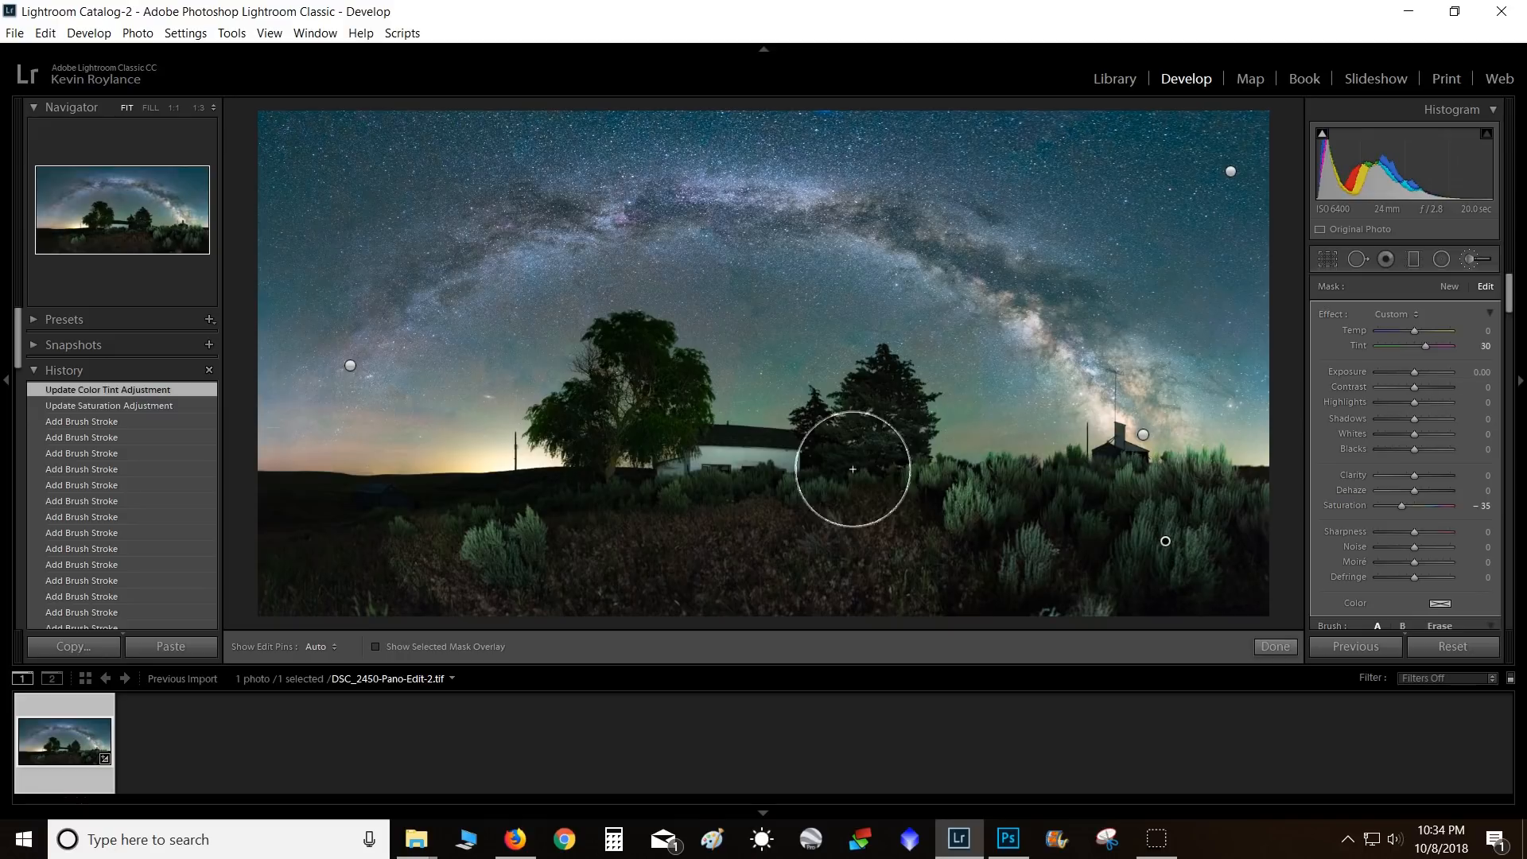
left_click(730, 470)
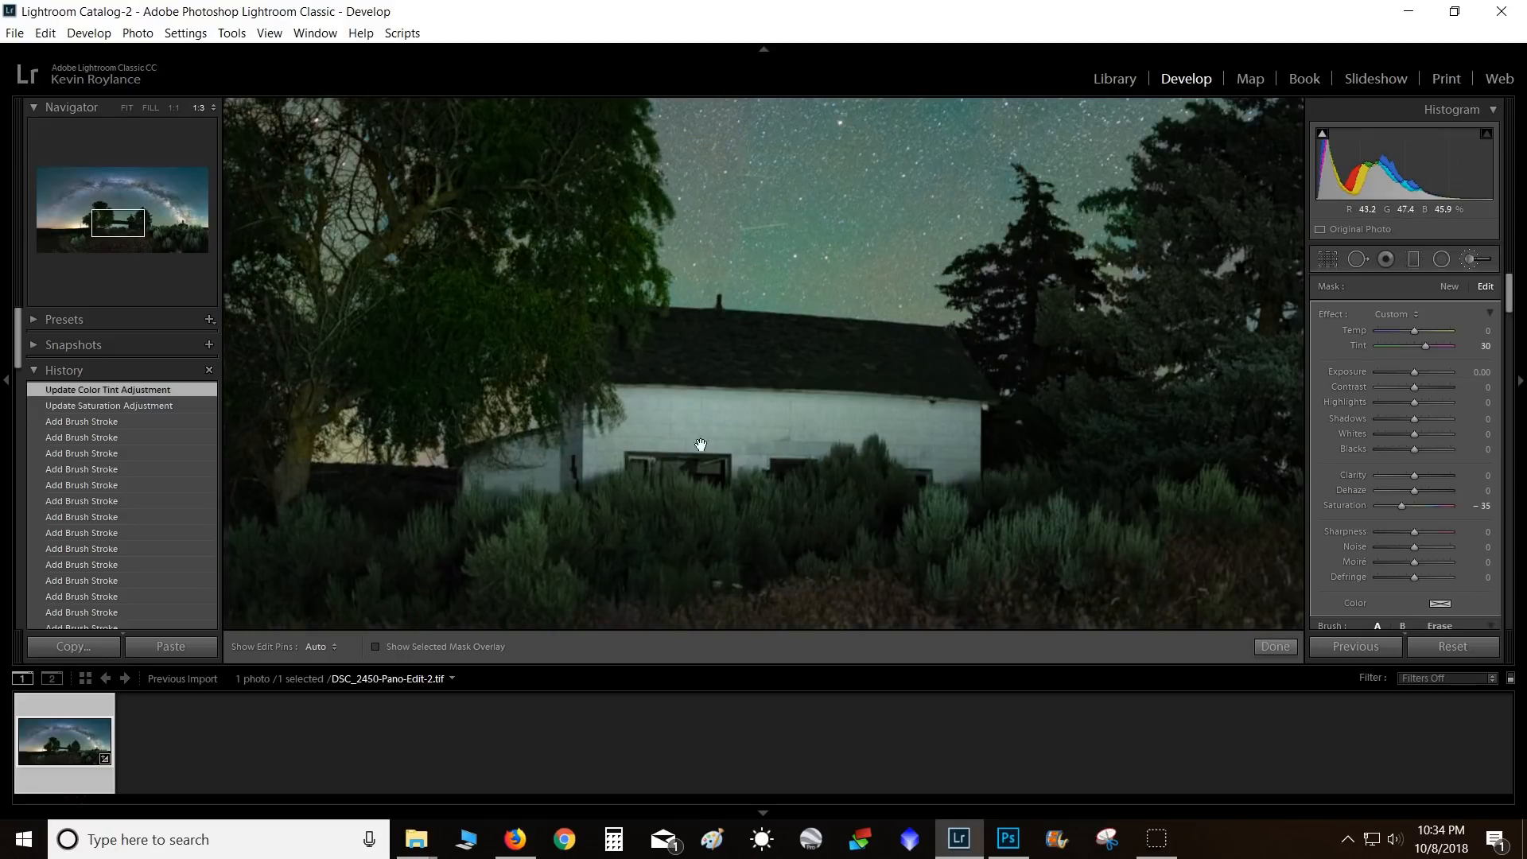
left_click(744, 444)
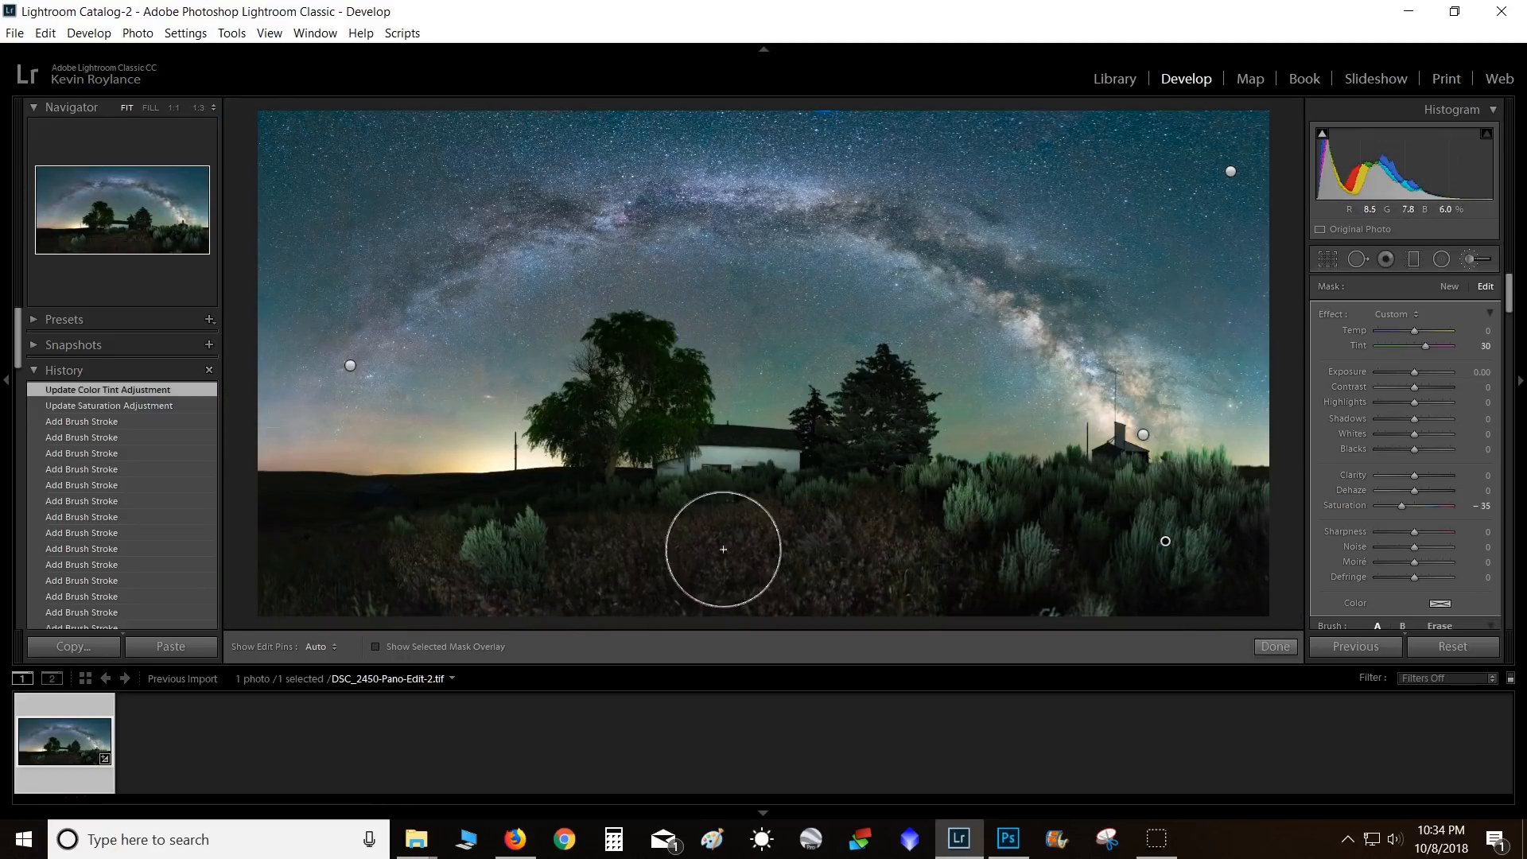
- Compare the current foreground with earlier brush-stroke and clarity states in the history, ending on the latest state
scroll(136, 497, "down", 2)
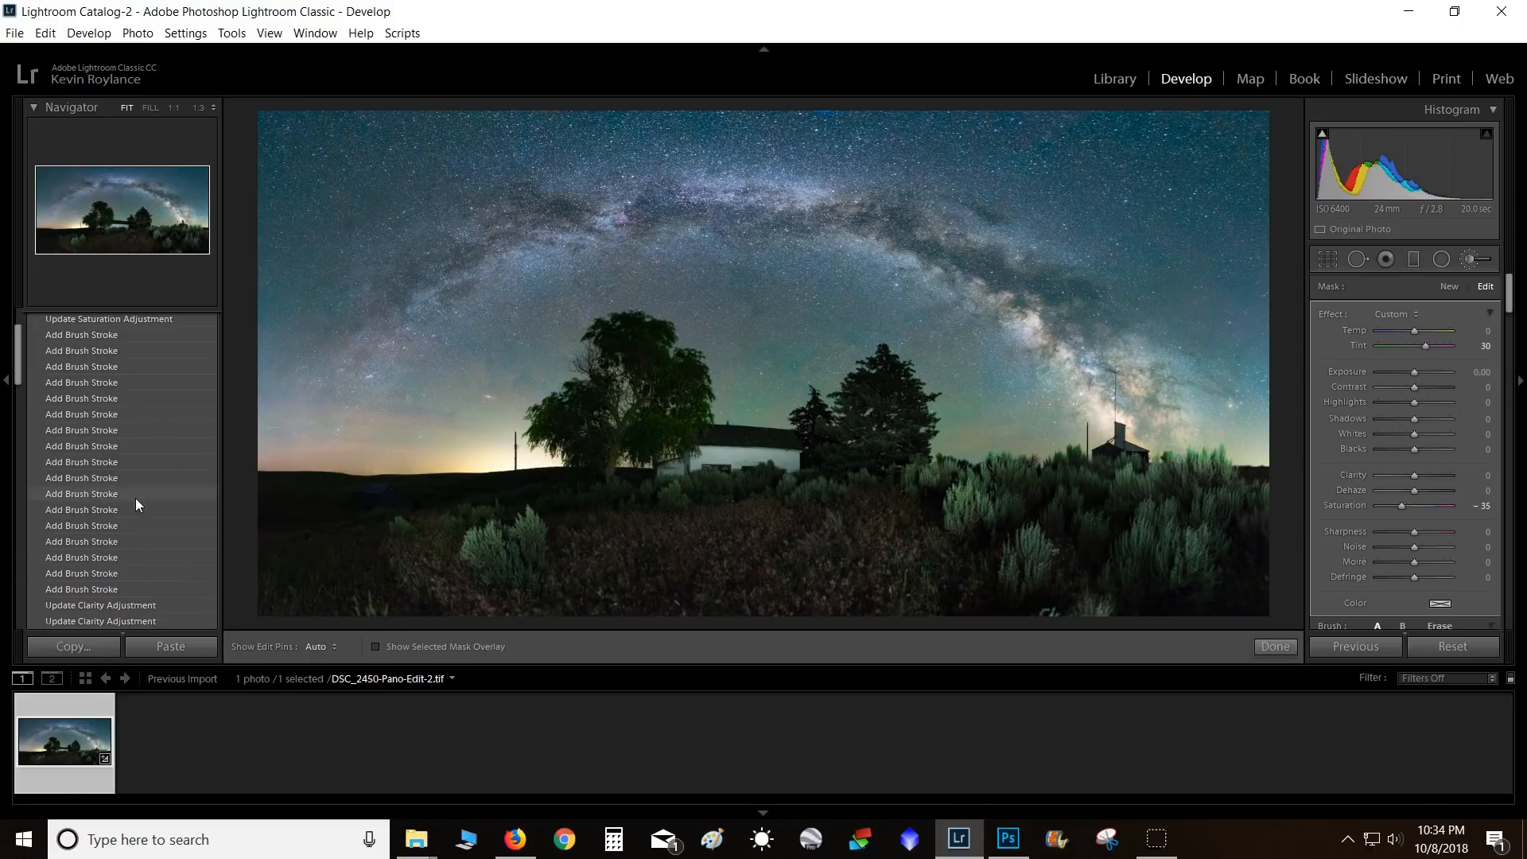
left_click(140, 605)
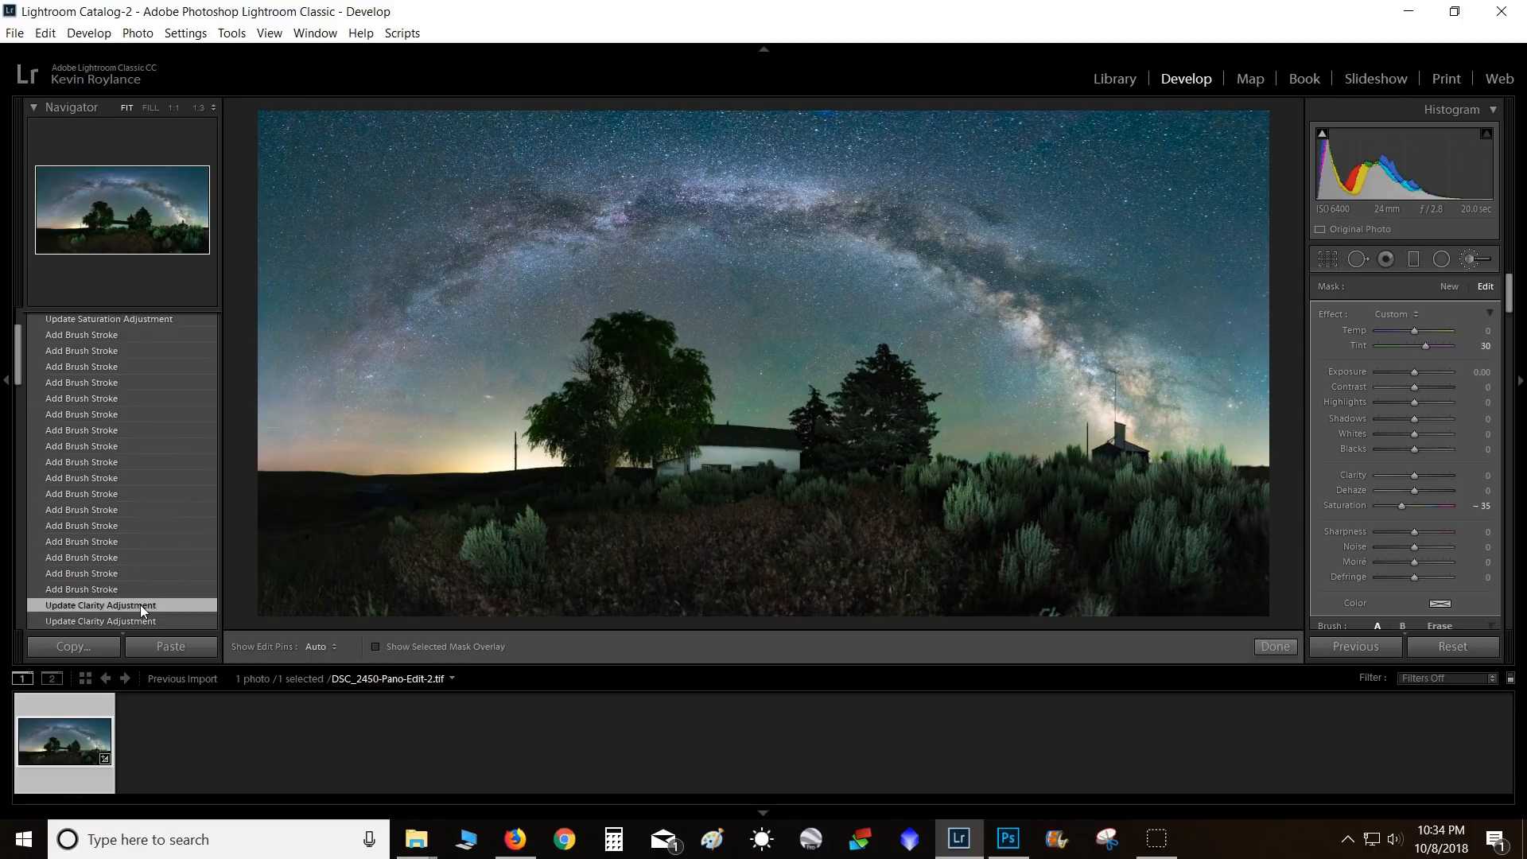
left_click(137, 557)
scroll(121, 538, "up", 2)
left_click(124, 389)
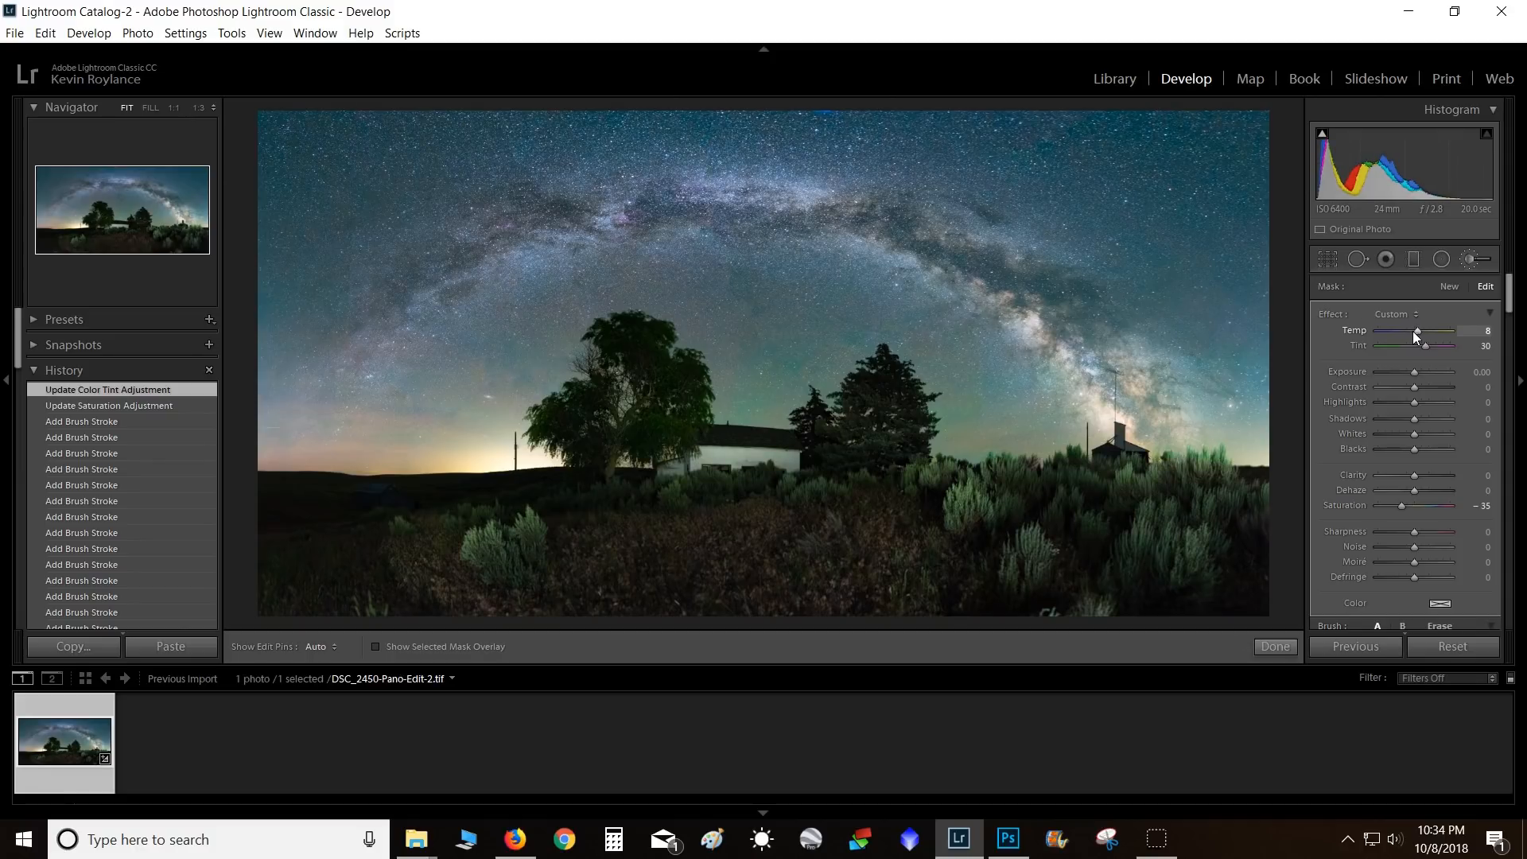
- Set the foreground mask's temperature to 10, erase its spill from the sky above the sagebrush beside the conifers, and finish the brush edit
left_click_drag(1416, 331, 1419, 331)
left_click(983, 445)
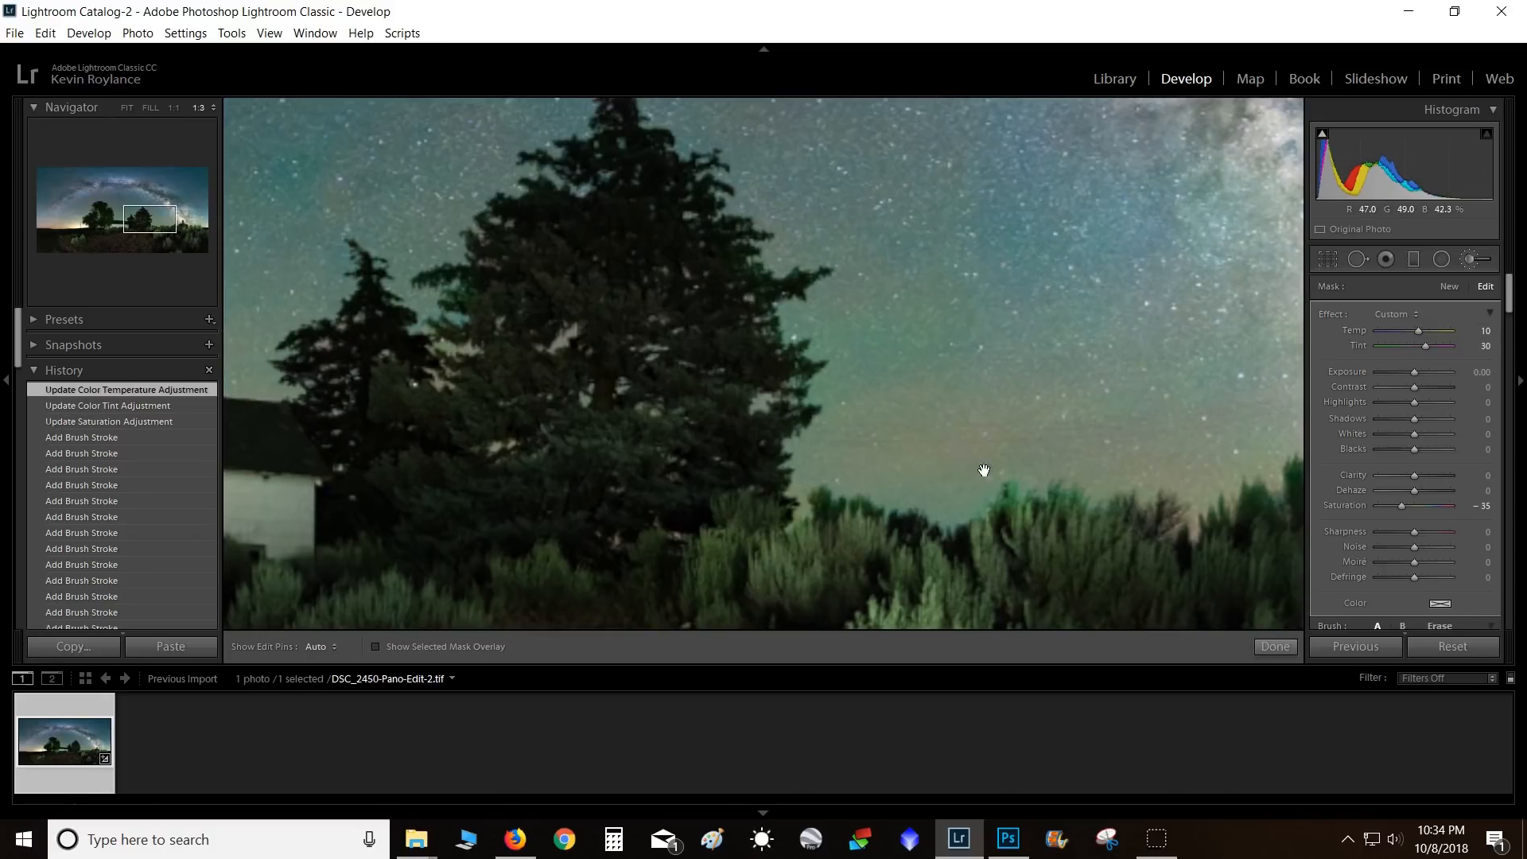
key("h")
key("alt")
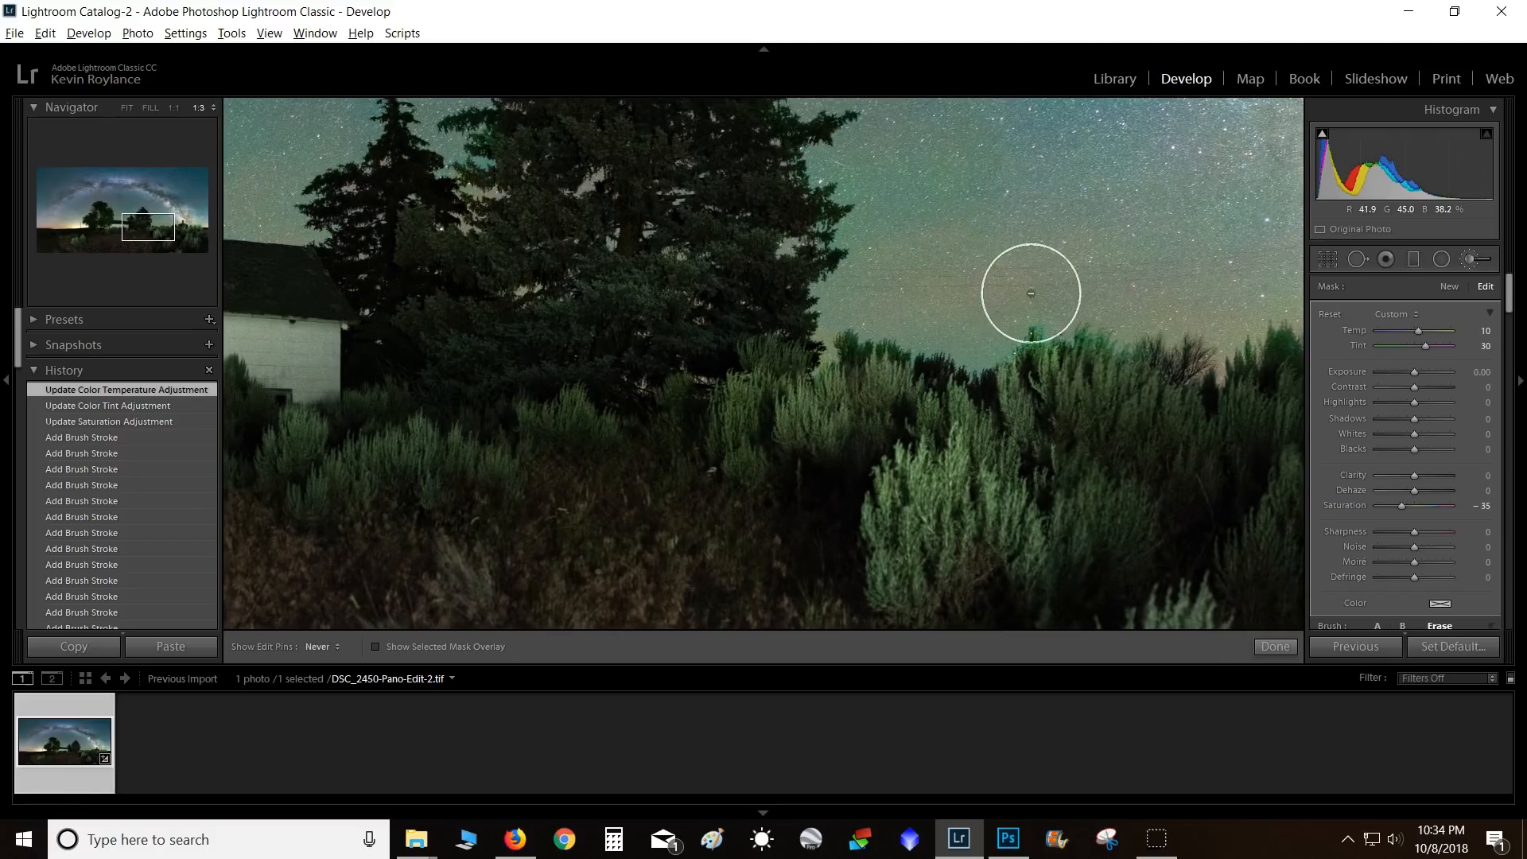
mouse_move(1120, 302)
left_mouse_down()
mouse_move(1033, 296)
mouse_move(947, 316)
mouse_move(847, 299)
mouse_move(1008, 318)
left_mouse_up()
key("h")
key("space")
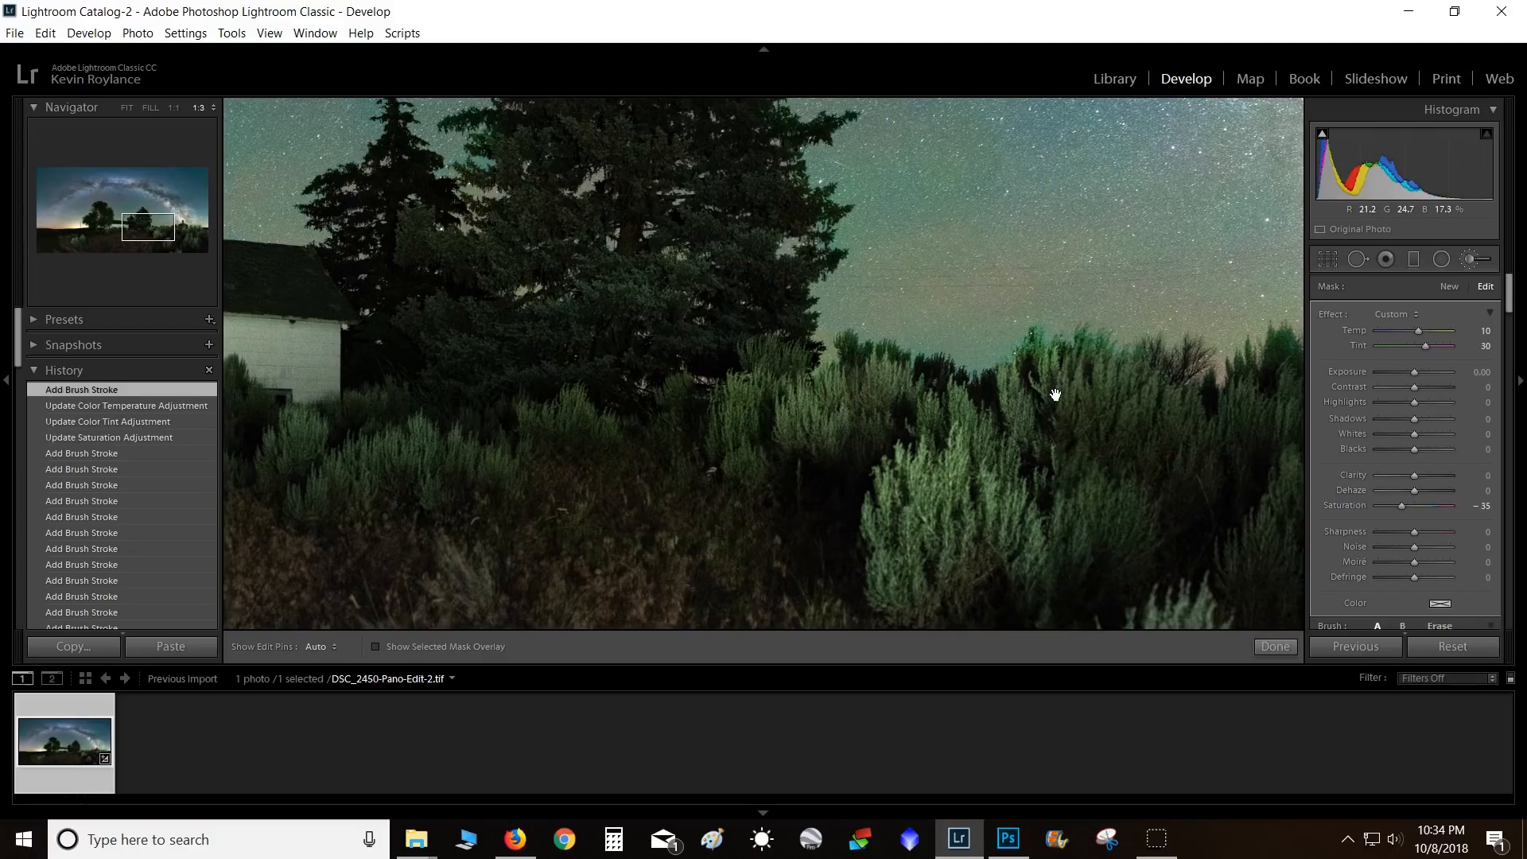
left_click(1056, 396)
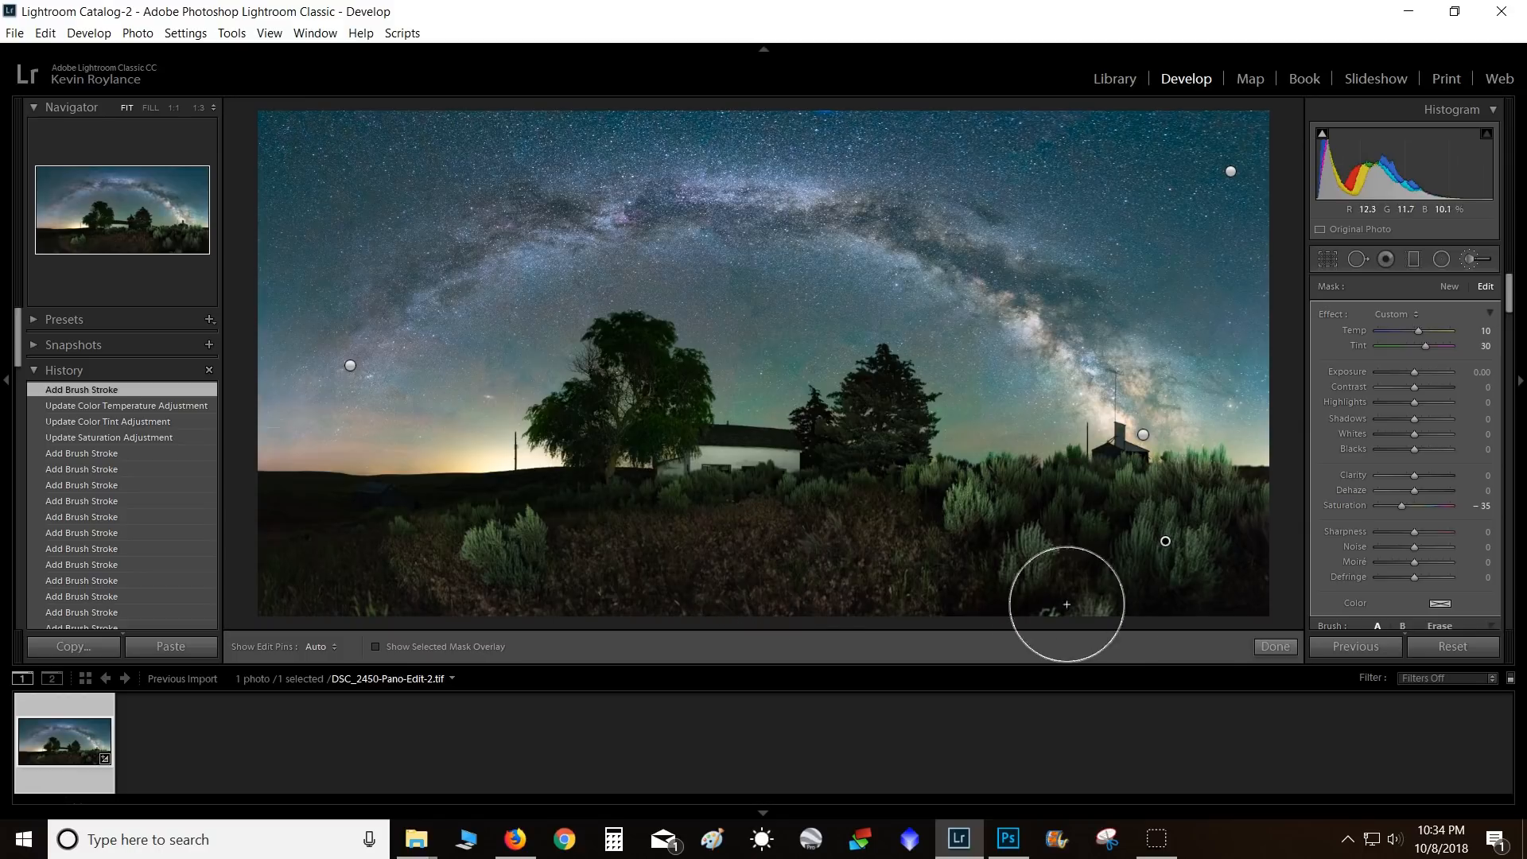
left_click(1272, 645)
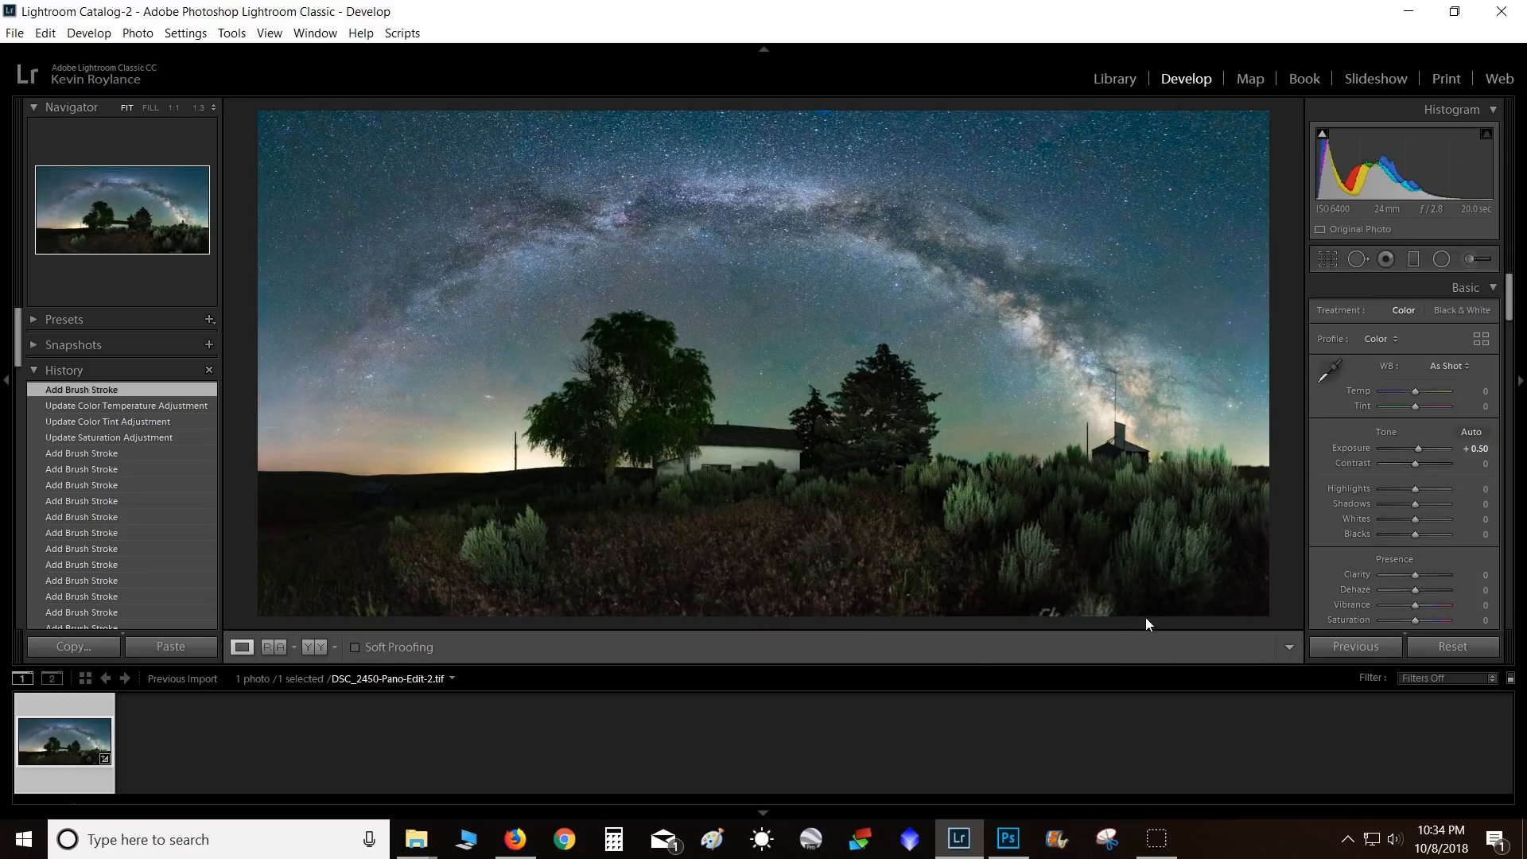
- Reopen the Adjustment Brush for a new mask and raise the whole photo's shadows to +100
left_click(1472, 261)
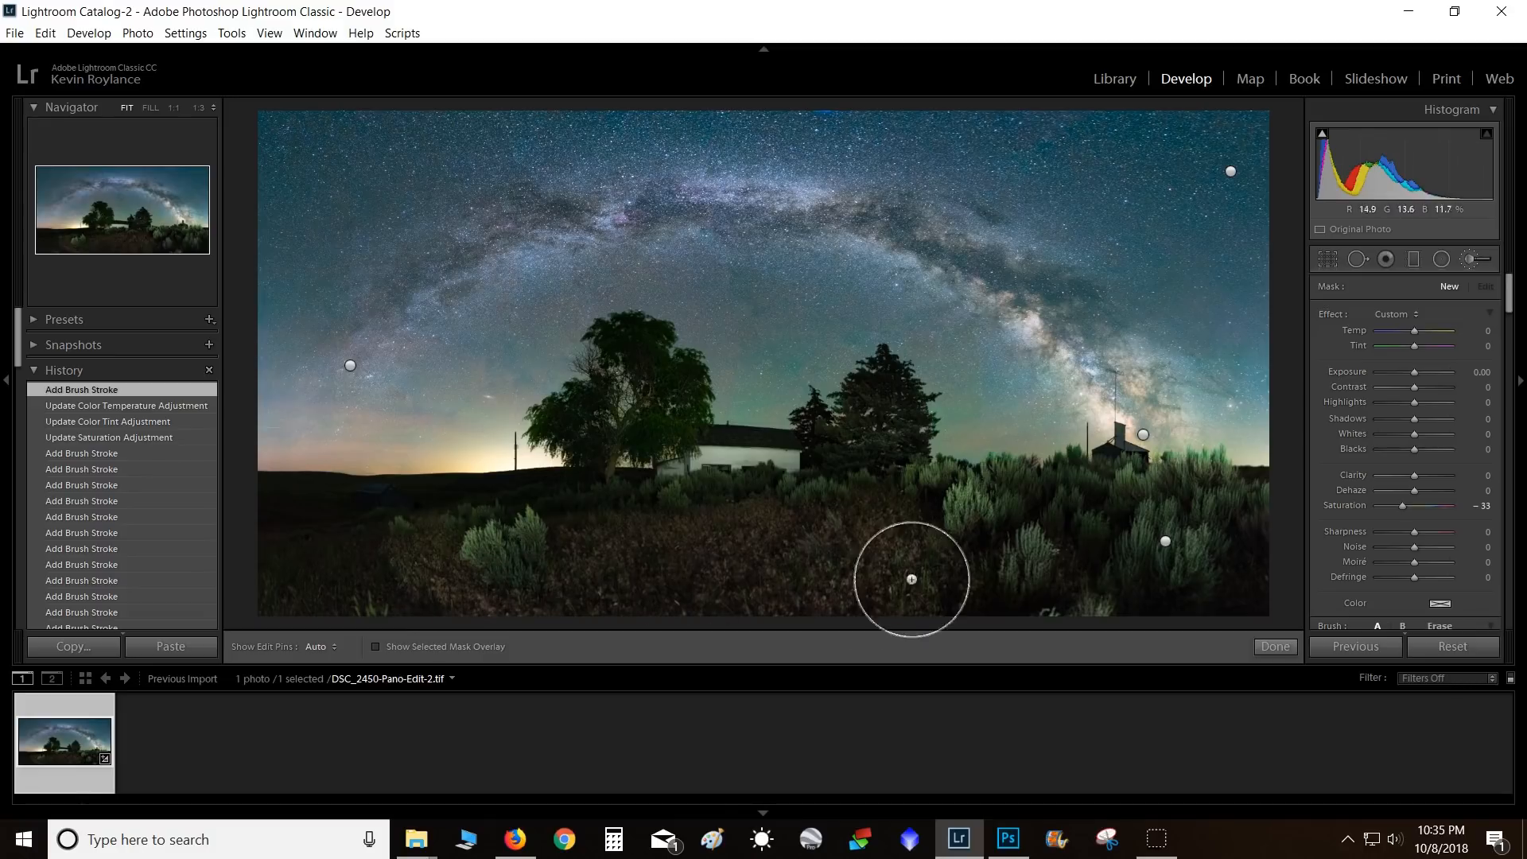
scroll(1346, 451, "down", 5)
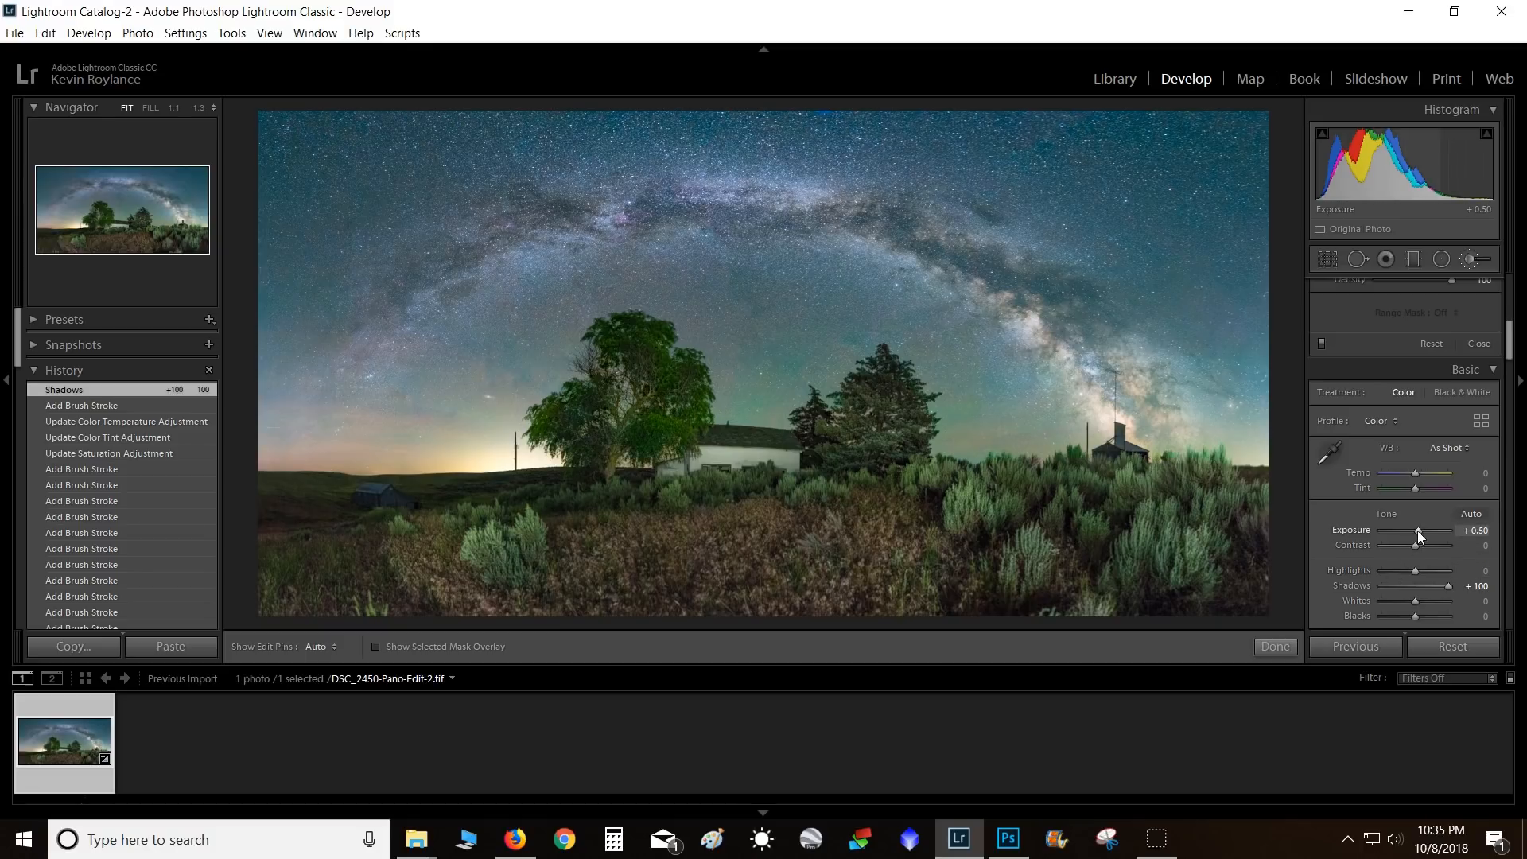
left_click(1469, 260)
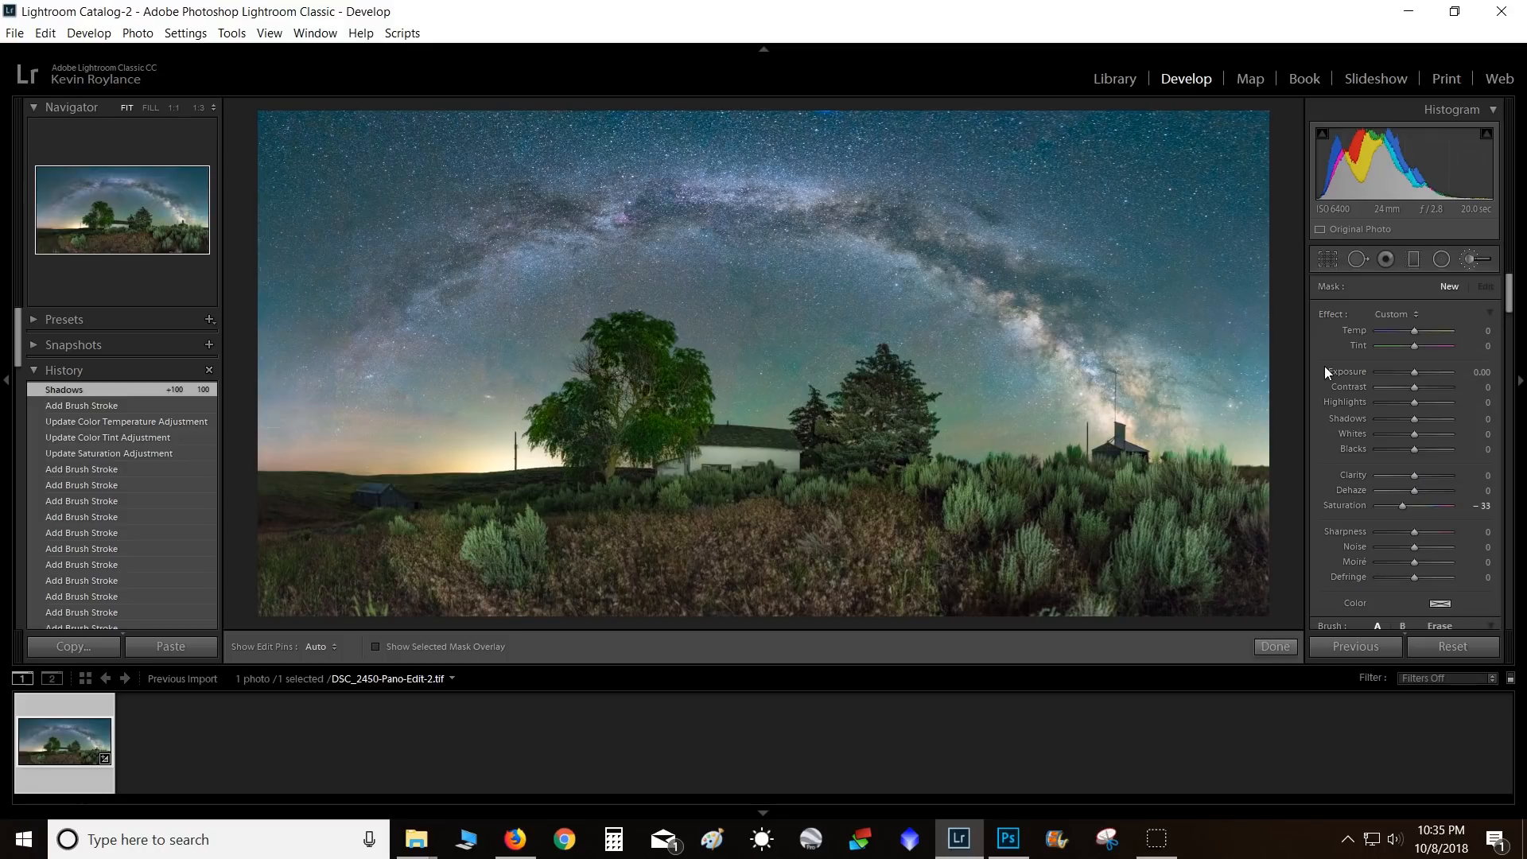
- Paint a new mask across the brown foreground grass with exposure -0.40, saturation -33 and brush feather 46
key("Down")
key("Down")
key("Down")
scroll(1334, 437, "down", 3)
mouse_move(1400, 550)
left_mouse_down()
mouse_move(1432, 551)
mouse_move(1411, 551)
left_mouse_up()
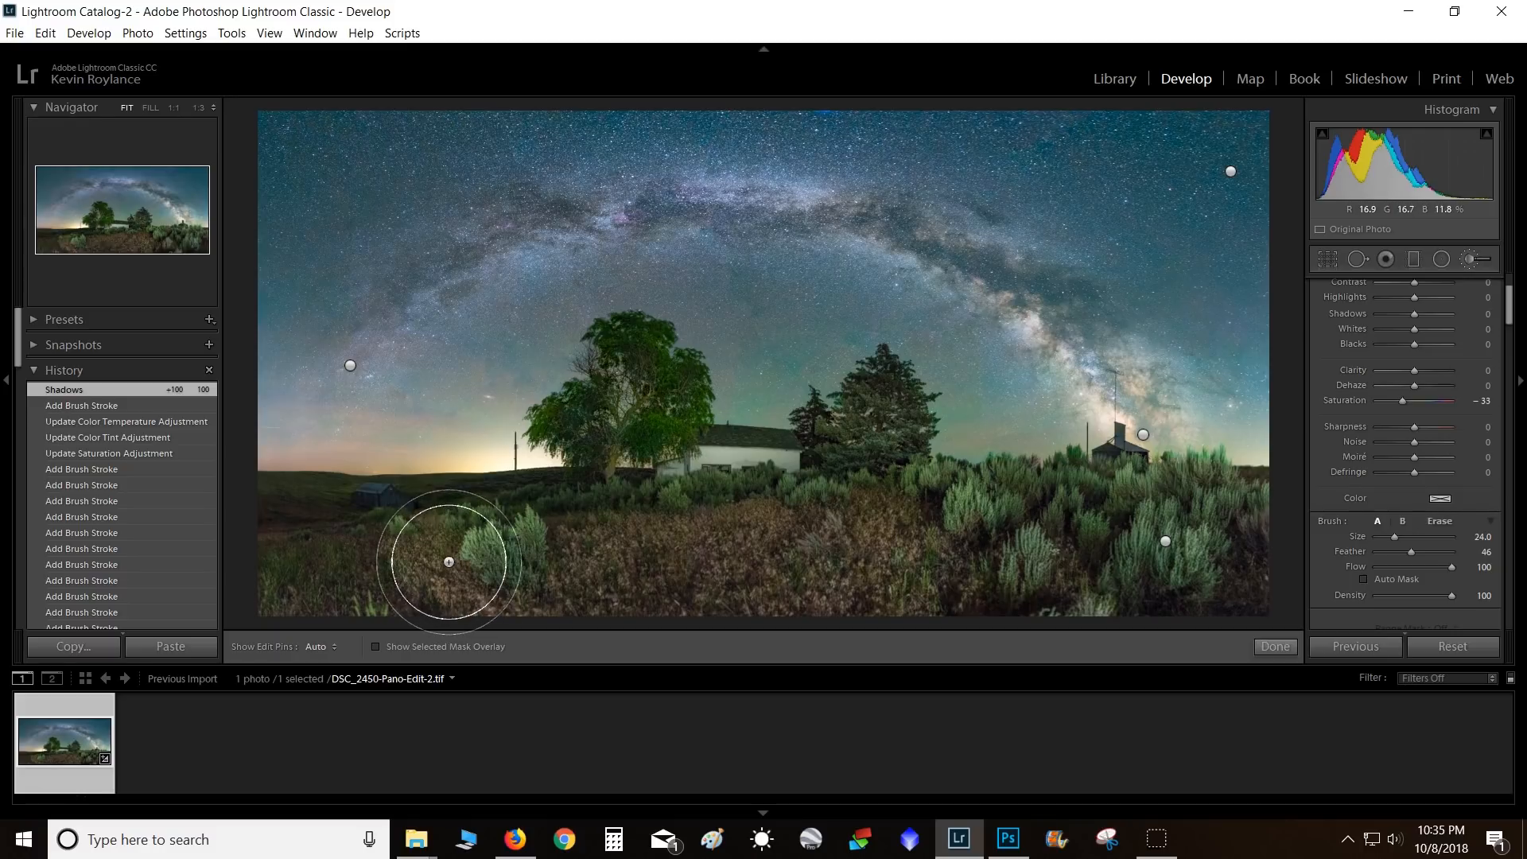
mouse_move(496, 560)
left_mouse_down()
mouse_move(888, 569)
mouse_move(889, 551)
mouse_move(885, 590)
mouse_move(916, 581)
mouse_move(837, 585)
mouse_move(786, 553)
mouse_move(655, 573)
mouse_move(449, 558)
mouse_move(506, 573)
mouse_move(894, 546)
mouse_move(910, 584)
mouse_move(1000, 569)
mouse_move(885, 588)
left_mouse_up()
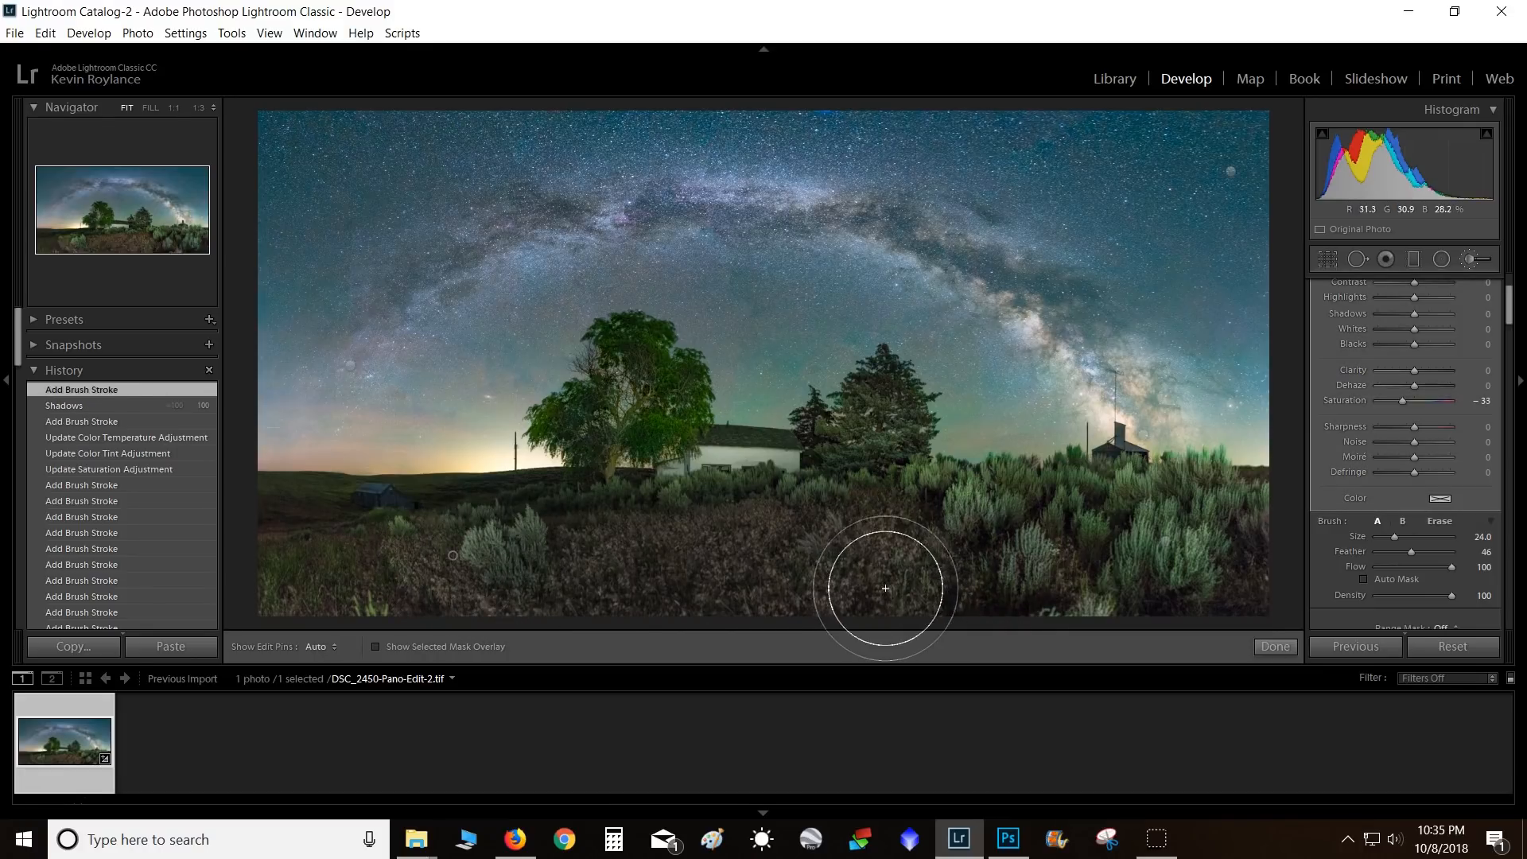
- Erase part of the darkening beside the right-hand sagebrush, reduce the brush size to 17 and dab the mask at the photo's lower-right edge
mouse_move(1032, 559)
left_mouse_down("alt")
mouse_move(992, 509)
mouse_move(913, 591)
left_mouse_up("alt")
scroll(887, 577, "down", 4)
key("h")
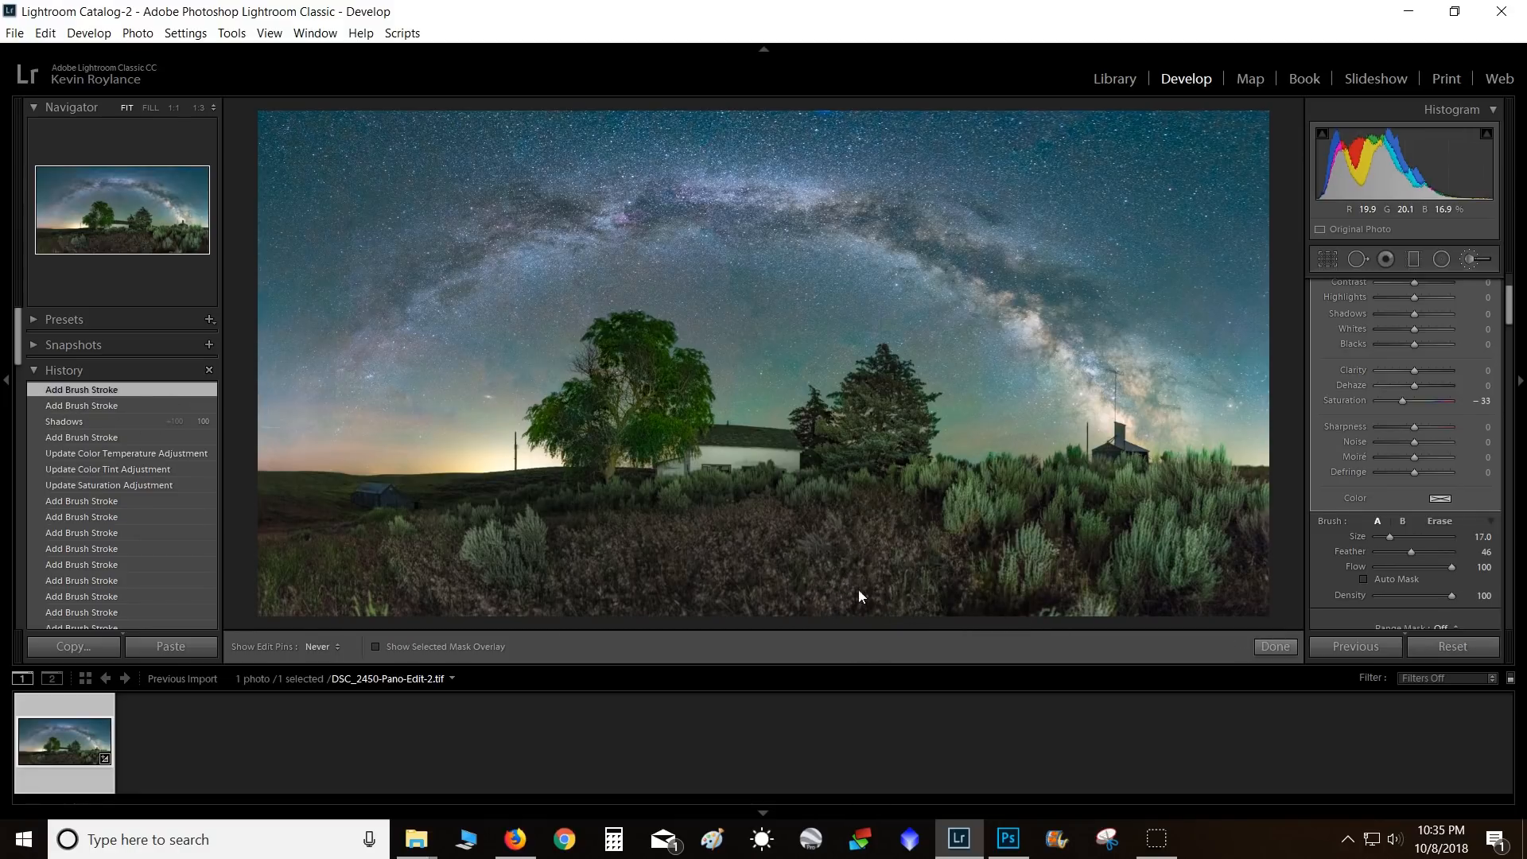
left_click(1254, 569)
scroll(1345, 499, "up", 3)
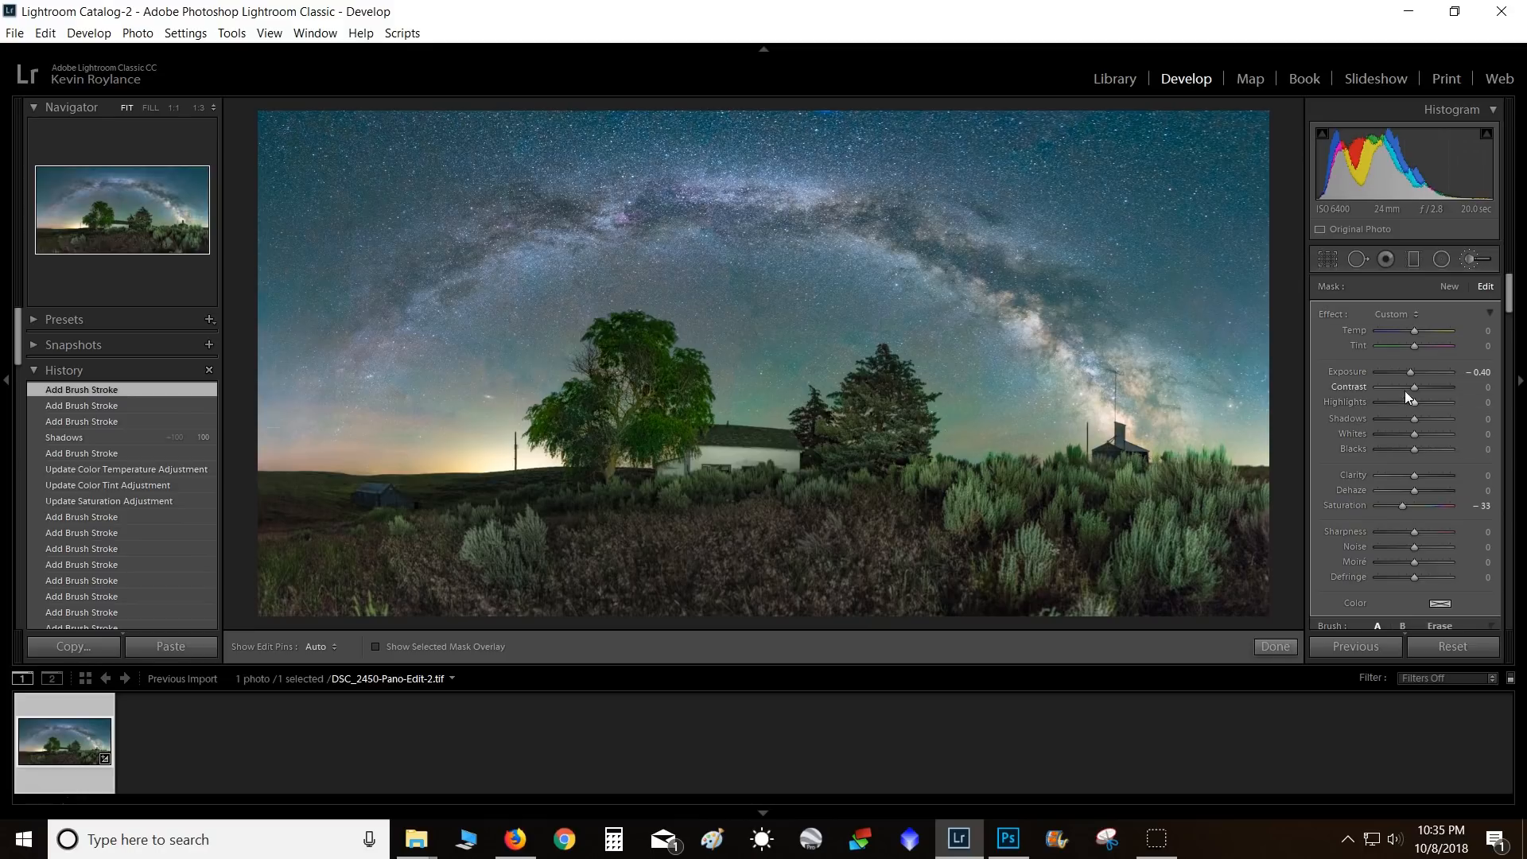
- Lower the foreground darkening mask's exposure to -0.60
key("Down")
key("Down")
key("Down")
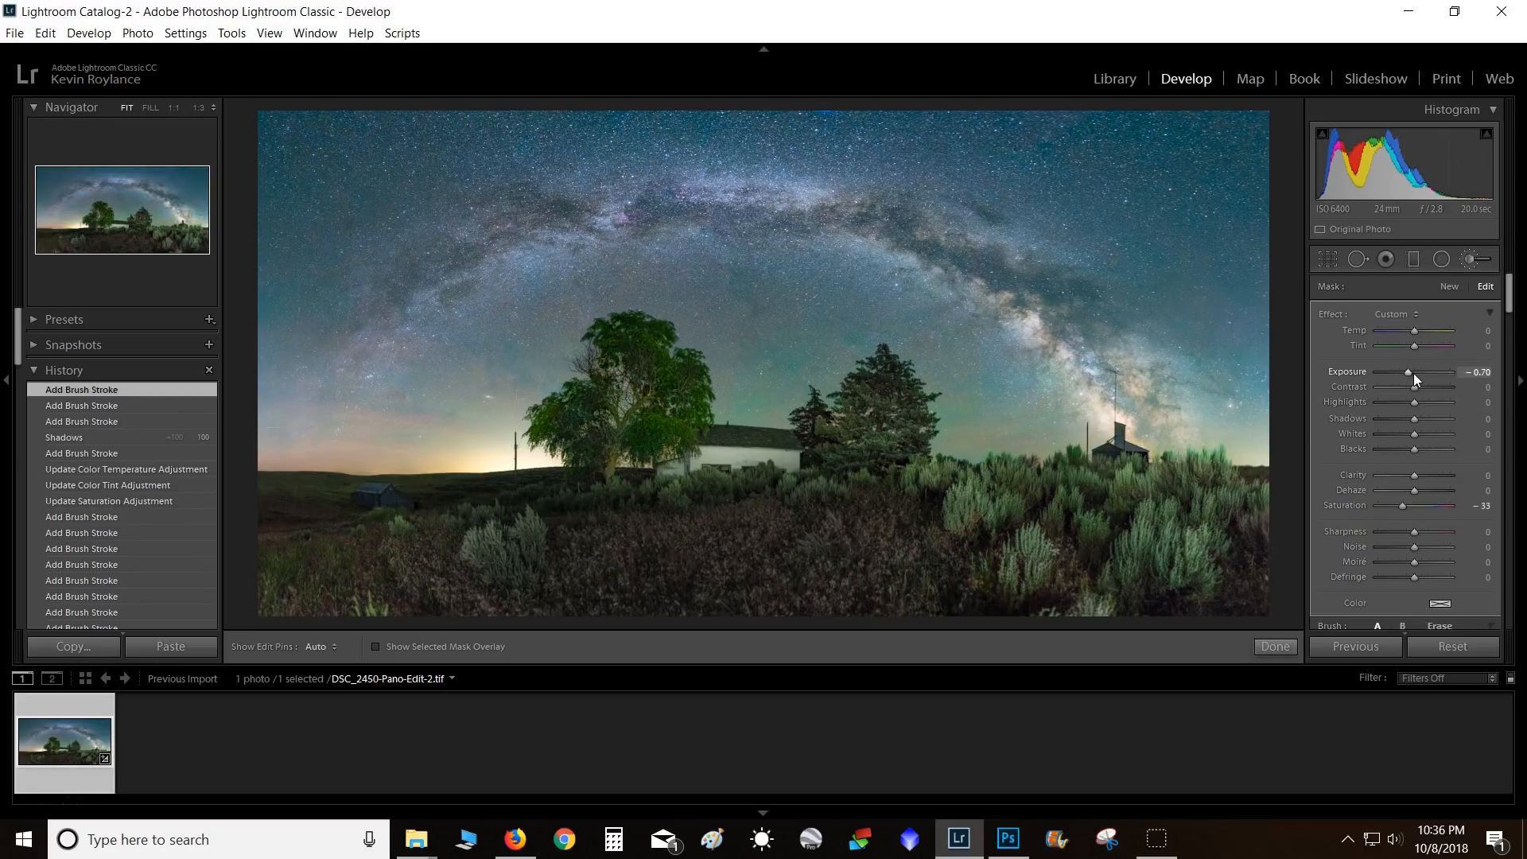
key("Up")
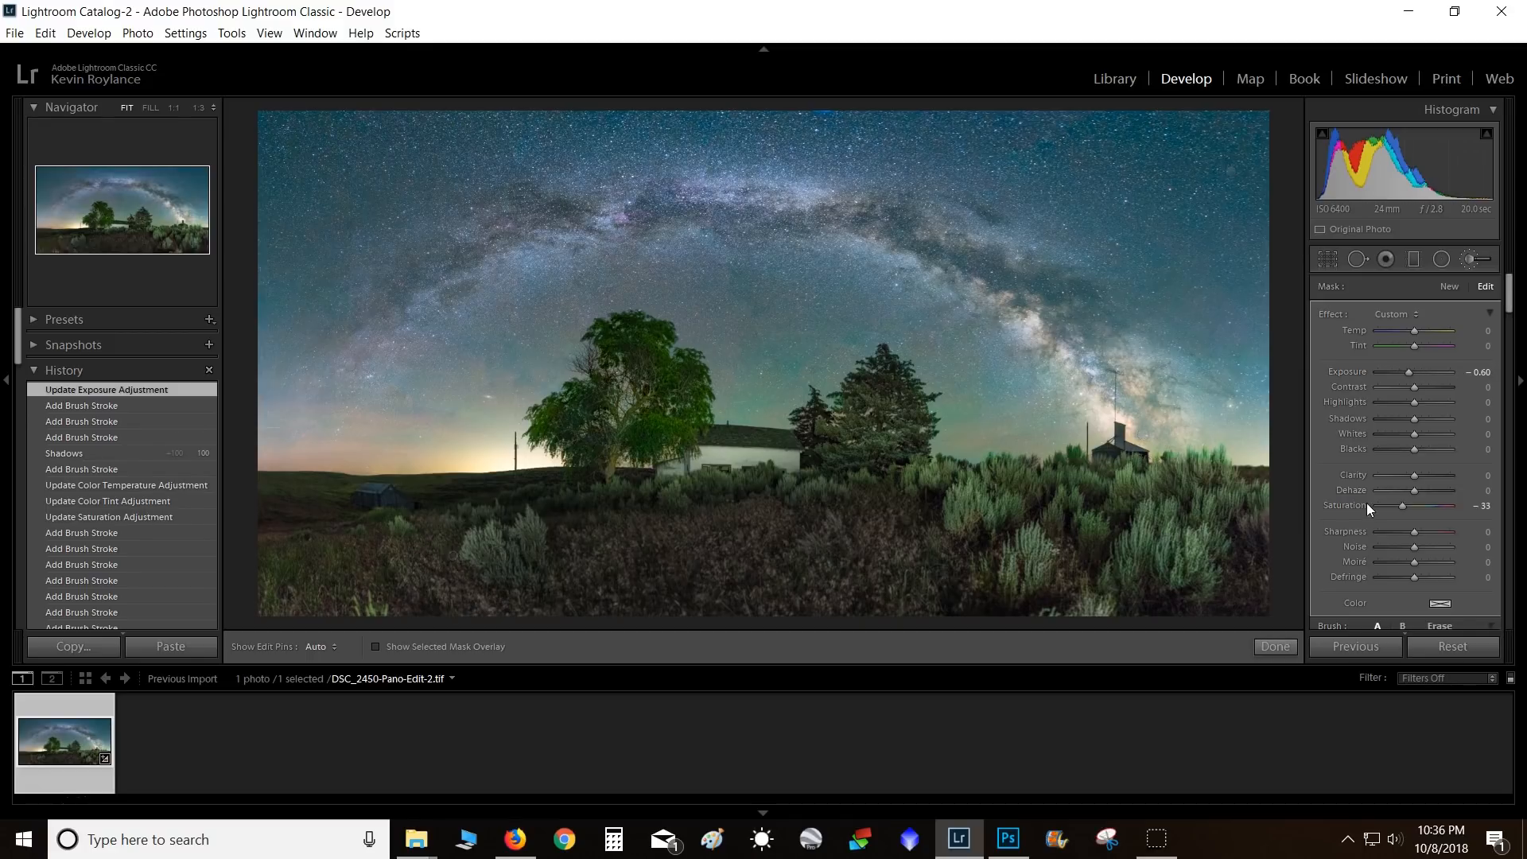
- Reduce the whole photo's shadows to +60
scroll(1366, 502, "down", 6)
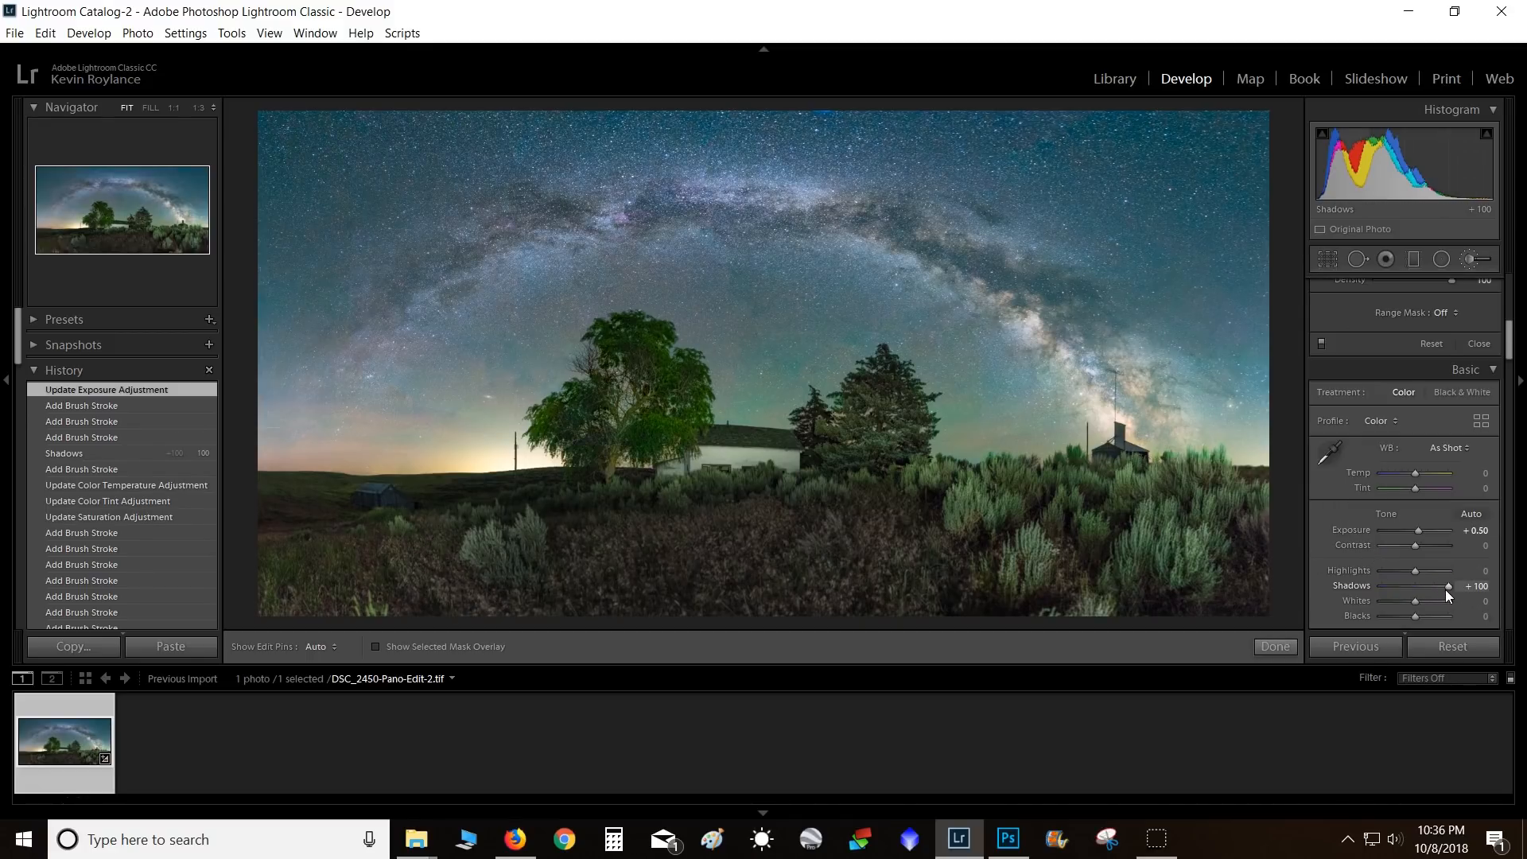
key("Down")
key("Down")
key("Down")
key("Down")
key("Down")
key("Down")
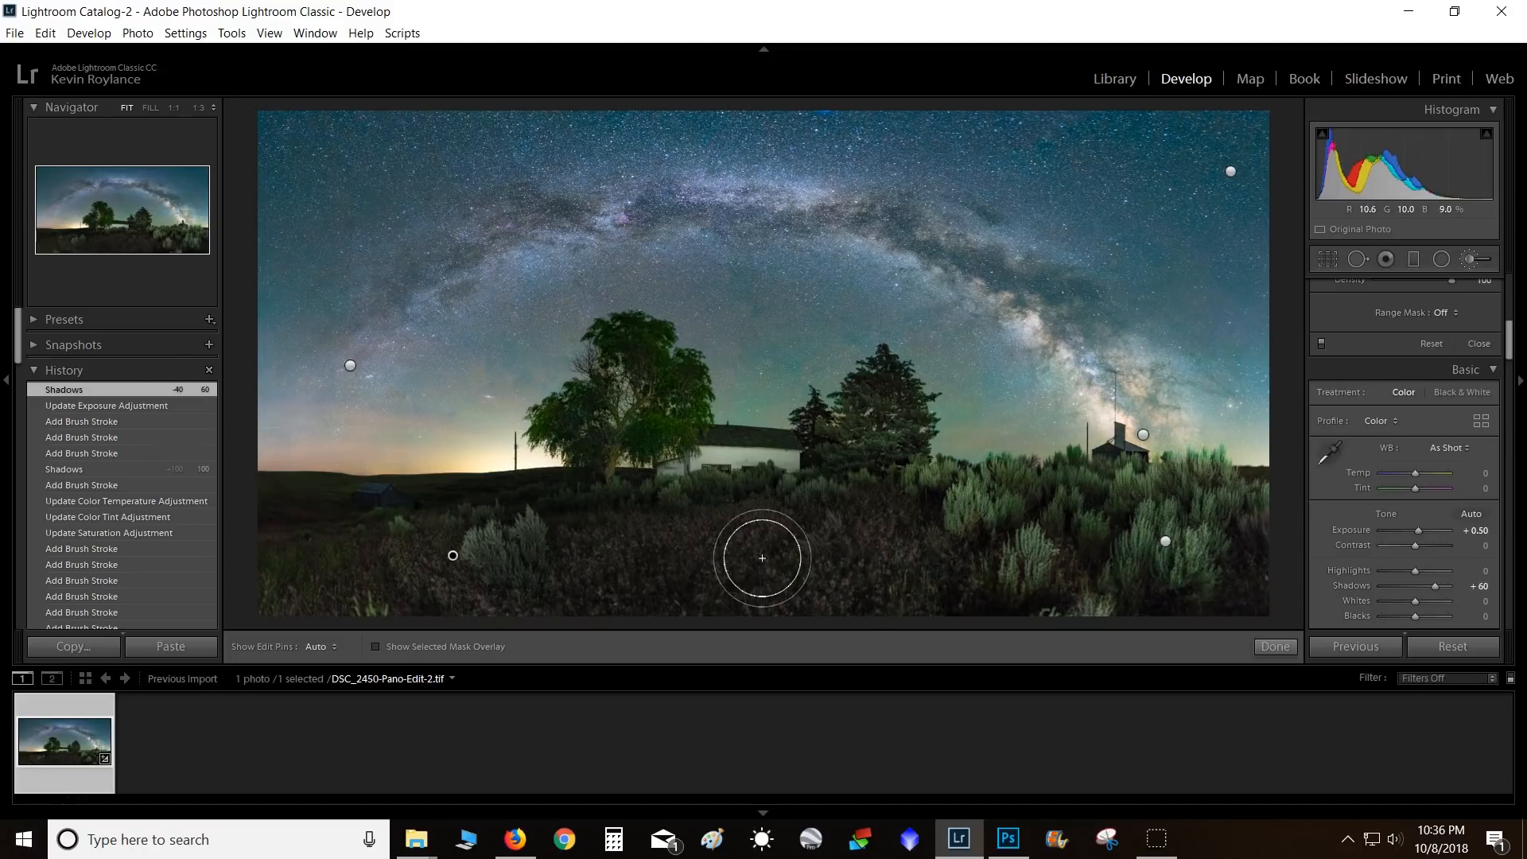
- Extend the darkening mask over the grass at the photo's lower left with a smaller brush and fine-tune the mask's exposure
scroll(559, 589, "down", 5)
key("h")
left_click_drag(465, 598, 433, 569)
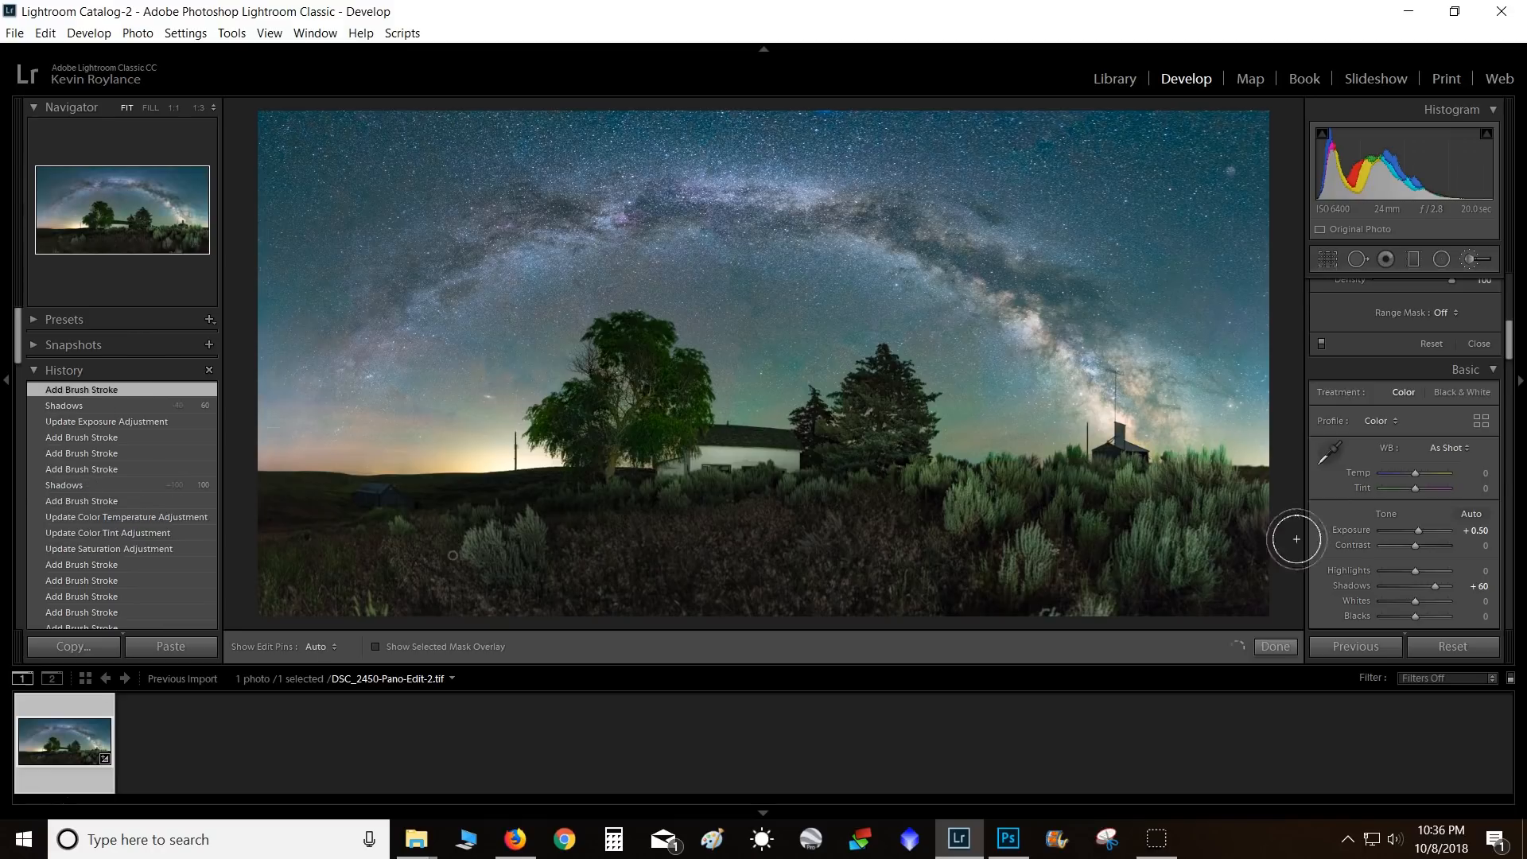
scroll(1329, 531, "up", 5)
scroll(1330, 531, "up", 3)
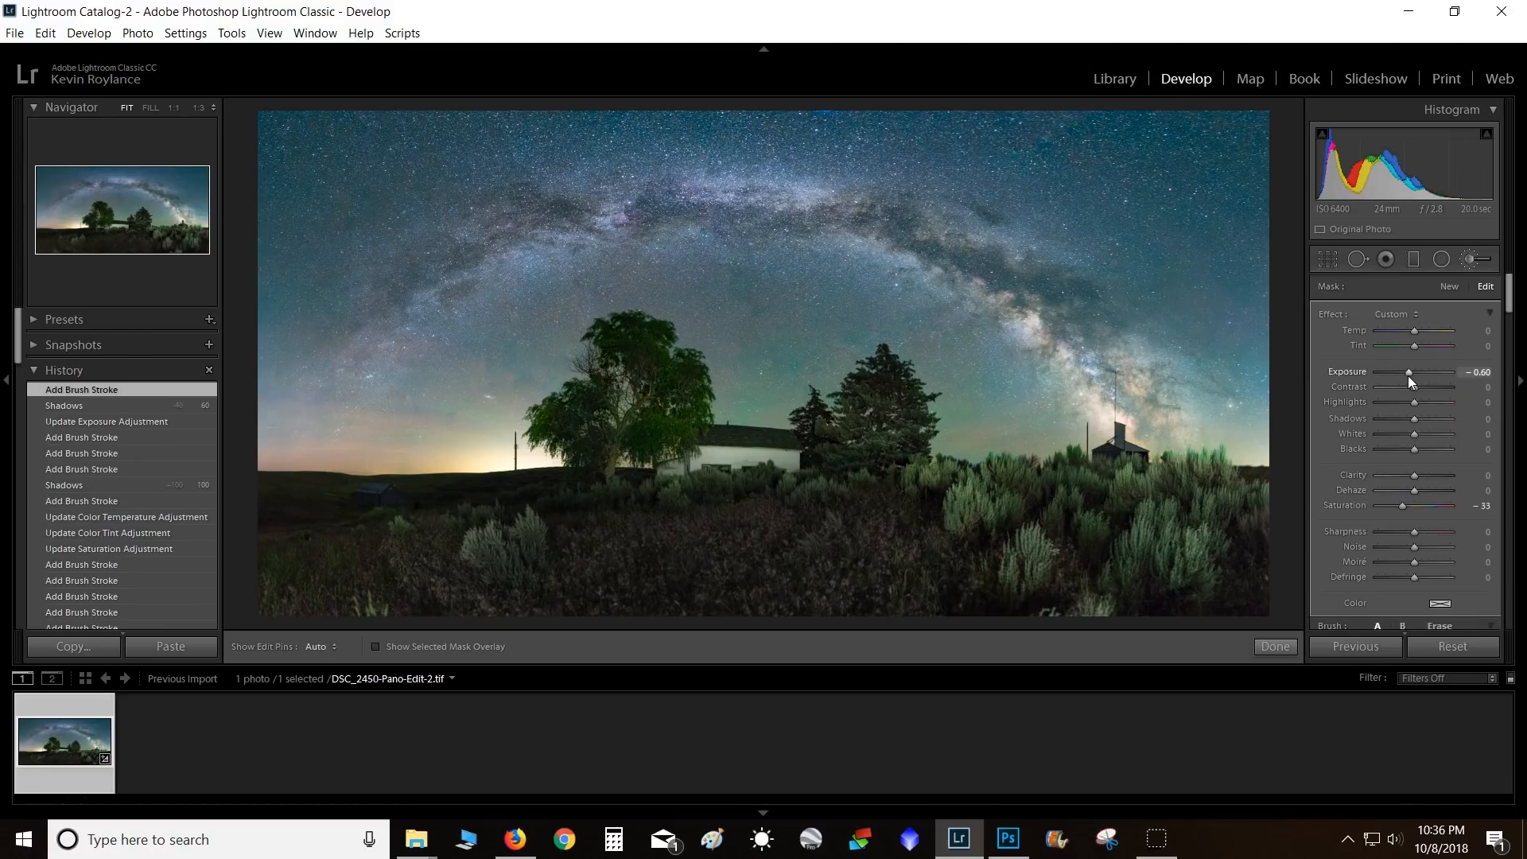
key("Down")
key("Up")
- Create a new brush mask with its effects reset and exposure at -0.20, and dab it onto the grass around the lower-left bush
left_click(1450, 287)
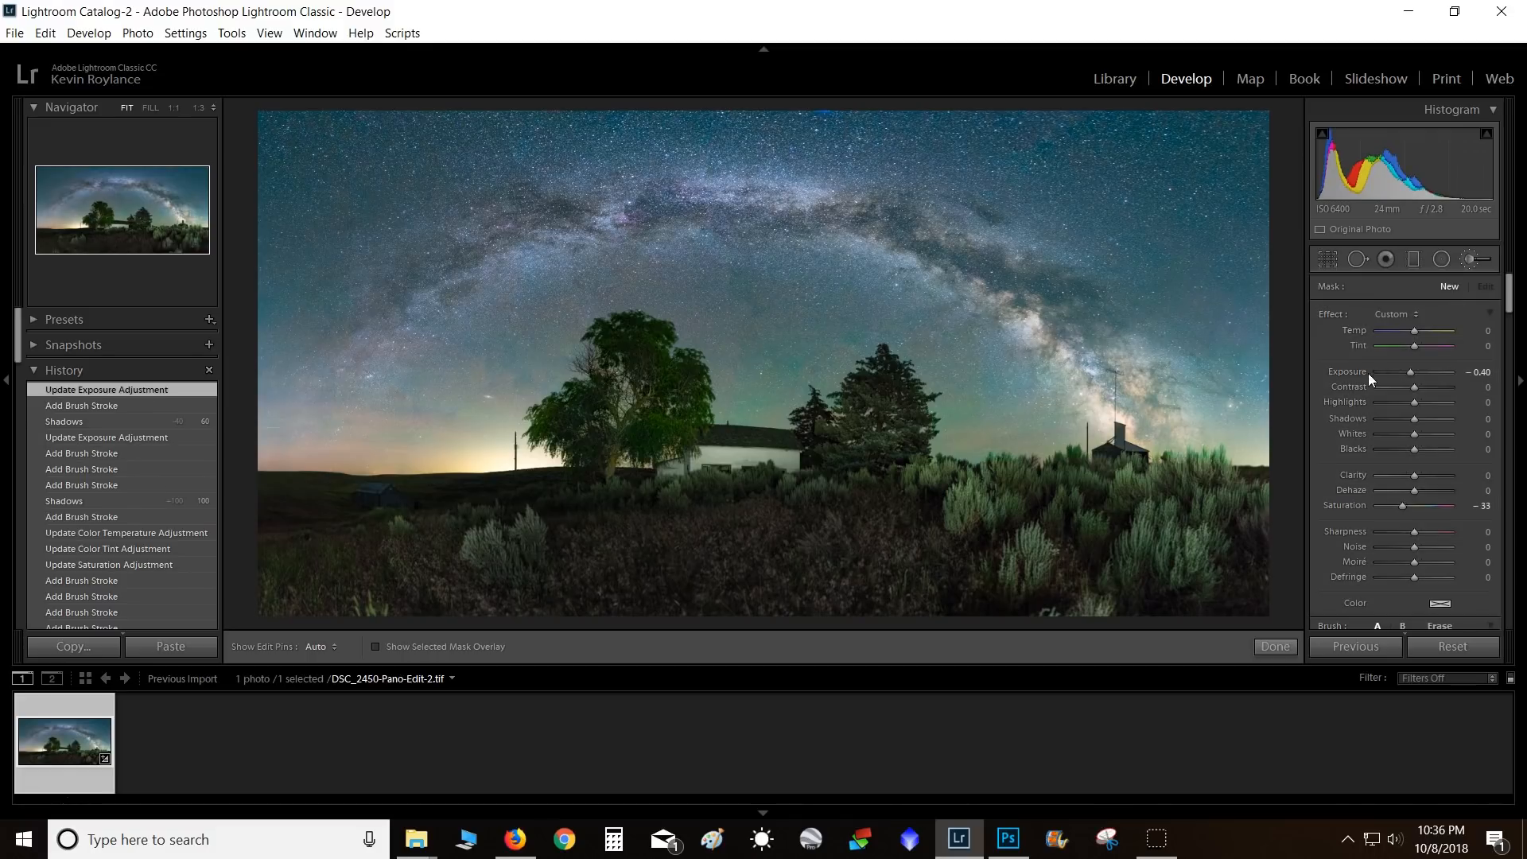
double_click(1333, 317)
left_click_drag(1407, 374, 1416, 376)
key("Up")
key("Up")
key("Up")
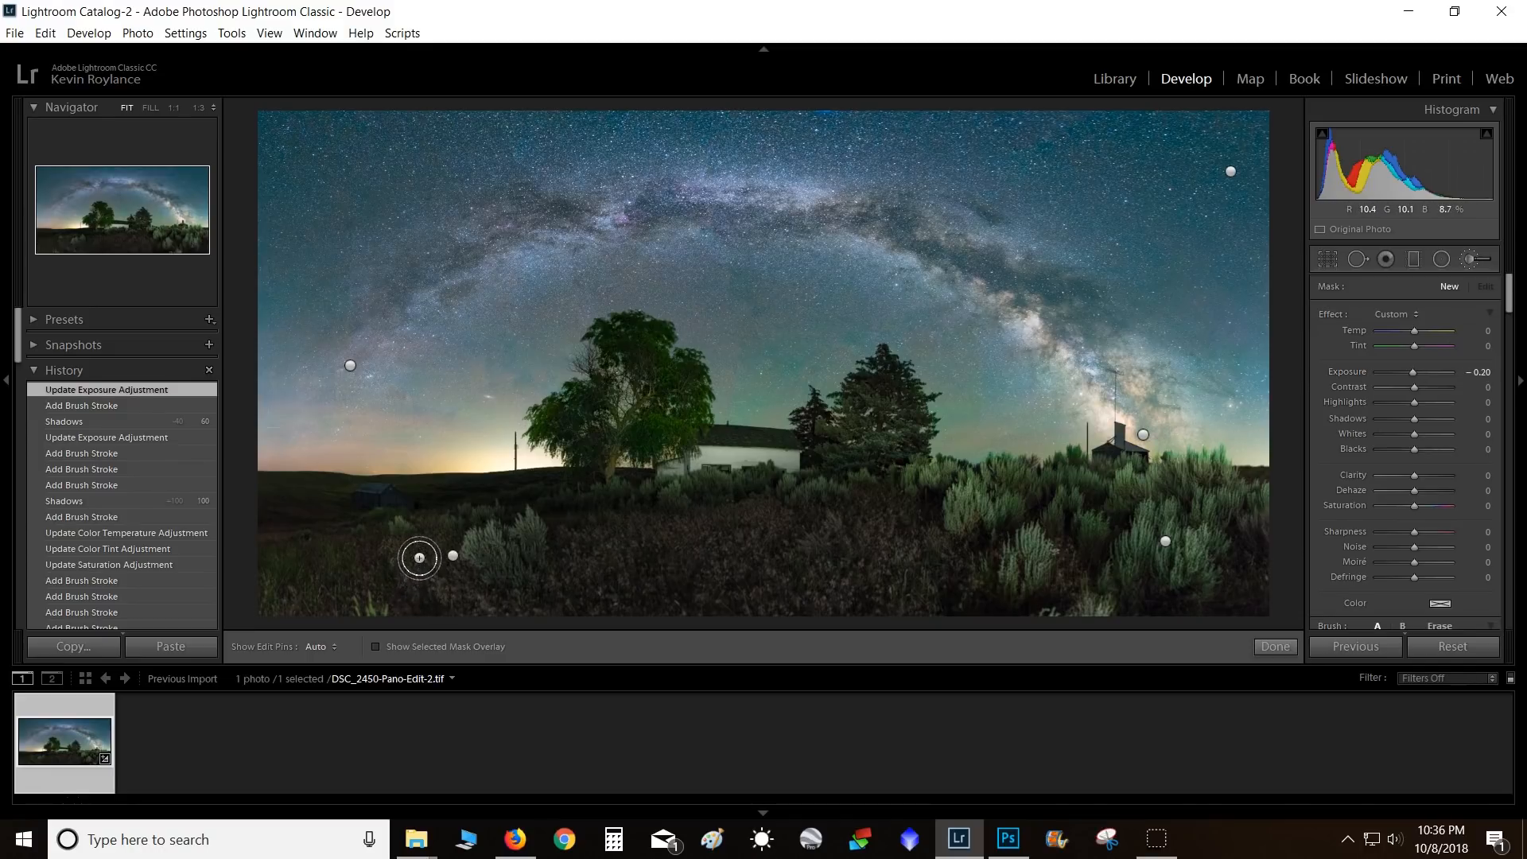
key("h")
key("h")
left_click(435, 570)
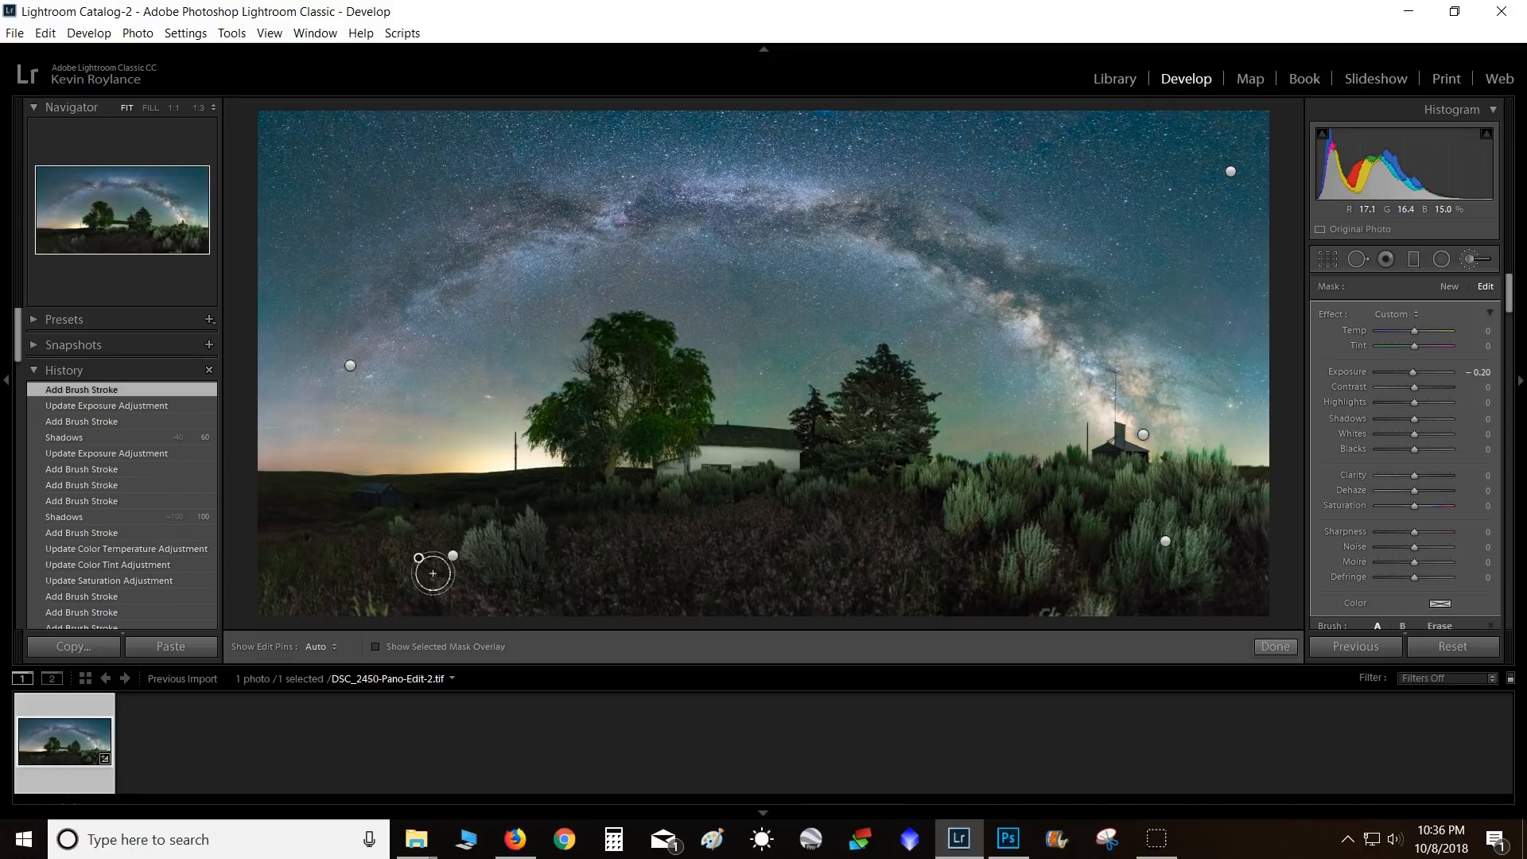
left_click(462, 599)
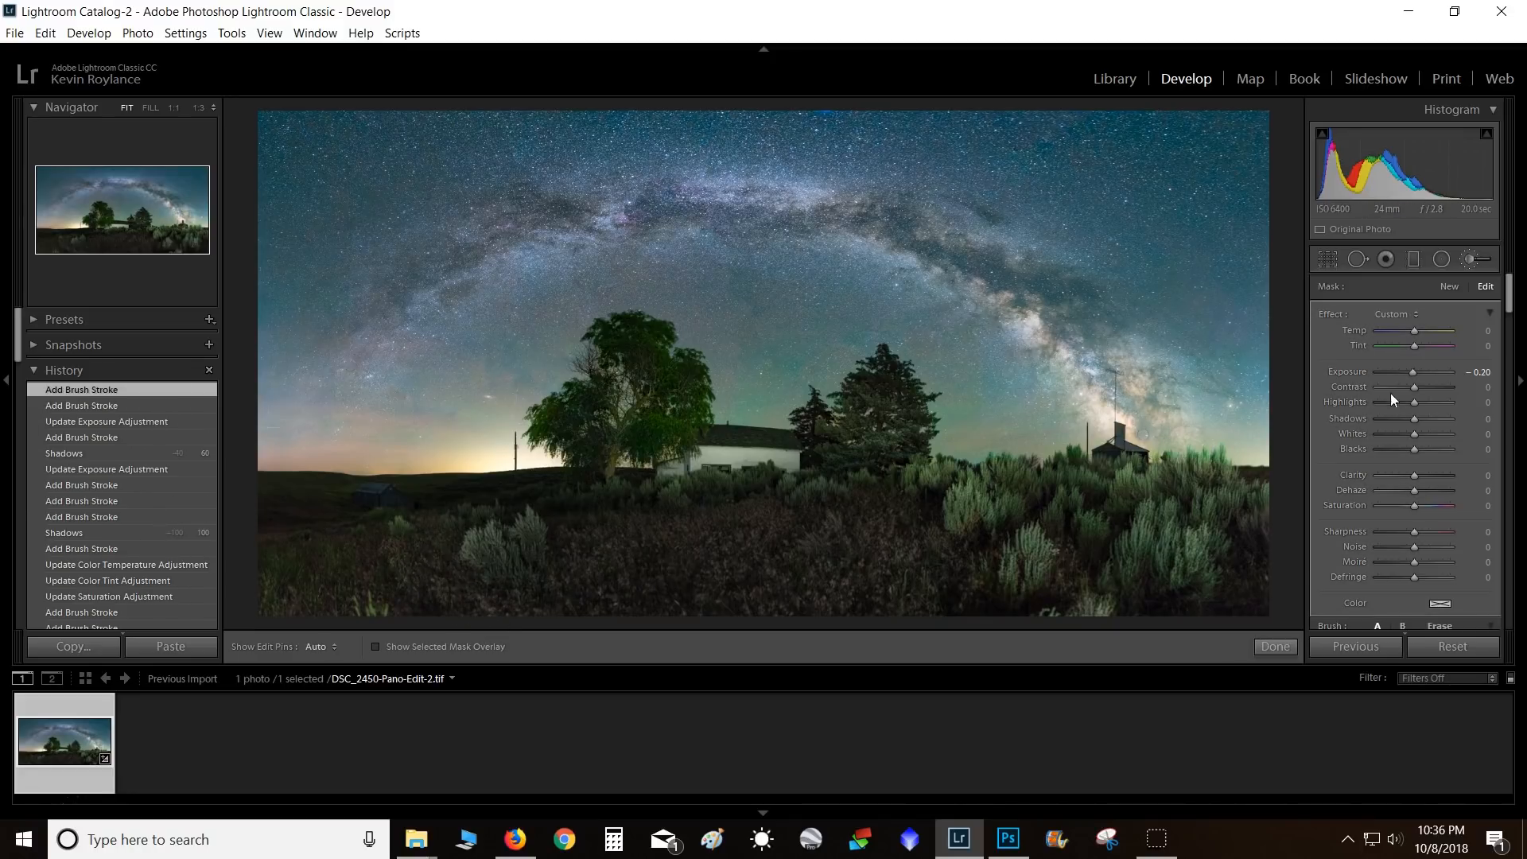
- Set this mask's exposure to -0.40 and paint it along the bottom grass from the lower-left bush toward the center
left_click_drag(1412, 369, 1408, 370)
key("h")
mouse_move(423, 578)
left_mouse_down()
mouse_move(426, 539)
mouse_move(431, 562)
mouse_move(746, 628)
left_mouse_up()
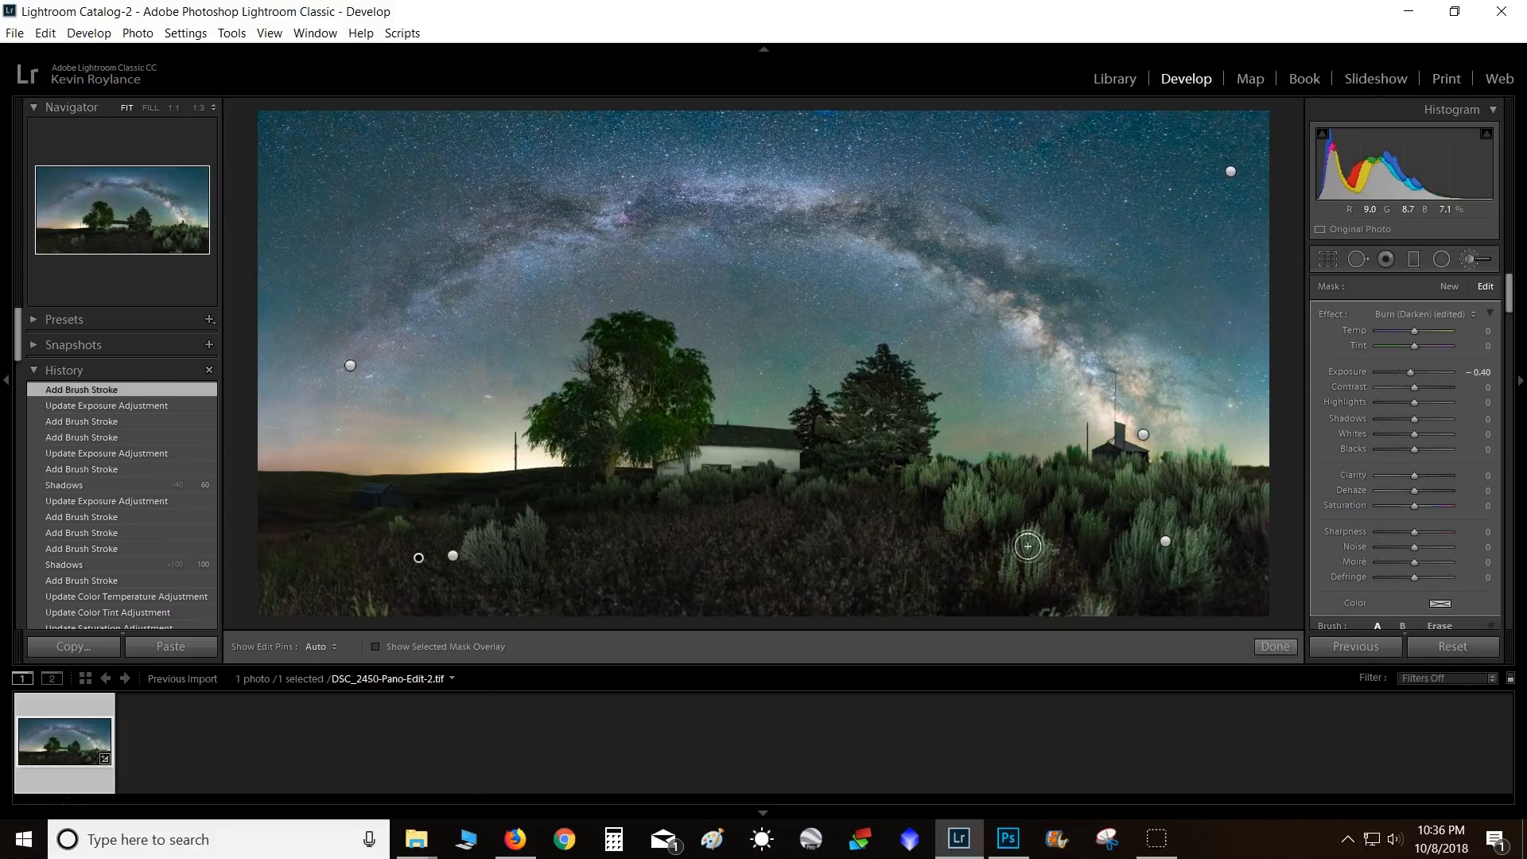
- Create a new brush mask with exposure at -0.30 and paint it over the grass along the photo's lower-right edge
left_click(1448, 286)
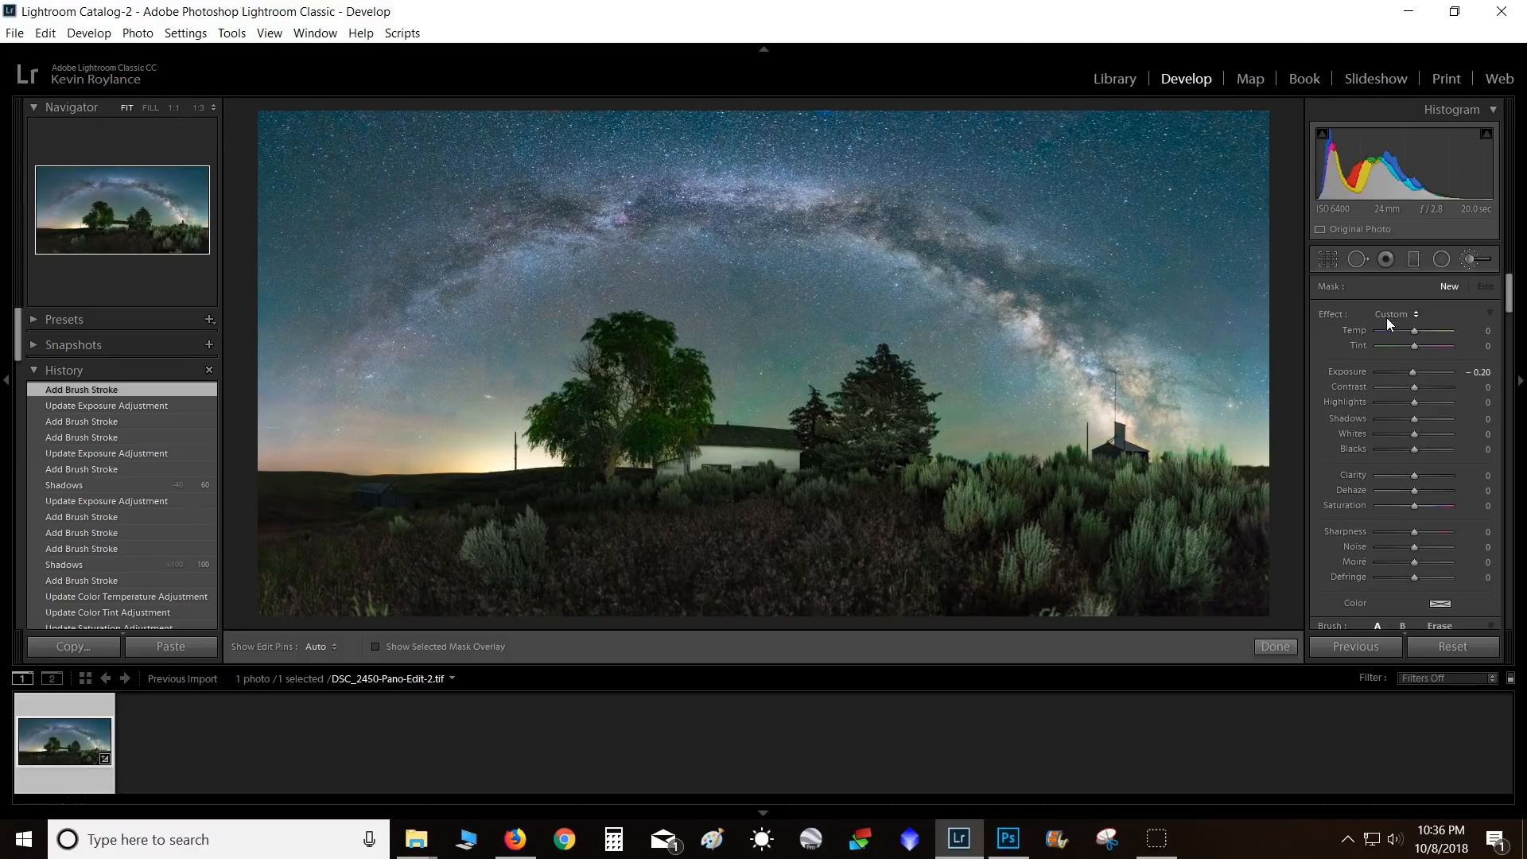
left_click(1410, 373)
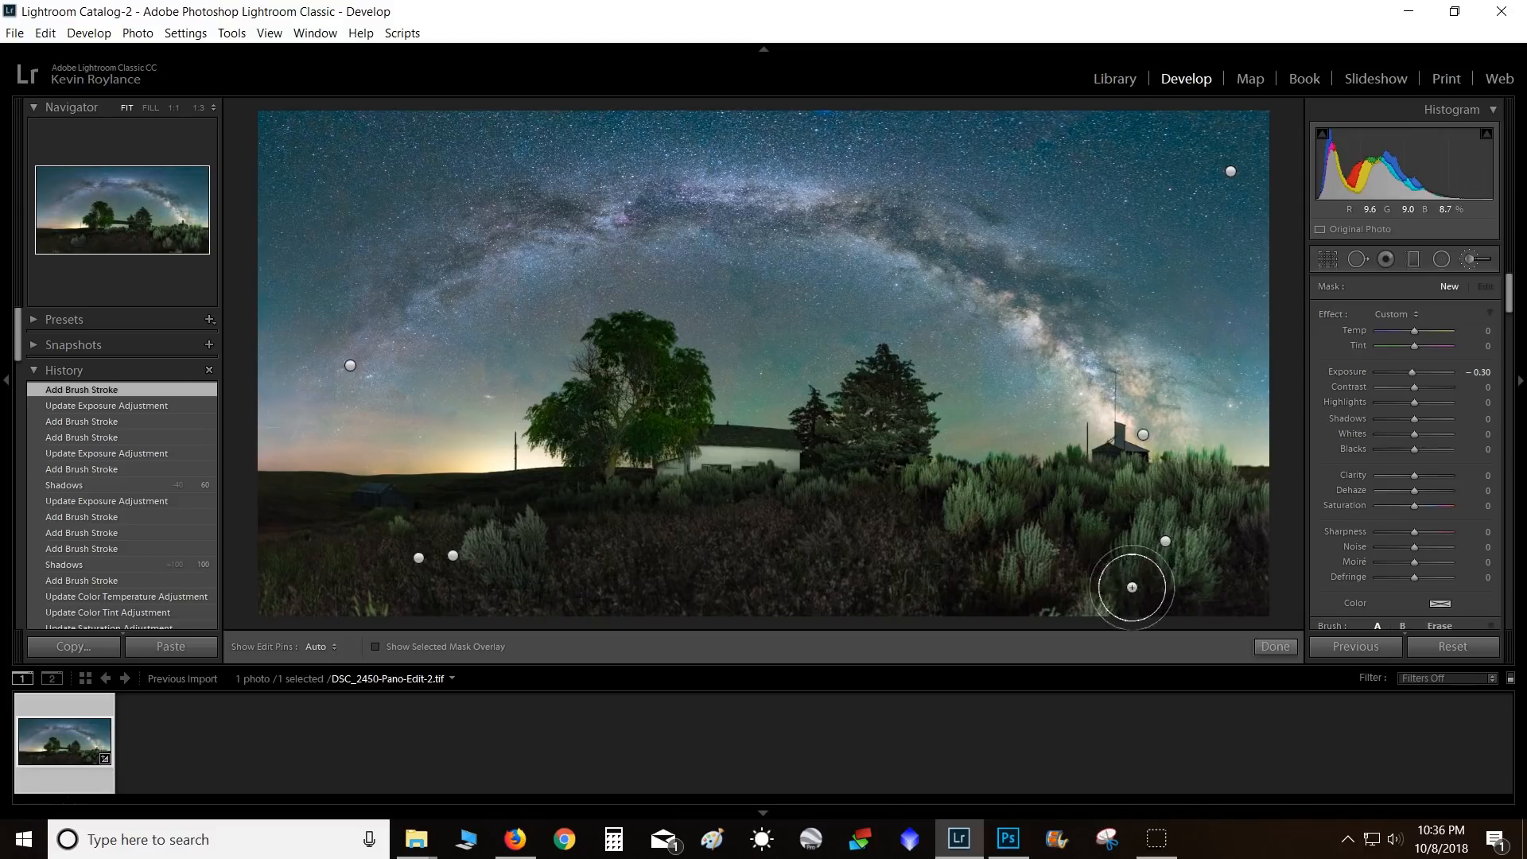
key("h")
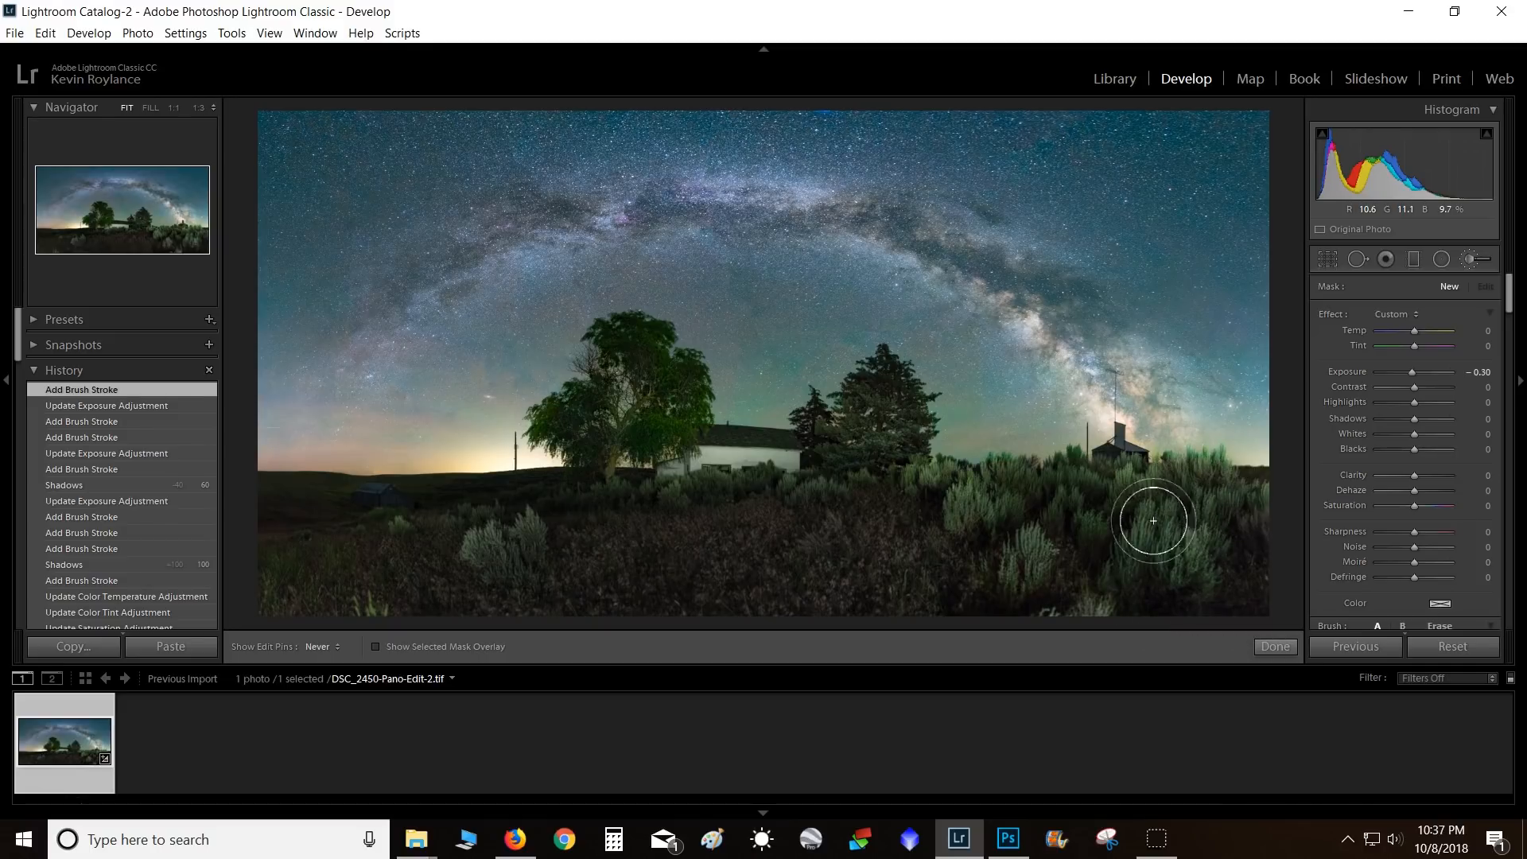
scroll(985, 495, "down", 5)
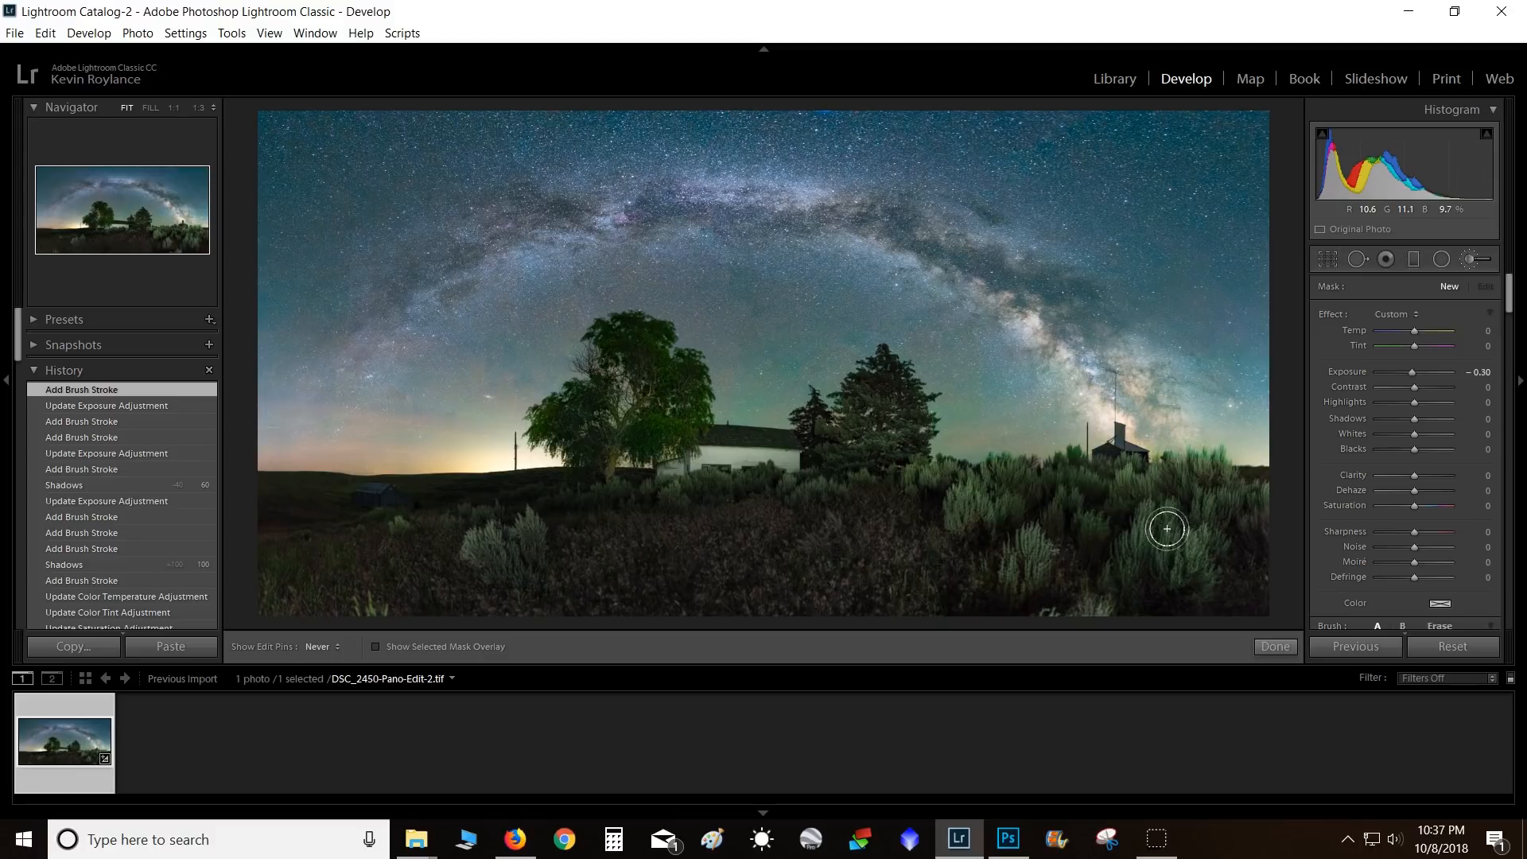
mouse_move(1166, 534)
left_mouse_down()
mouse_move(1037, 536)
mouse_move(1024, 585)
left_mouse_up()
key("h")
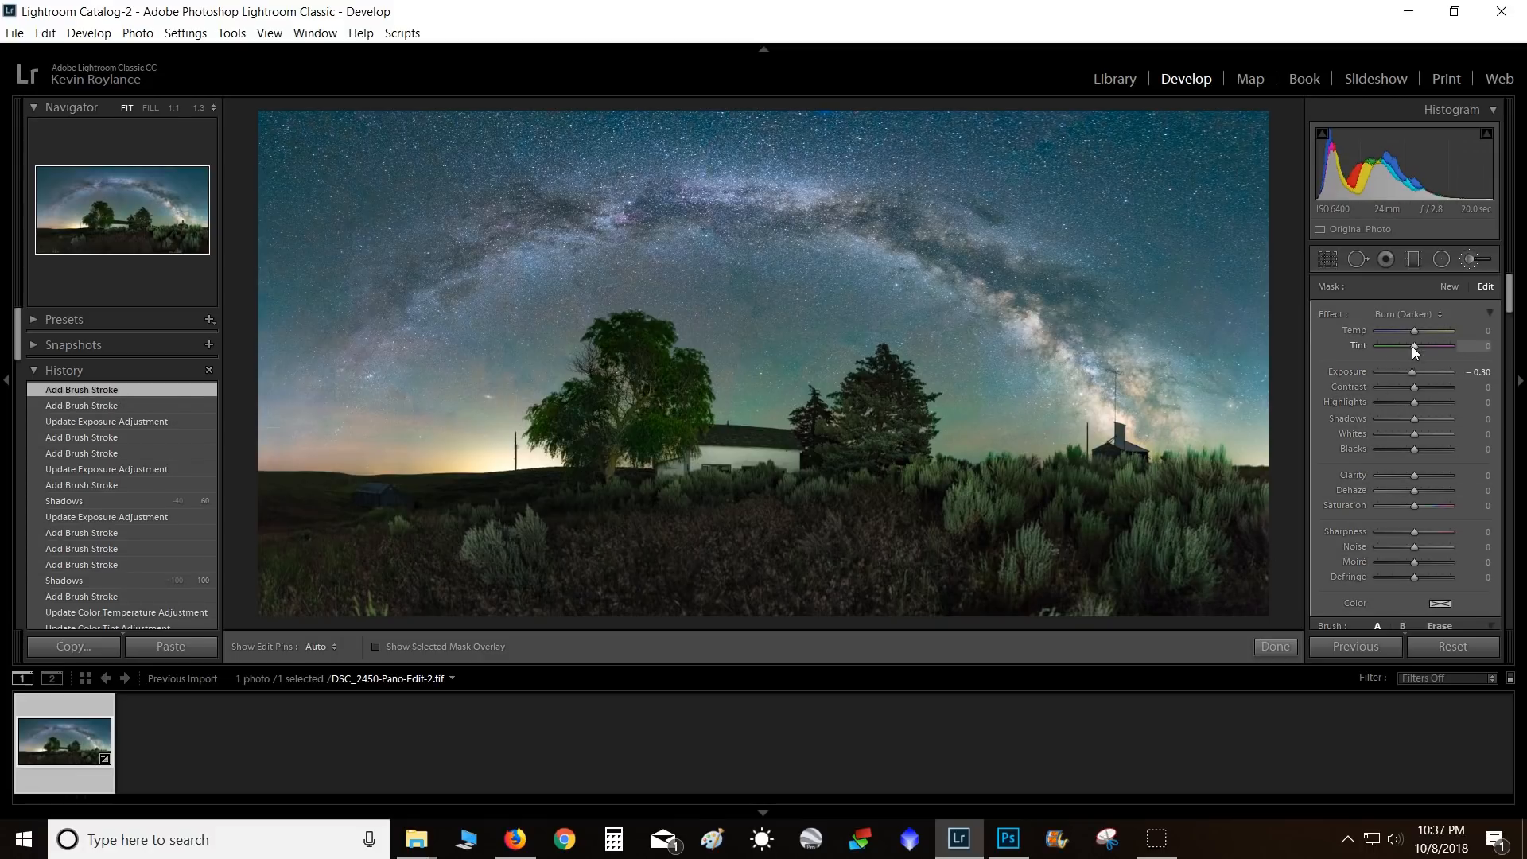
- Set the lower-right grass mask's tint to 37 and compare the photo with the preceding history state
key("Up")
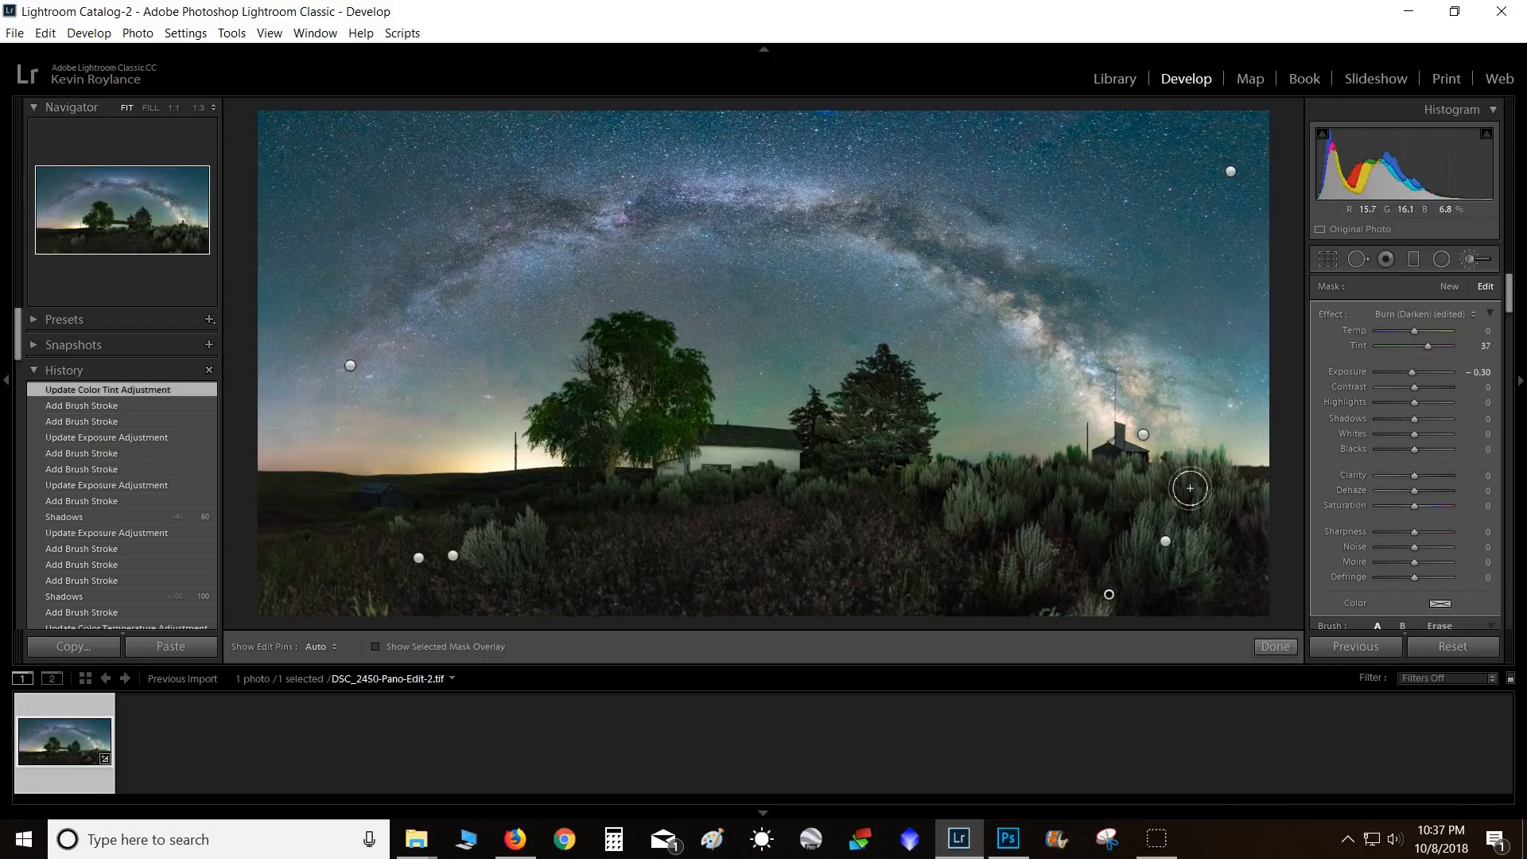
left_click(65, 410)
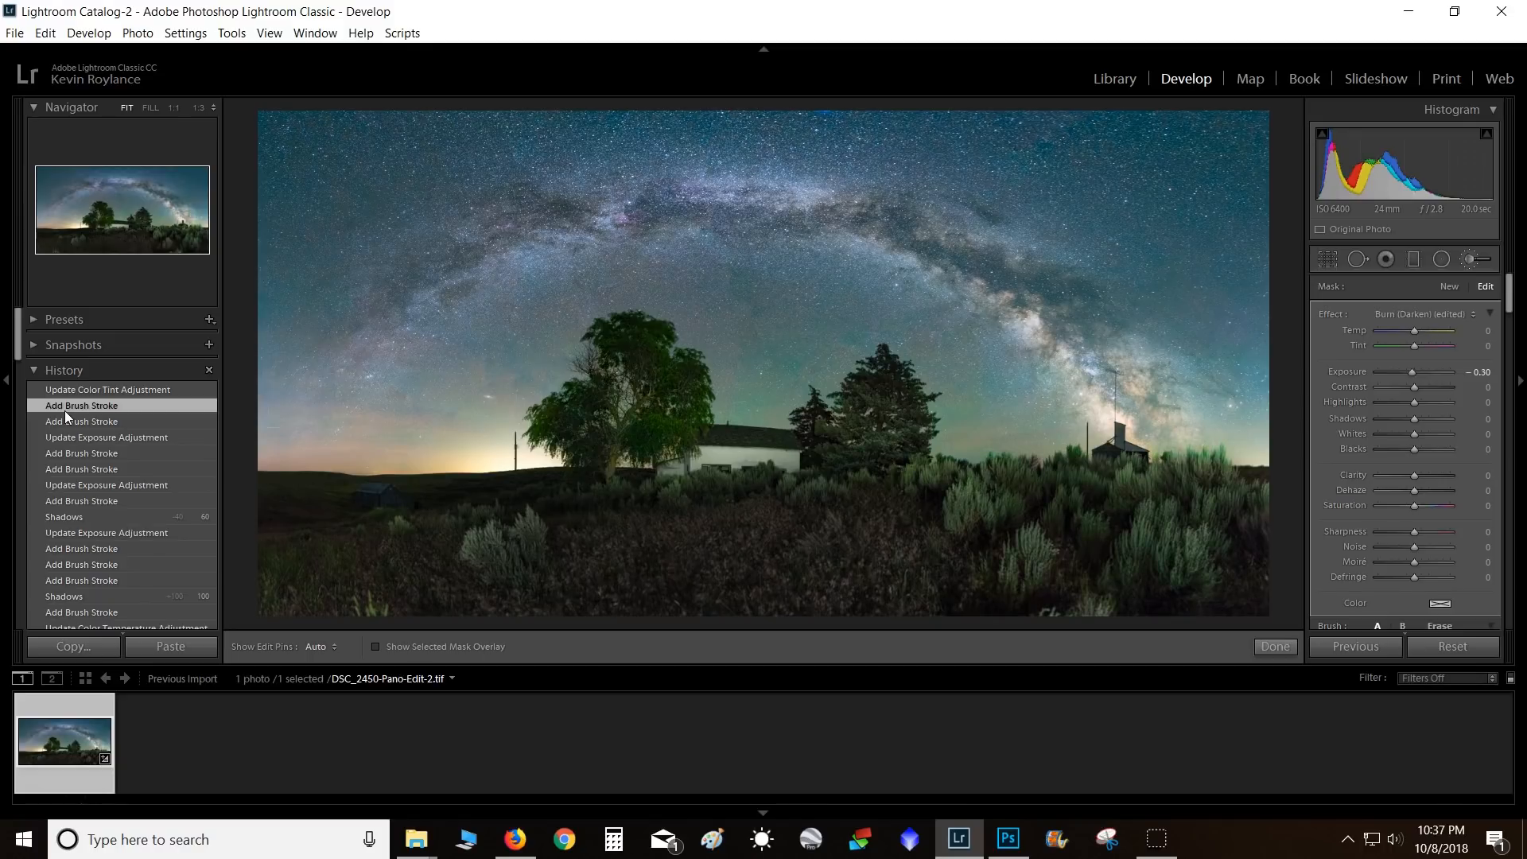
left_click(129, 391)
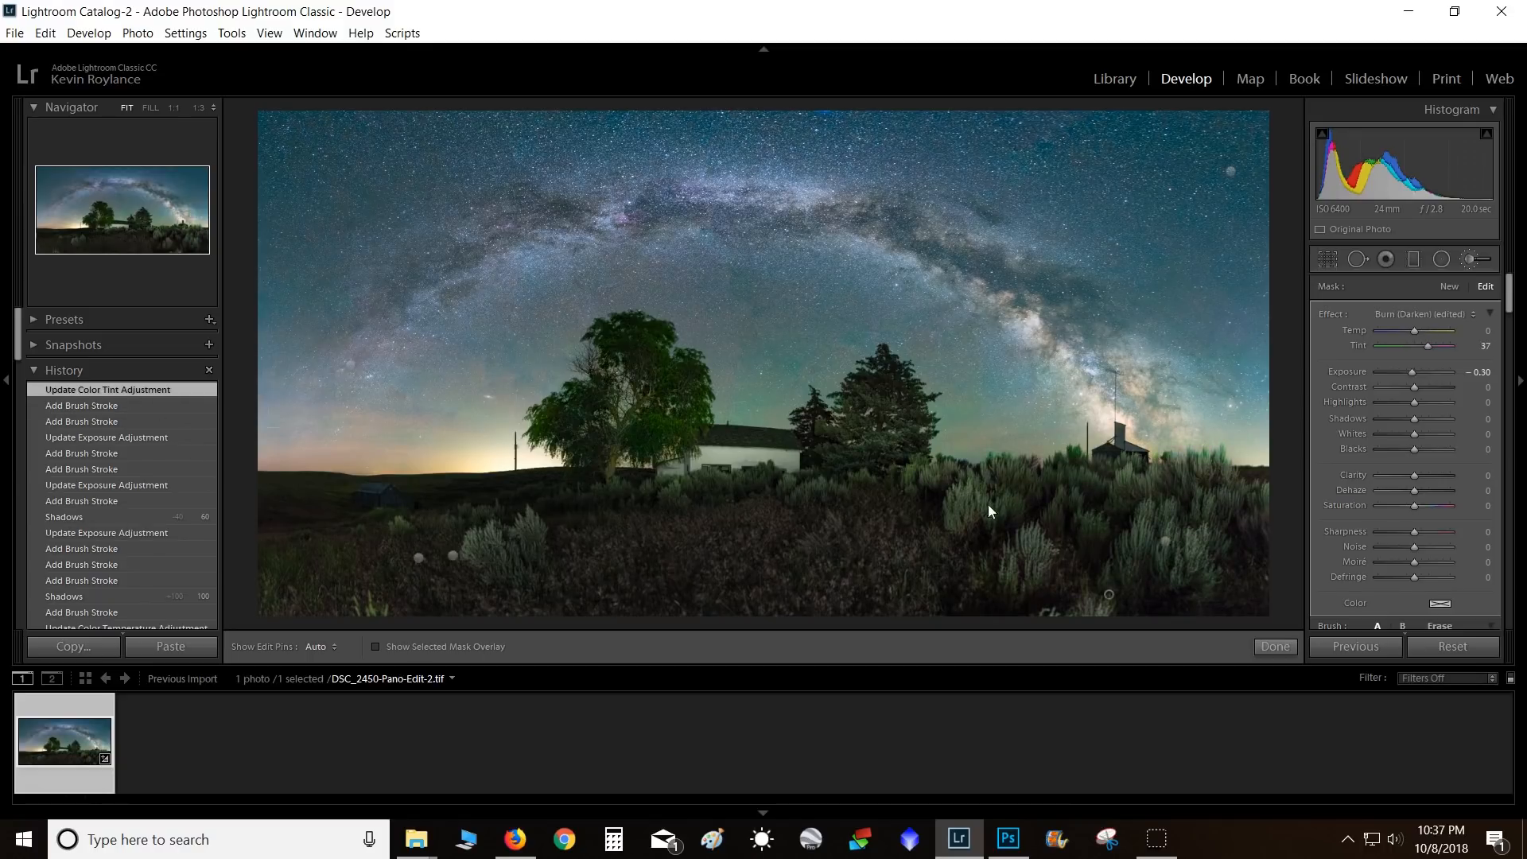
- Extend the lower-right mask over the sagebrush below the shed, set its tint to 28 and finish the brush edits
key("h")
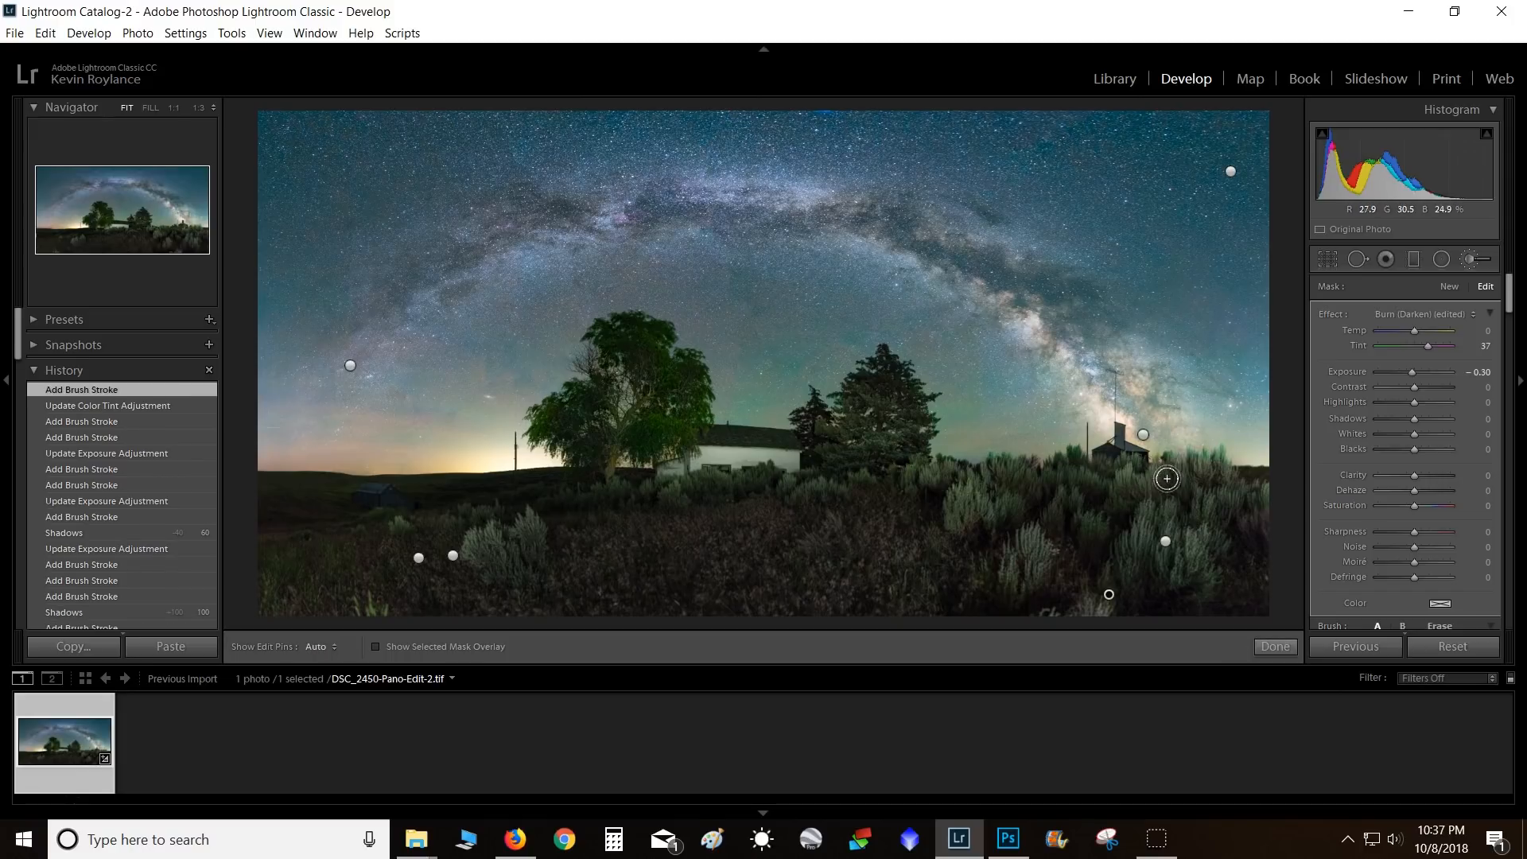
left_click_drag(1207, 485, 1168, 510)
key("h")
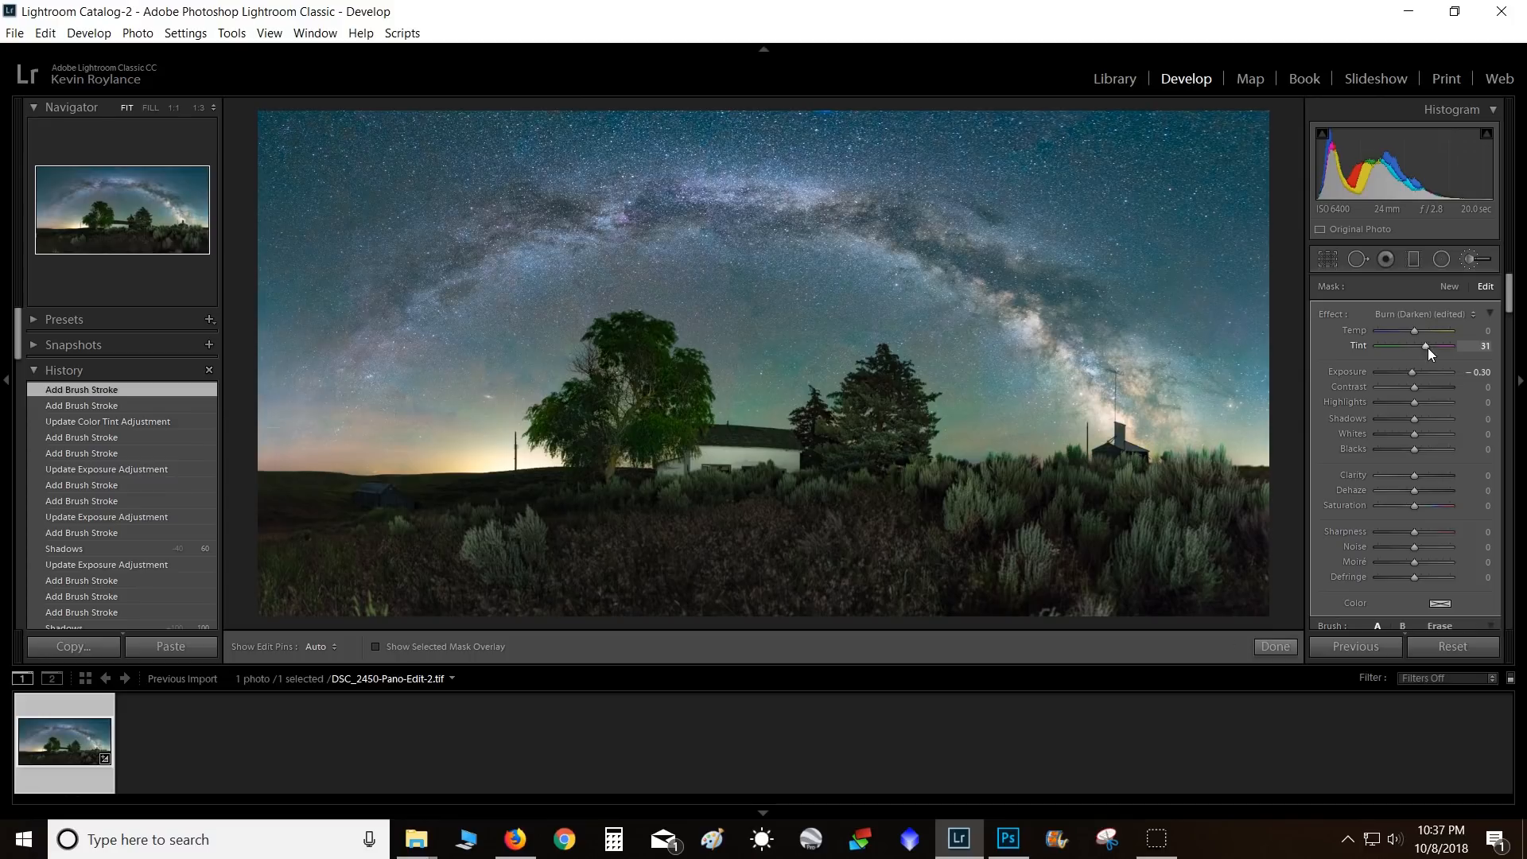
left_click_drag(1428, 348, 1426, 349)
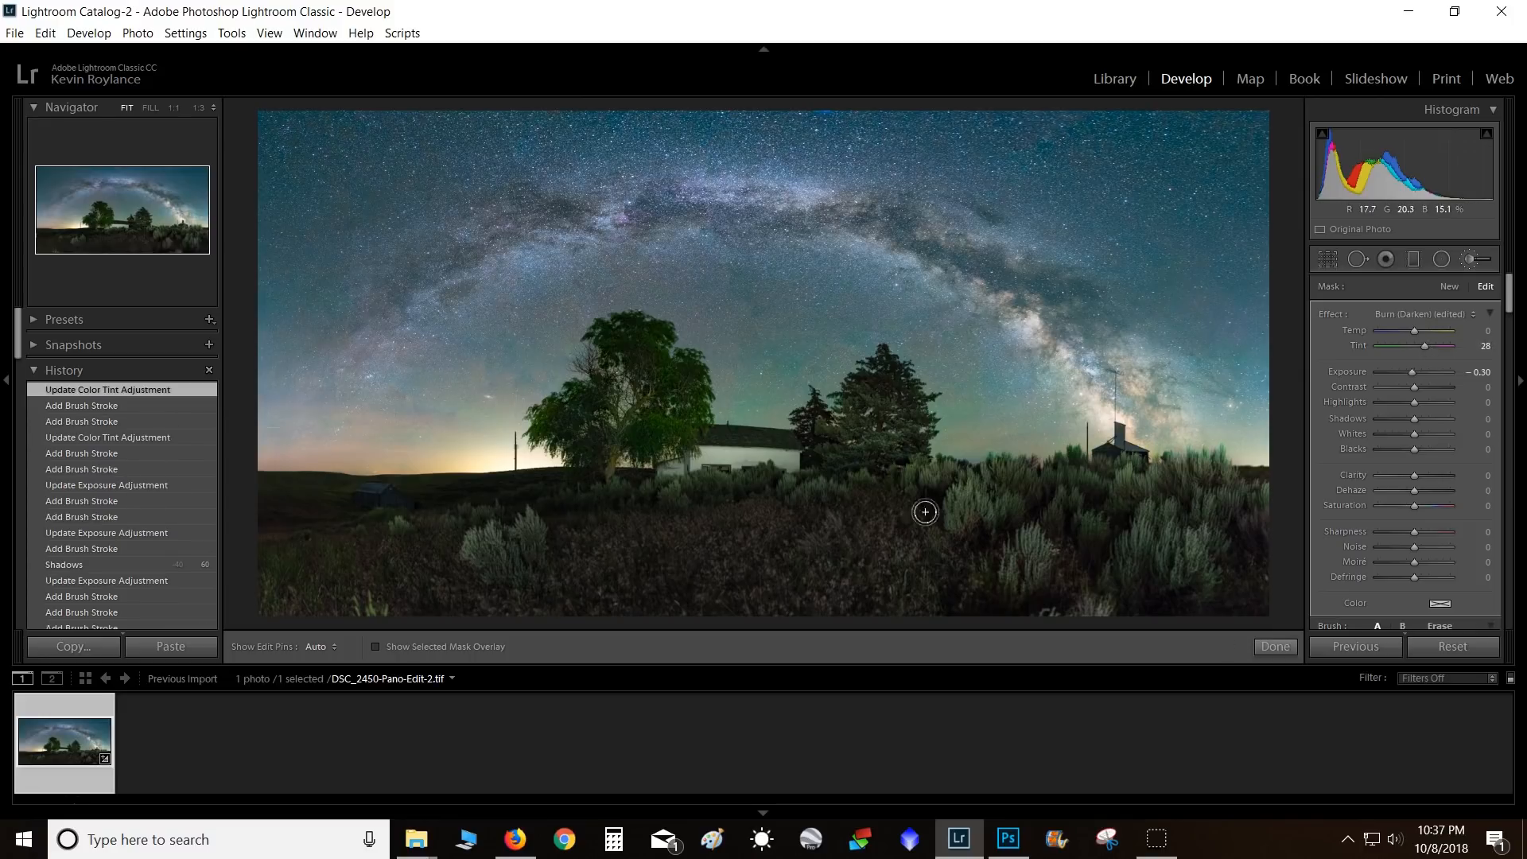
left_click(1274, 646)
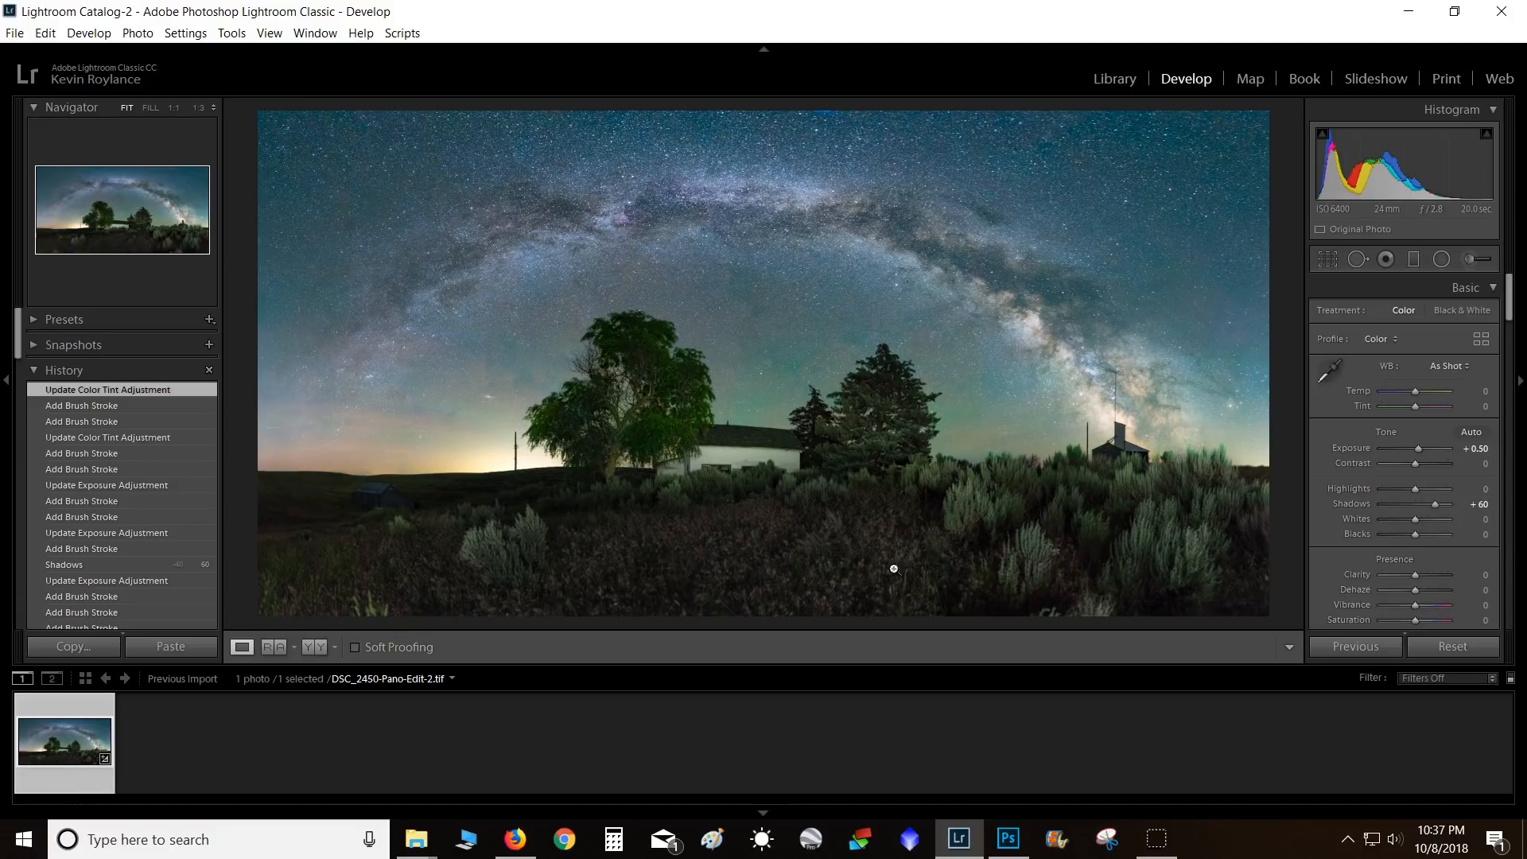
- Paint a new zero-exposure brush mask over the grass in the photo's lower-left corner and set its saturation to -31
left_click(1473, 261)
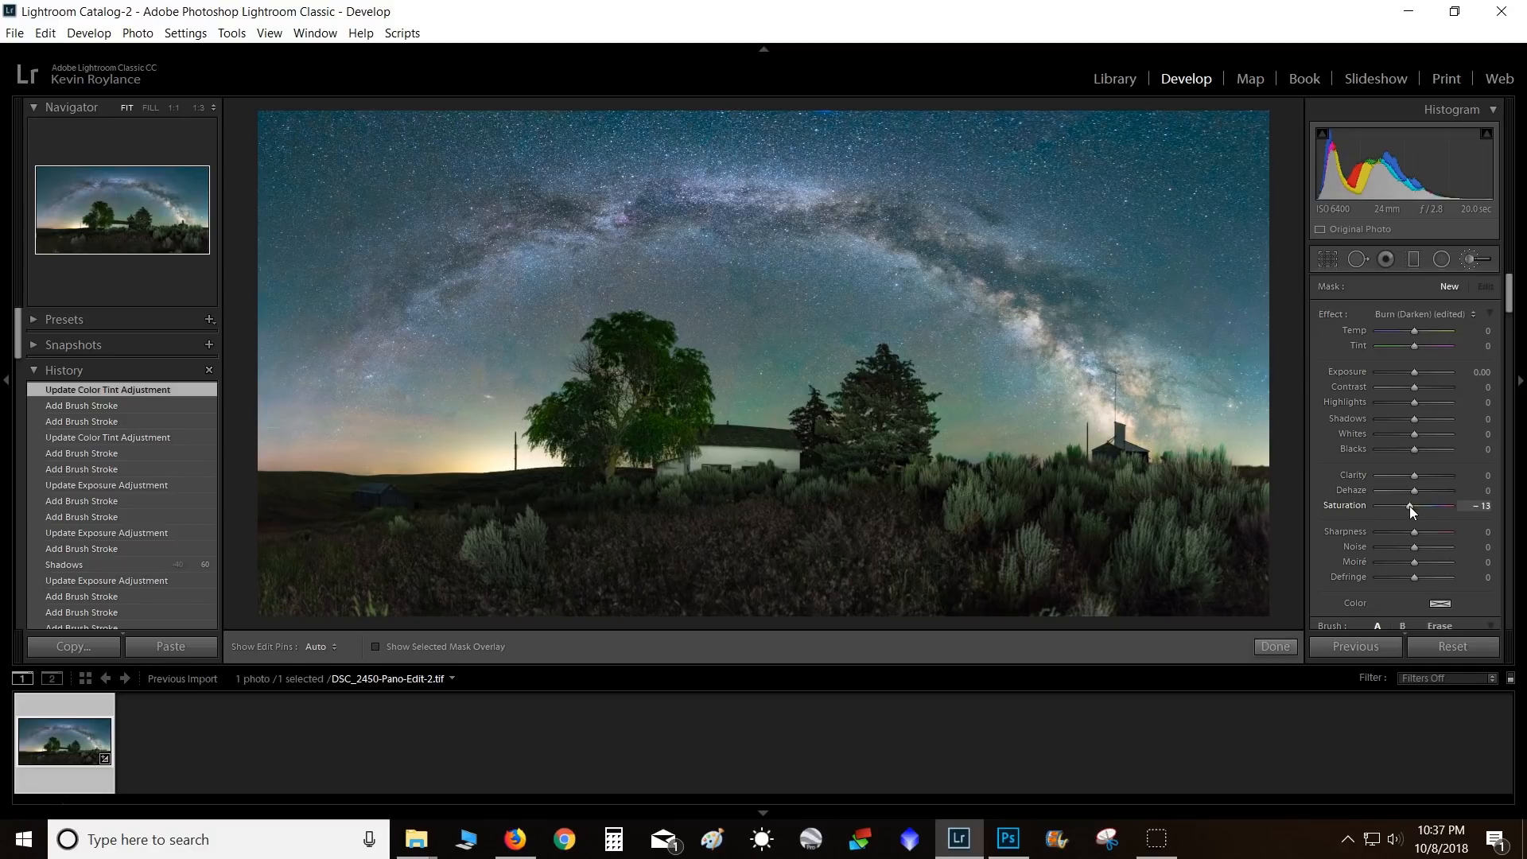
scroll(359, 613, "up", 3)
mouse_move(359, 607)
left_mouse_down()
mouse_move(317, 621)
mouse_move(277, 591)
mouse_move(300, 581)
mouse_move(292, 596)
mouse_move(274, 567)
mouse_move(299, 587)
mouse_move(265, 602)
mouse_move(293, 570)
mouse_move(265, 610)
left_mouse_up()
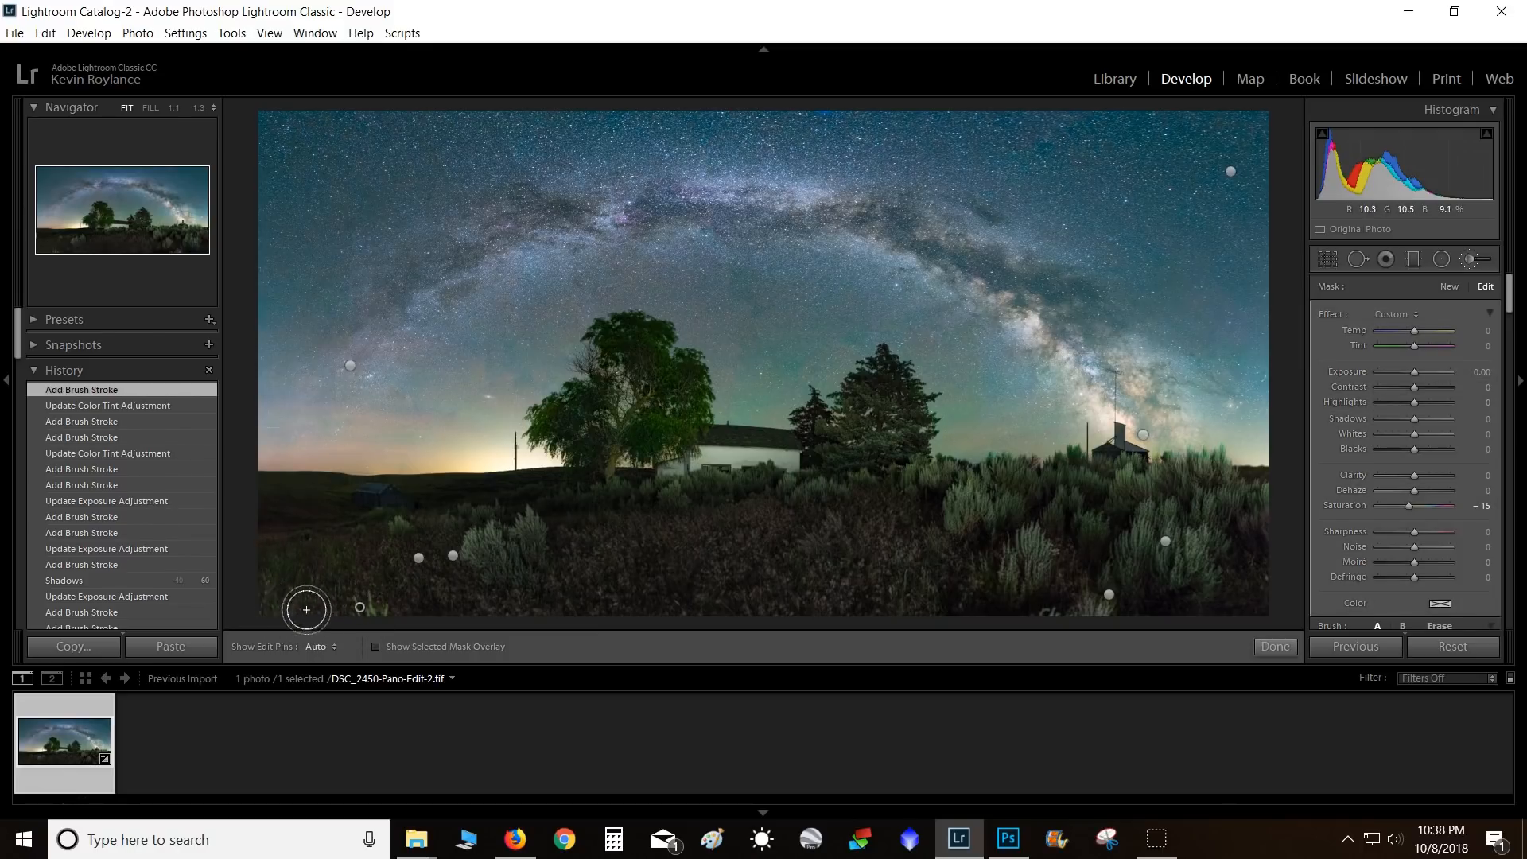
key("h")
key("h")
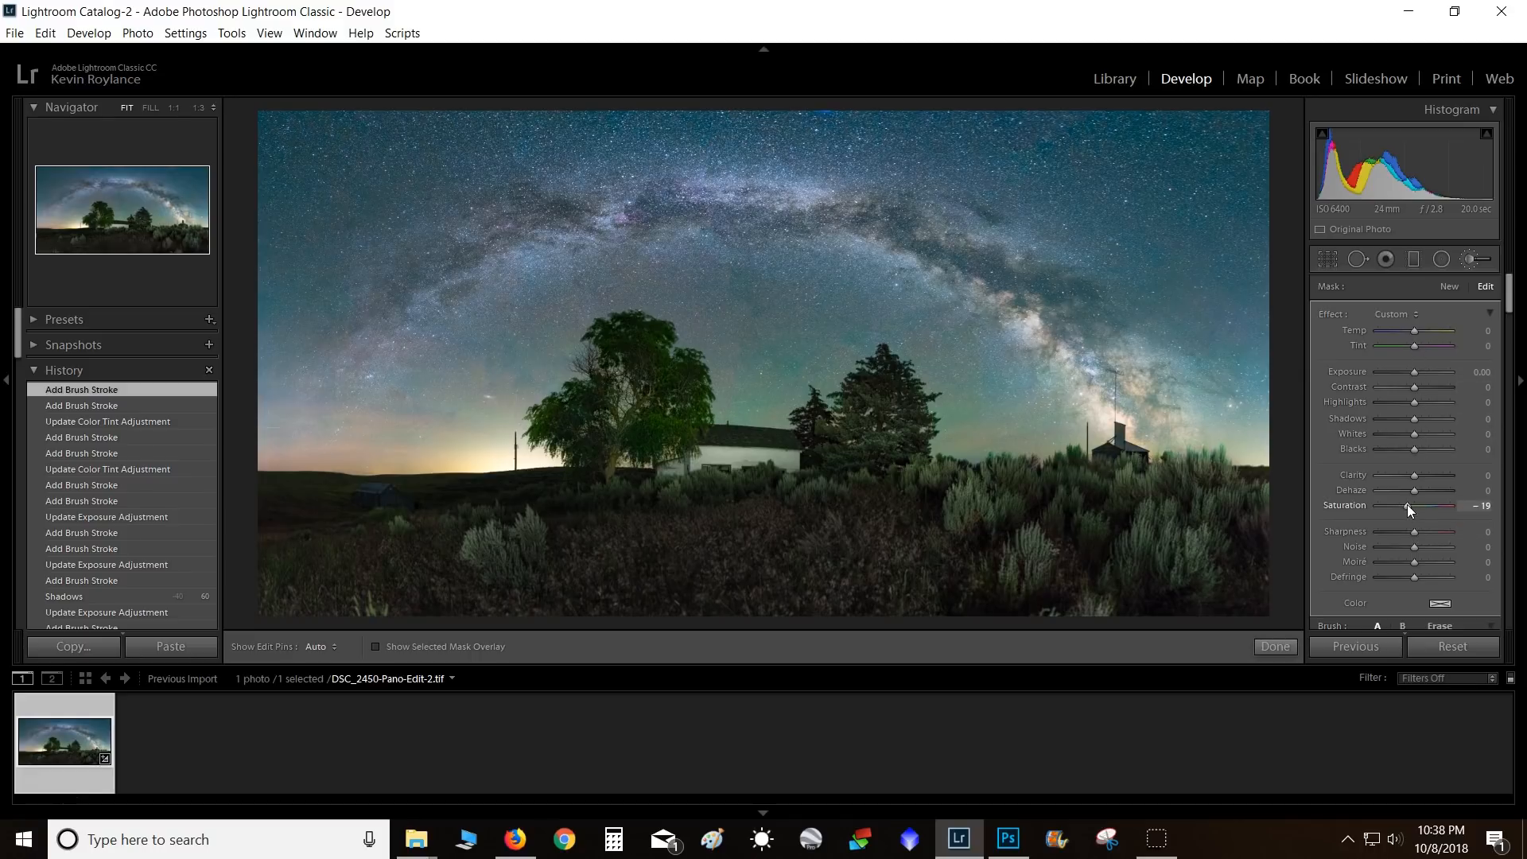
left_click_drag(1406, 505, 1406, 505)
left_click(1279, 646)
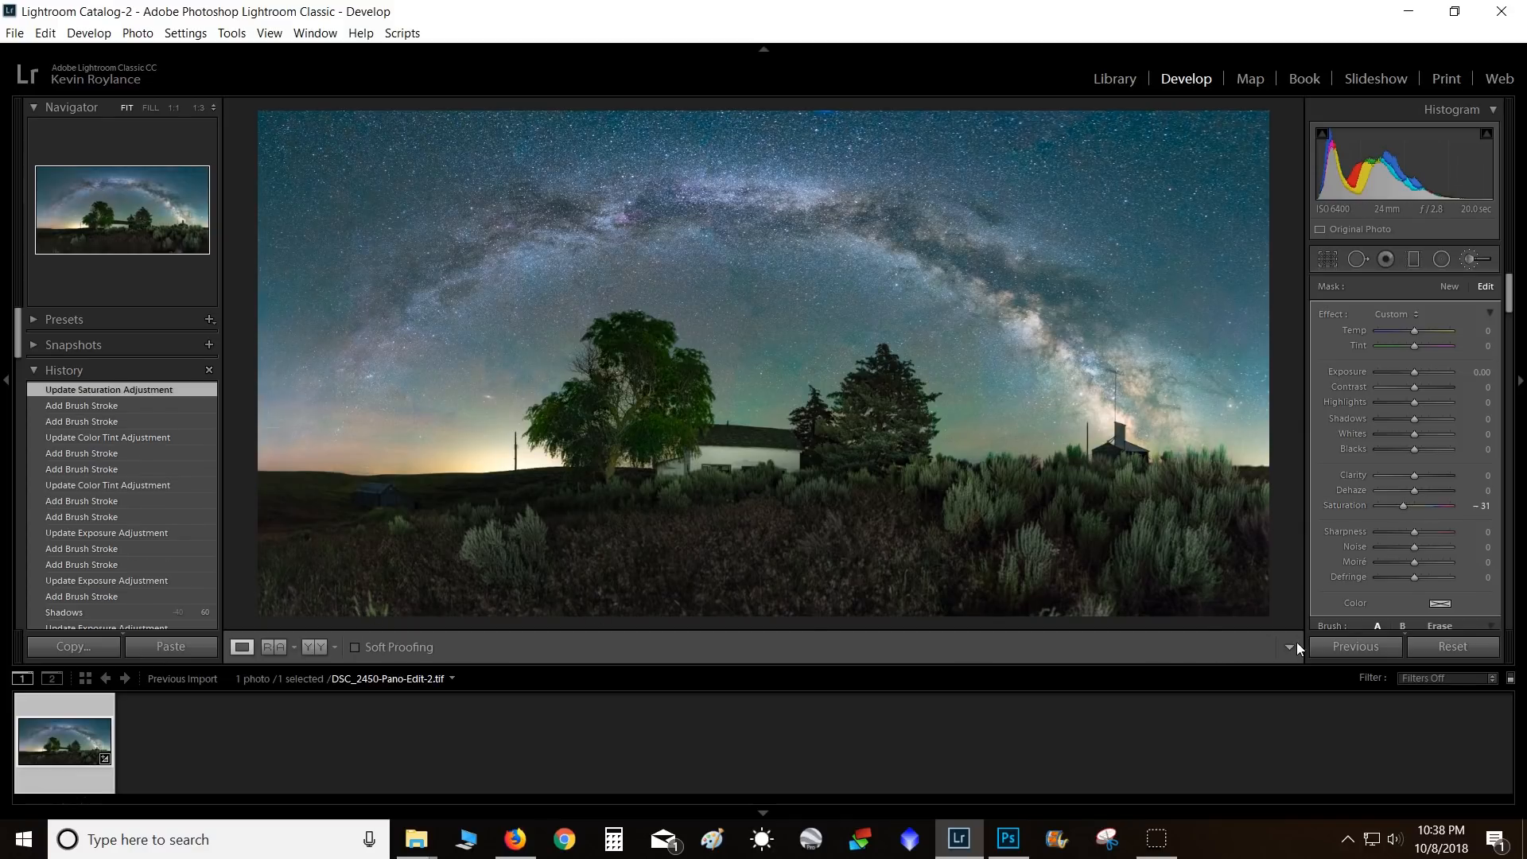
- Check the sagebrush around the shed up close, and select the sky's brush mask to show its coverage
left_click(1233, 452)
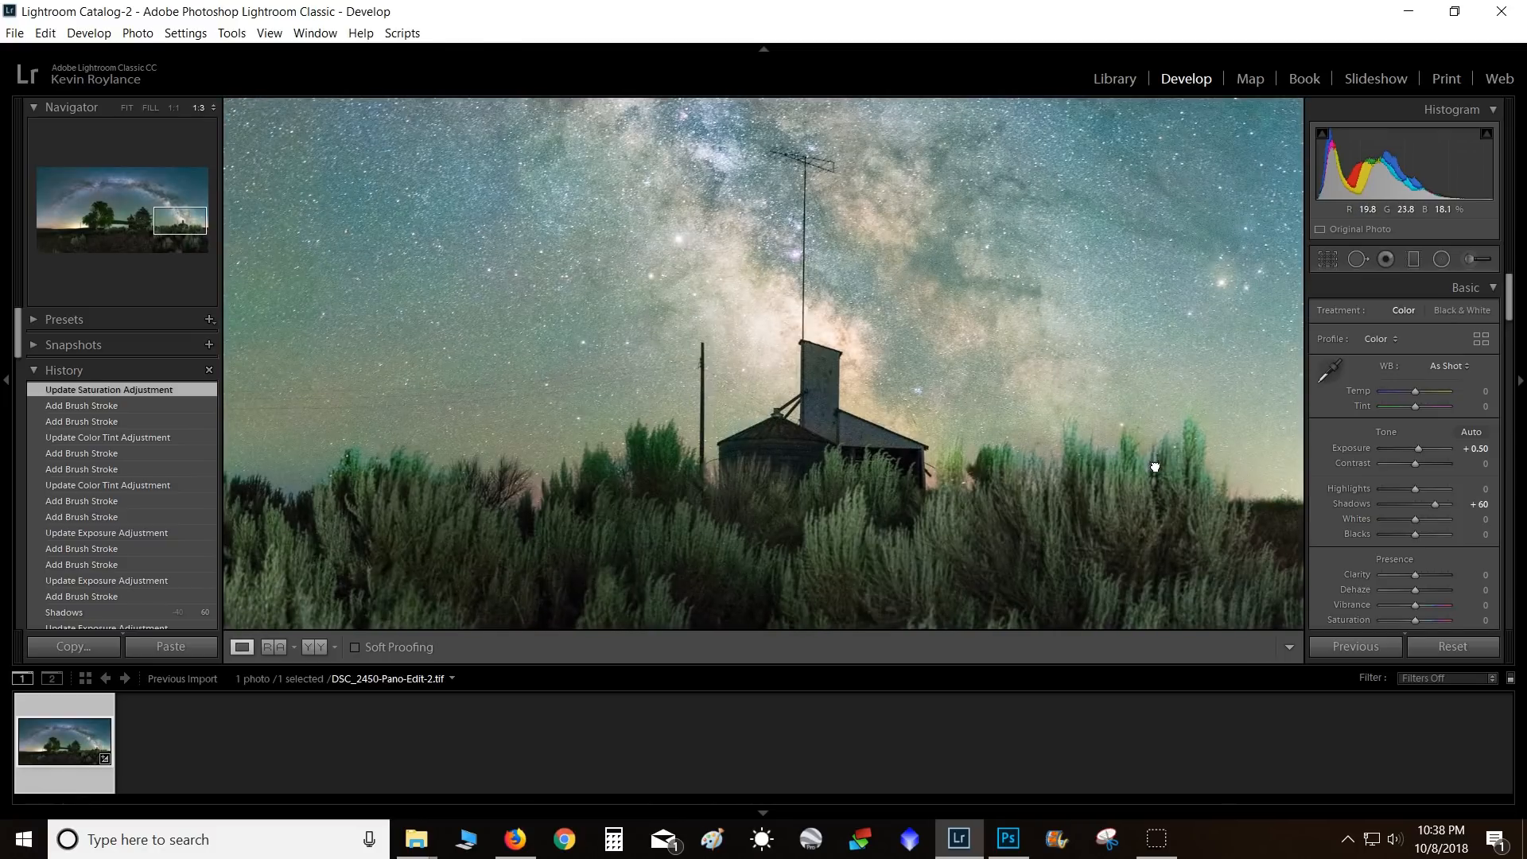
left_click(1155, 466)
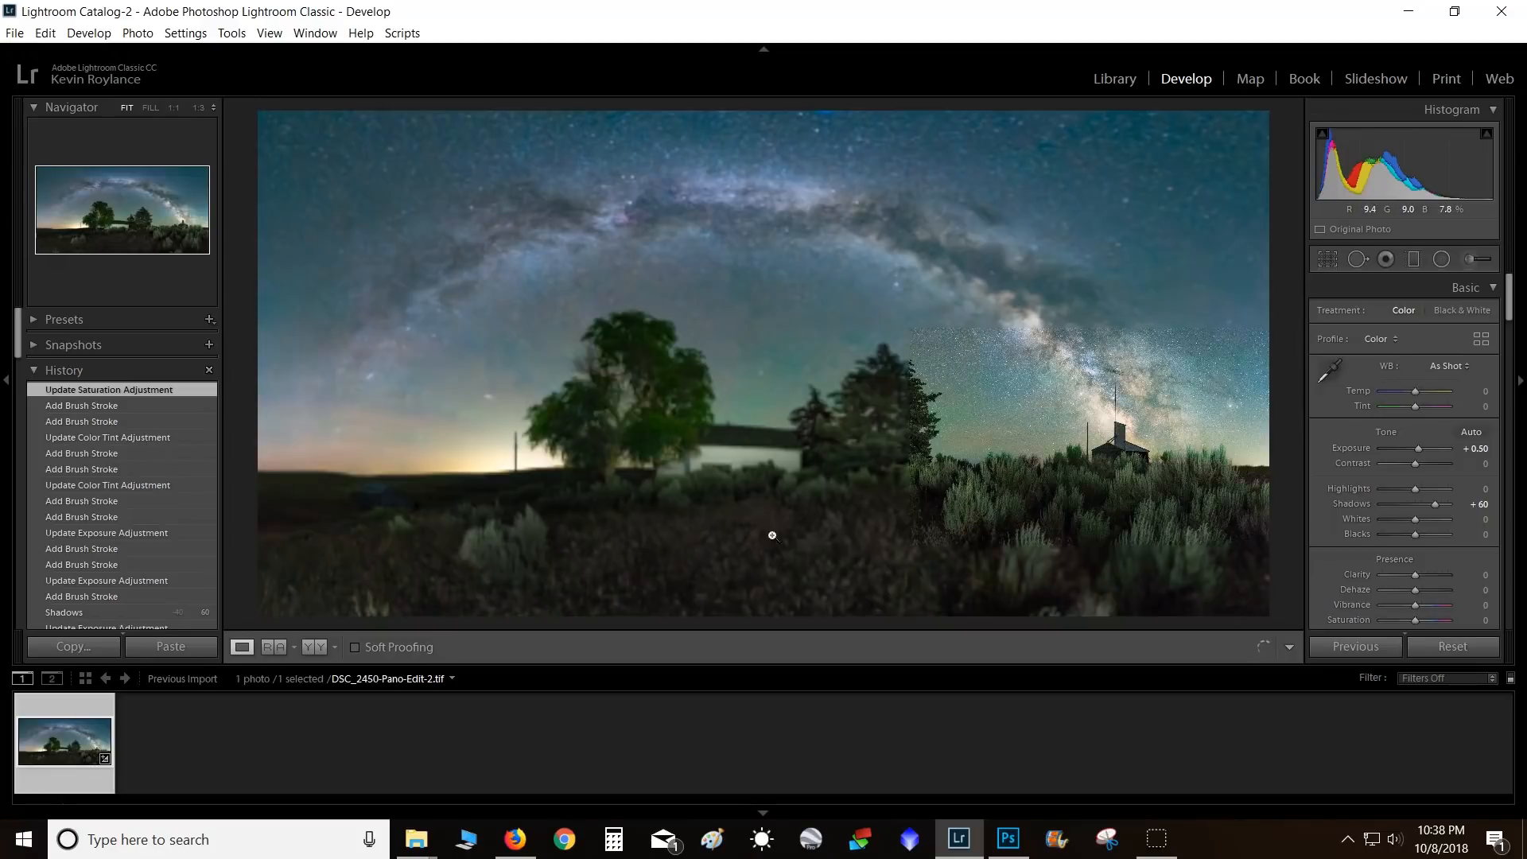
left_click(1473, 255)
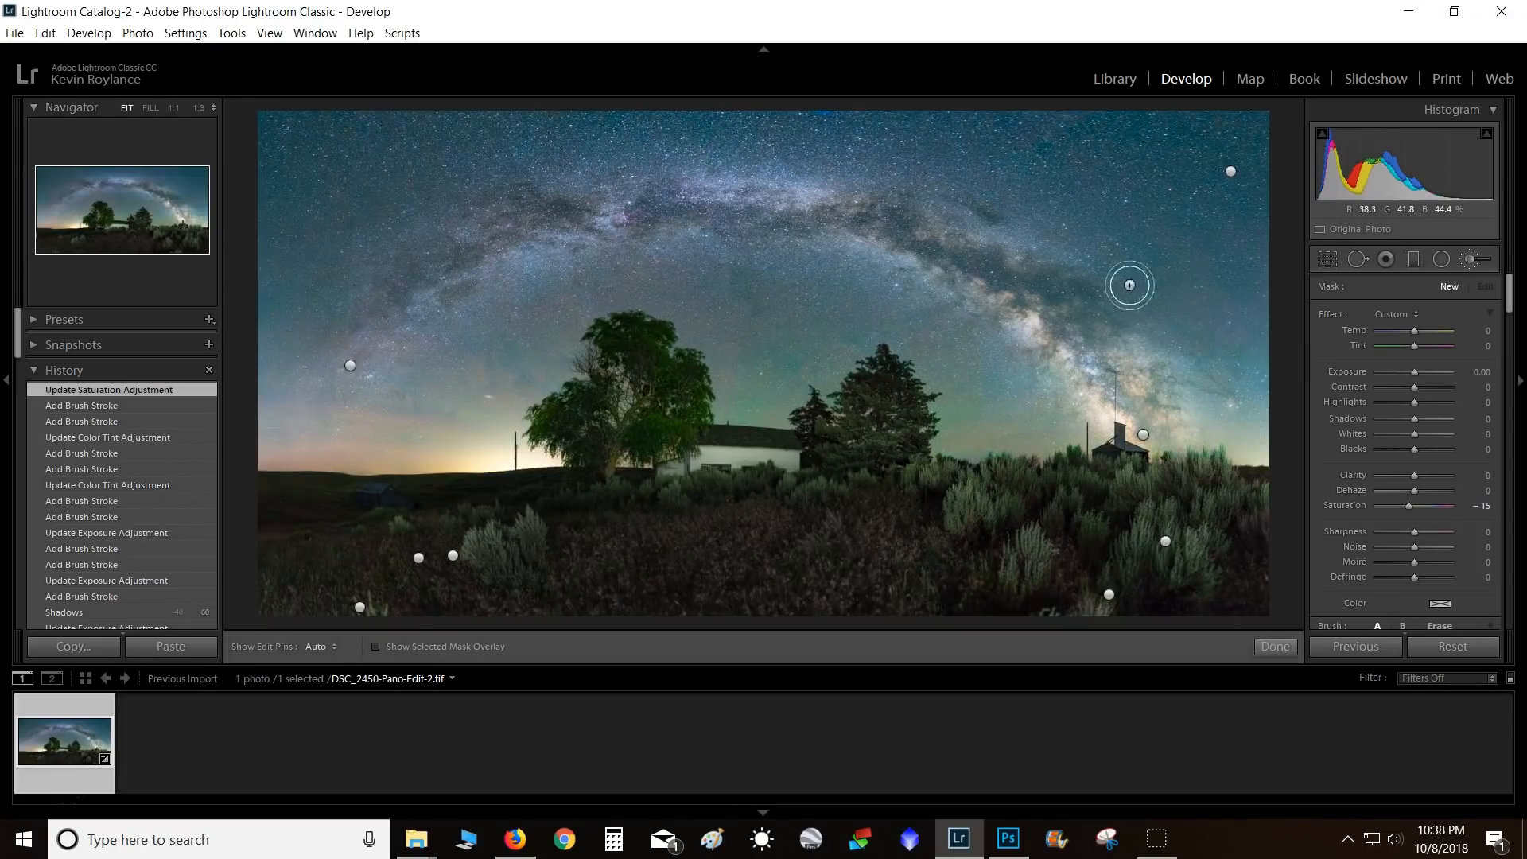
key("o")
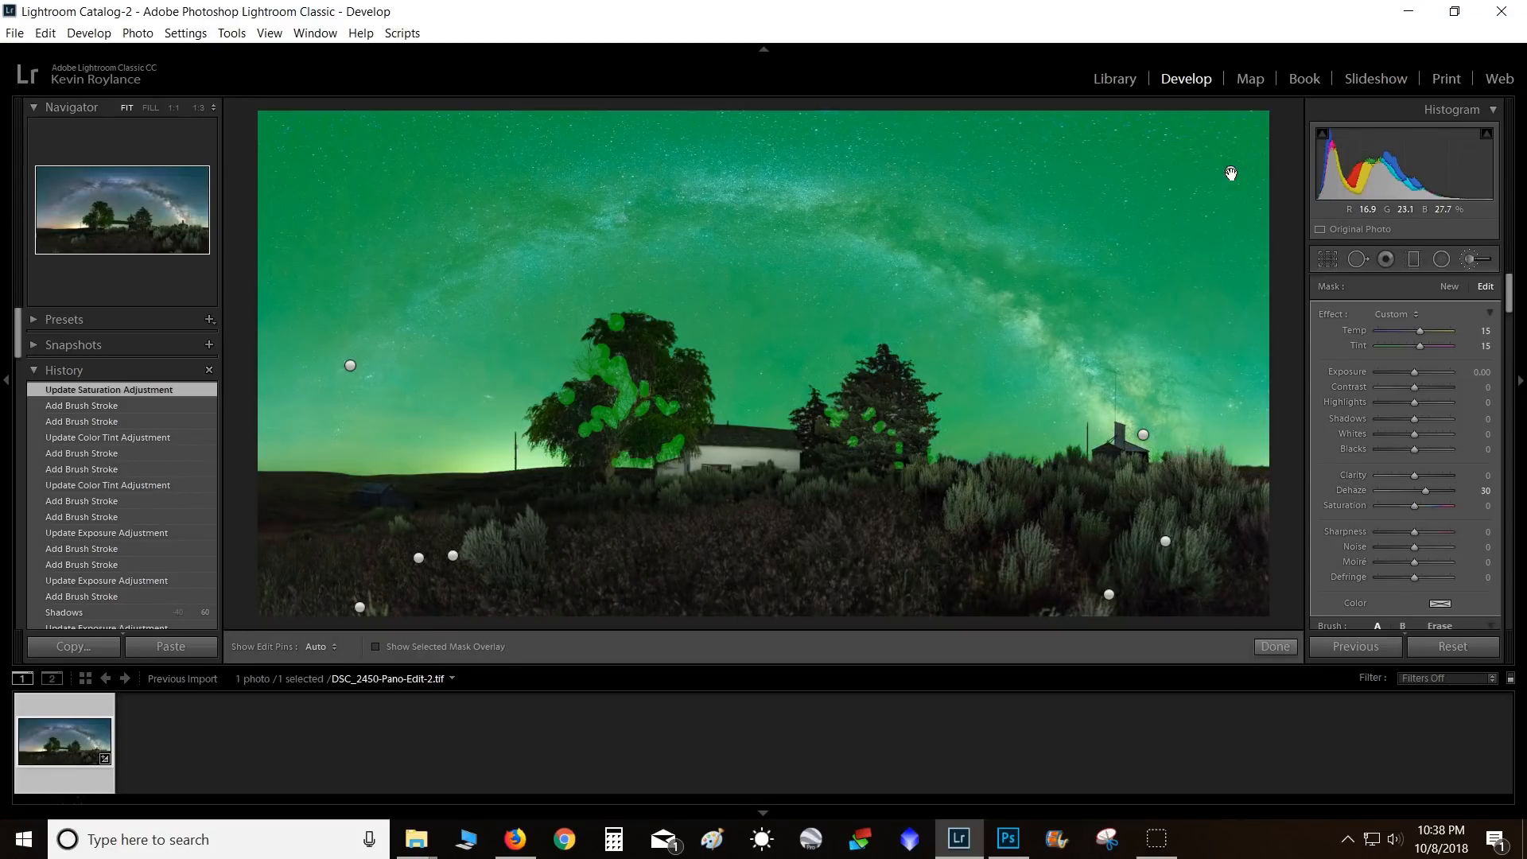
- Erase the sky mask, which has dehaze 30, from the green-fringed sagebrush tops to the right of the shed
key("space")
left_click(1243, 465)
left_click_drag(1084, 483, 999, 485)
key("alt")
scroll(997, 501, "up", 4)
scroll(997, 504, "down", 3)
scroll(995, 503, "down", 2)
key("h")
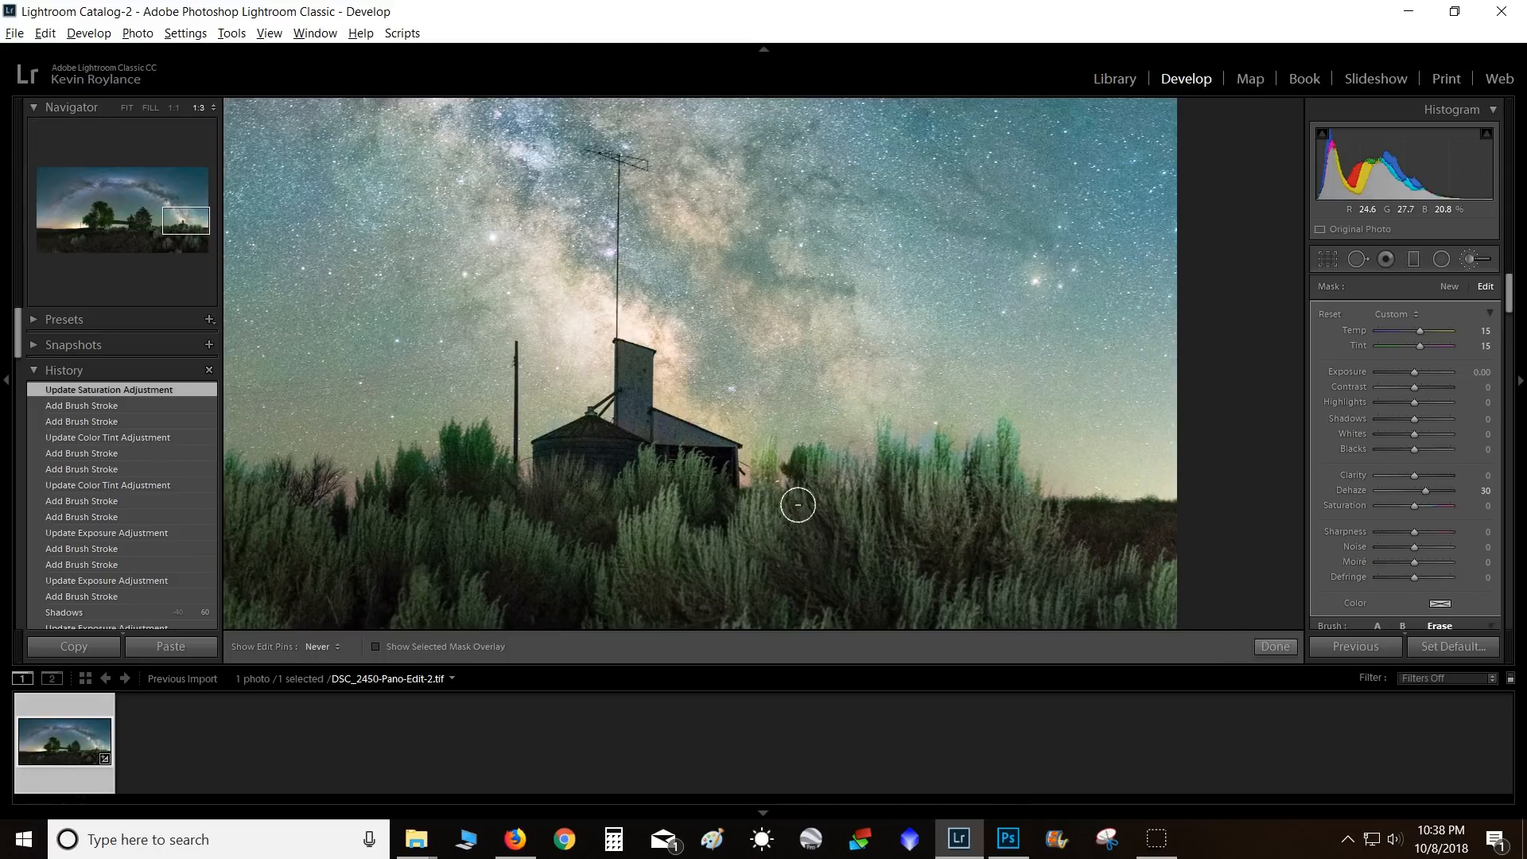
left_click(904, 413)
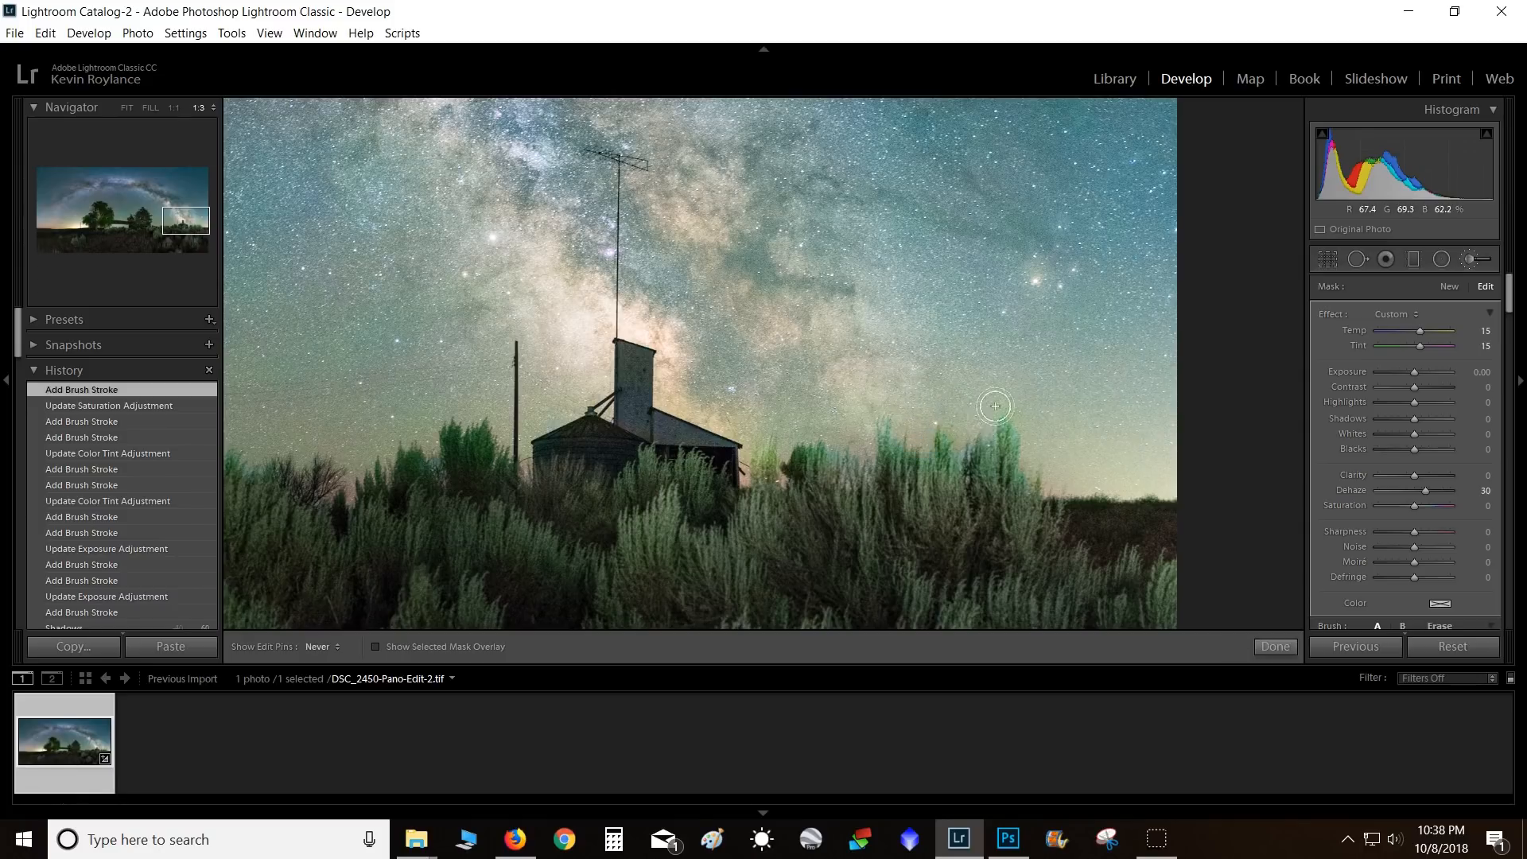
left_click_drag(1035, 449, 1007, 486)
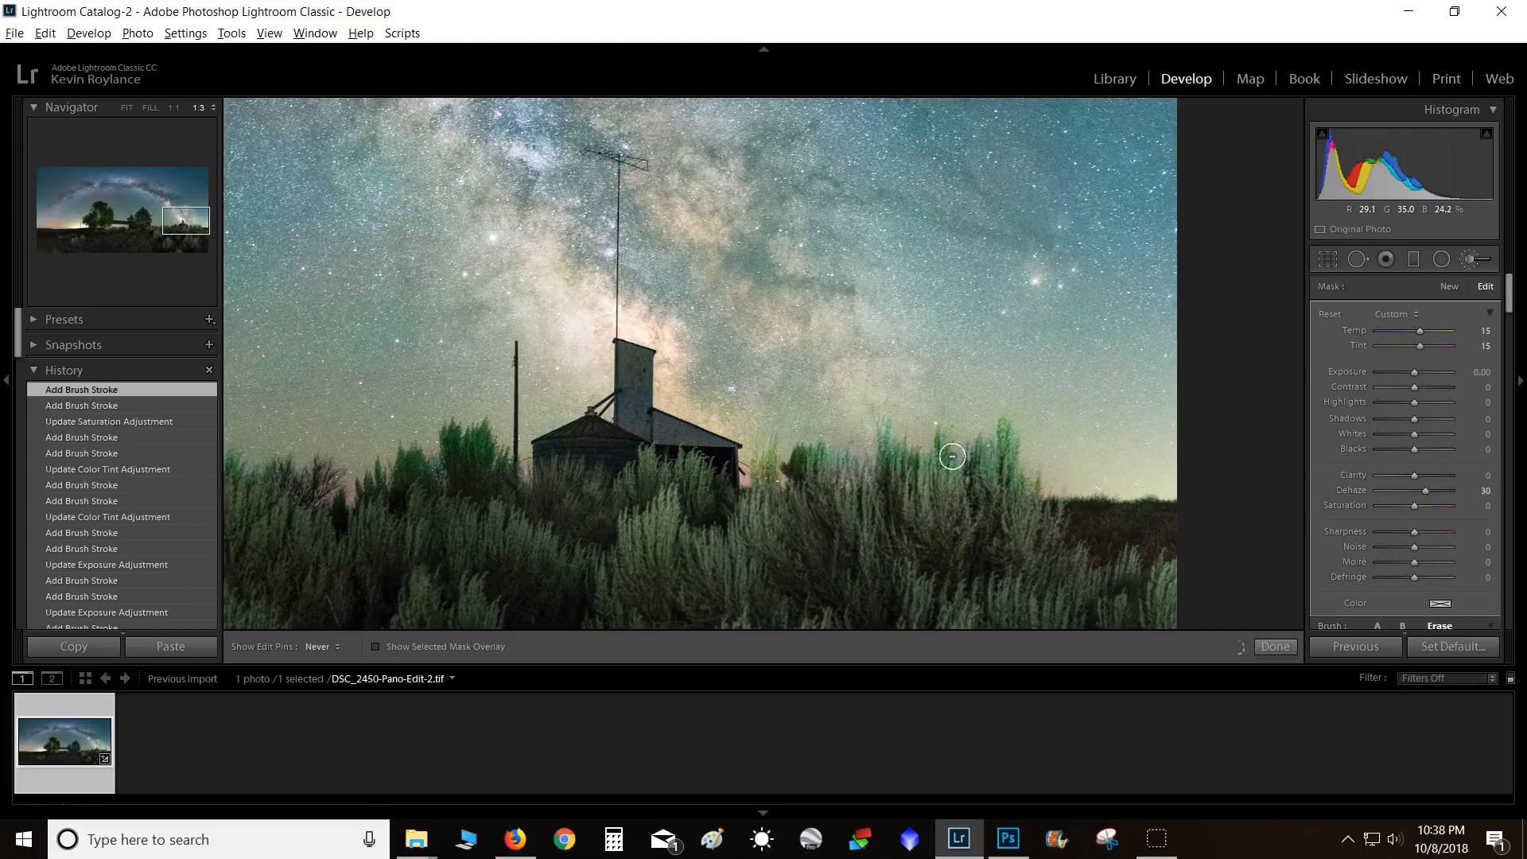
left_click(958, 447)
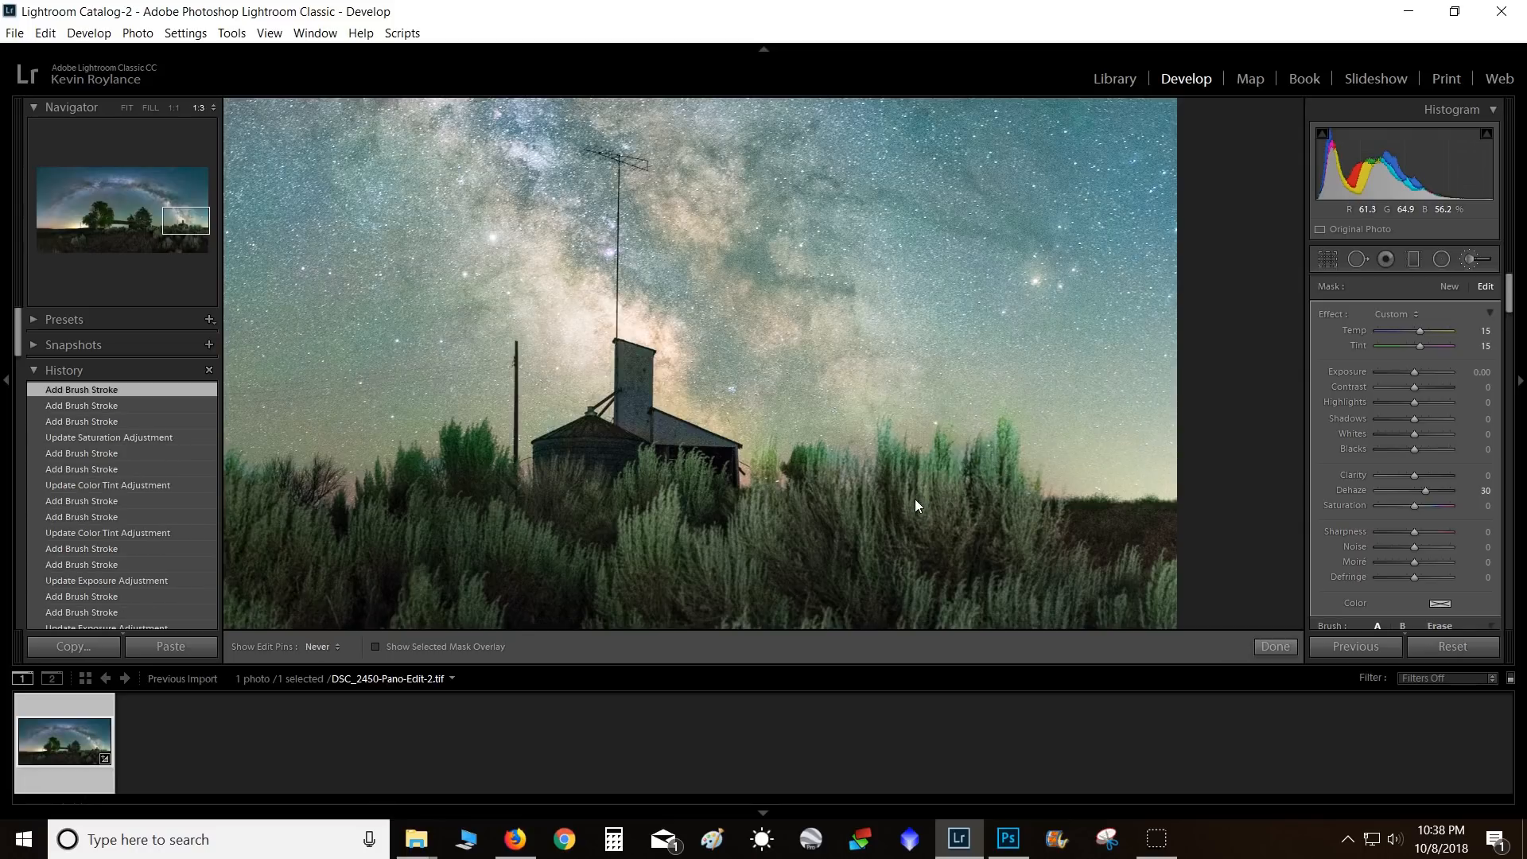
left_click(822, 495)
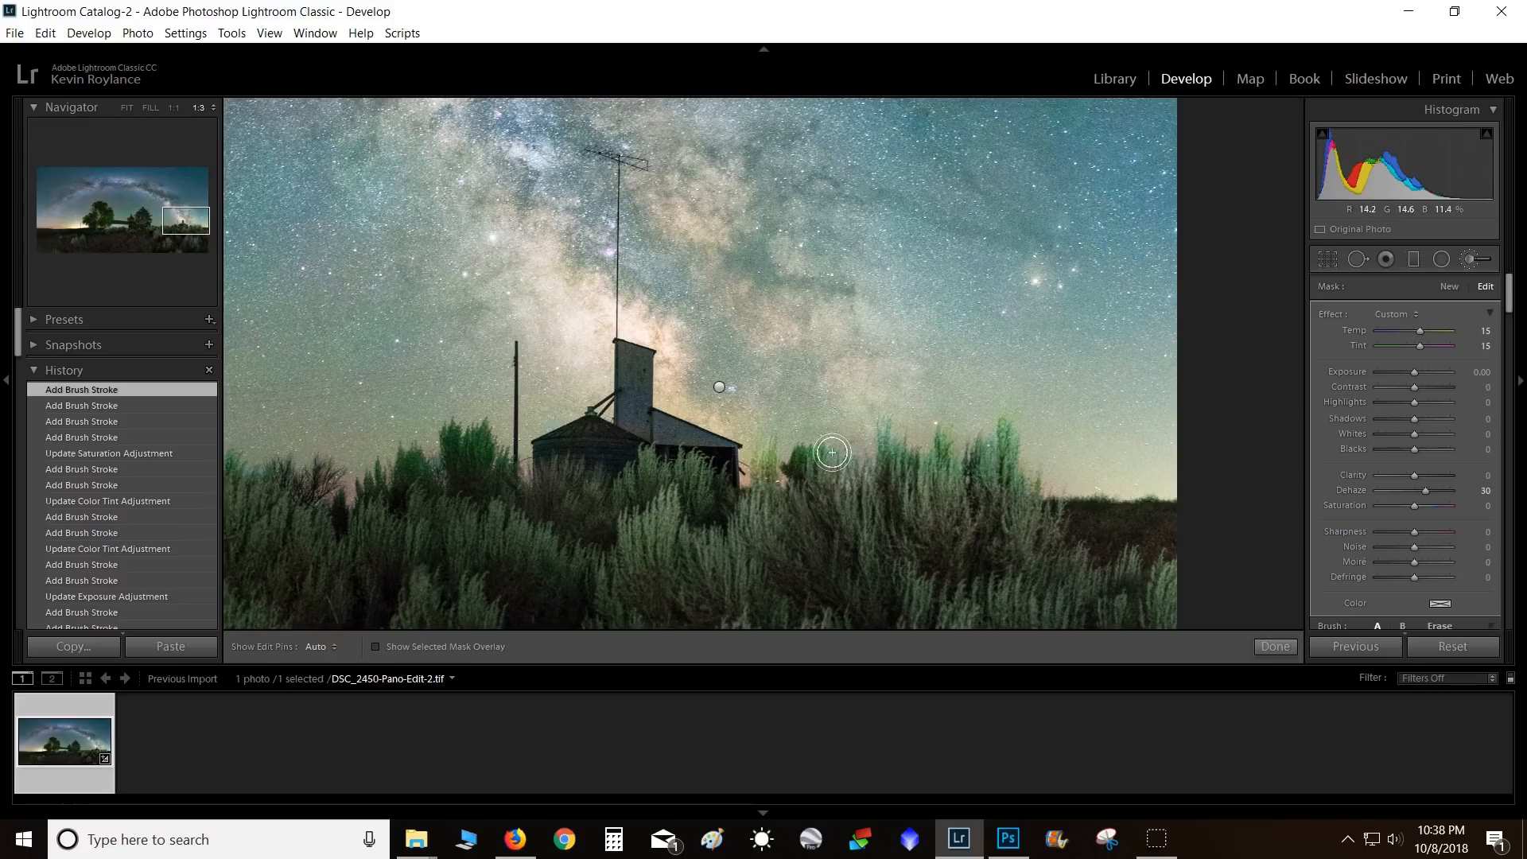
- Erase the sky mask from the sagebrush tops just left of the shed
key("h")
left_click_drag(424, 445, 435, 468)
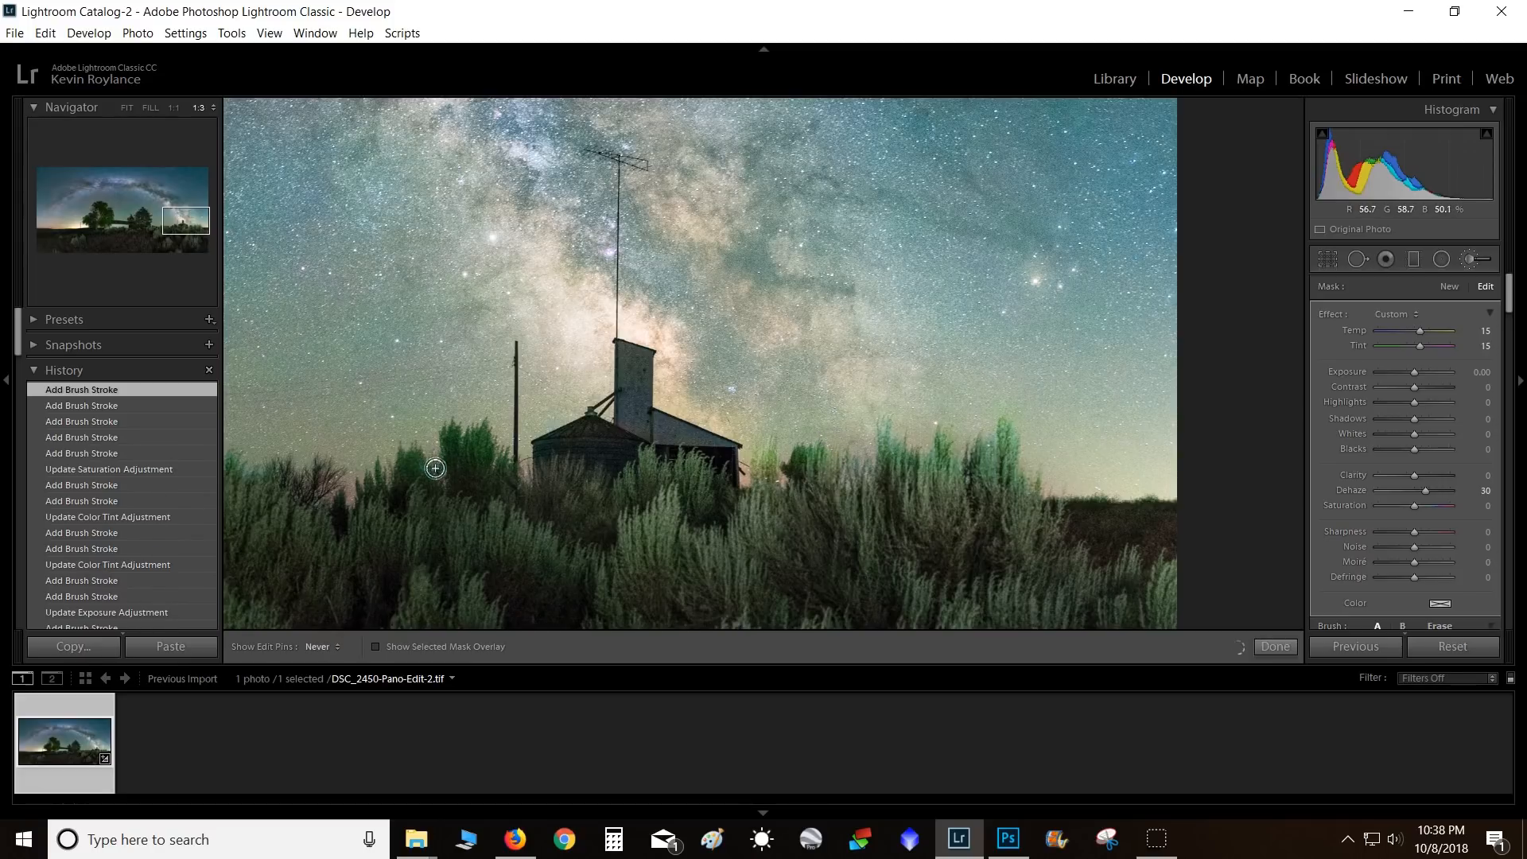
key("space")
left_click(909, 542)
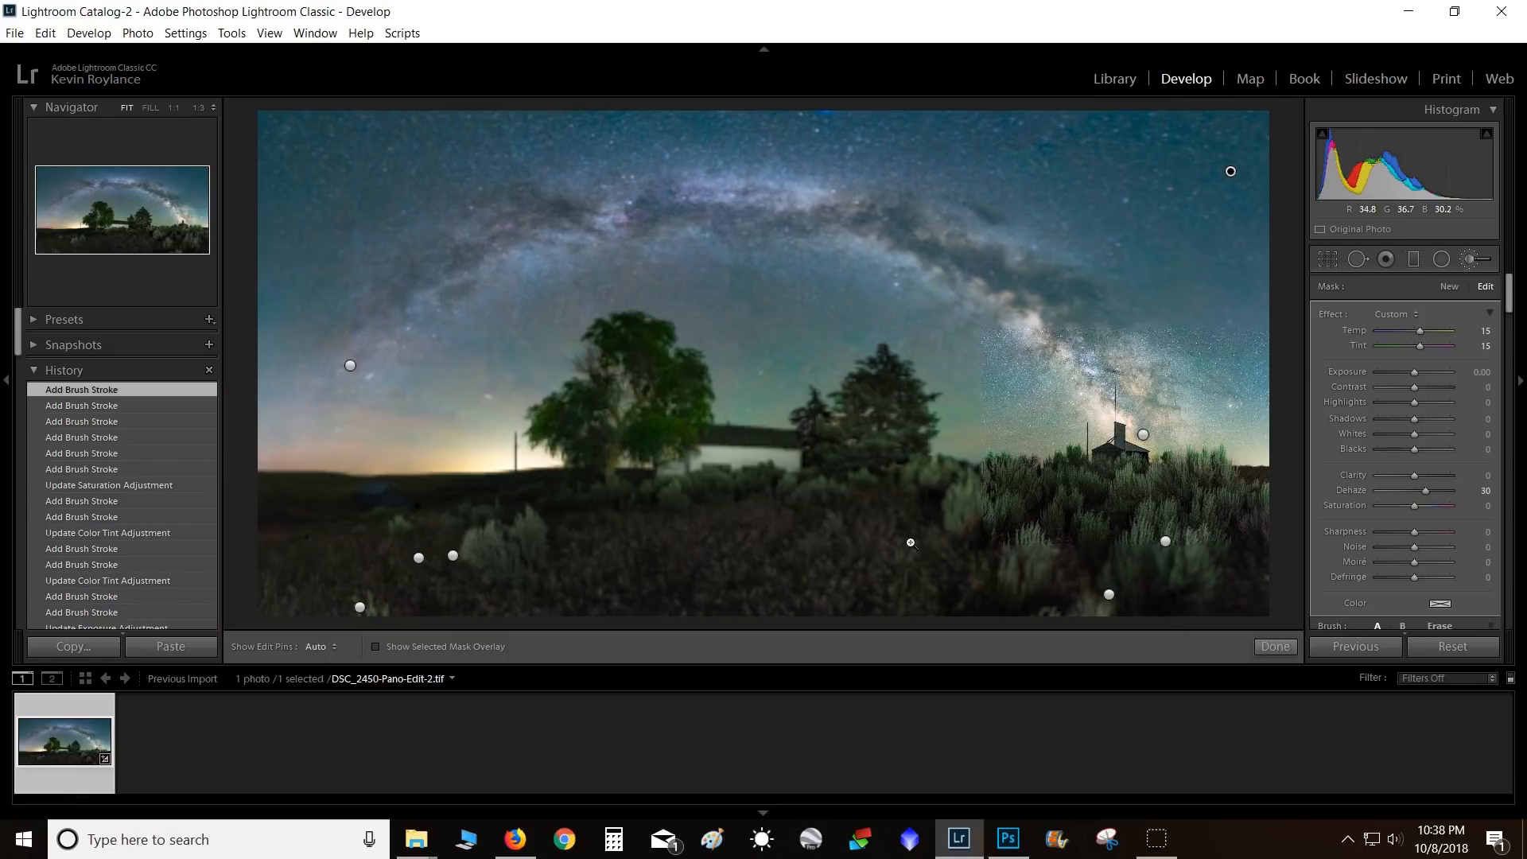
- Paint the foreground mask with saturation -35 over the green sagebrush tops right of the shed, erasing any spill onto the sky
left_click(1166, 542)
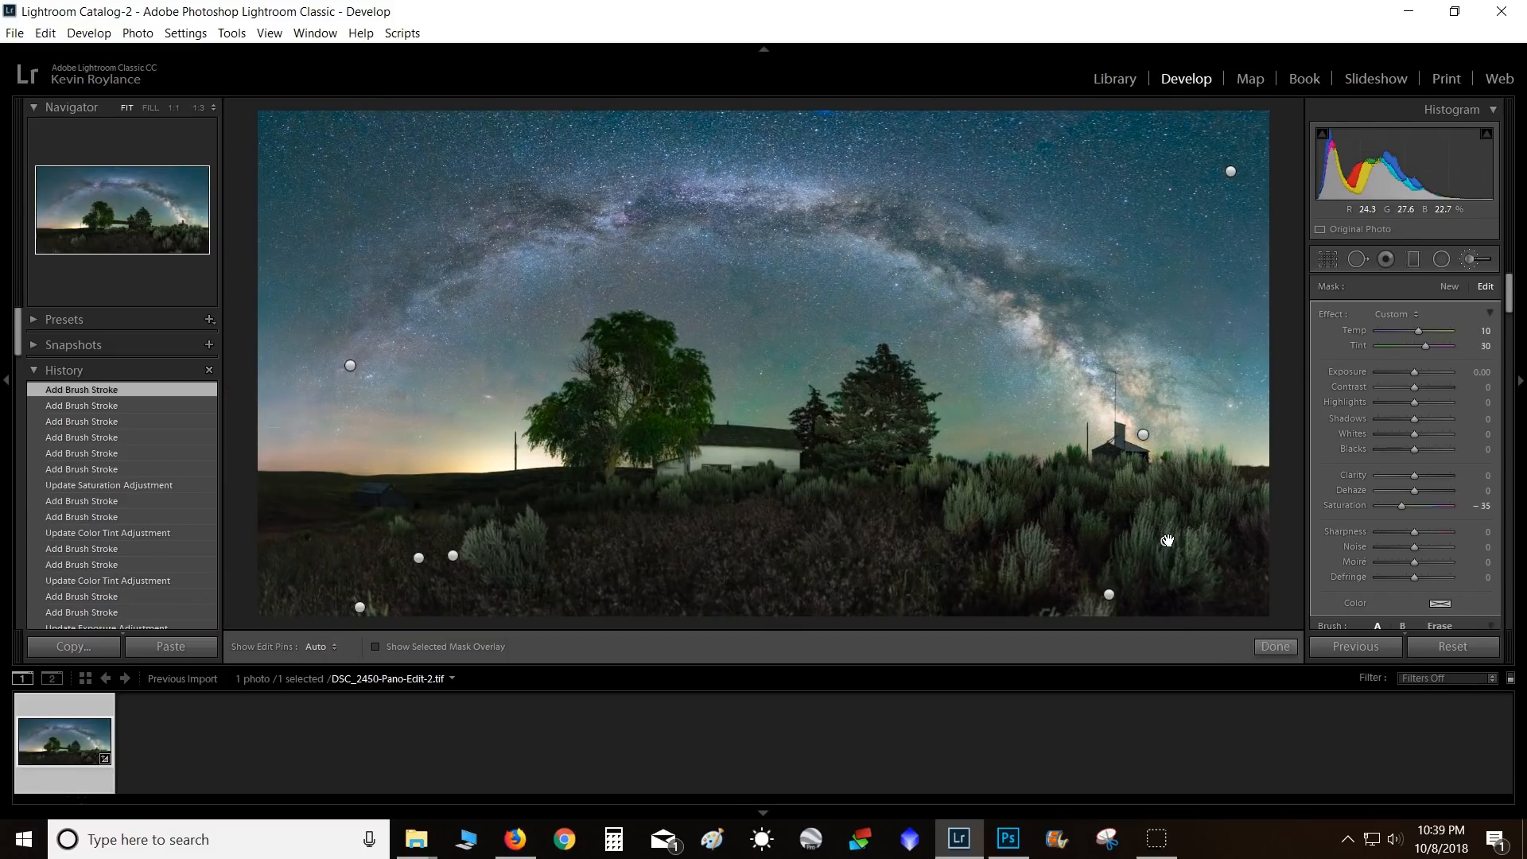
key("space")
left_click(1219, 469)
left_click_drag(1166, 466, 978, 487)
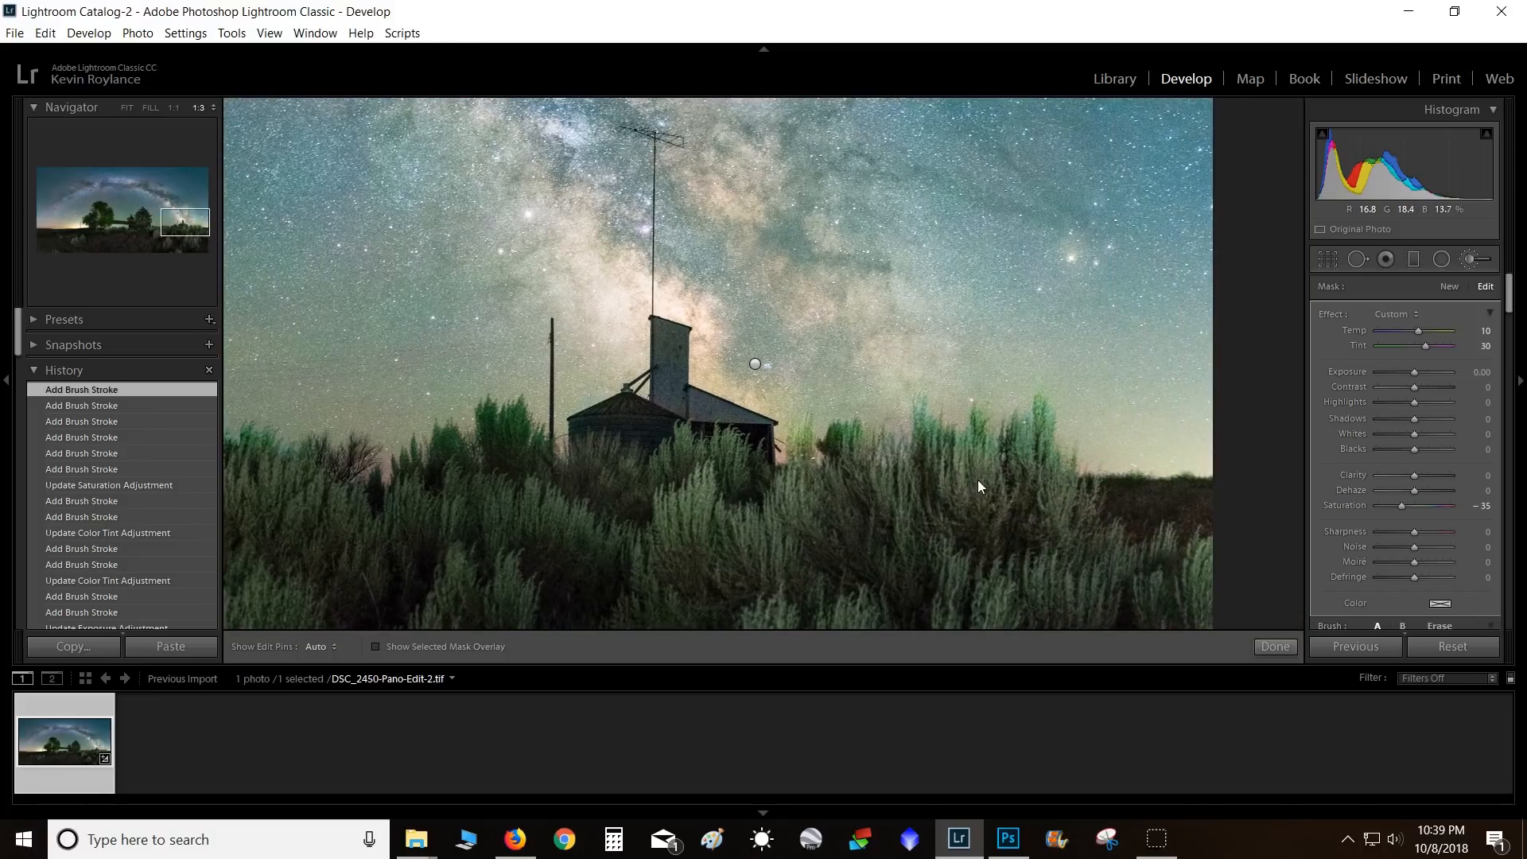
key("h")
mouse_move(971, 439)
left_mouse_down()
mouse_move(925, 423)
mouse_move(973, 469)
mouse_move(1029, 456)
mouse_move(1041, 415)
mouse_move(1037, 468)
mouse_move(1045, 458)
mouse_move(1056, 492)
mouse_move(948, 499)
mouse_move(819, 477)
mouse_move(805, 438)
mouse_move(795, 462)
mouse_move(824, 484)
mouse_move(851, 471)
mouse_move(852, 435)
mouse_move(853, 483)
mouse_move(896, 476)
mouse_move(926, 441)
mouse_move(921, 421)
mouse_move(981, 472)
mouse_move(980, 435)
mouse_move(1022, 496)
mouse_move(1041, 411)
mouse_move(989, 475)
mouse_move(981, 422)
mouse_move(985, 467)
left_mouse_up()
key("alt")
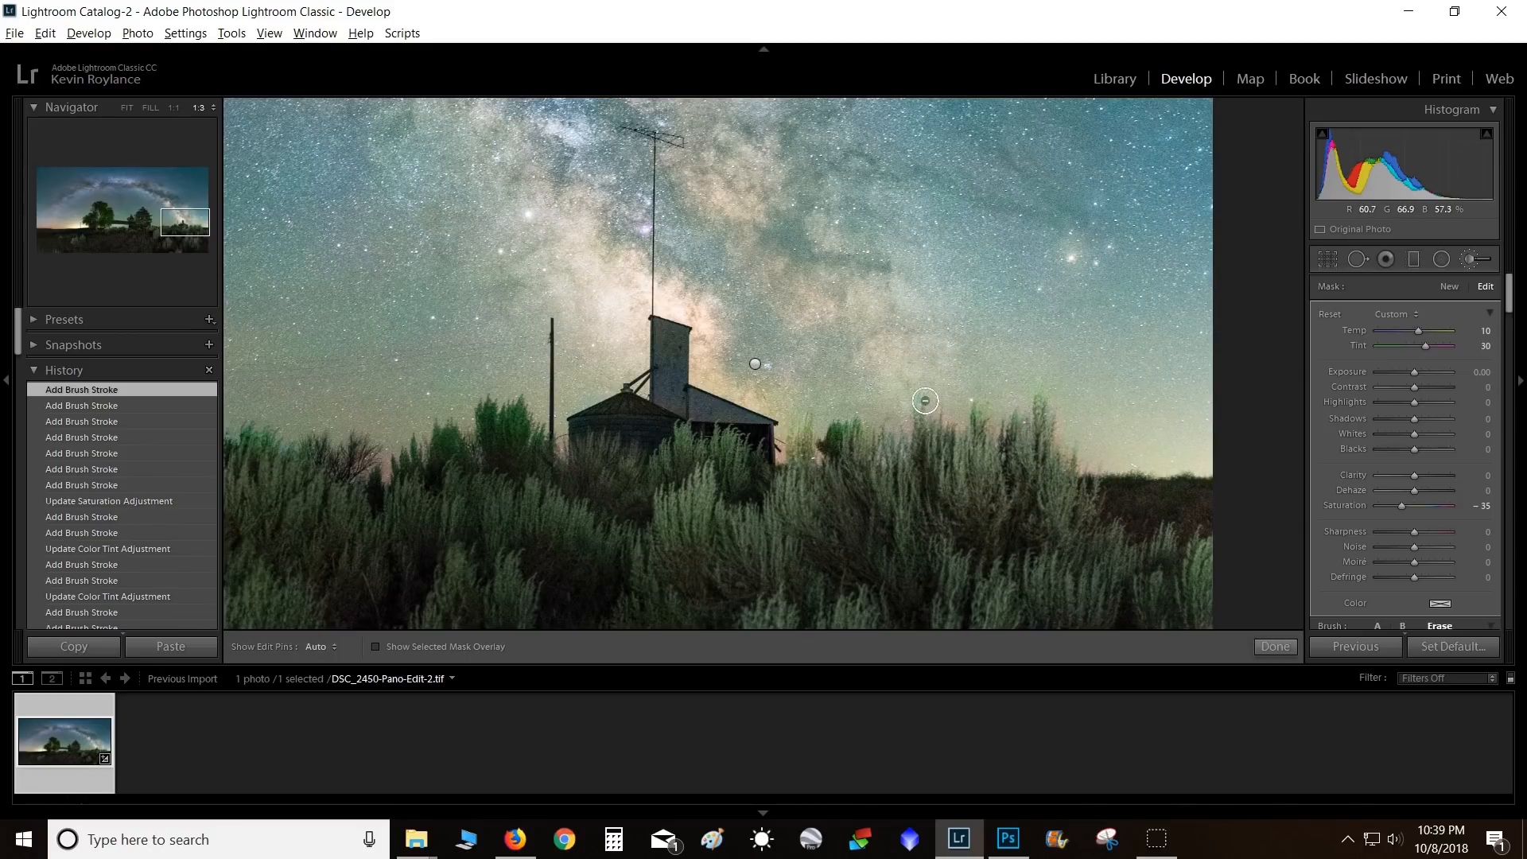
key("h")
key("h")
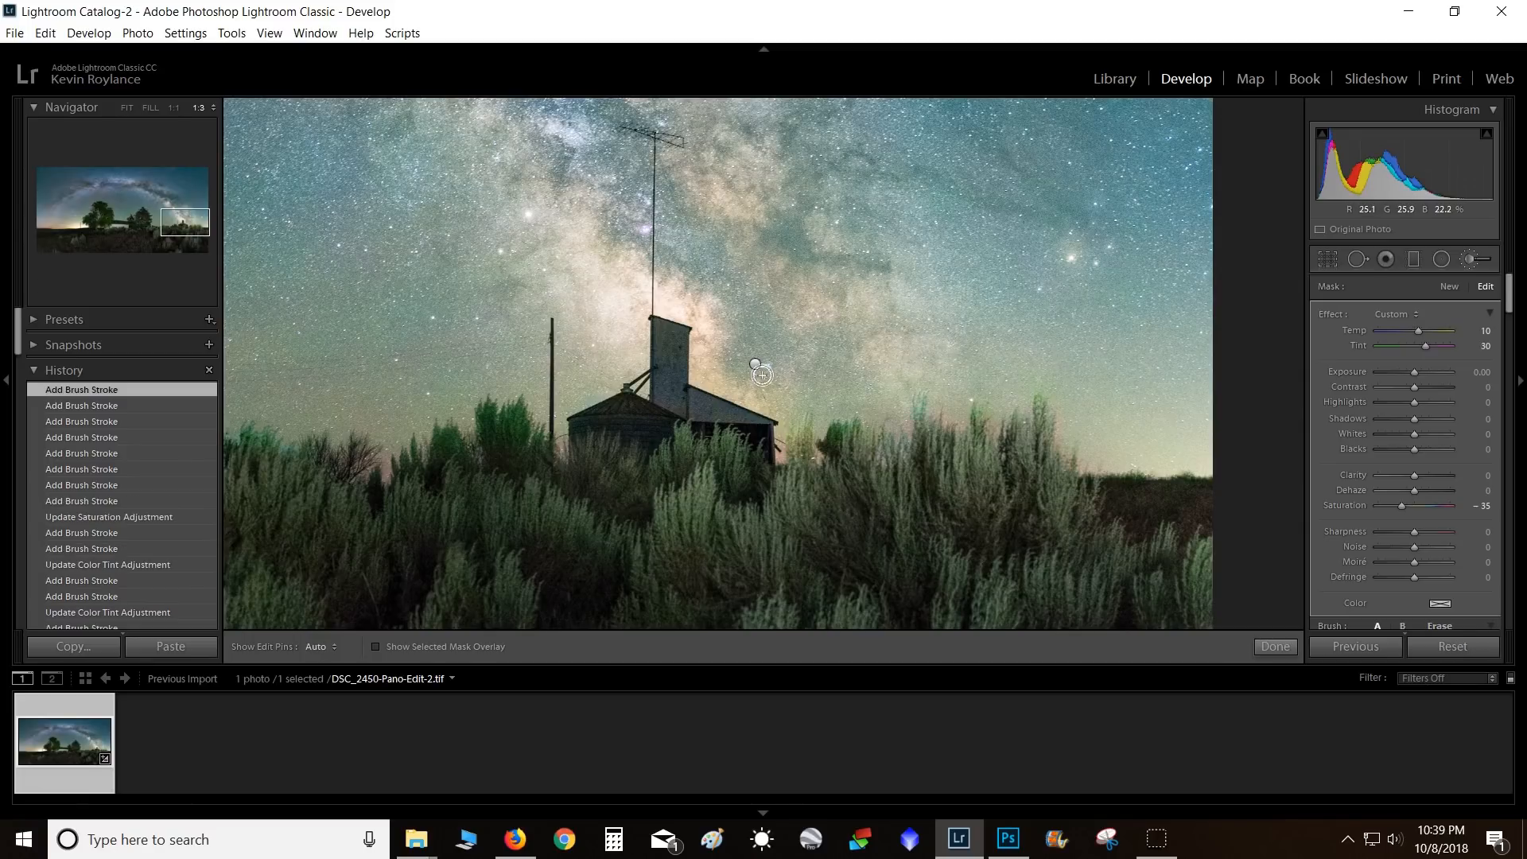
- Extend the foreground mask over the green sagebrush tops left of the shed and farther left along the horizon
key("h")
mouse_move(490, 419)
left_mouse_down()
mouse_move(539, 463)
mouse_move(459, 457)
mouse_move(444, 470)
mouse_move(436, 452)
mouse_move(452, 446)
left_mouse_up()
key("h")
left_click_drag(487, 521, 987, 561)
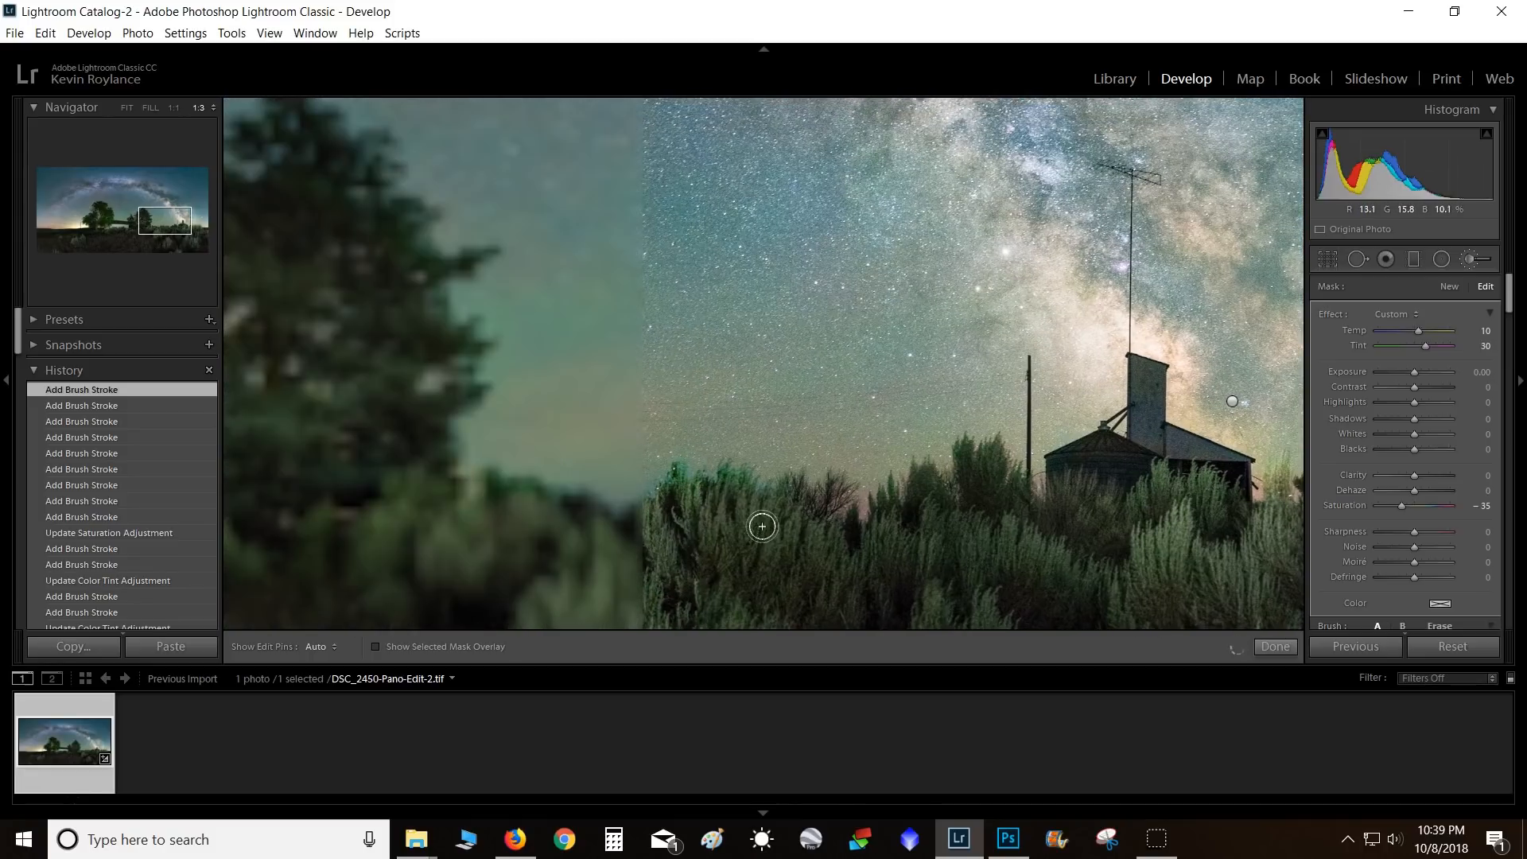
key("h")
mouse_move(729, 481)
left_mouse_down()
mouse_move(700, 516)
mouse_move(678, 489)
mouse_move(676, 521)
left_mouse_up()
key("h")
- Touch up the foreground mask on the sagebrush tops right of the conifer and erase its spill along the adjacent horizon
mouse_move(1042, 521)
left_mouse_down()
mouse_move(866, 518)
mouse_move(1277, 461)
left_mouse_up()
key("h")
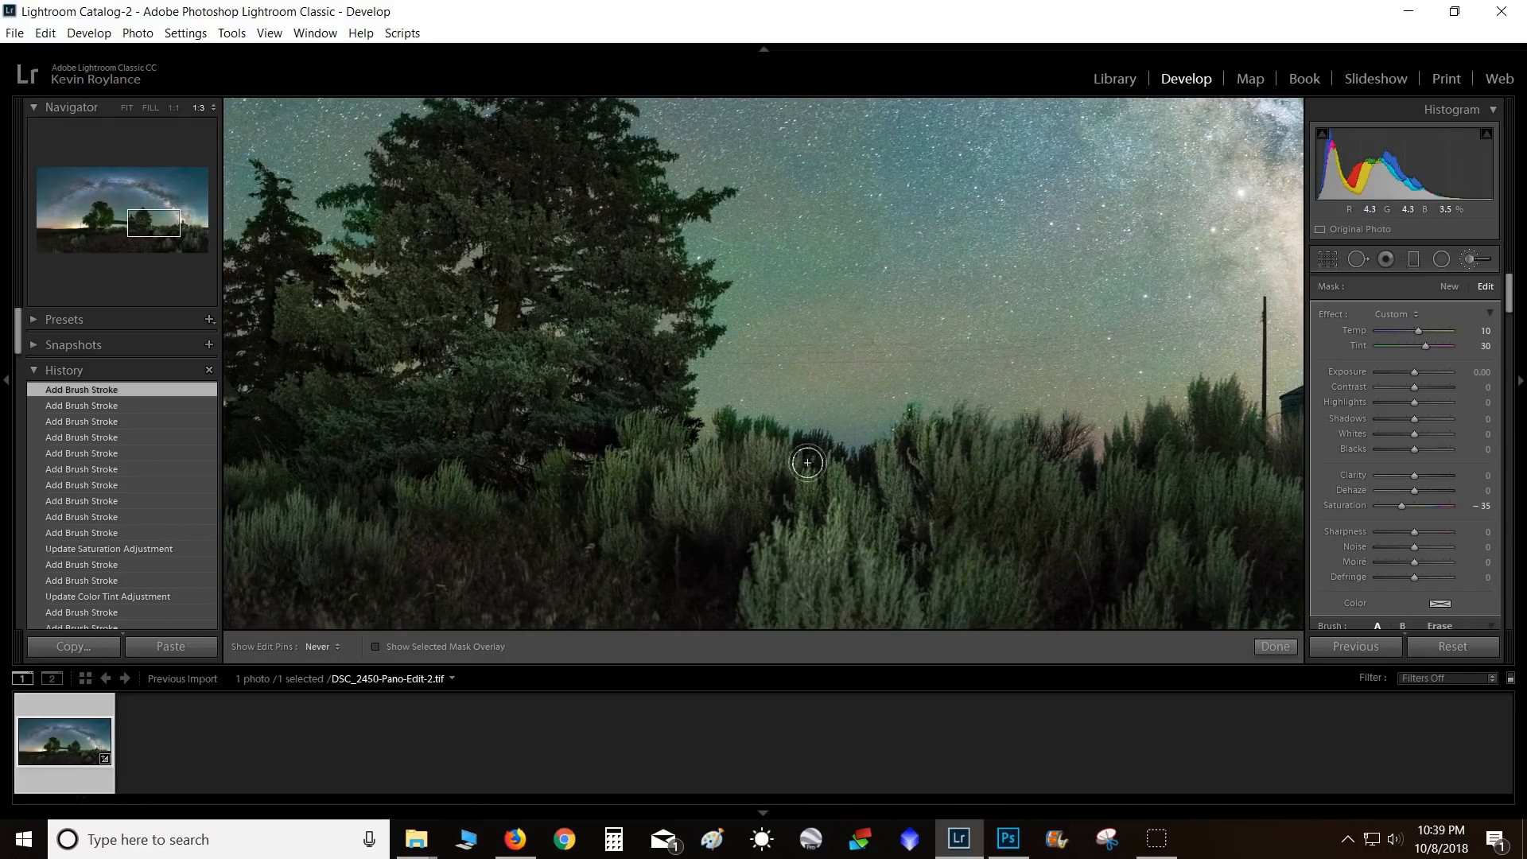
left_click_drag(913, 433, 916, 429)
key("h")
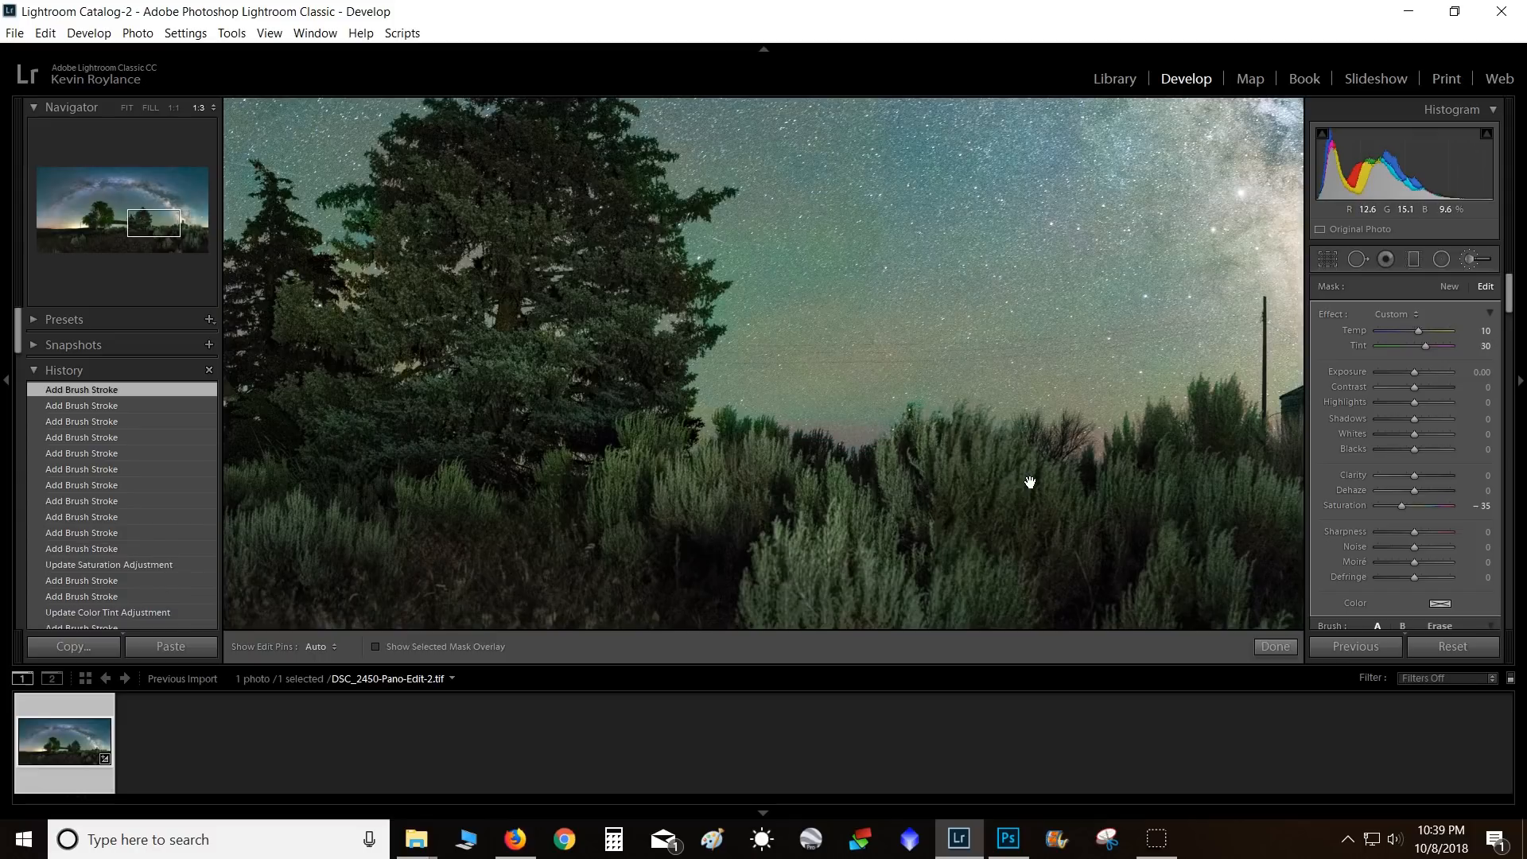
key("alt")
mouse_move(802, 418)
left_mouse_down()
mouse_move(853, 433)
mouse_move(872, 411)
left_mouse_up()
key("space")
left_click_drag(1048, 342, 510, 617)
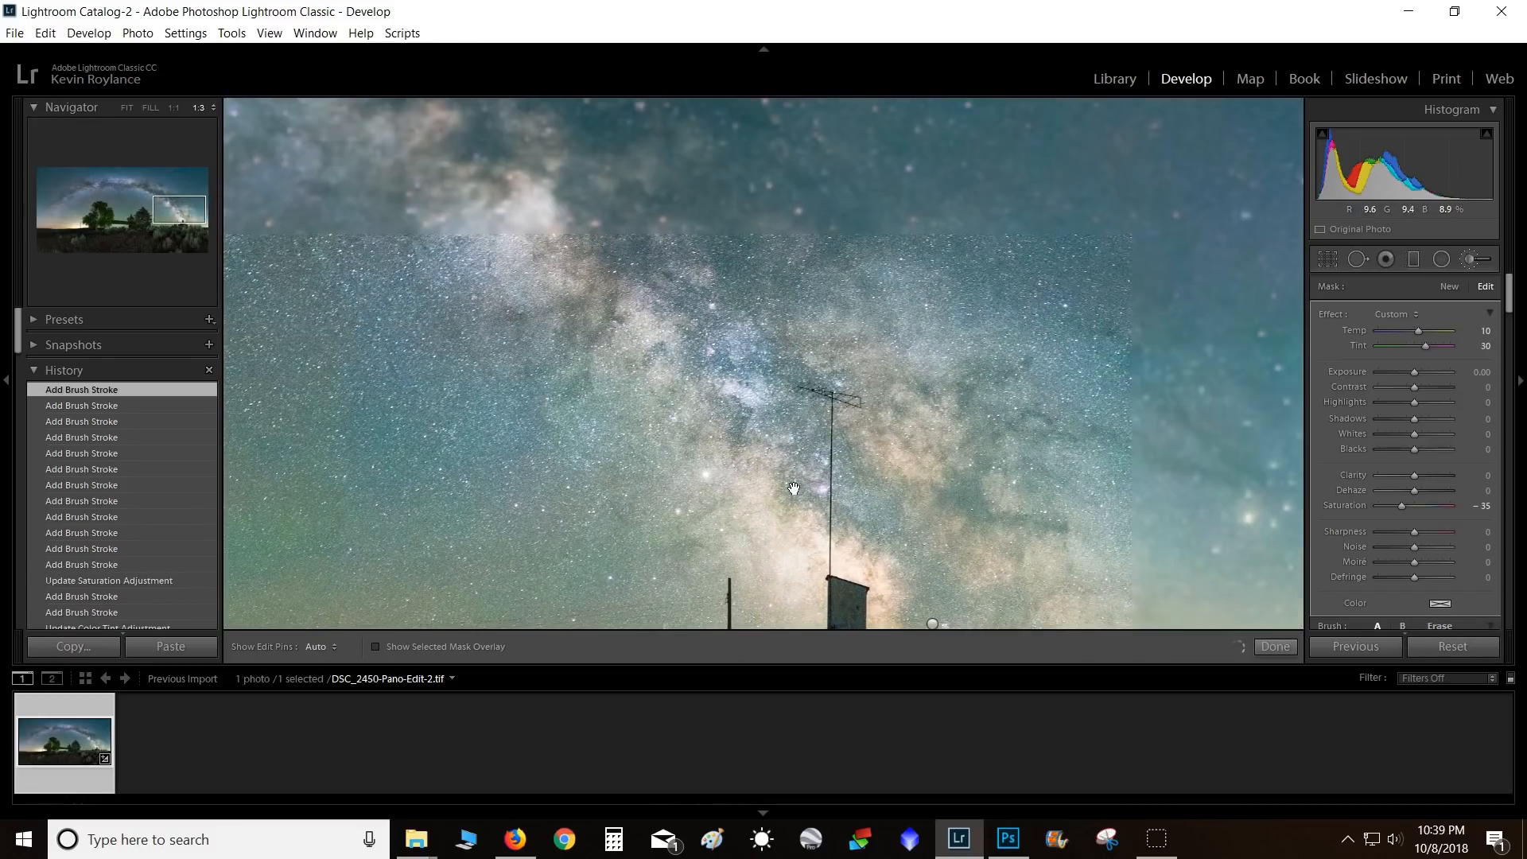
- Close the brush edits and inspect the Milky Way core, the house and the large tree up close
left_click_drag(787, 493, 879, 517)
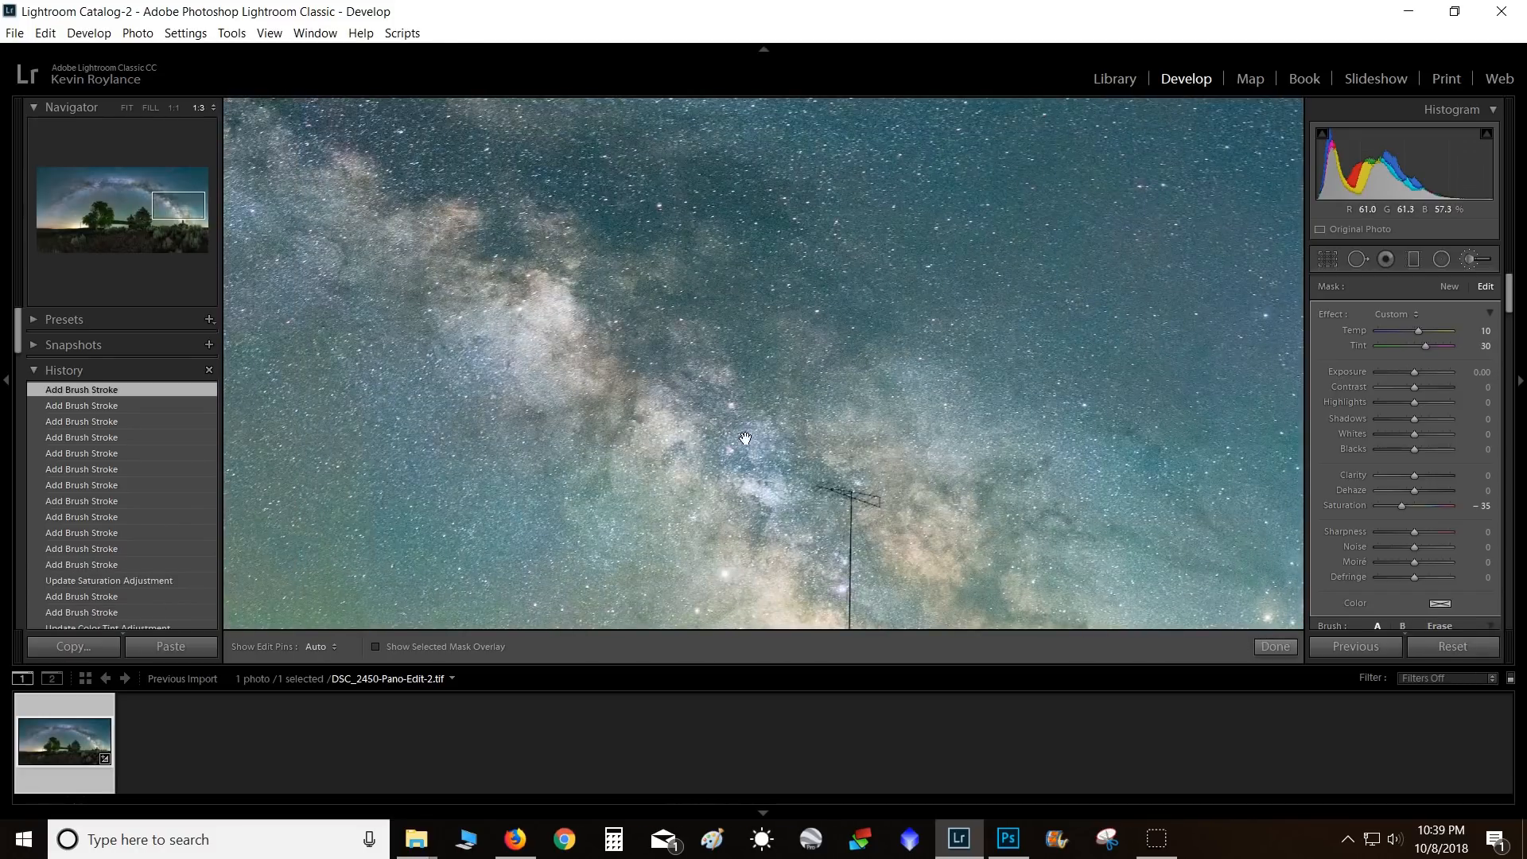
left_click(682, 403)
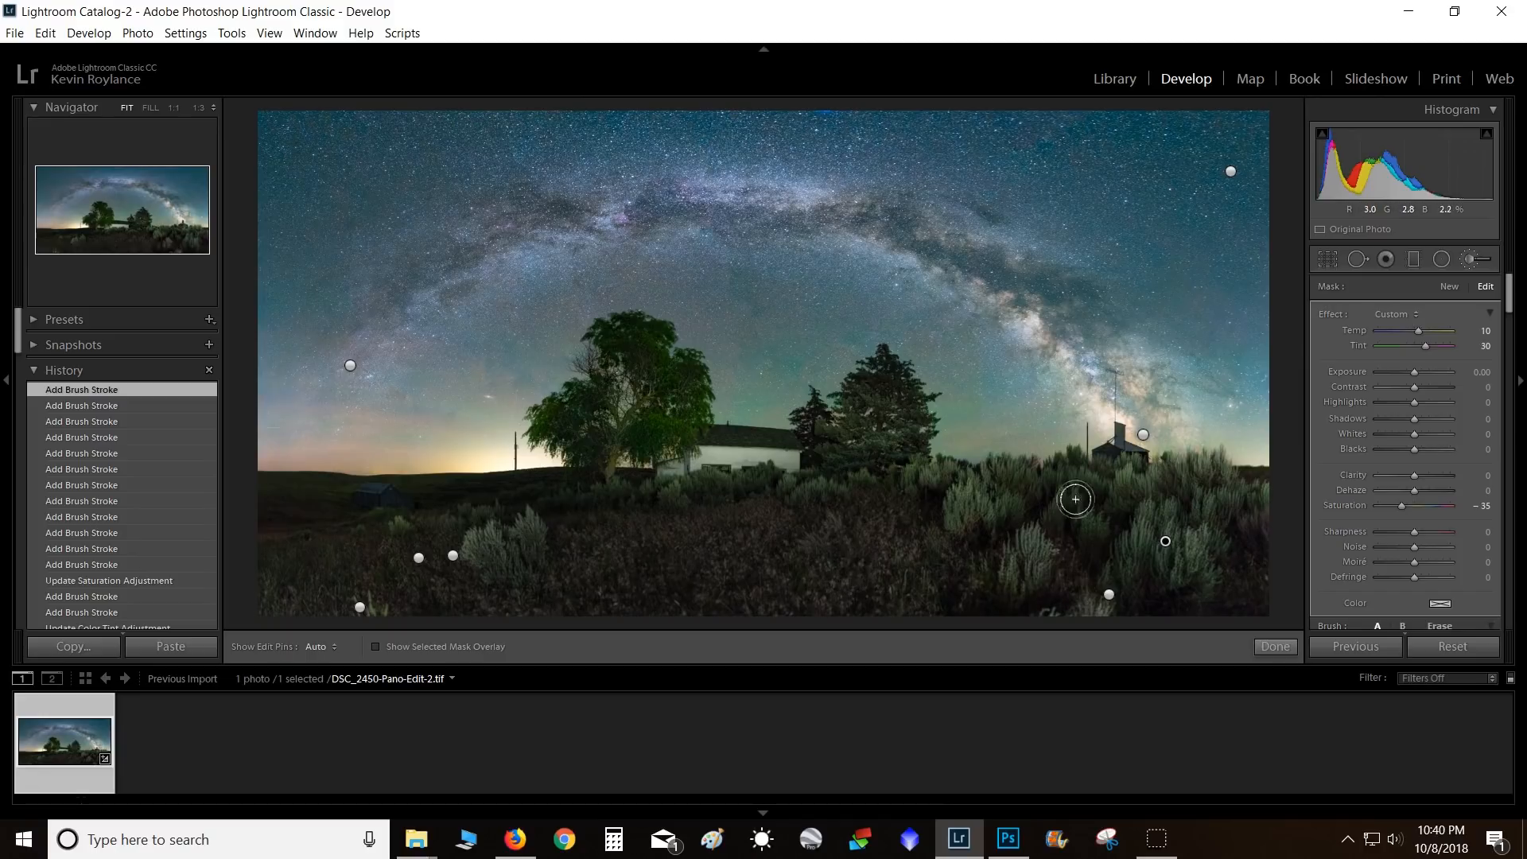
left_click(1271, 646)
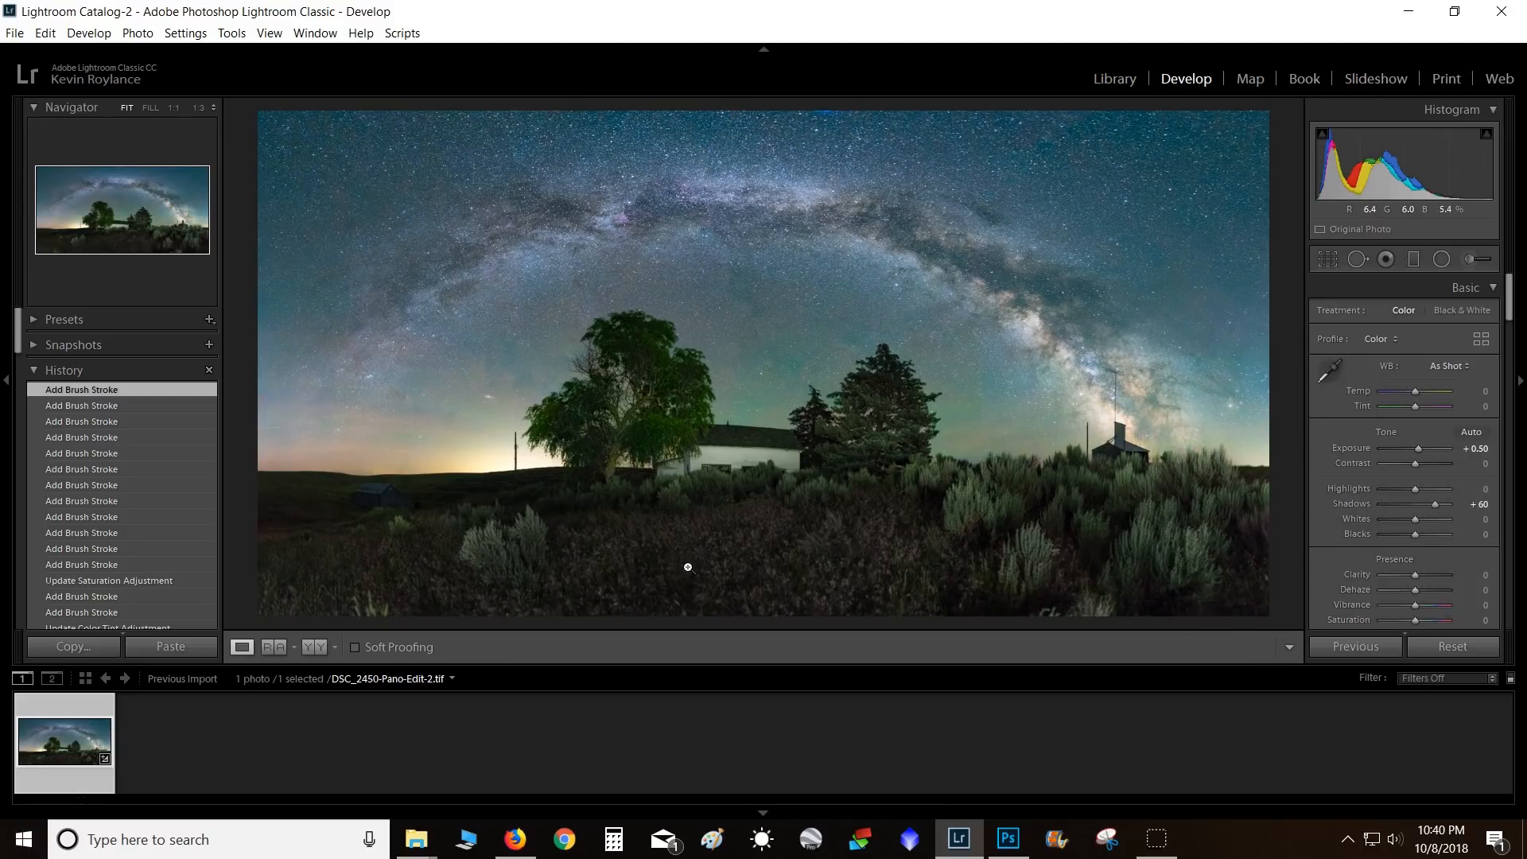
left_click(724, 469)
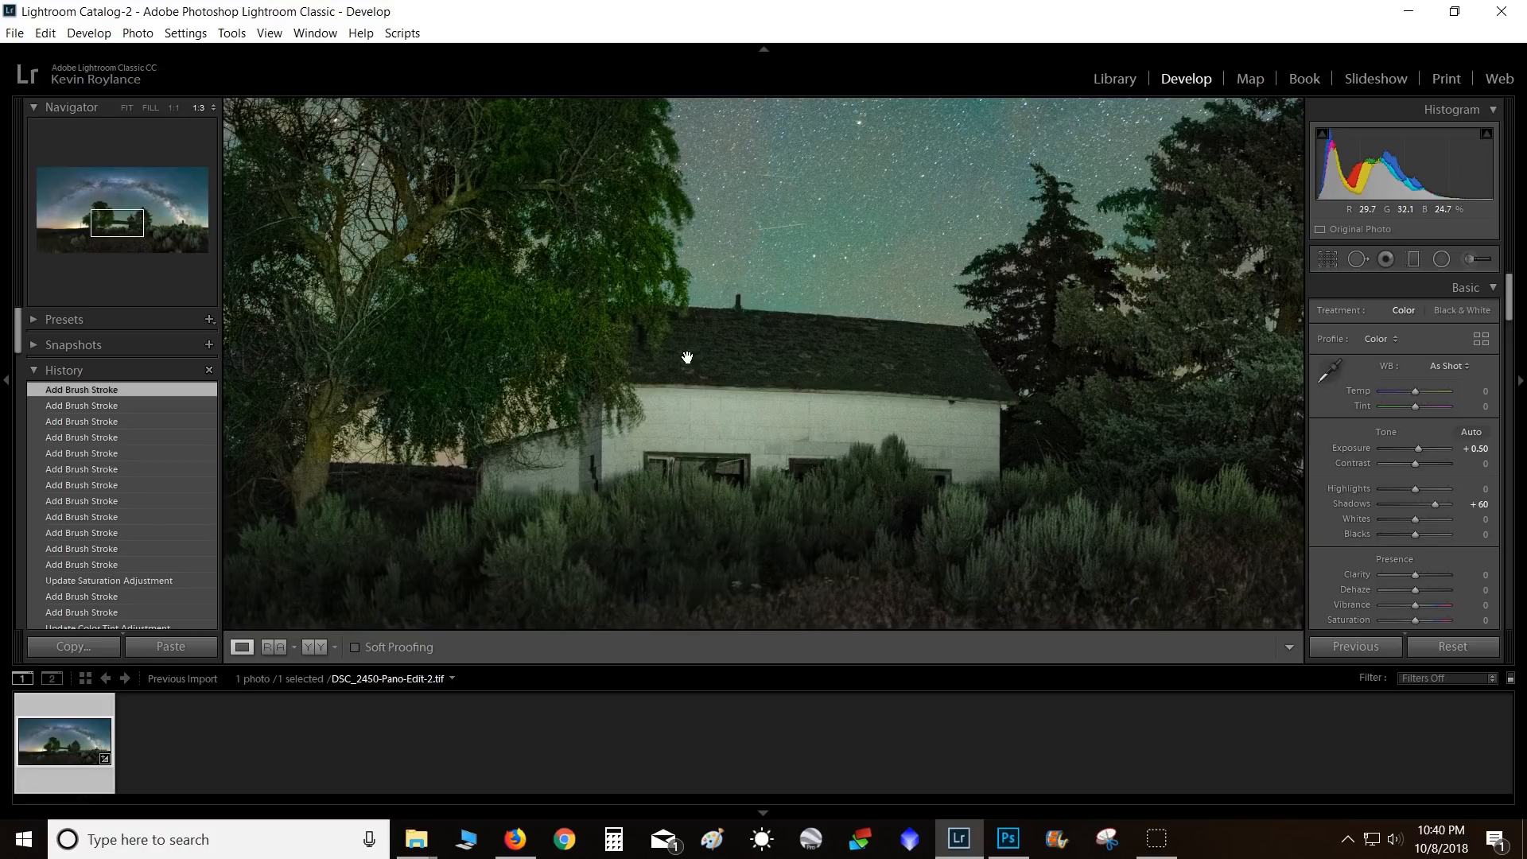
left_click_drag(687, 357, 1101, 625)
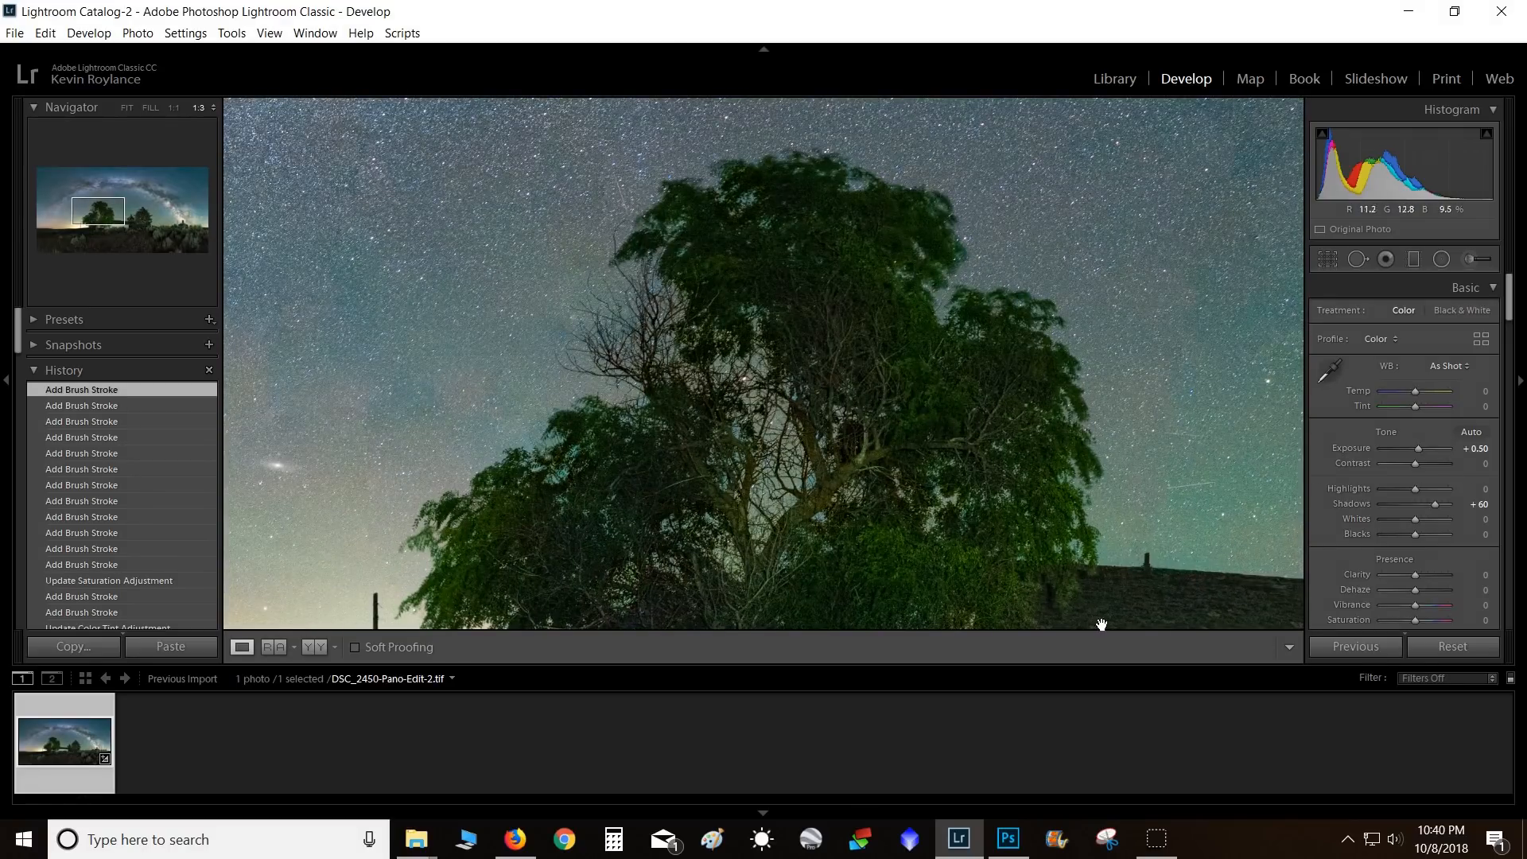
left_click(865, 486)
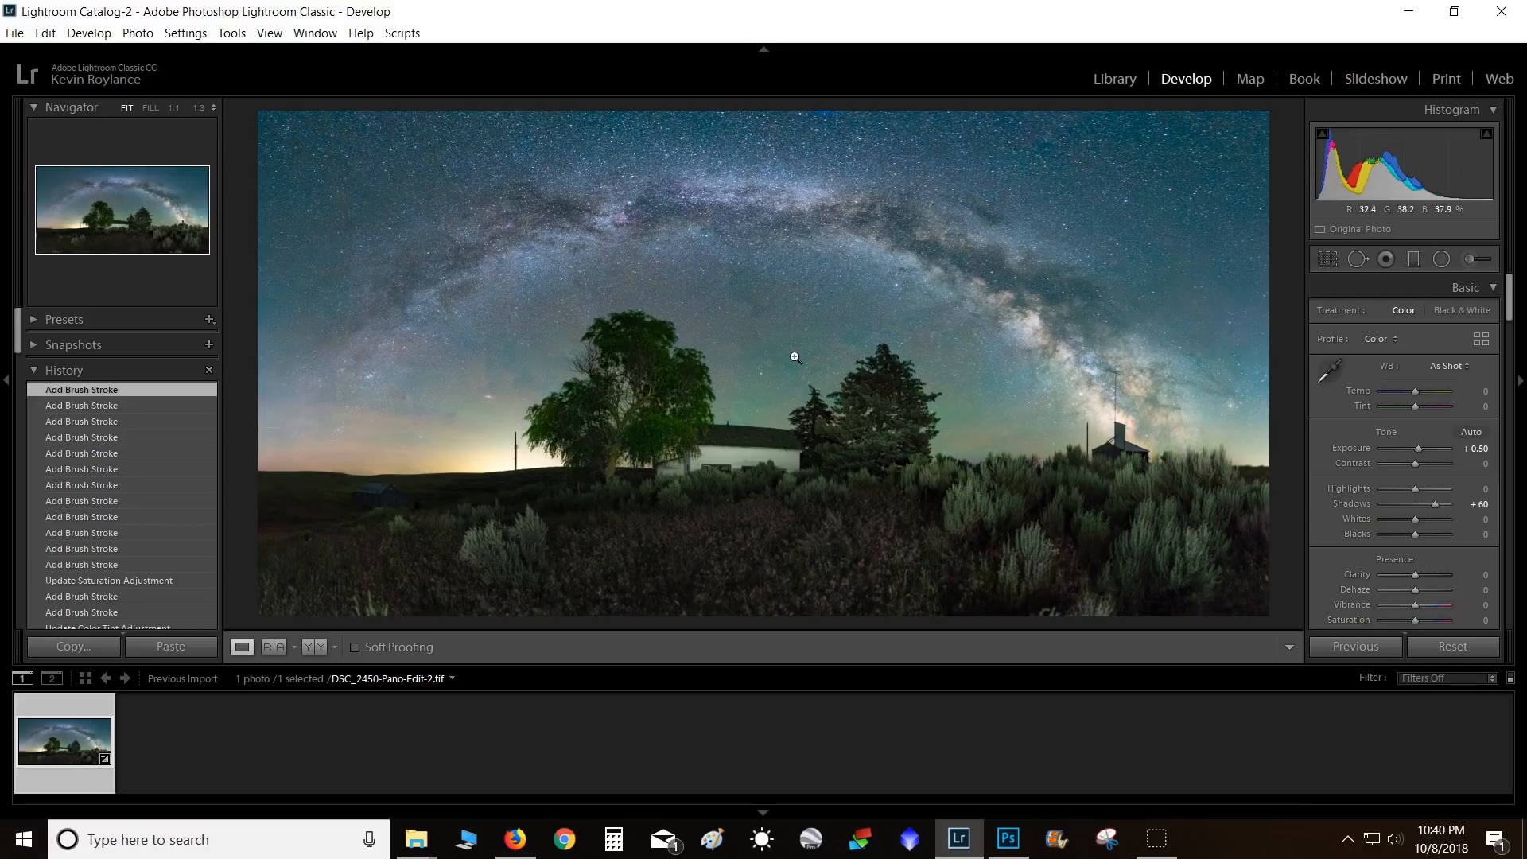
- Raise the blue luminance to +60 in the colour adjustments to brighten the Milky Way arch
scroll(1328, 514, "down", 5)
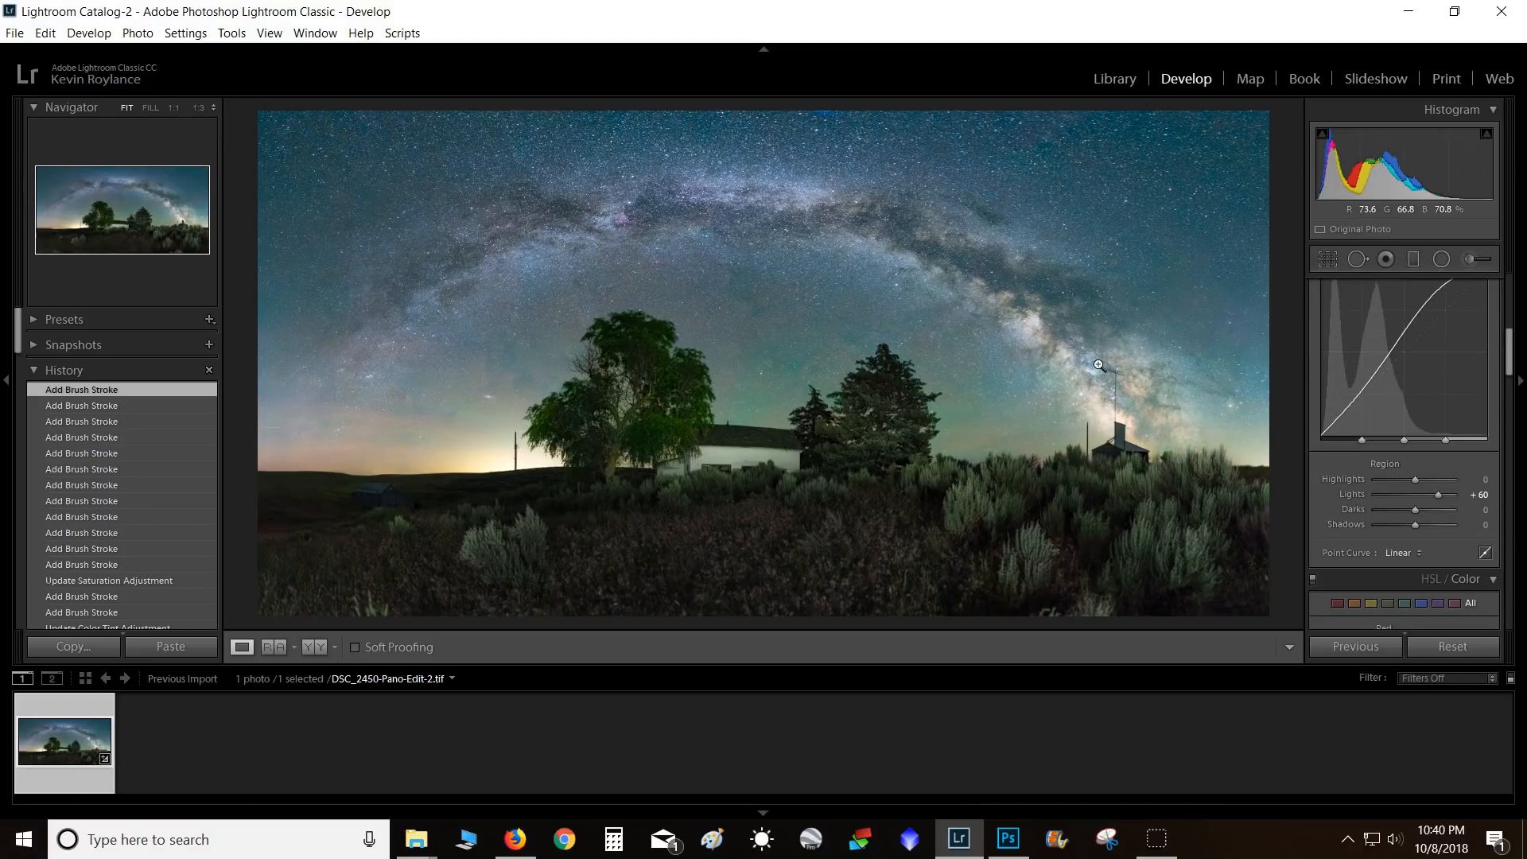
scroll(1342, 518, "down", 5)
scroll(1342, 518, "down", 5)
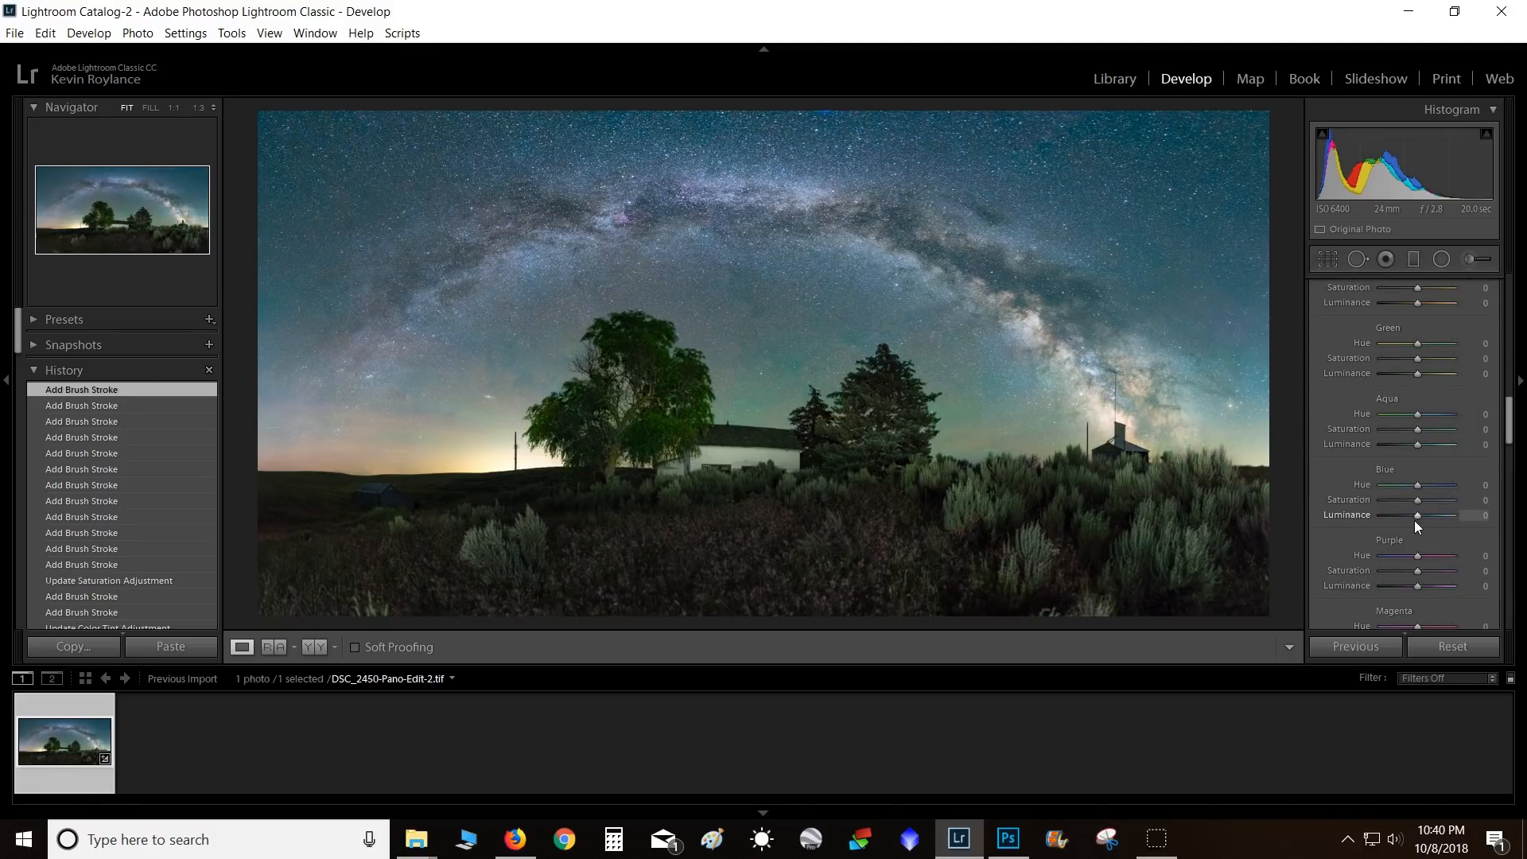
key("Up")
key("Up")
key("Up")
key("Up")
key("Up")
key("Up")
key("Up")
key("Up")
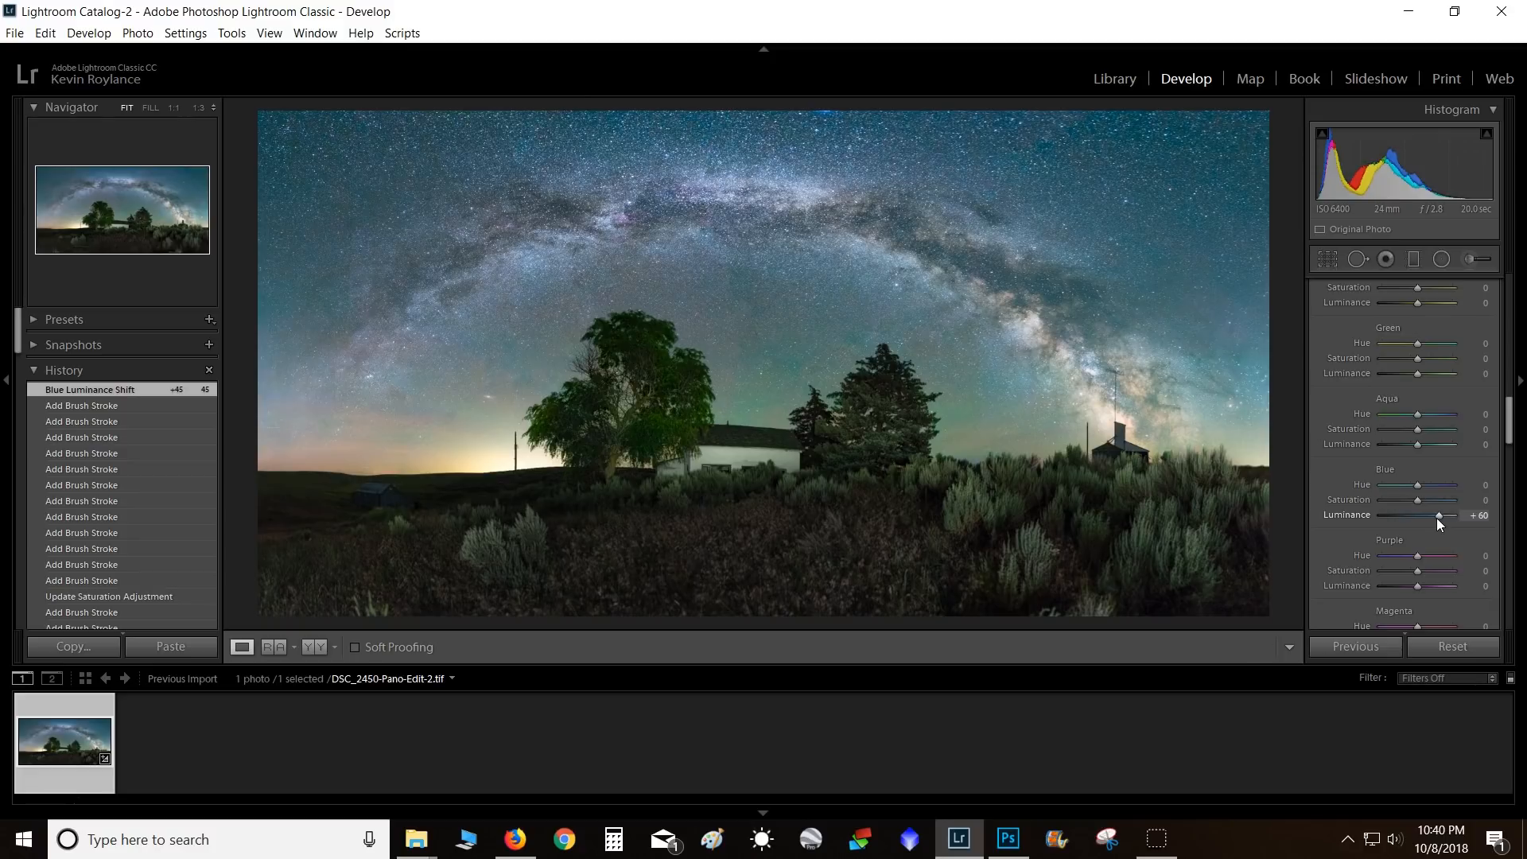
- Compare the panorama before and after the blue luminance shift and inspect the sky around the shed up close
left_click(117, 421)
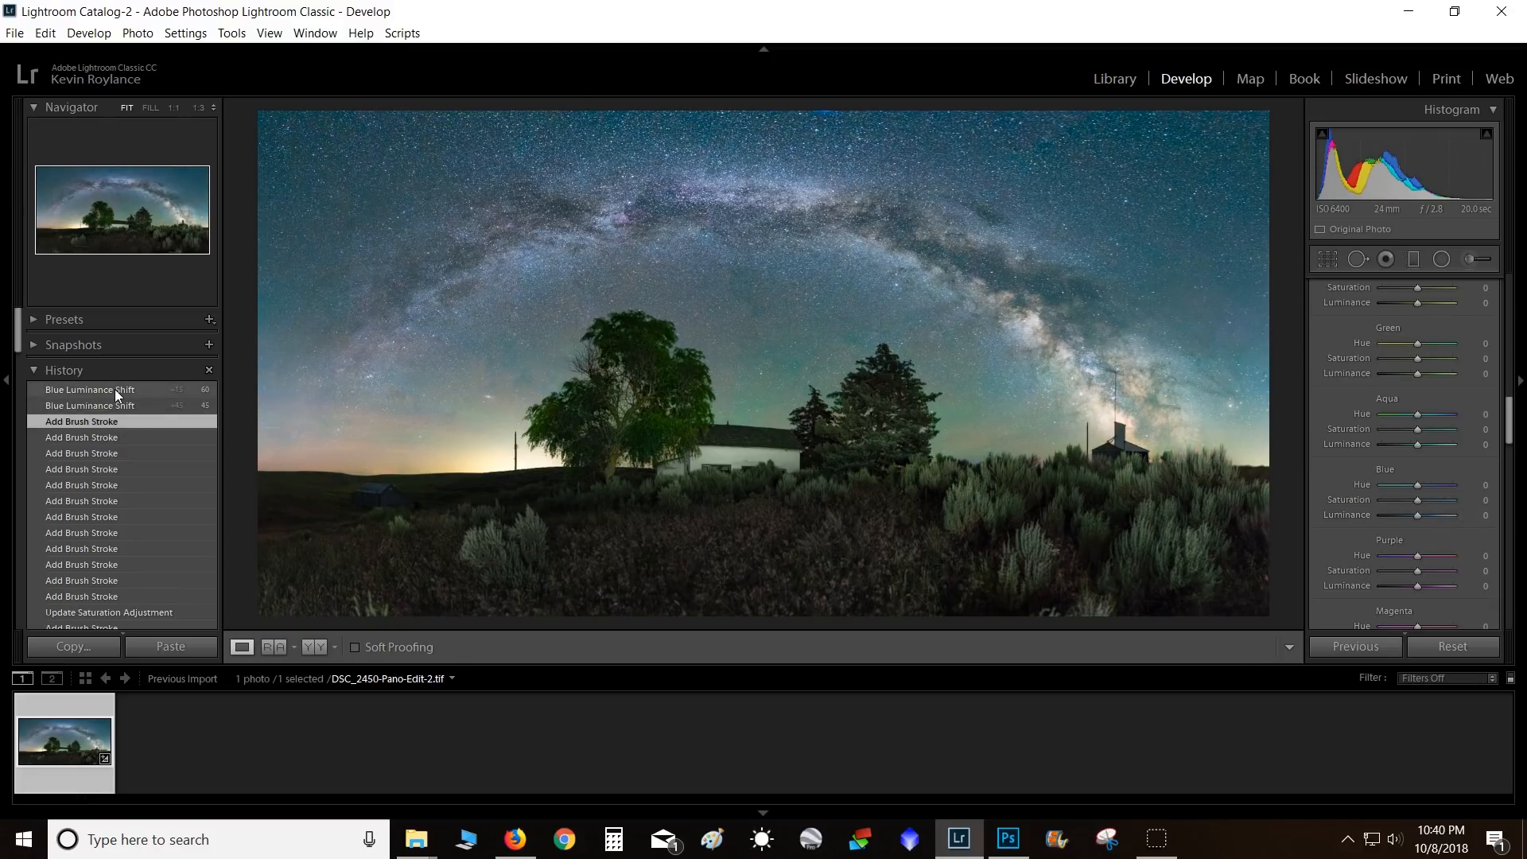
left_click(115, 389)
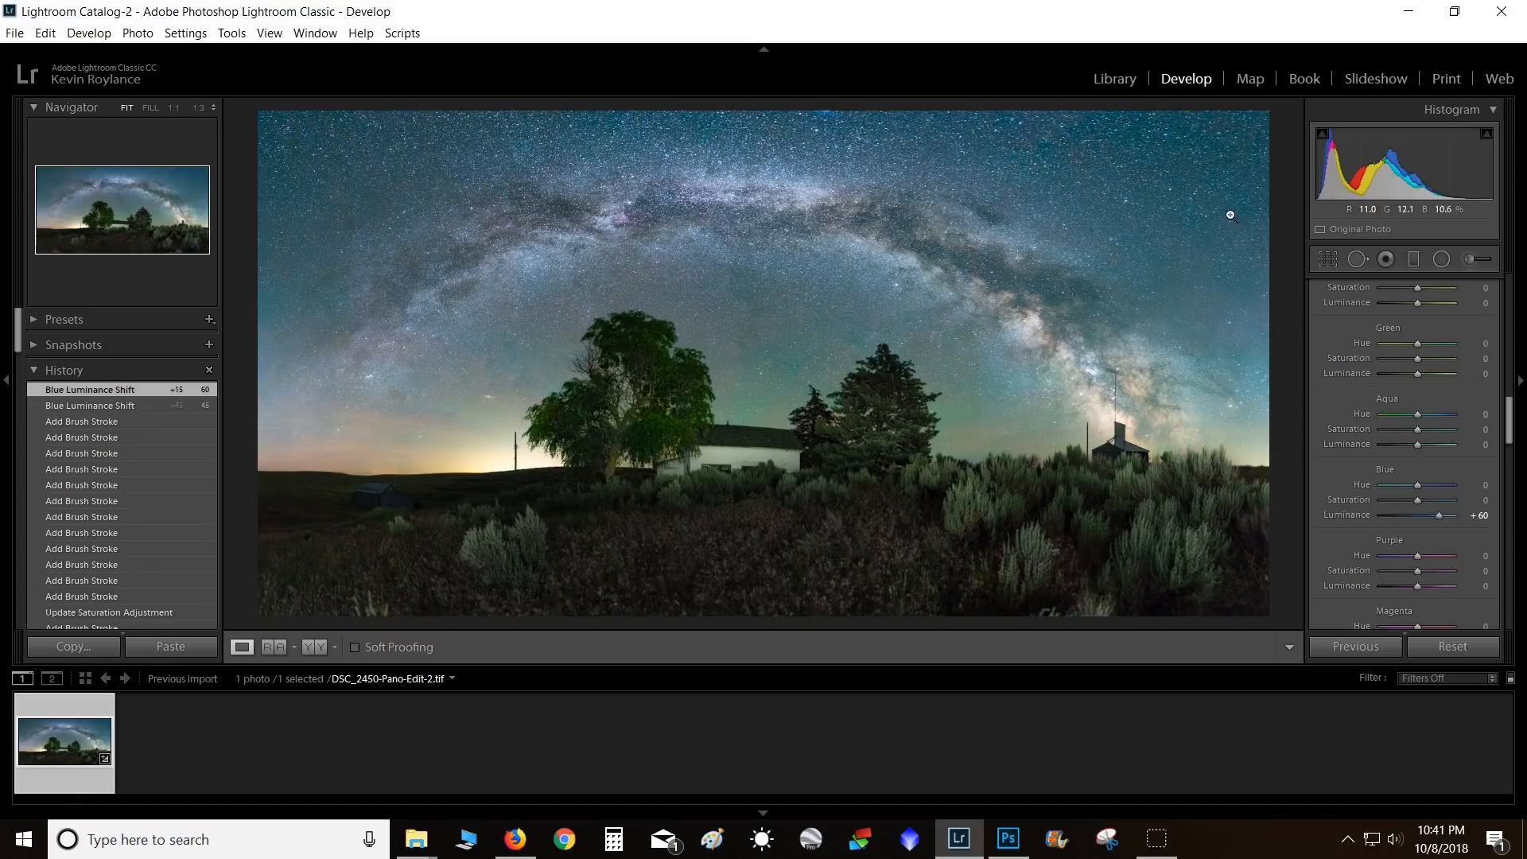
left_click(1194, 415)
left_click(1194, 414)
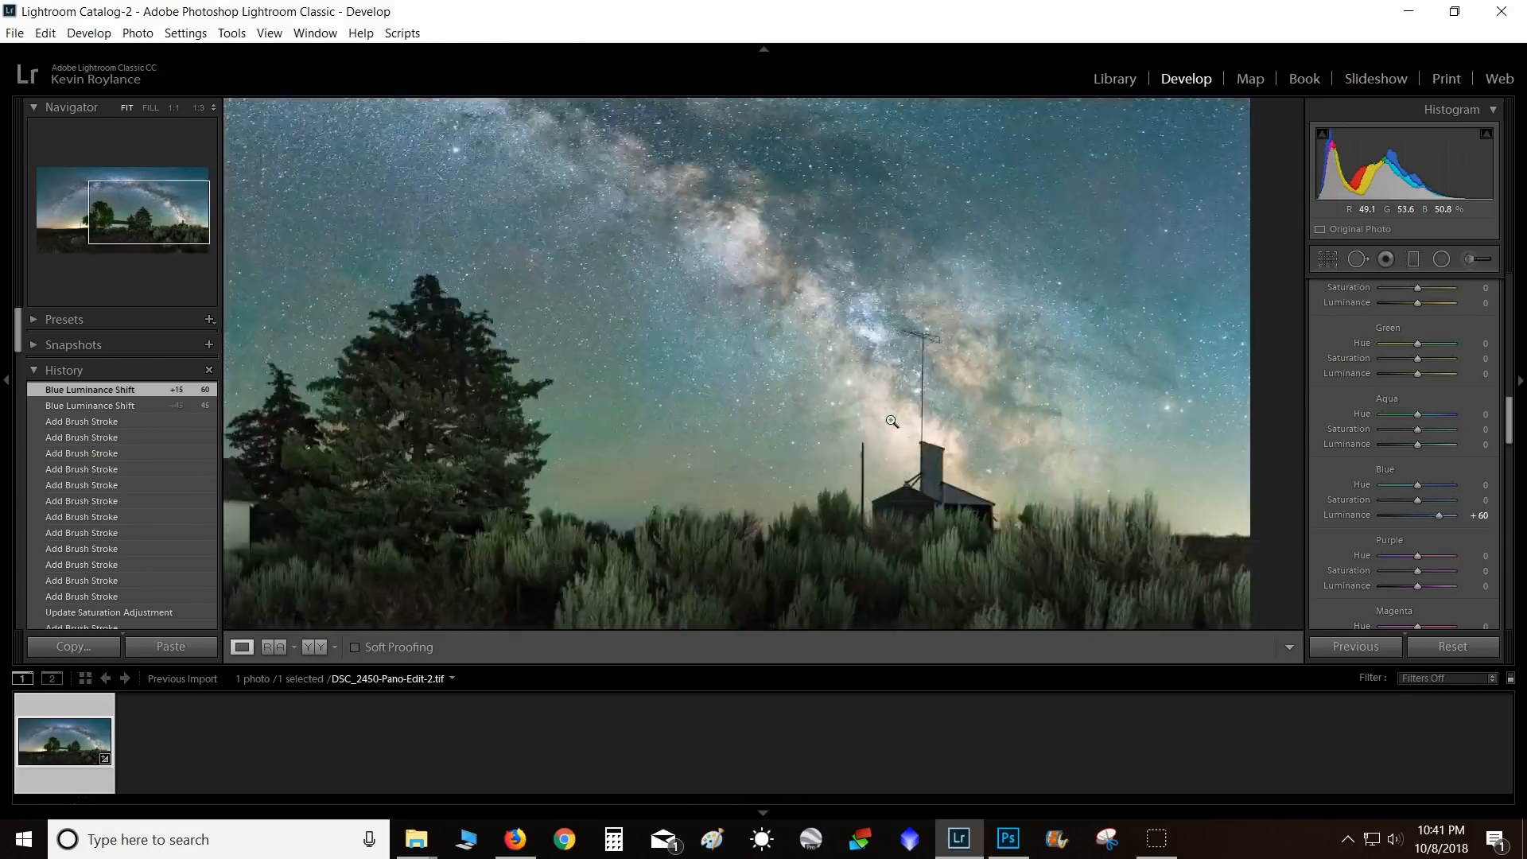
left_click(892, 421)
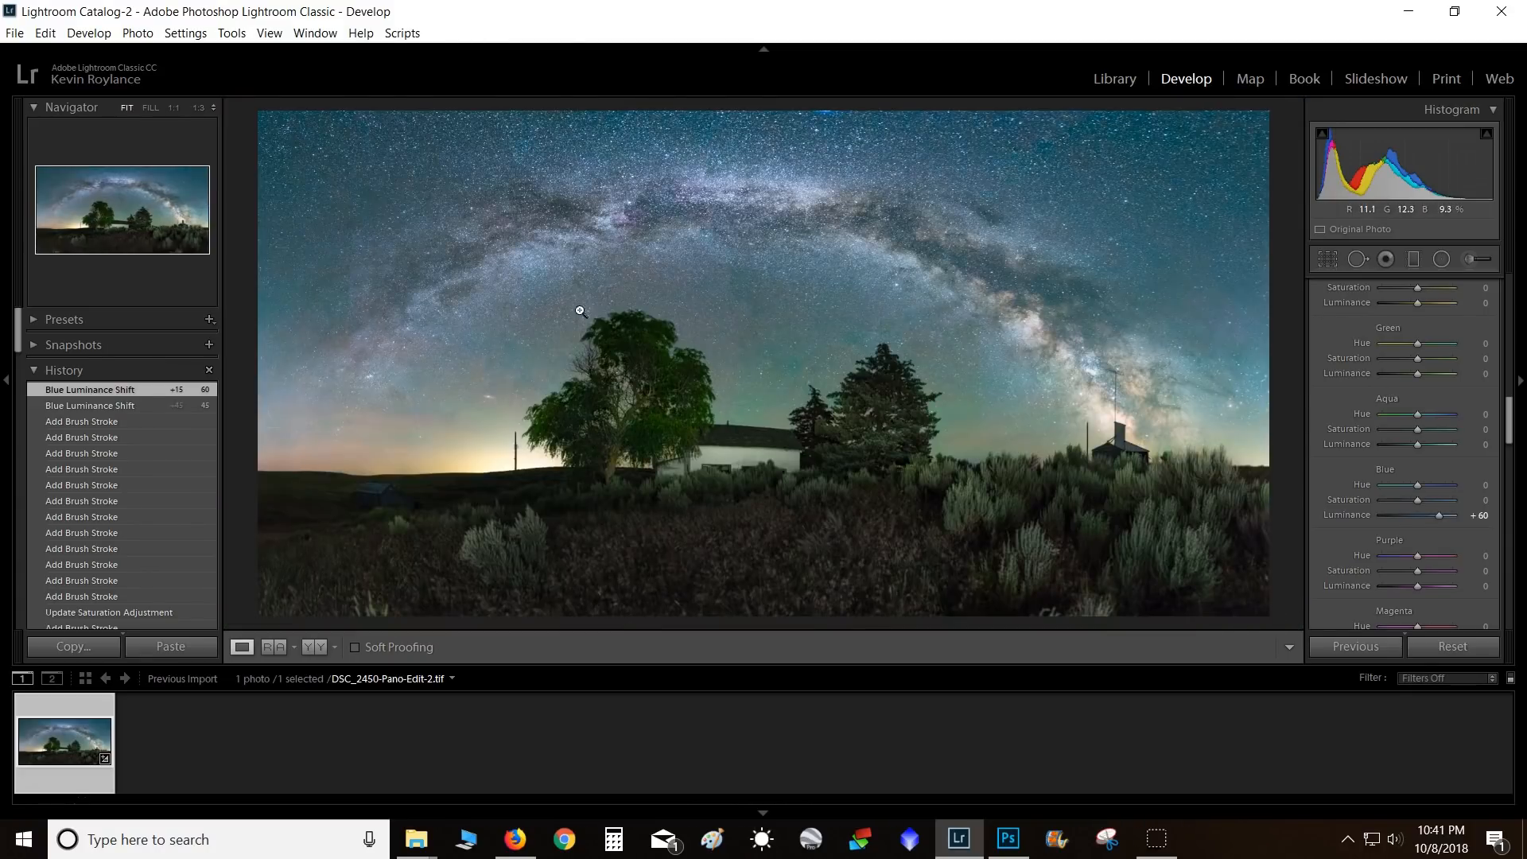
- Paint a new brush mask with only dehaze 15 over the Milky Way core above the shed, comparing before and after
left_click(1468, 261)
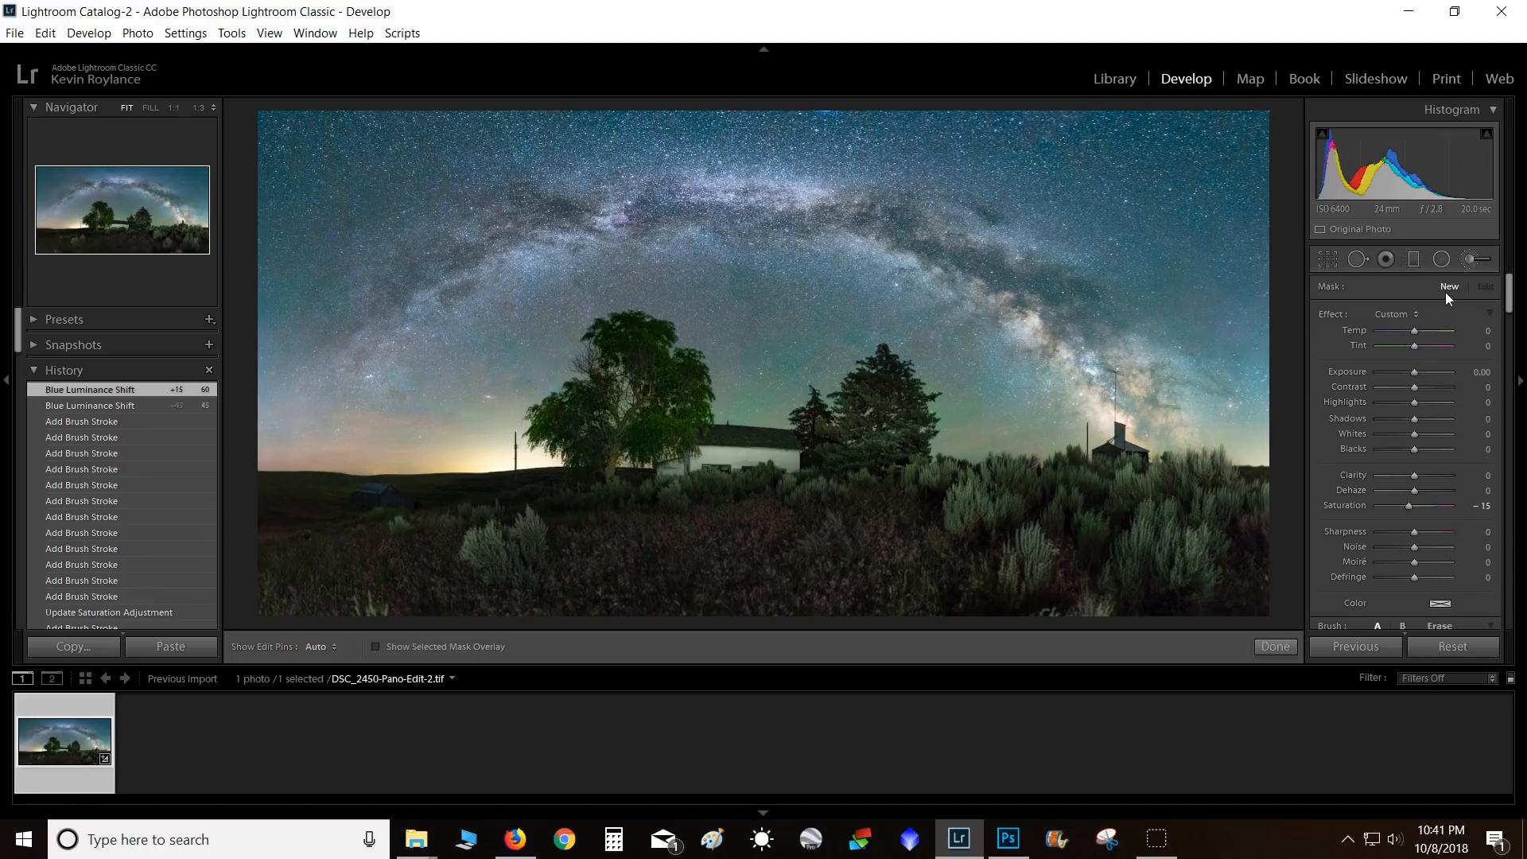
double_click(1332, 316)
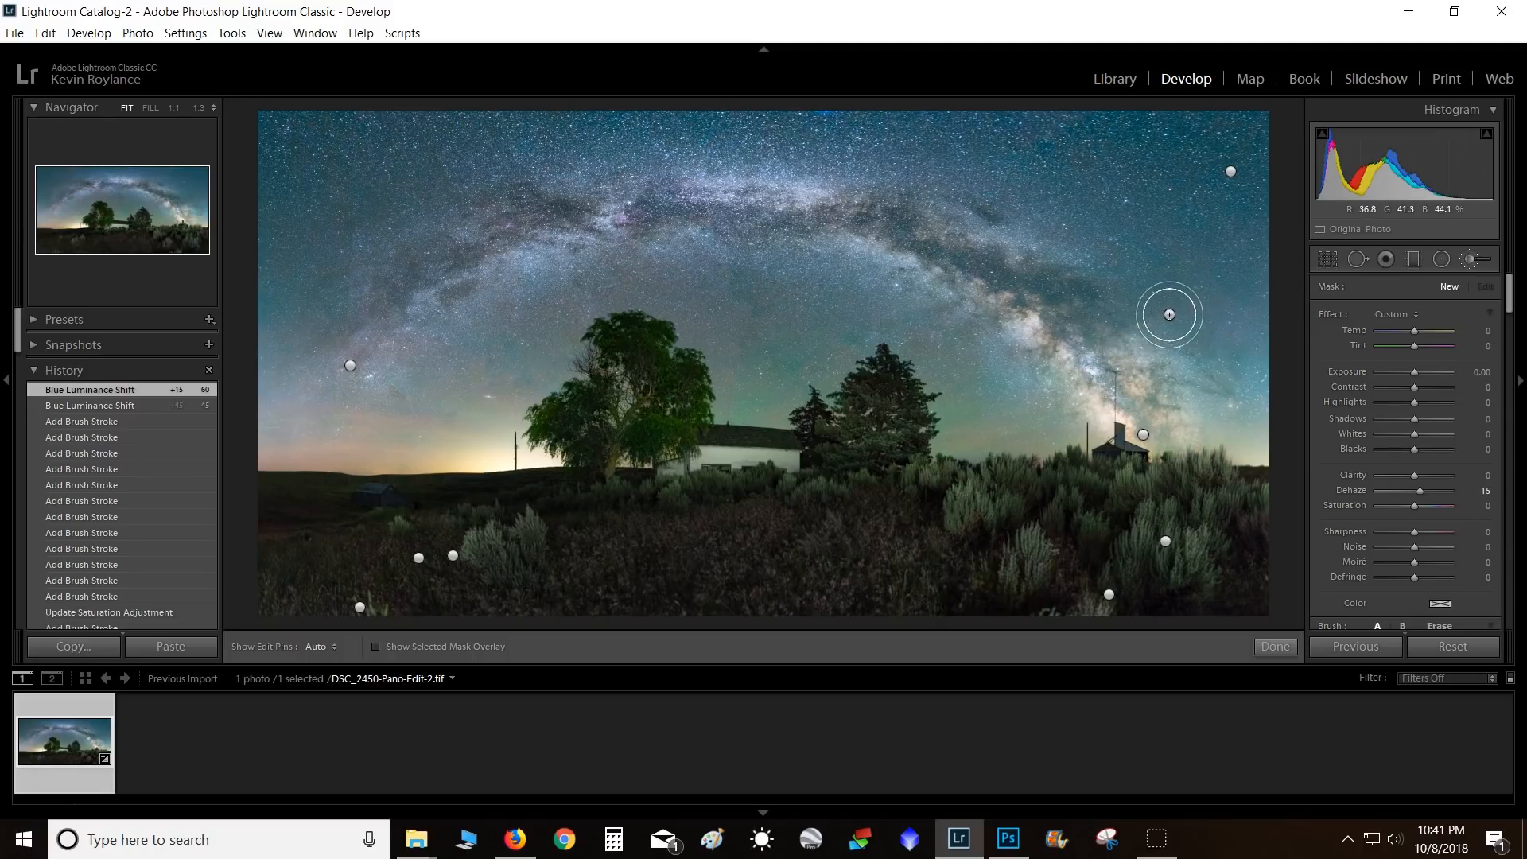
scroll(1169, 314, "up", 2)
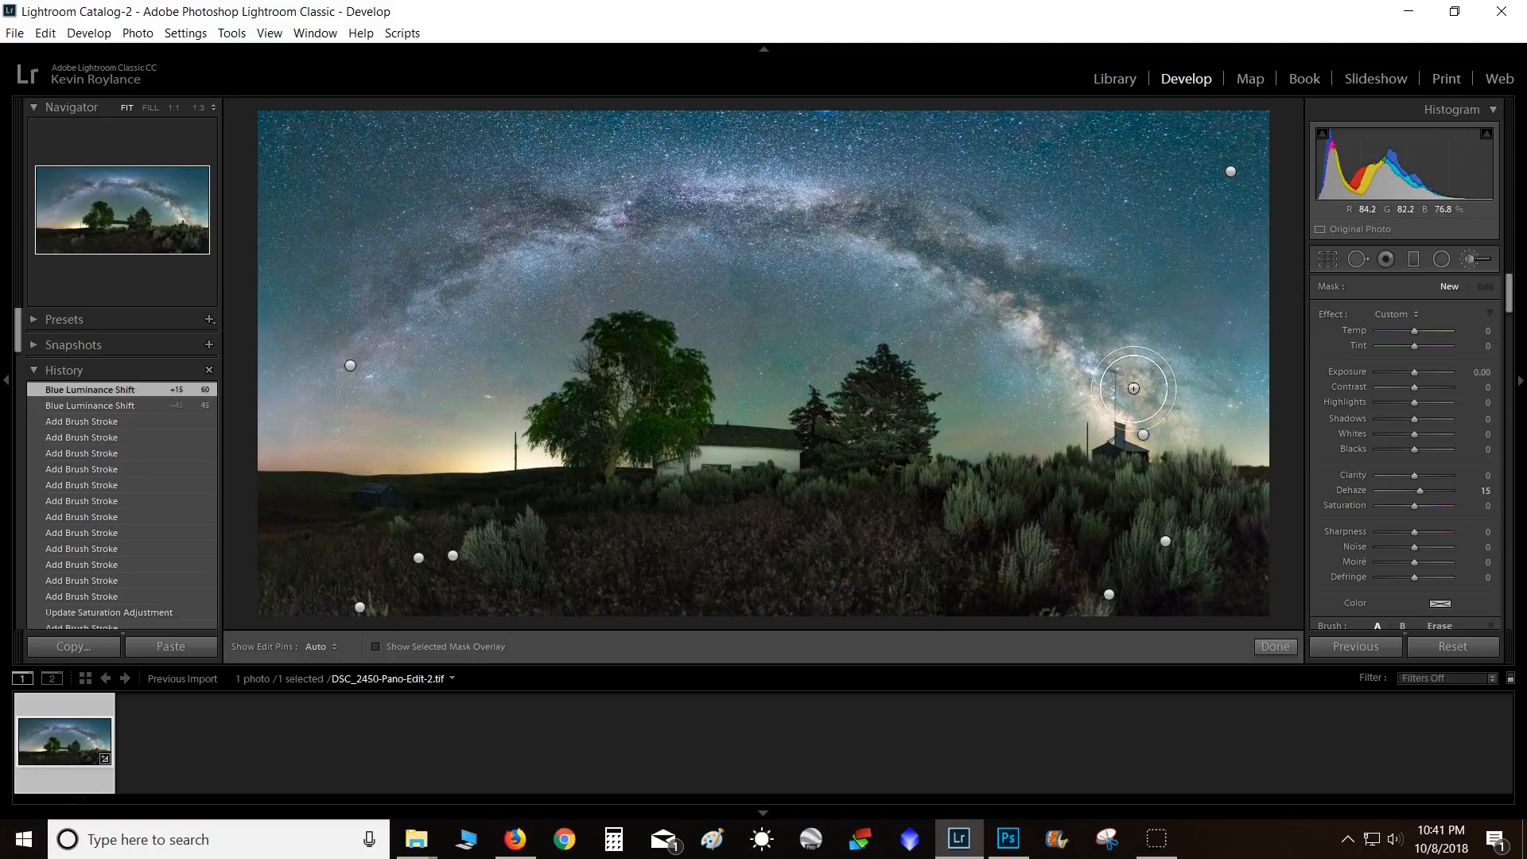
key("h")
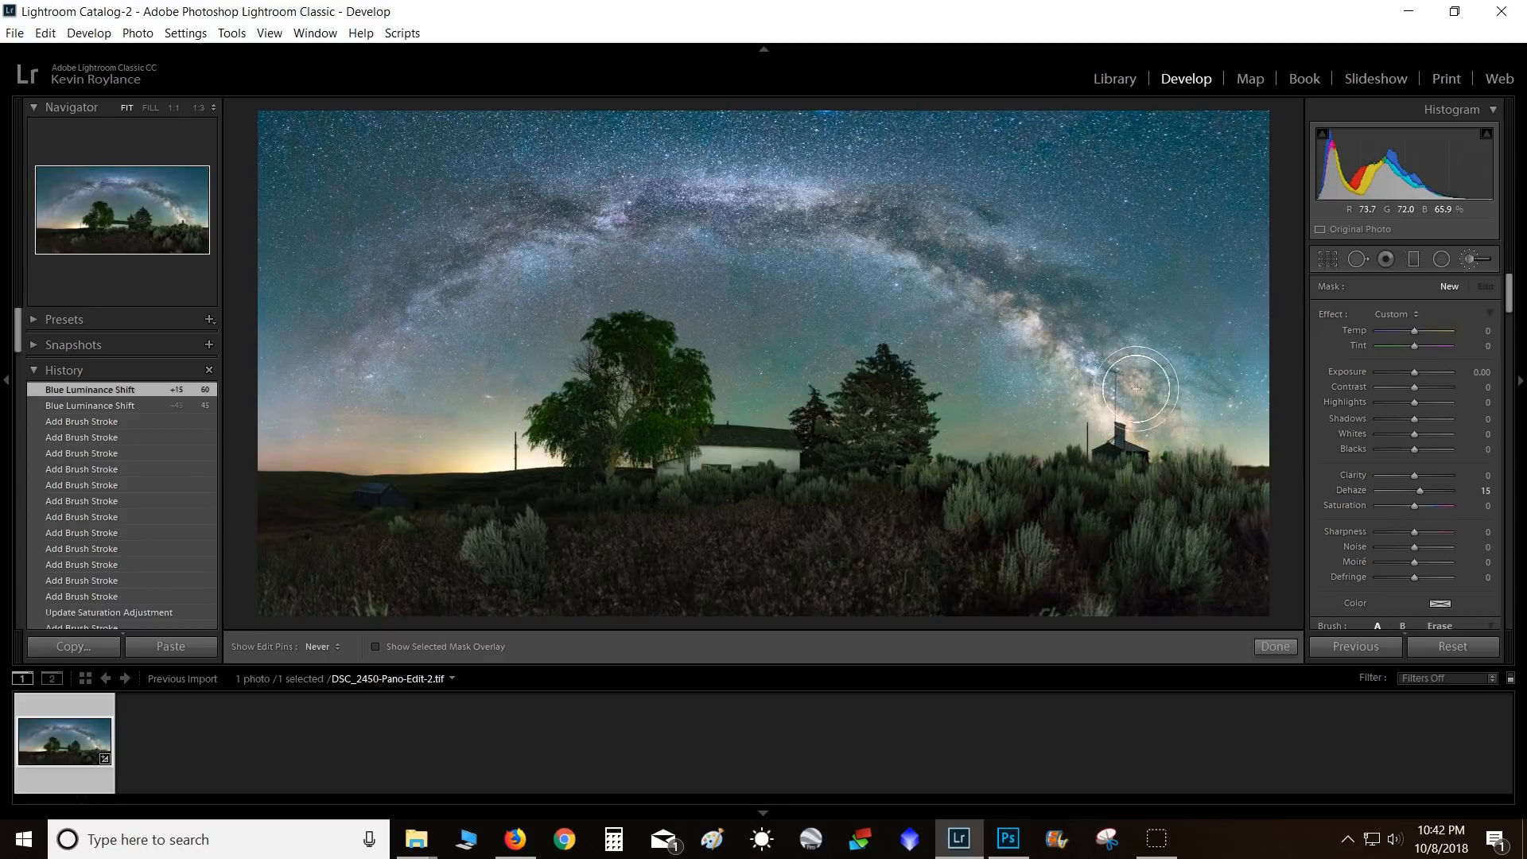
left_click_drag(1141, 463, 1113, 453)
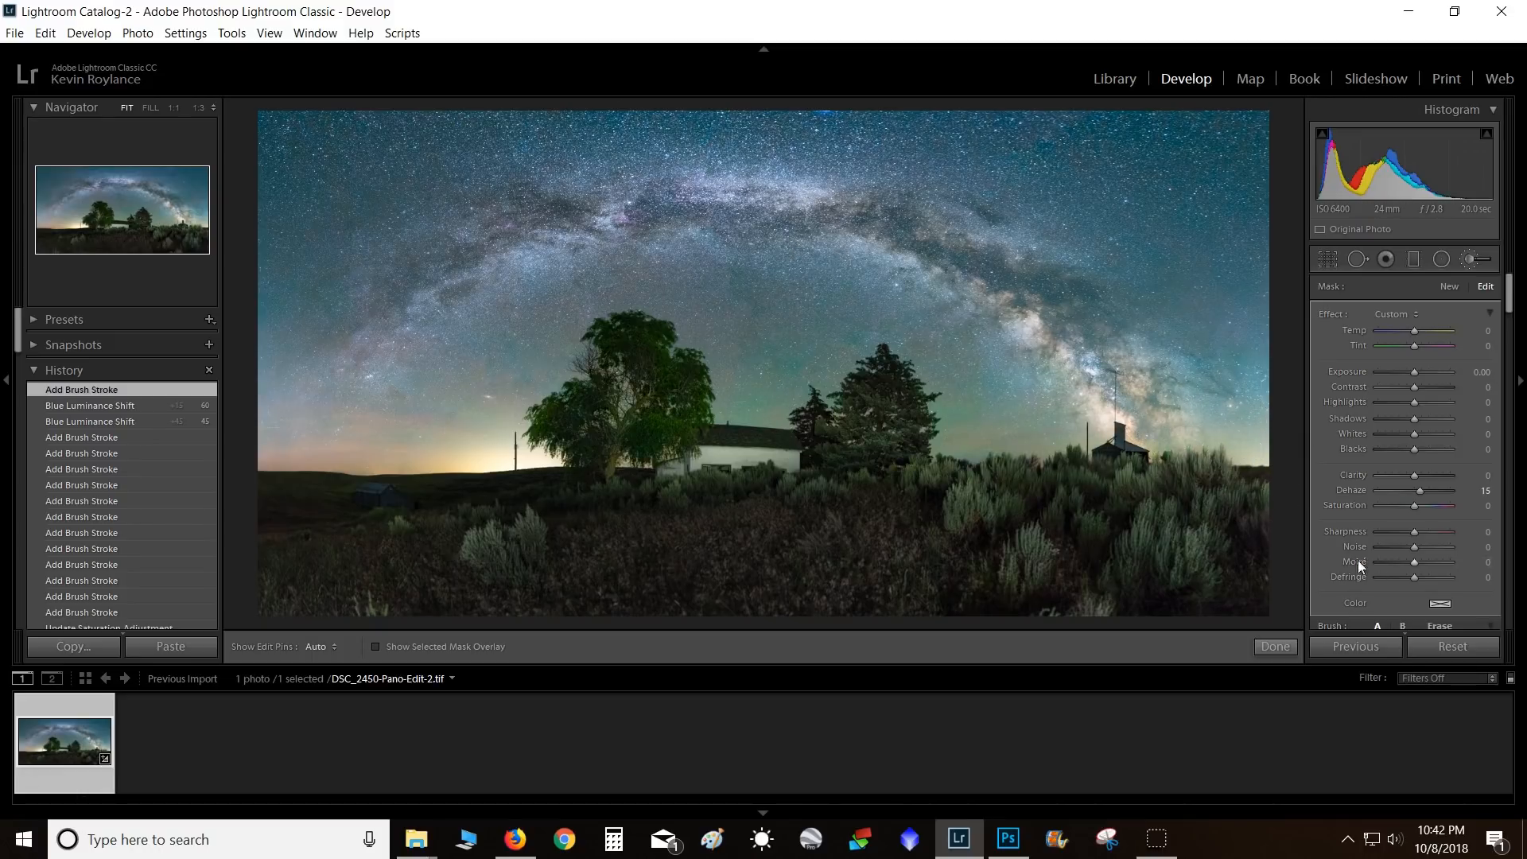
left_click(114, 407)
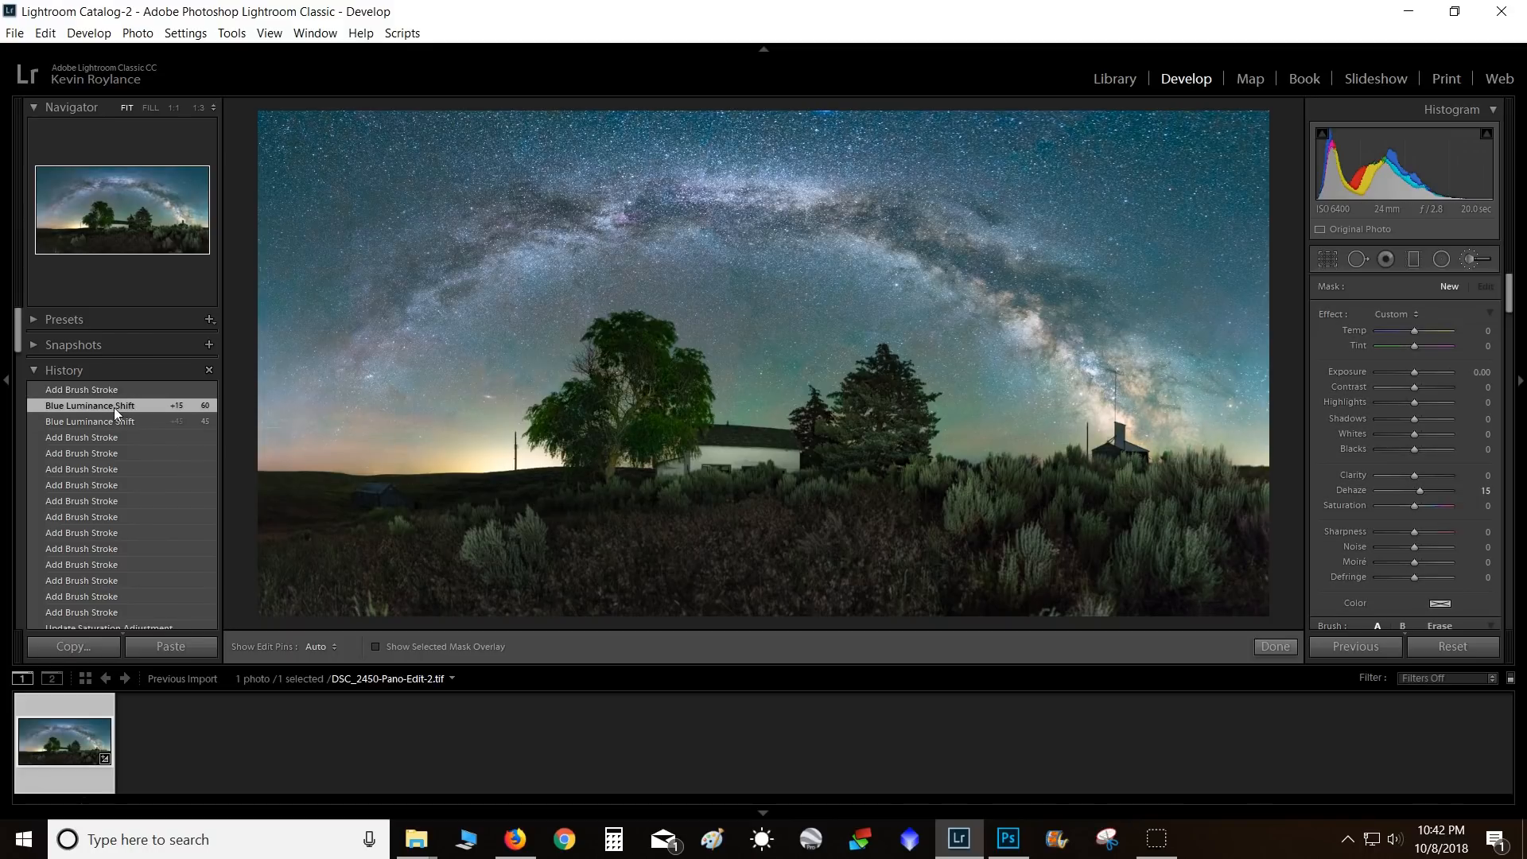
left_click(98, 393)
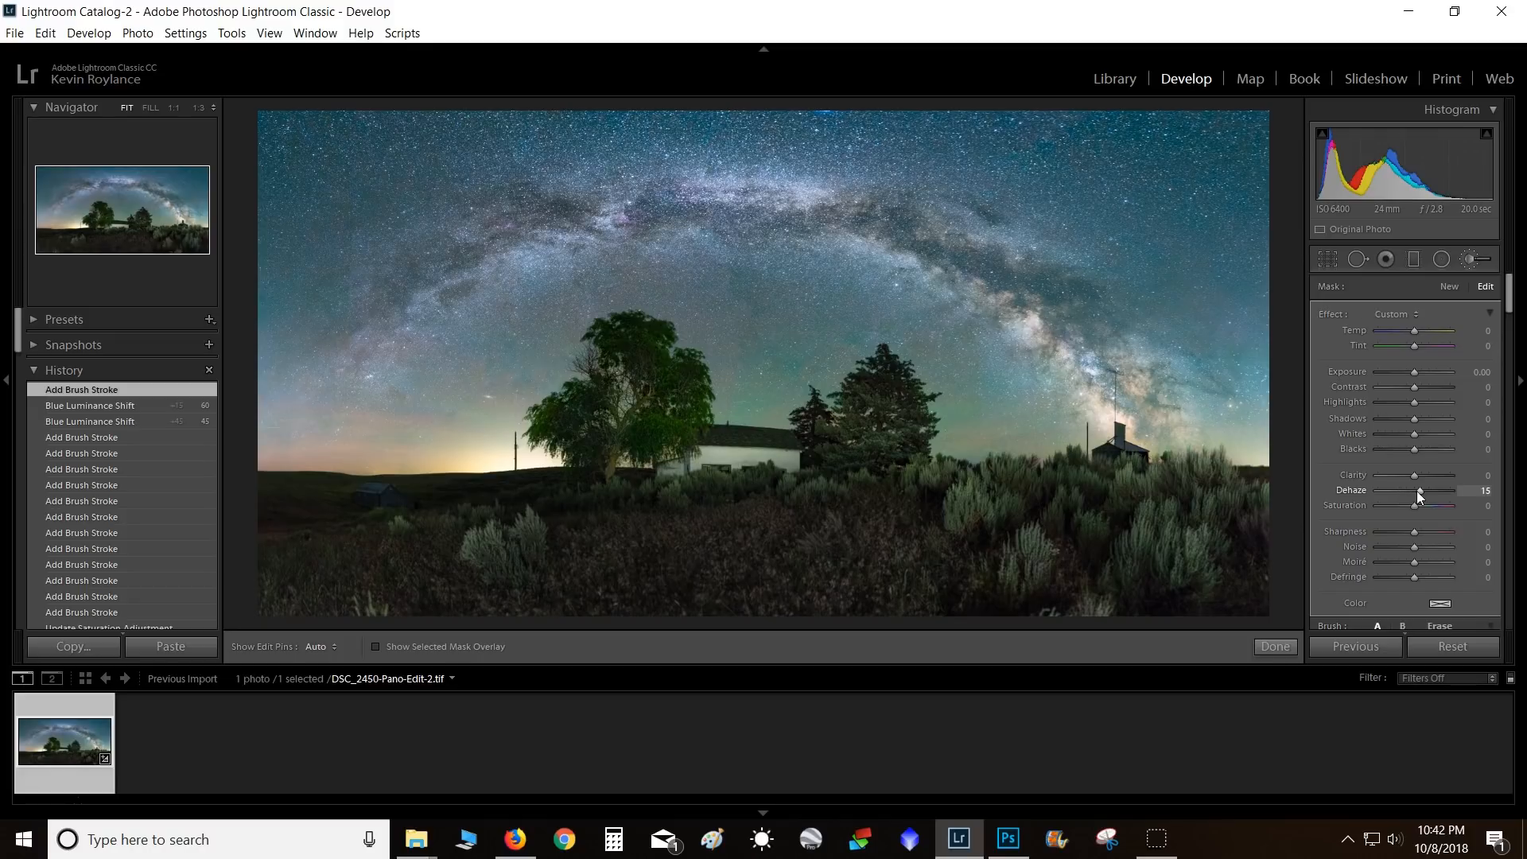
- Set the core mask's dehaze to 21 and clarity to 11, keep highlights at 0, and finish the brush edit
left_click_drag(1417, 493, 1417, 494)
key("Up")
key("Up")
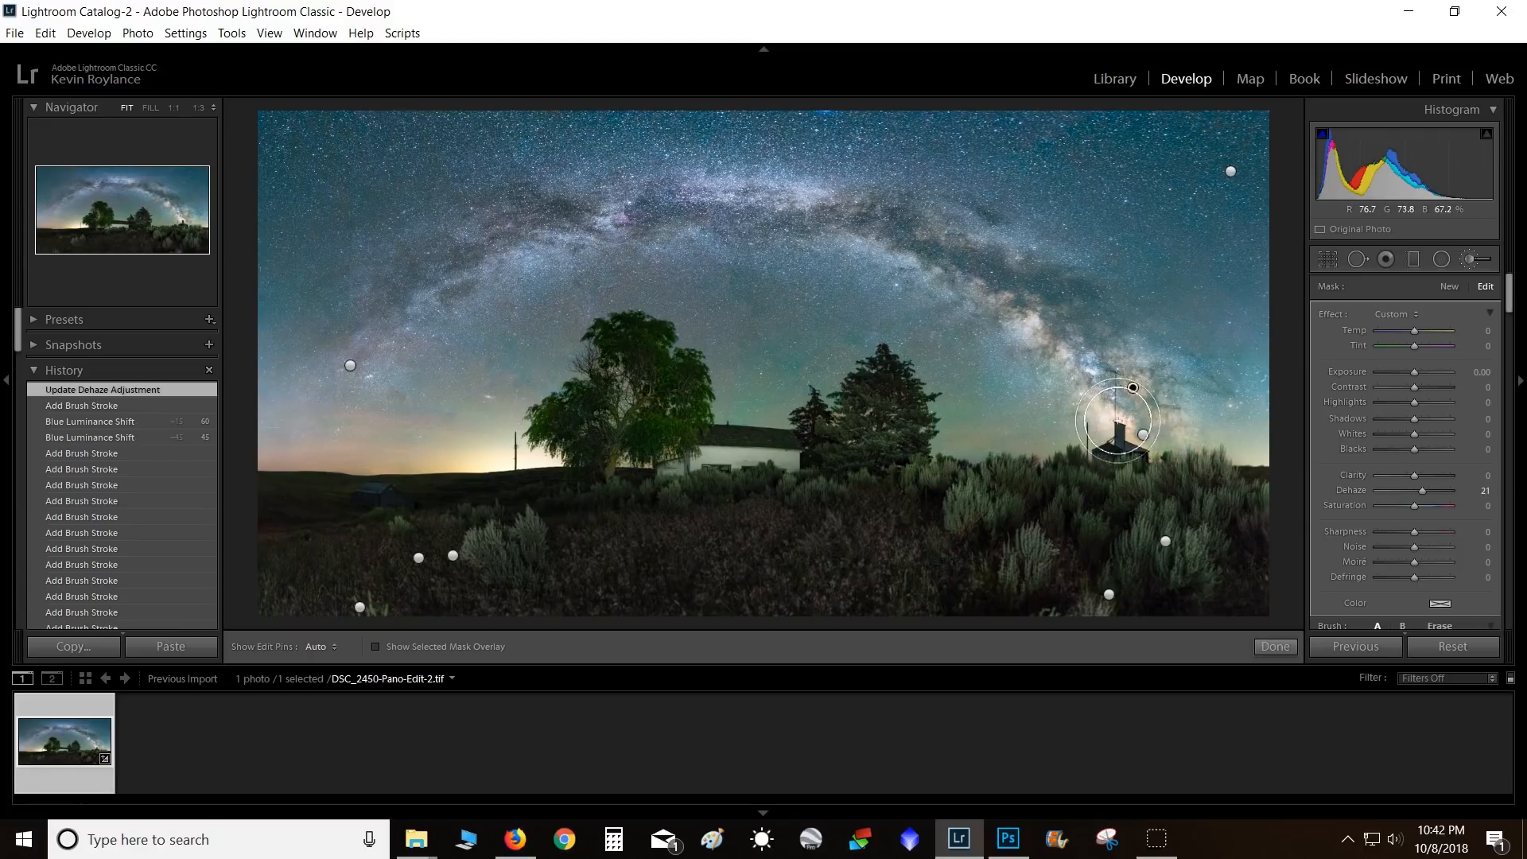
double_click(1417, 403)
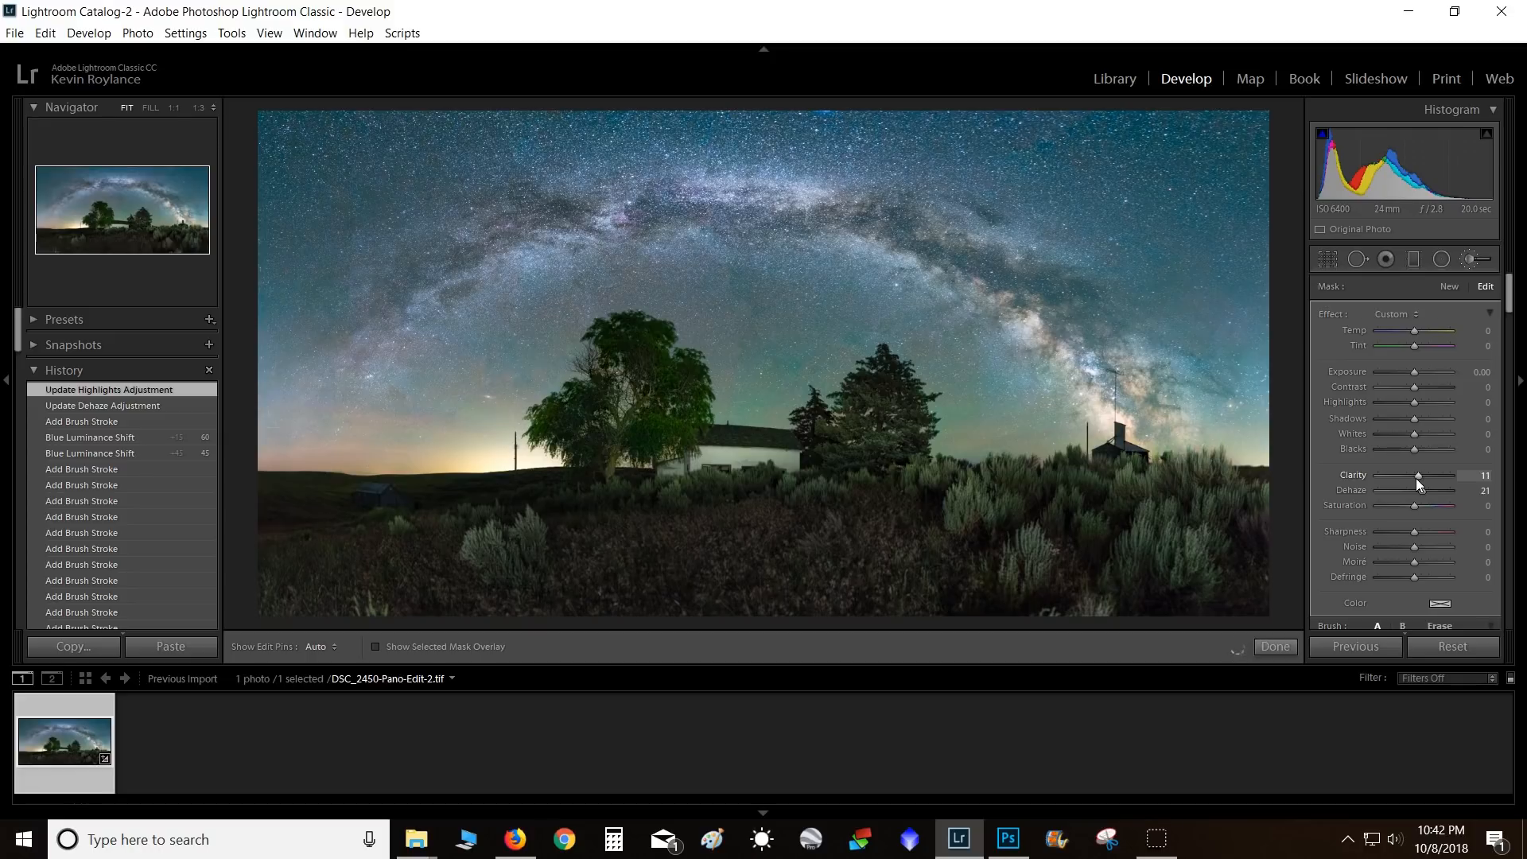
left_click_drag(1416, 479, 1413, 479)
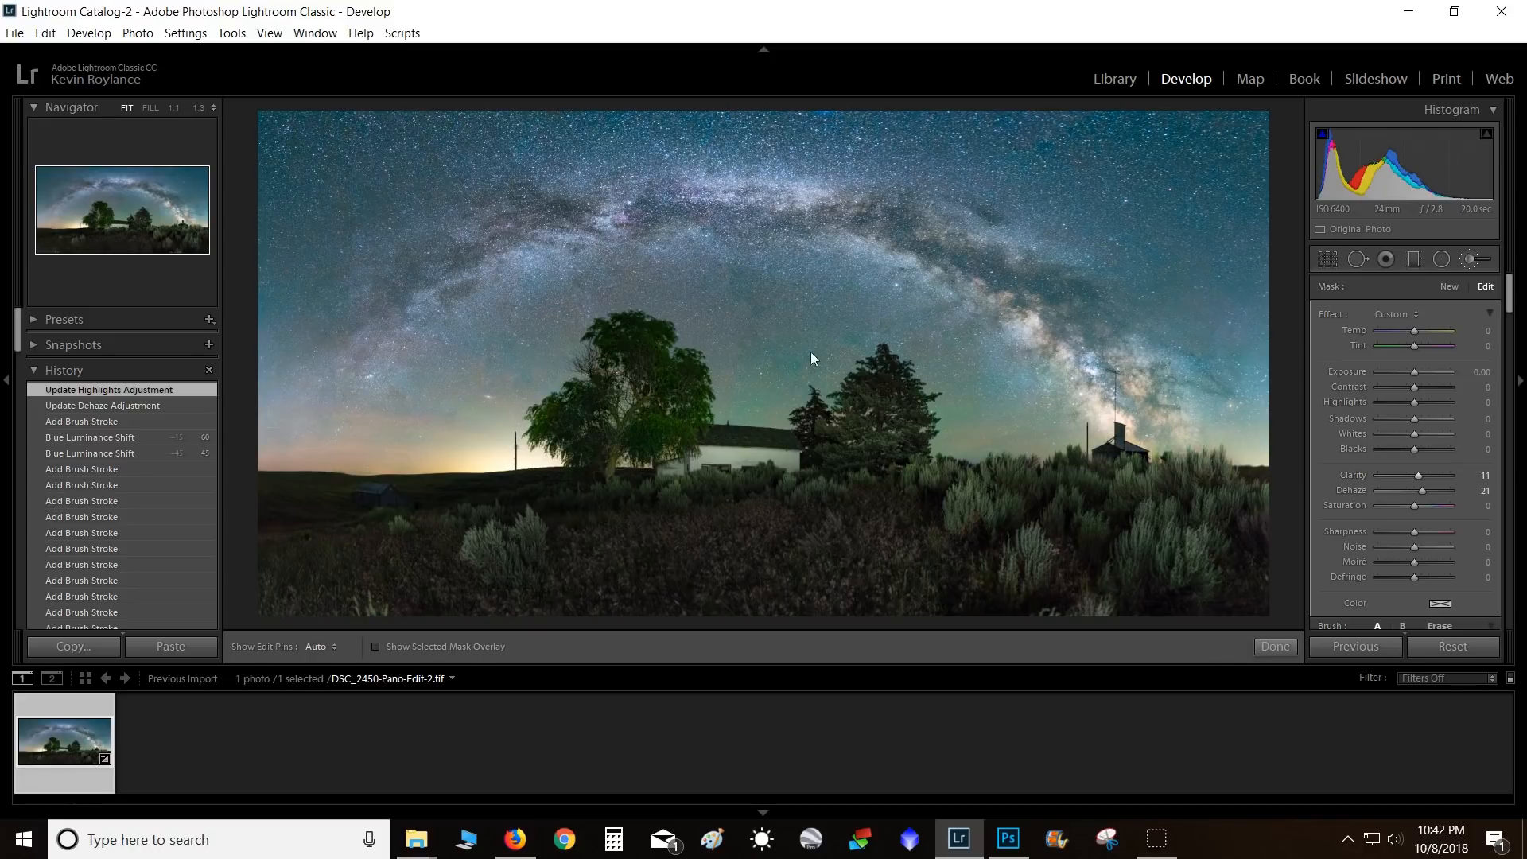
left_click(1264, 644)
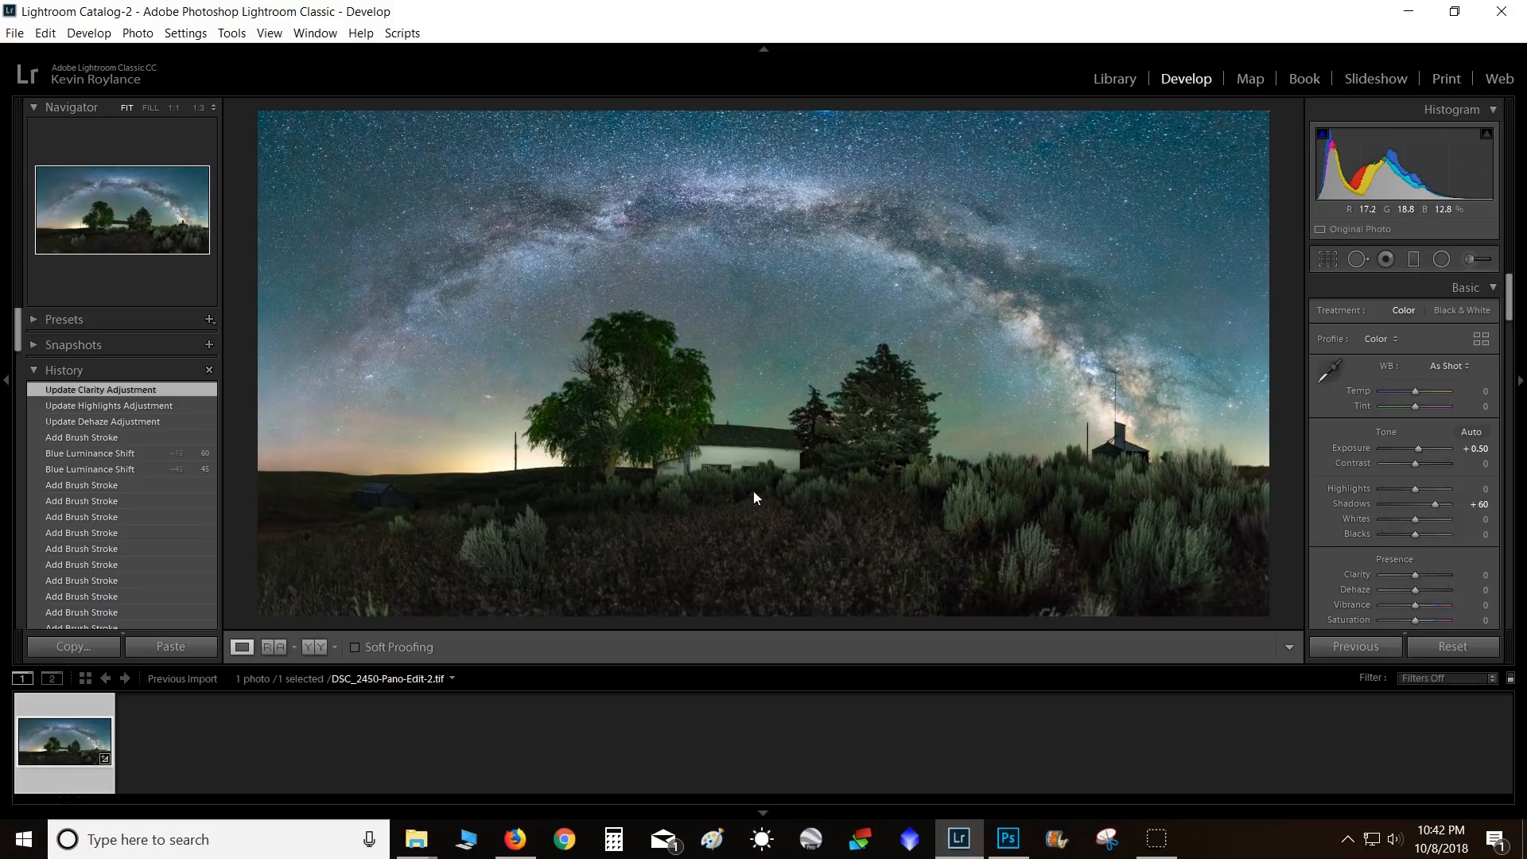
- Examine the left end of the Milky Way arch and the large tree's foliage up close
left_click(365, 402)
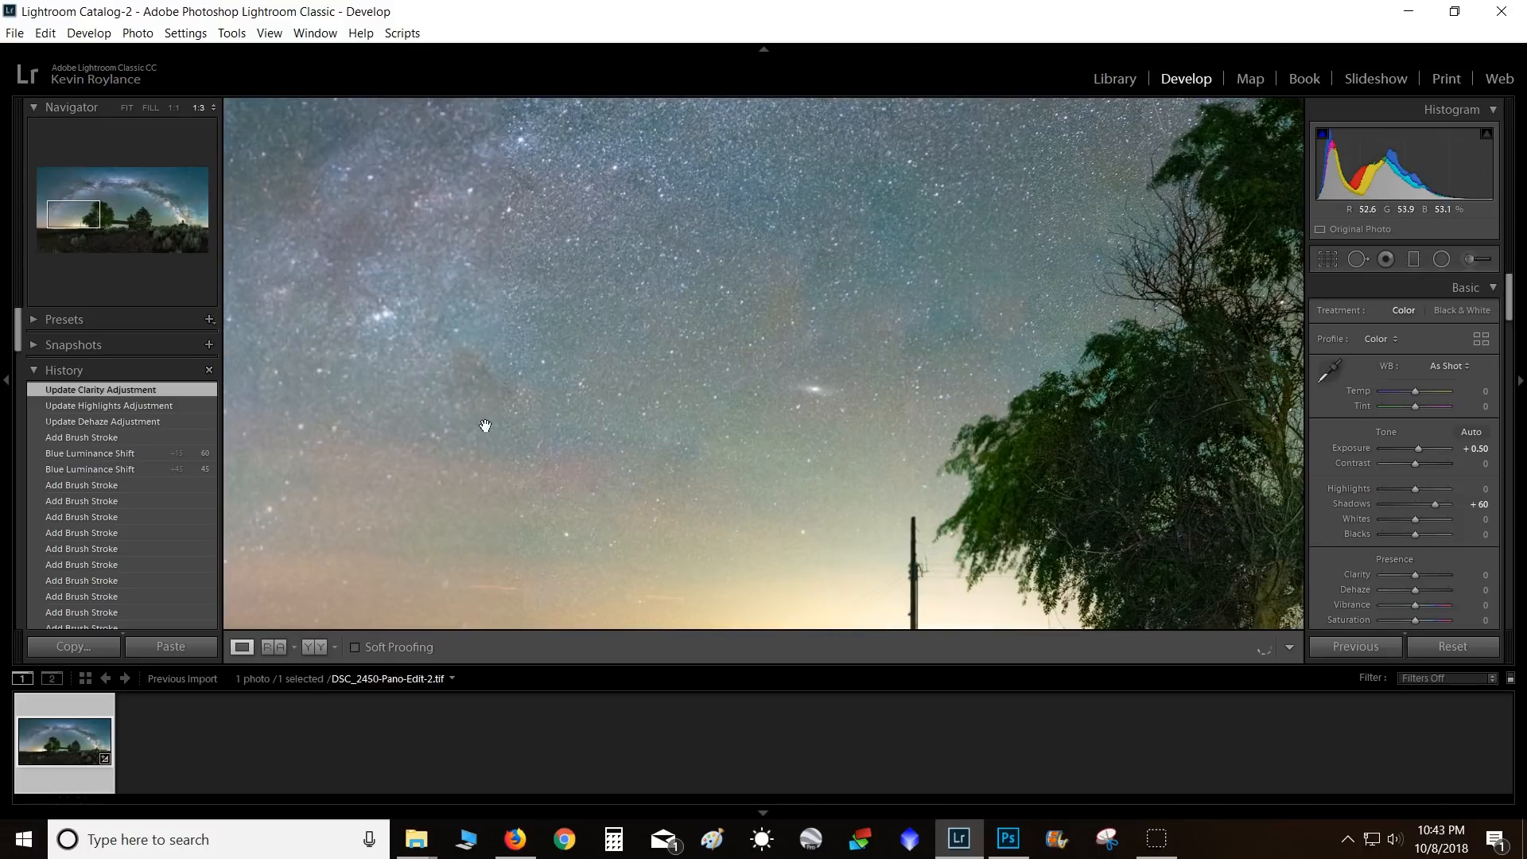
left_click_drag(903, 308, 1328, 498)
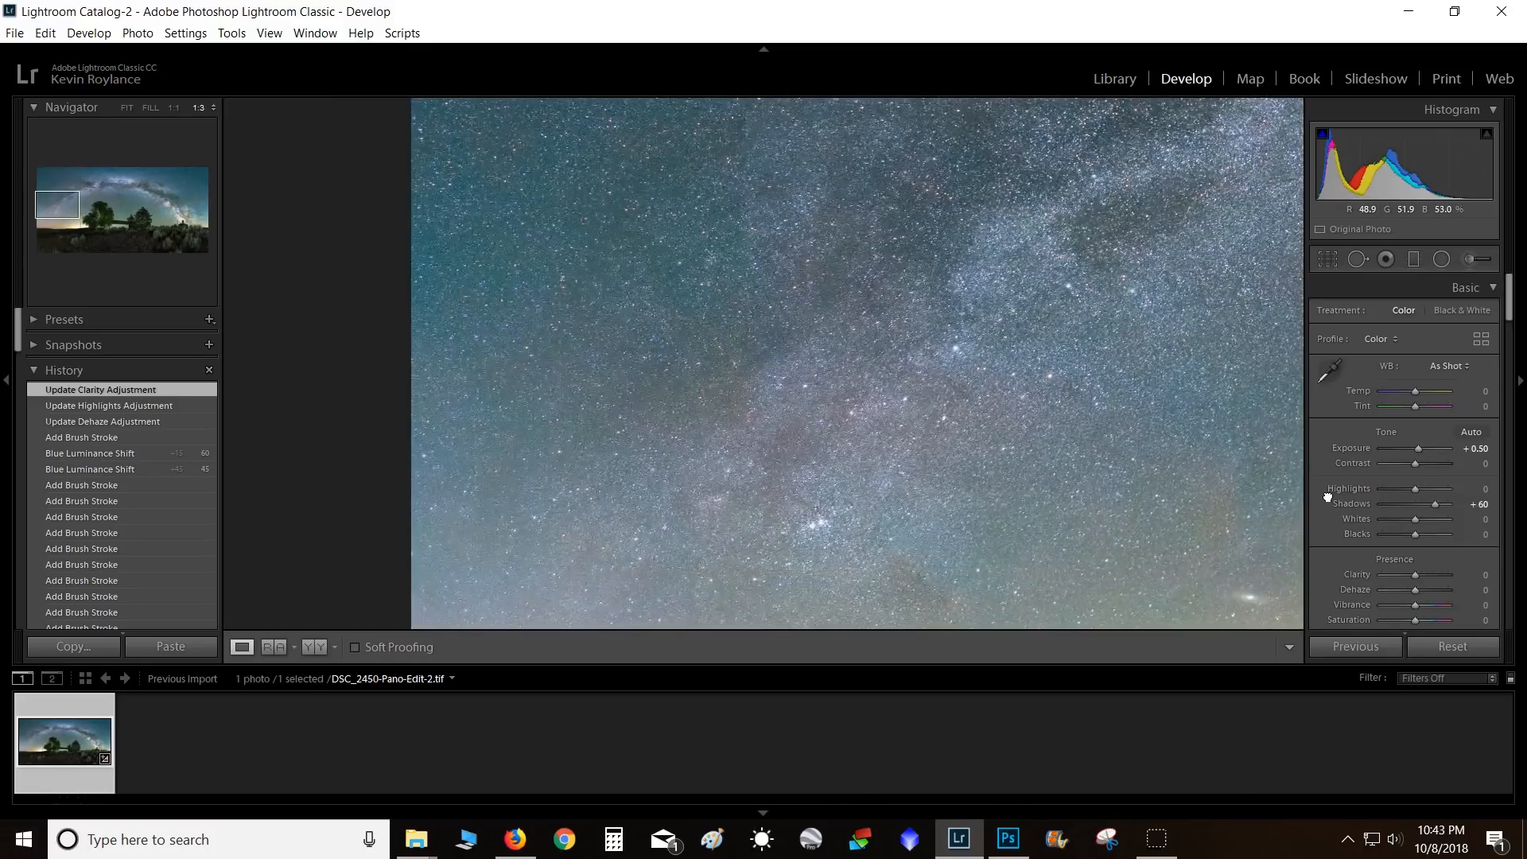
left_click(944, 475)
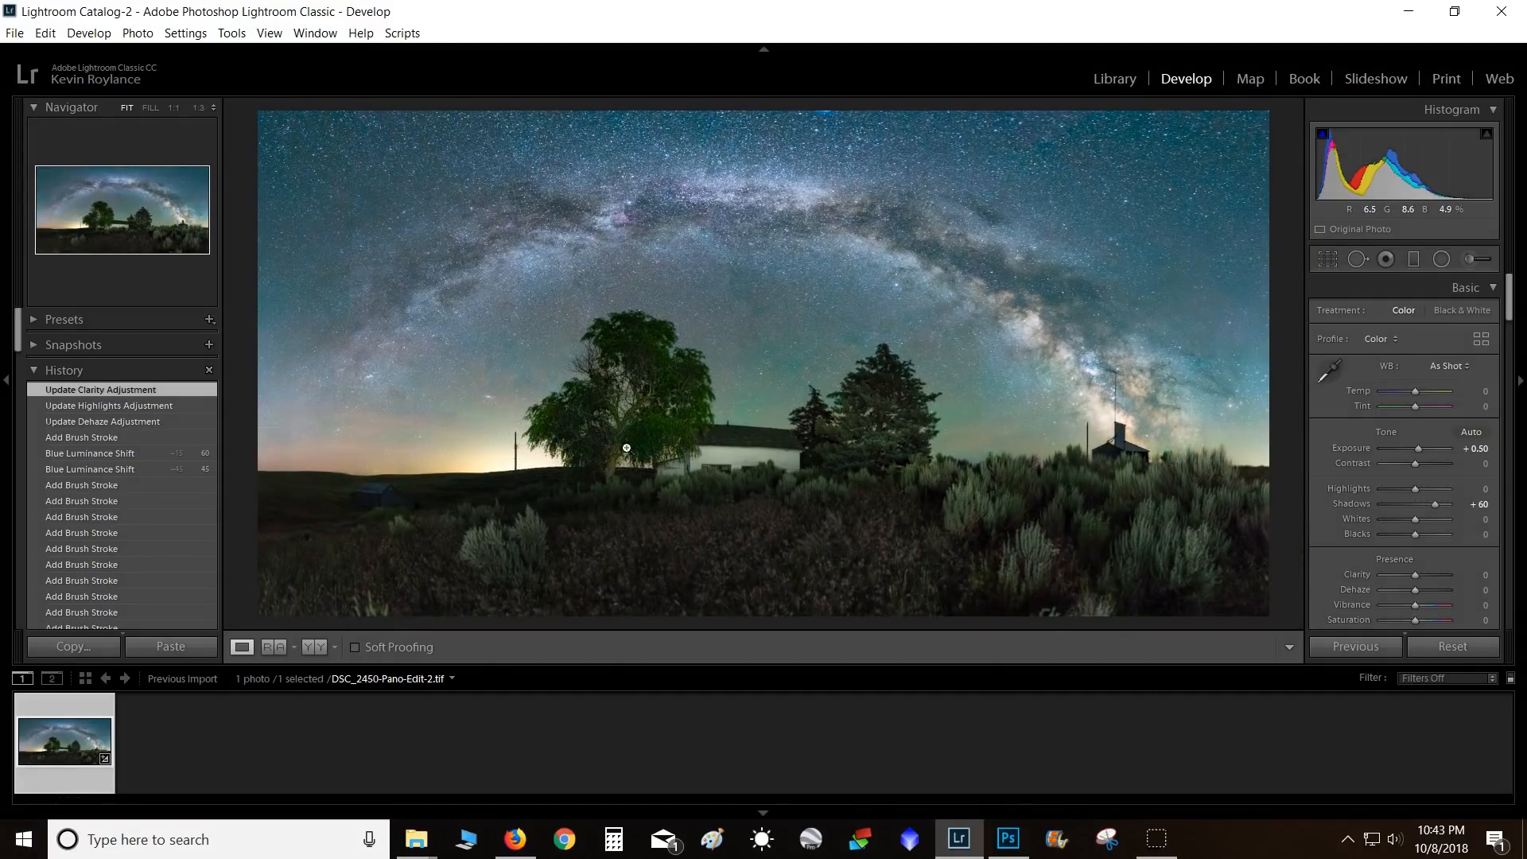
left_click(621, 421)
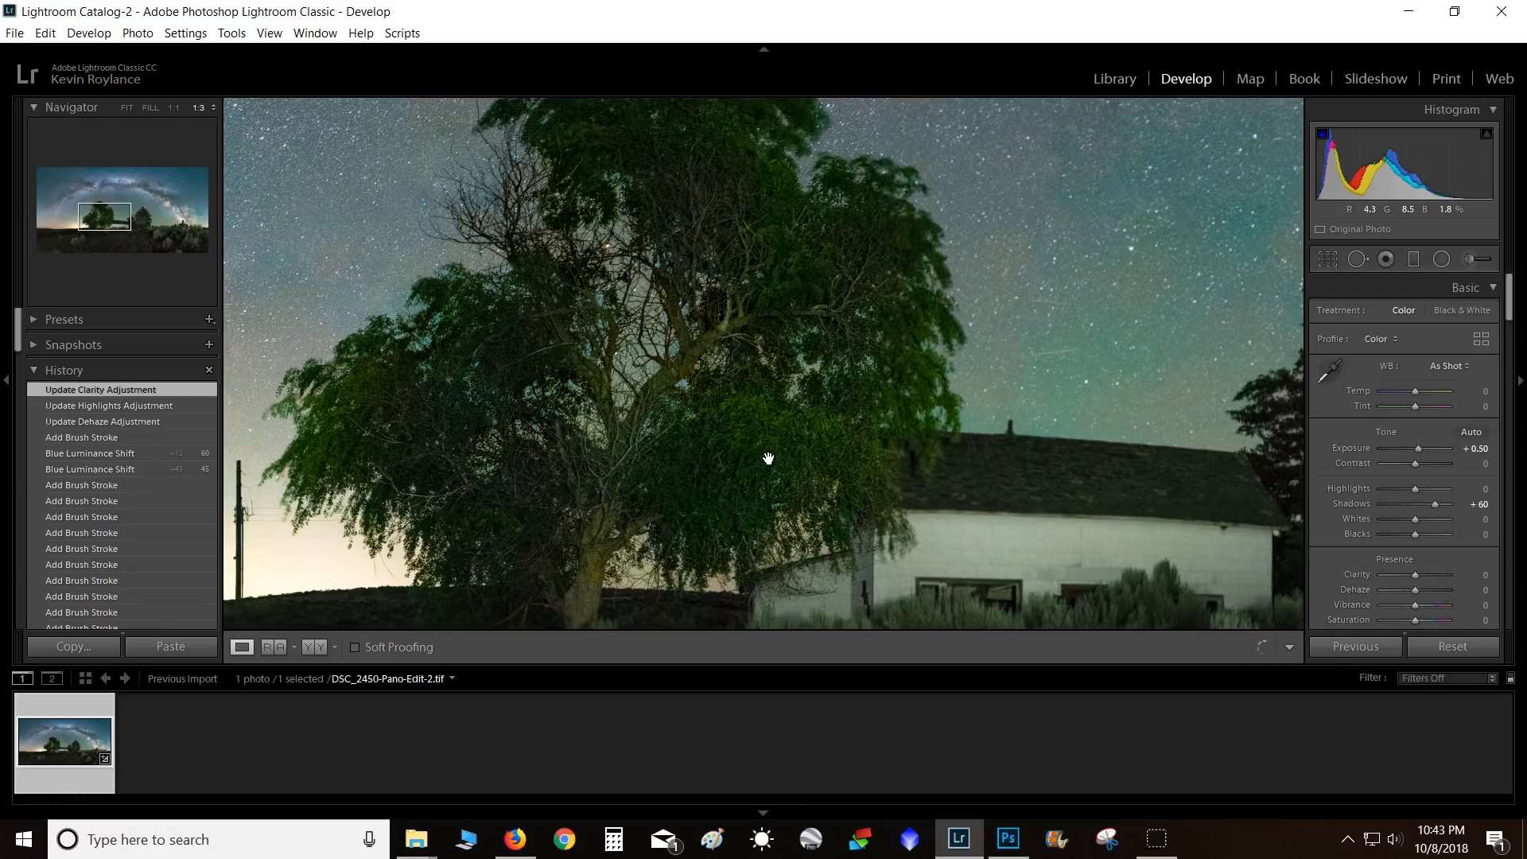
mouse_move(769, 458)
left_mouse_down()
mouse_move(910, 562)
mouse_move(896, 323)
mouse_move(771, 454)
left_mouse_up()
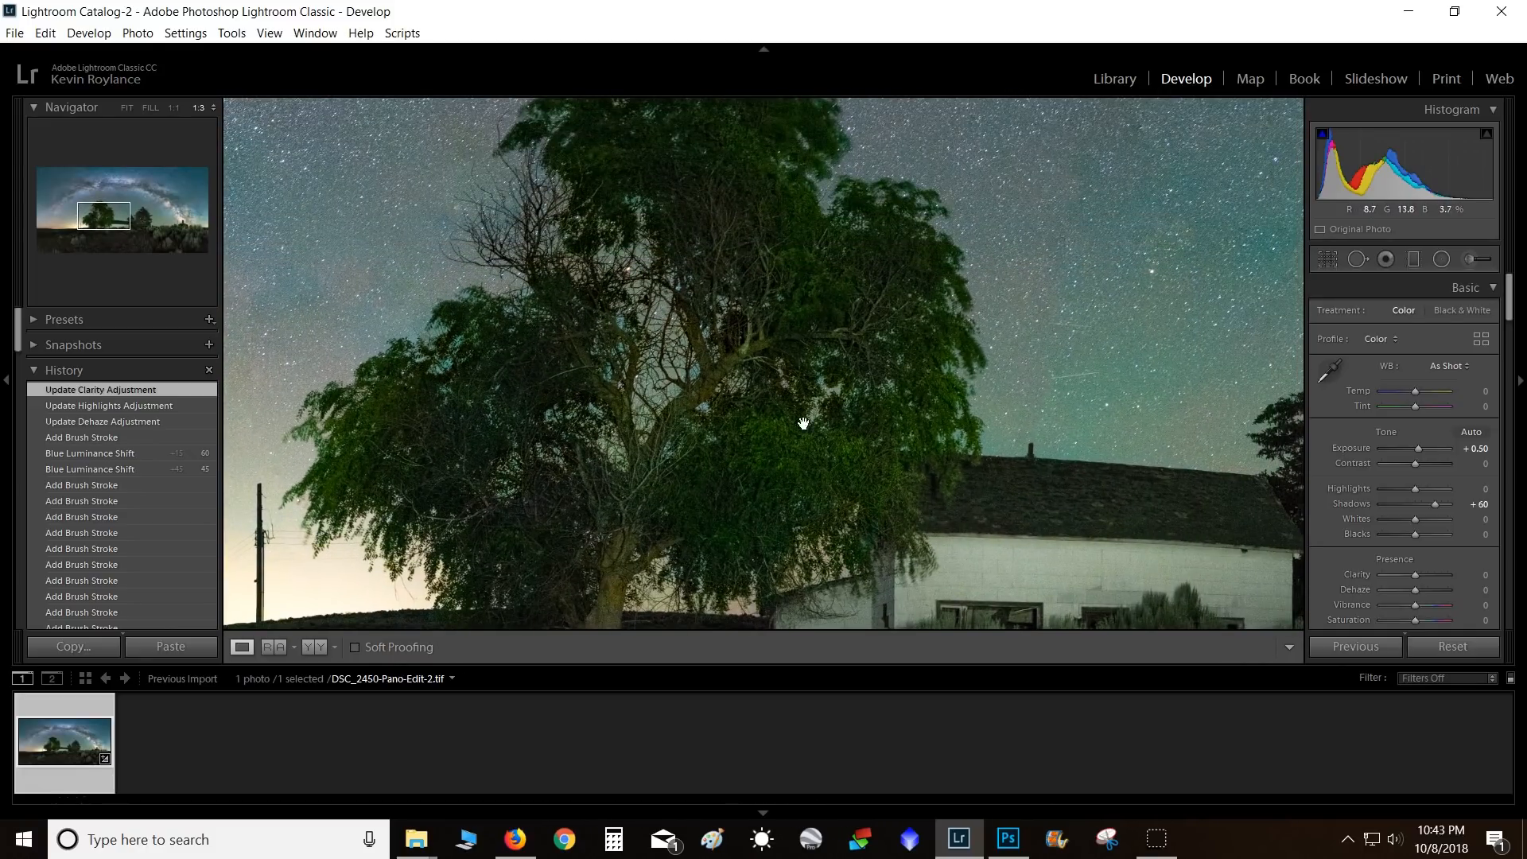
left_click(775, 486)
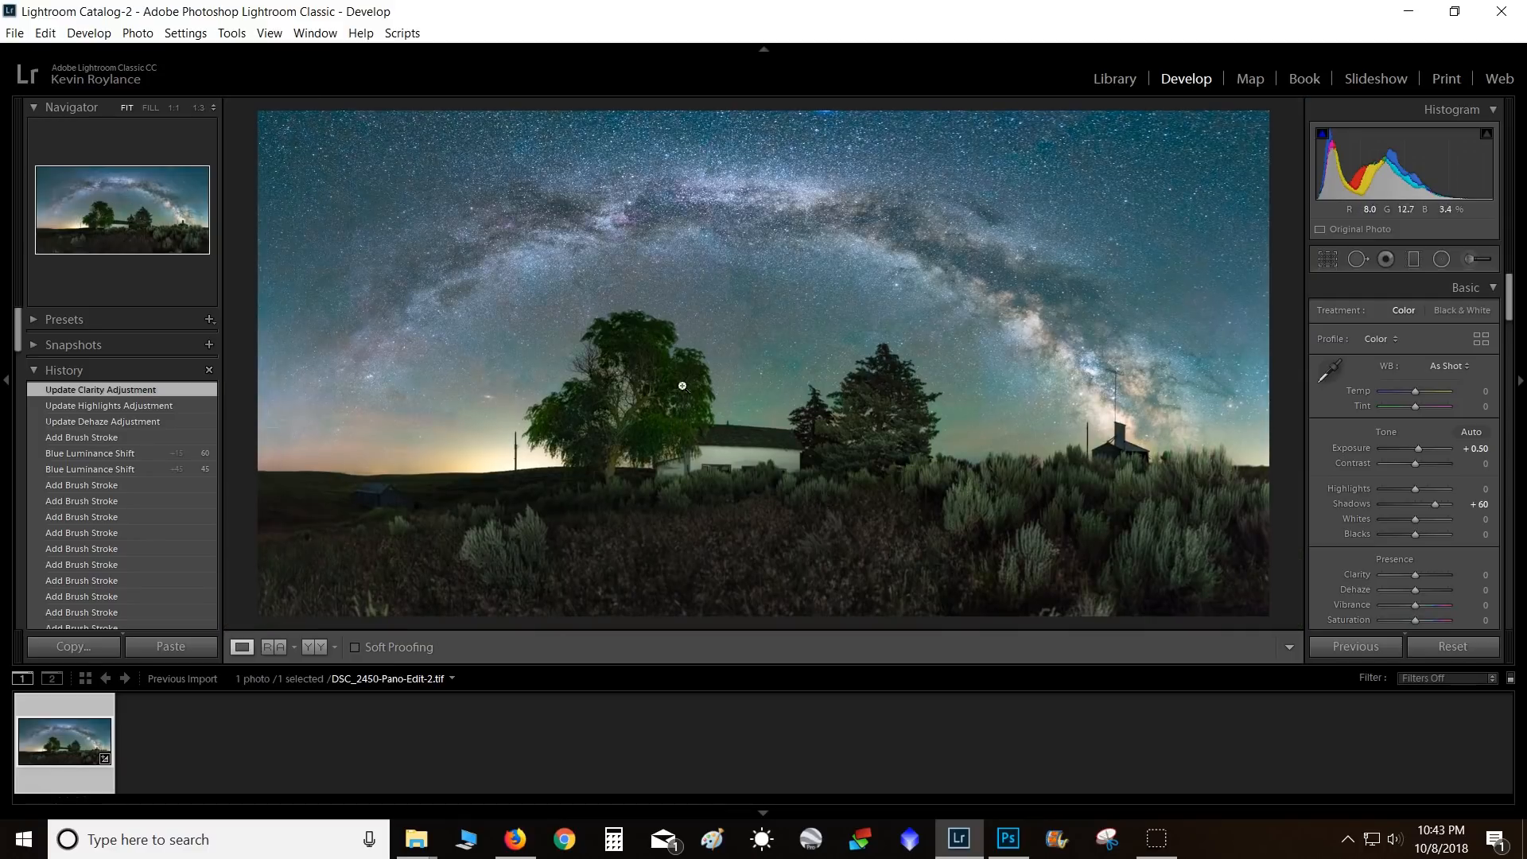
- Paint a new brush mask with tint 15 over the large tree's green foliage and set its saturation to -46
left_click(682, 386)
left_click_drag(705, 442, 869, 468)
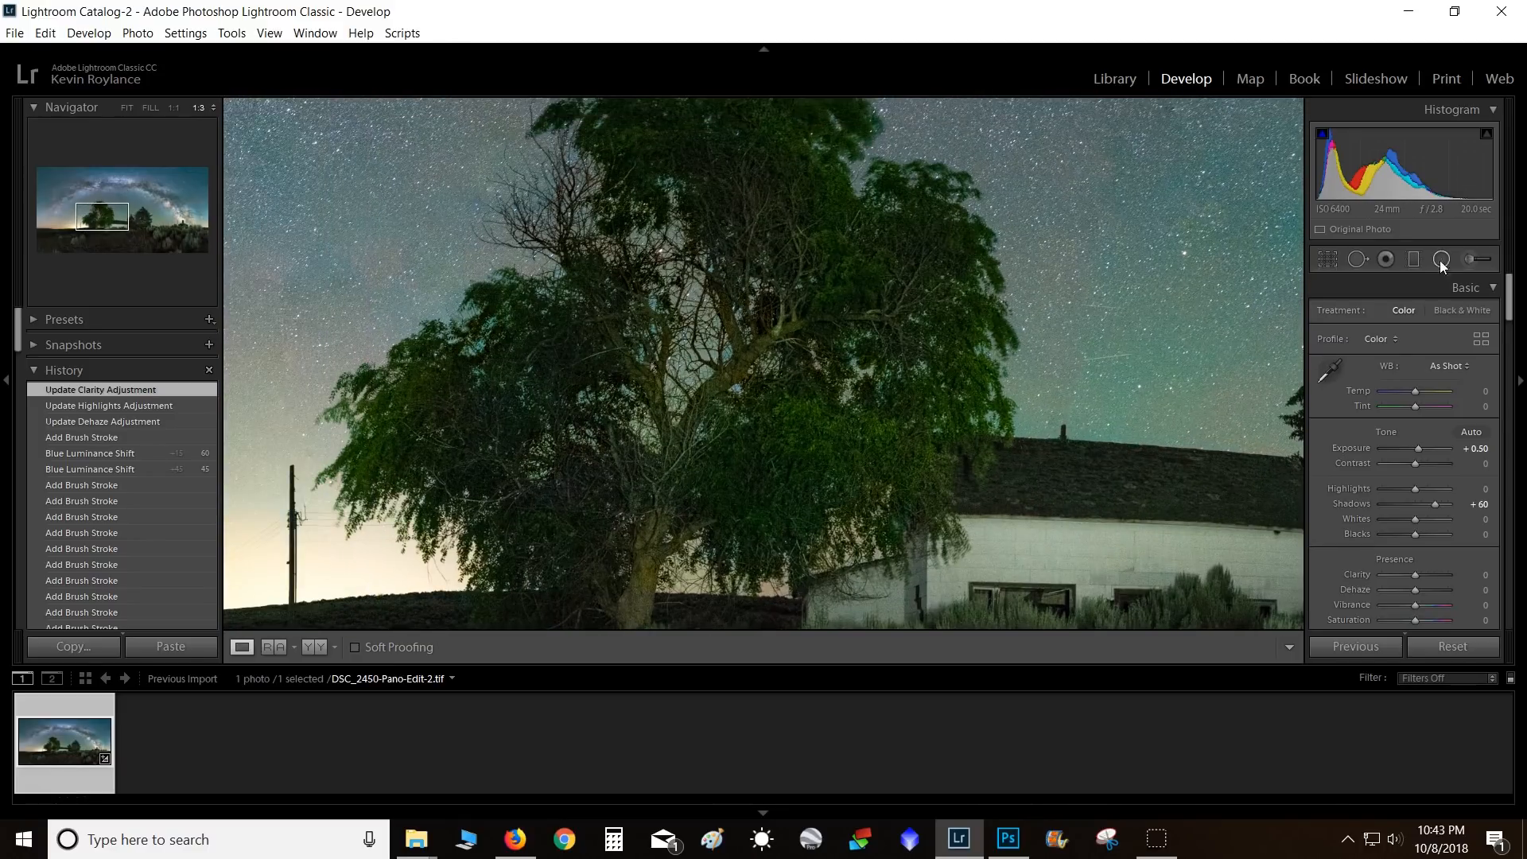
left_click(1471, 258)
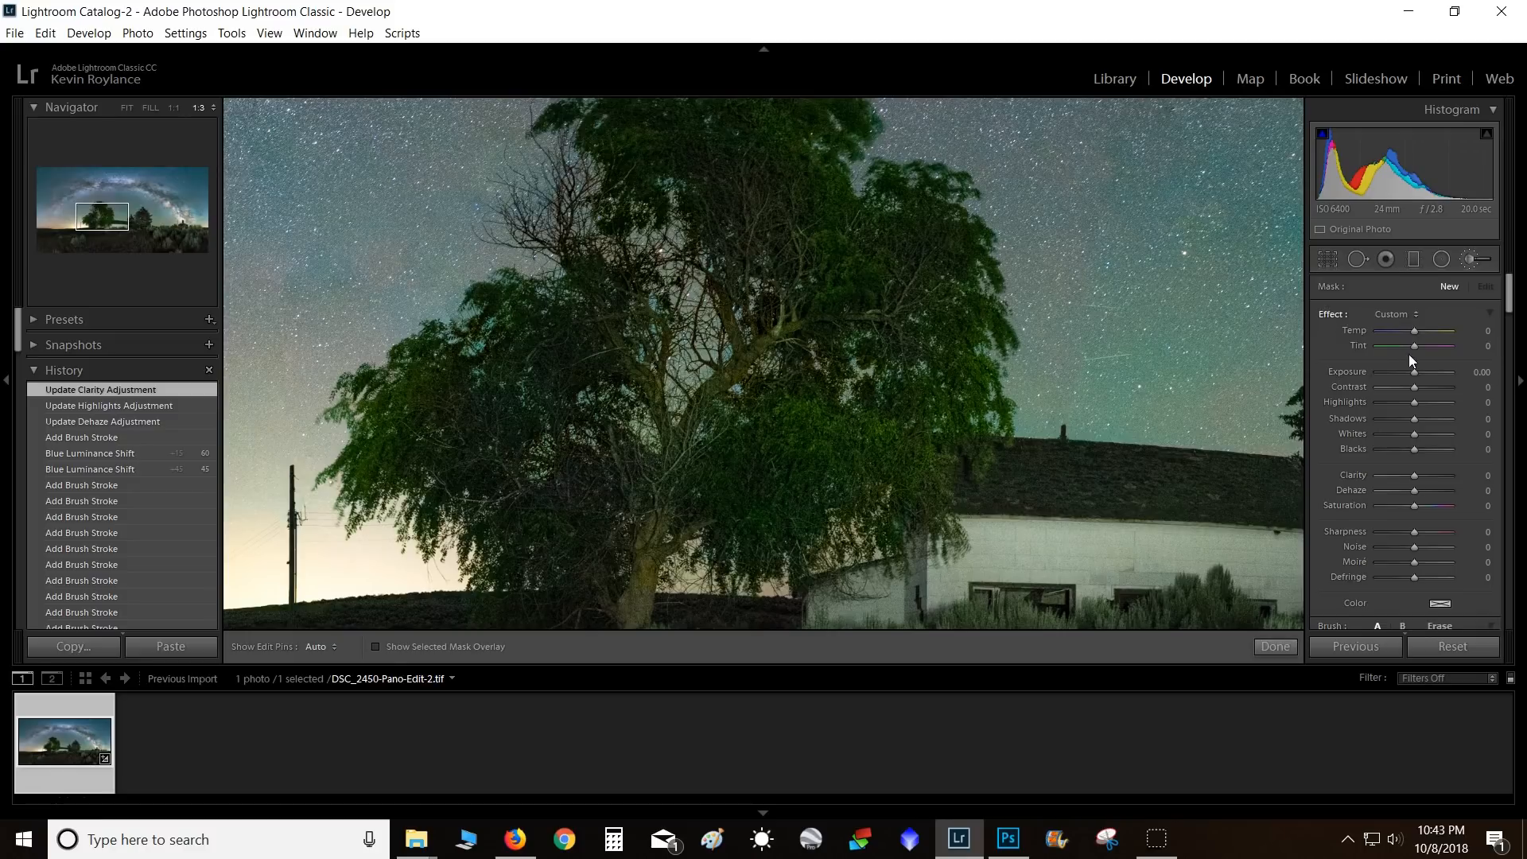
scroll(1410, 346, "up", 4)
scroll(1336, 529, "down", 3)
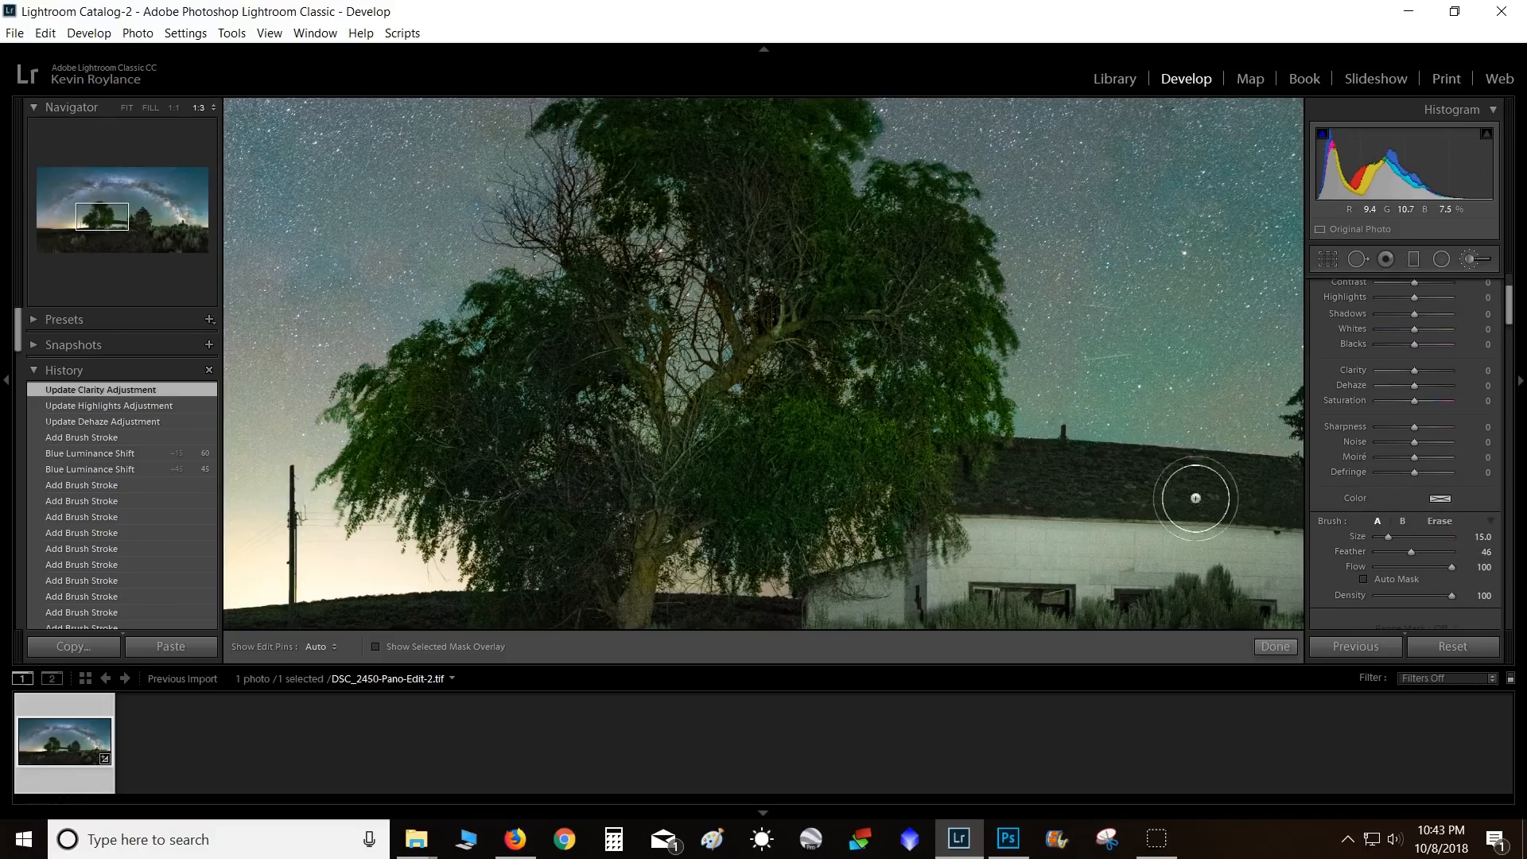
scroll(854, 451, "up", 2)
mouse_move(853, 455)
left_mouse_down()
mouse_move(803, 462)
mouse_move(818, 431)
mouse_move(792, 485)
mouse_move(743, 470)
mouse_move(834, 456)
mouse_move(804, 505)
mouse_move(791, 460)
mouse_move(883, 454)
mouse_move(925, 428)
mouse_move(910, 262)
mouse_move(857, 261)
mouse_move(840, 282)
mouse_move(799, 188)
mouse_move(845, 274)
mouse_move(796, 200)
mouse_move(946, 366)
mouse_move(899, 442)
mouse_move(782, 439)
mouse_move(755, 474)
mouse_move(804, 481)
mouse_move(768, 473)
left_mouse_up()
scroll(1339, 486, "up", 3)
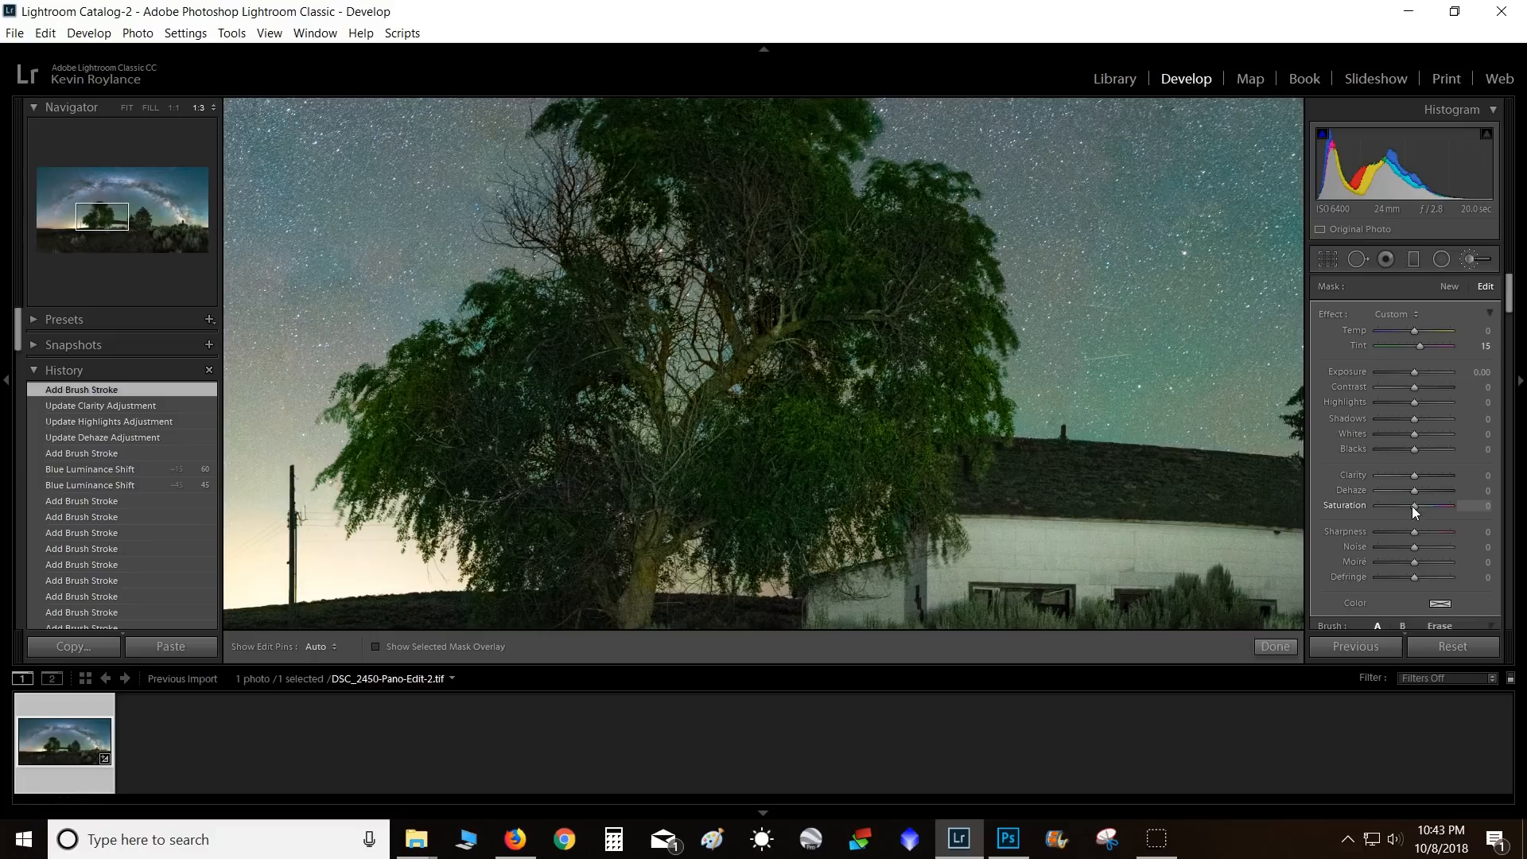
left_click_drag(1407, 504, 1395, 508)
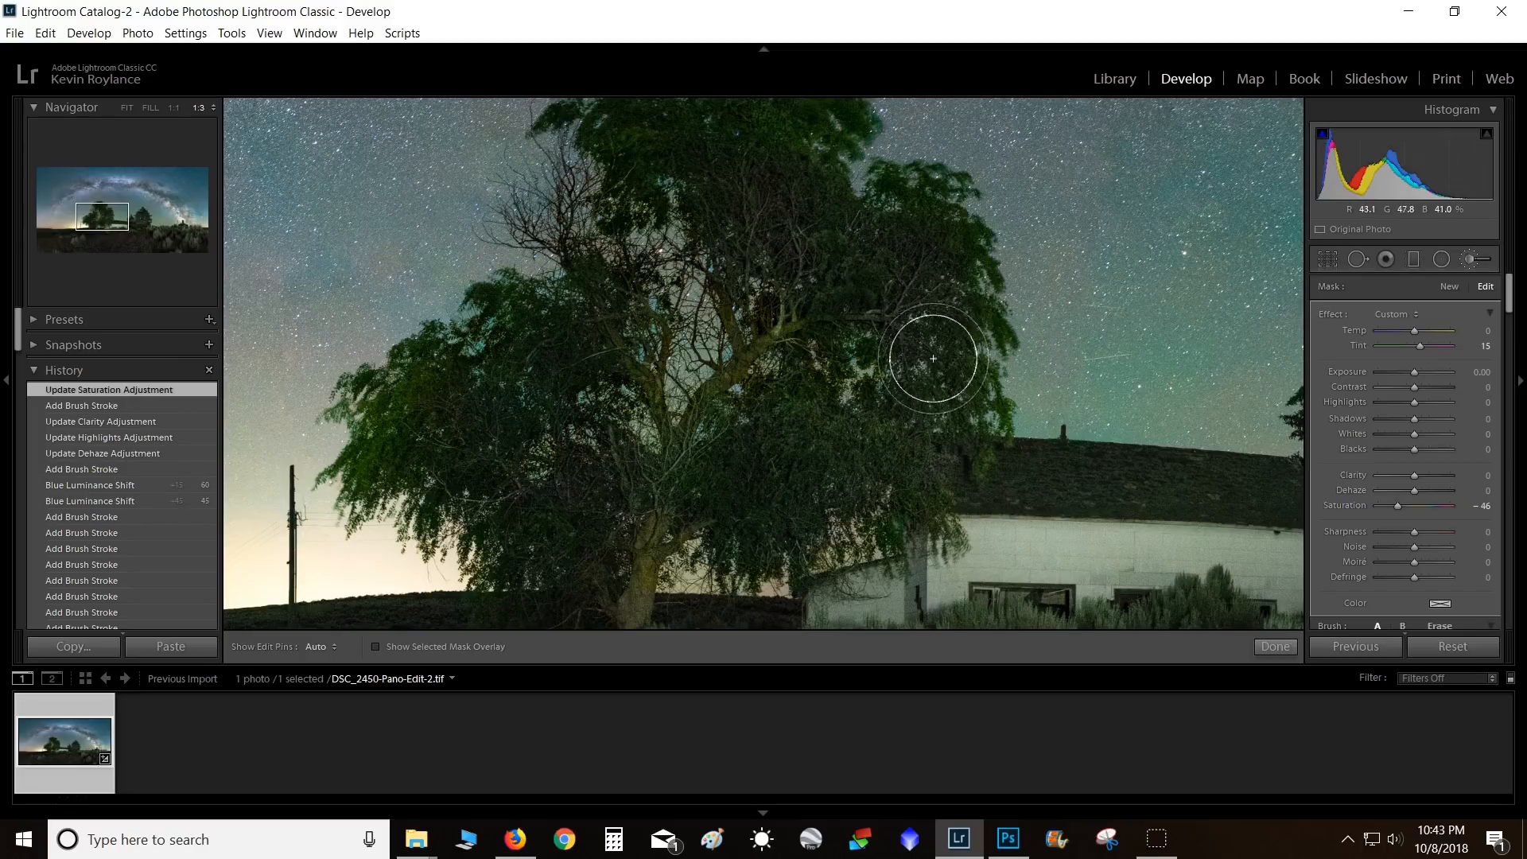
- Extend the tint and desaturation brush mask over the rest of the large tree's green foliage, including its crown and outer branches
key("h")
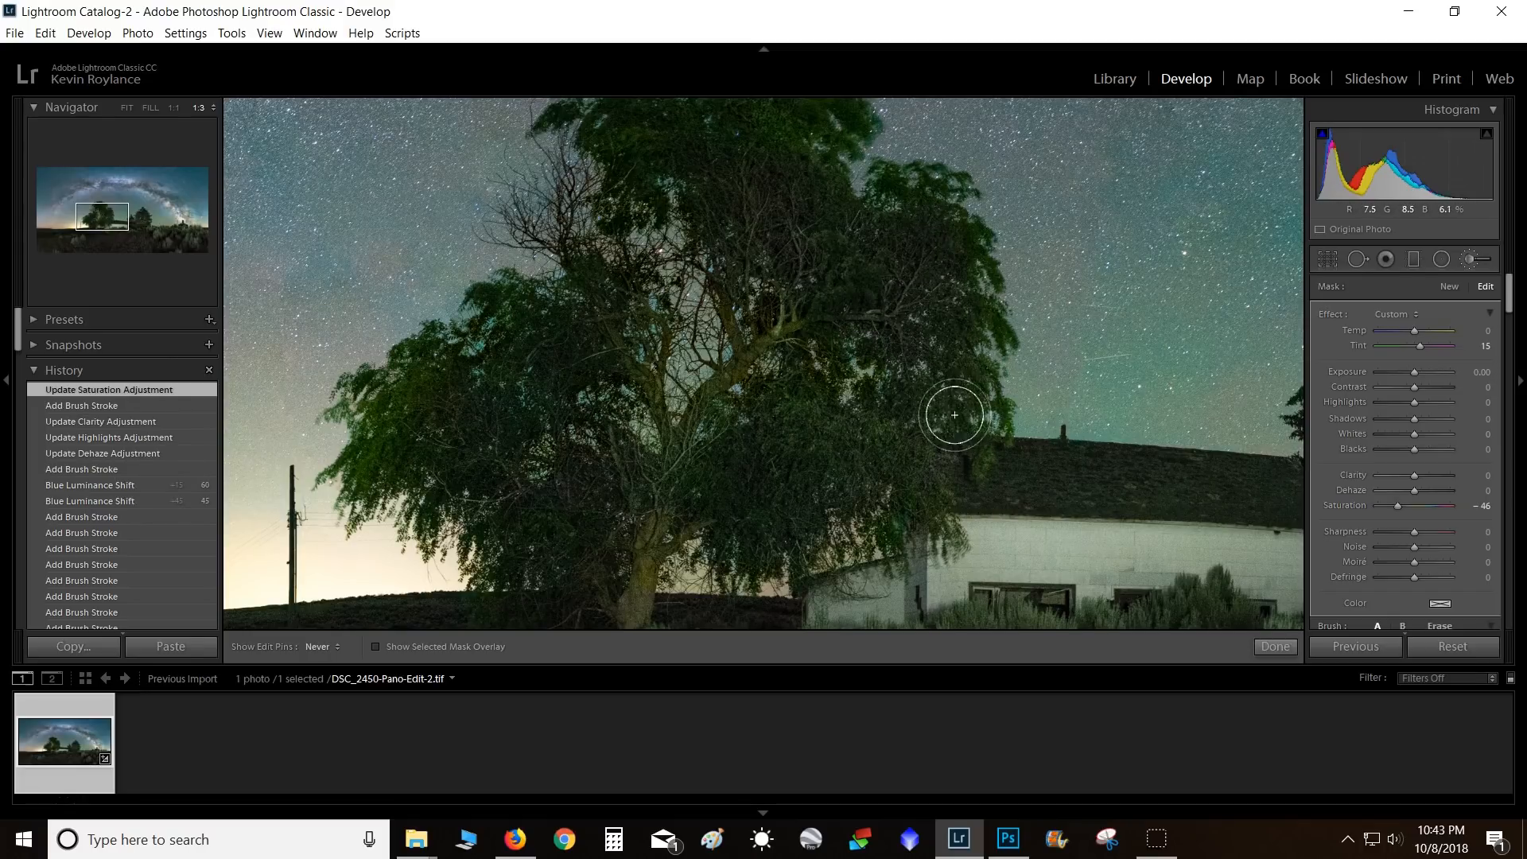
mouse_move(783, 478)
left_mouse_down()
mouse_move(676, 450)
mouse_move(678, 470)
left_mouse_up()
key("space")
mouse_move(777, 275)
left_mouse_down()
mouse_move(951, 327)
mouse_move(1106, 219)
left_mouse_up()
key("h")
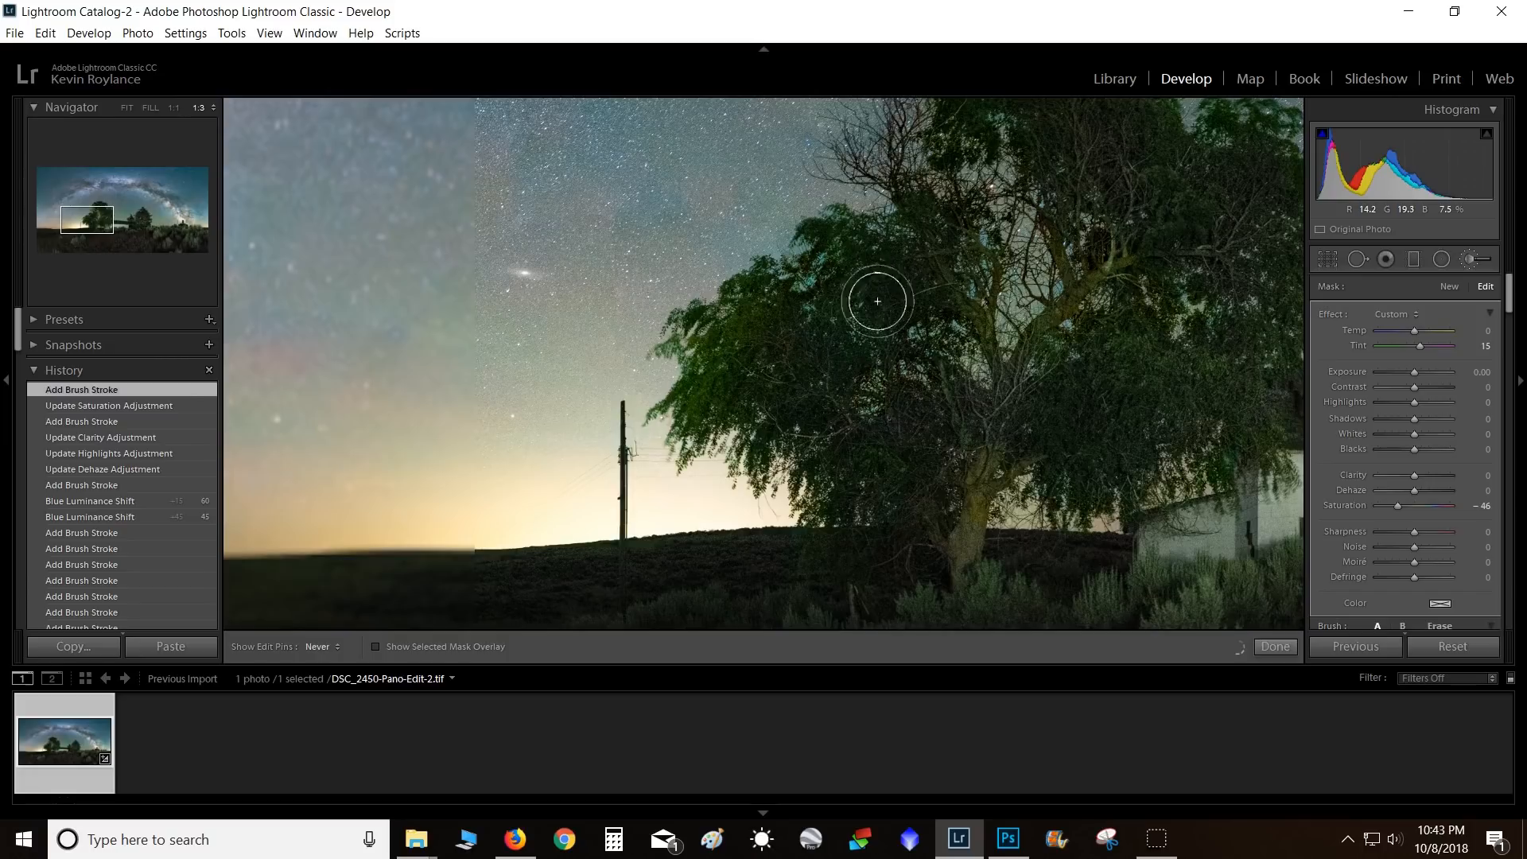
left_click_drag(849, 446, 849, 446)
key("space")
left_click_drag(1089, 250, 1001, 422)
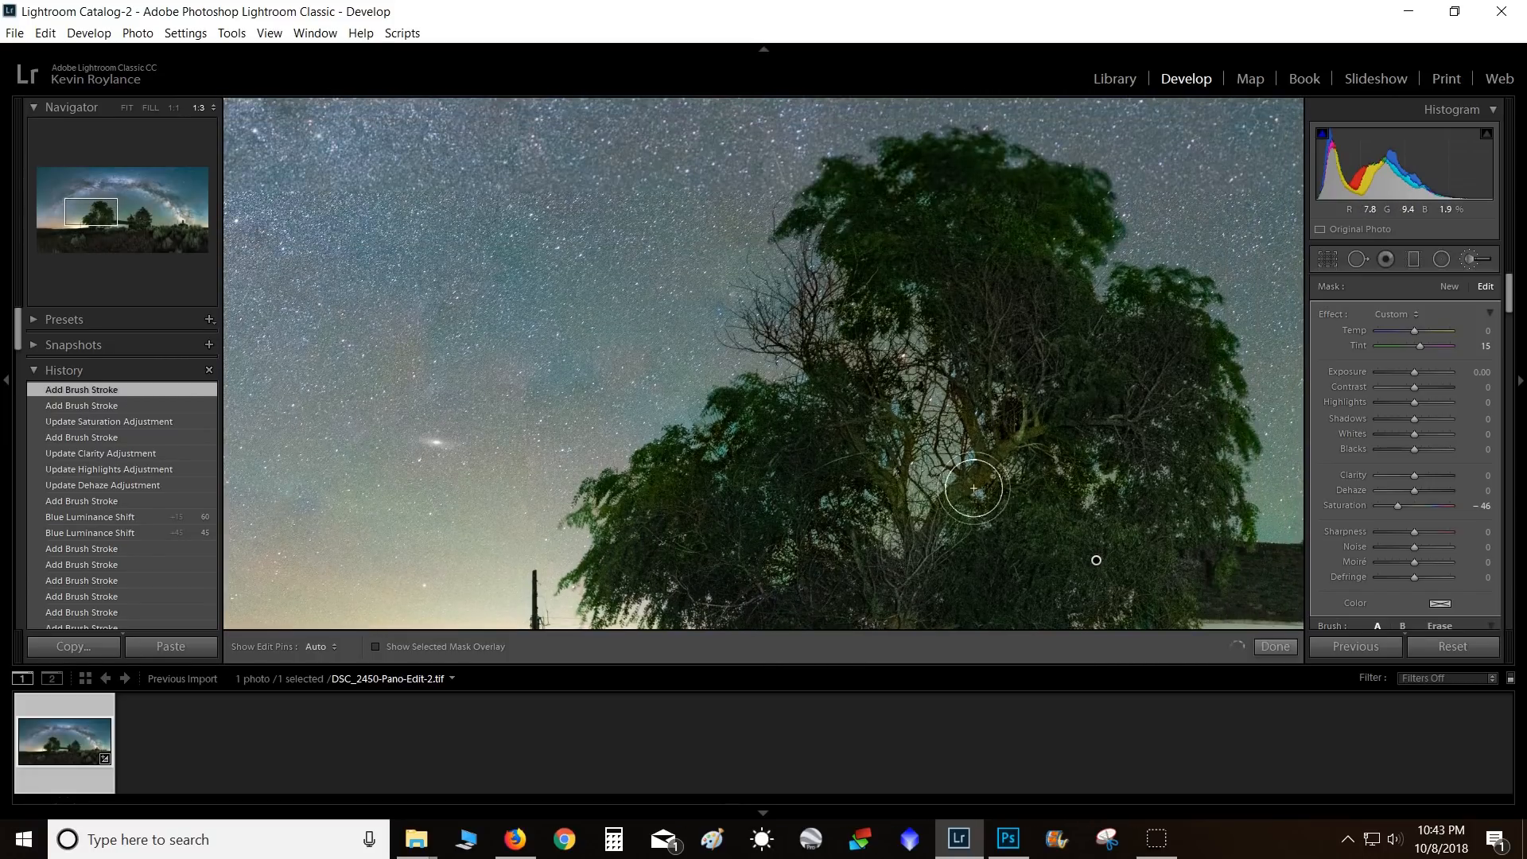
key("h")
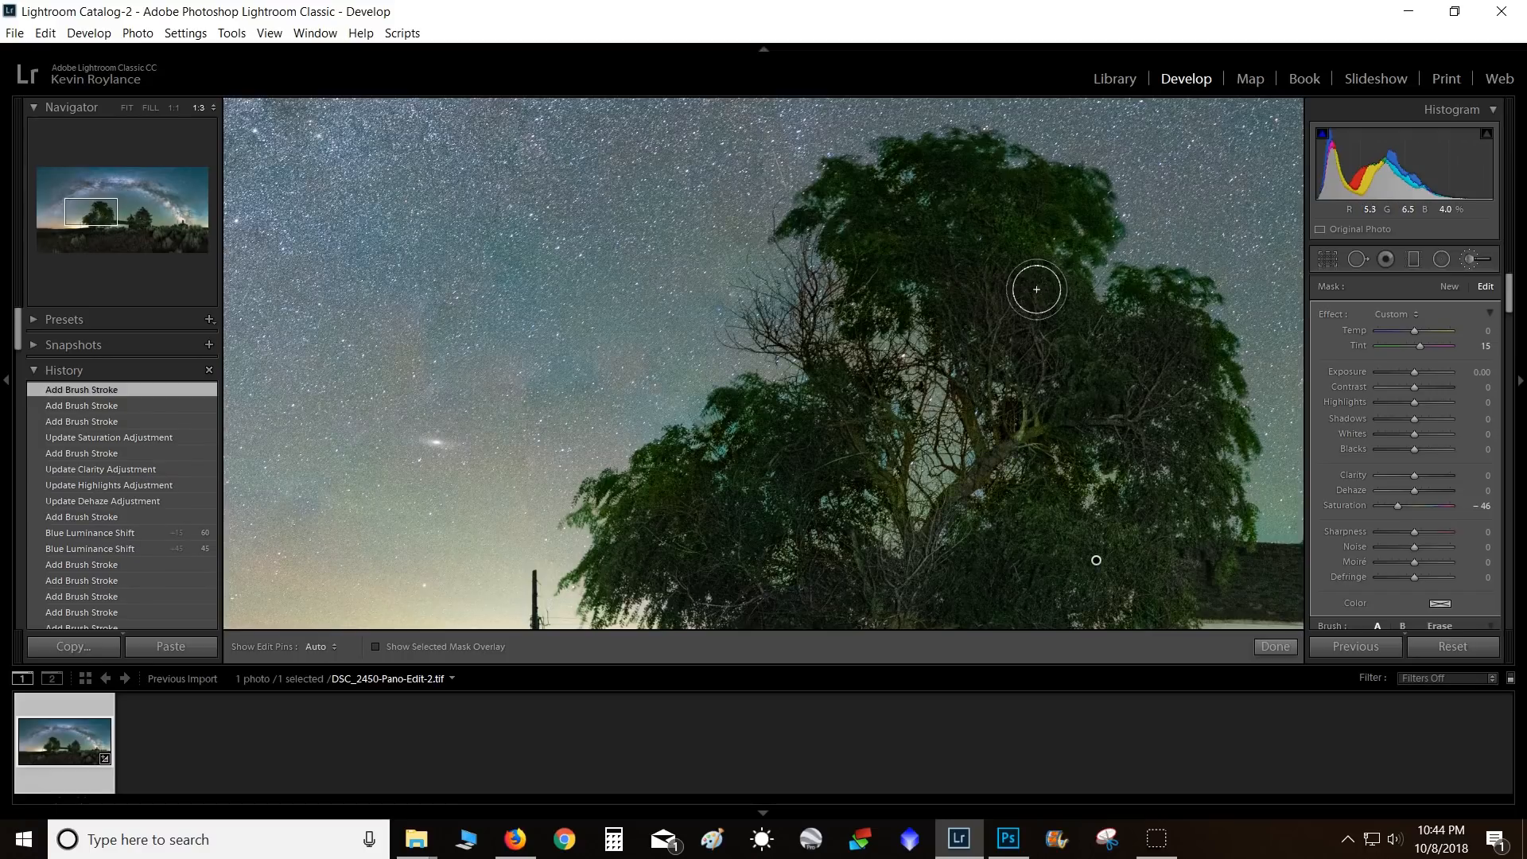
mouse_move(1060, 222)
left_mouse_down()
mouse_move(865, 206)
mouse_move(959, 255)
left_mouse_up()
scroll(1334, 552, "down", 5)
scroll(1334, 552, "down", 8)
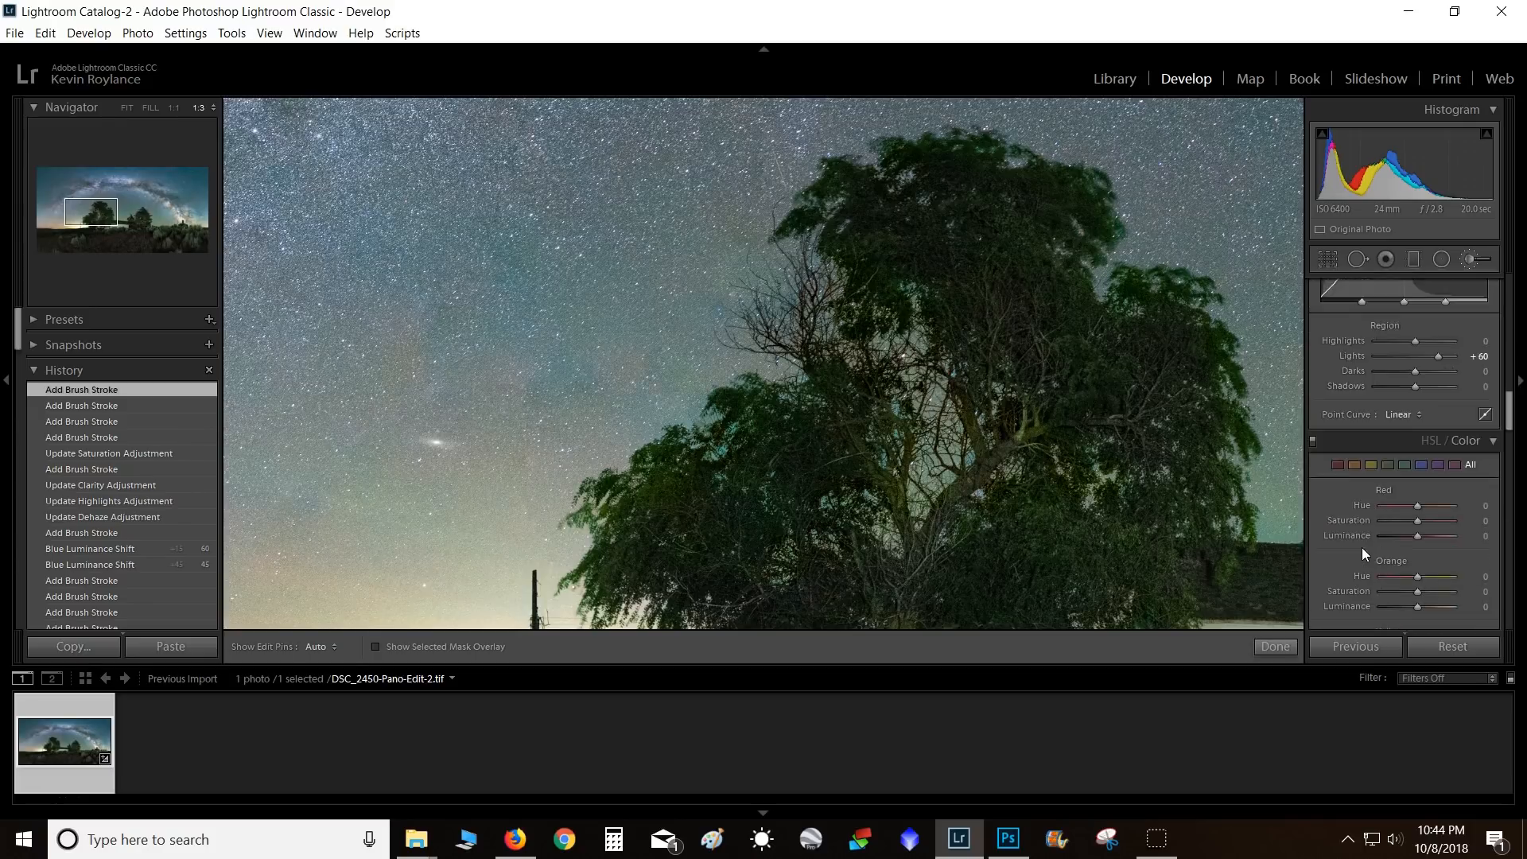
scroll(1362, 493, "down", 10)
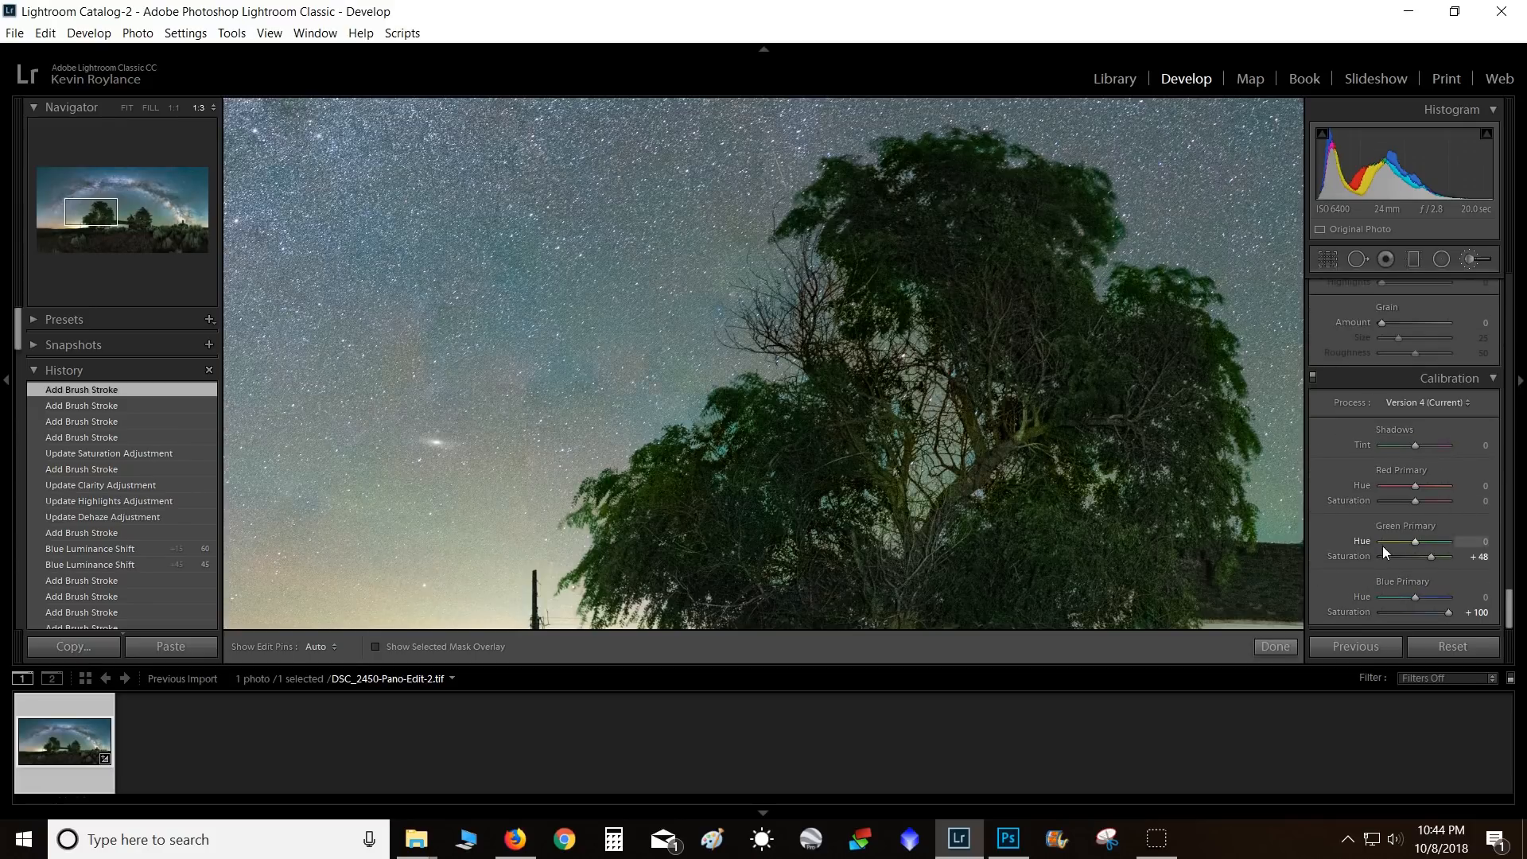
scroll(1363, 544, "up", 10)
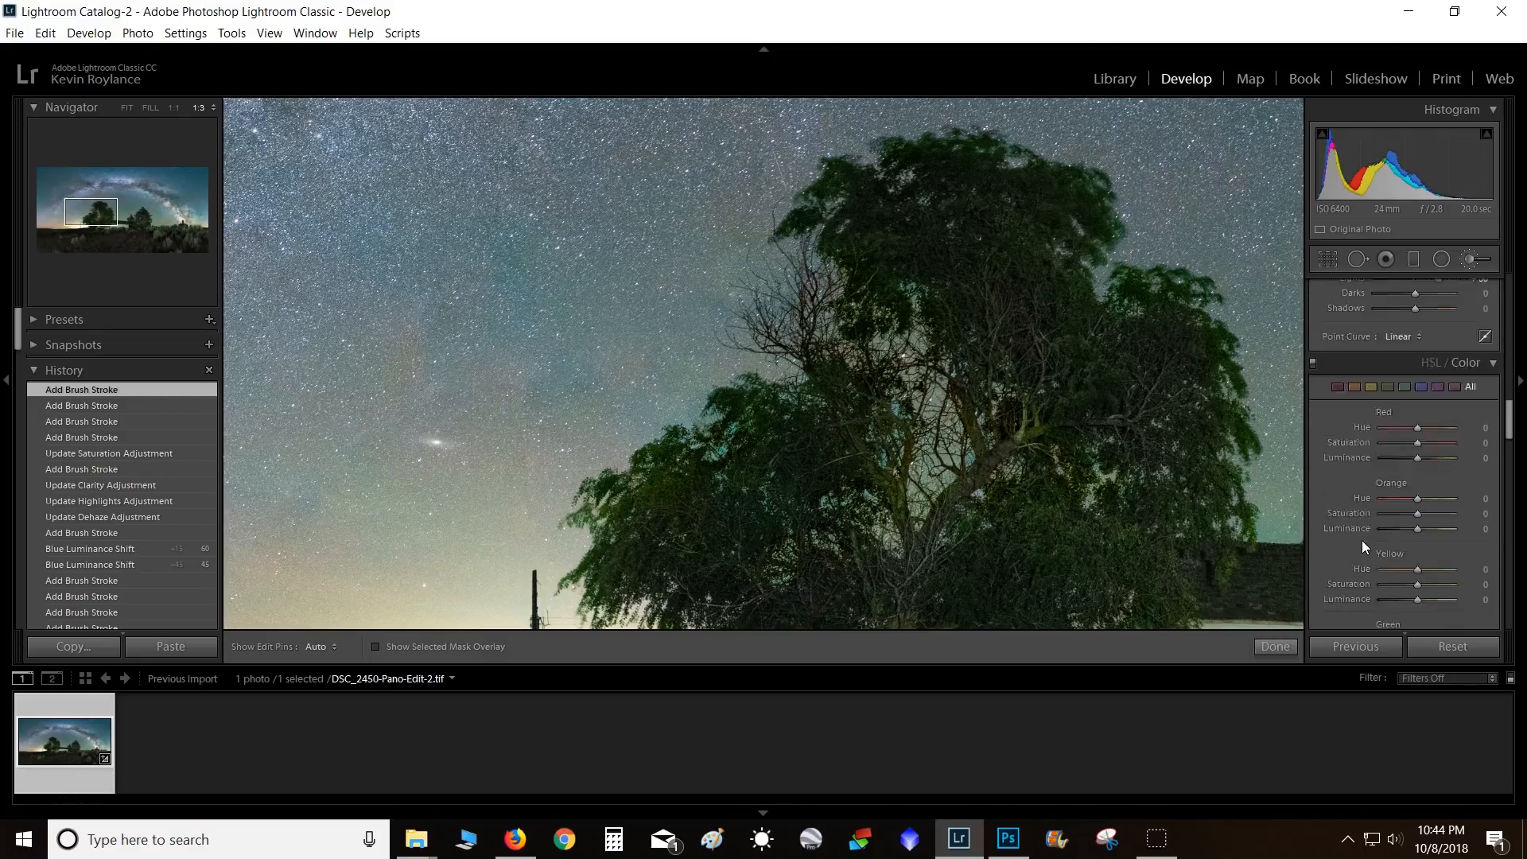
key("k")
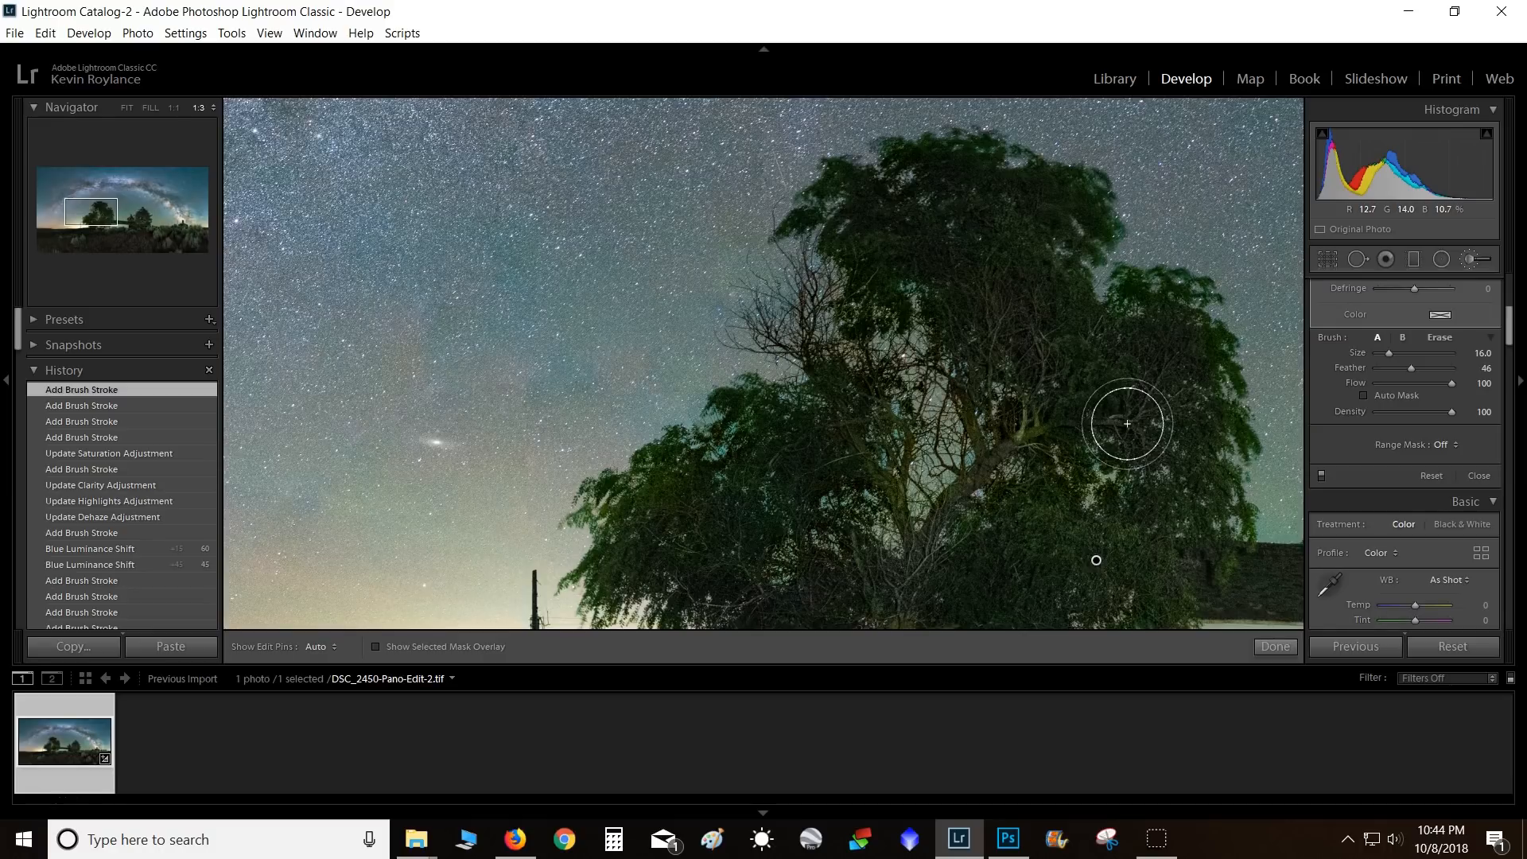
- Examine the large tree's foliage and the sky around it up close and in full view, and finish the brush edit
left_click_drag(1114, 412, 761, 283)
left_click_drag(818, 371, 747, 291)
left_click_drag(607, 389, 608, 452)
left_click_drag(719, 333, 770, 548)
left_click(746, 405)
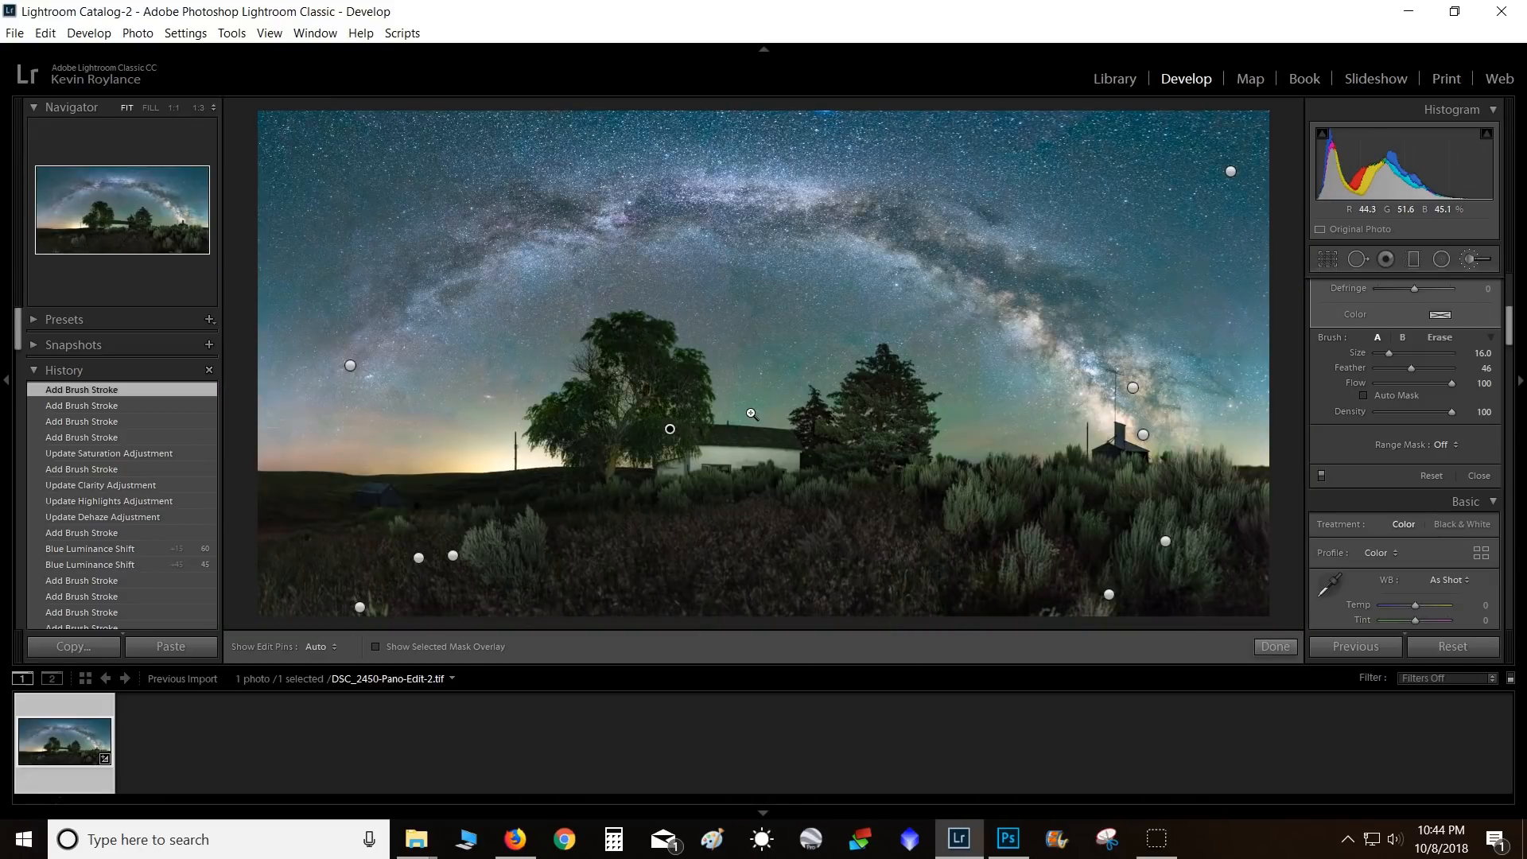
left_click(791, 385)
left_click_drag(777, 395, 777, 453)
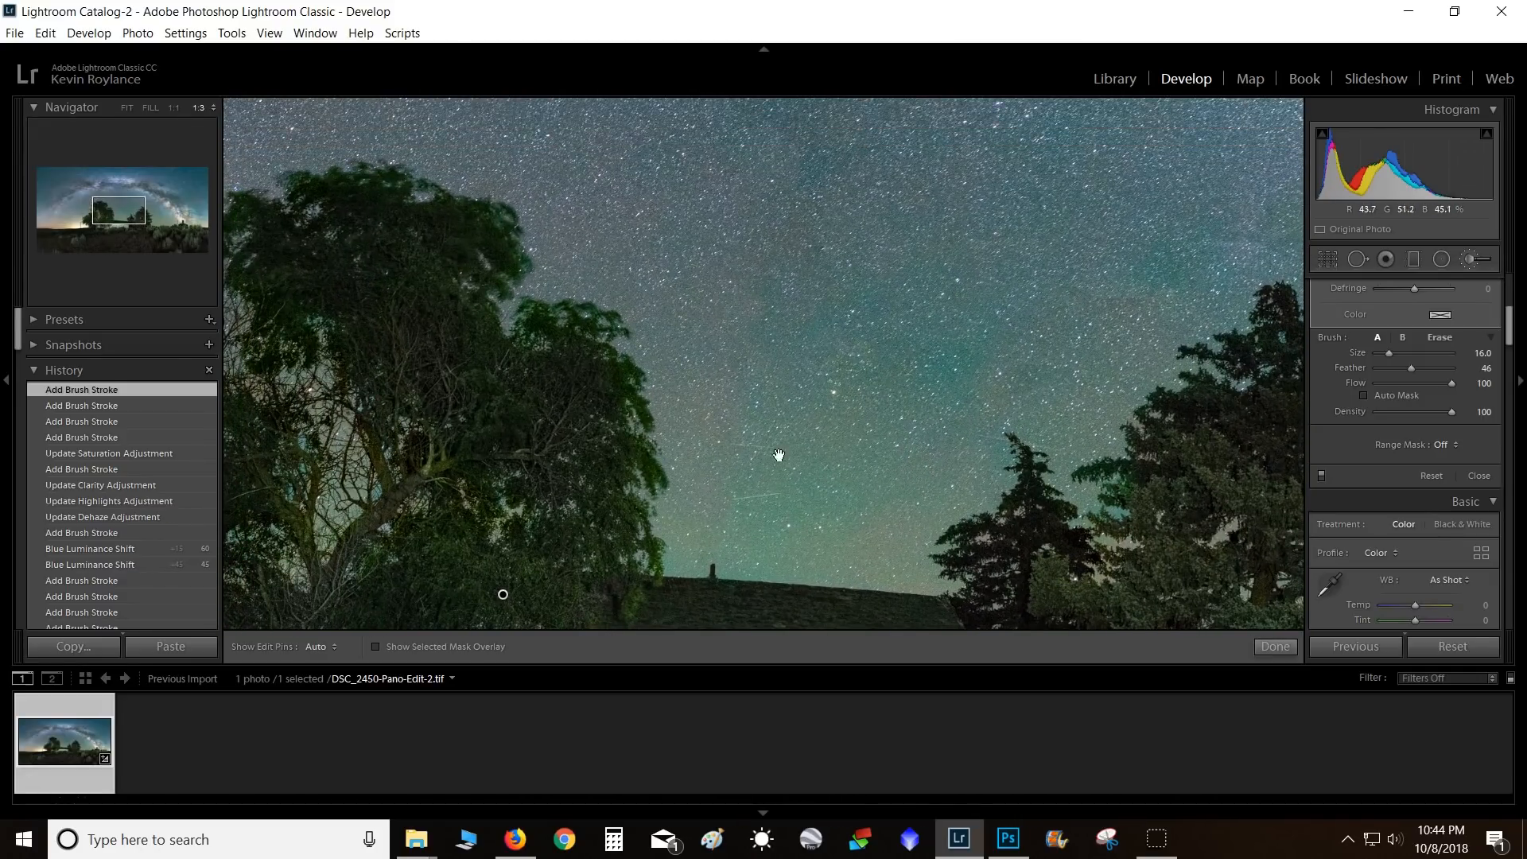
left_click_drag(572, 200, 860, 226)
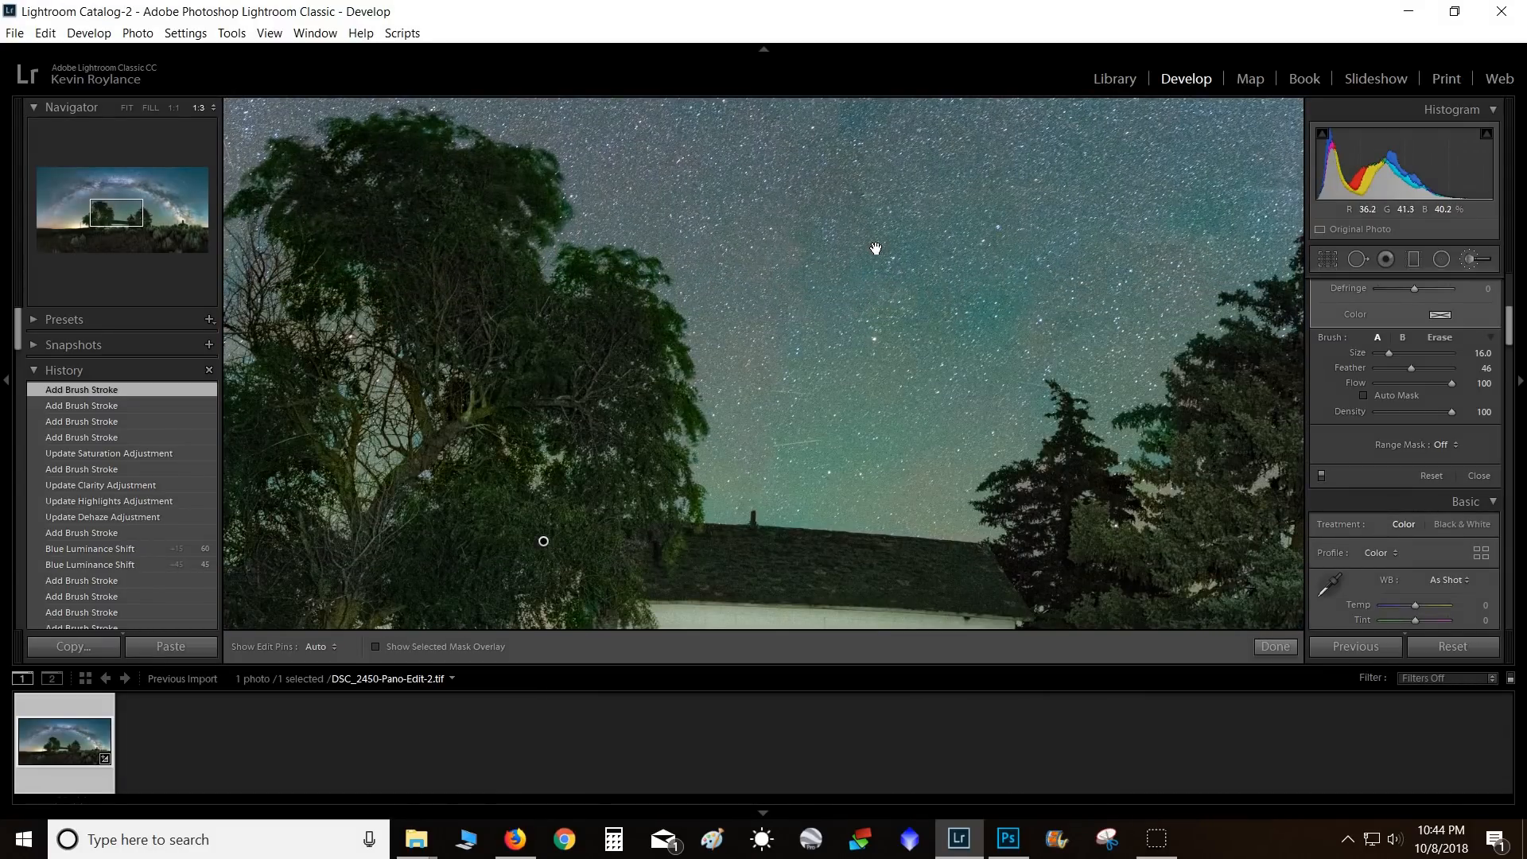
left_click(874, 248)
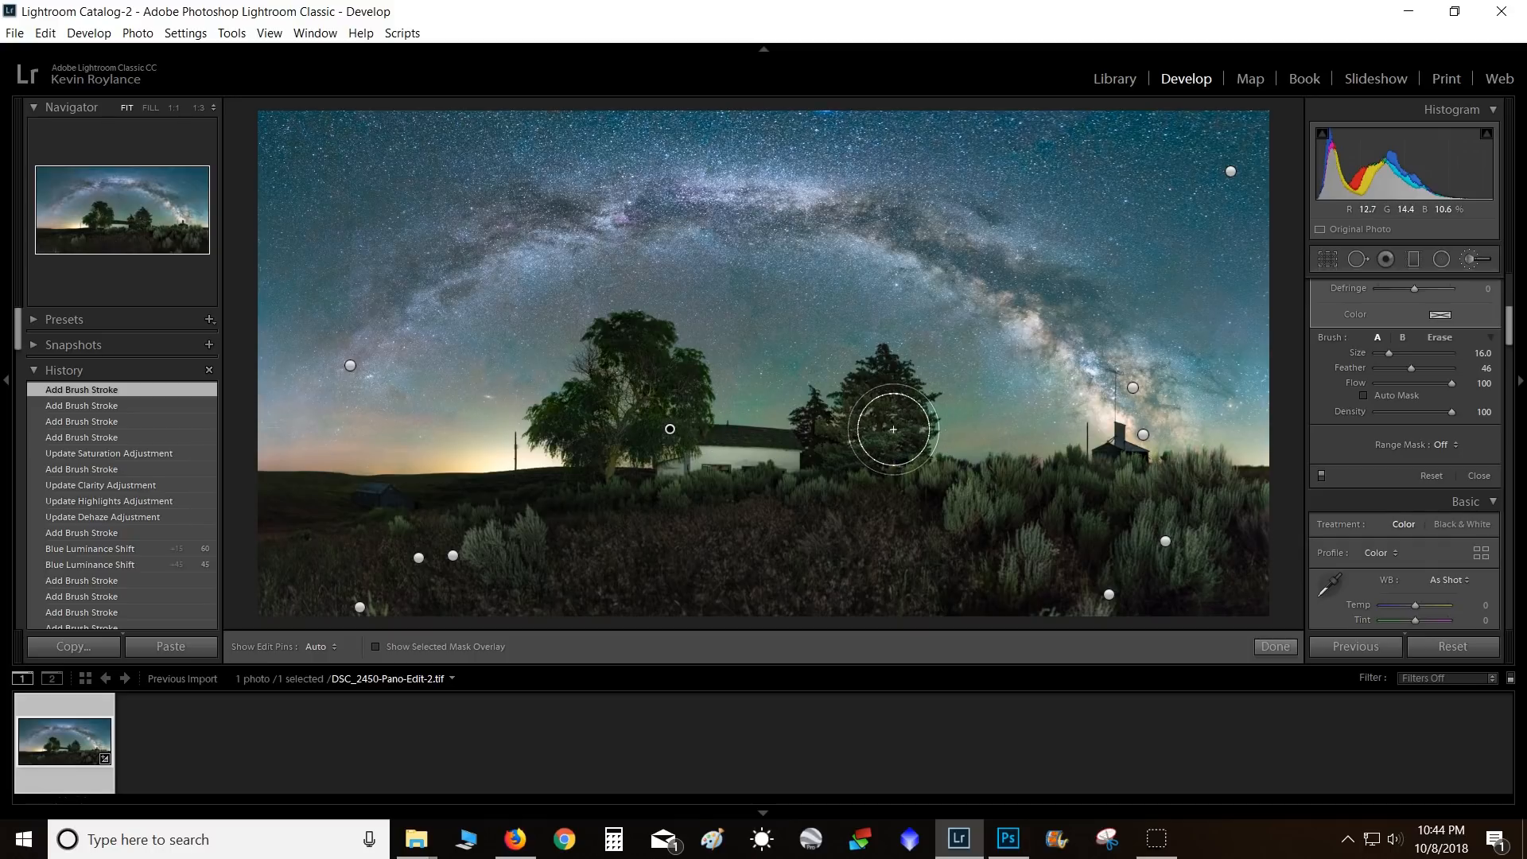
left_click(1275, 647)
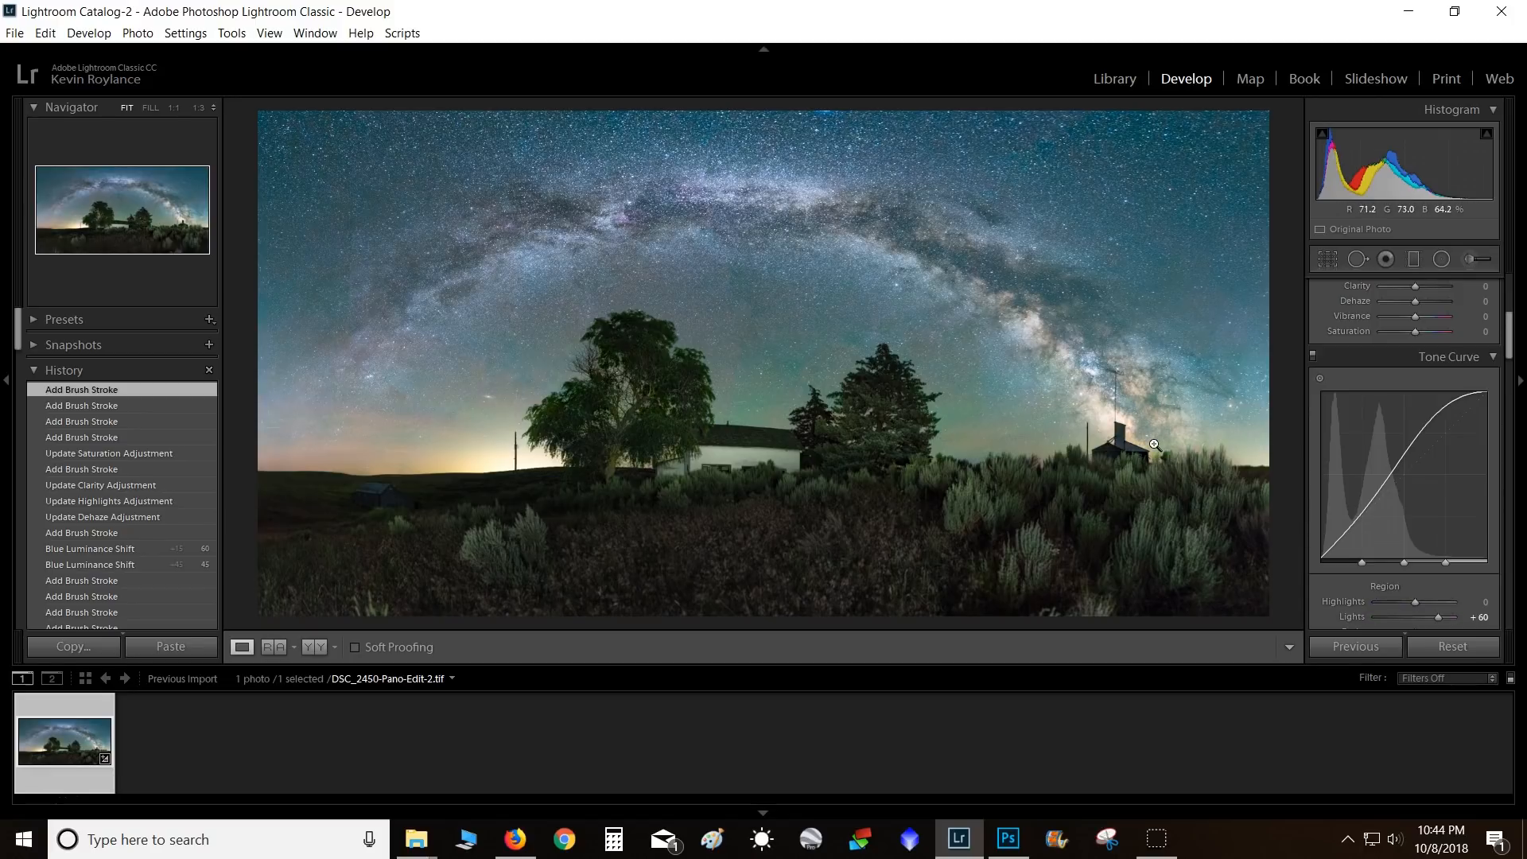
- Select the existing sky brush mask with dehaze 30, set its temperature to 17, and finish the brush edit
left_click(1467, 259)
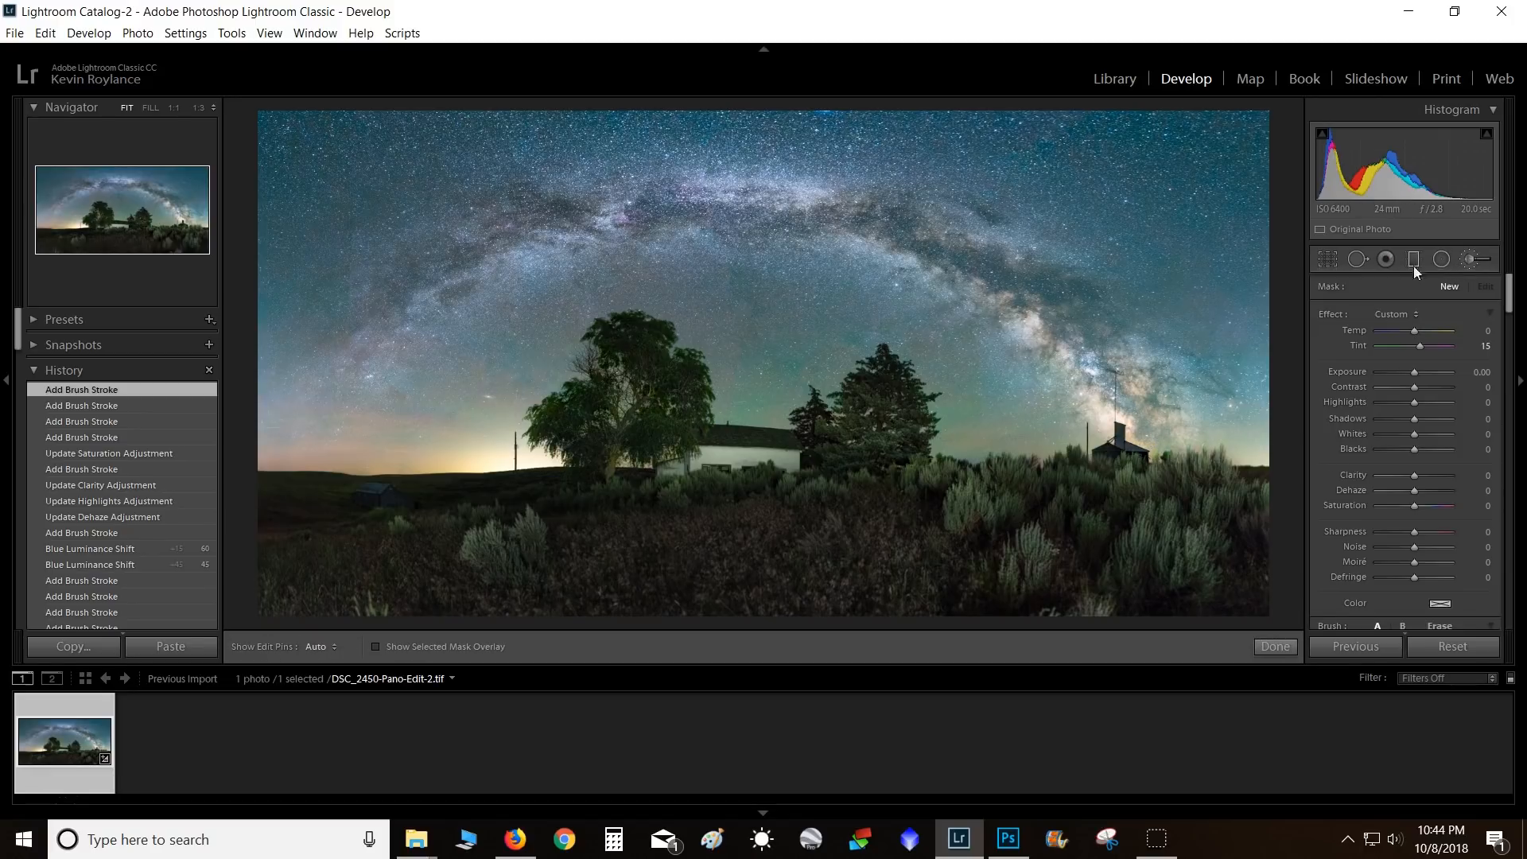
left_click(1231, 171)
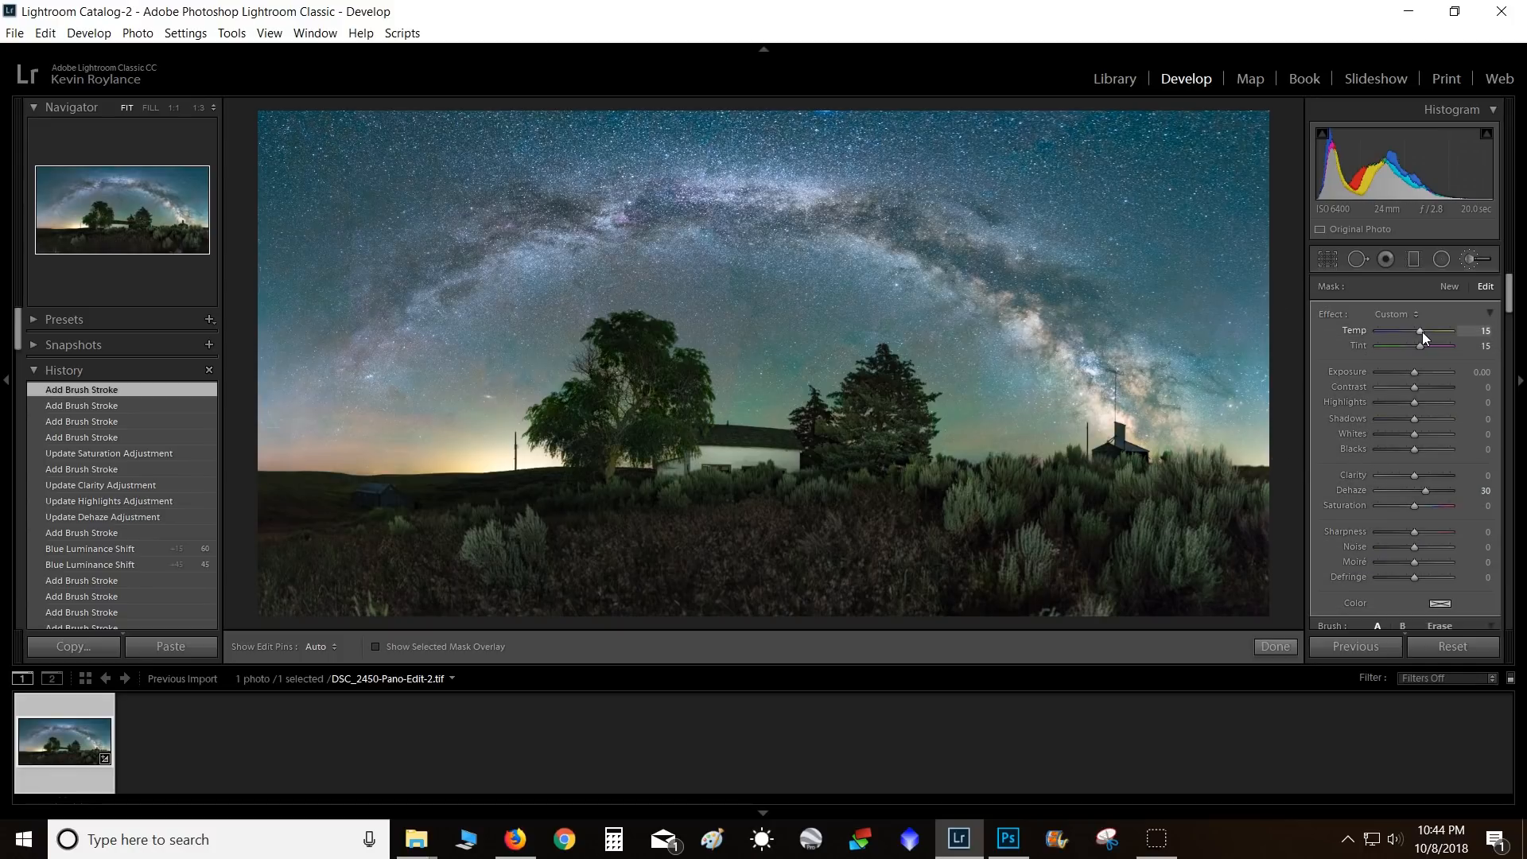
left_click_drag(1422, 331, 1422, 332)
key("Down")
key("Down")
key("Up")
key("Up")
key("Up")
key("Up")
key("Up")
key("Up")
key("Up")
key("Up")
key("Up")
key("Up")
key("Up")
key("Up")
key("Up")
key("Up")
key("Up")
key("Up")
key("Up")
key("Up")
key("Up")
key("Up")
key("Up")
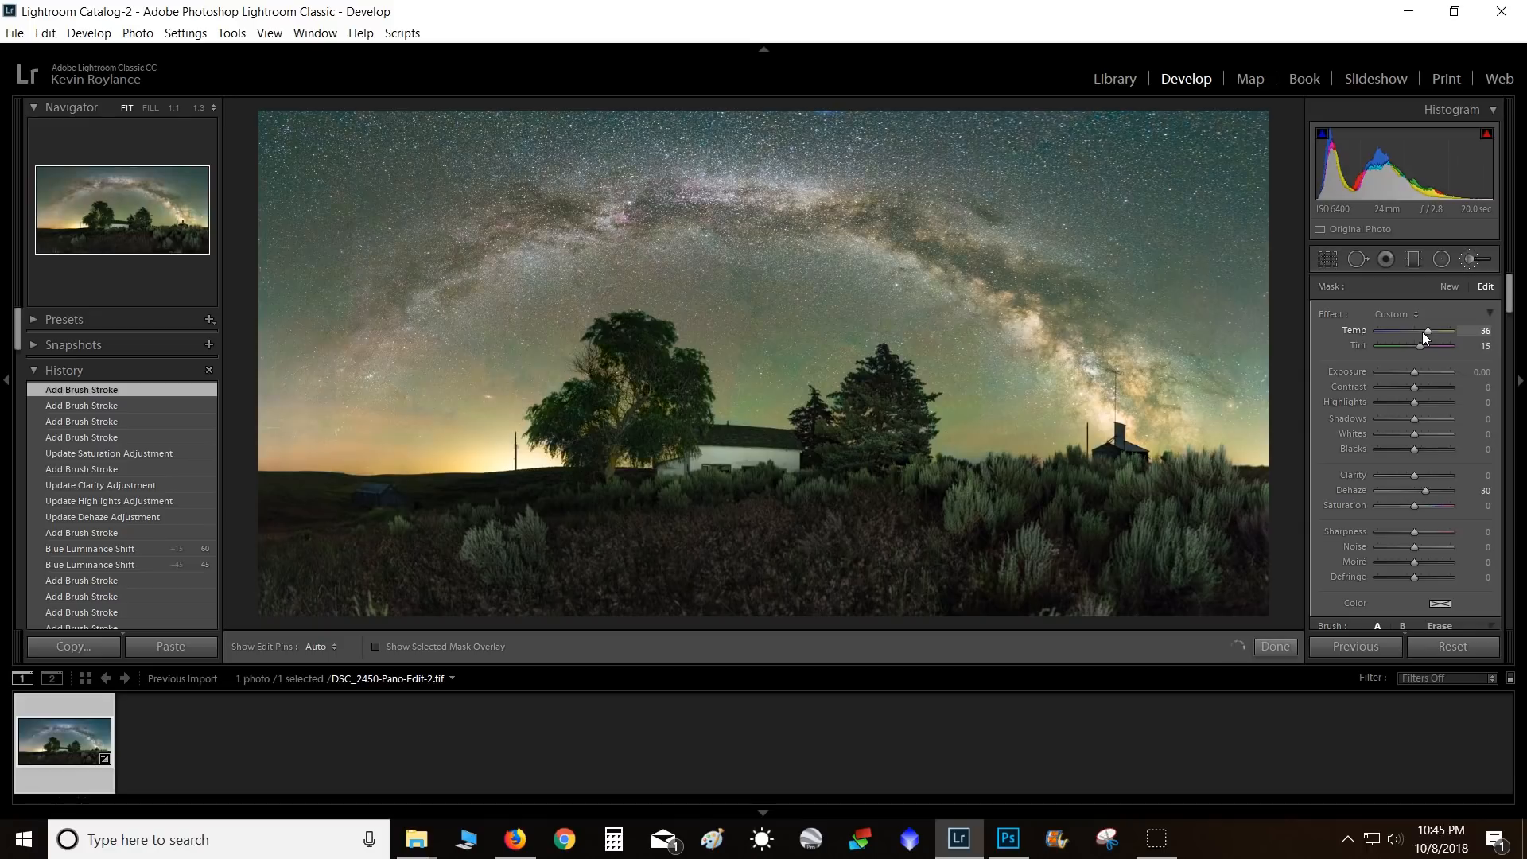
key("Down")
key("Down")
key("Down")
key("Down")
key("Down")
key("Down")
key("Down")
key("Down")
key("Down")
key("Down")
key("Down")
key("Down")
key("Down")
key("Down")
key("Down")
key("Down")
key("Down")
key("Down")
key("Down")
key("Down")
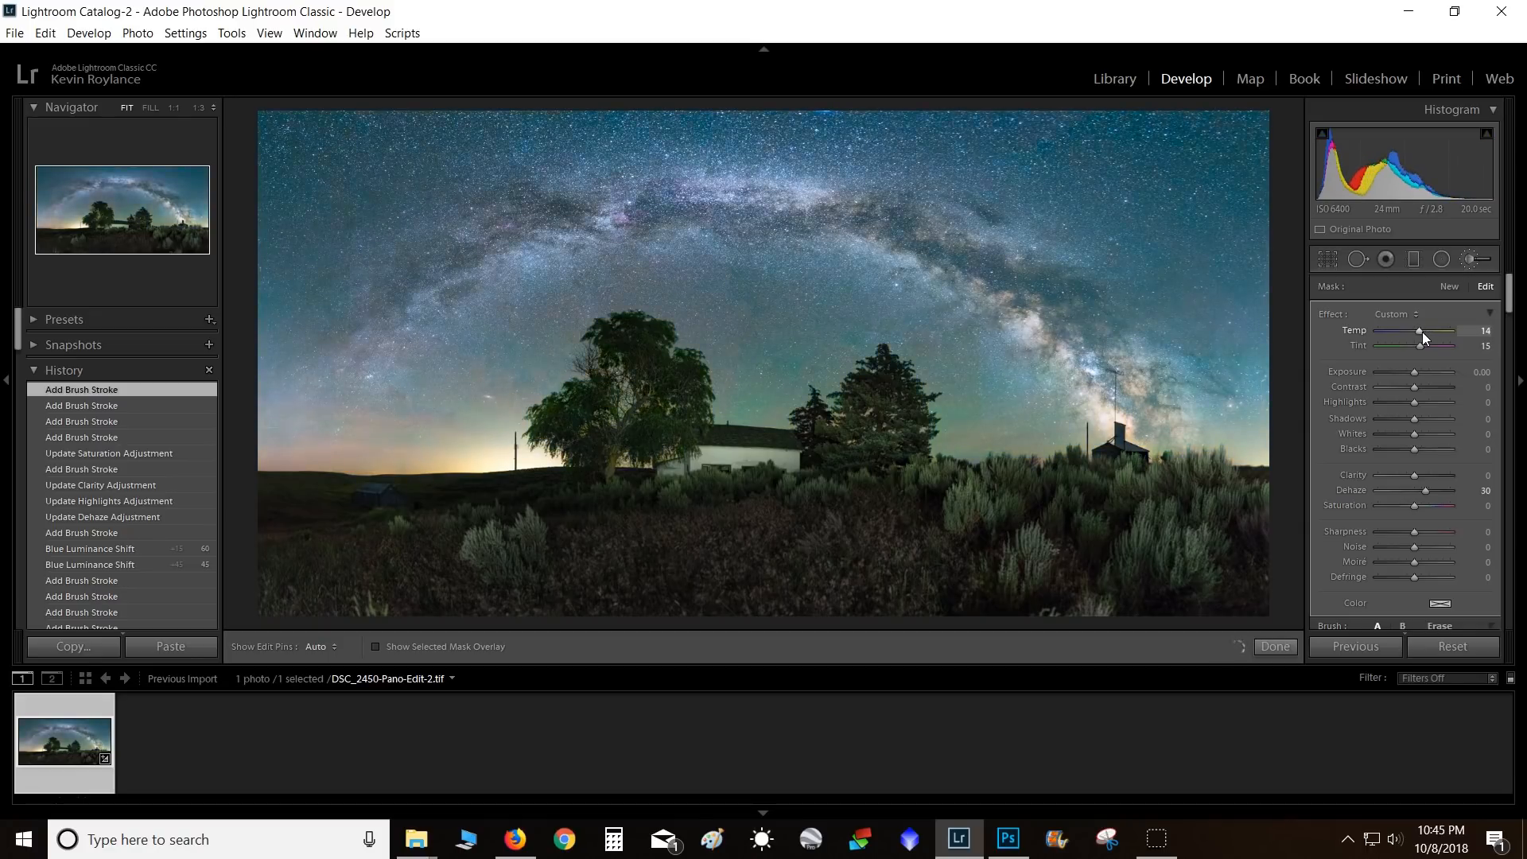
key("Up")
key("Up")
key("Up")
key("Down")
key("Down")
key("Down")
key("Down")
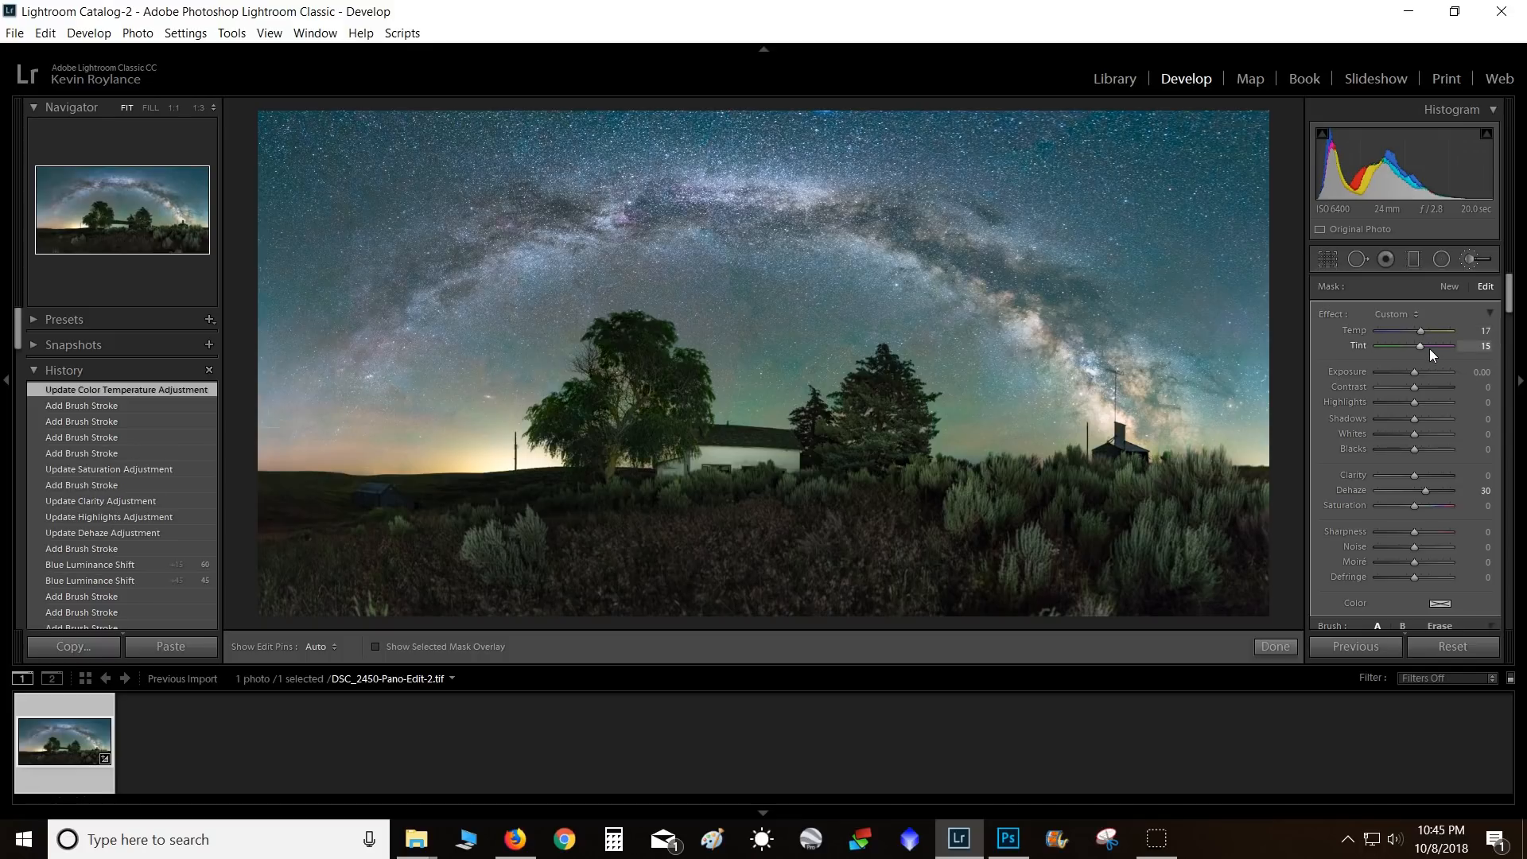
left_click(1275, 647)
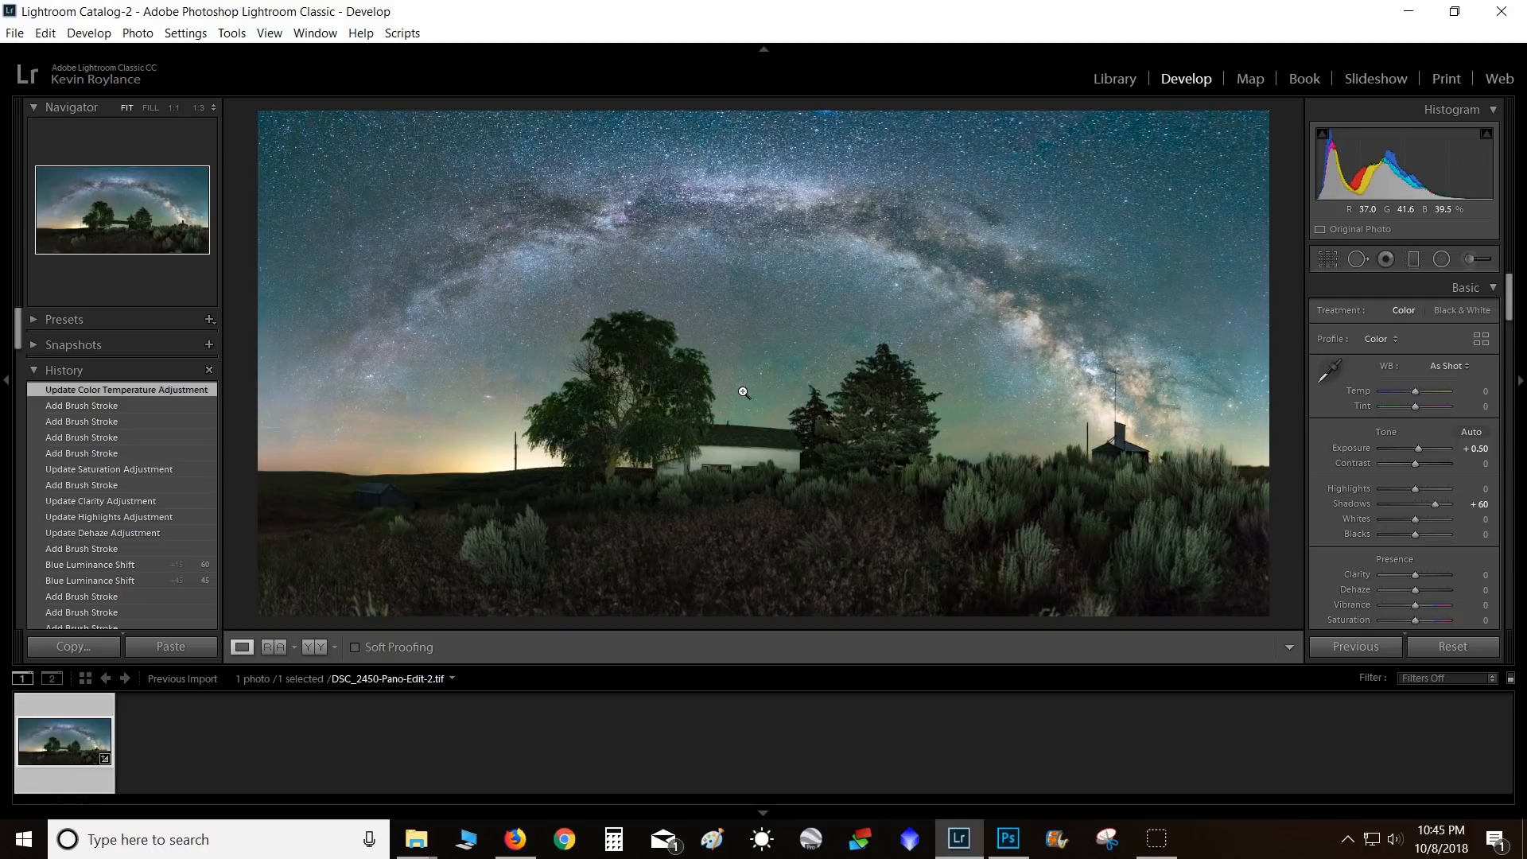
- Export the panorama to the hard drive as an sRGB JPEG at quality 70 with a 2048-pixel long edge
key("ctrl+shift+e")
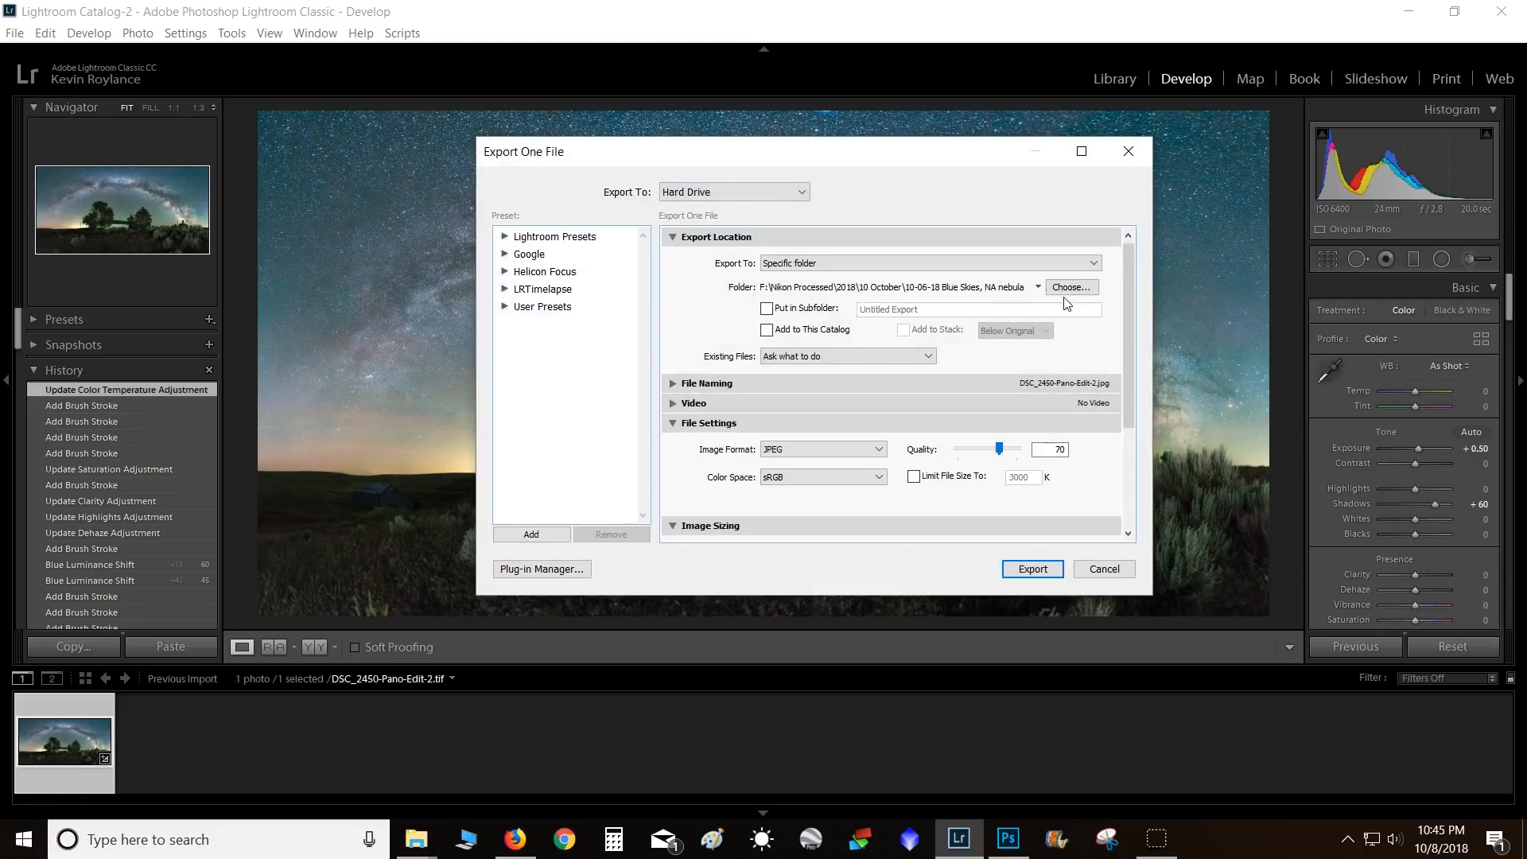
scroll(763, 430, "down", 3)
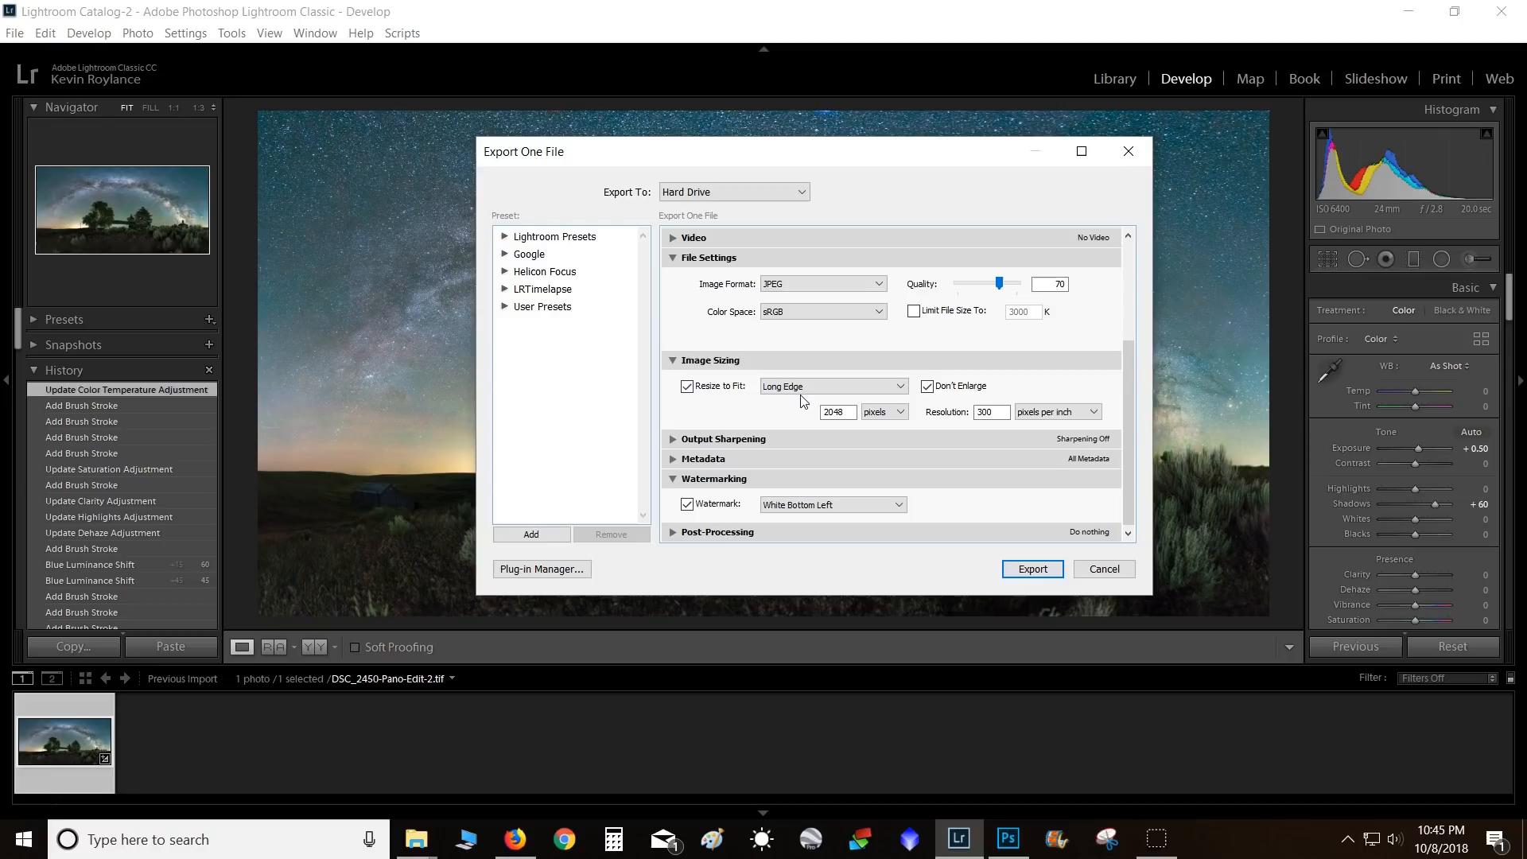
left_click(836, 412)
left_click(1033, 569)
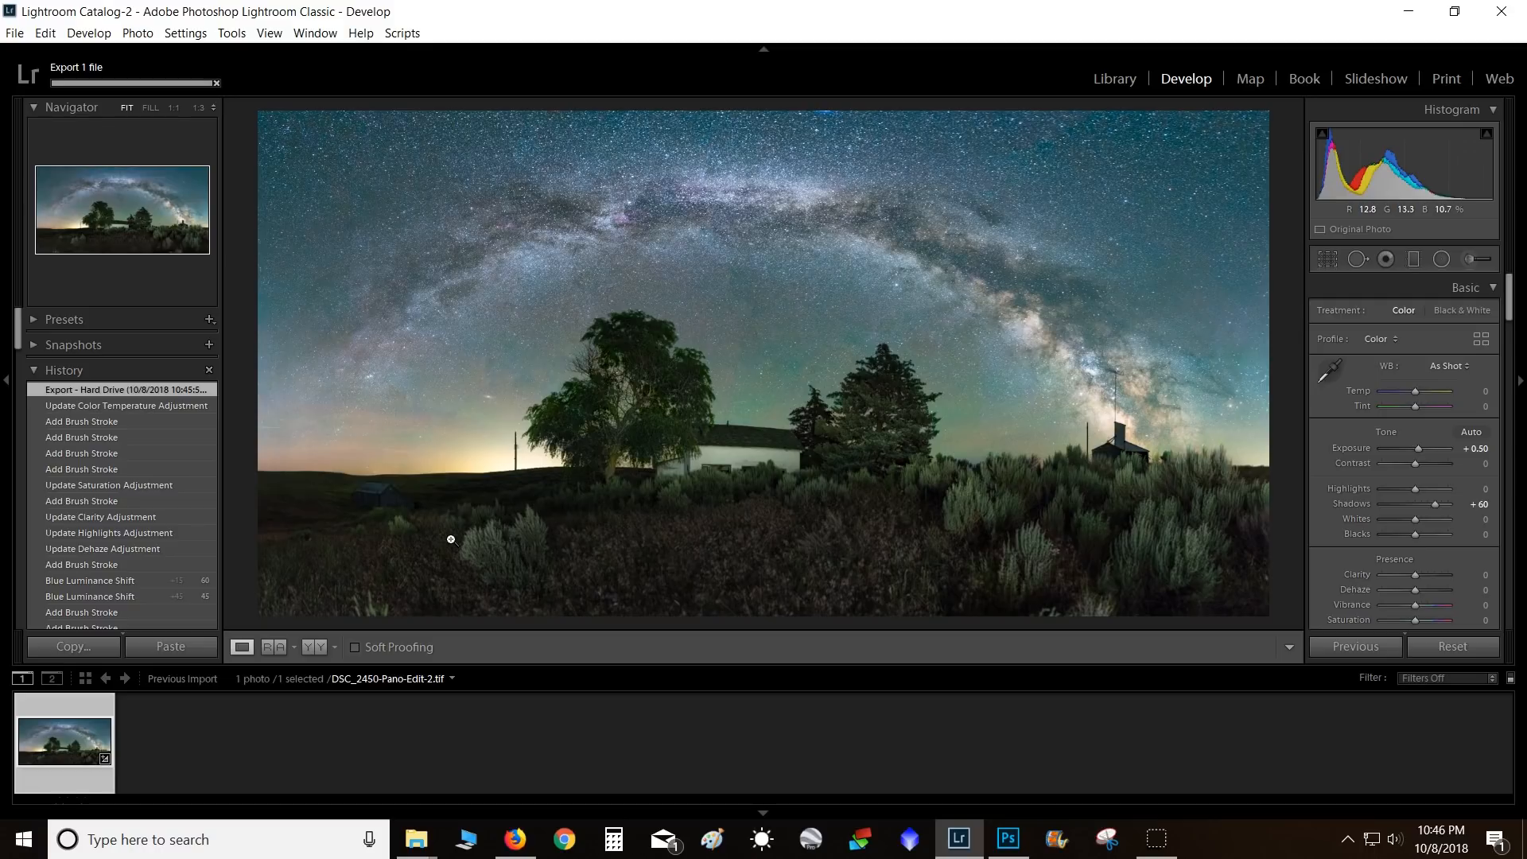
- Switch to Firefox, open Facebook in a new tab, and go to the account's own profile page
left_click(511, 839)
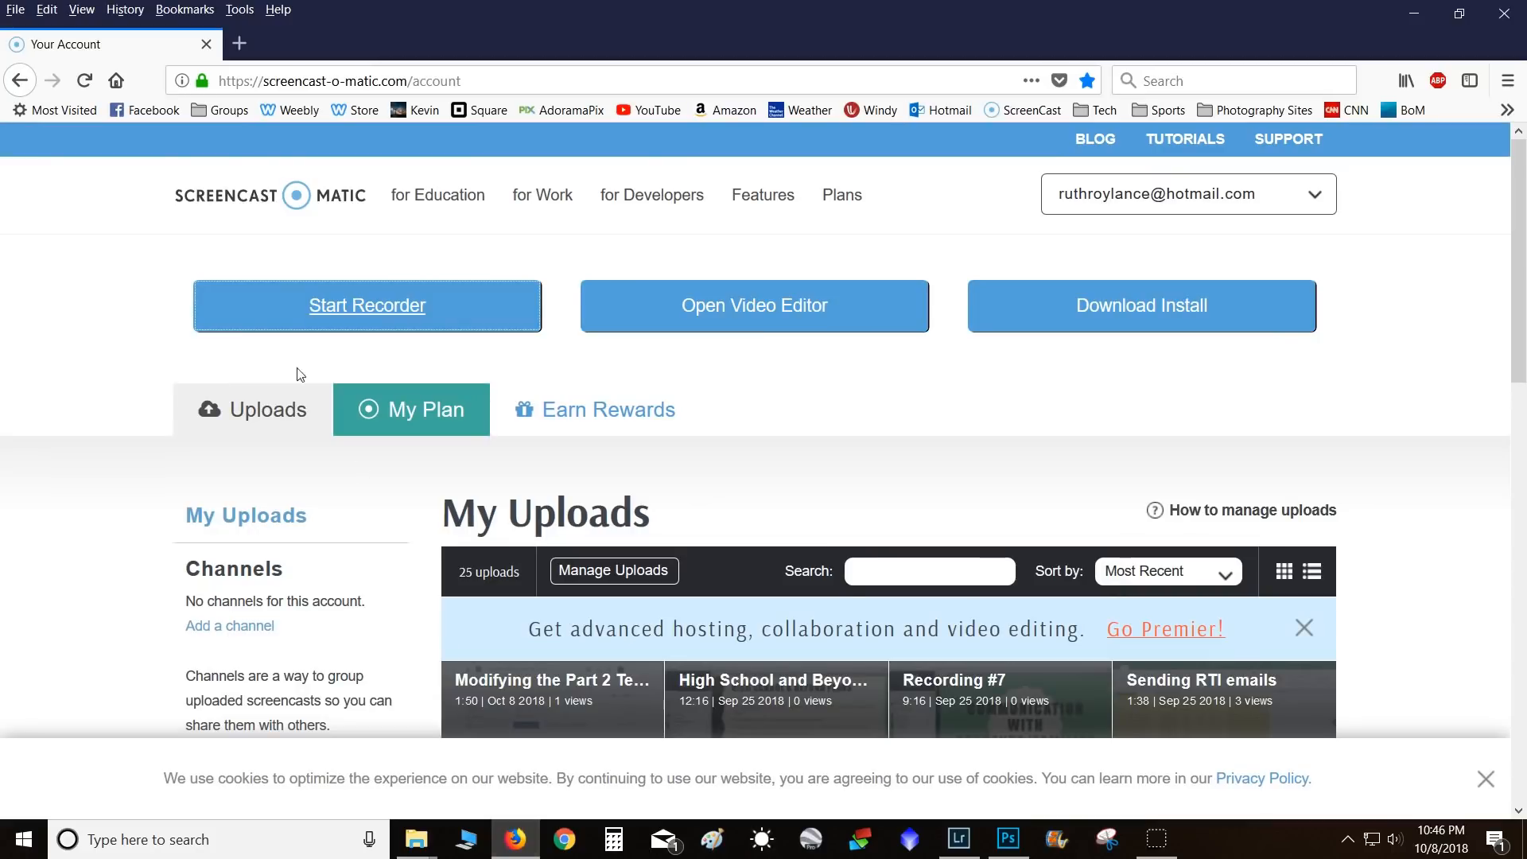
left_click(241, 36)
left_click(162, 112)
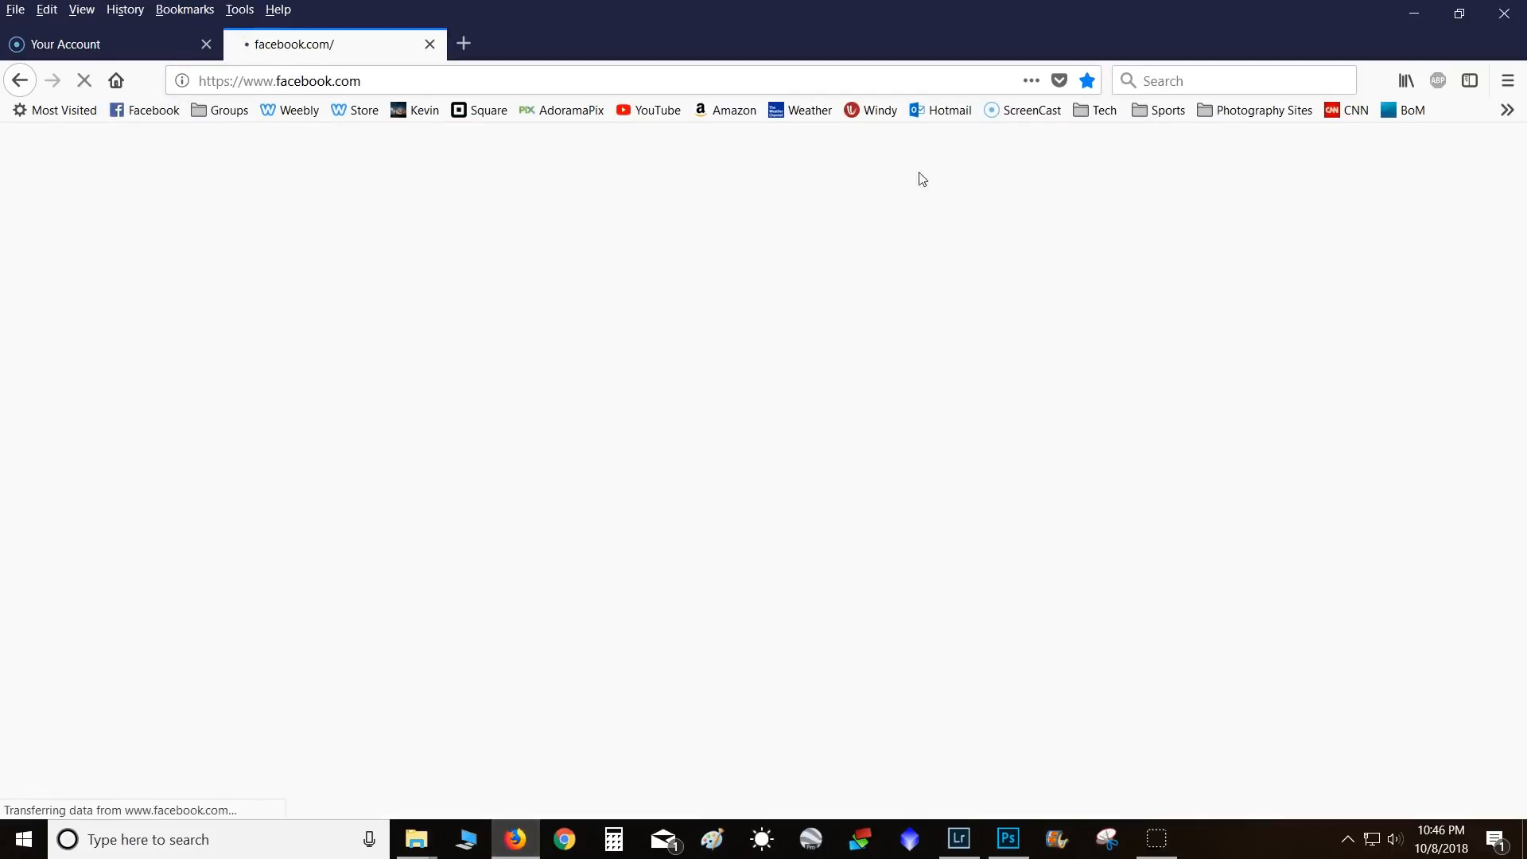
left_click(815, 146)
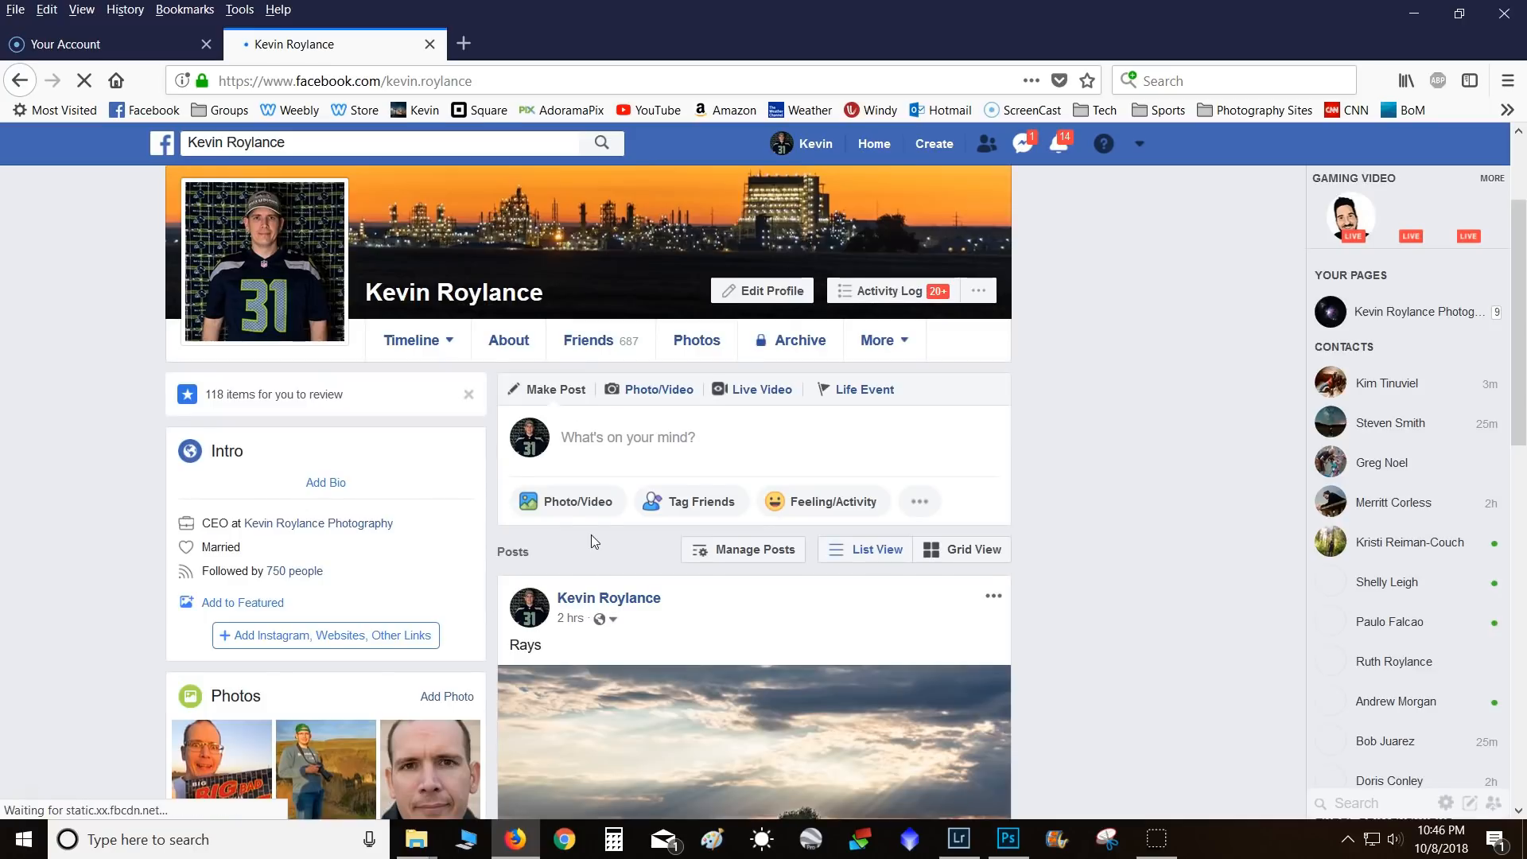
- Start a new photo post and add the exported file DSC_2450-Pano-Edit-2 to it
left_click(583, 502)
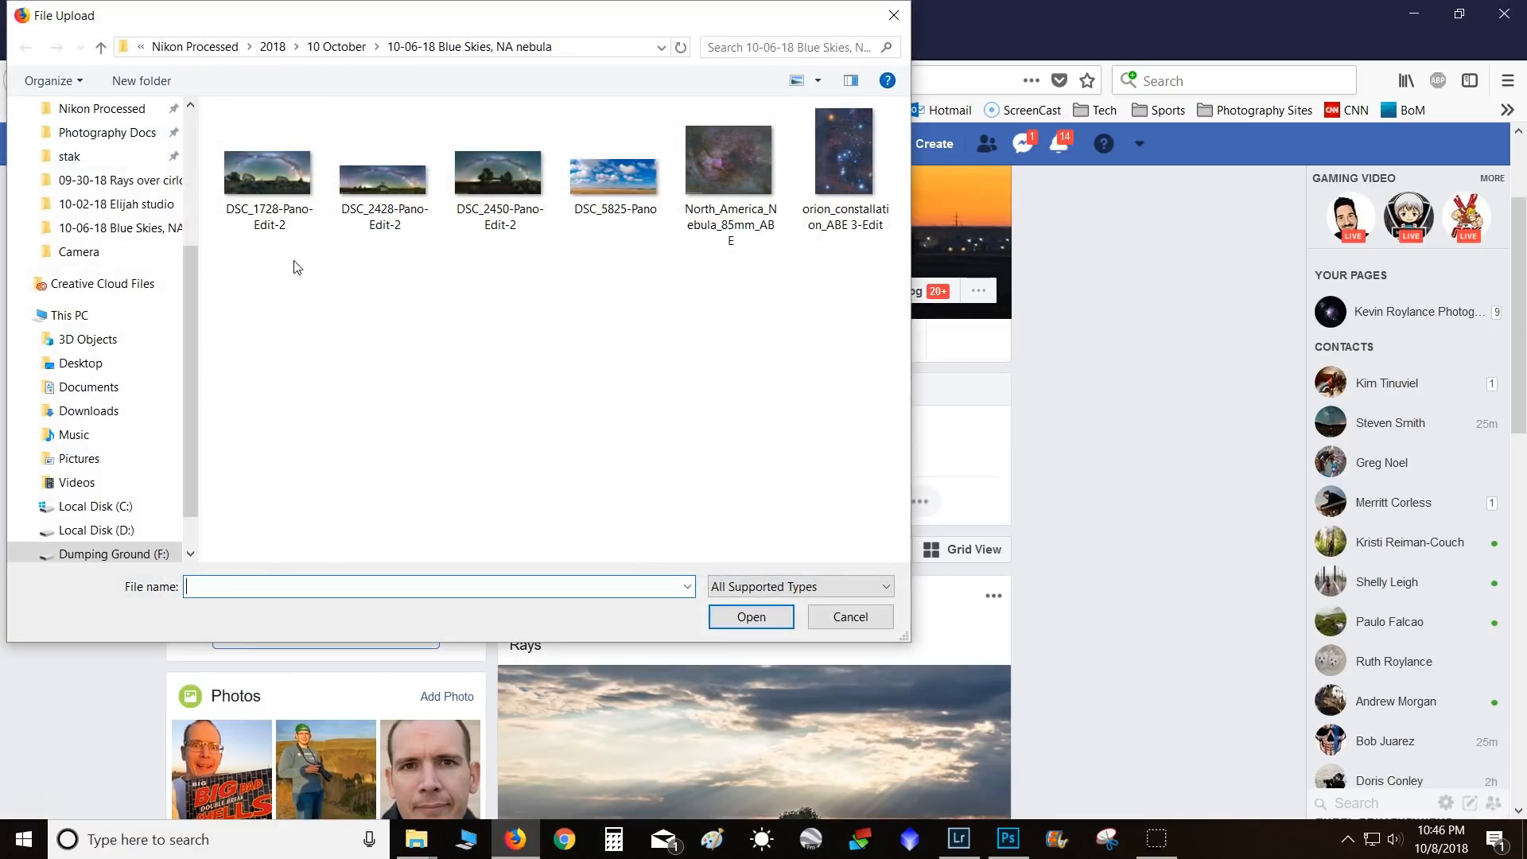
left_click(503, 196)
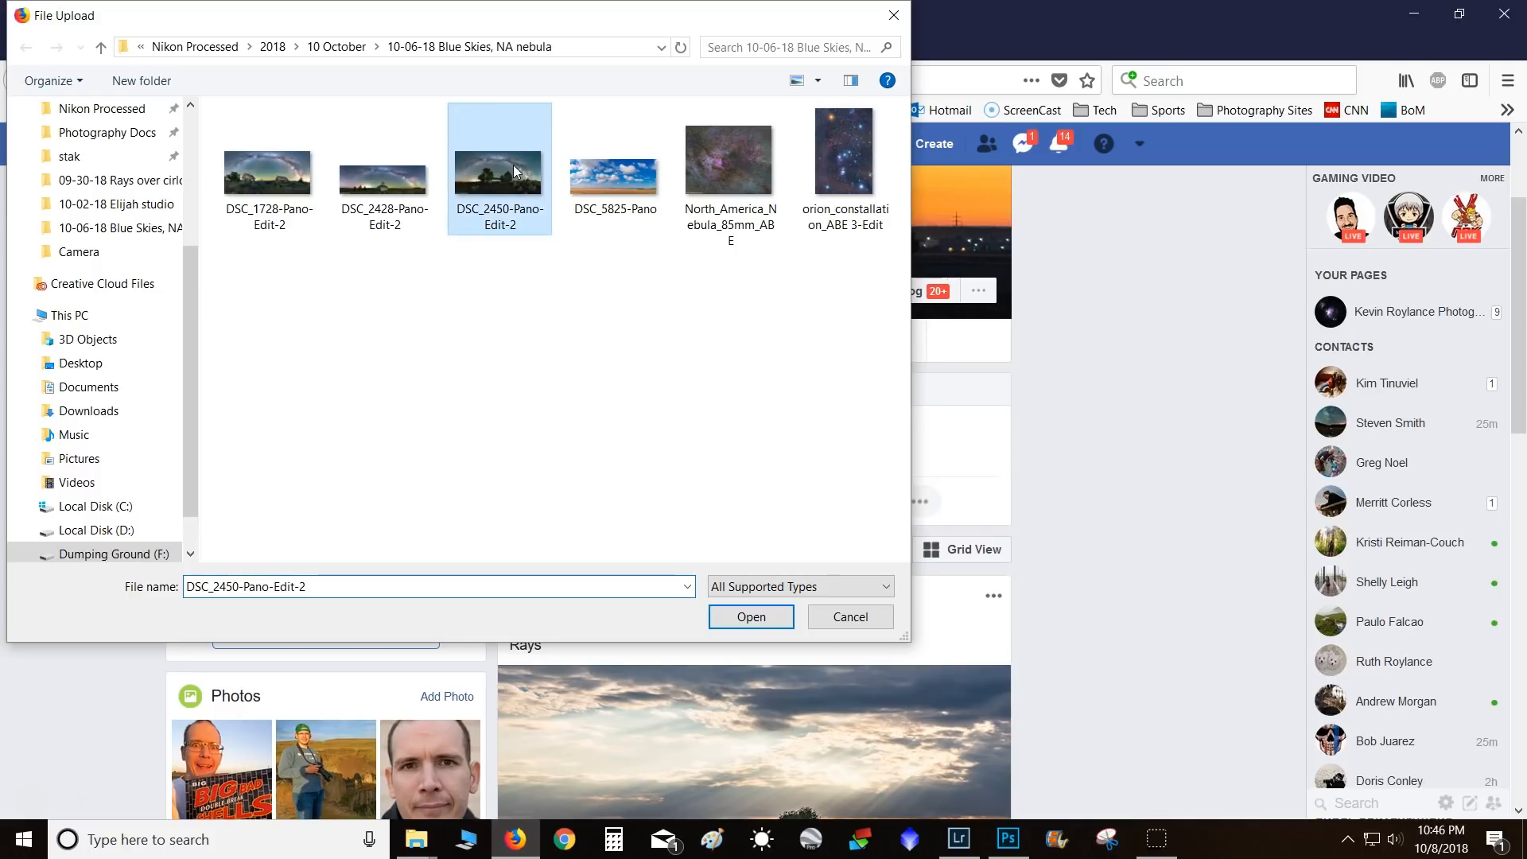
left_click(750, 617)
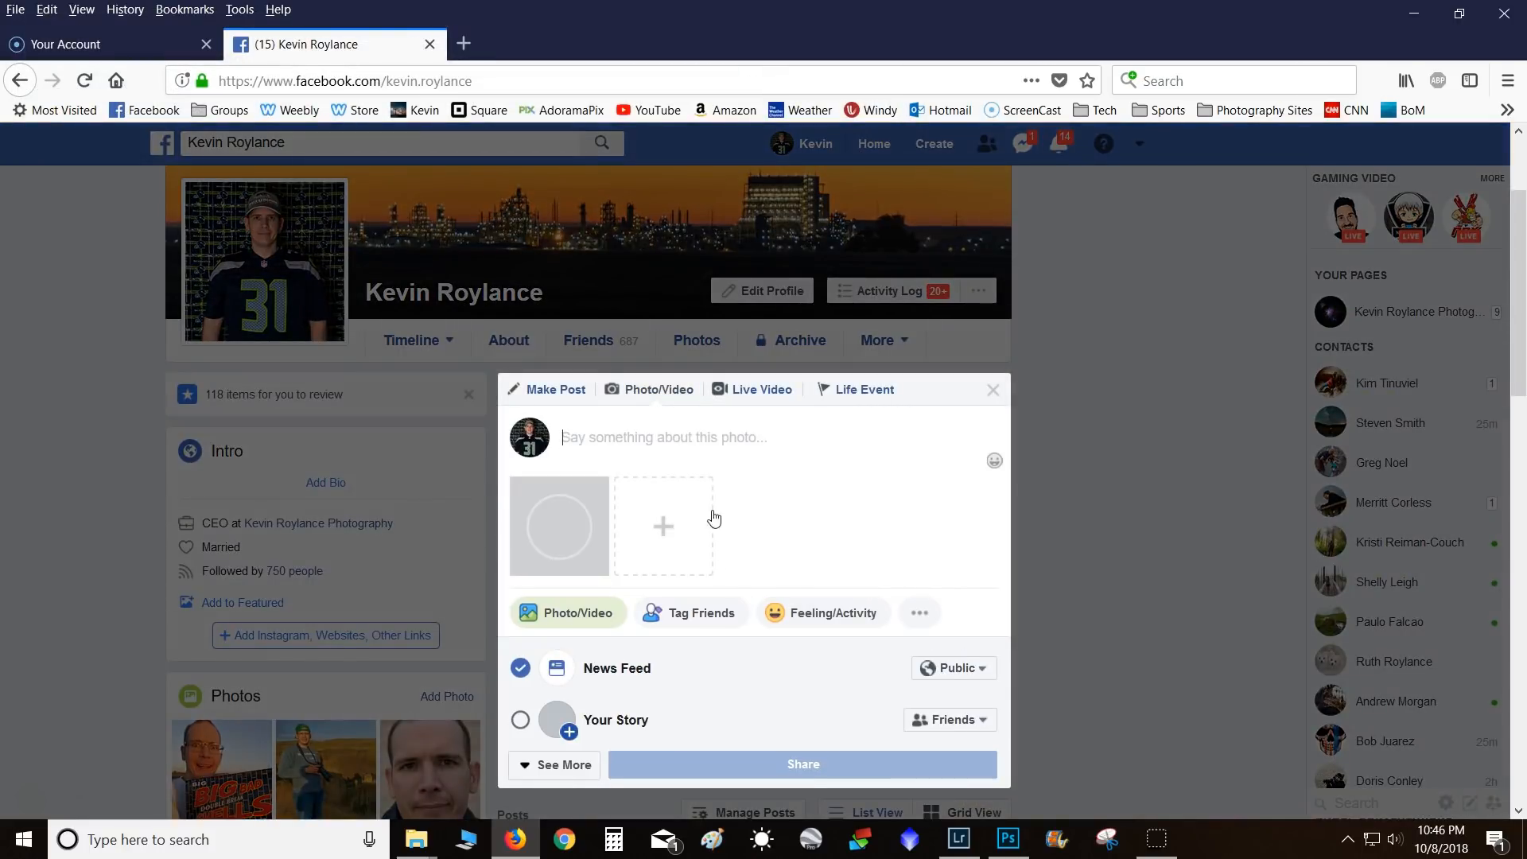
- Set the post's News Feed audience to Only me and share it
left_click(977, 670)
scroll(879, 610, "down", 6)
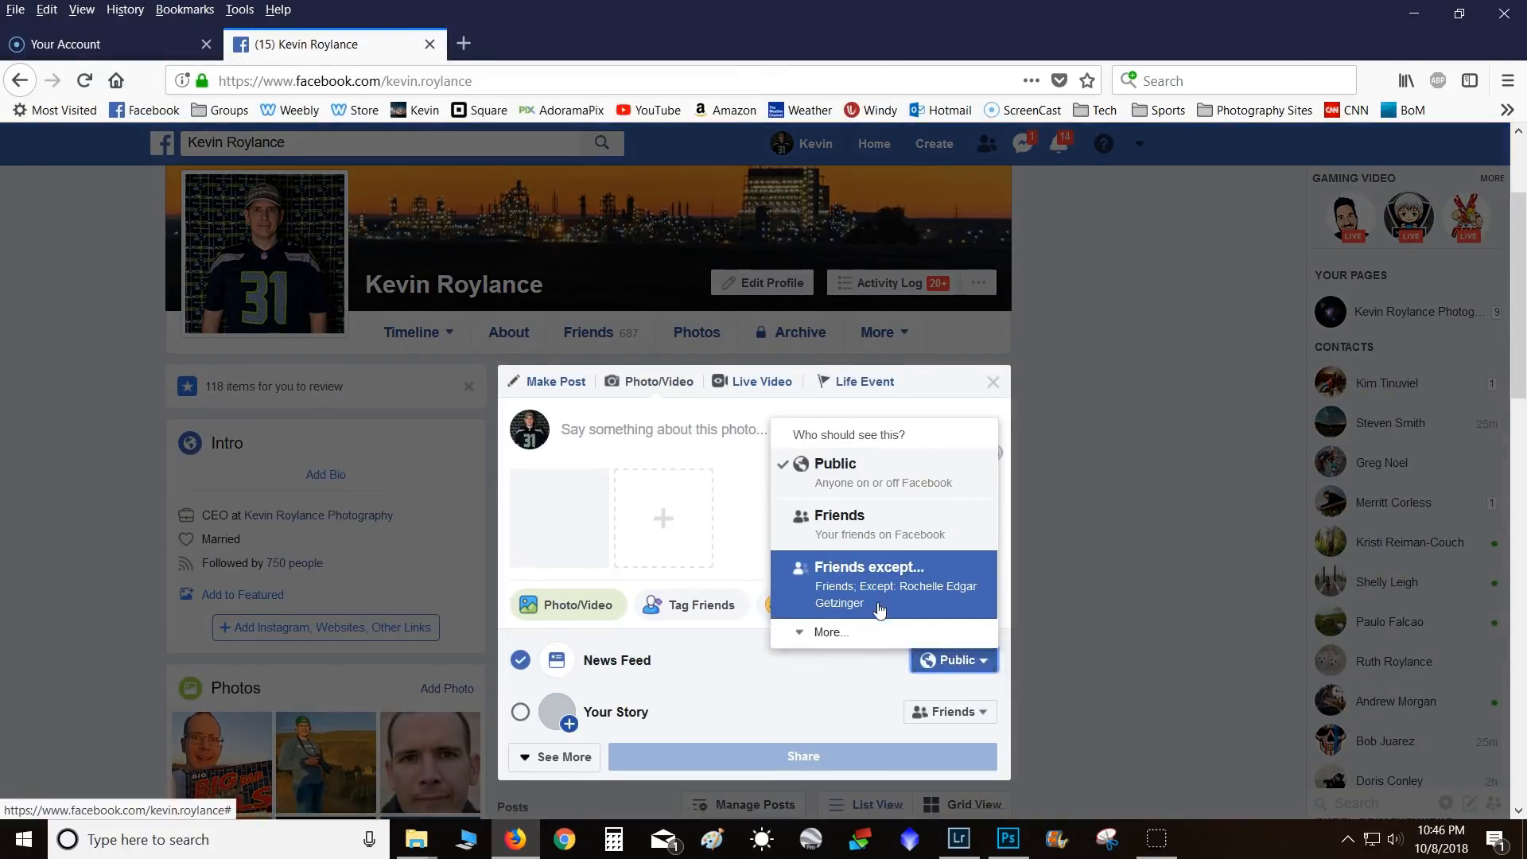
scroll(810, 437, "up", 4)
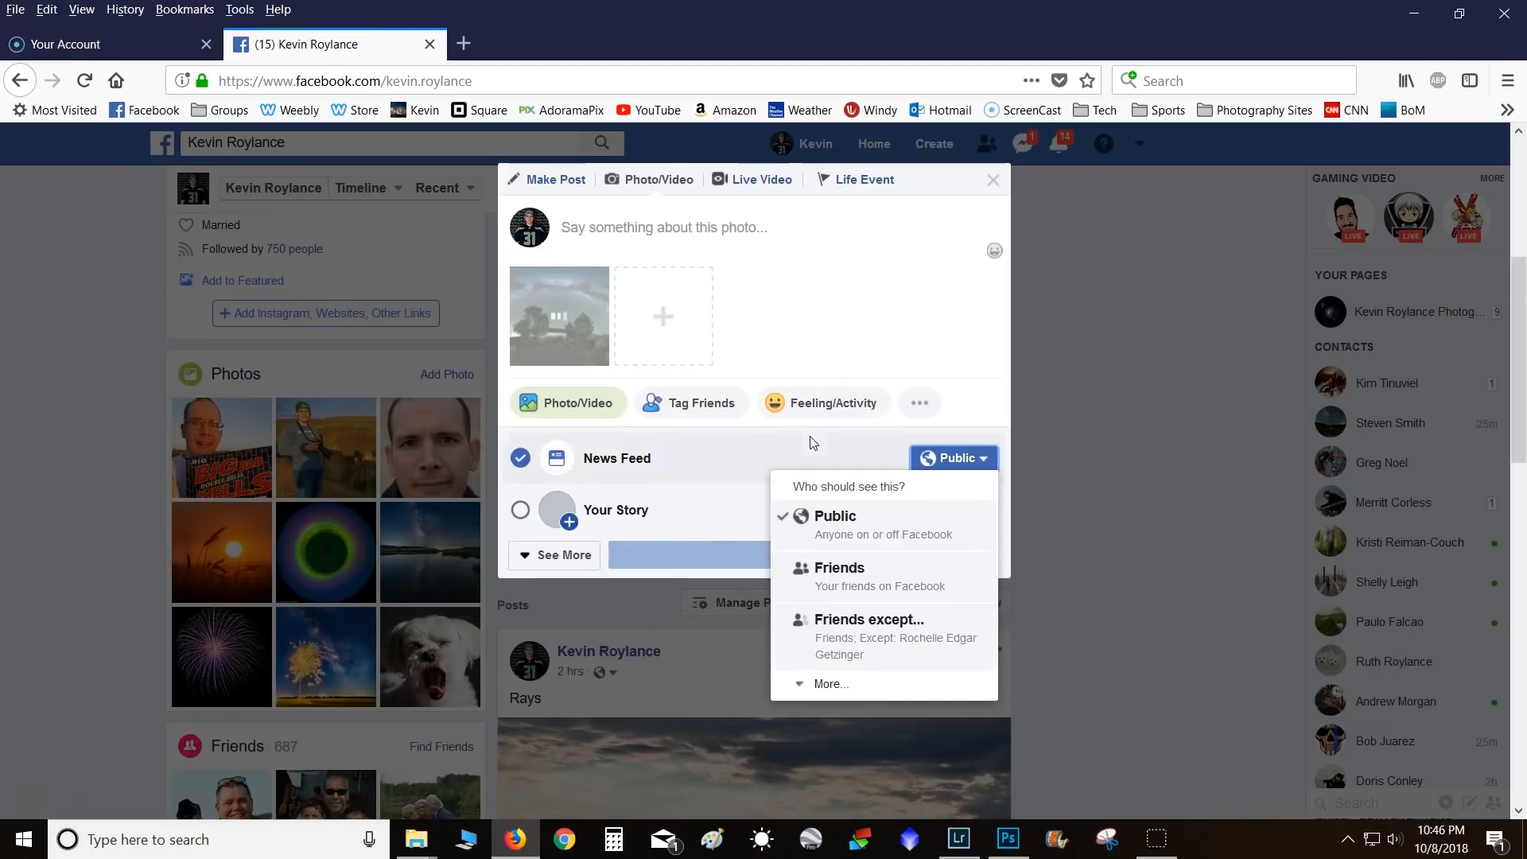
left_click(845, 684)
left_click(847, 752)
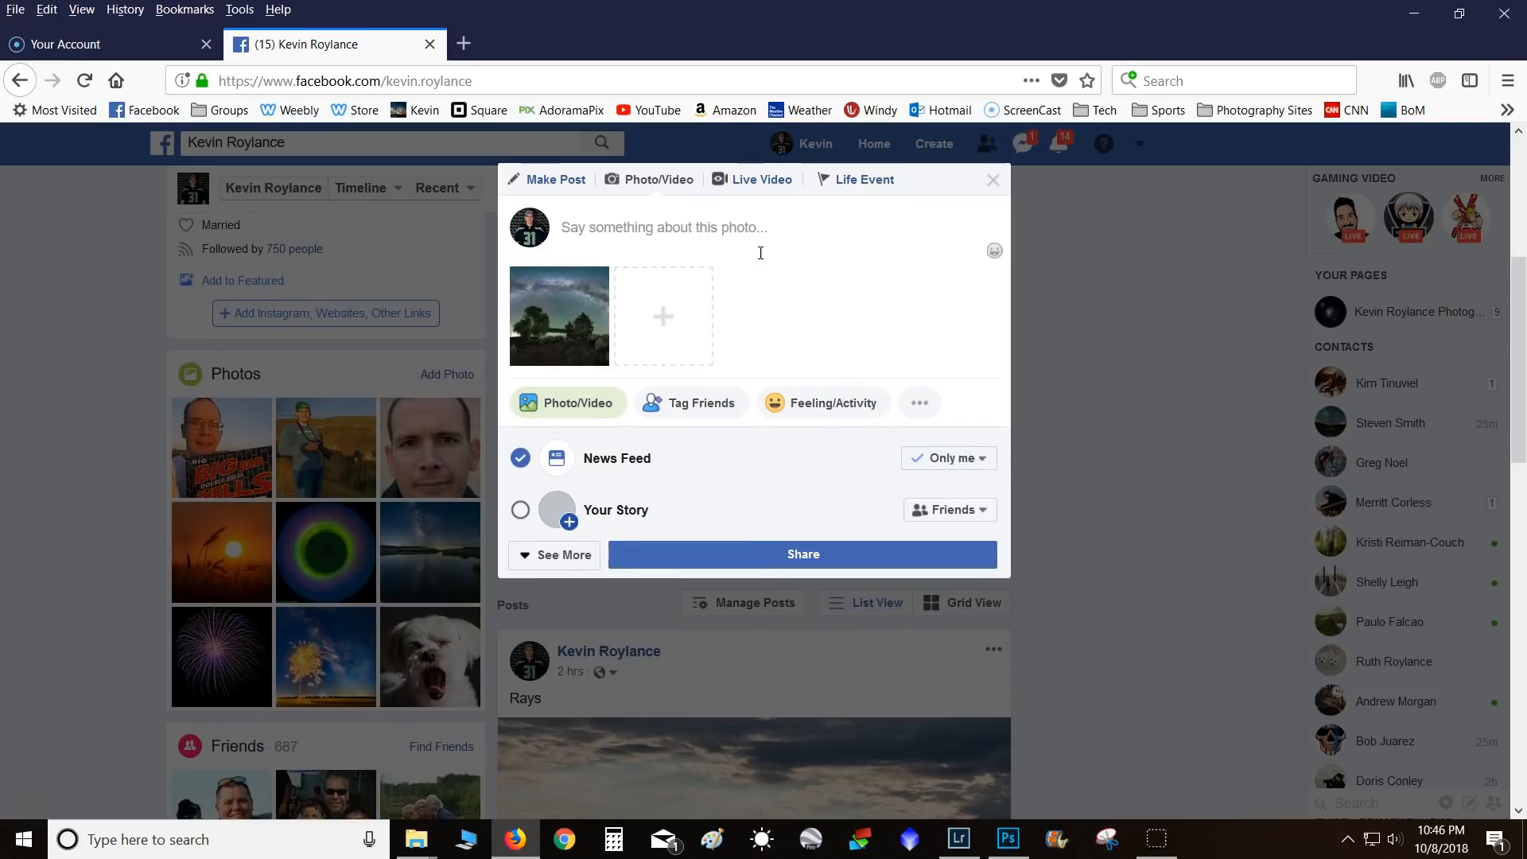
left_click(836, 551)
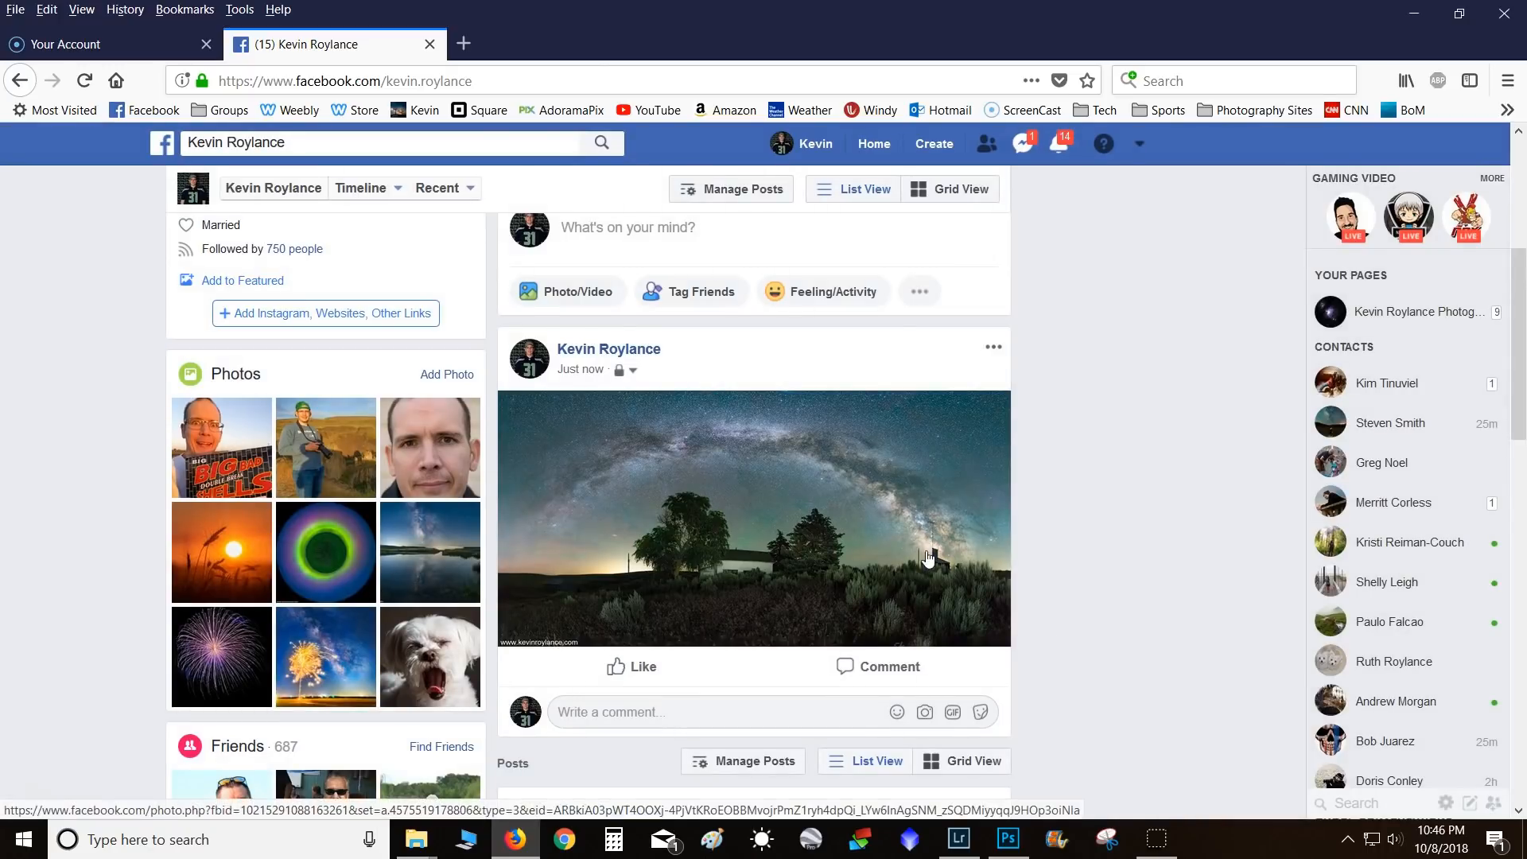
- Compare the posted panorama on Facebook with the edited version in Lightroom
scroll(988, 637, "down", 1)
scroll(988, 636, "down", 2)
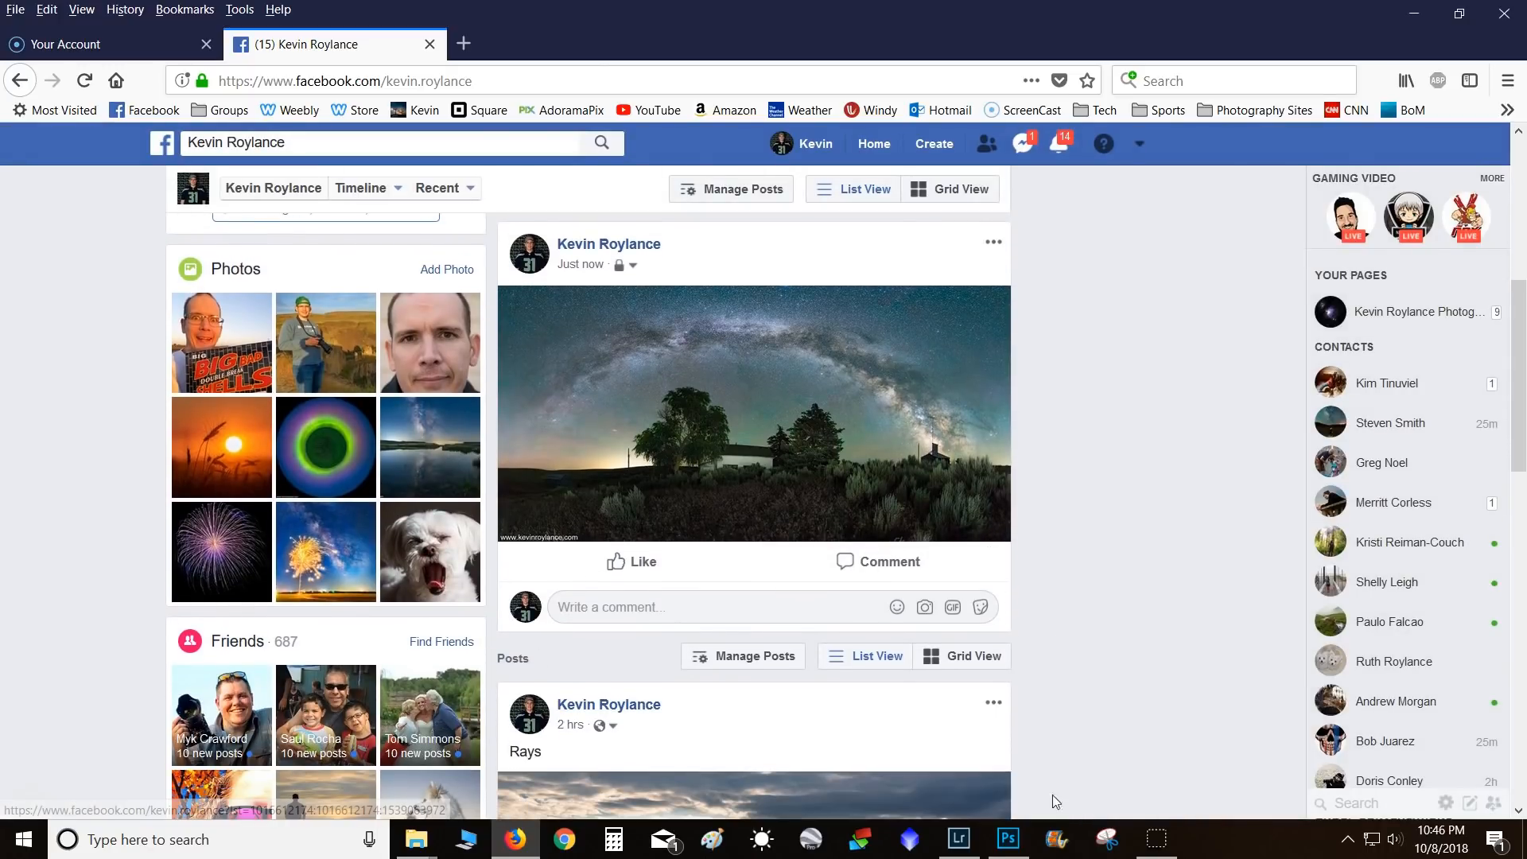
left_click(962, 843)
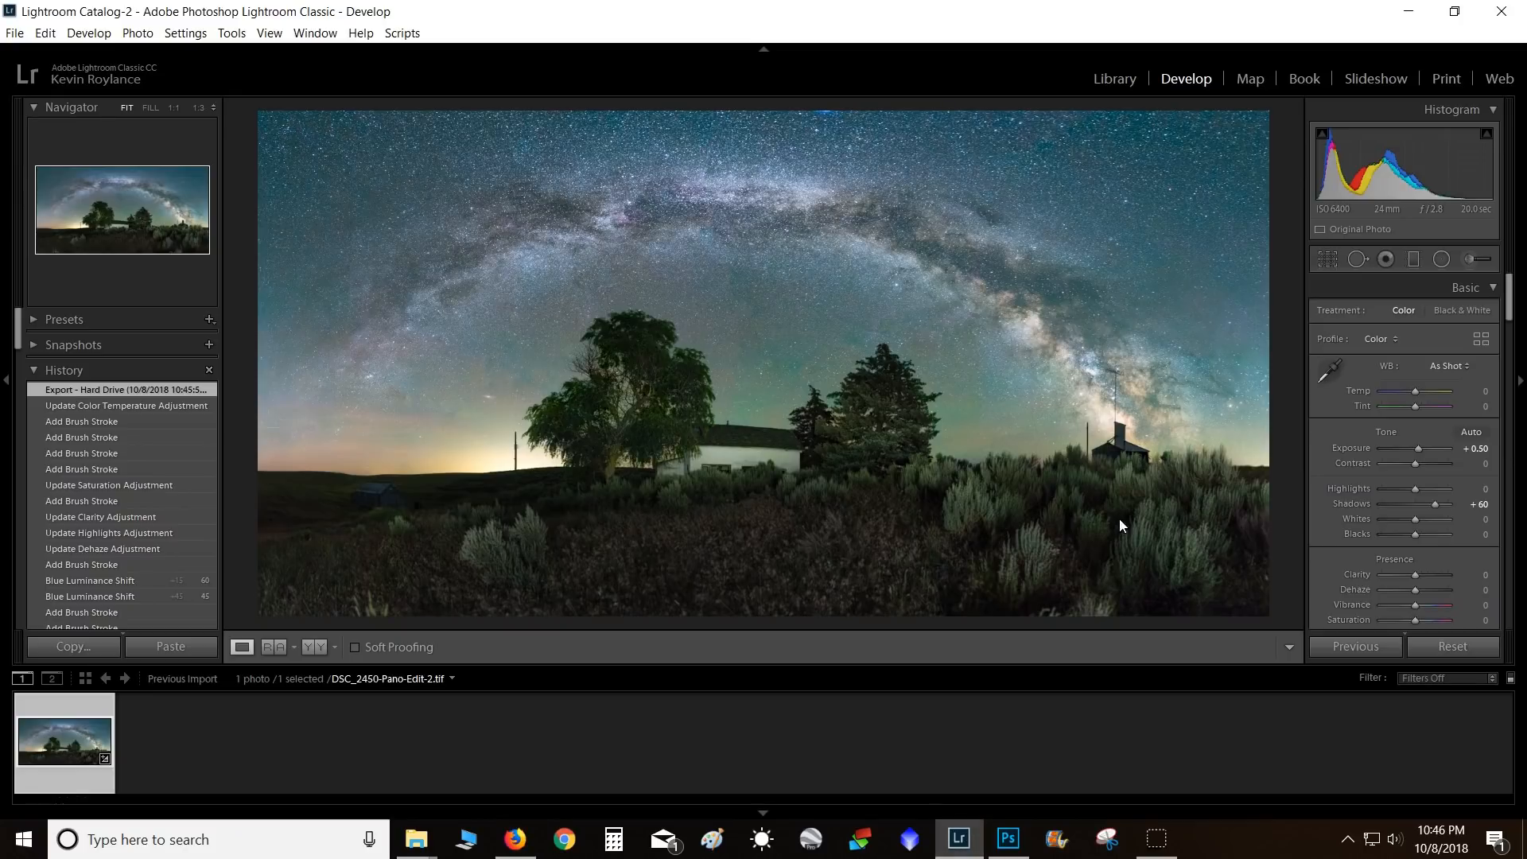
left_click(965, 843)
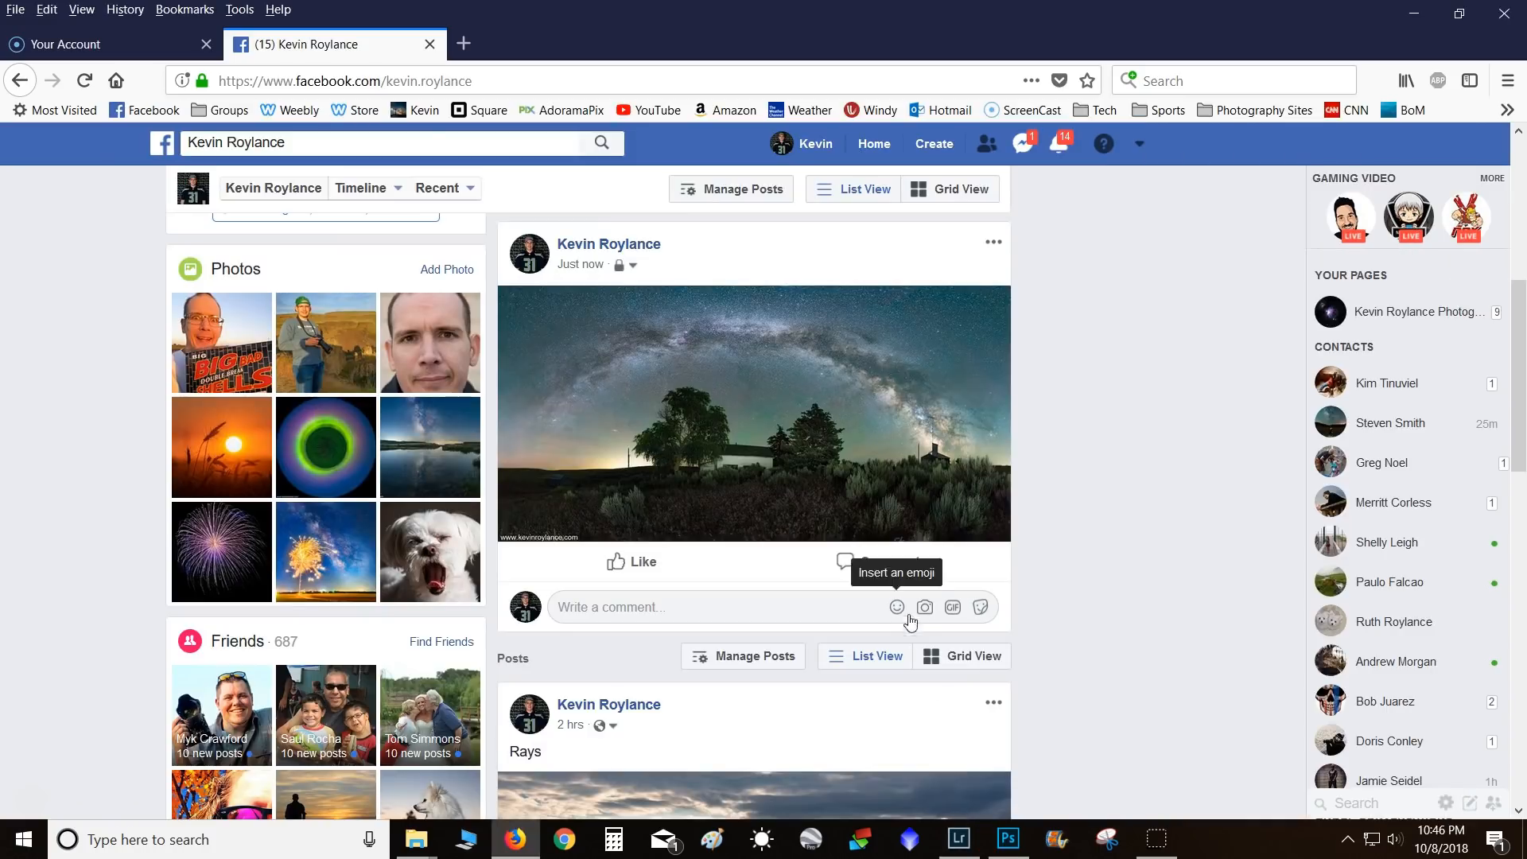
- Switch to Lightroom and raise the panorama's overall Exposure to +0.80
scroll(830, 620, "up", 3)
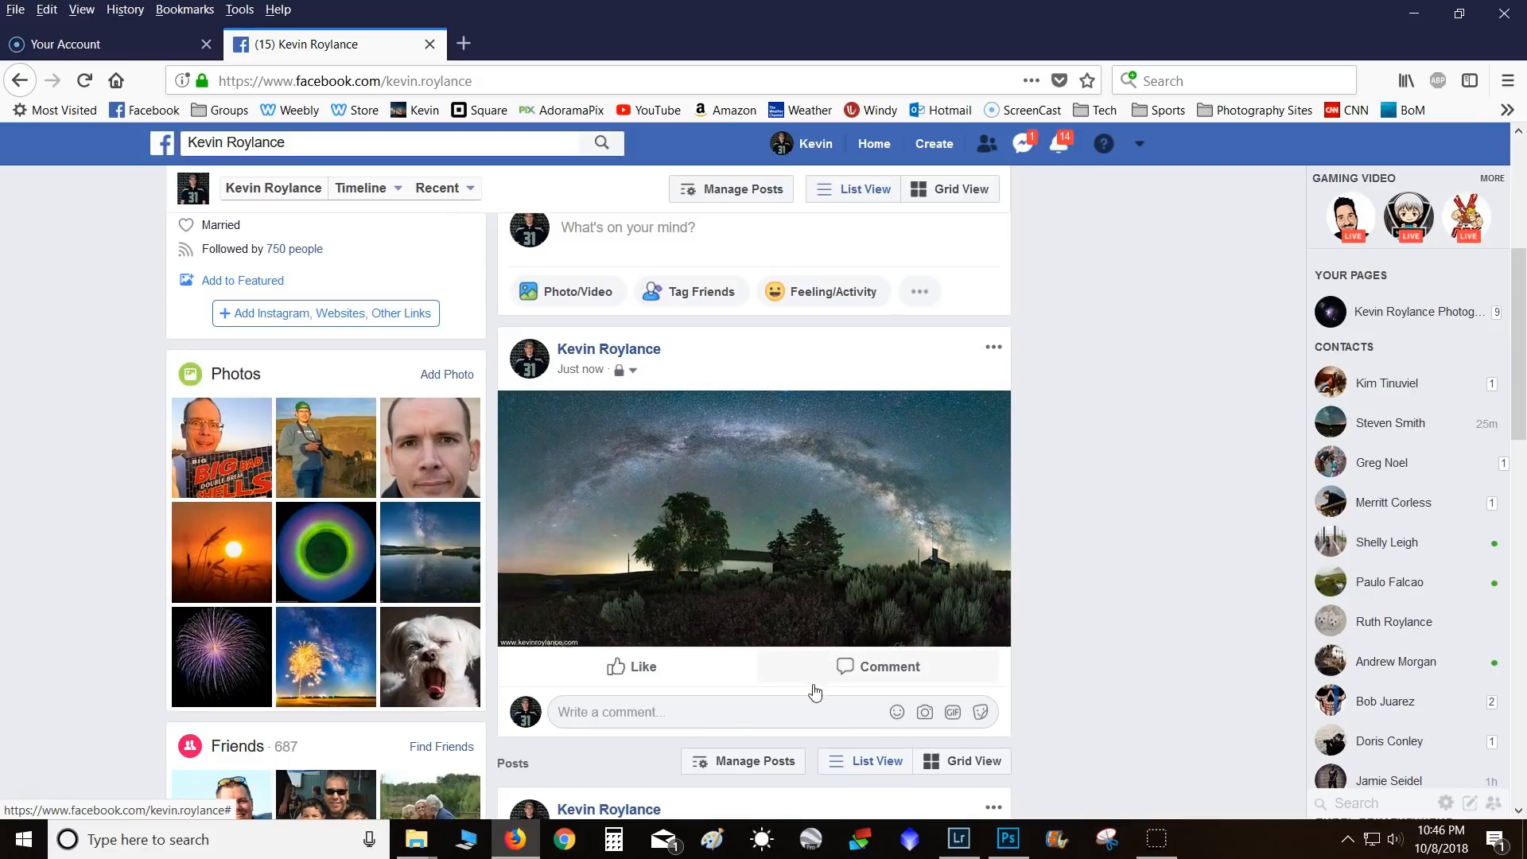
left_click(974, 836)
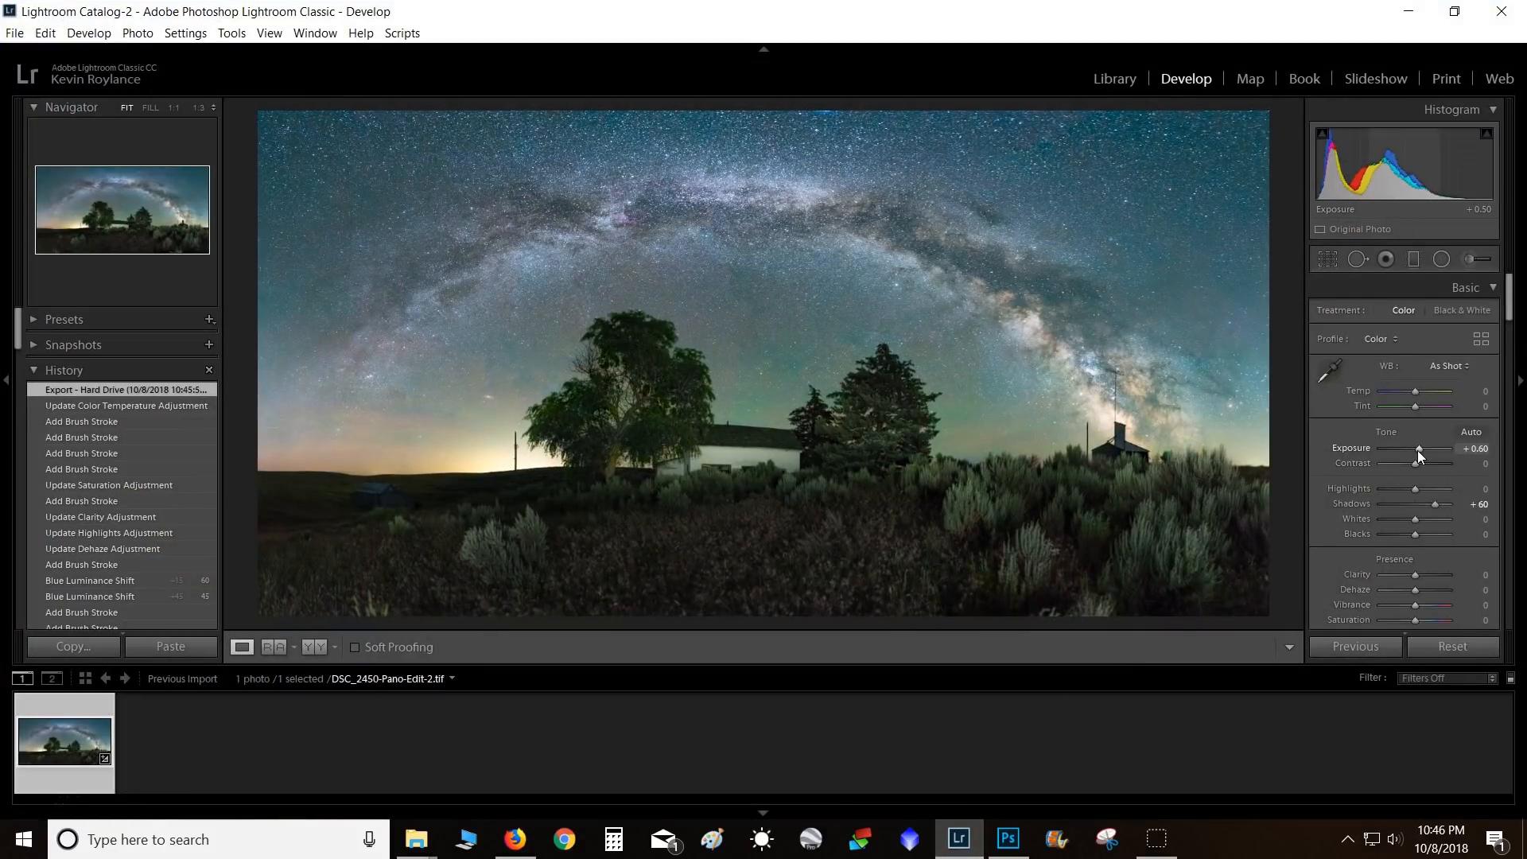
key("Up")
key("Up")
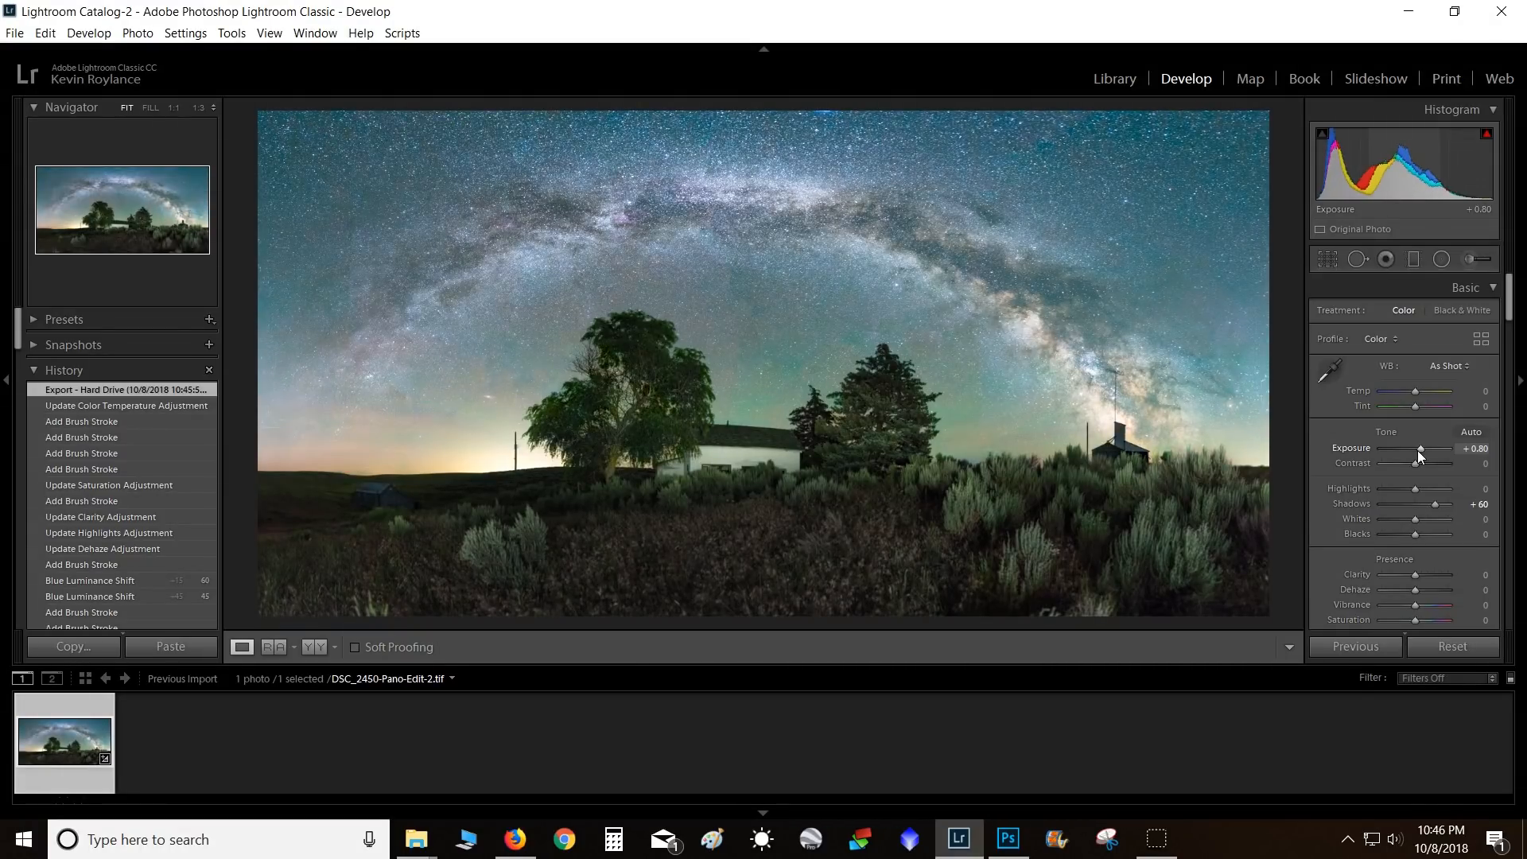
key("Down")
key("Down")
key("Up")
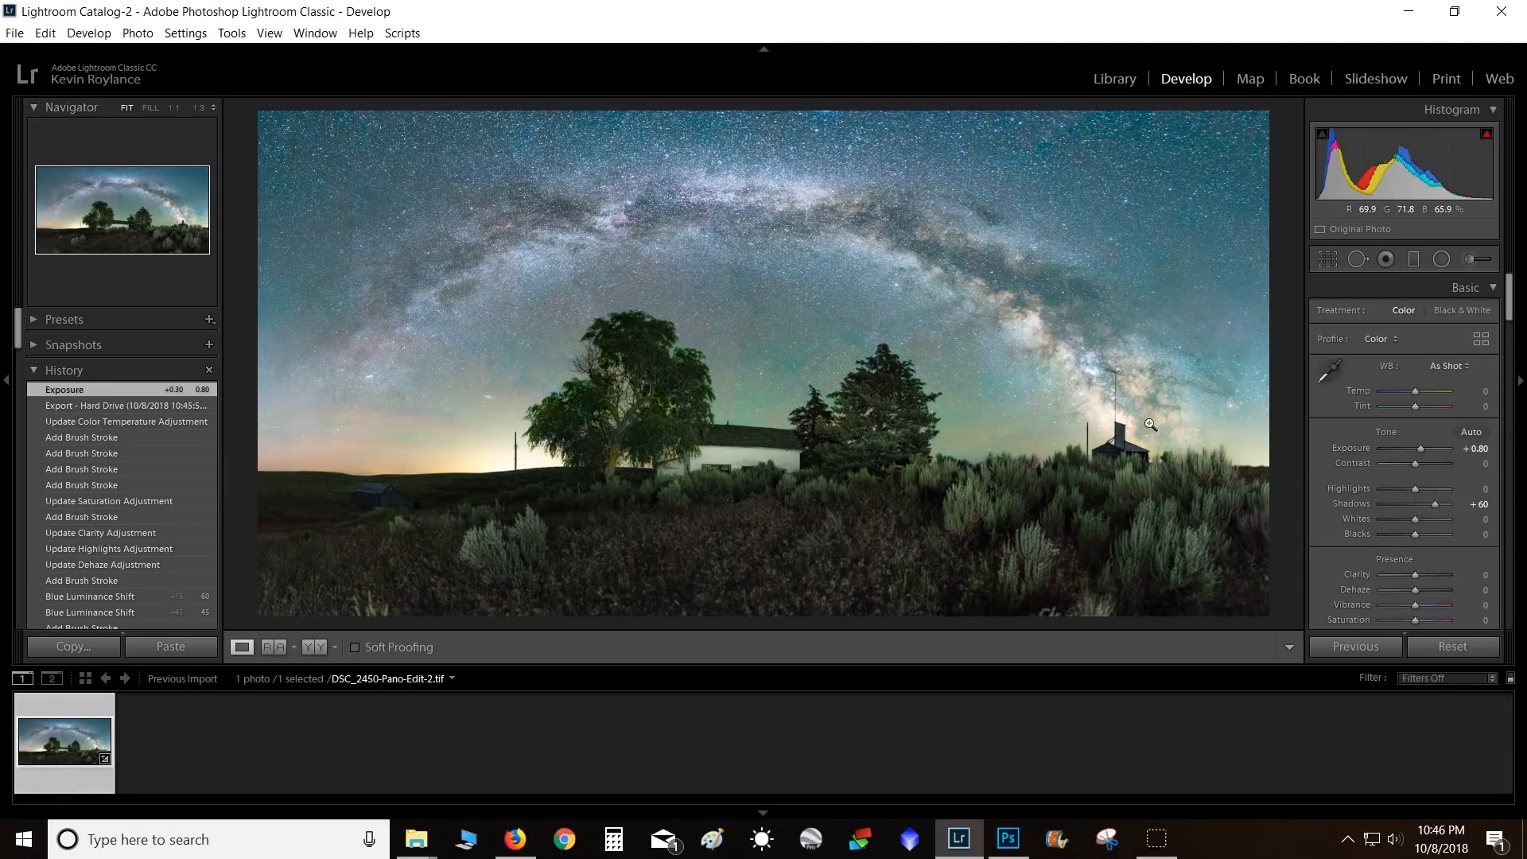
- Lower the panorama's Highlights to -30
key("Down")
key("Down")
key("Down")
key("Down")
key("Down")
key("Down")
key("Down")
key("Down")
key("Down")
key("Up")
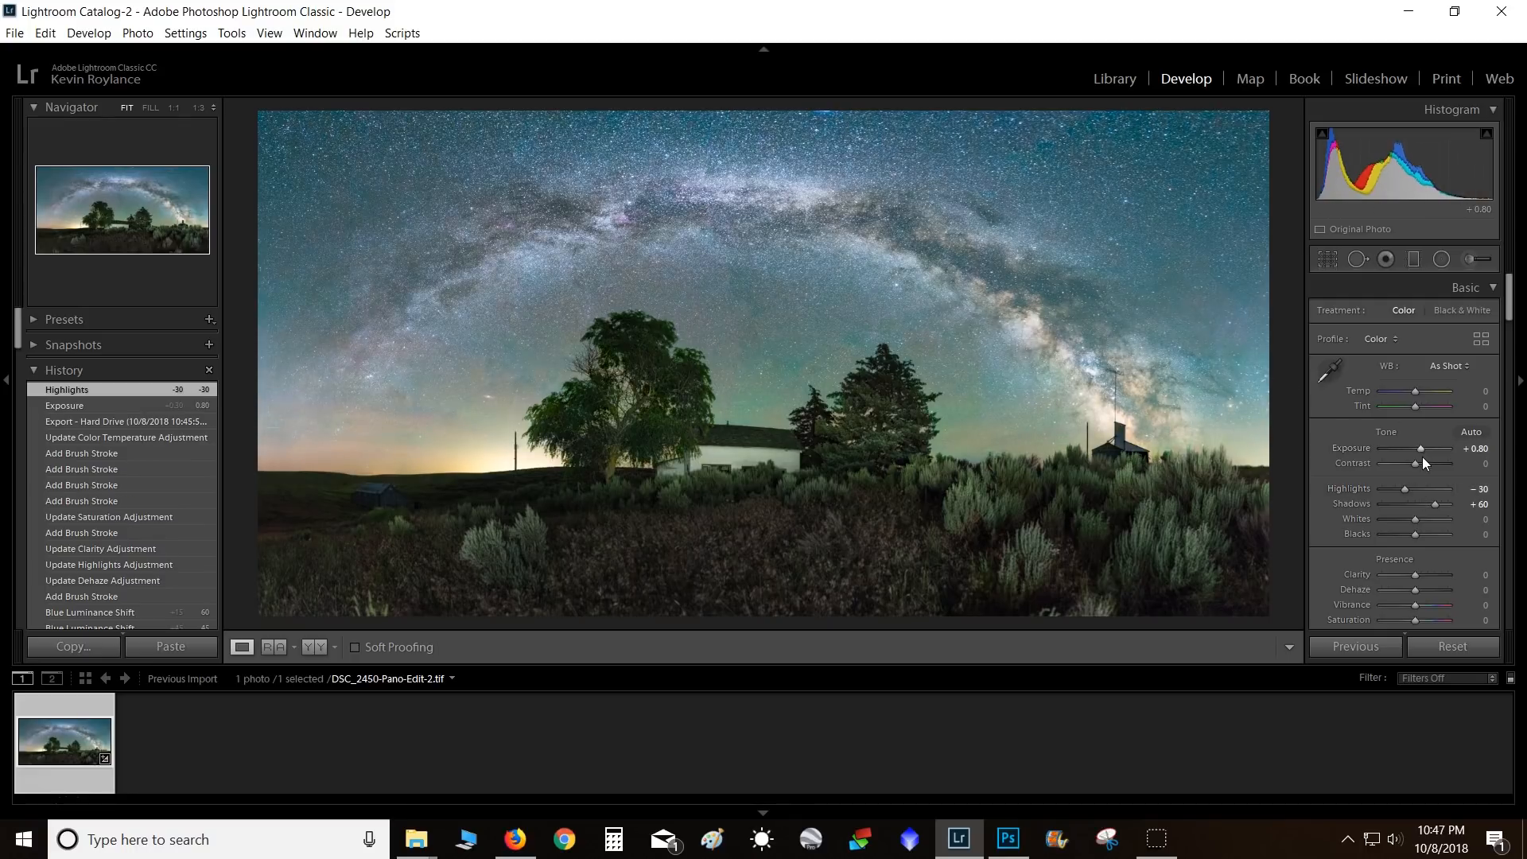
- Set the panorama's Contrast to +10 and Shadows to +70, rechecking the Facebook post in between
key("Up")
key("Up")
key("Up")
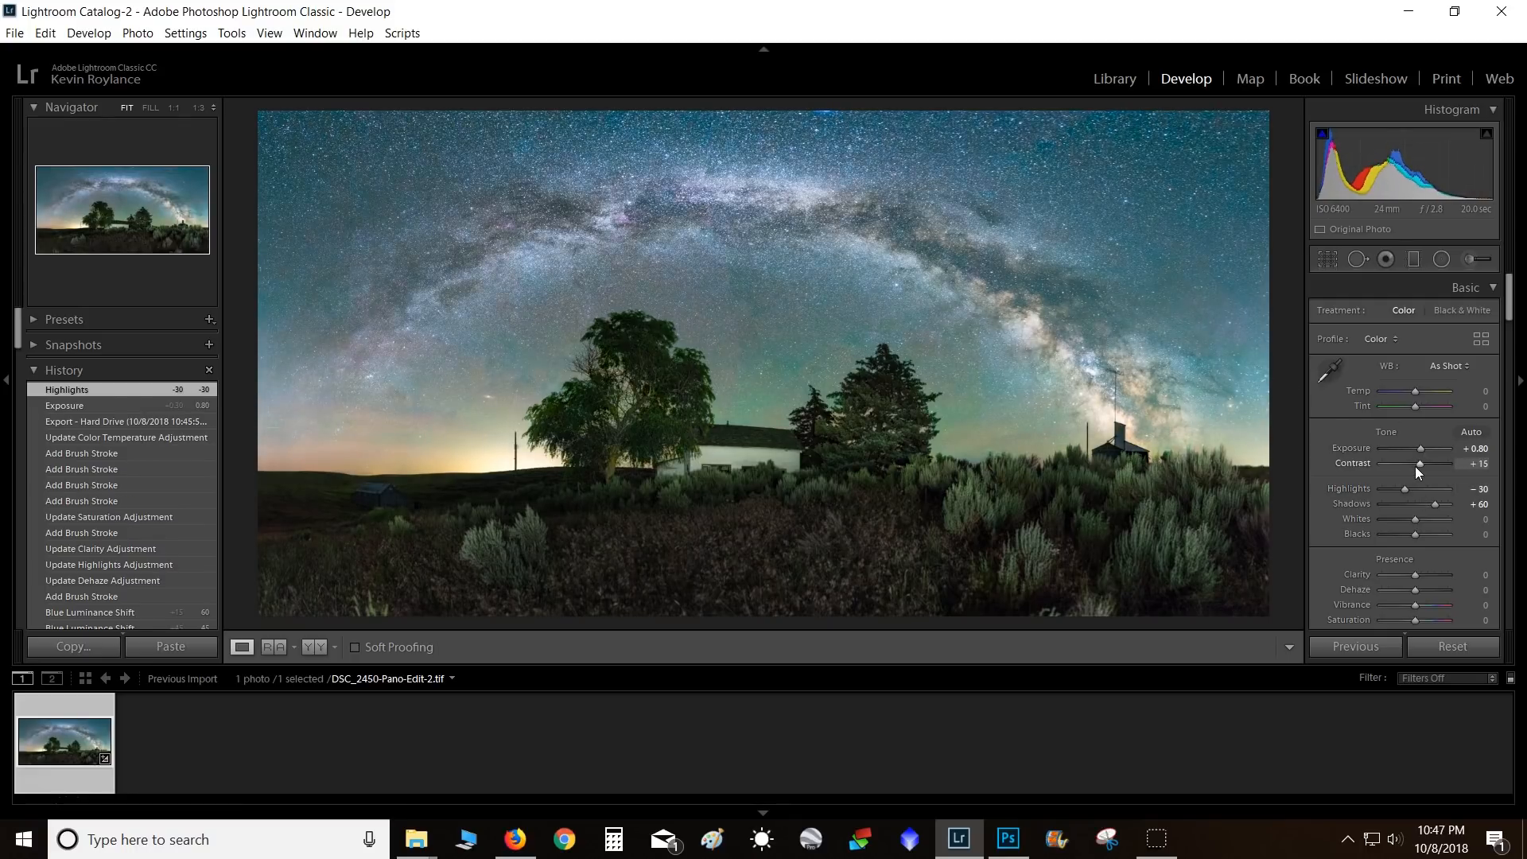
key("Down")
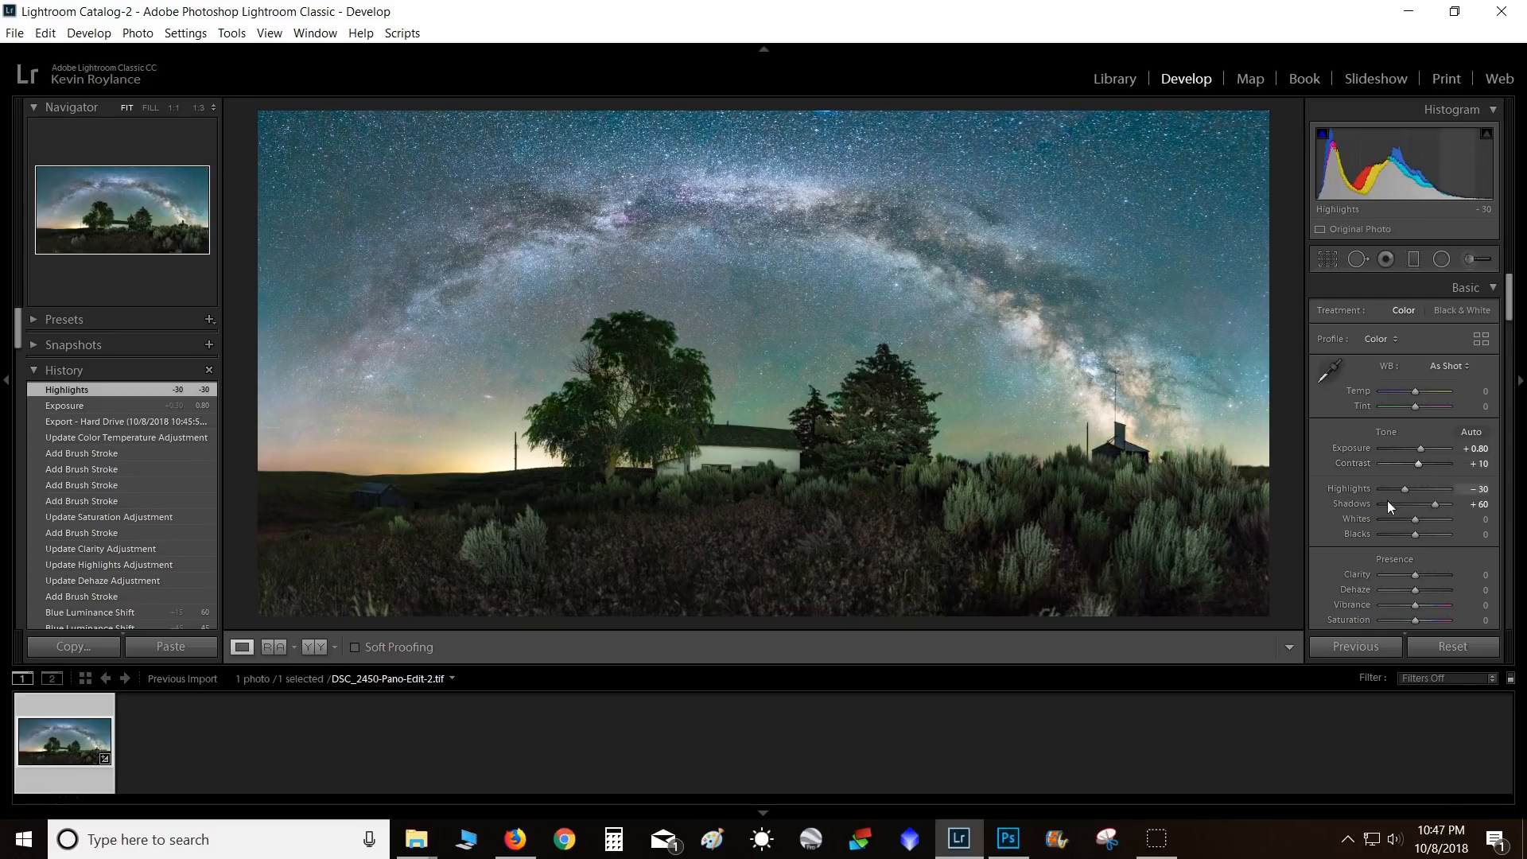
key("alt+Tab")
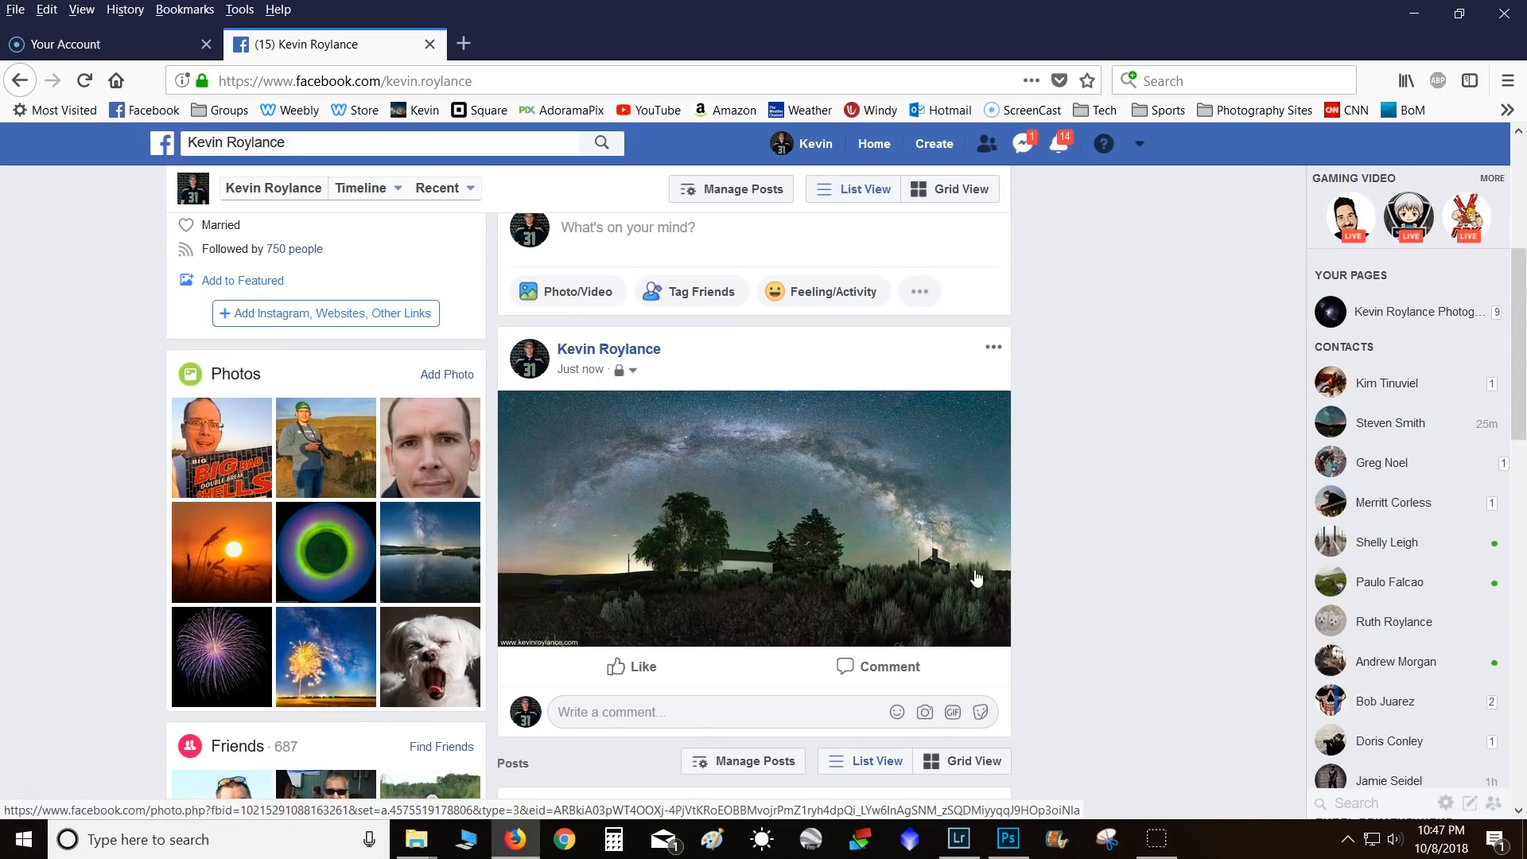
key("alt+Tab")
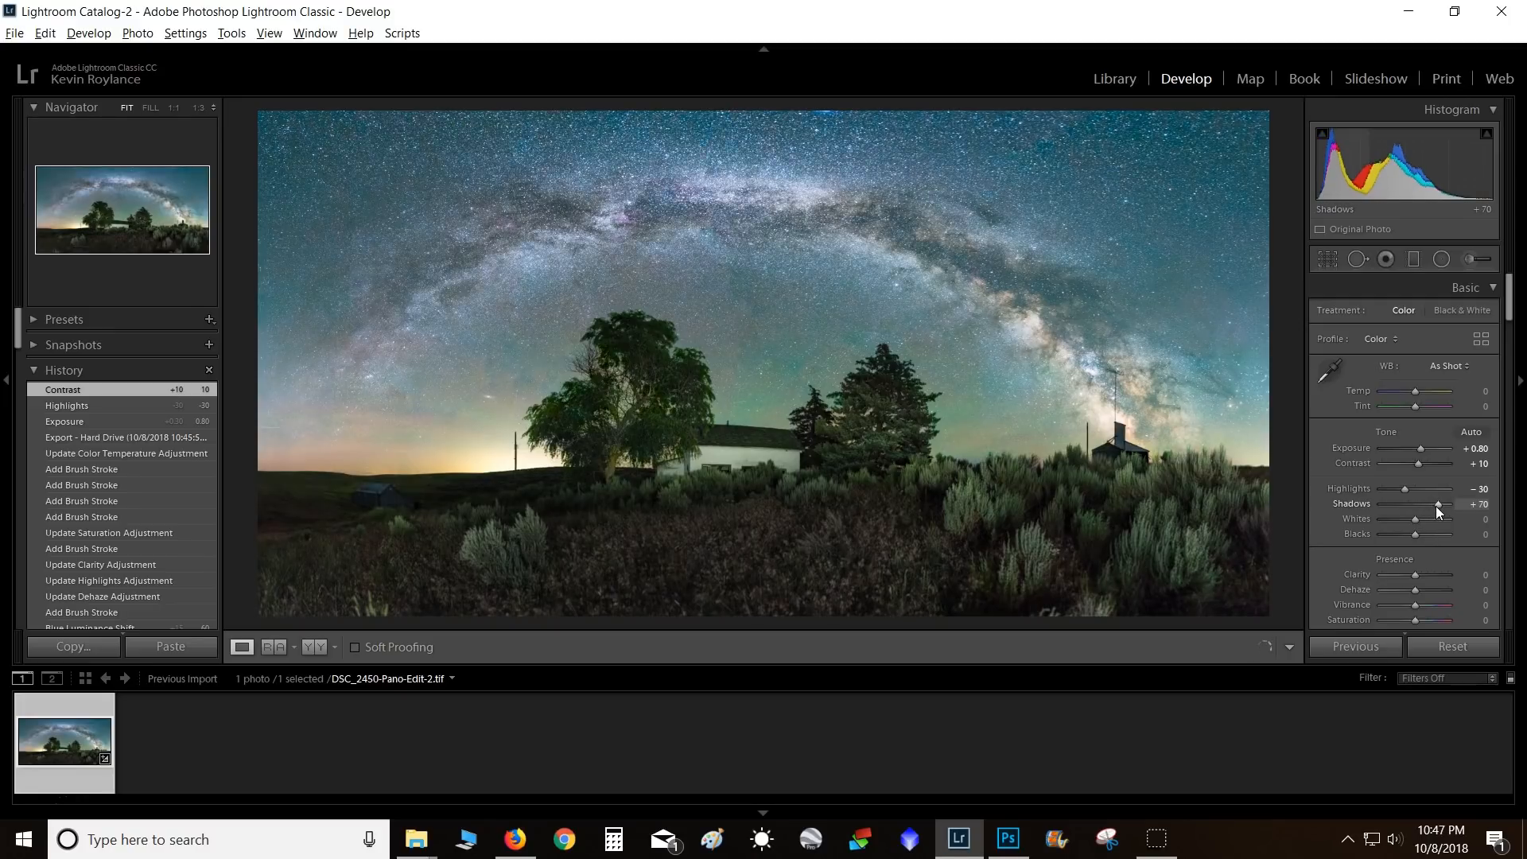
- Export the brightened panorama to the same folder, overwriting the existing DSC_2450-Pano-Edit-2.jpg
key("ctrl+shift+e")
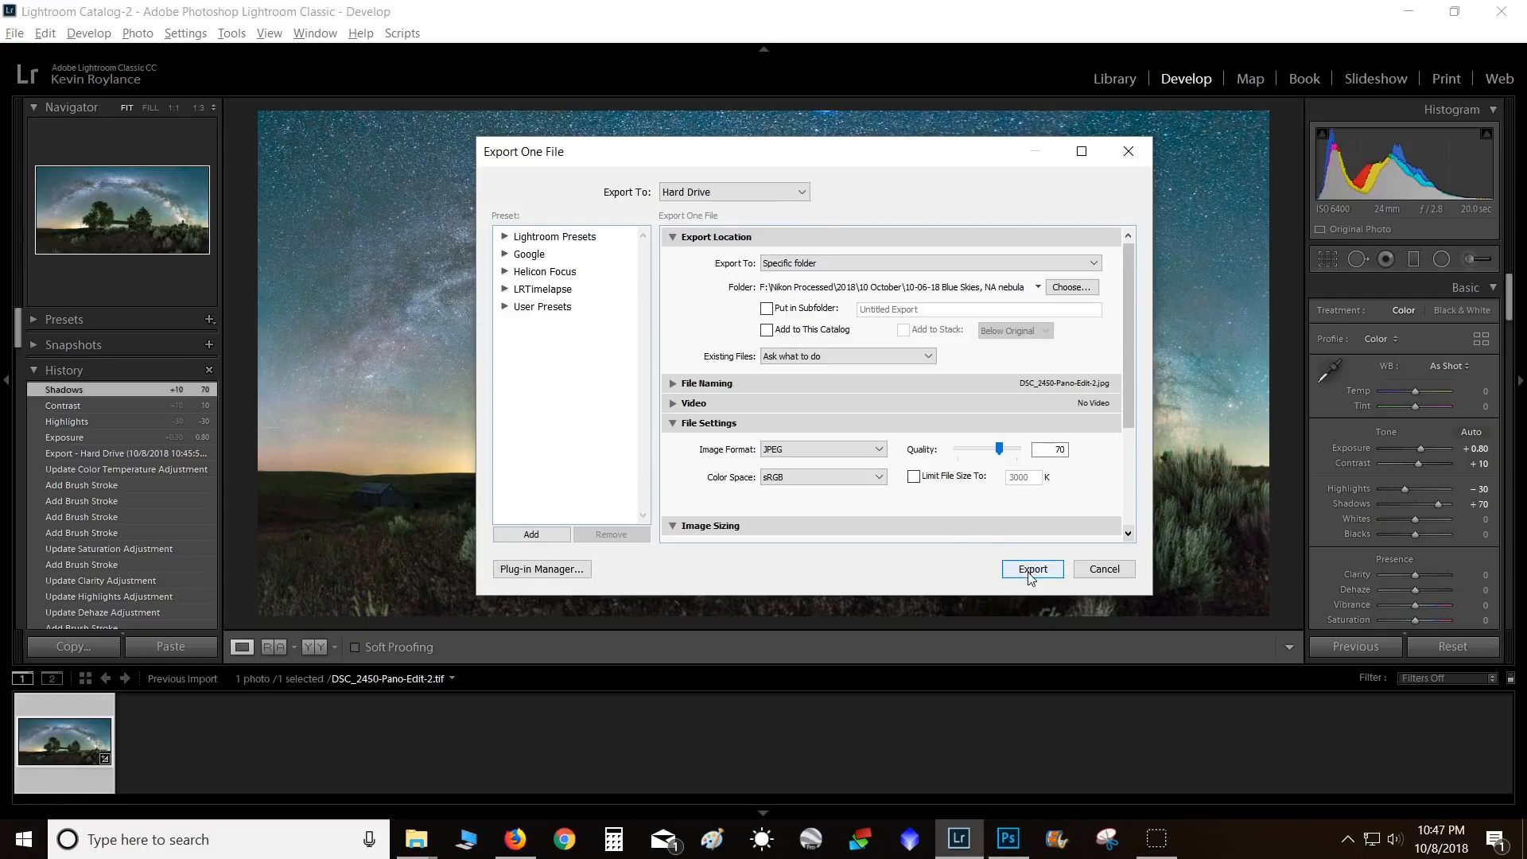
left_click(1030, 570)
left_click(769, 535)
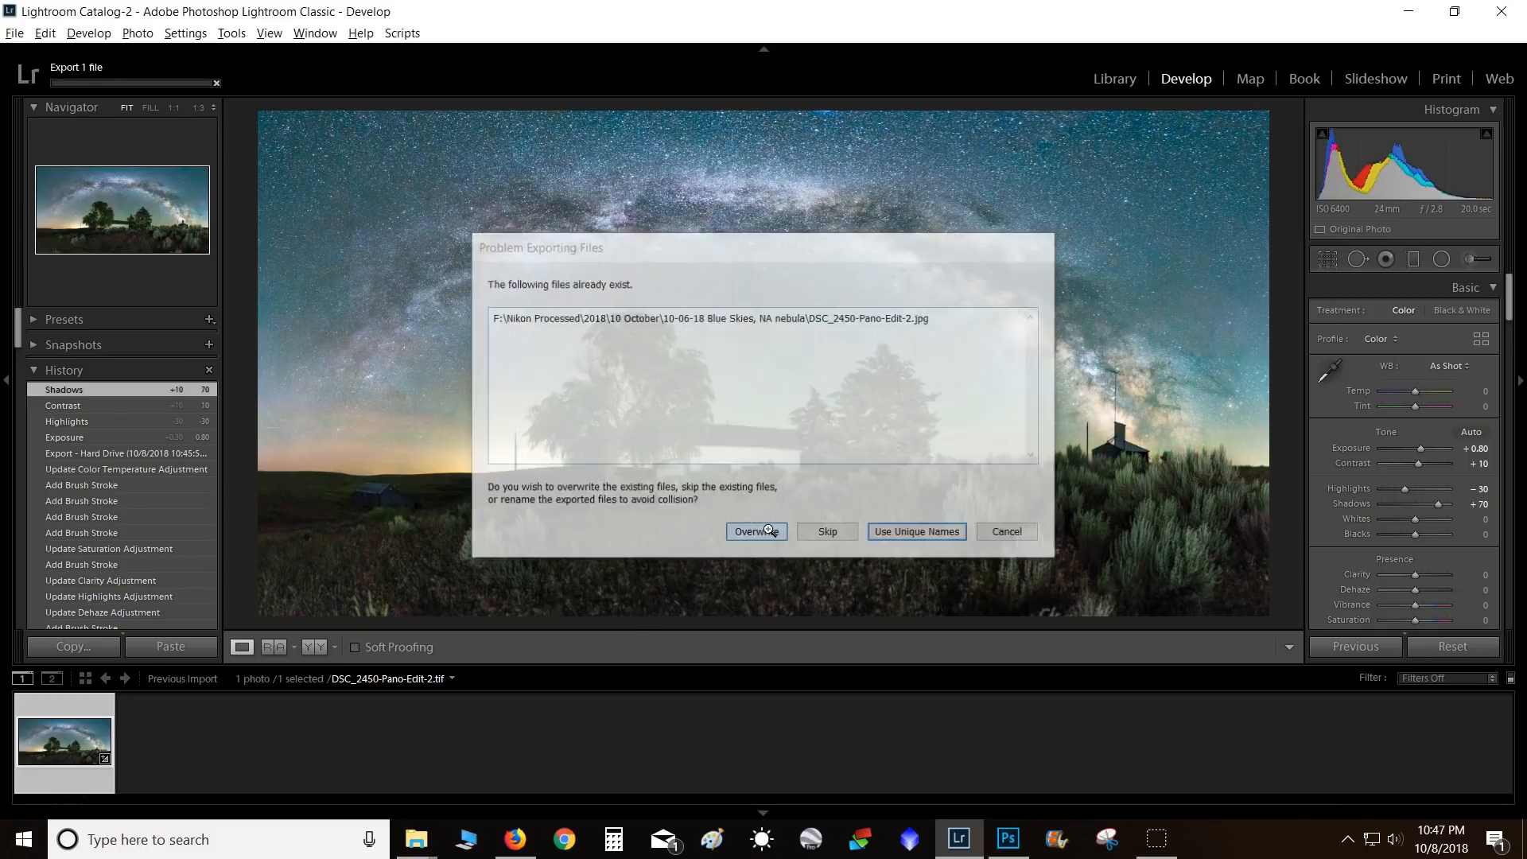
- Switch to Firefox and open the private panorama post for editing
left_click(514, 838)
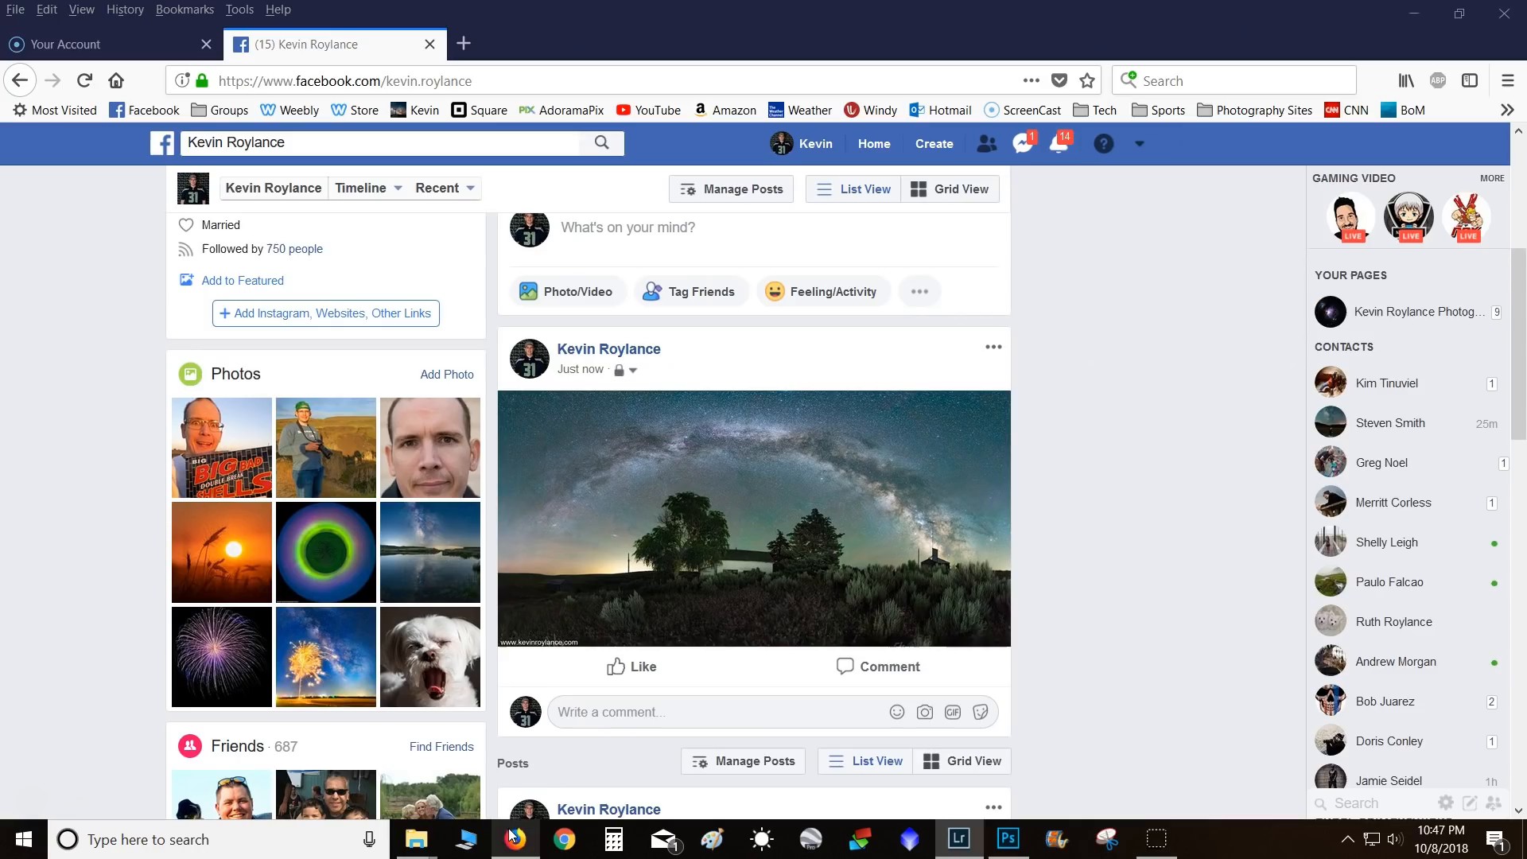
left_click(993, 348)
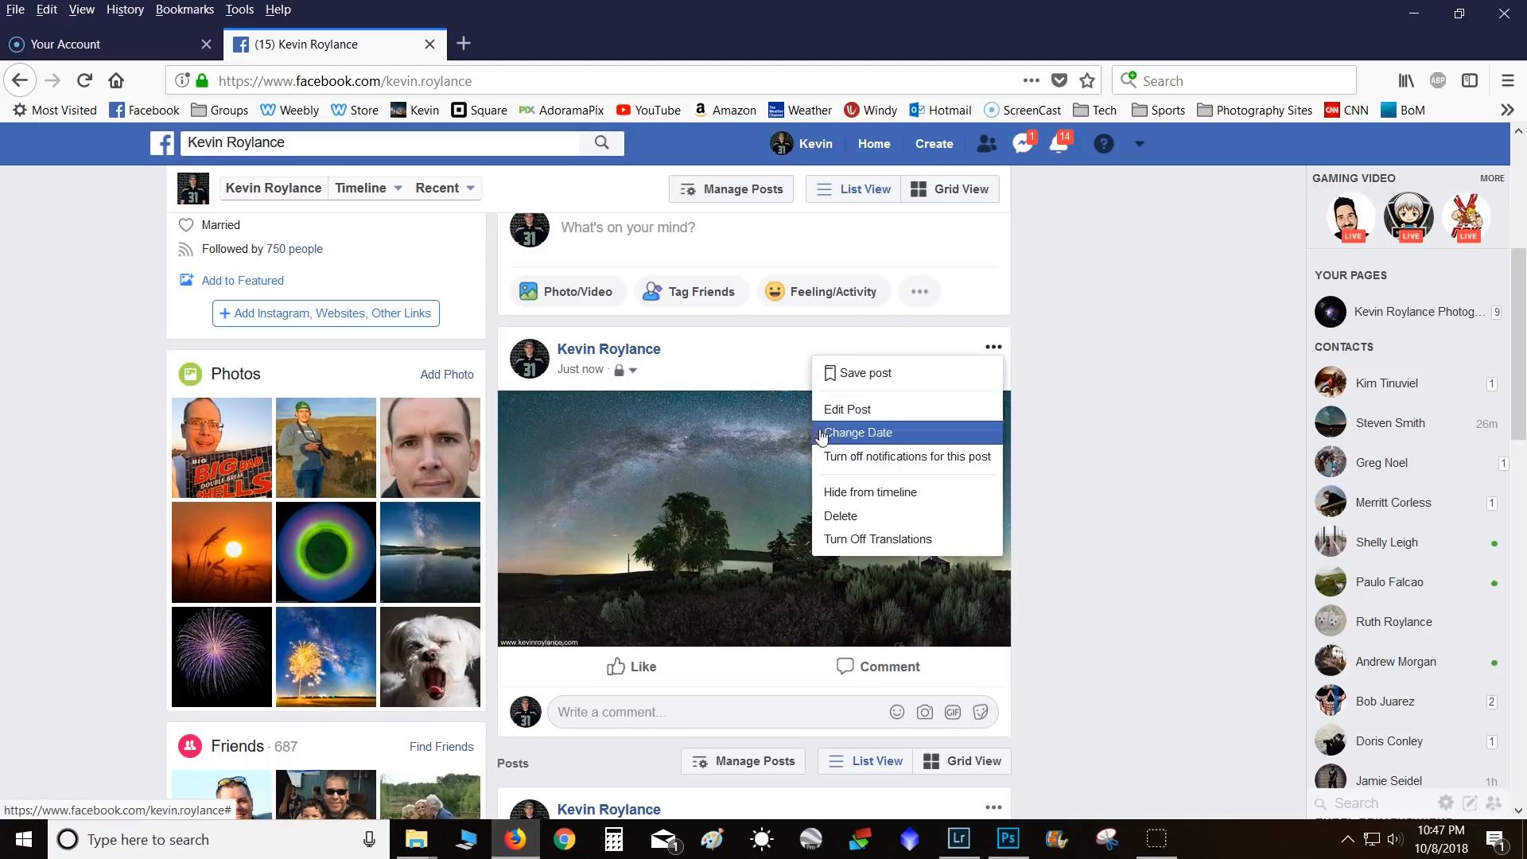
left_click(870, 408)
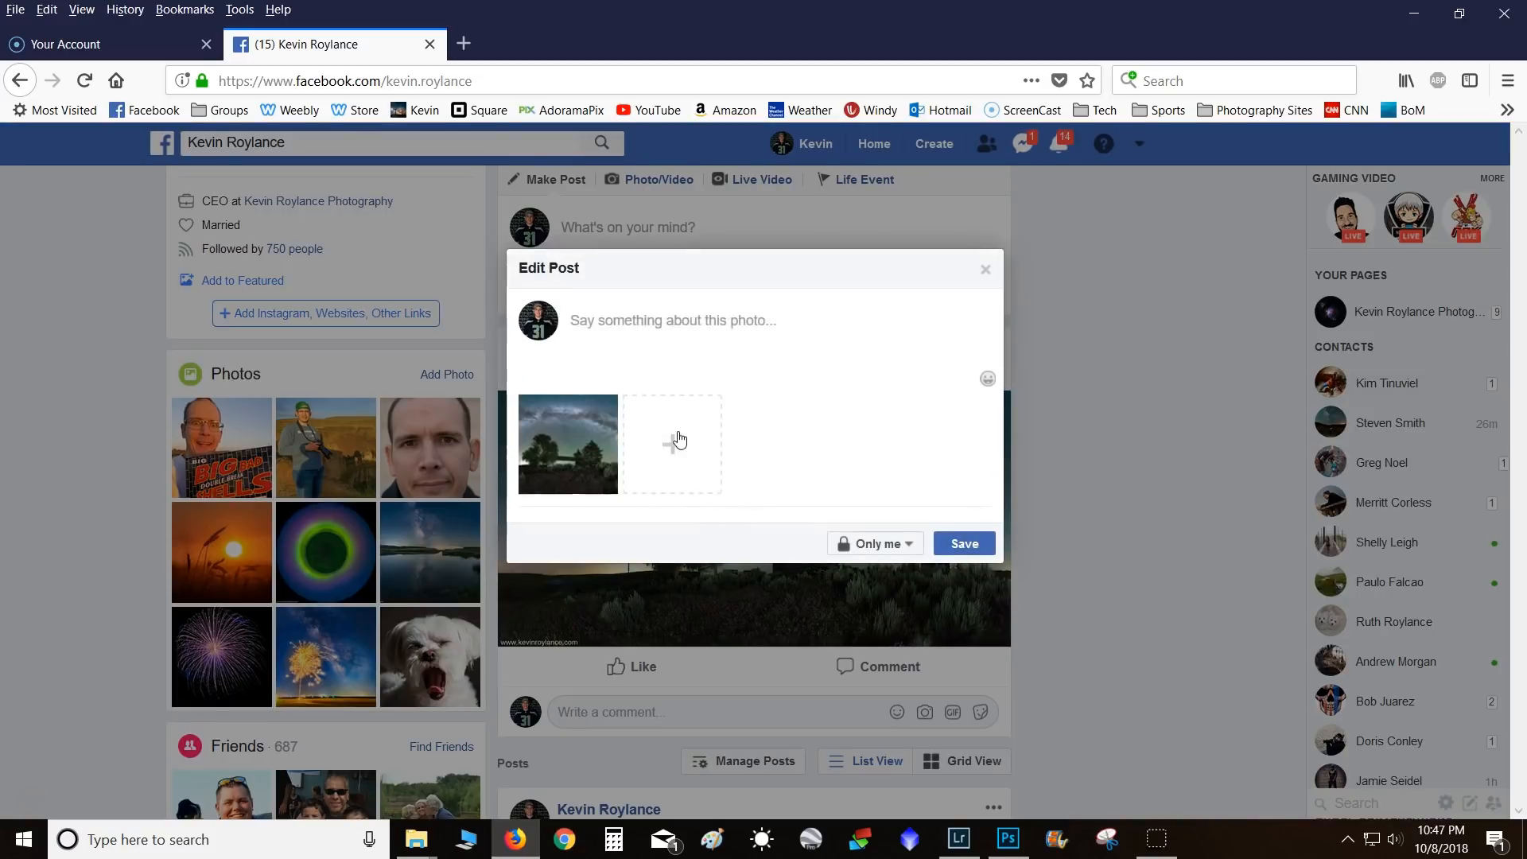
- Replace the post's old photo with the newly exported DSC_2450-Pano-Edit-2 and save the post
left_click(675, 440)
left_click(499, 159)
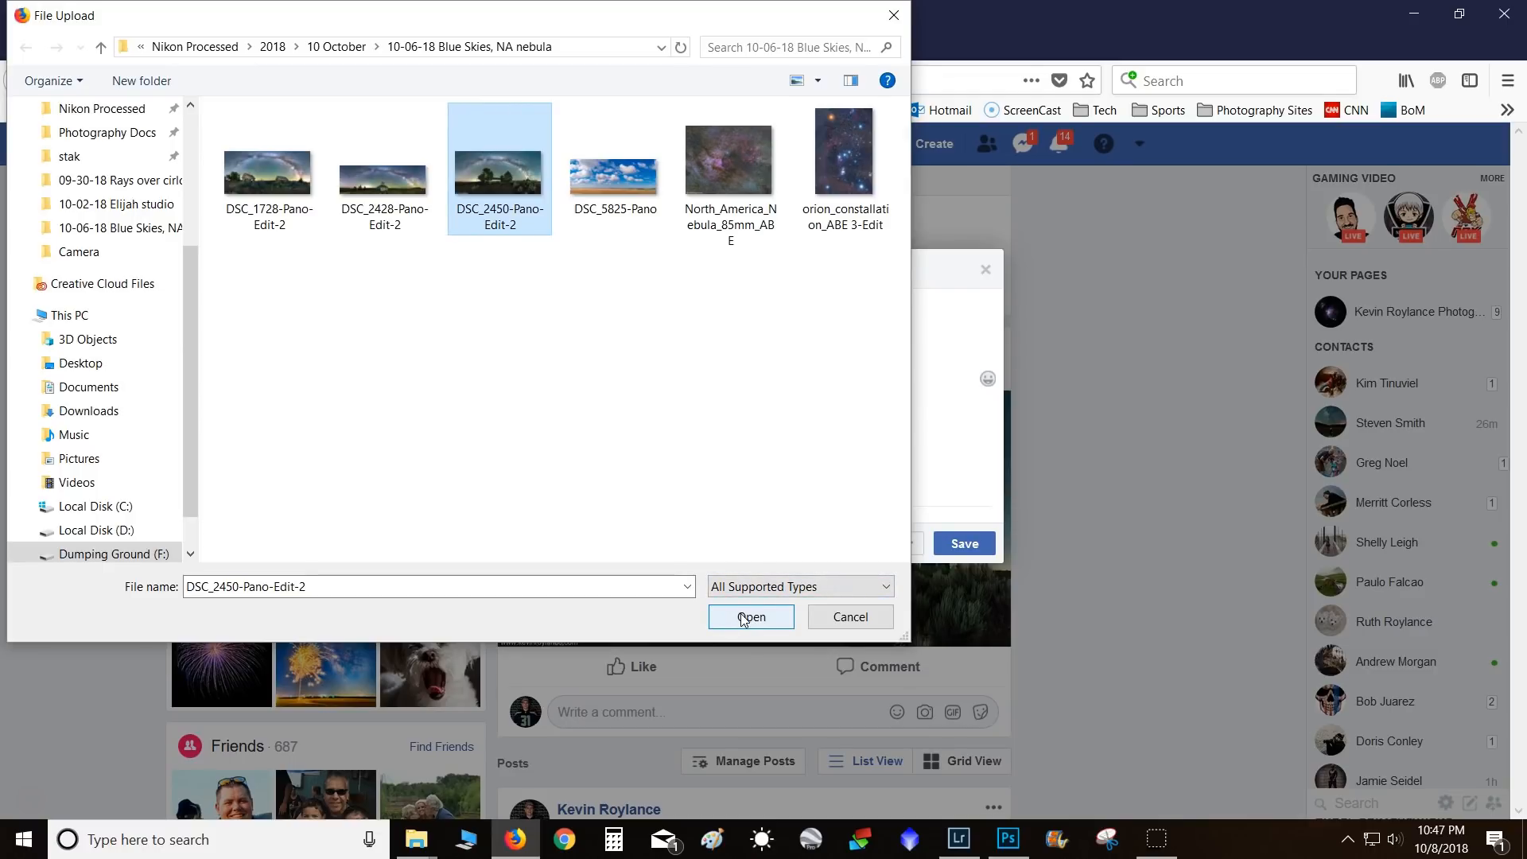
left_click(749, 617)
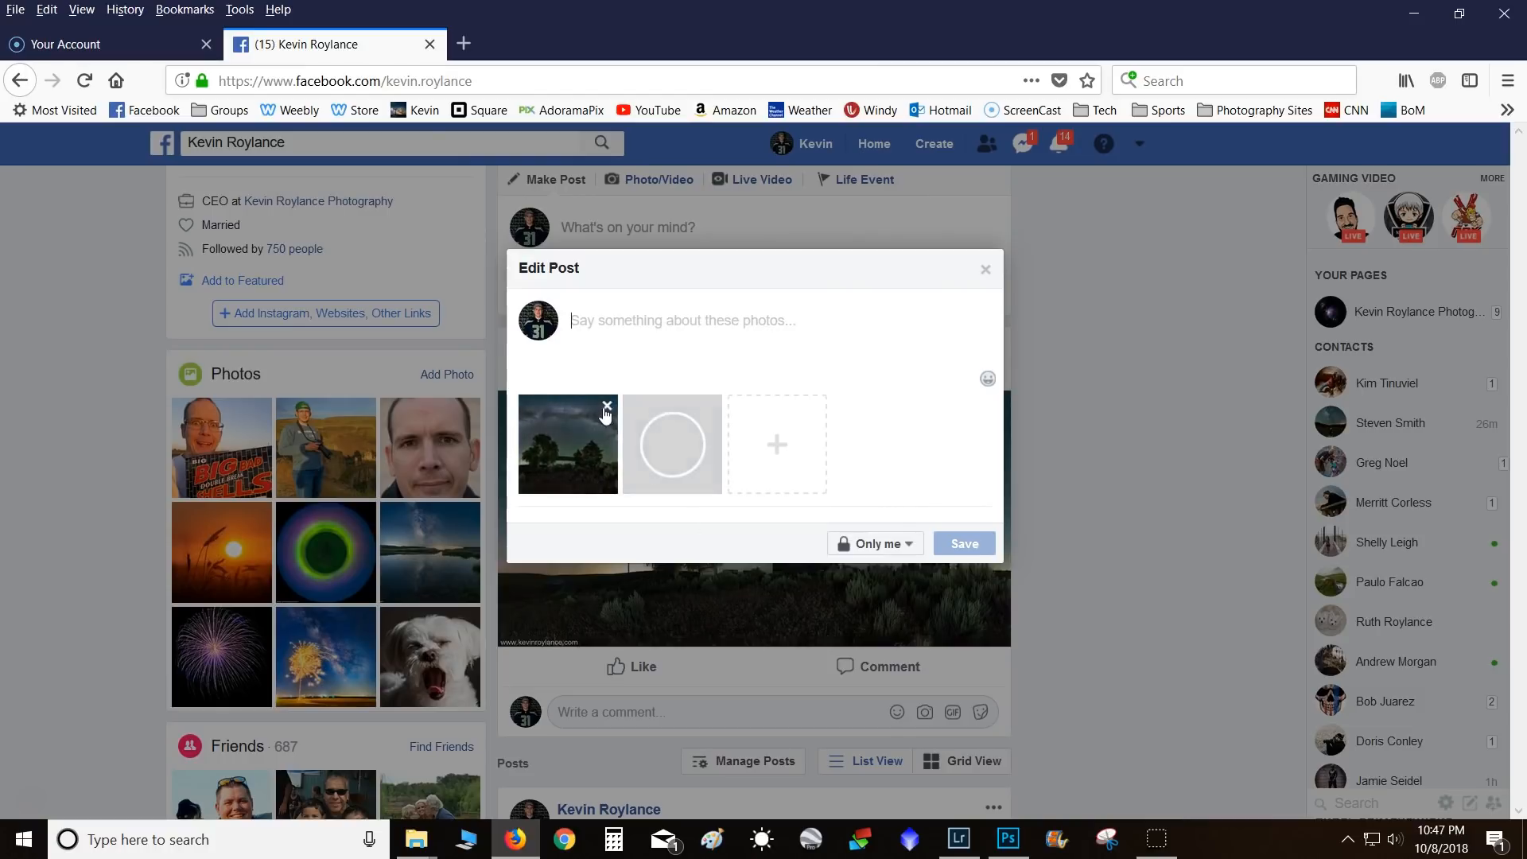
left_click(607, 407)
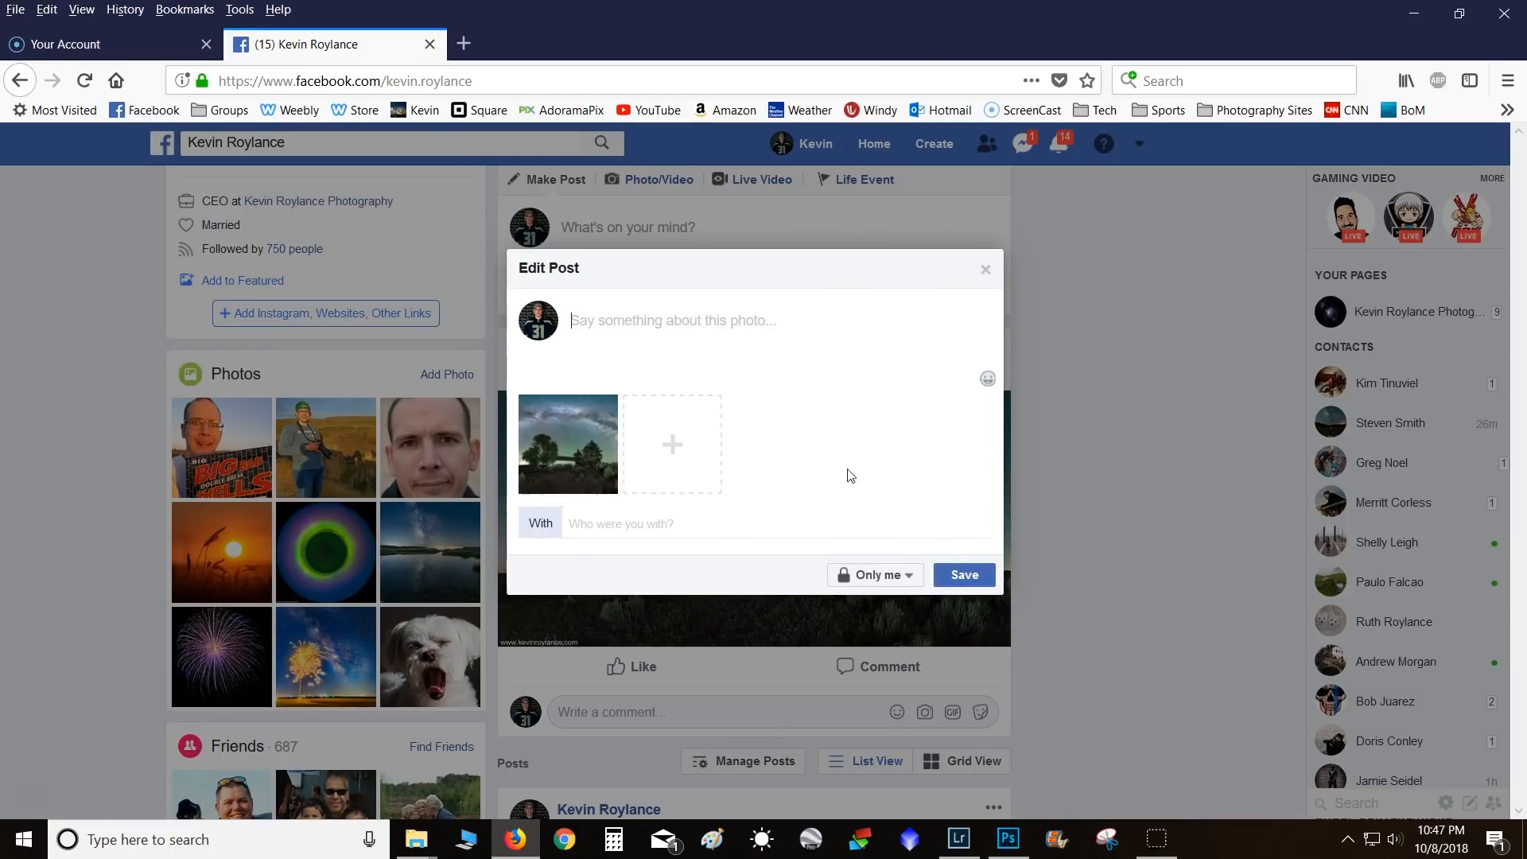
left_click(964, 574)
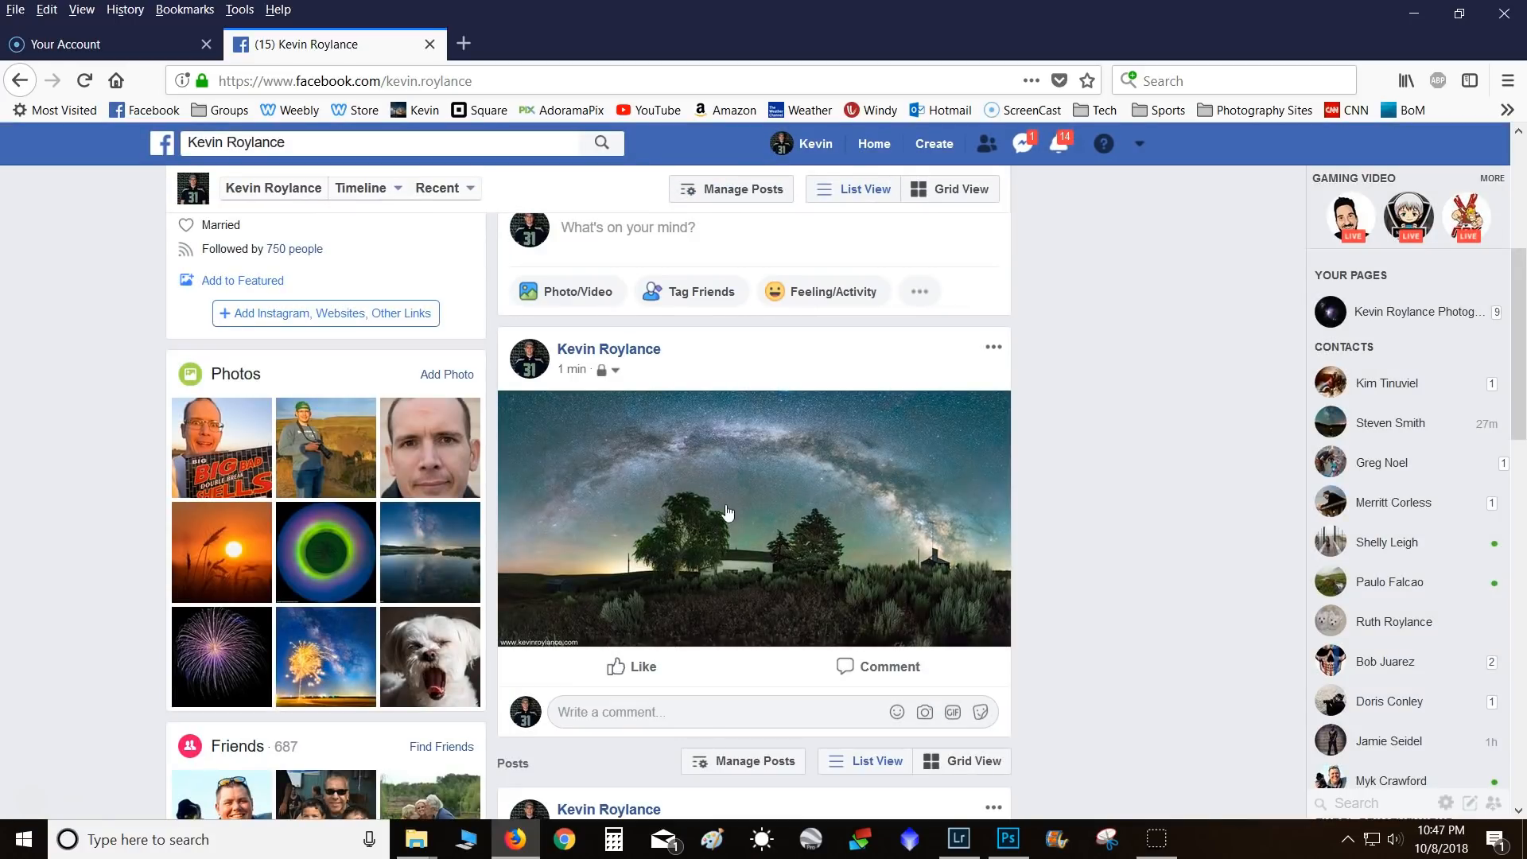
- Review the updated panorama in the Facebook timeline alongside the post below it, and return to Lightroom
scroll(1014, 643, "up", 3)
scroll(1049, 633, "down", 2)
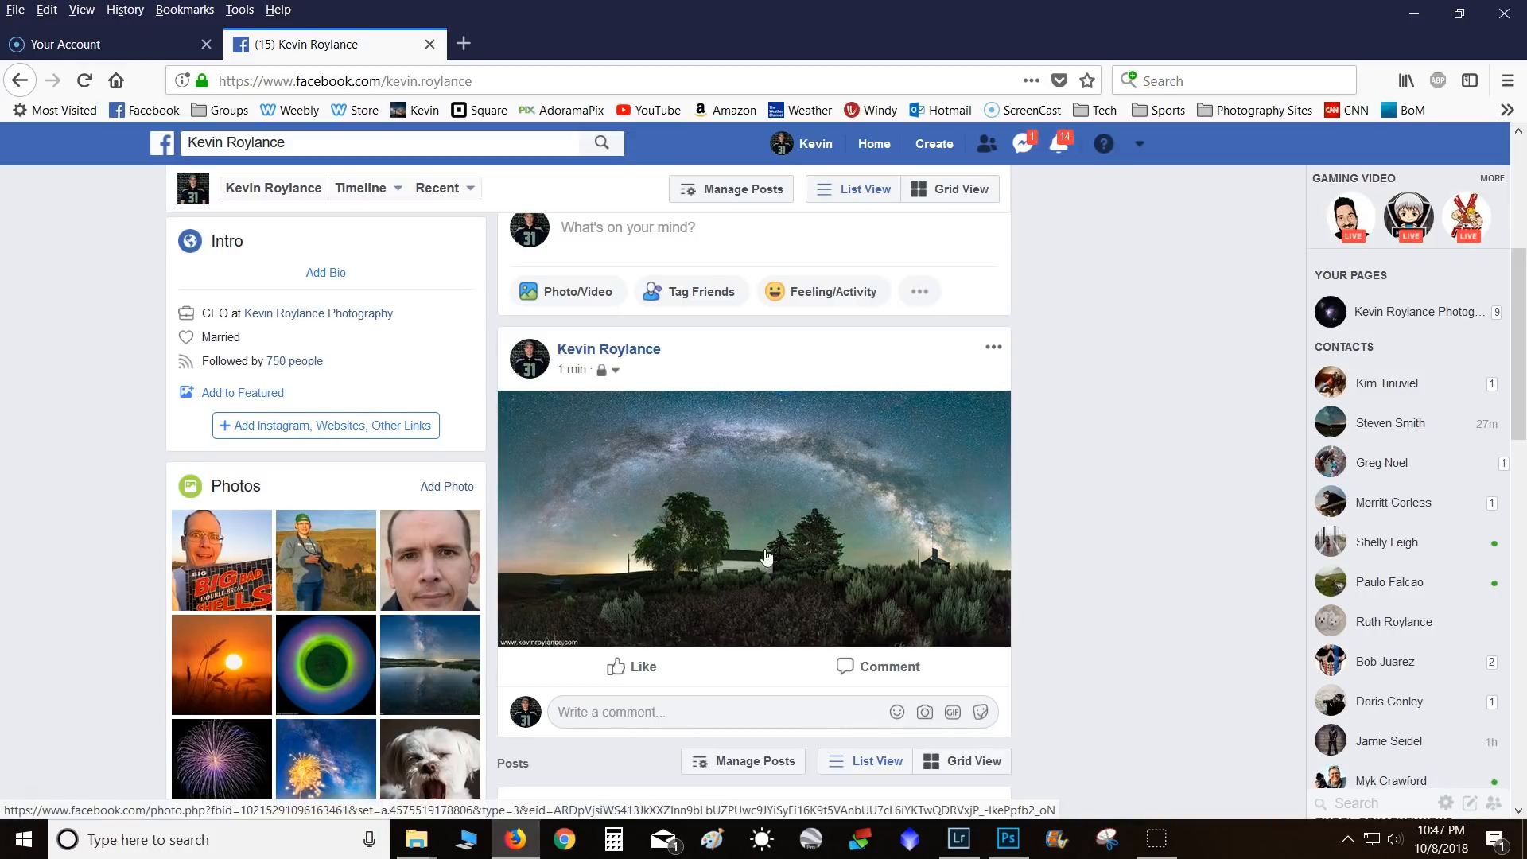
scroll(764, 488, "down", 8)
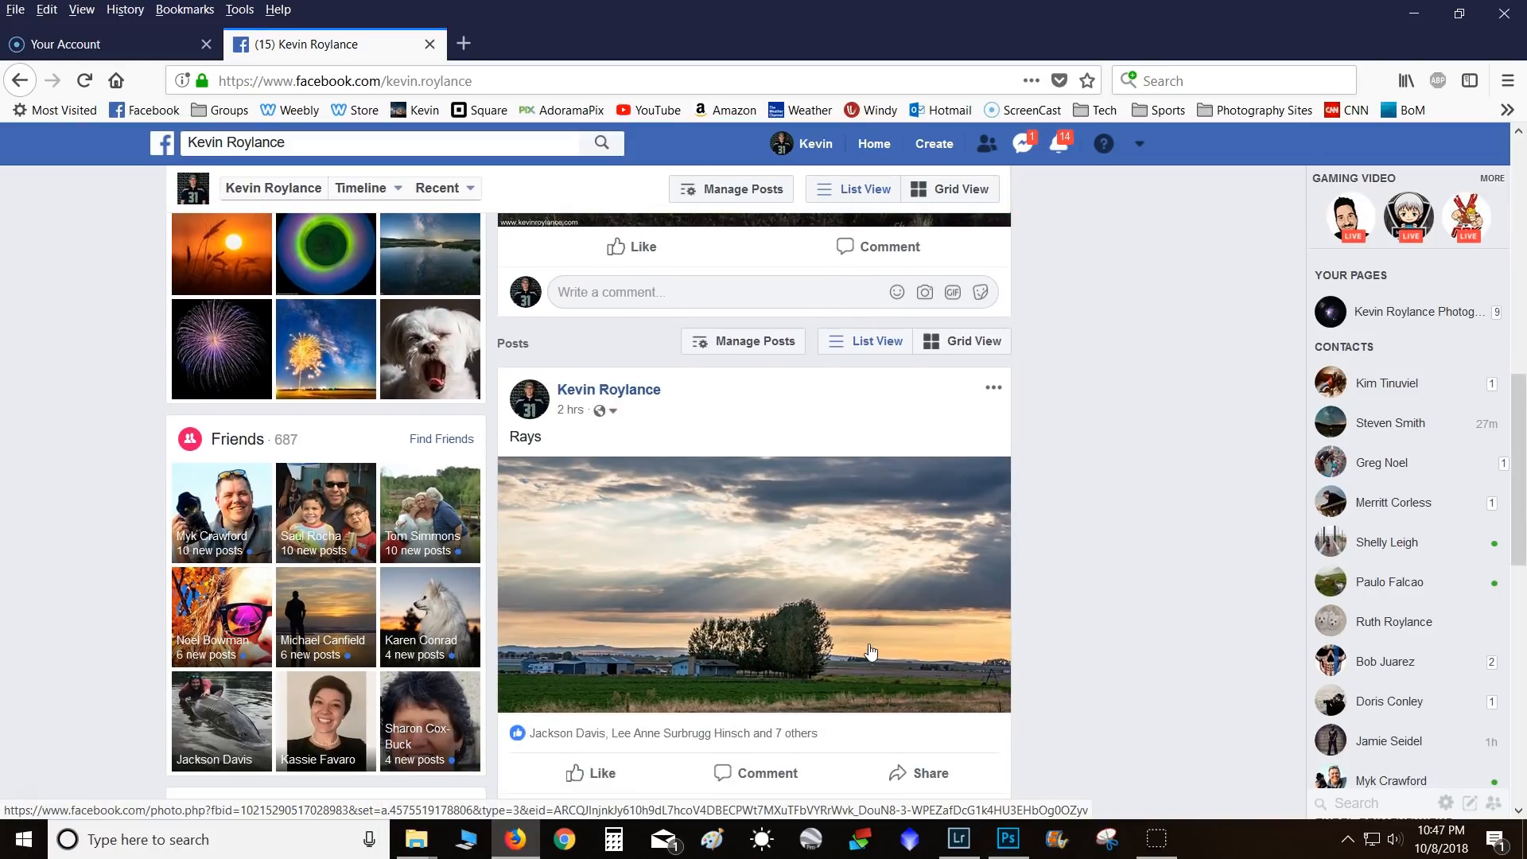
scroll(866, 660, "up", 5)
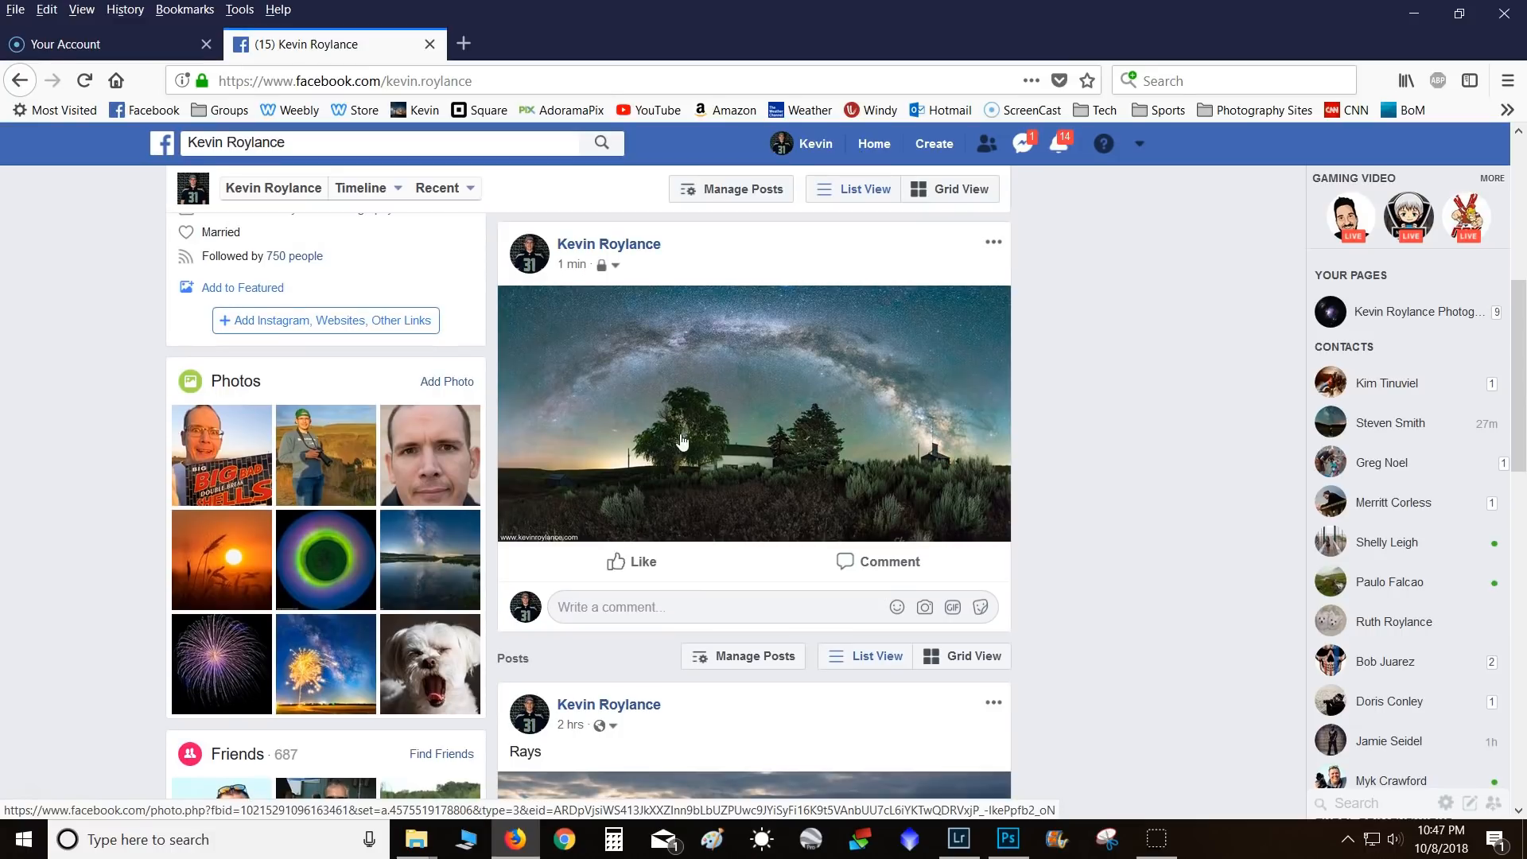
scroll(978, 576, "up", 2)
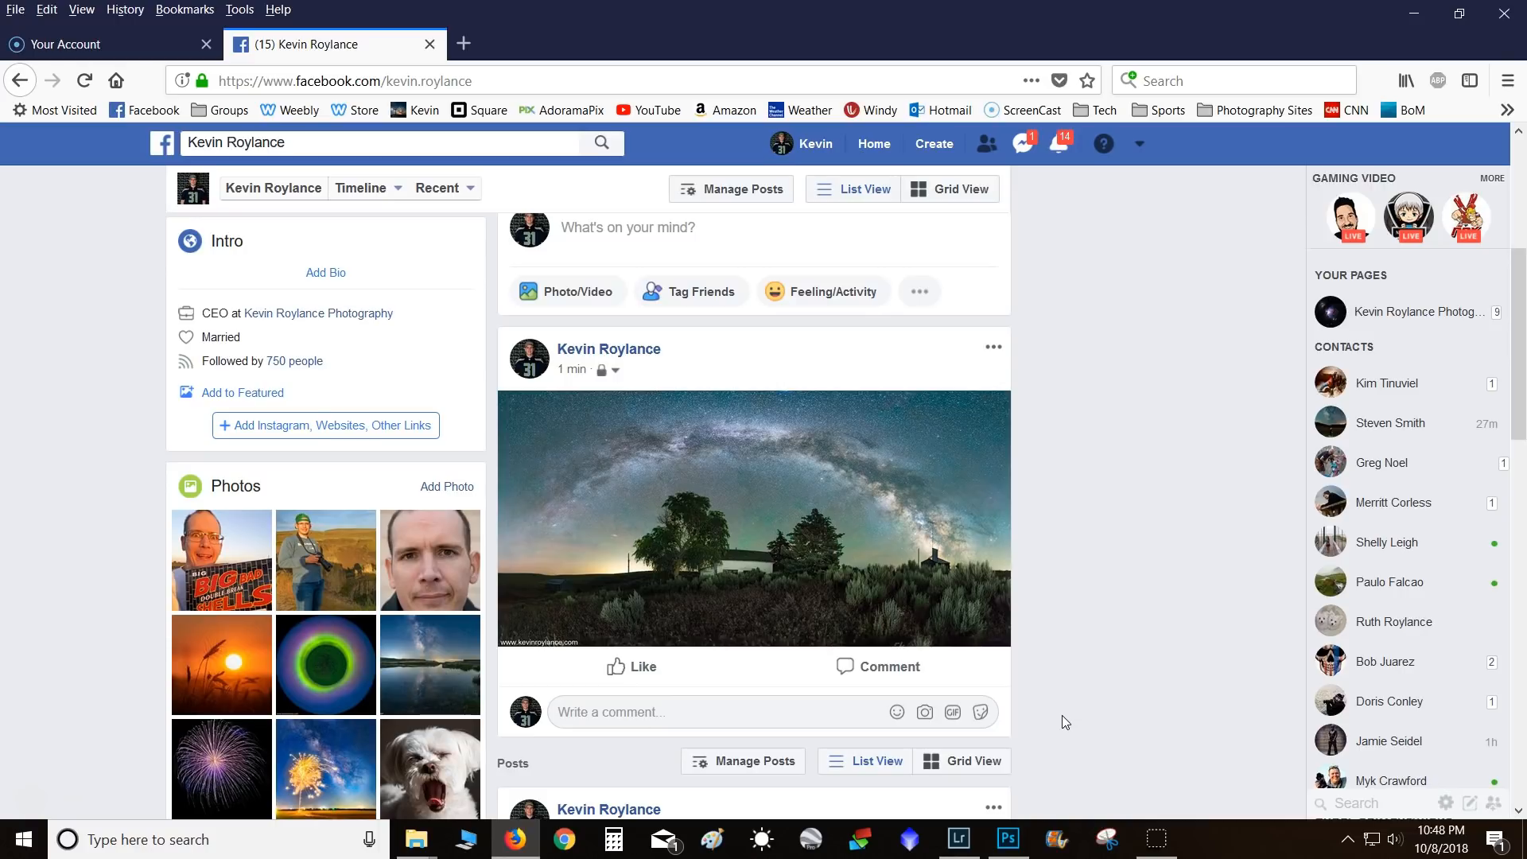
left_click(962, 835)
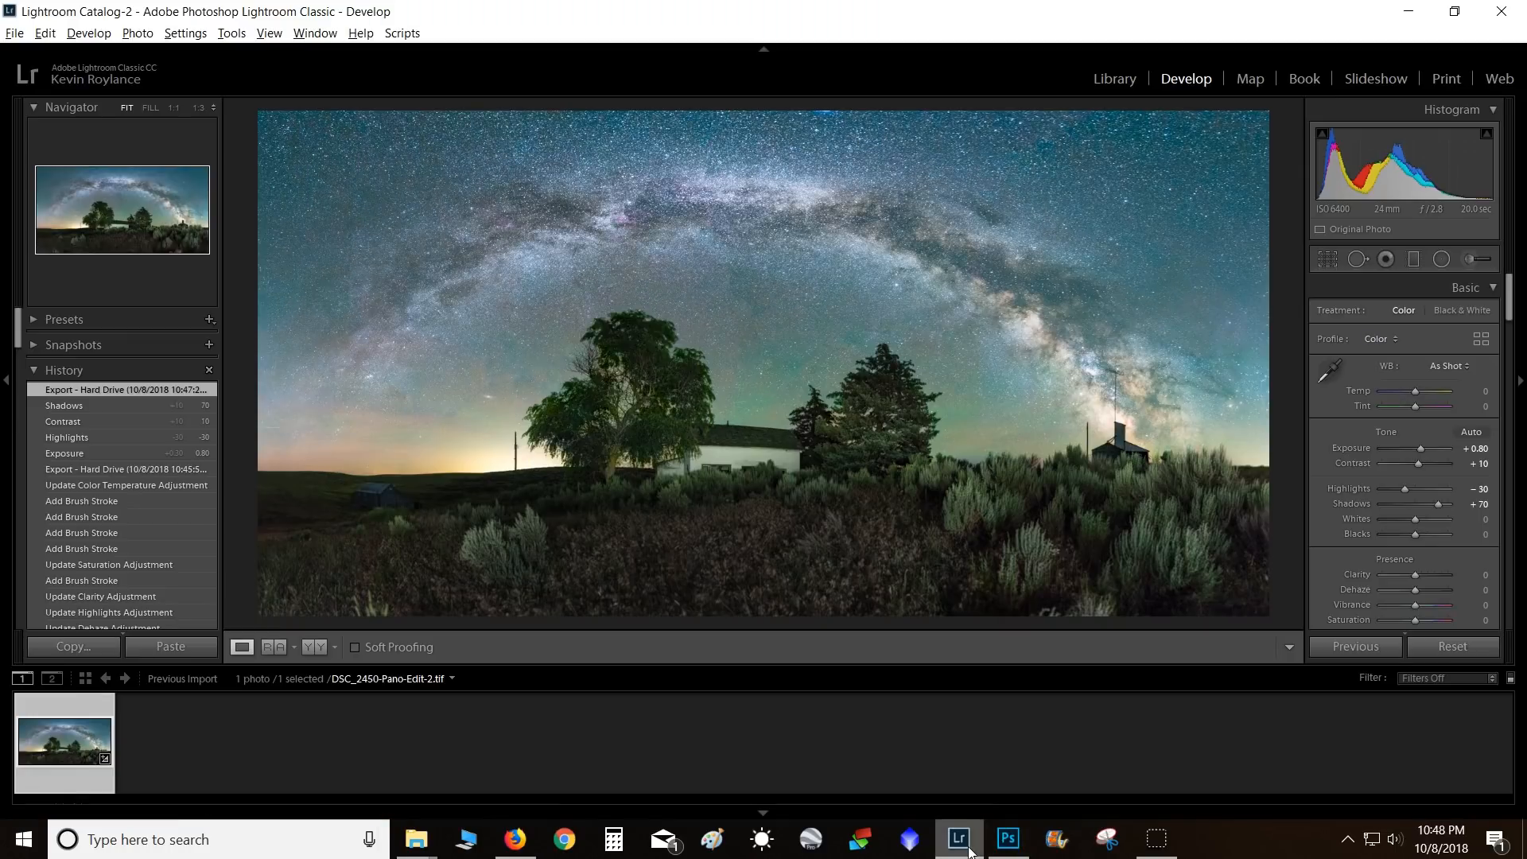